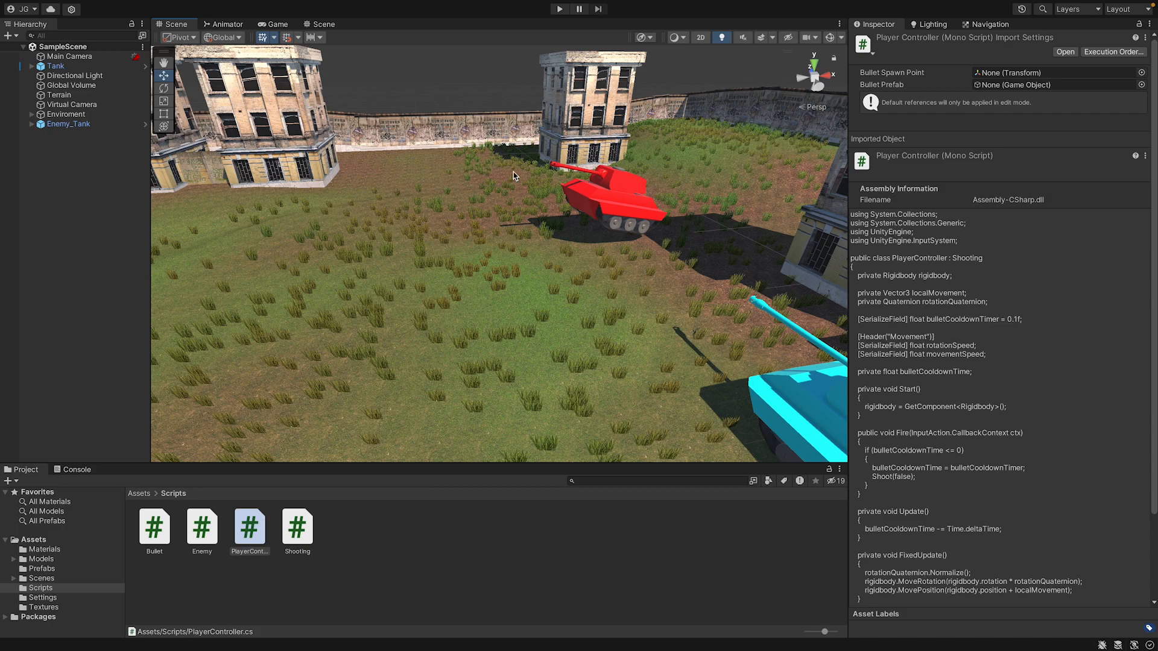
Expand the Enemy_Tank hierarchy down through Tank Armature and Root to the Barrel's child object.
left_click(31, 124)
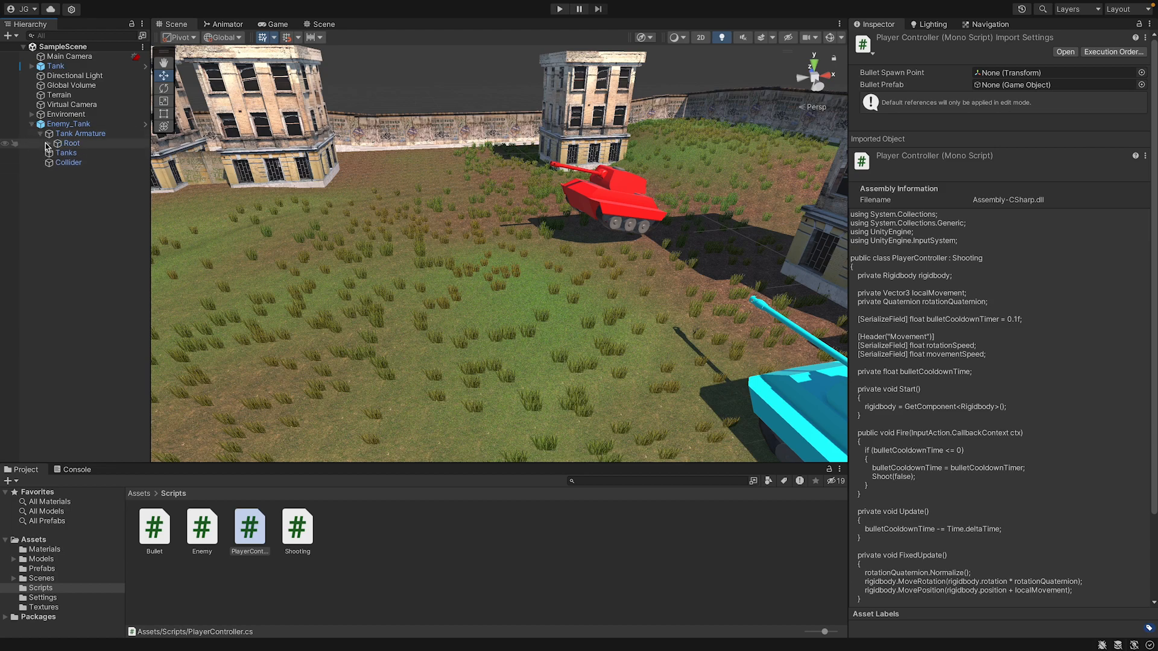
left_click(47, 143)
left_click(52, 152)
left_click(56, 153)
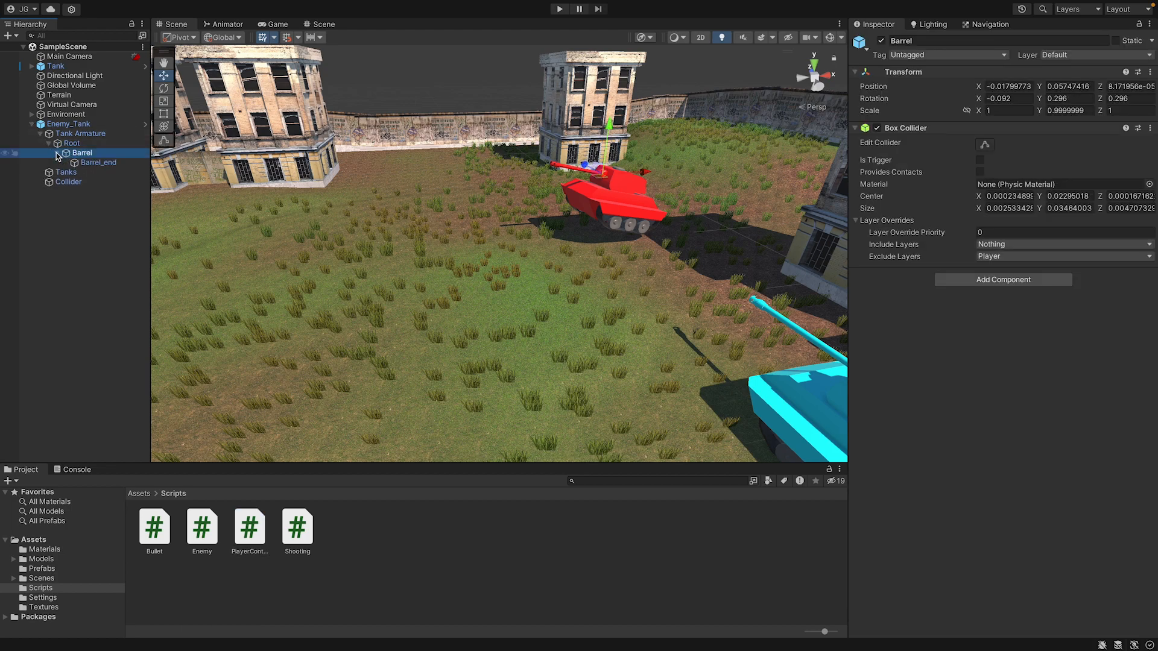
left_click(32, 124)
left_click(32, 124)
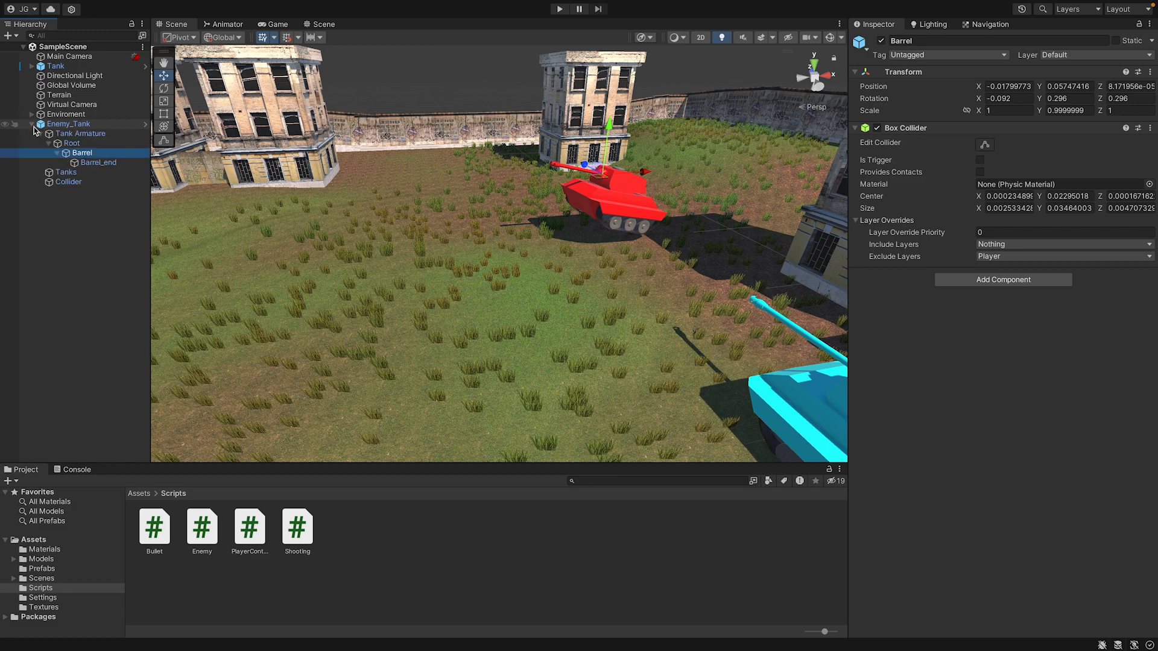
left_click(40, 133)
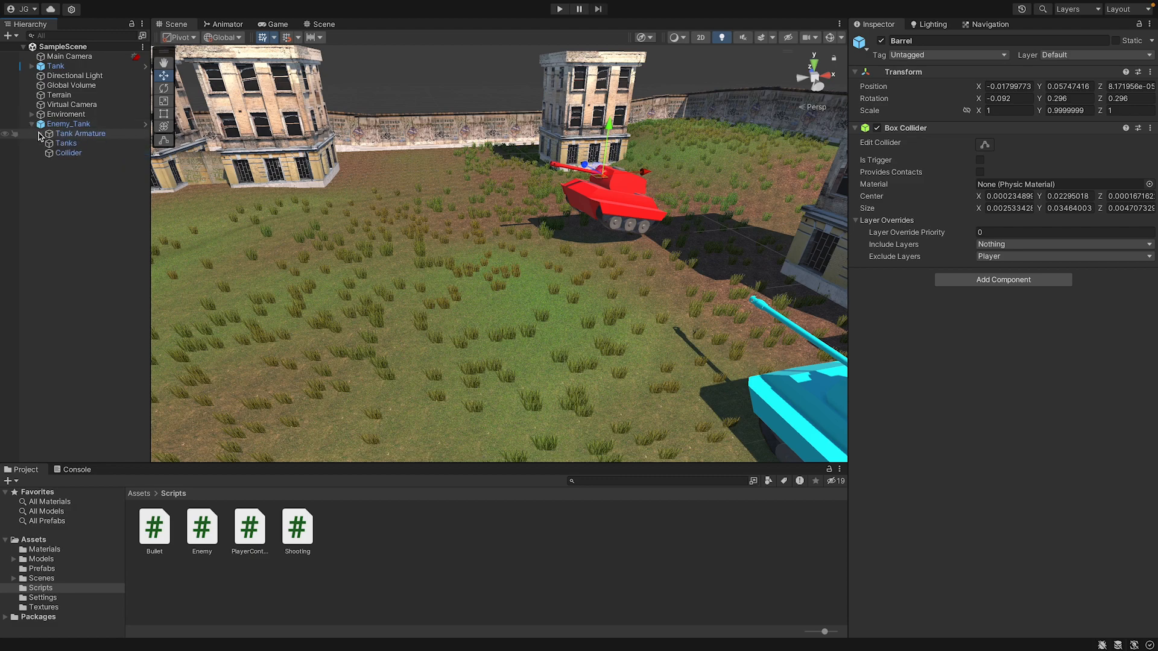
left_click(40, 133)
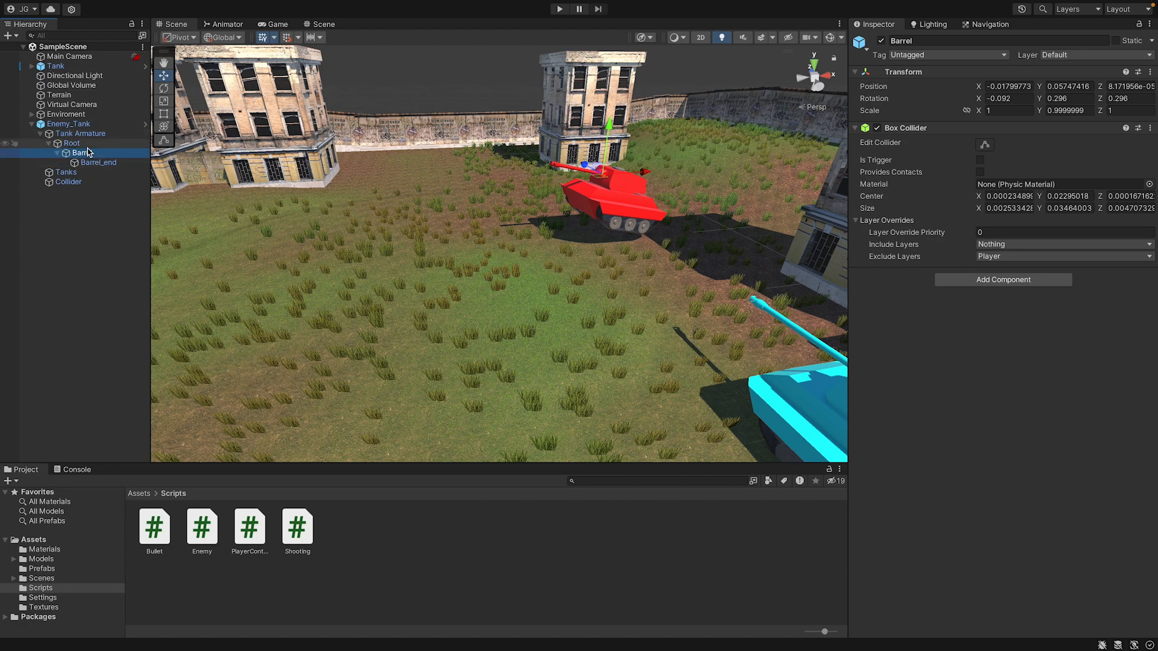
Copy the position of the Bullet Spawn Point under the player Tank's Barrel.
left_click(31, 66)
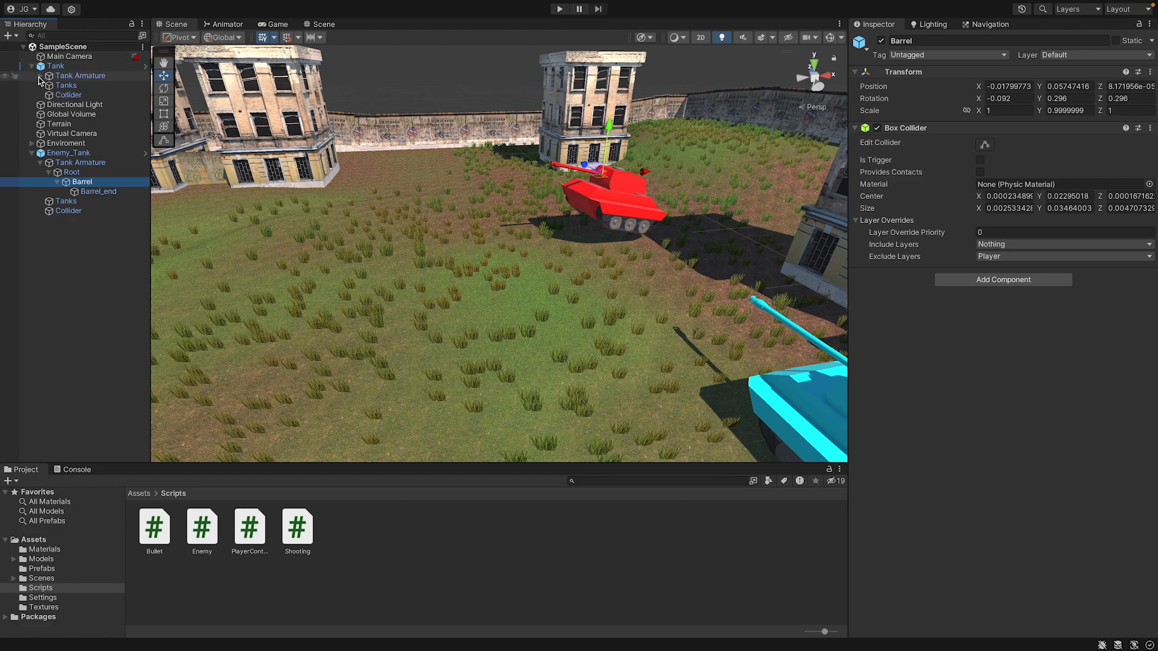
left_click(40, 76)
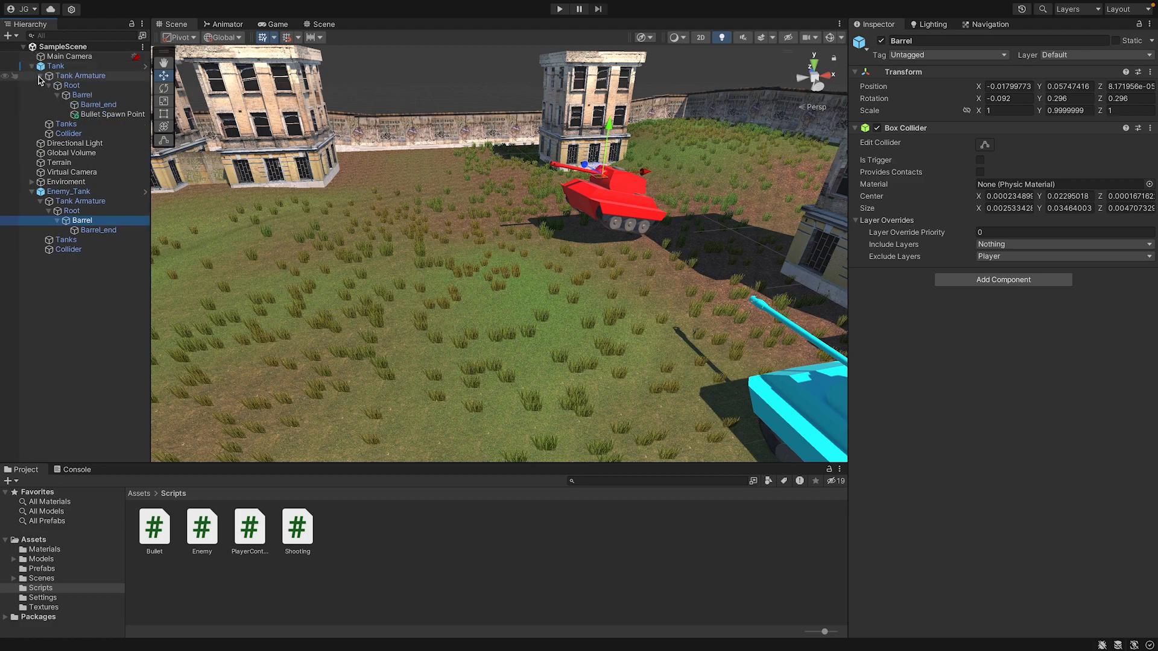
left_click(83, 115)
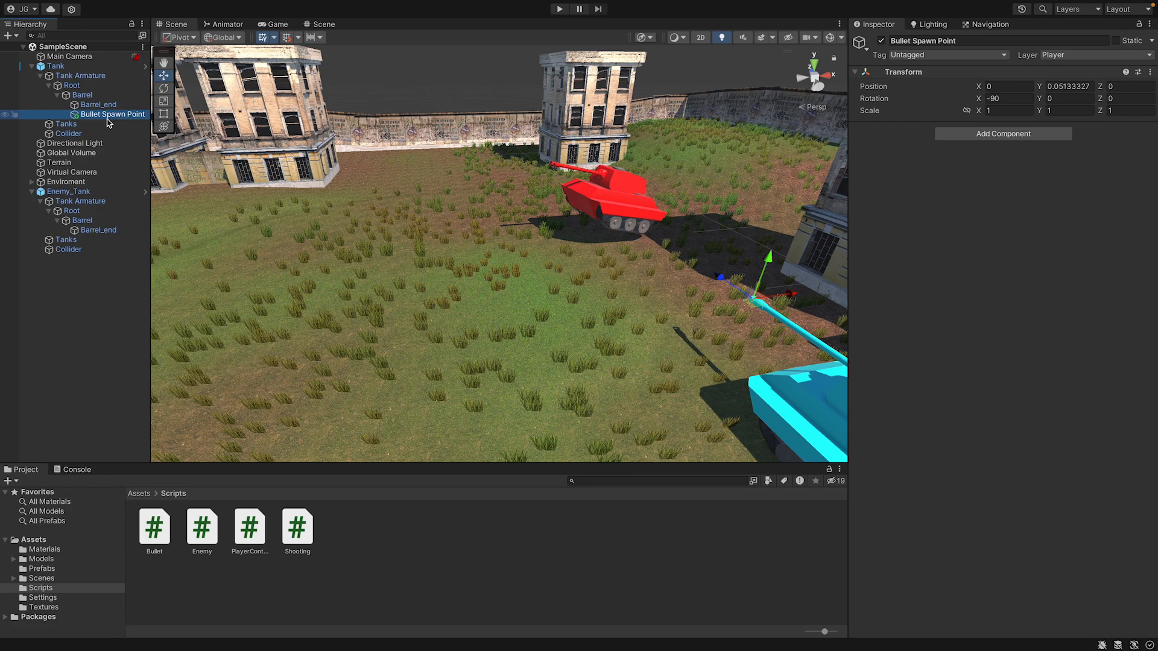
left_click(1151, 72)
mouse_move(1086, 176)
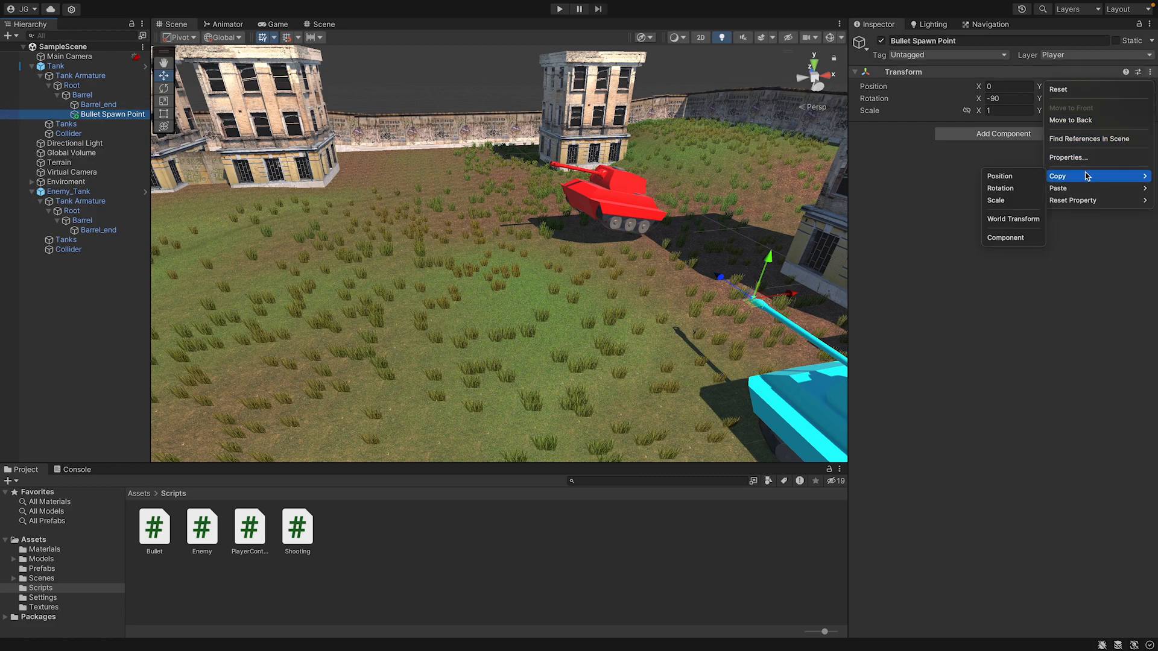
left_click(1030, 181)
Create an empty child object named Bullet Spawn Point under the Enemy_Tank's Barrel.
left_click(88, 223)
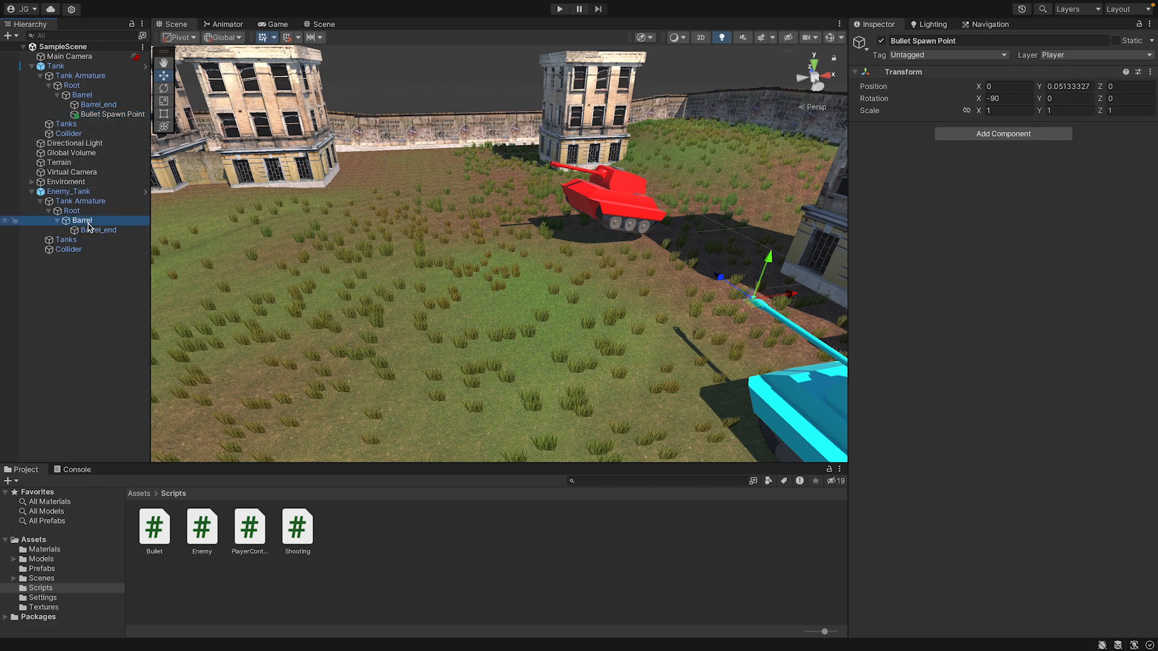
right_click(87, 226)
left_click(139, 333)
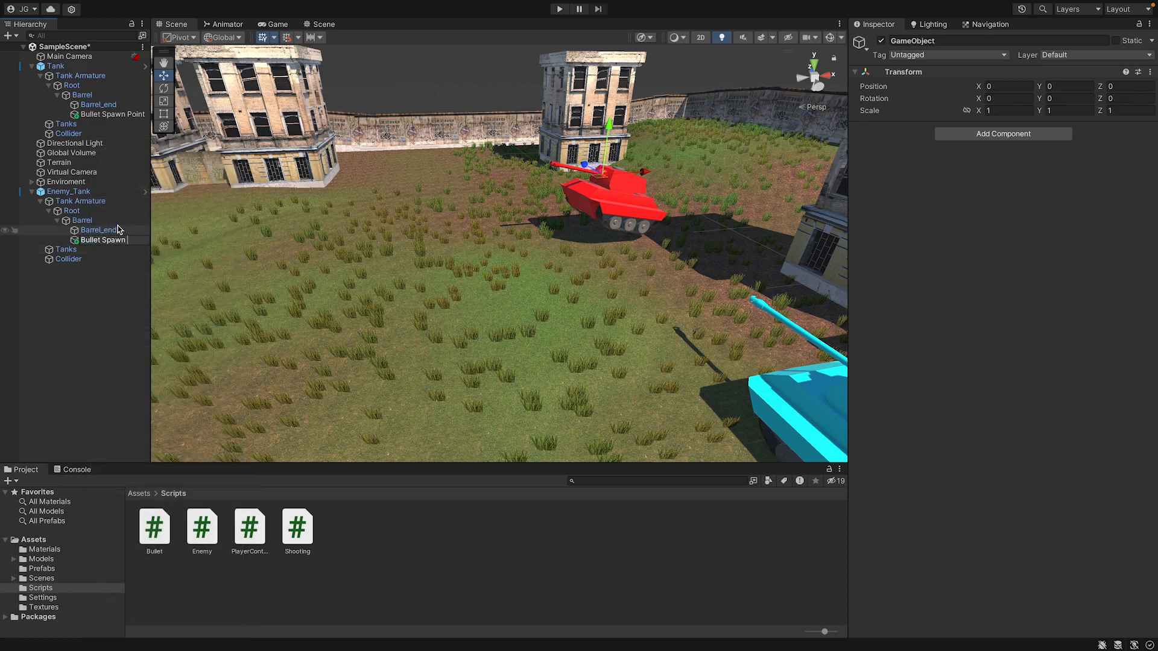
type("Bullet Spawn Point")
key("Return")
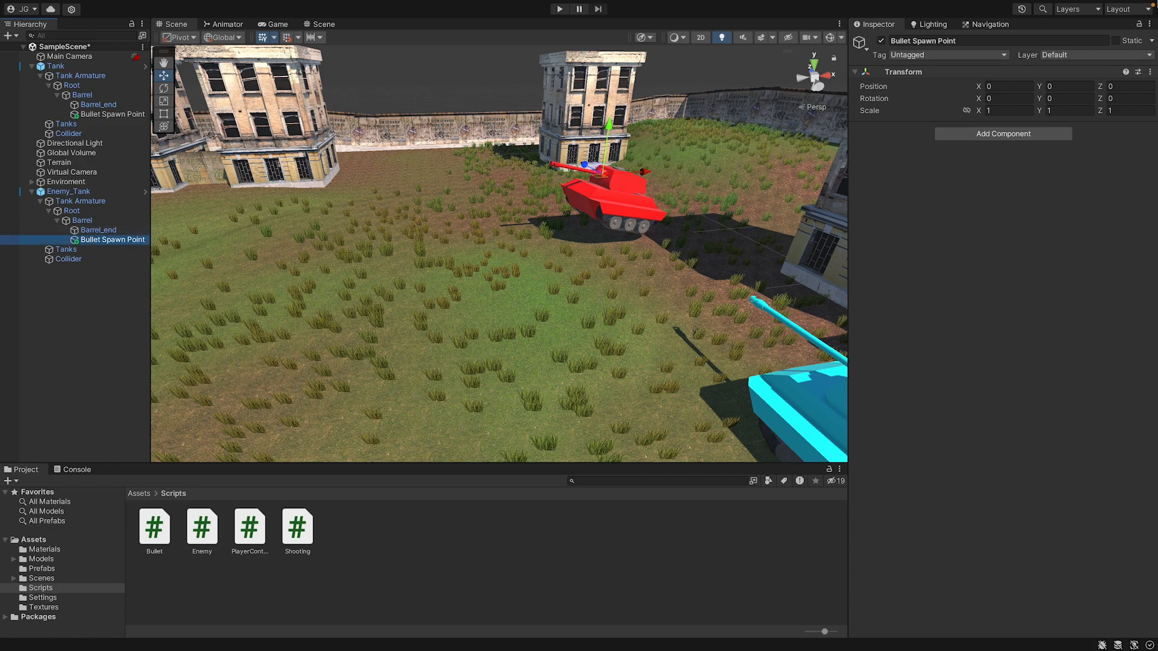
Paste the copied position onto the enemy's Bullet Spawn Point and inspect its placement on the tank's barrel.
left_click(1151, 73)
mouse_move(1073, 191)
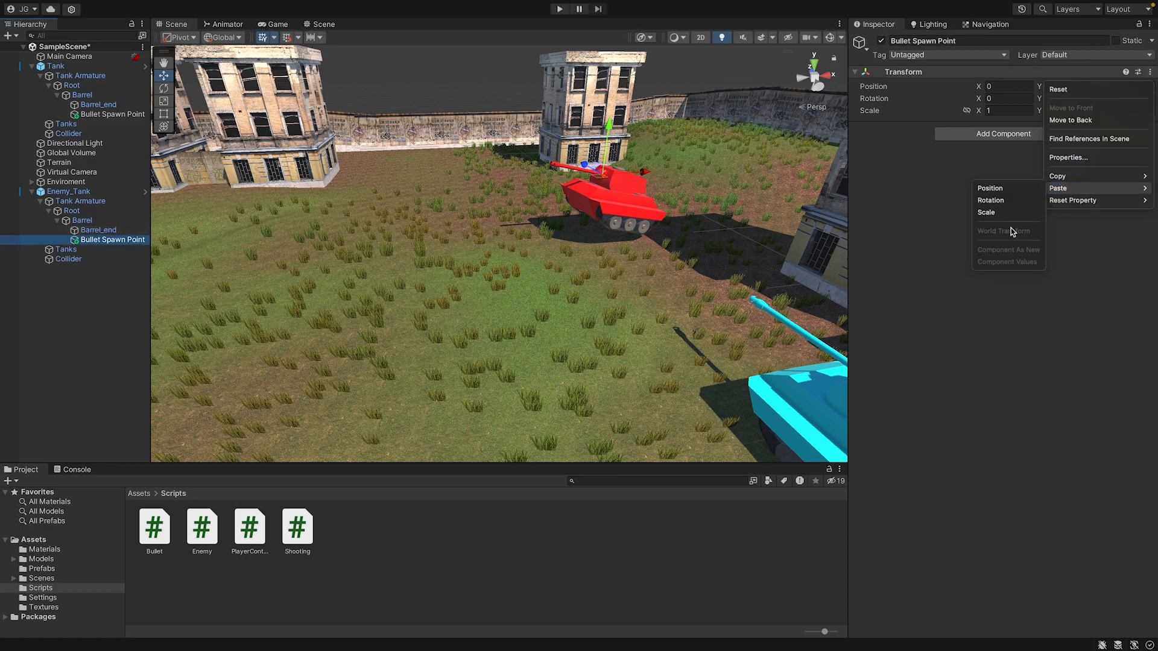
left_click(1009, 190)
scroll(711, 129, "up", 4)
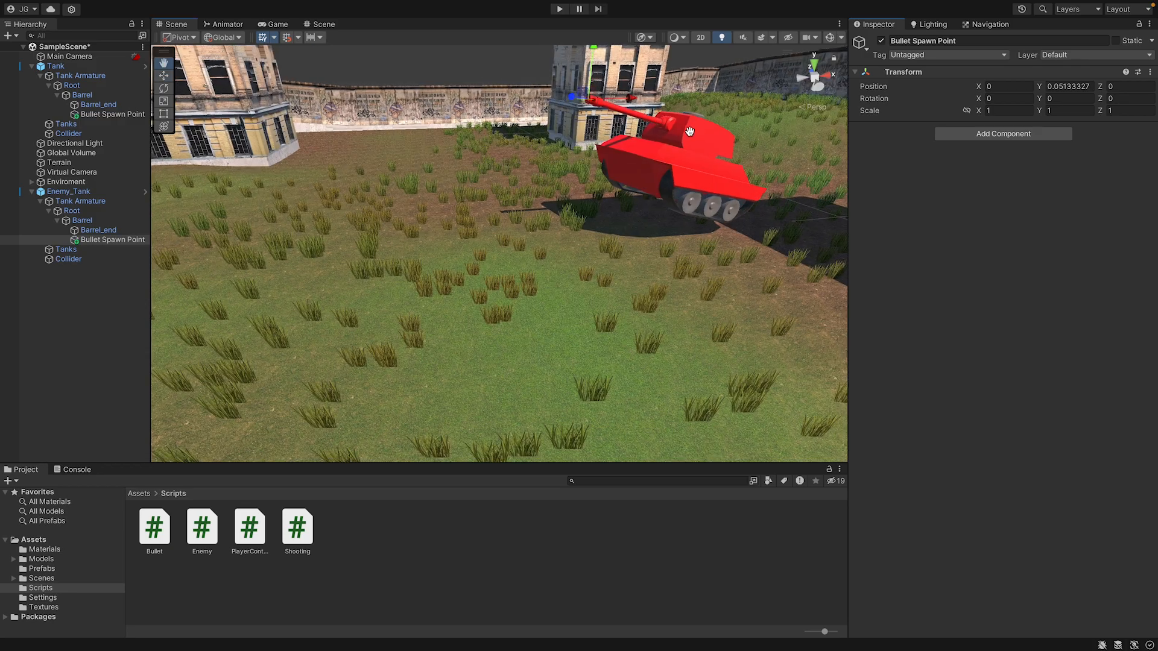
mouse_move(706, 129)
middle_mouse_down()
mouse_move(651, 157)
mouse_move(714, 130)
middle_mouse_up()
scroll(664, 168, "up", 2)
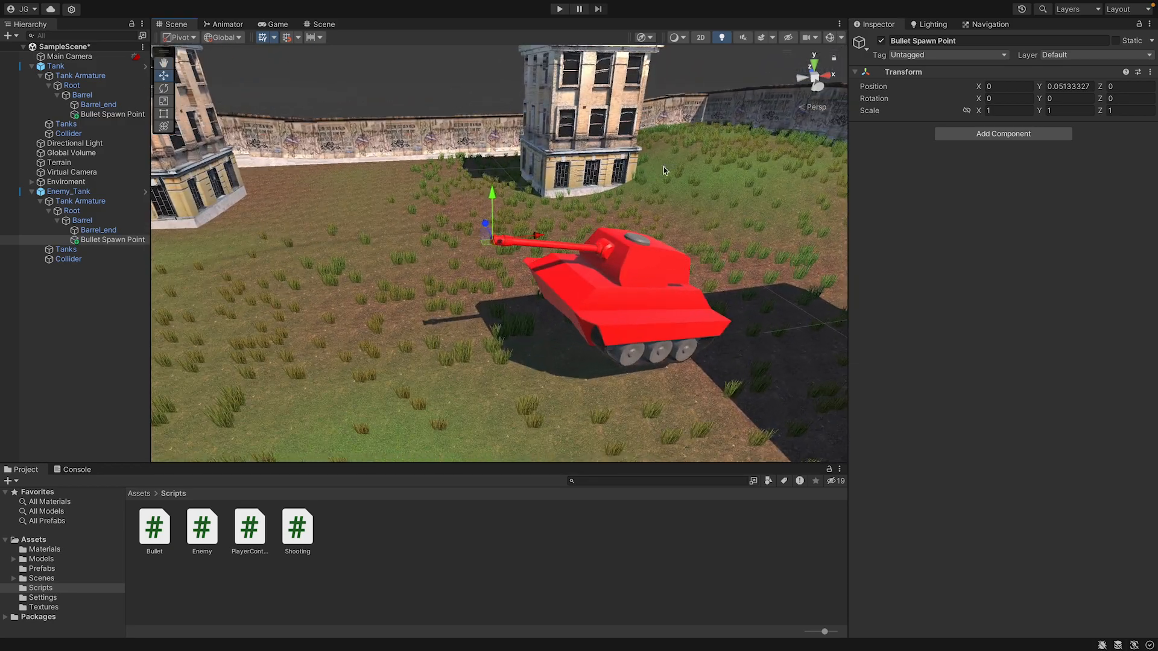
Set the enemy Bullet Spawn Point's X rotation to -90 and switch the transform handle orientation to Local.
left_click(101, 114)
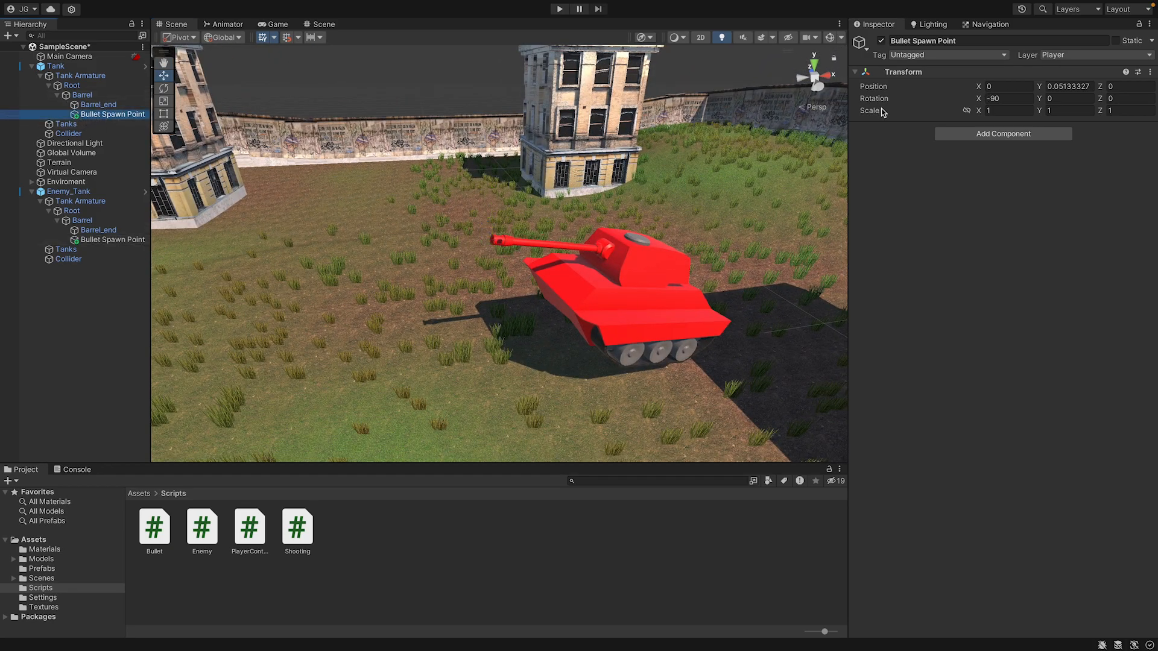
left_click(106, 240)
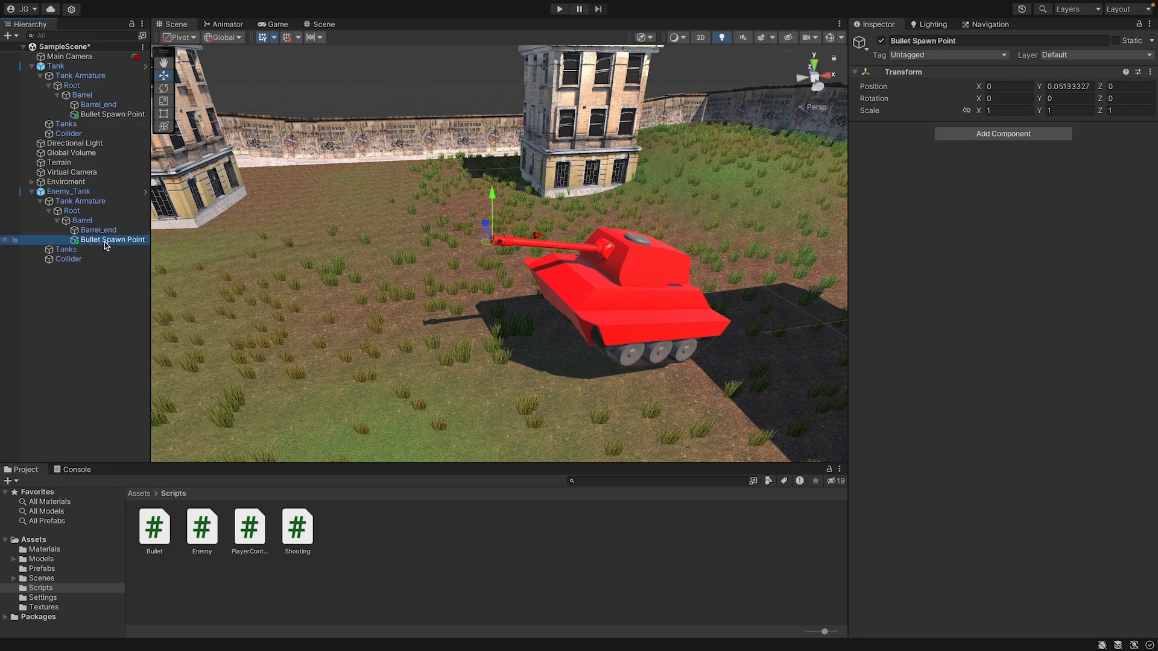
left_click(991, 97)
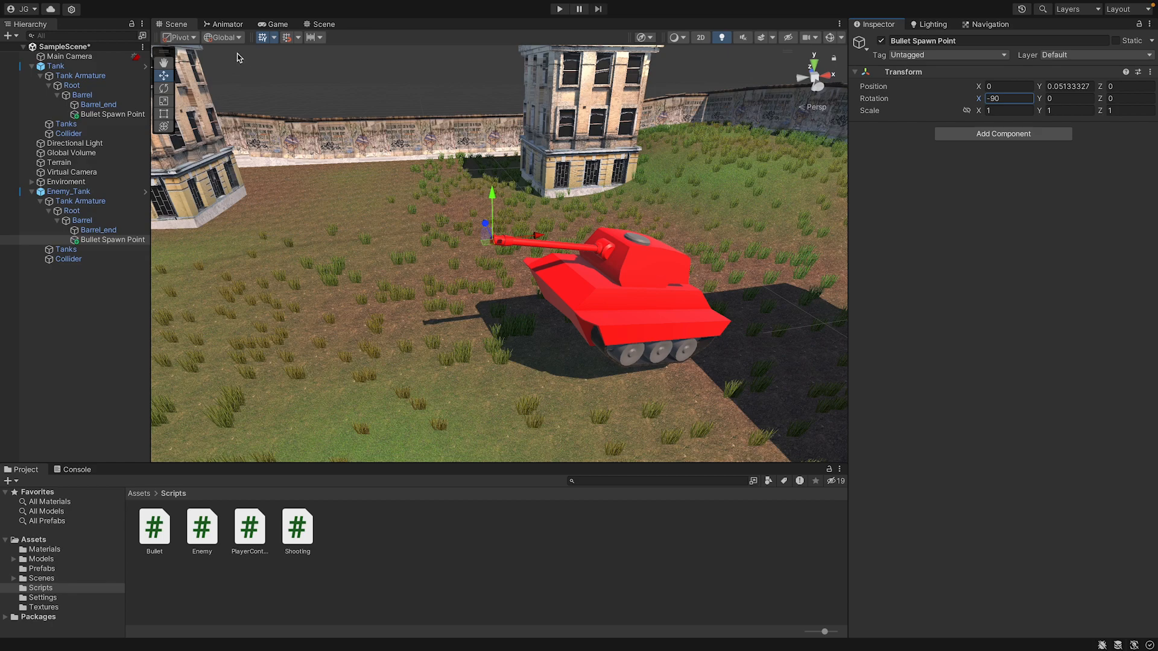
left_click(222, 38)
left_click(223, 60)
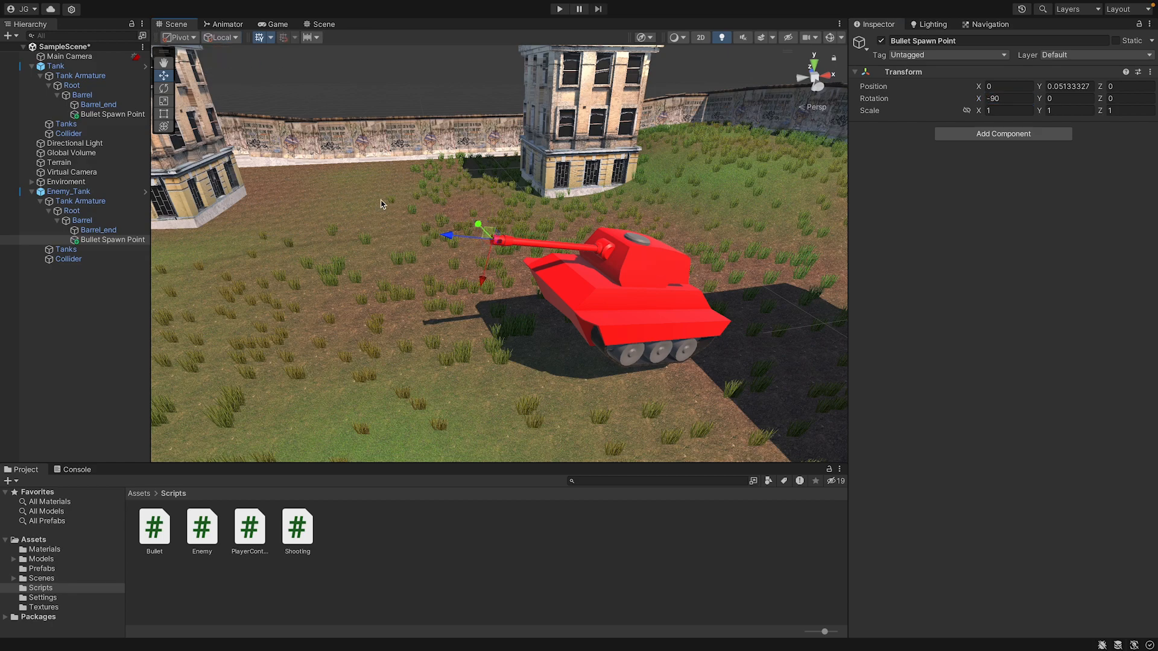
right_click_drag(407, 202, 381, 189)
key("s")
Save the scene and open the Enemy script attached to Enemy_Tank in Visual Studio Code.
left_click(70, 191)
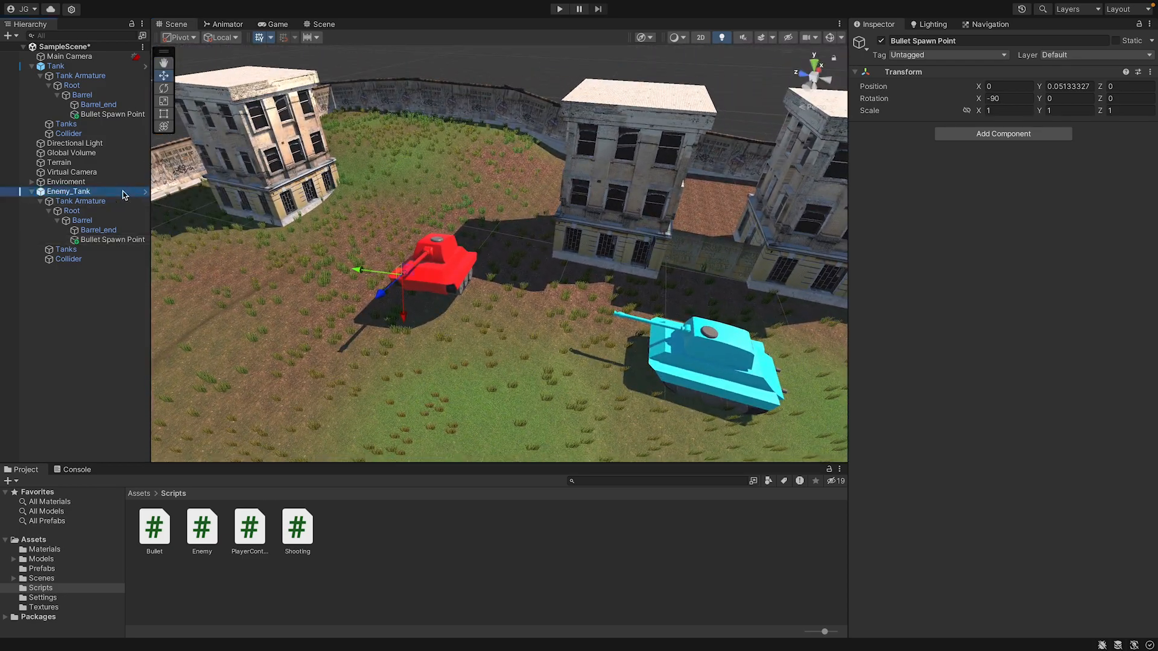
key("ctrl+s")
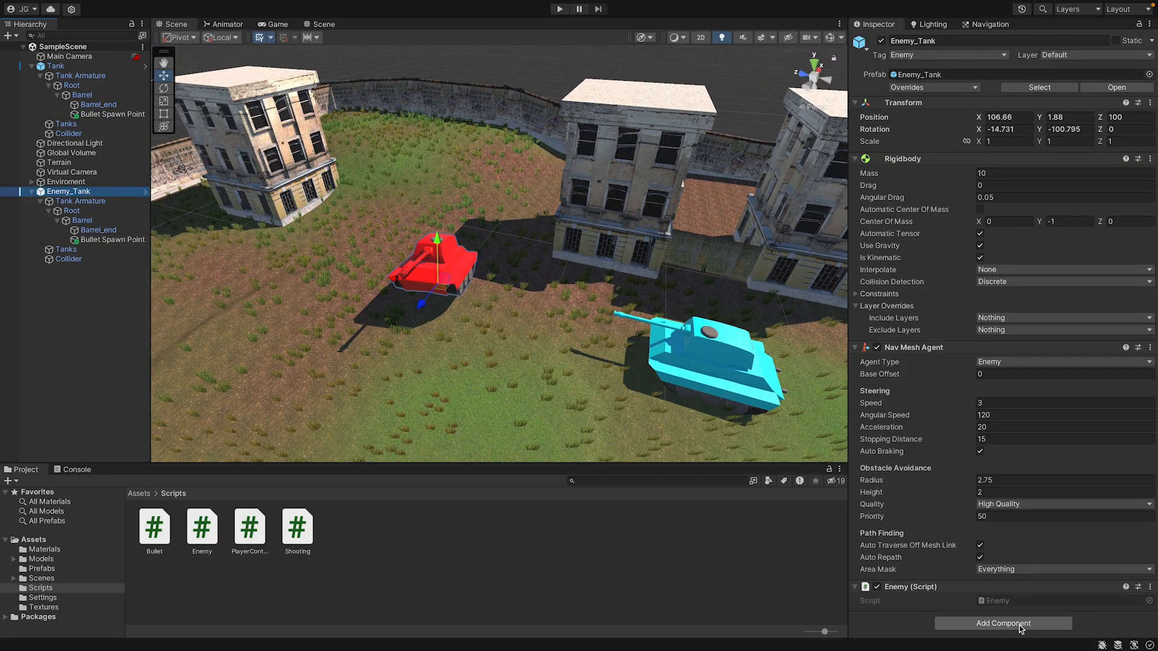
left_click(1016, 602)
double_click(1016, 601)
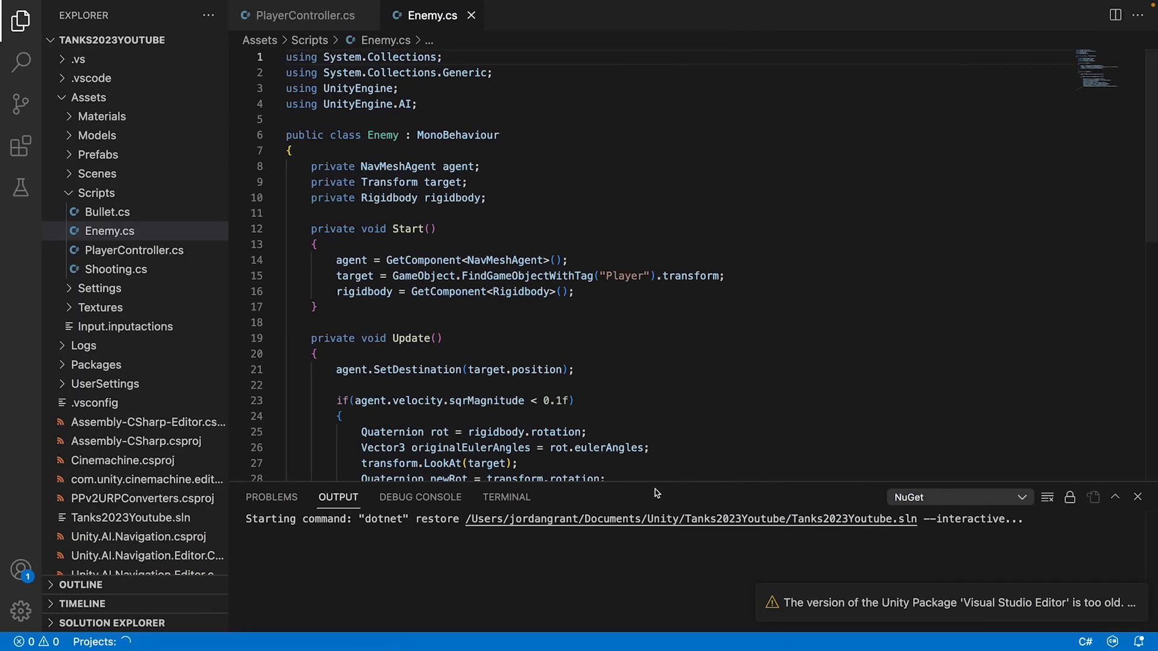
Hide the output area and file explorer, and make the Enemy class inherit from Shooting, saving the script.
left_click_drag(656, 482, 650, 609)
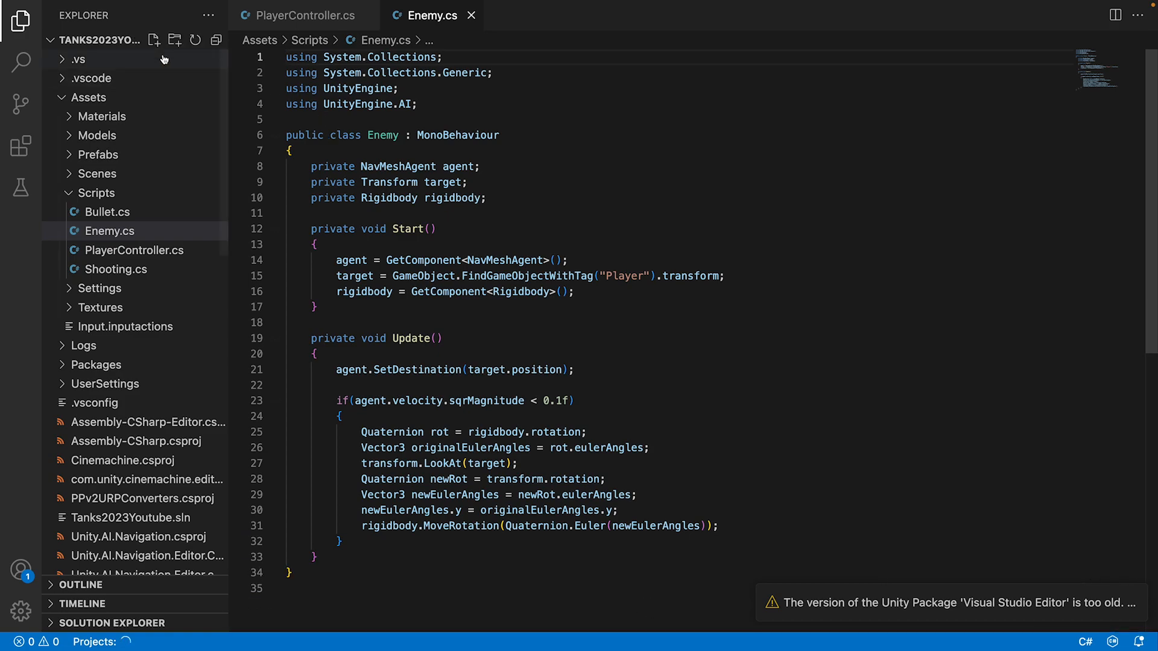
left_click(20, 21)
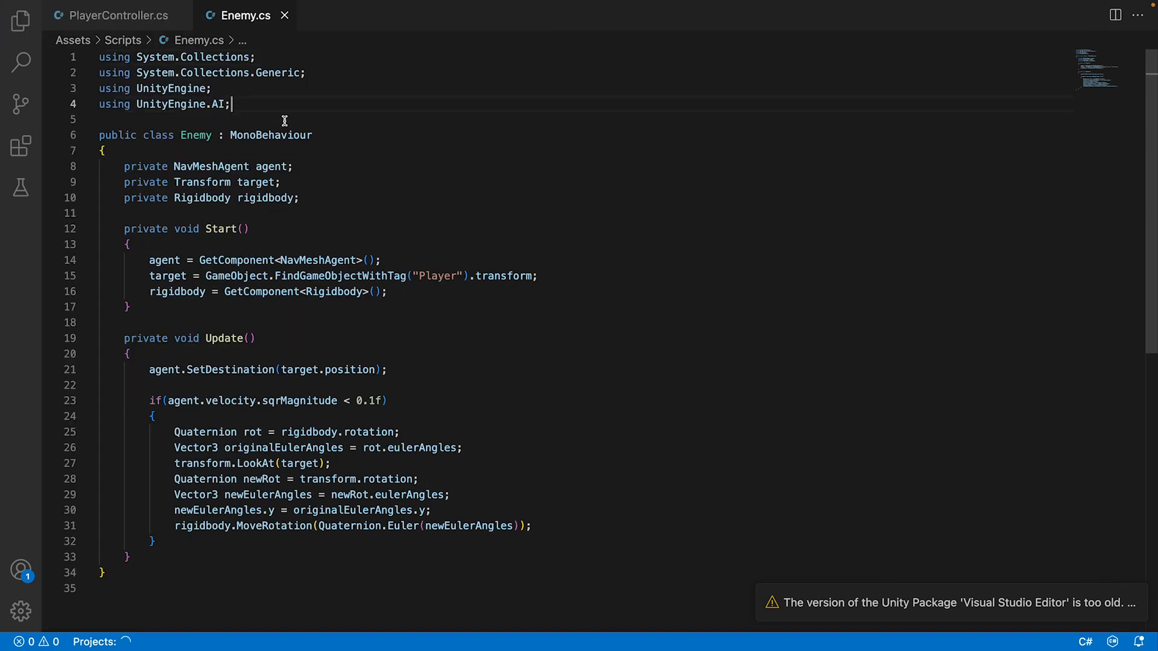
double_click(296, 134)
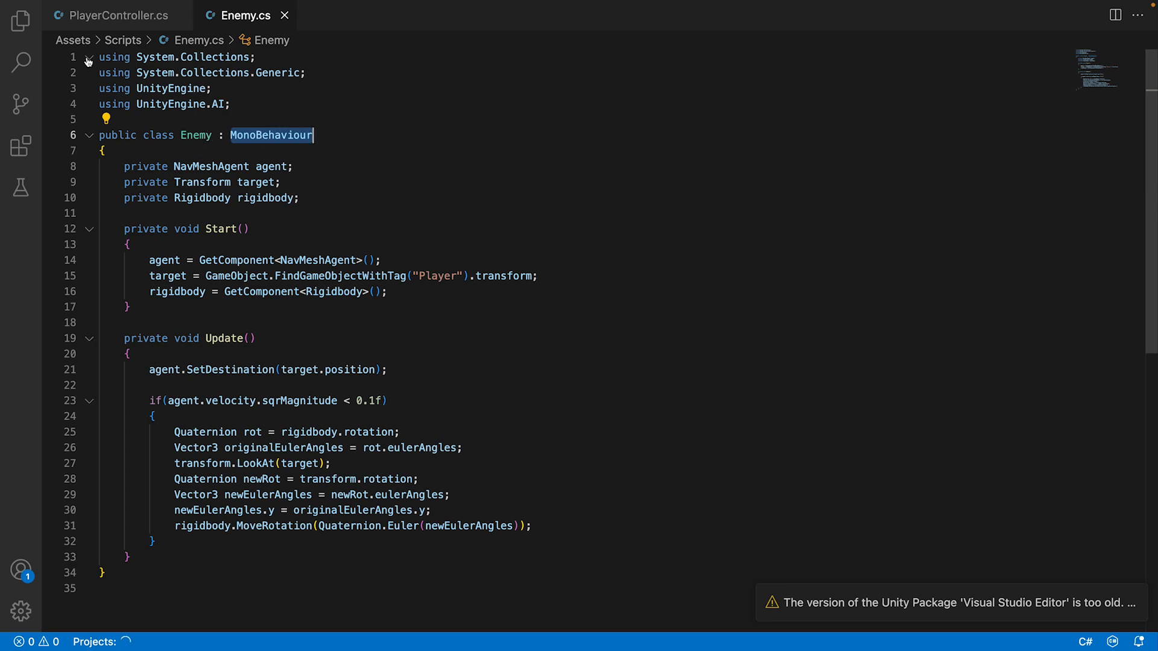
type("Shooting")
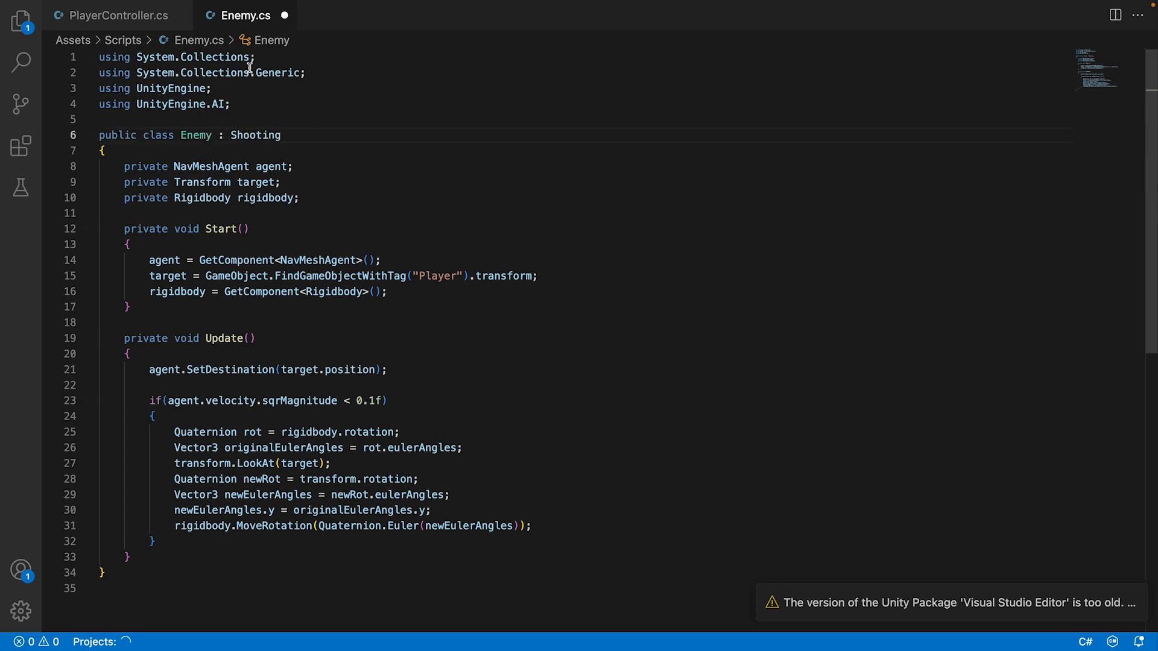
key("super+s")
Declare the field public float bulletCooldownTimer = 3f; below the rigidbody field in the Enemy class.
scroll(253, 259, "down", 2)
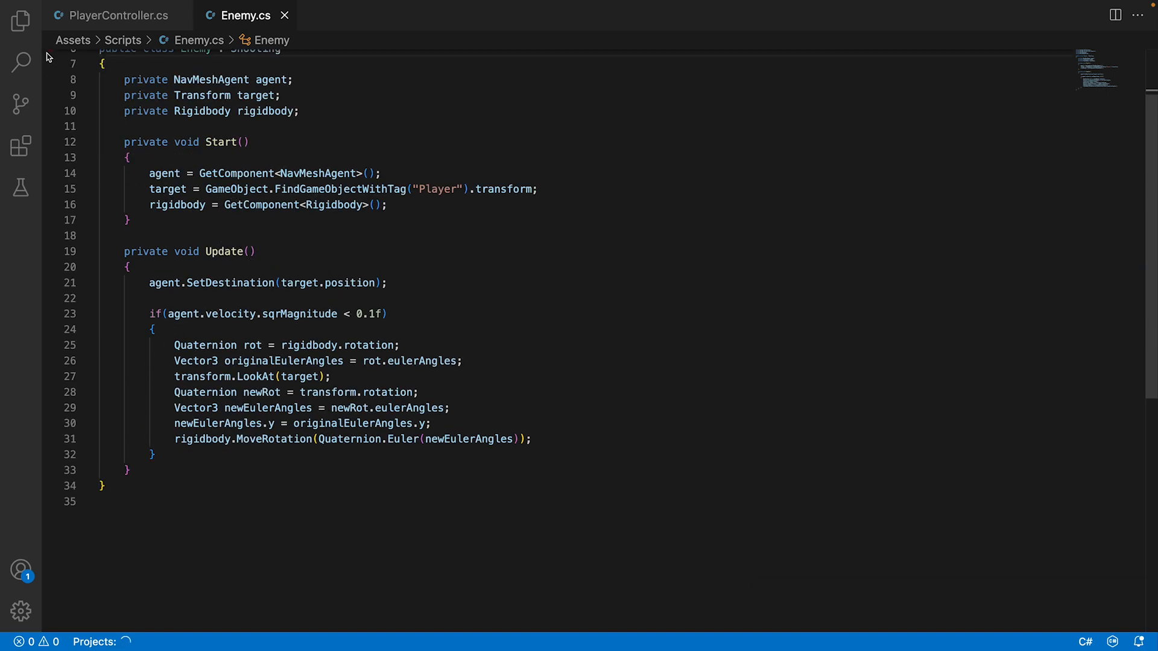
left_click(328, 112)
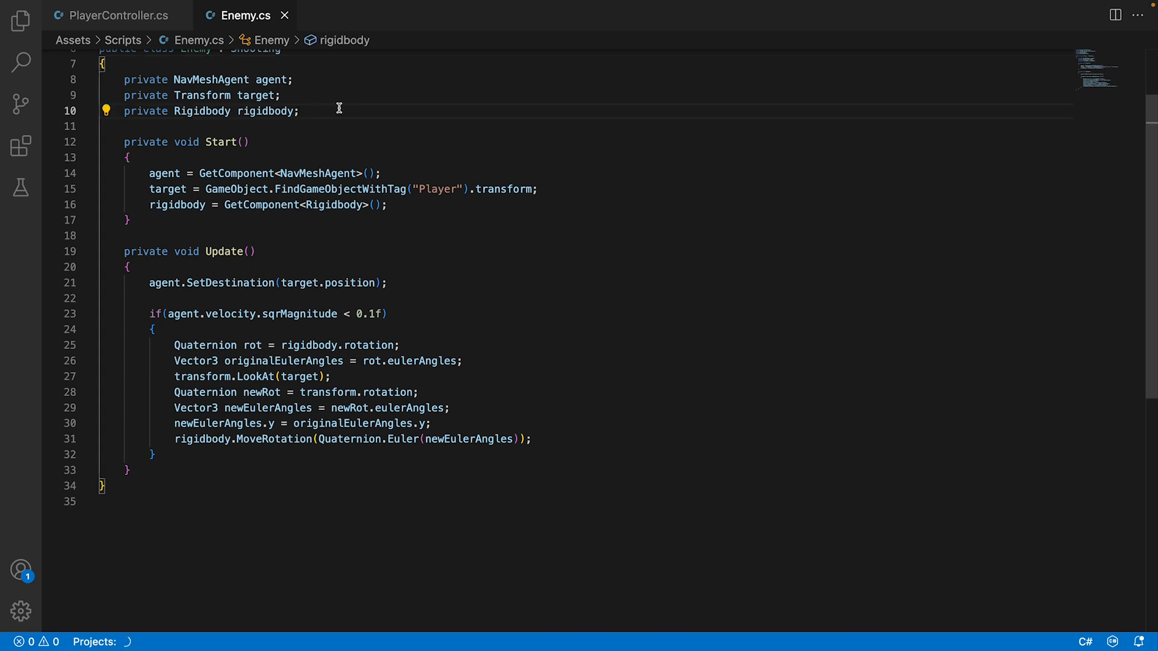
key("Return")
type("public fl")
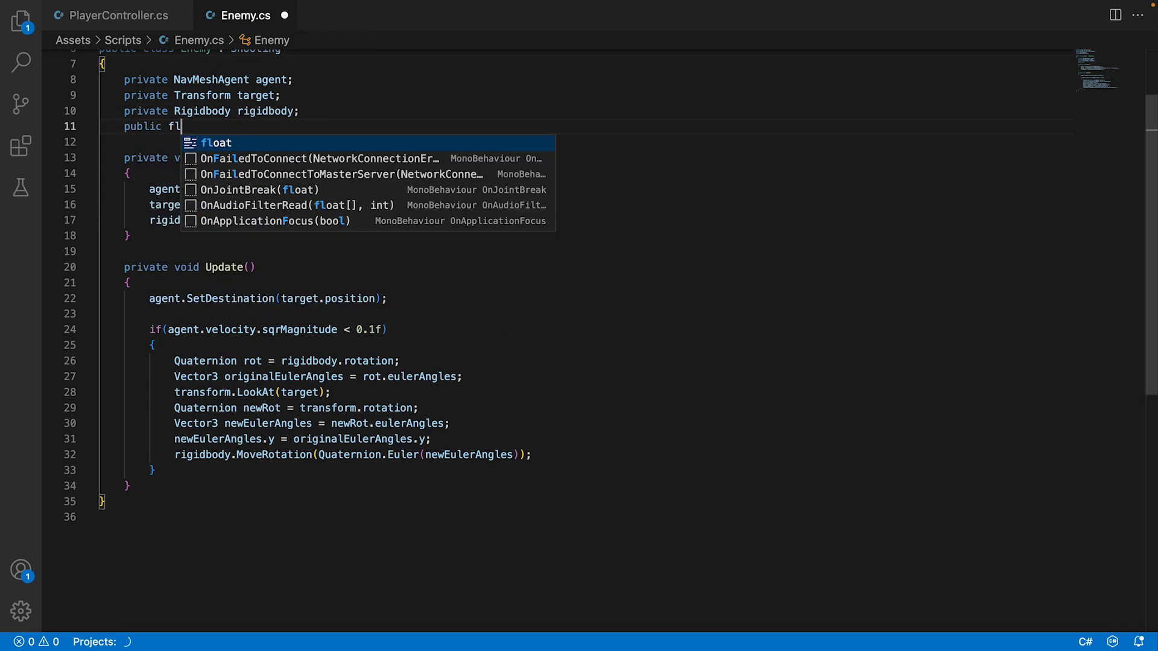
type("oat bullet")
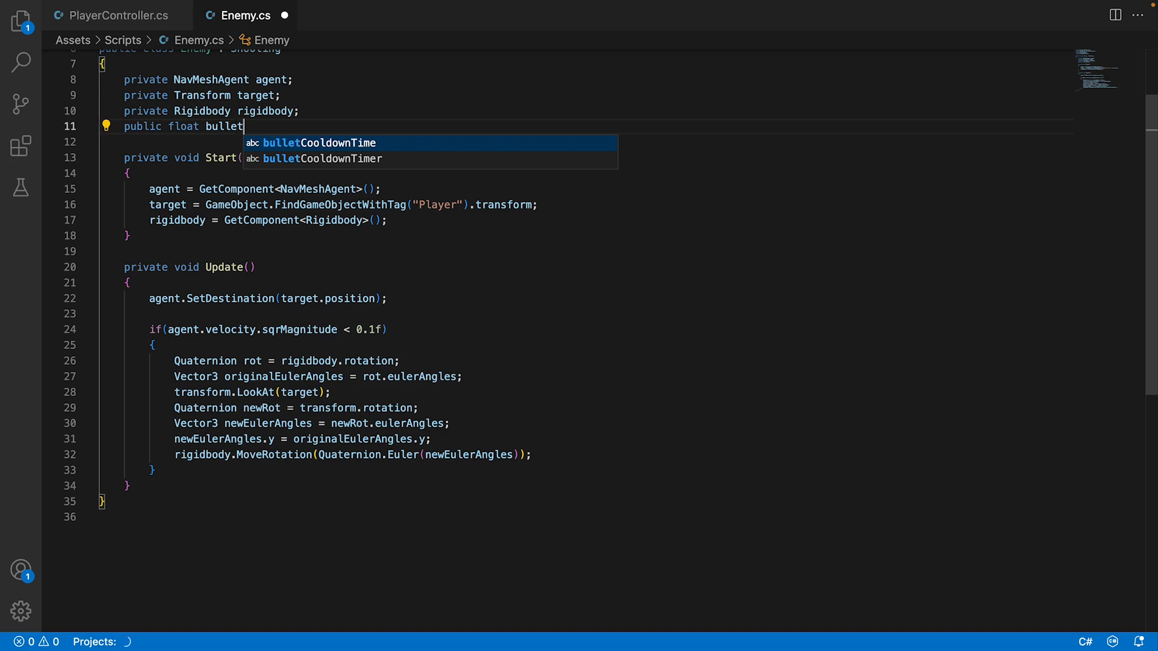
type("Coll")
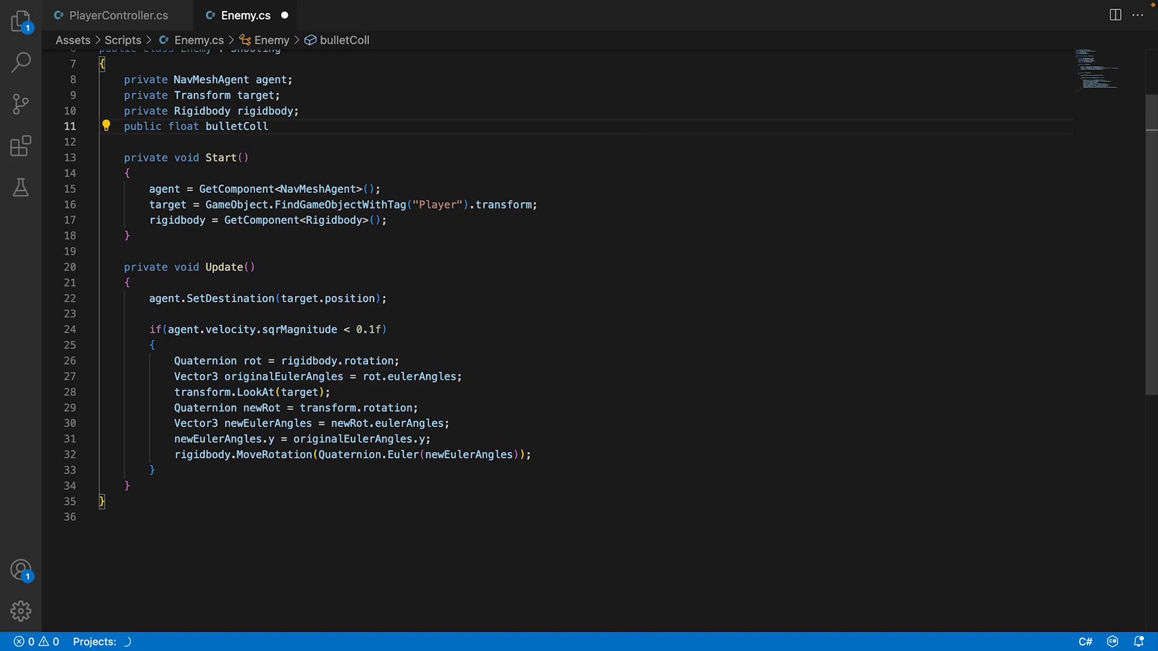
key("BackSpace")
key("BackSpace")
type("oldown")
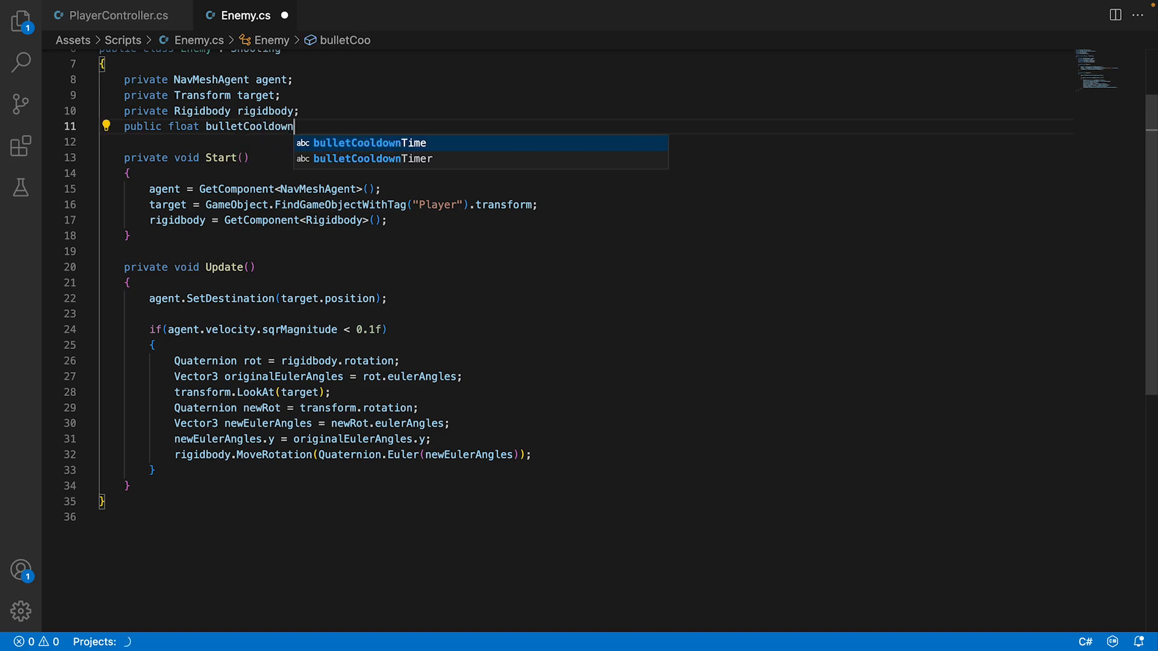
key("Return")
type("r ")
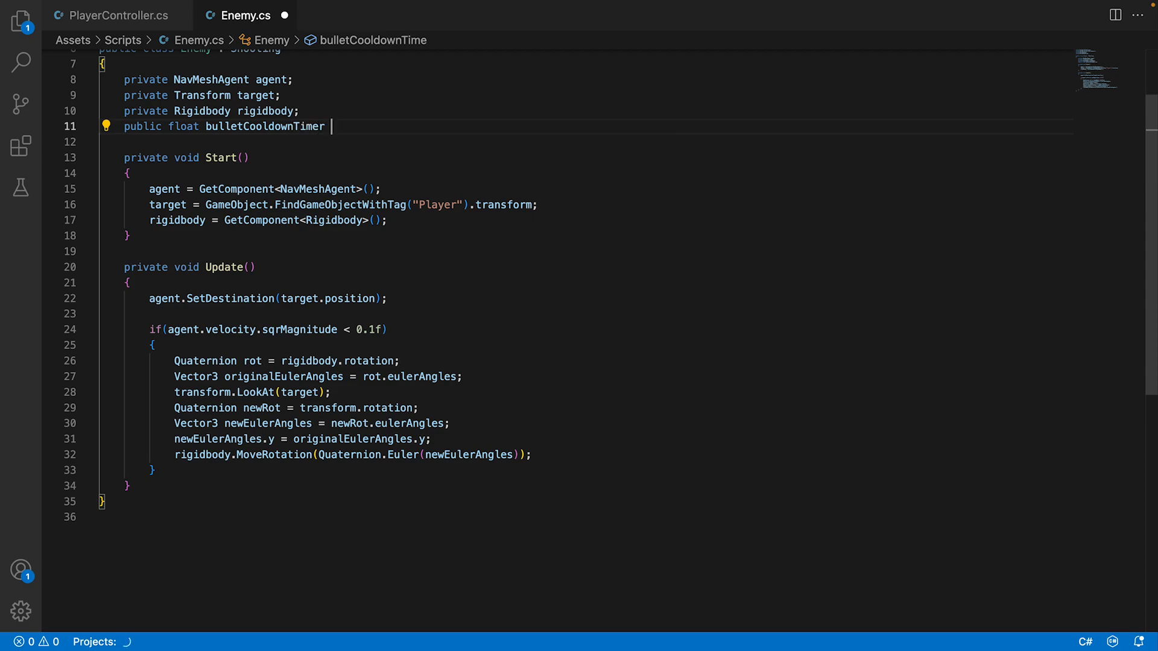
type("= ")
type("3f;")
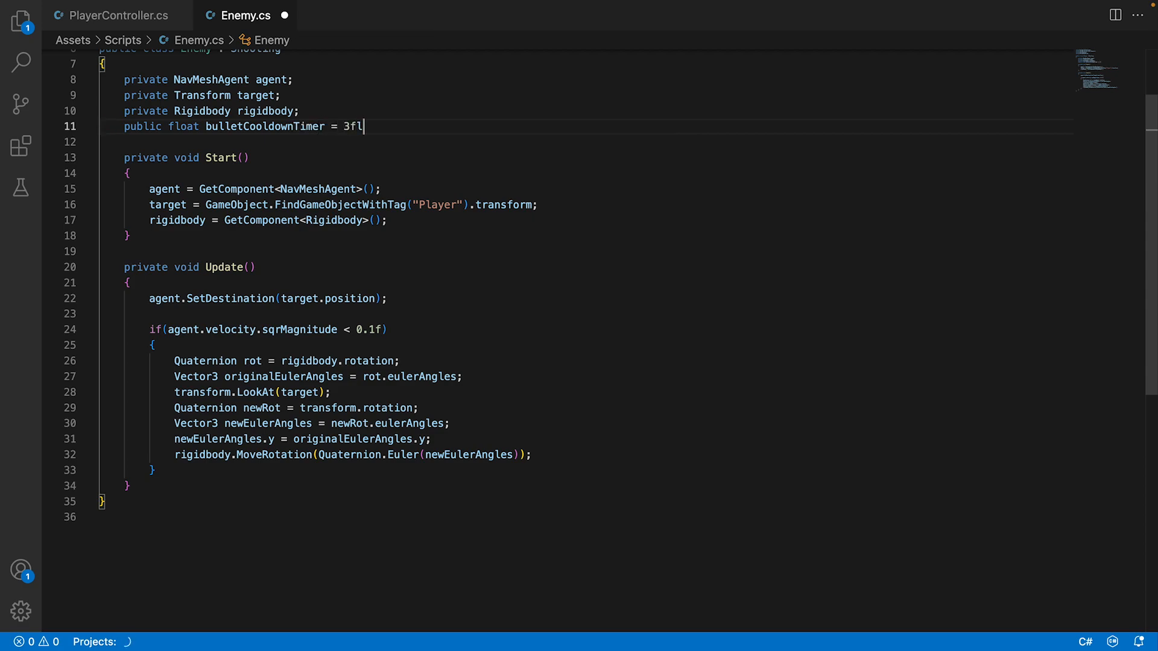
Declare the field private float bulletCooldownTime; directly below bulletCooldownTimer in the Enemy class.
key("Return")
type("public float b")
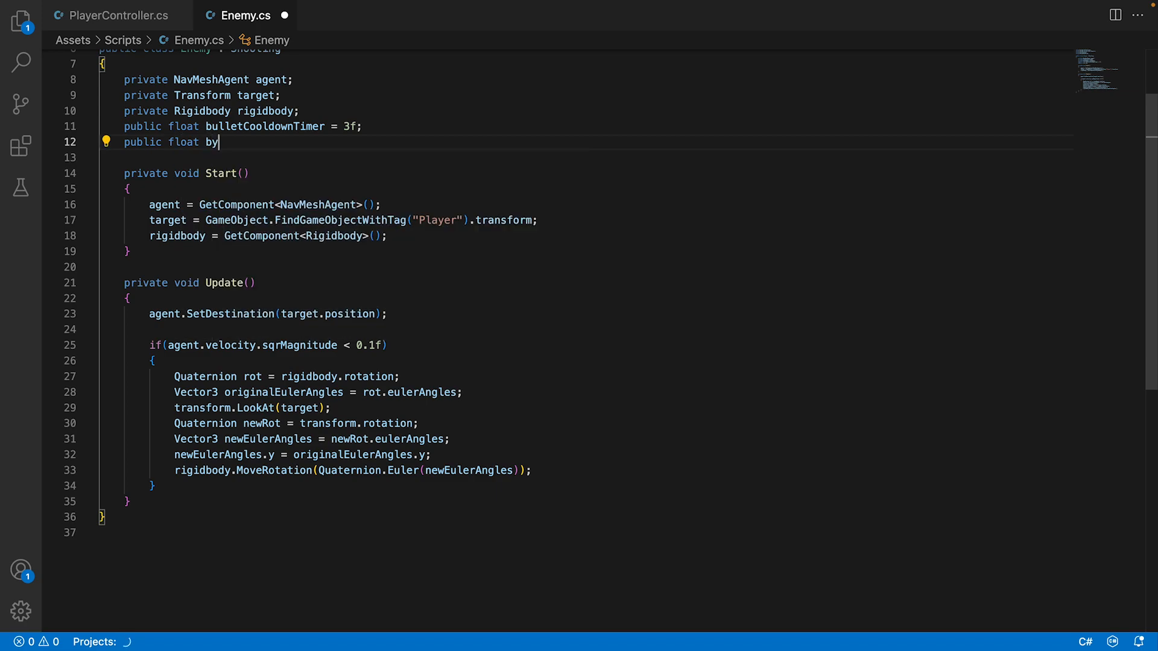
type("u")
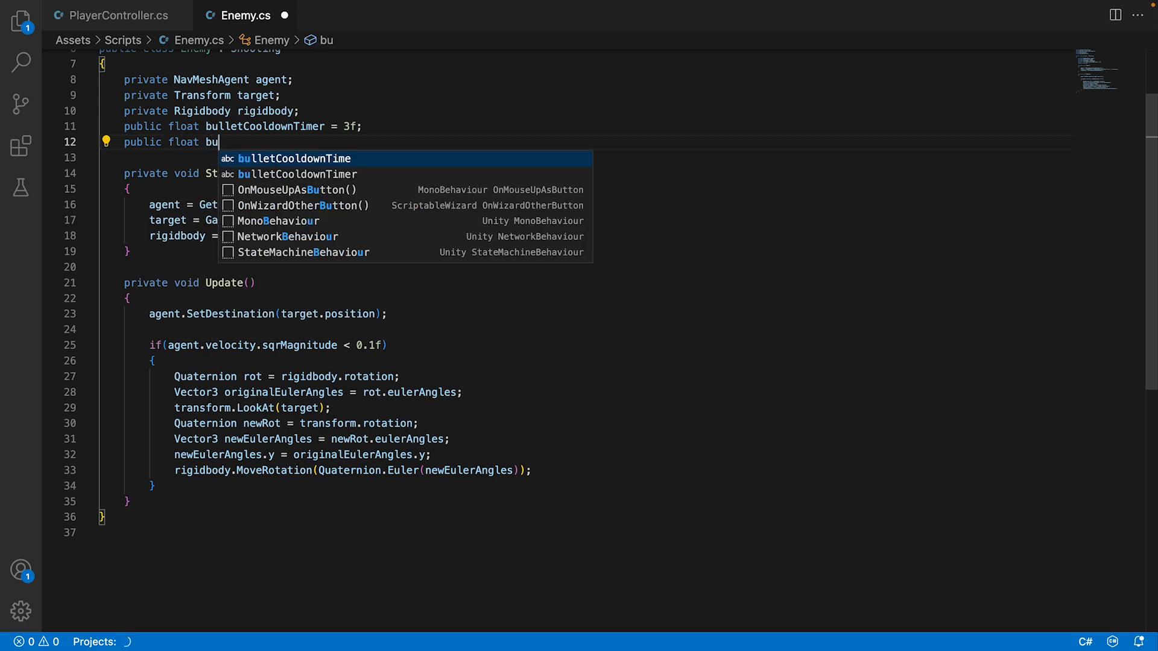
key("Tab")
type("l")
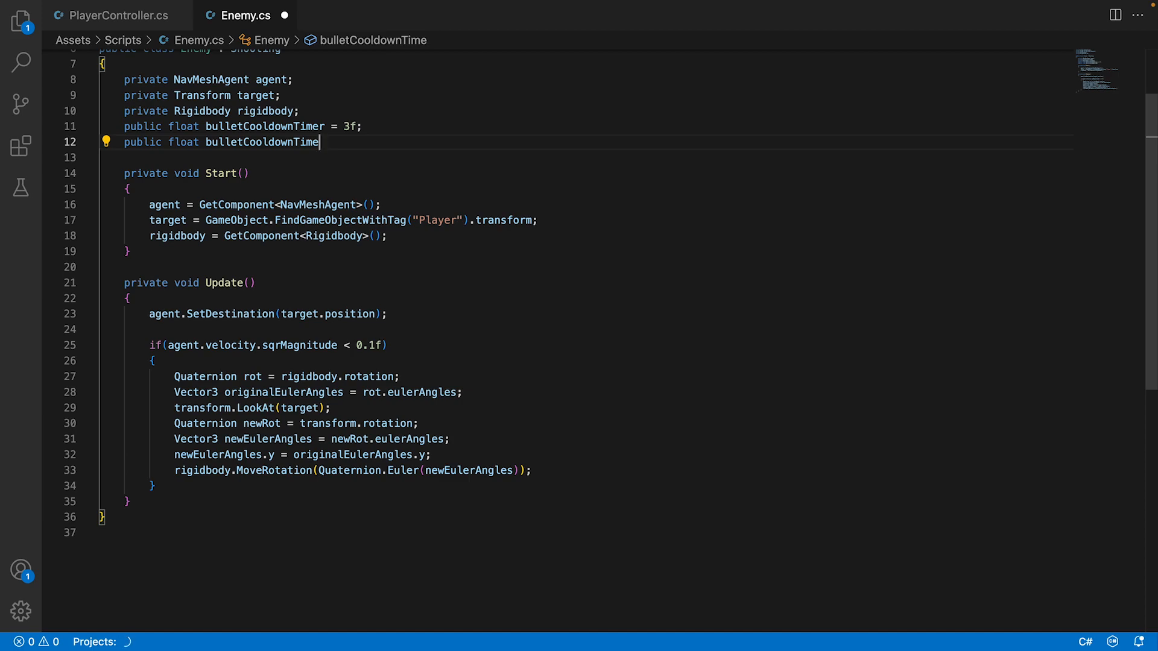
double_click(154, 143)
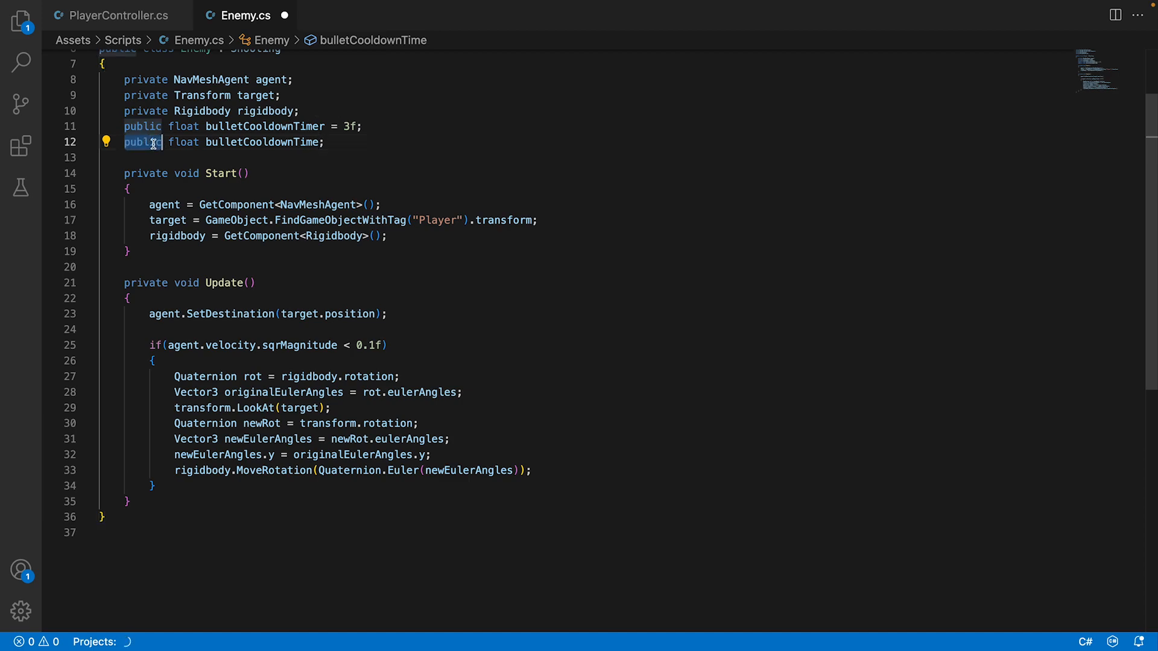
type("pr")
key("Tab")
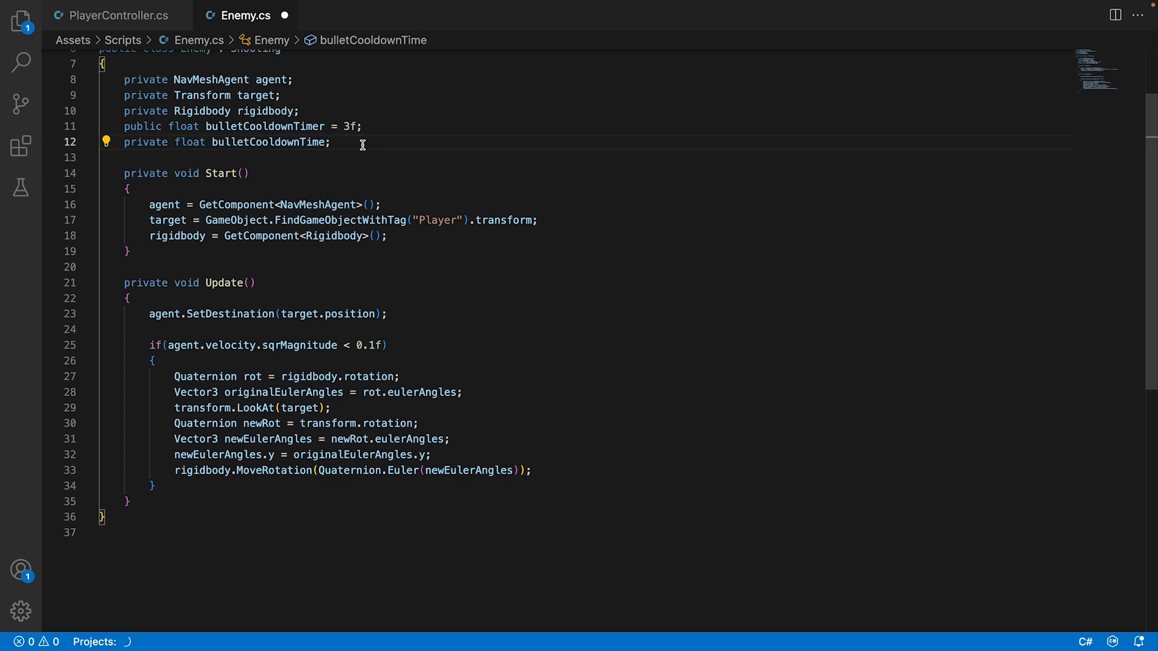
Declare the field private Vector3 targetPos; below bulletCooldownTime and save the script.
left_click(362, 145)
key("Return")
type("p")
key("Tab")
type("V")
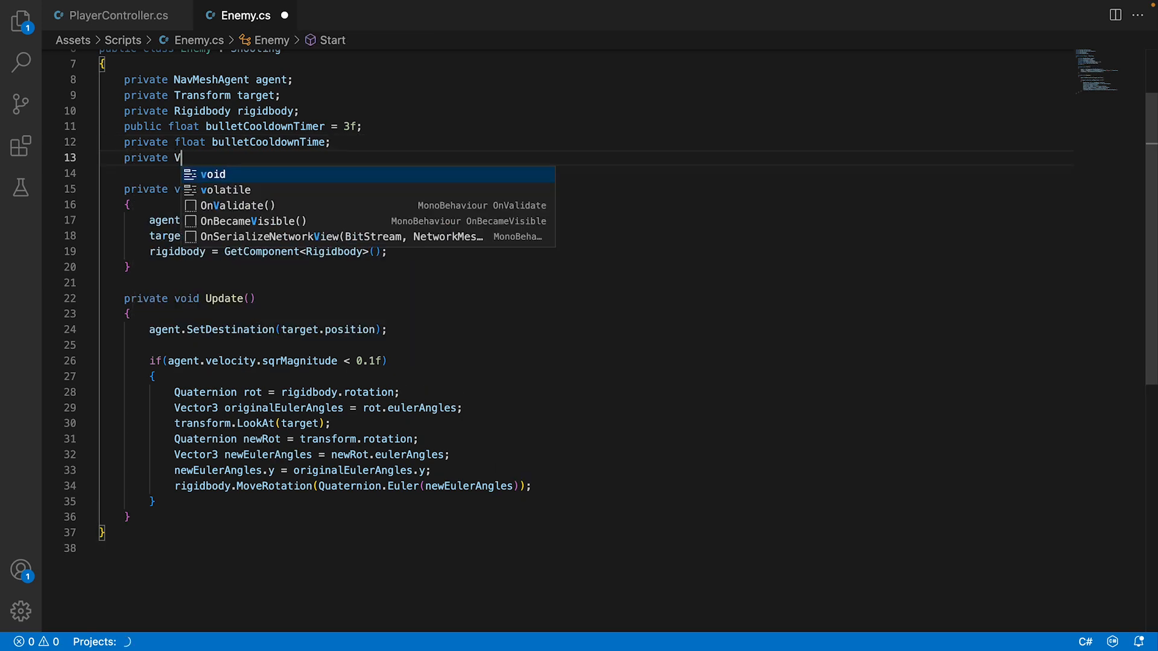
type("ector3")
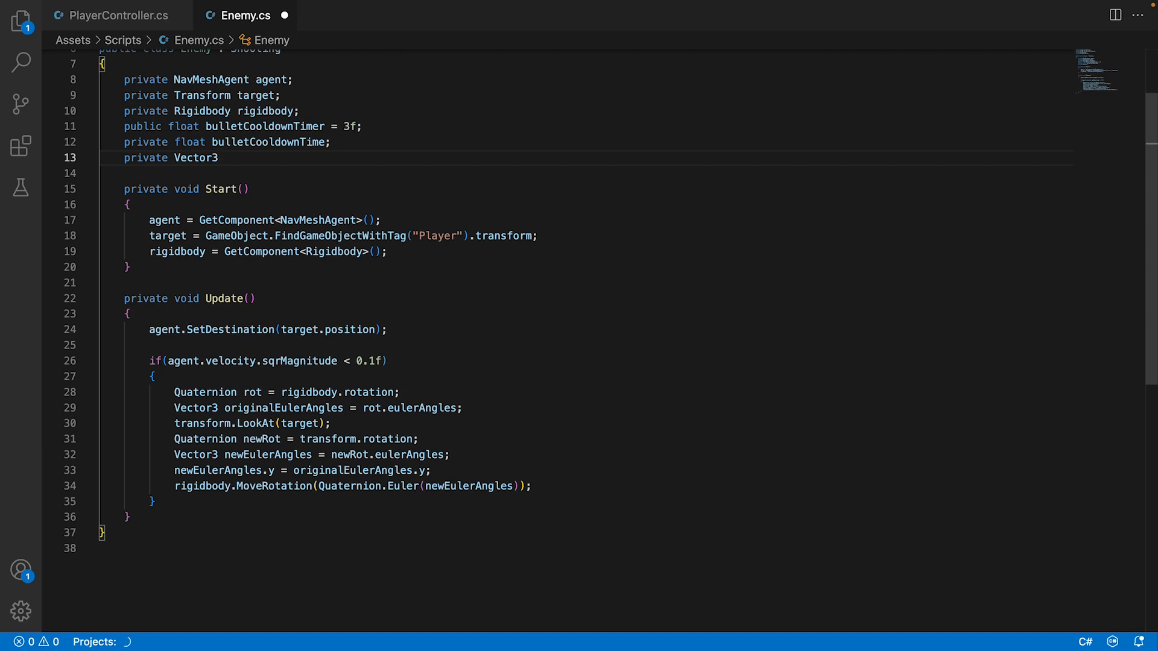
type(" targetPos;")
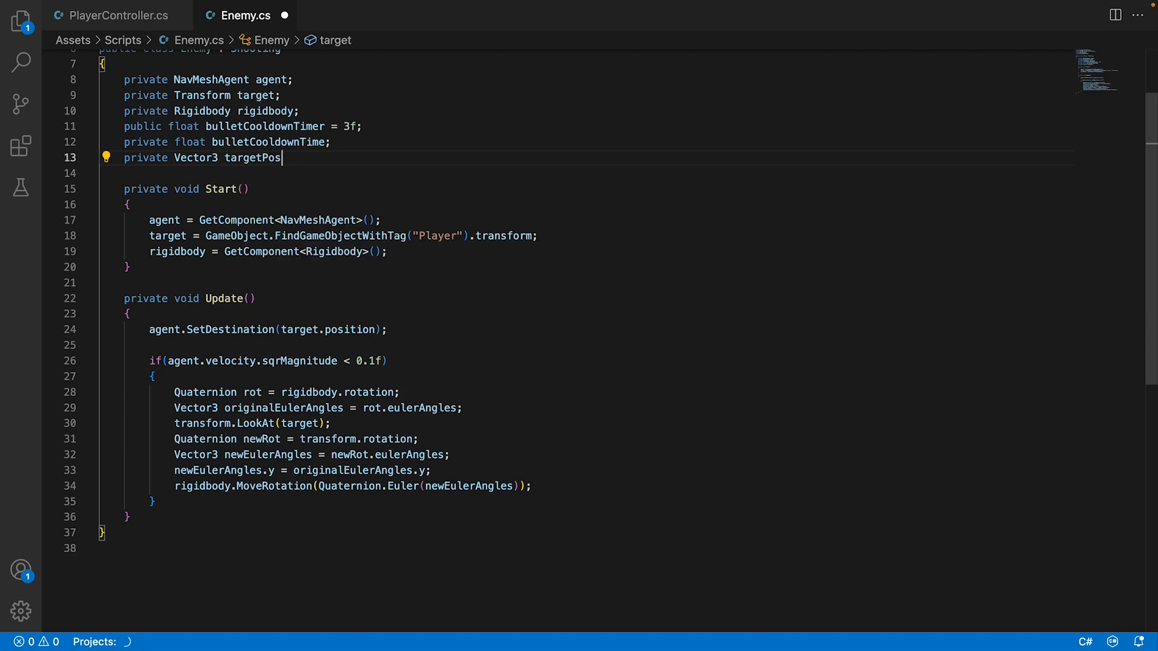
key("super+s")
Add an if(target != null) block at the start of Update, above the agent.SetDestination call.
double_click(253, 158)
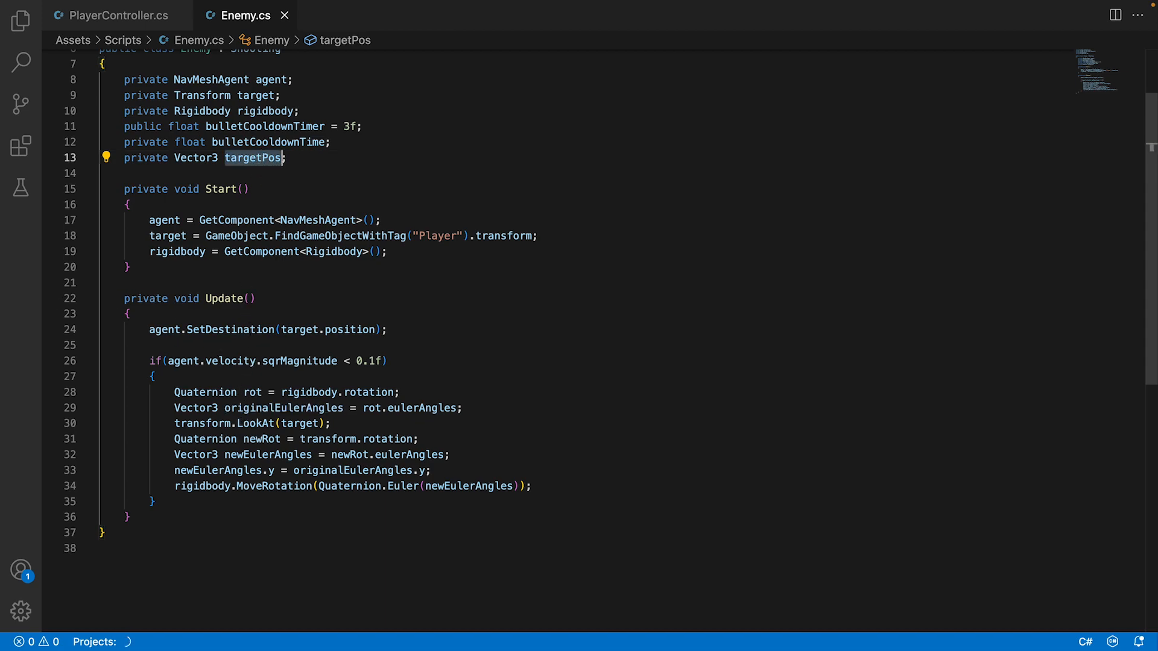
left_click(297, 345)
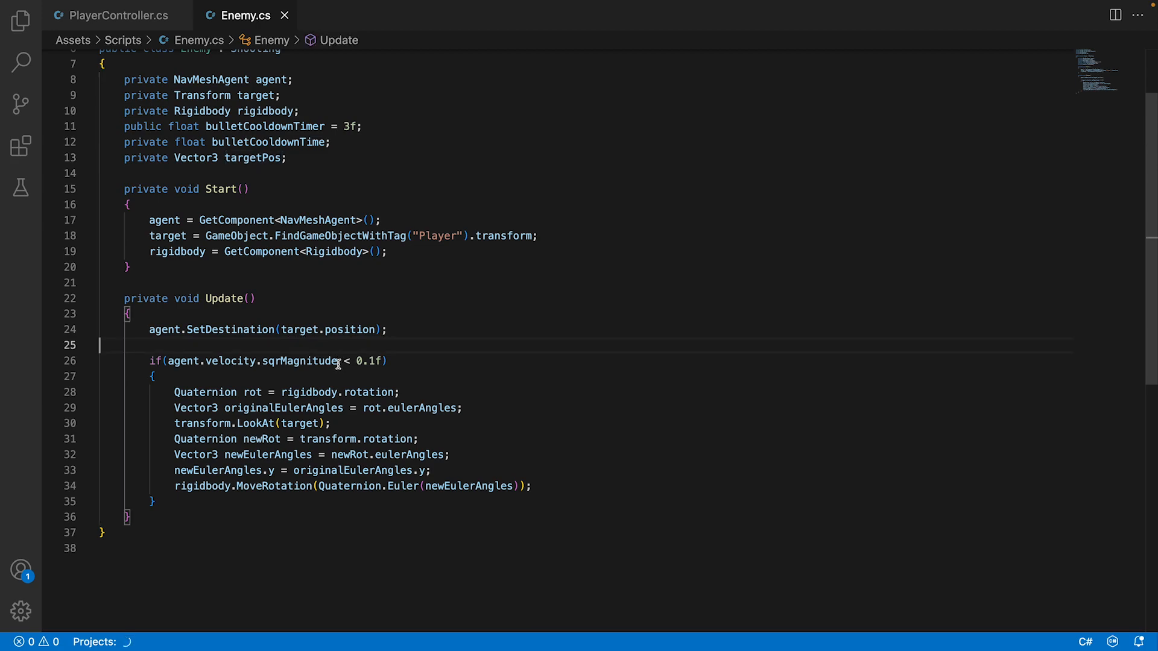
left_click(400, 312)
key("Return")
key("Return")
key("Up")
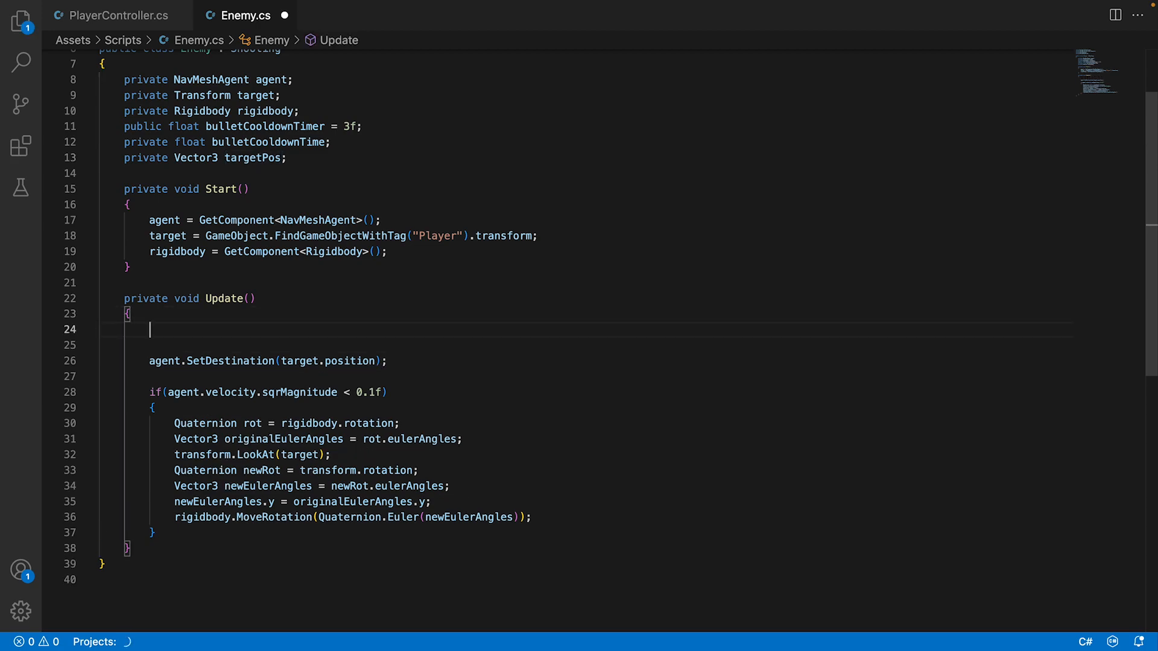
type("if")
type("(target ")
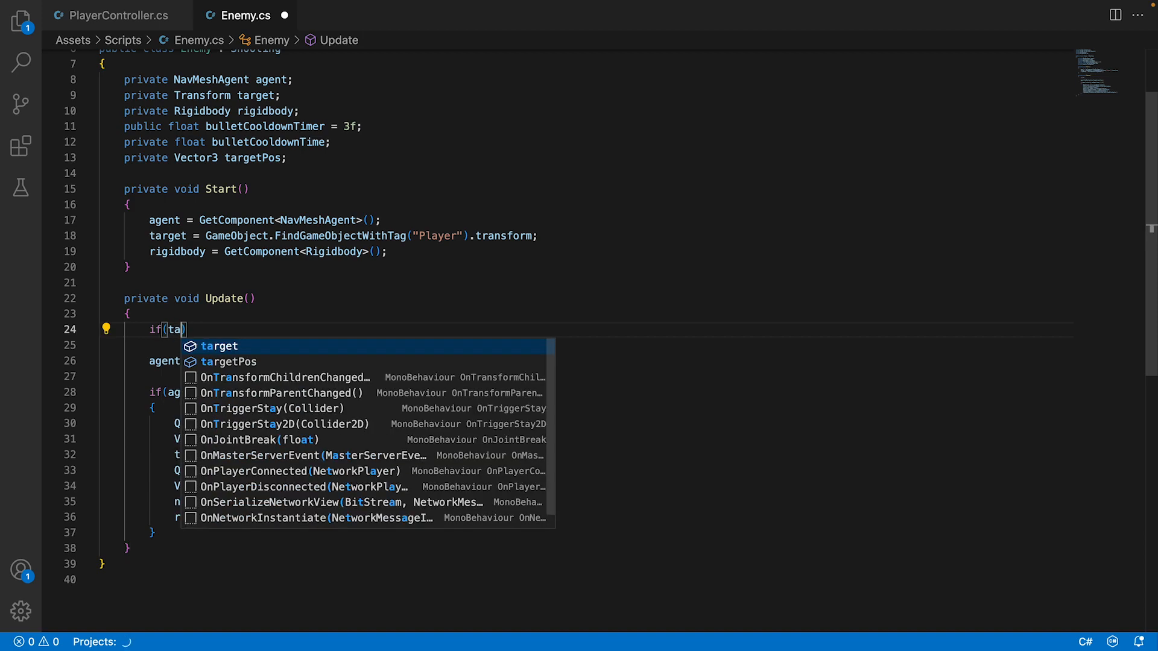
type("!= null")
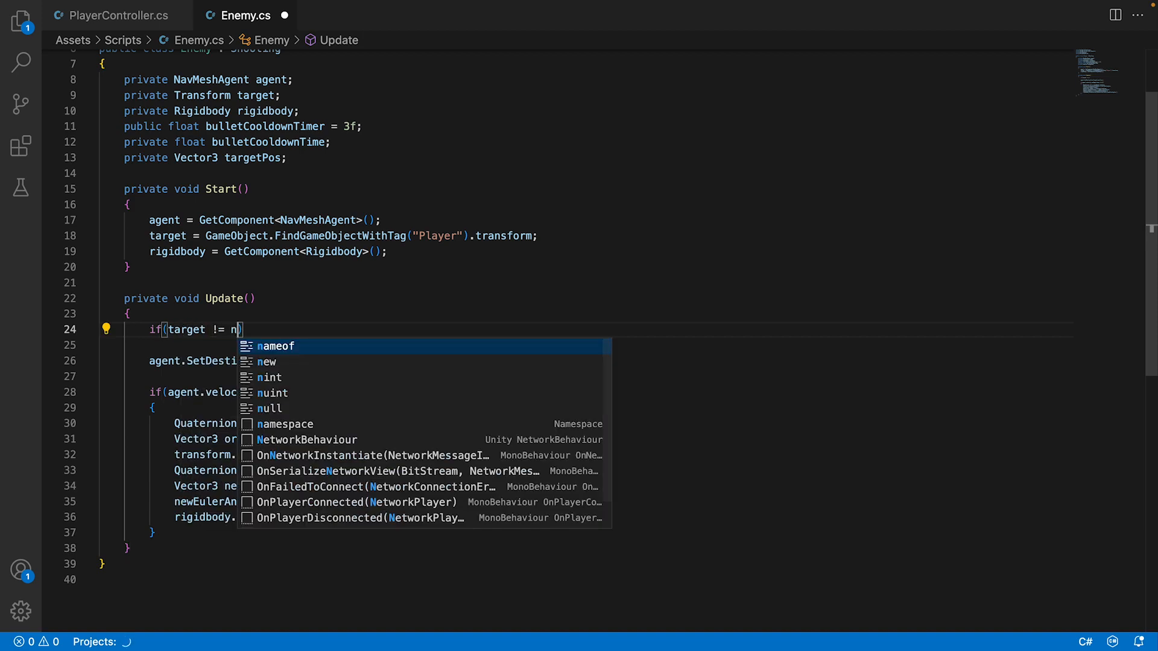
key("Right")
type("{")
key("Return")
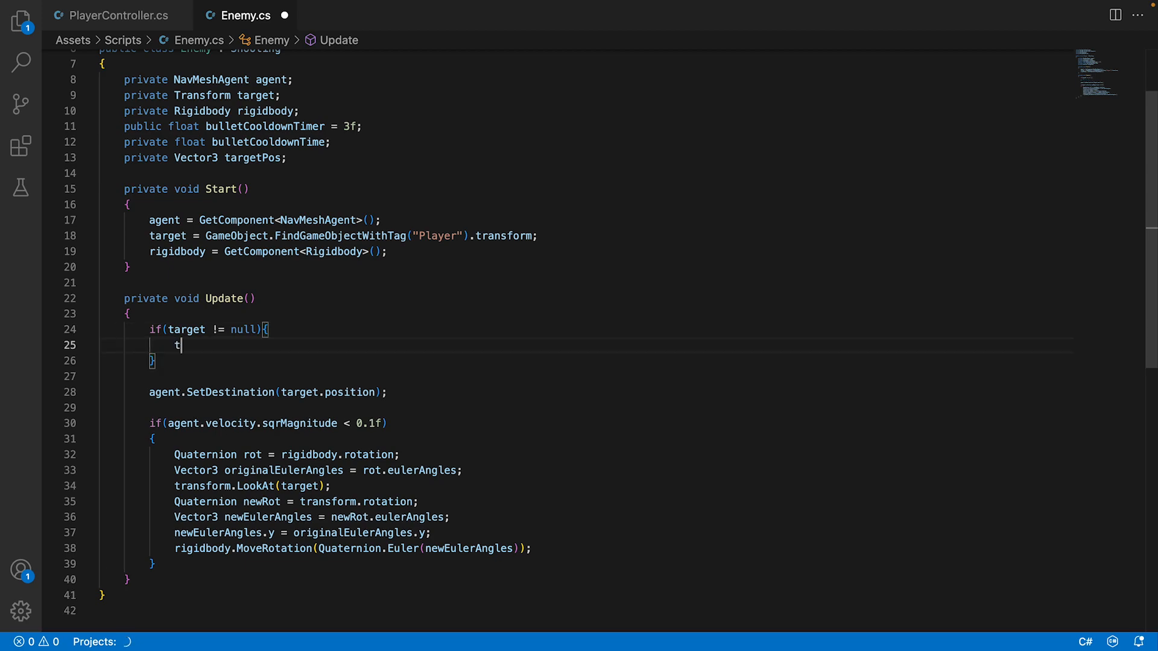
Inside the target null check, assign targetPos = target.position; and save the script.
type("tar")
key("Down")
key("Return")
type("= target.po")
key("Return")
type(";")
key("super+s")
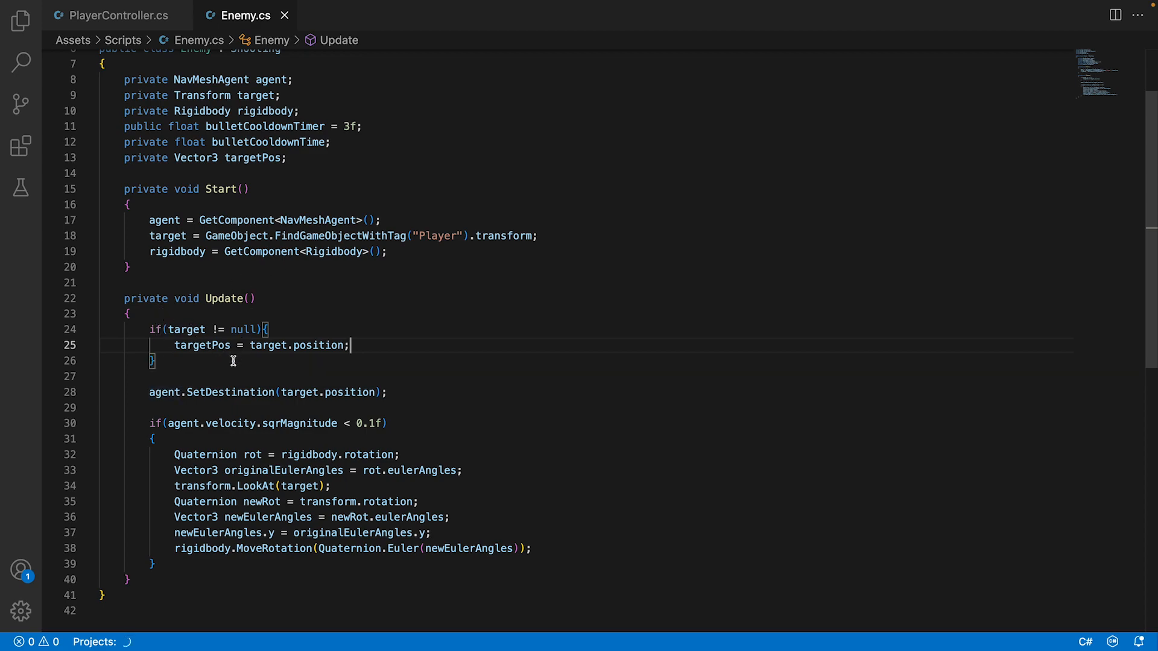
Replace target.position with targetPos as the argument of agent.SetDestination and save the script.
left_click(249, 159)
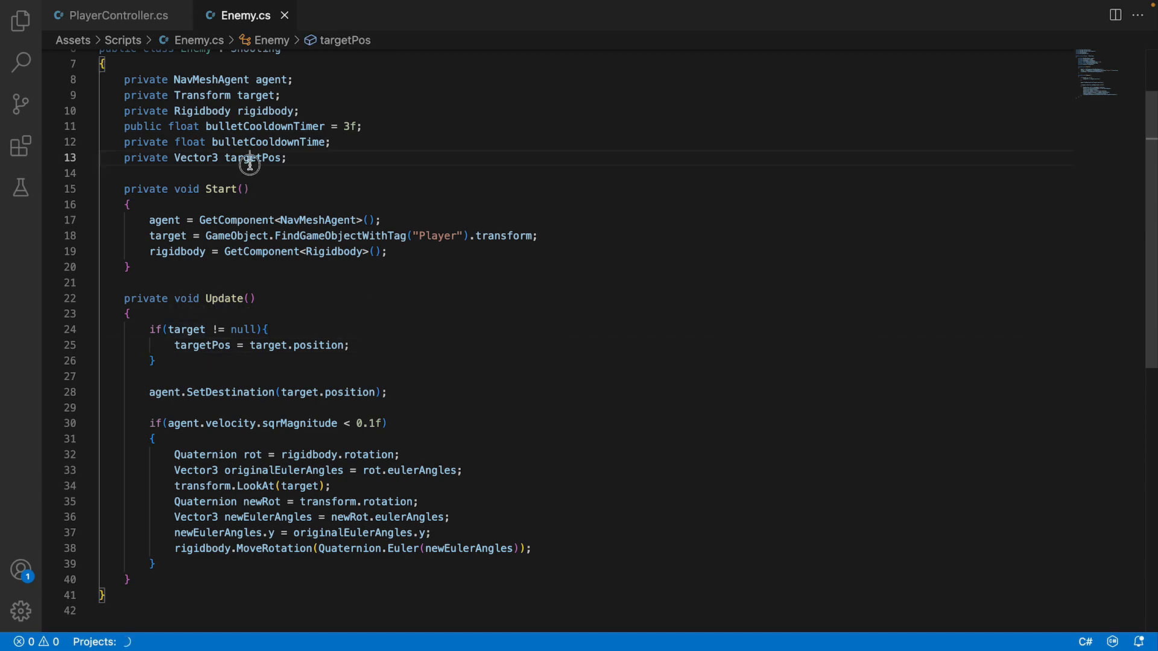
double_click(208, 345)
key("ctrl+c")
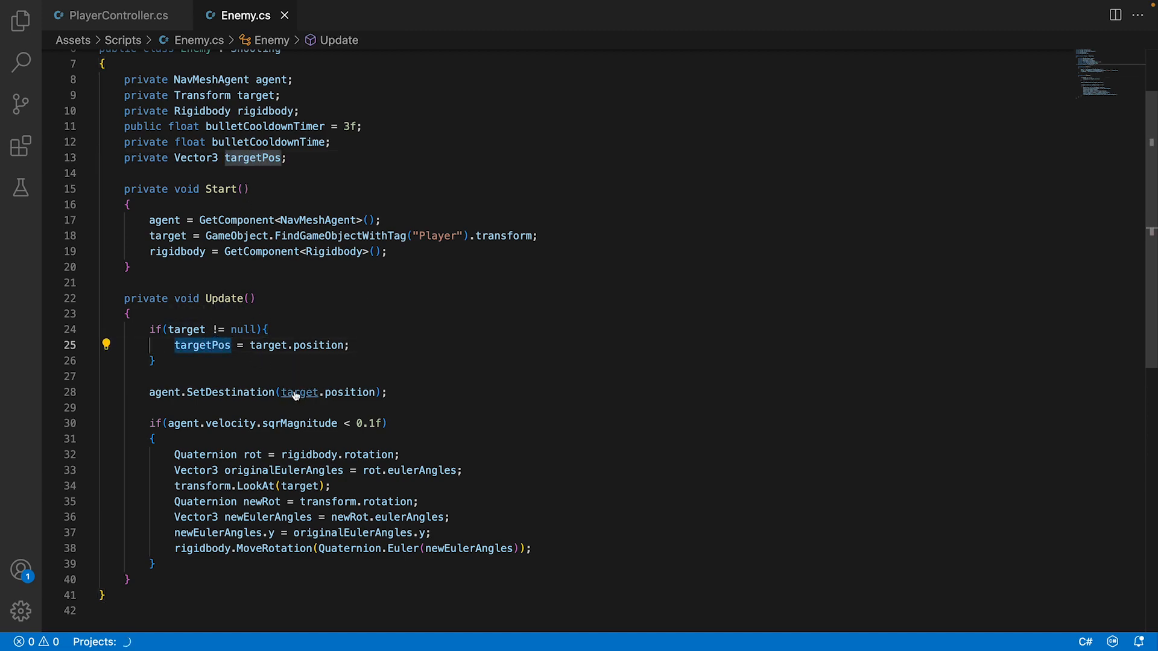
left_click_drag(281, 392, 377, 392)
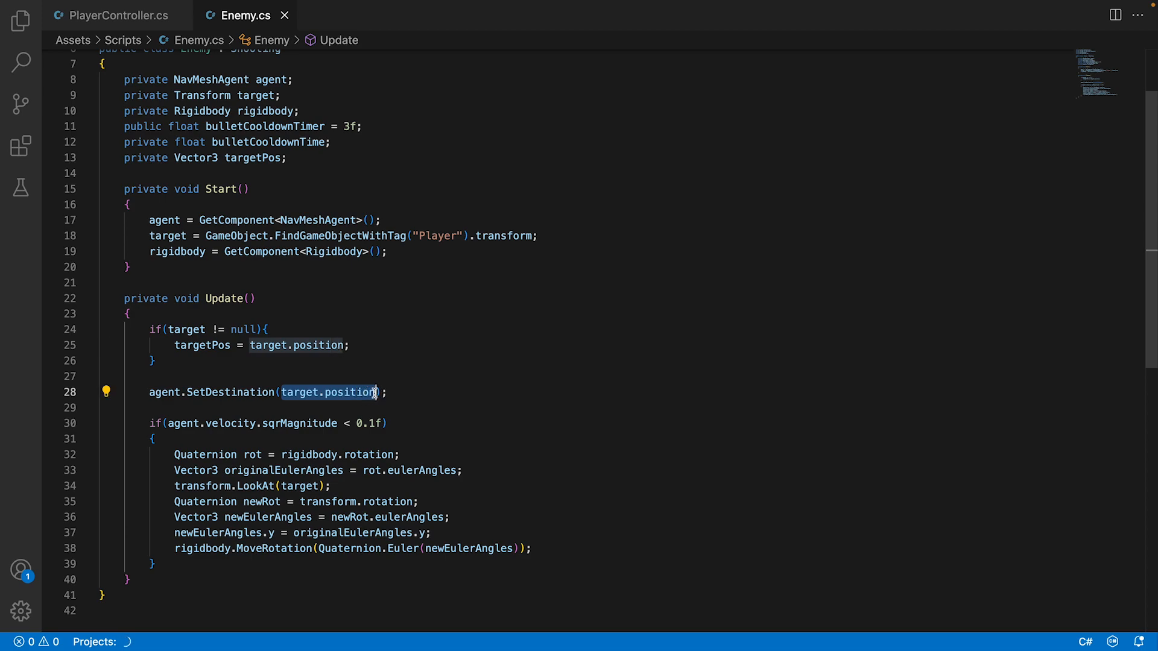
key("ctrl+v")
key("super+s")
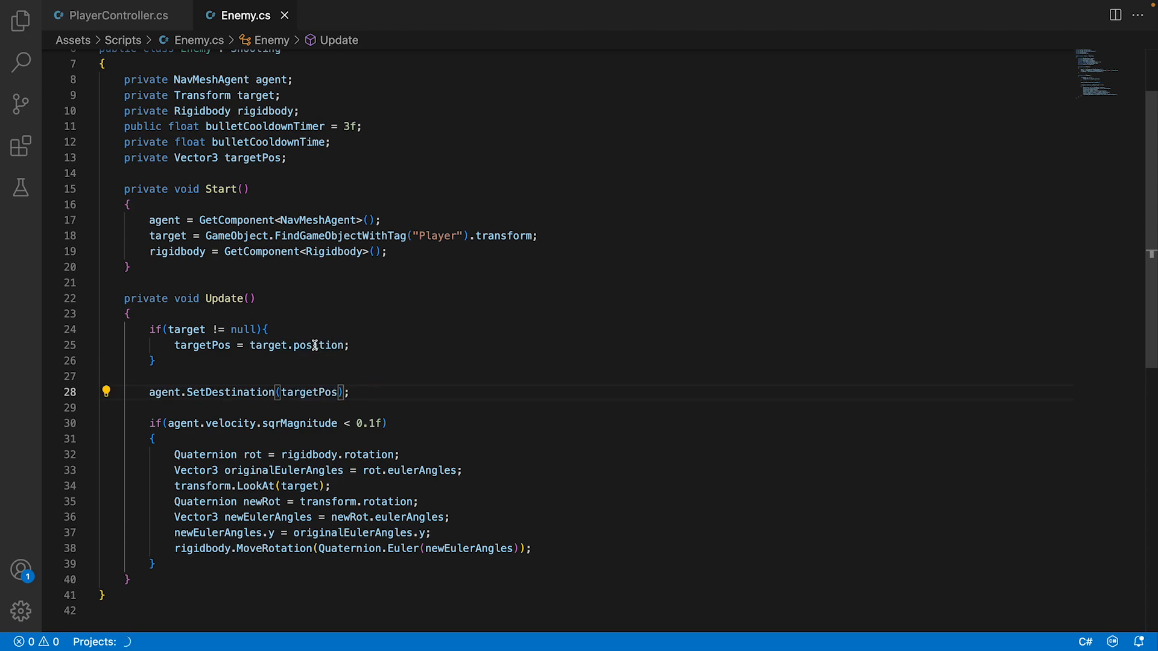
double_click(218, 345)
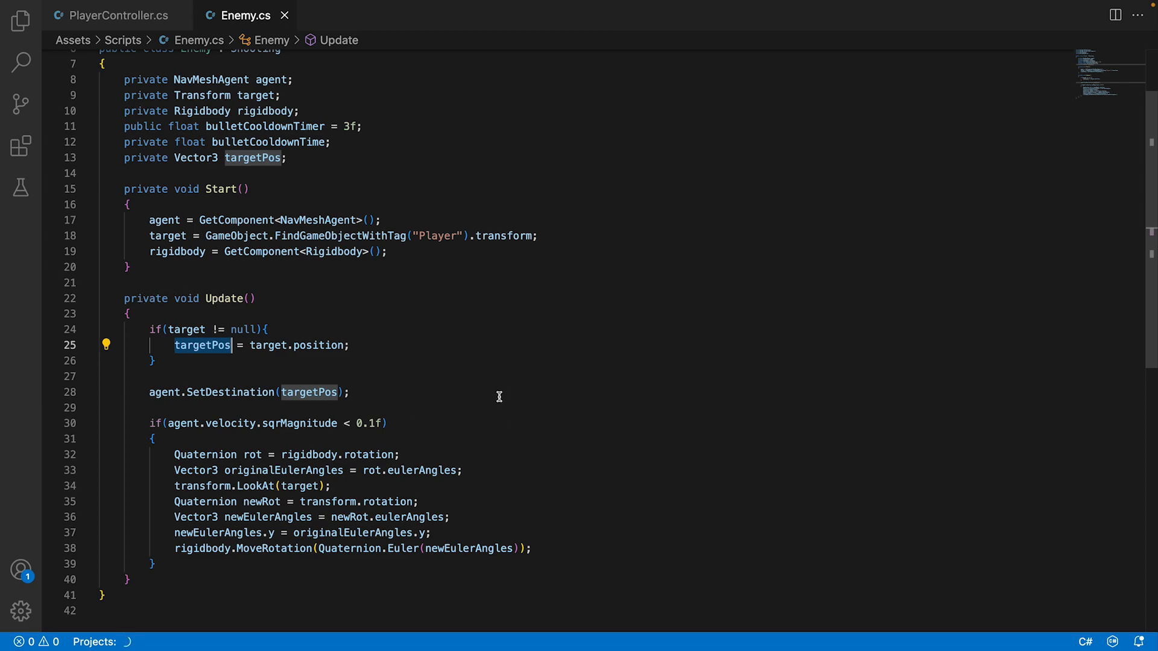
left_click(406, 396)
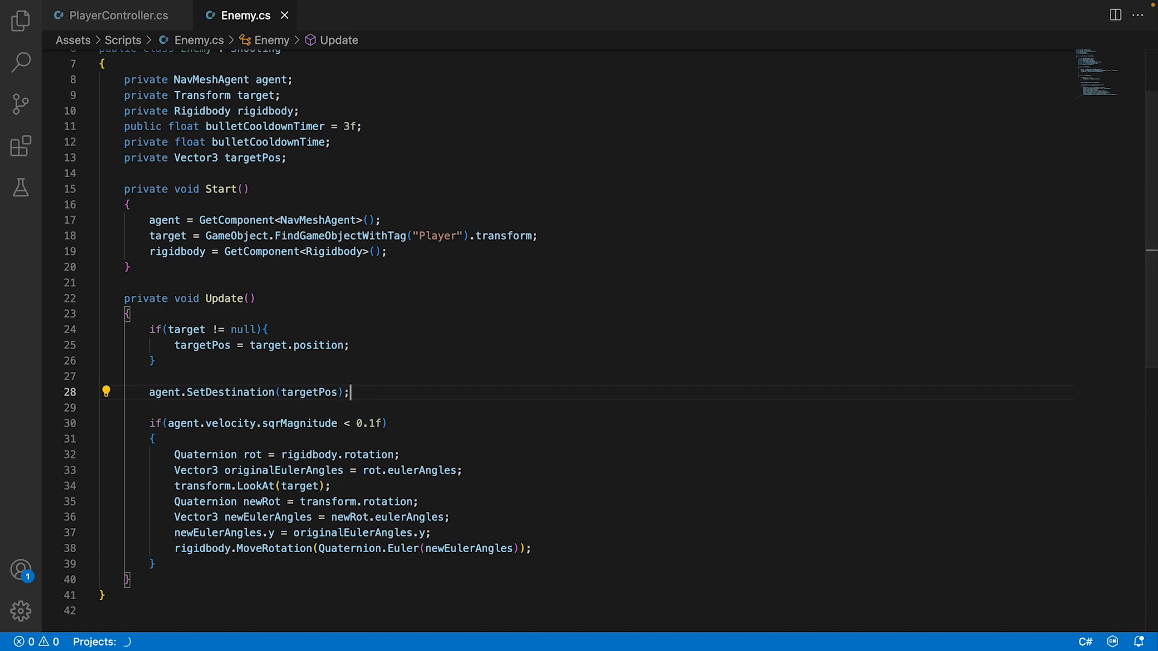
Add bulletCooldownTime -= Time.deltaTime; as the first statement of Update and save the script.
left_click(224, 315)
key("Return")
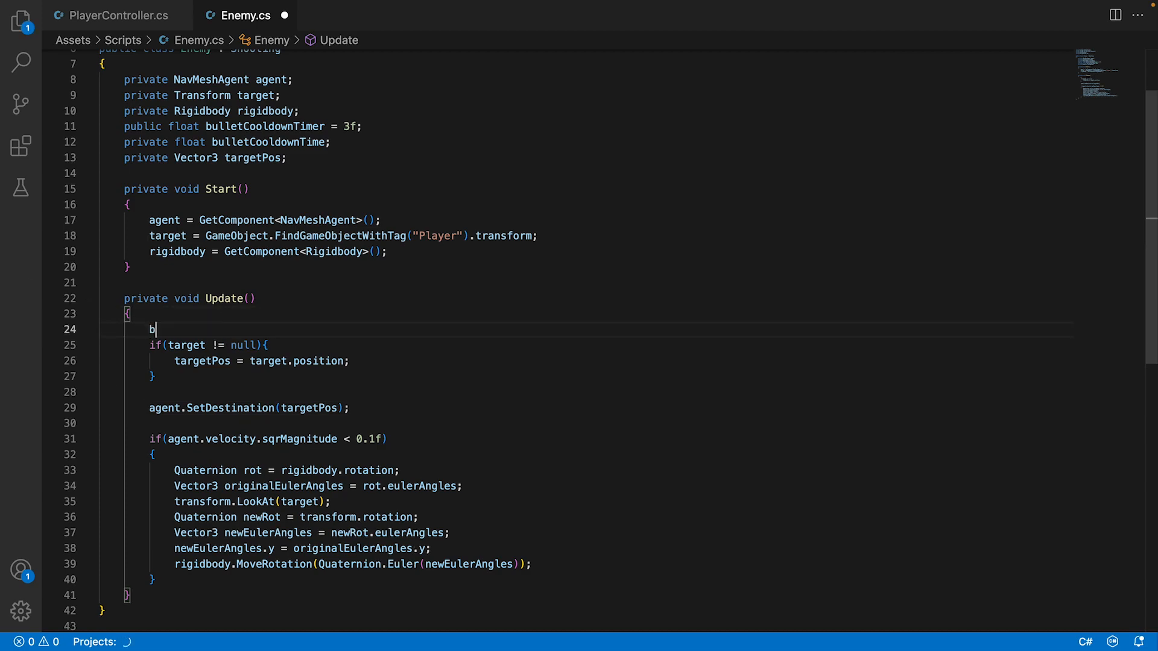
type("bul")
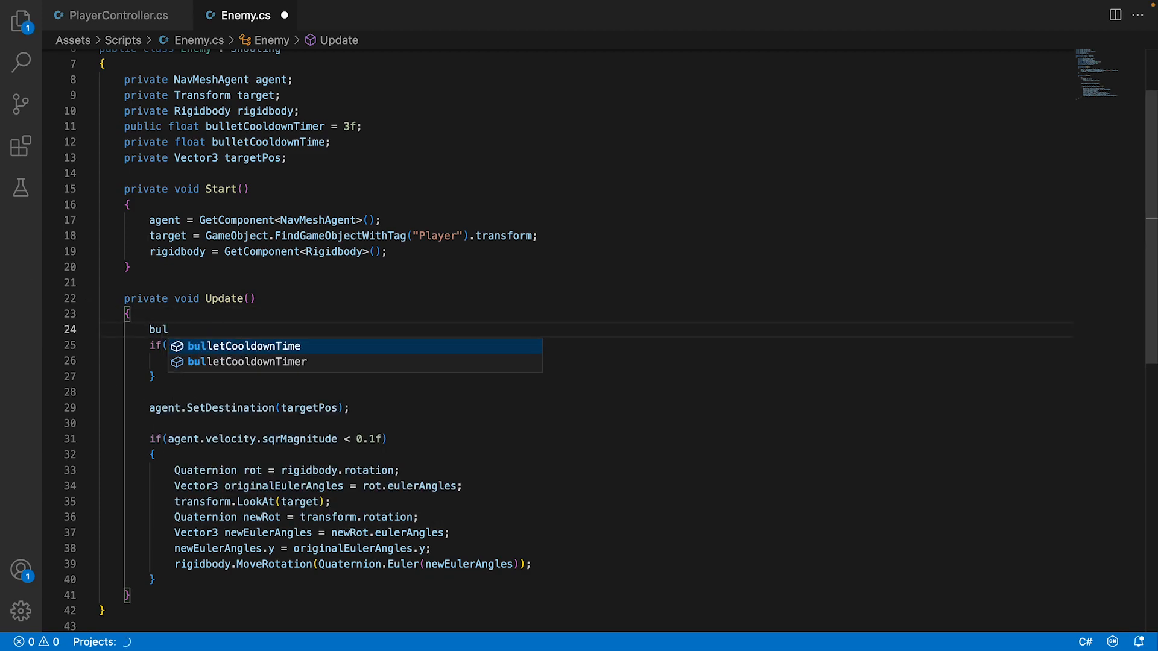
key("Tab")
type("Time")
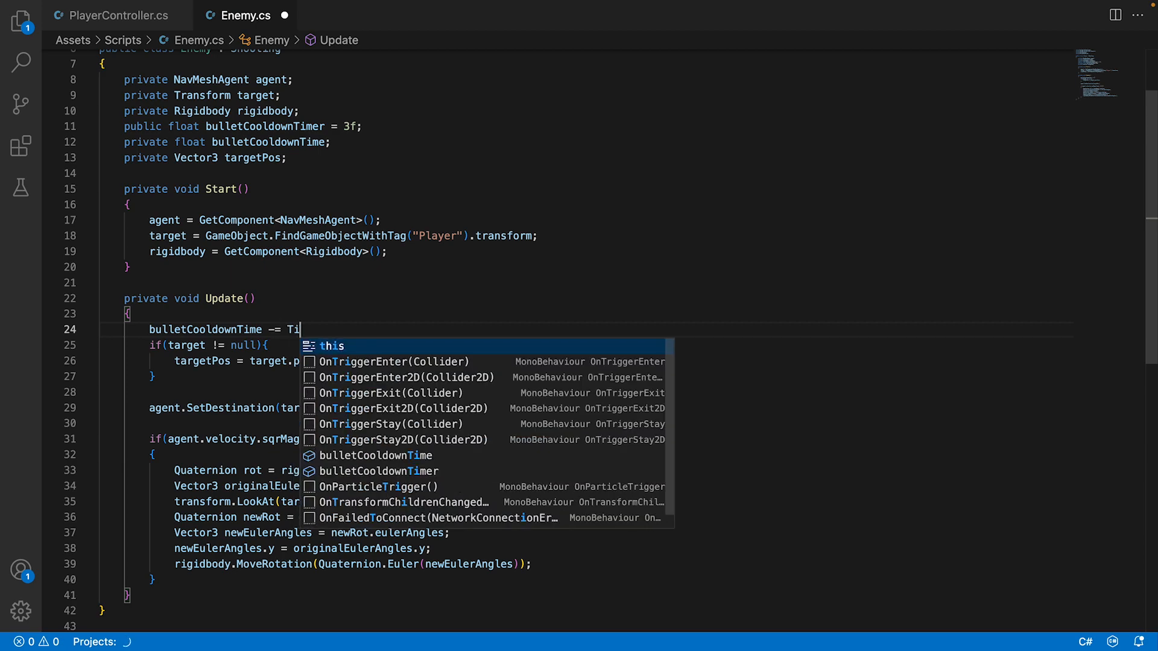
key("Tab")
key("super+z")
type(".")
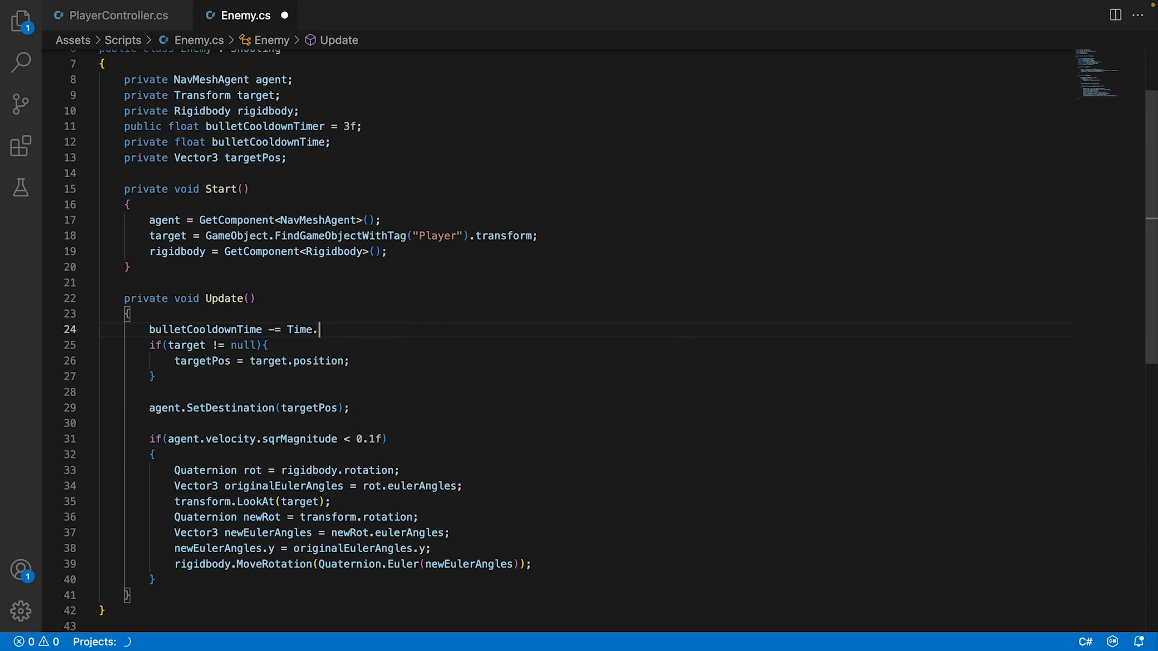
type("de")
key("Tab")
type(";")
key("super+s")
Add an if(bulletCooldownTime <= 0) block between the cooldown decrement and the target null check, separated by blank lines.
key("Return")
key("Return")
key("Return")
key("Up")
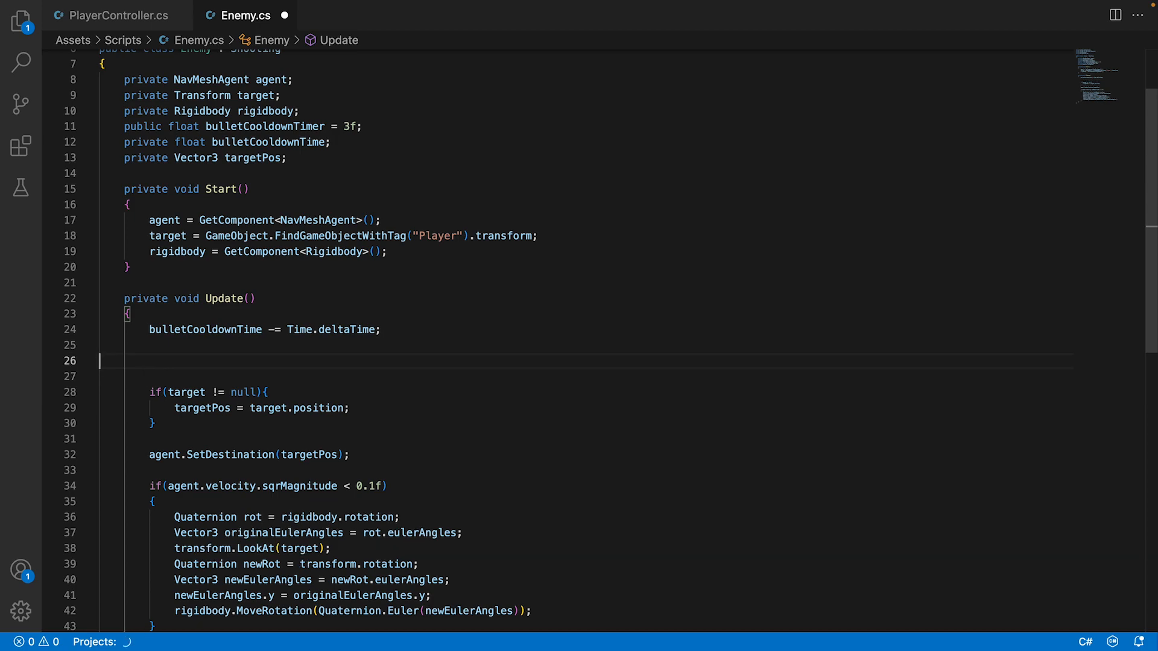
key("Tab")
type("if(bu")
key("Tab")
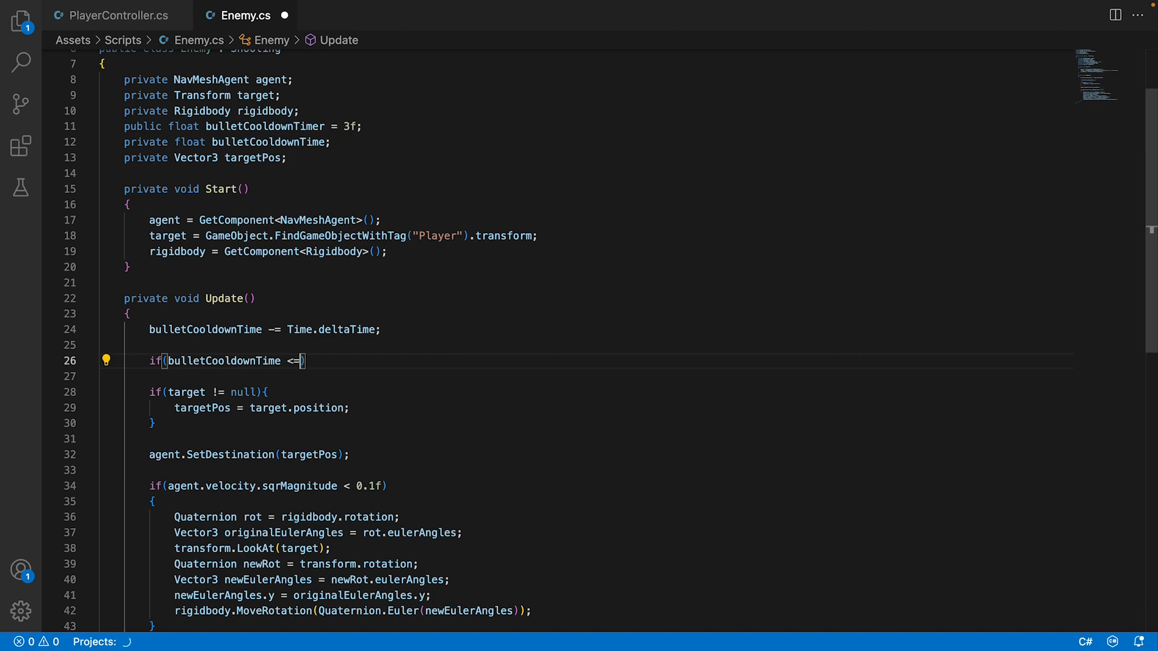
type("<= 0){")
key("Return")
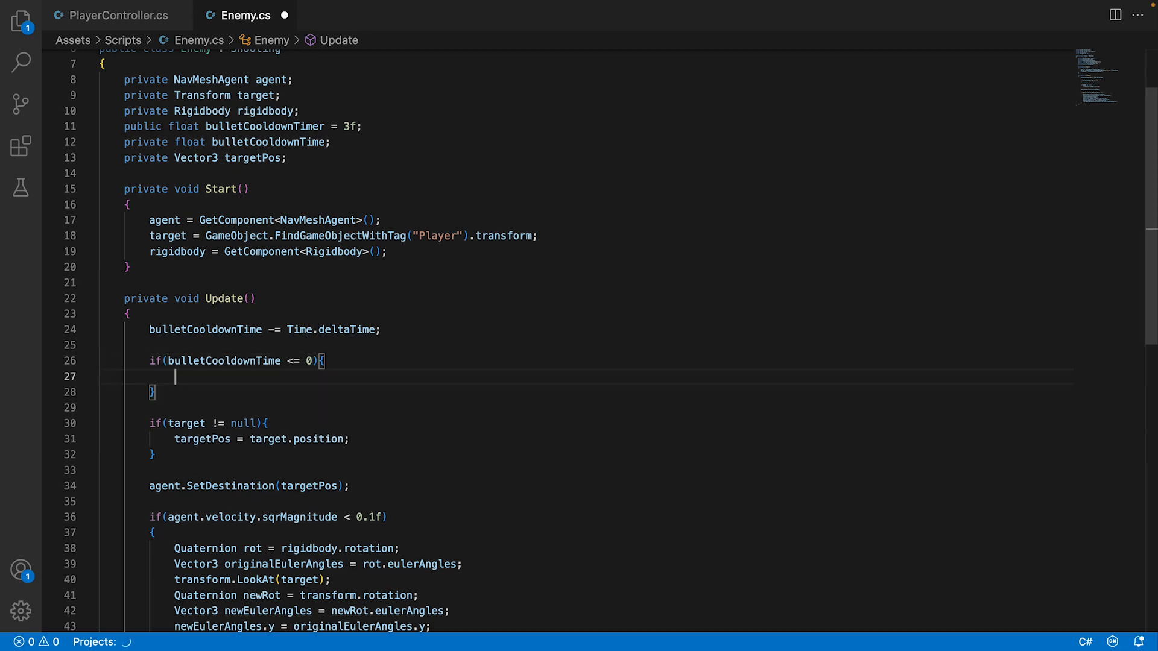
Call Fire(); inside the bulletCooldownTime <= 0 block.
type("Fire")
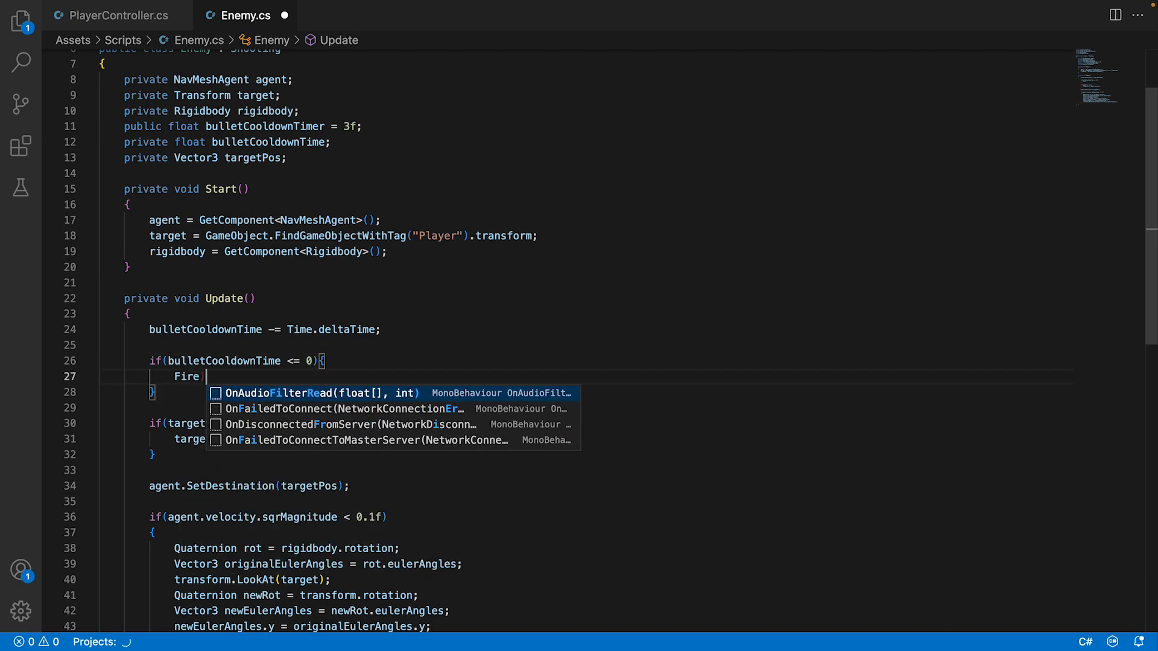
key("ctrl+z")
key("ctrl+z")
key("ctrl+shift+z")
key("ctrl+shift+z")
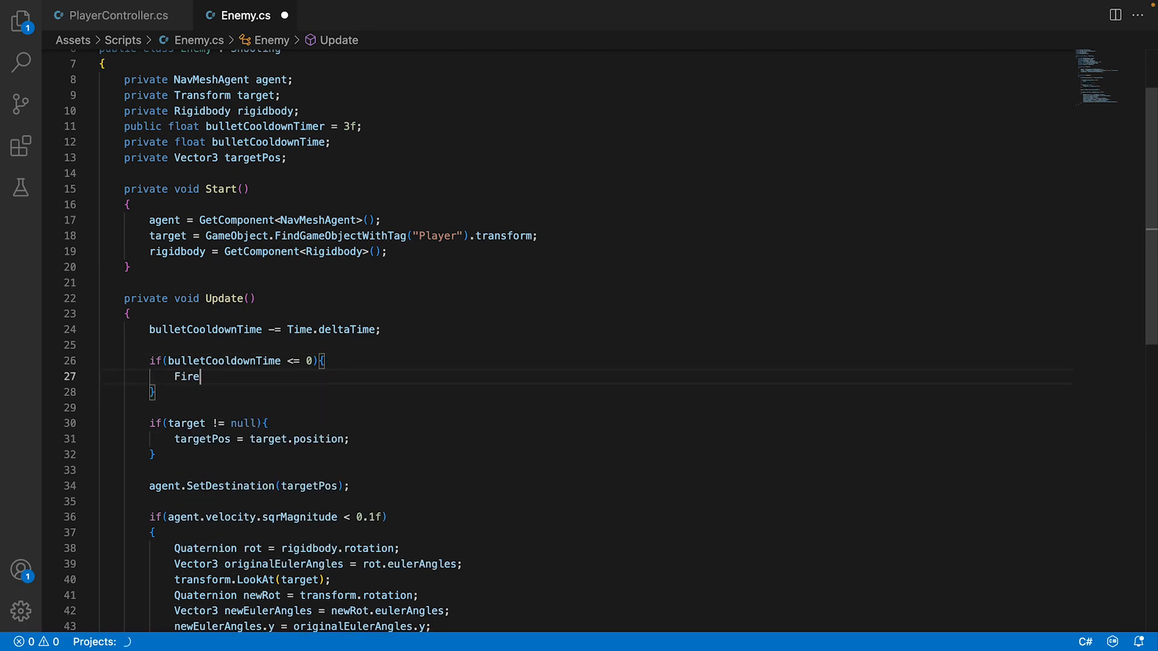
type("();")
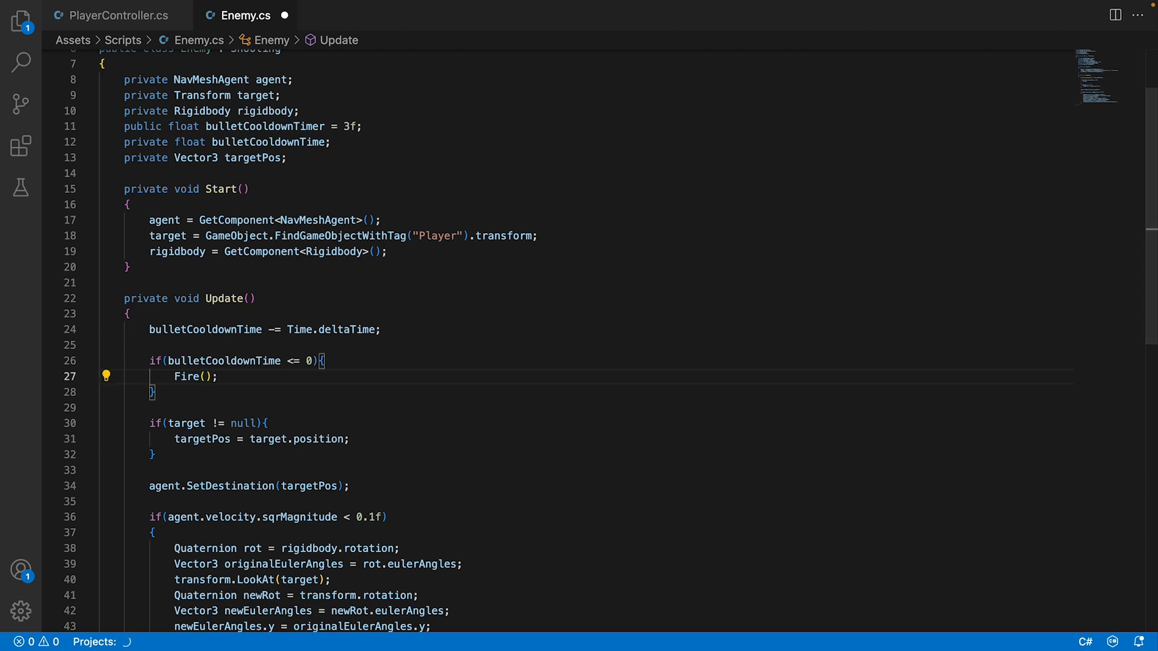
Declare an empty public void Fire() method between Start and Update in the Enemy script.
left_click(253, 266)
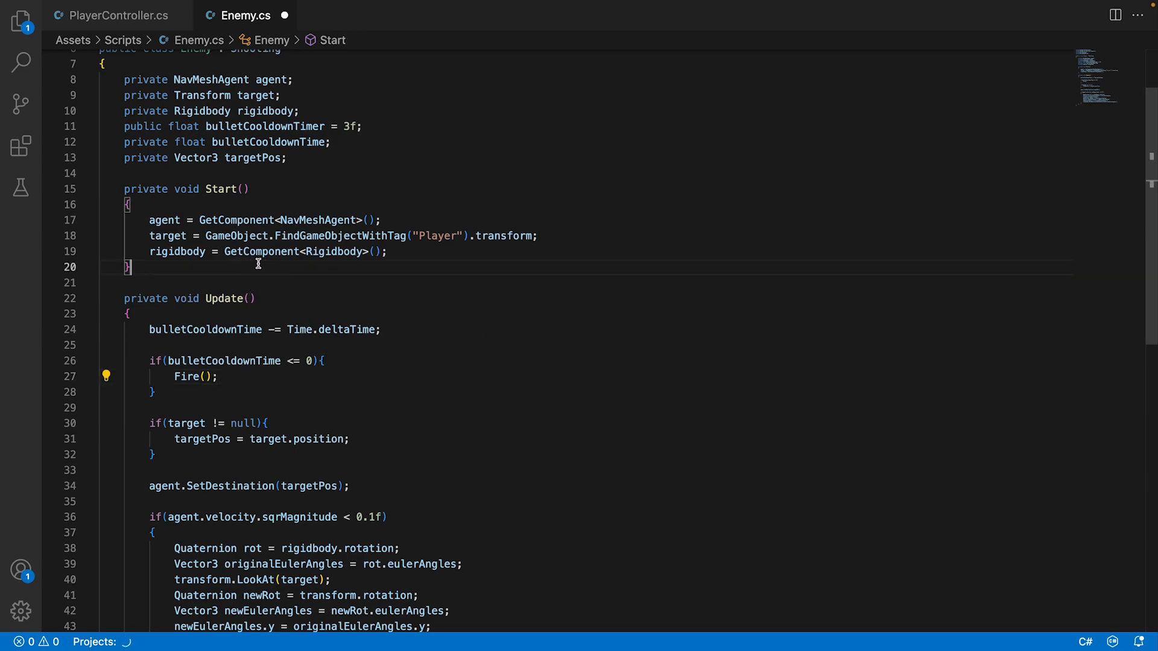
key("Return")
key("Return")
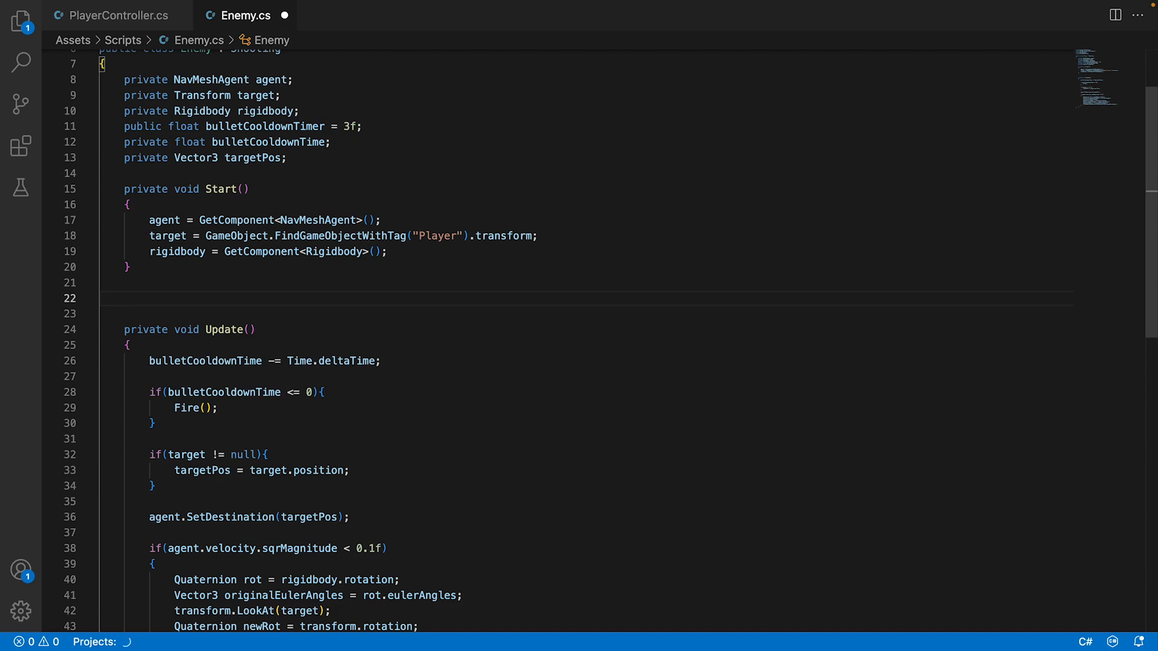
type("public void Fire(")
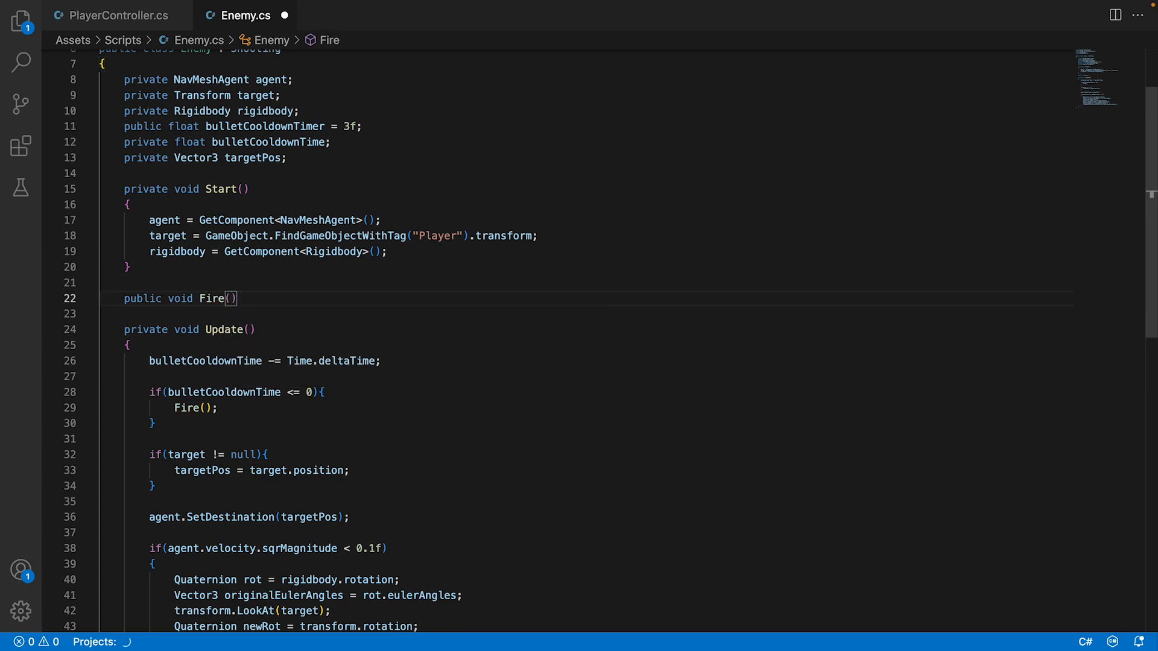
type("){")
key("Return")
Add bulletCooldownTime = bulletCooldownTimer; as the first statement of the Fire method.
type("bul")
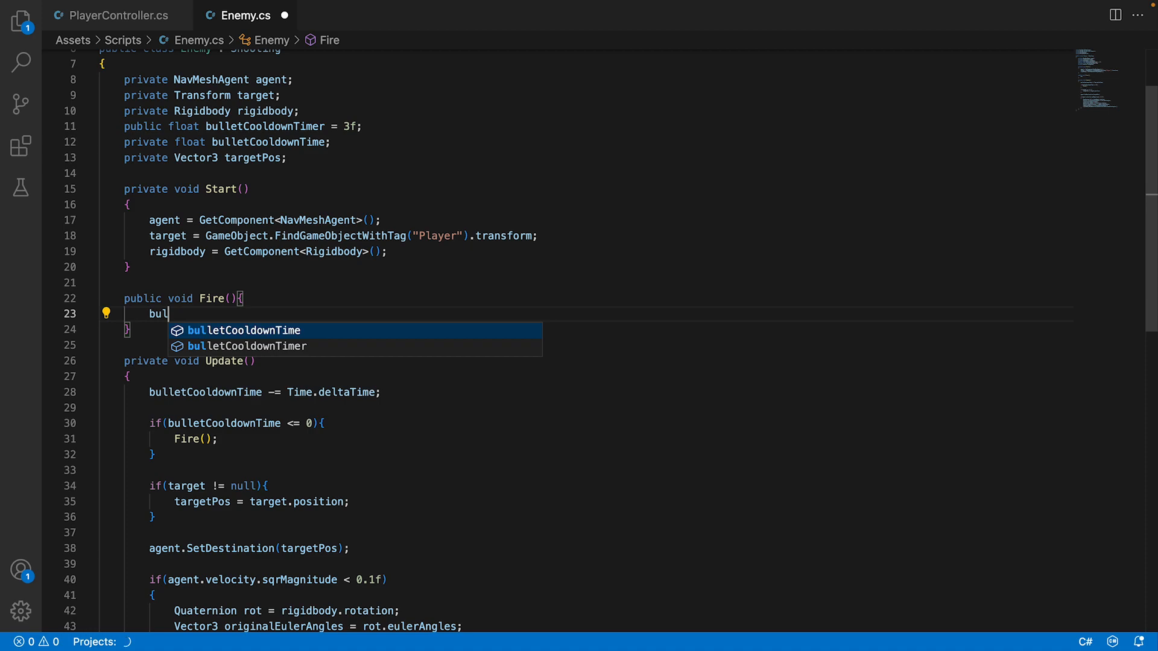
key("Tab")
type("= bu")
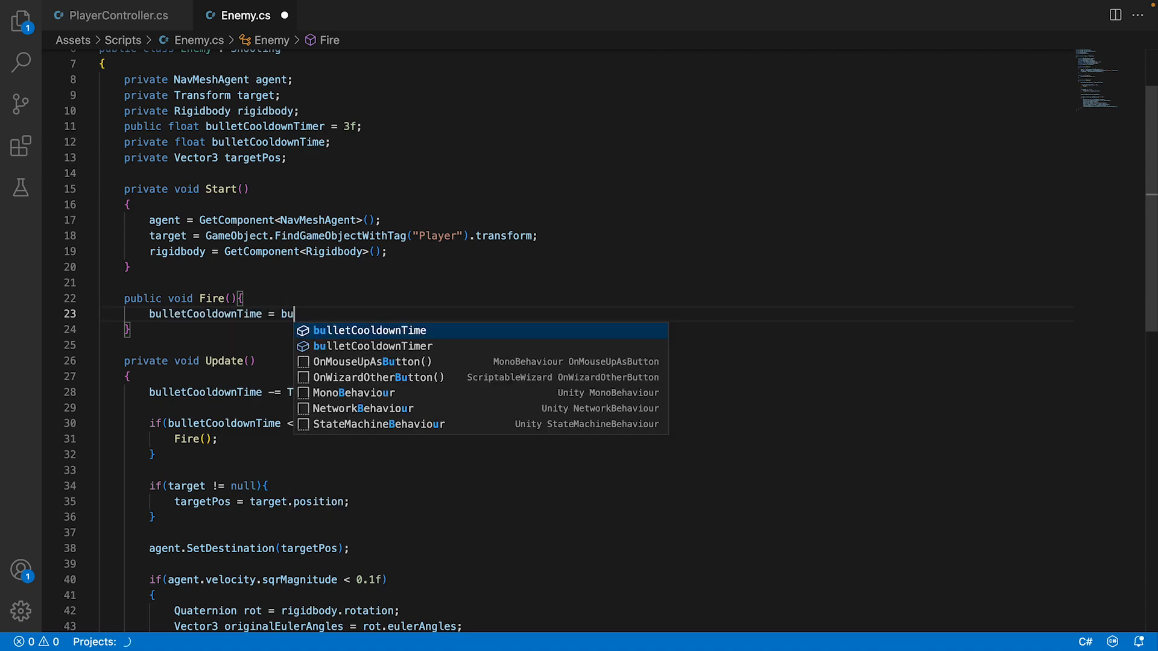
key("Down")
key("Tab")
type(";")
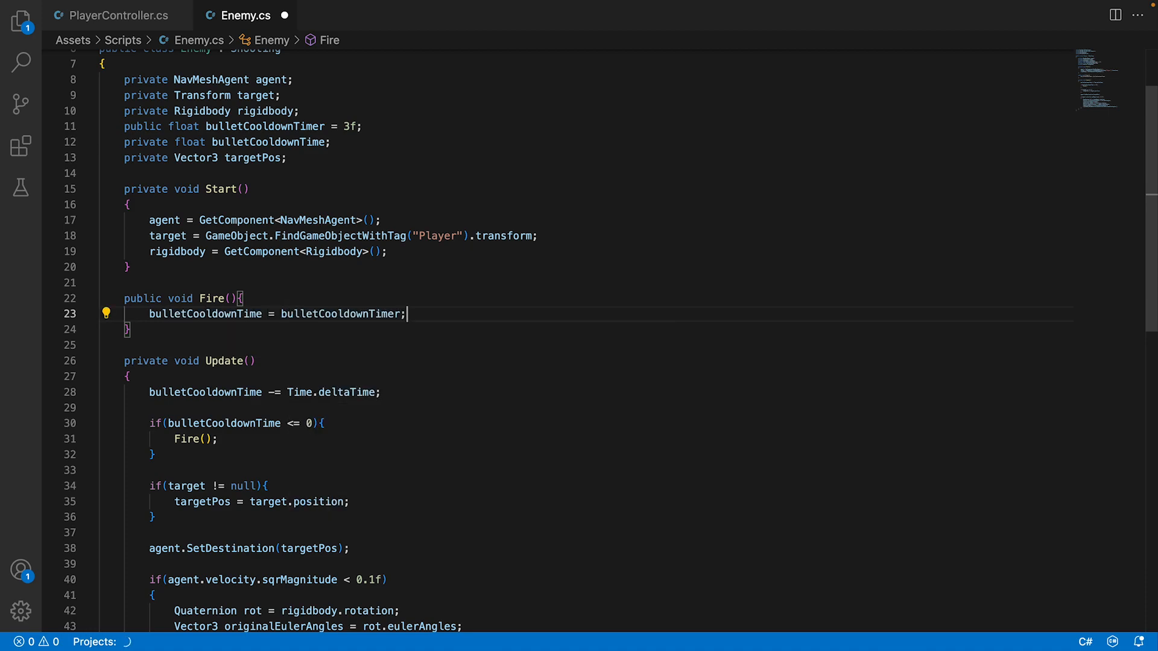
Add Shoot(true); below the cooldown reset in the Fire method and save the script.
key("Return")
type("Shot")
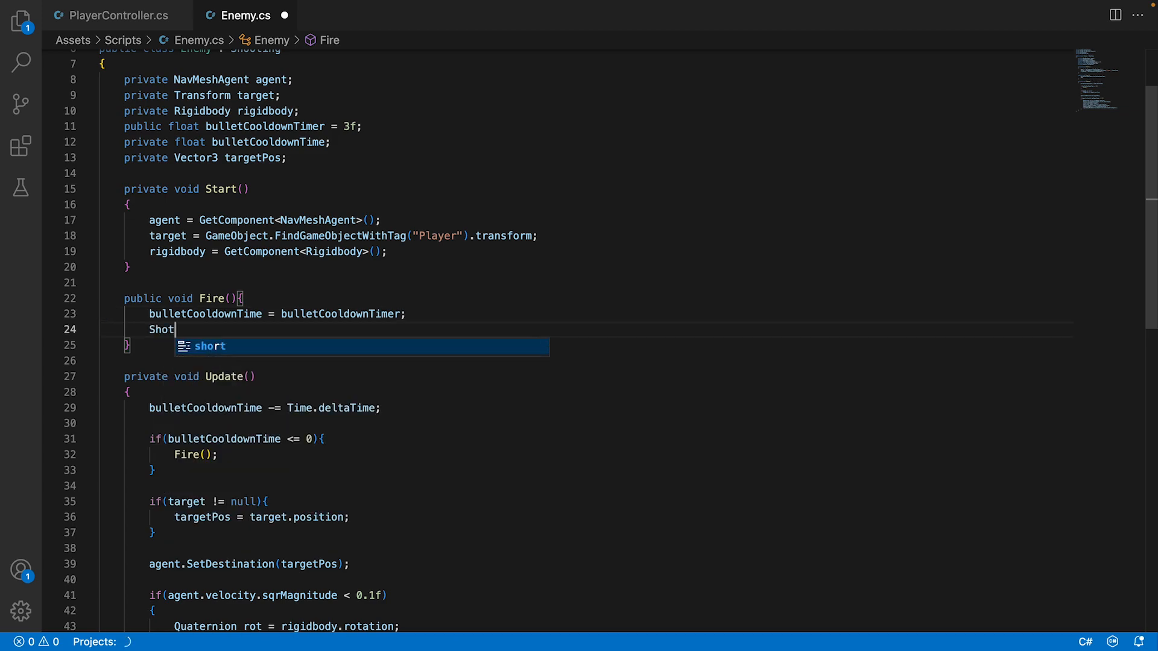
key("BackSpace")
type("ot")
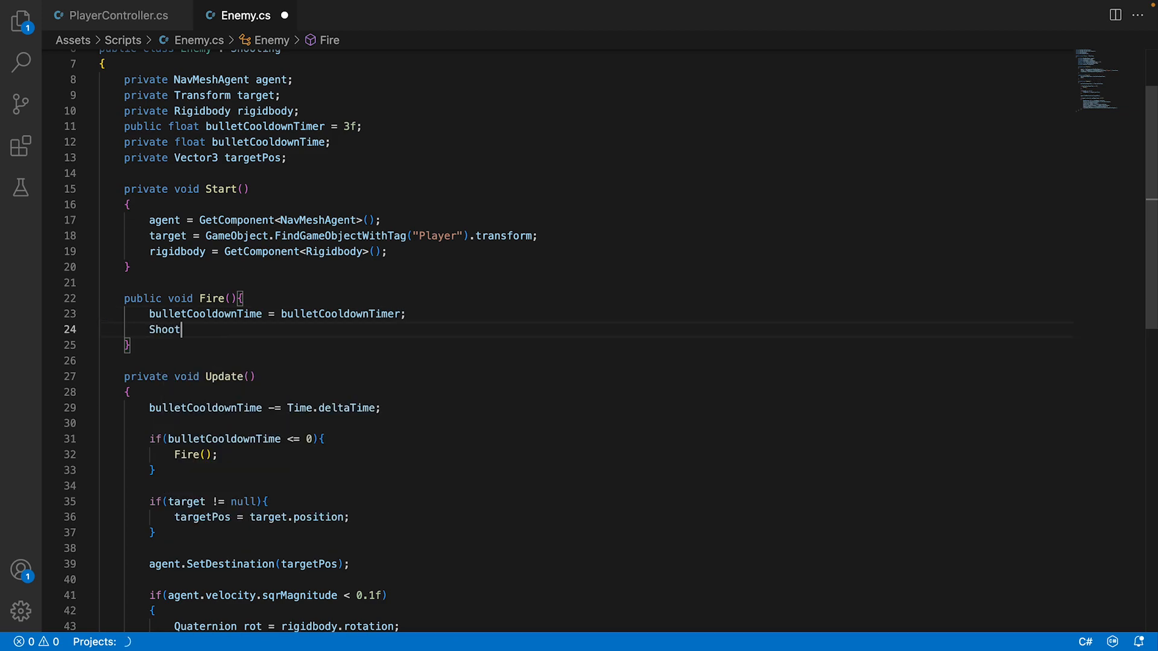
type("(true)")
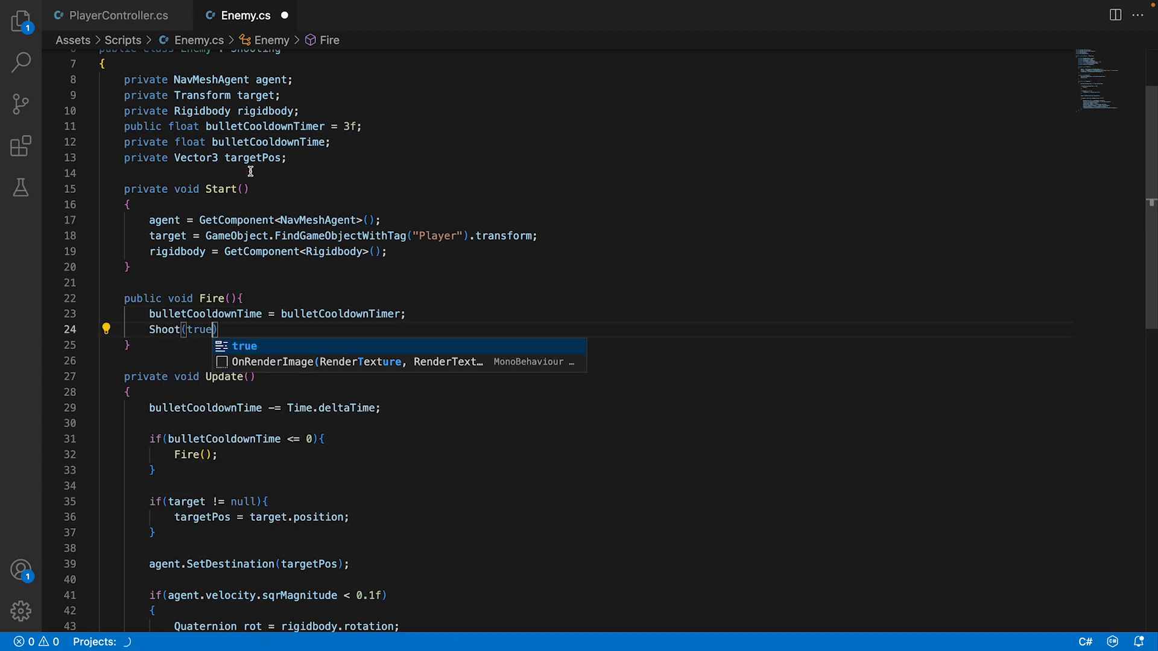
type(";")
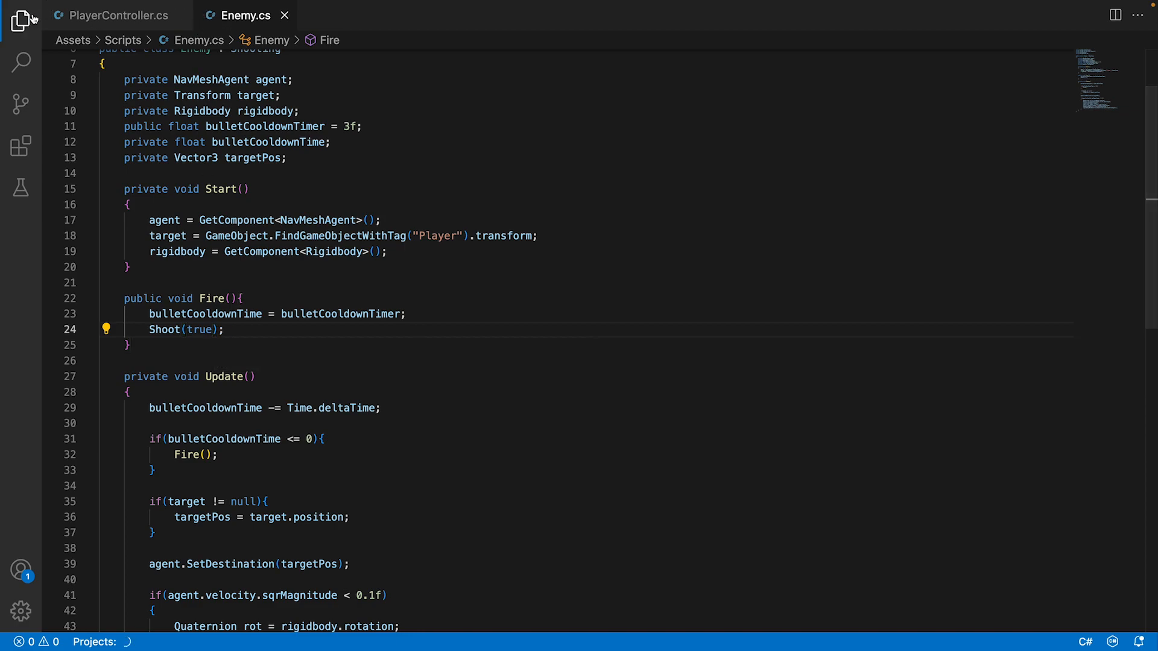
Review the Shoot method's isEnemyBullet parameter in Shooting.cs and the Fire method in PlayerController.cs, and return to Enemy.cs.
left_click(20, 21)
left_click(103, 269)
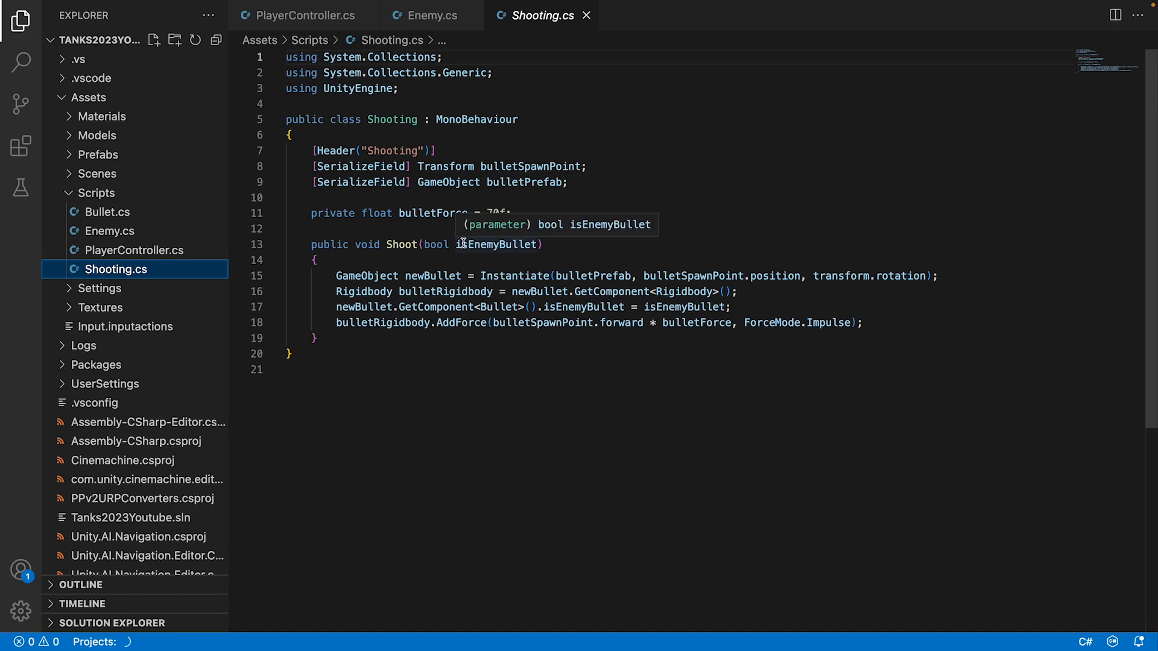
left_click(20, 22)
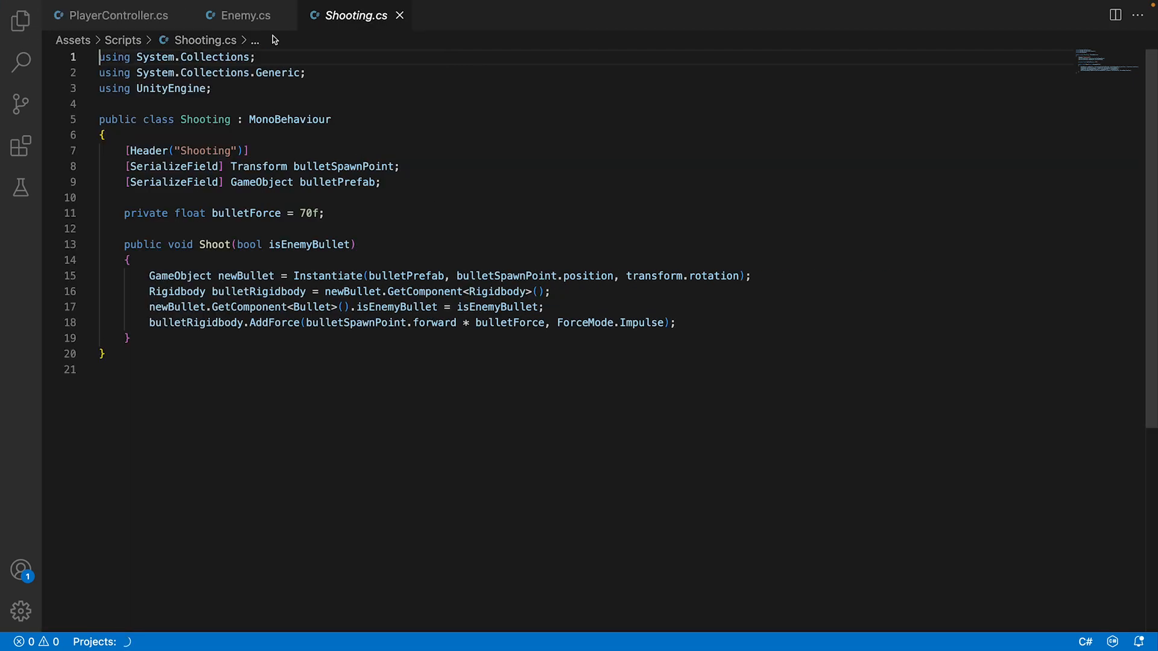
left_click(130, 18)
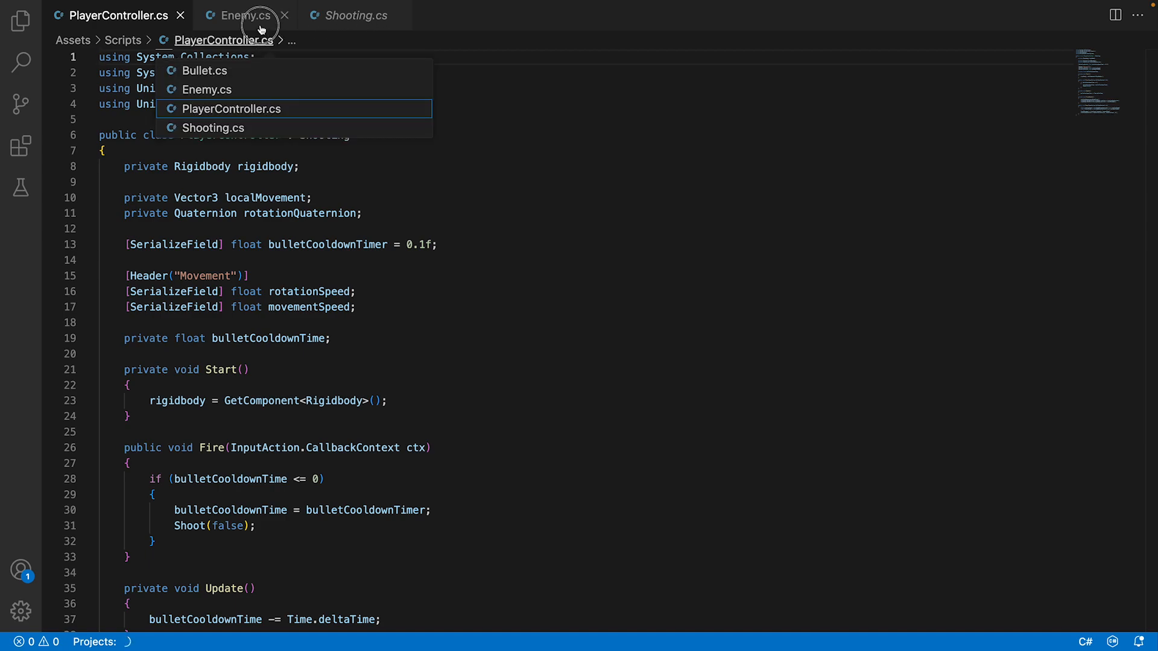
left_click(260, 27)
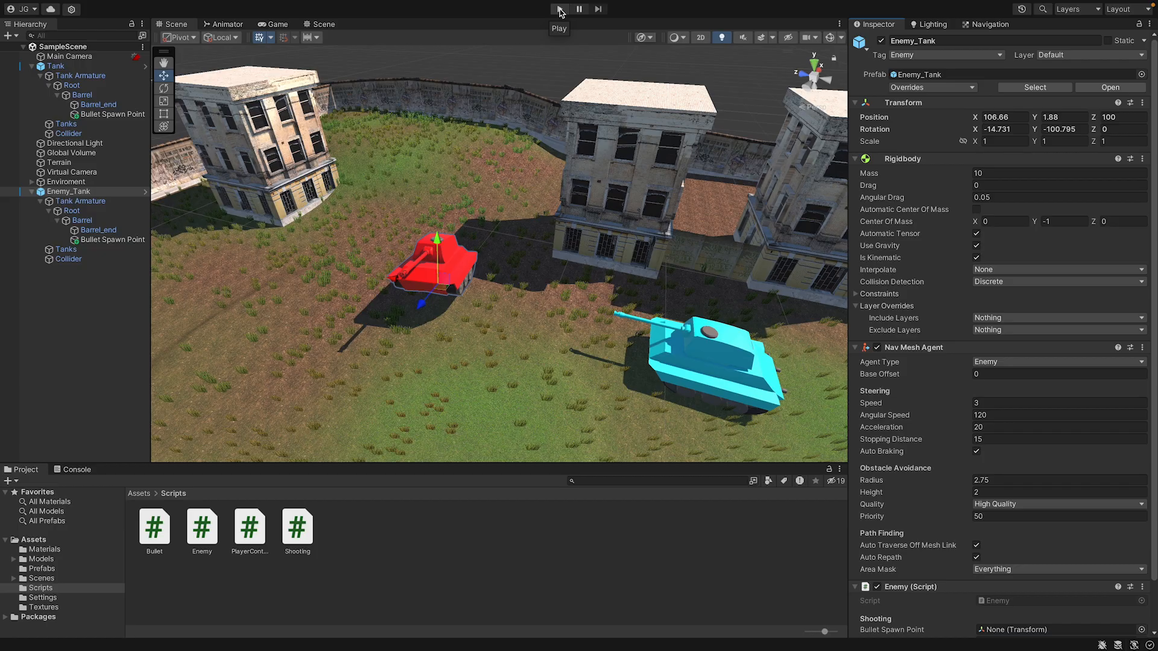
scroll(1025, 335, "down", 3)
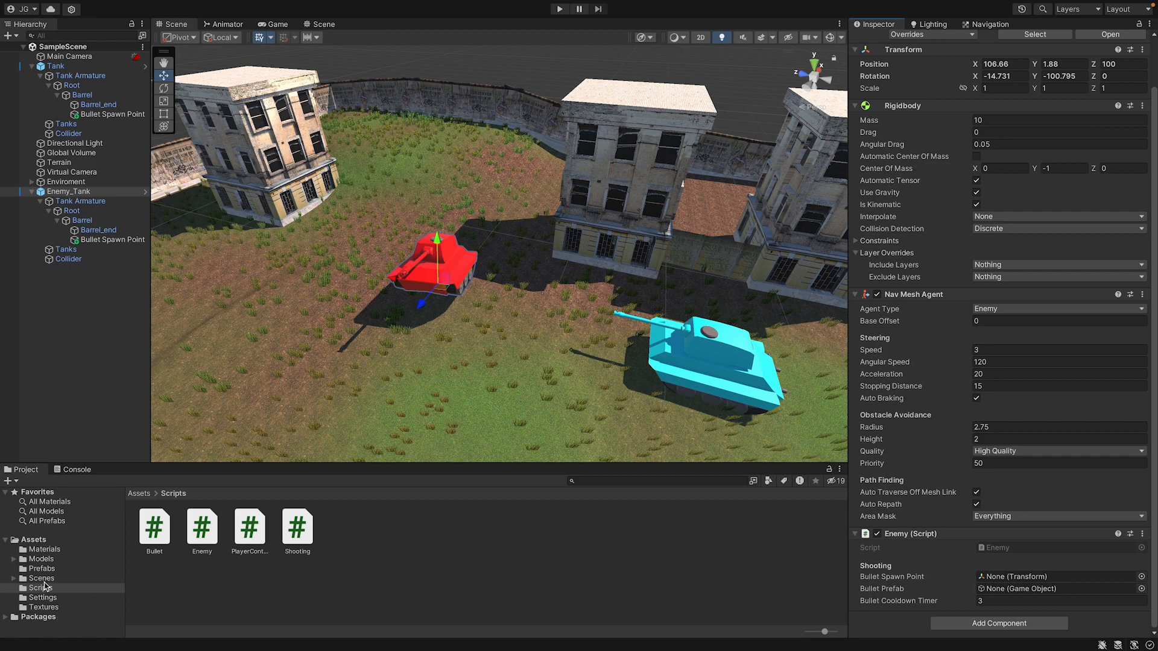
In Unity, assign the Bullet prefab and Enemy_Tank's own Bullet Spawn Point to the Enemy script's Shooting fields.
left_click(41, 569)
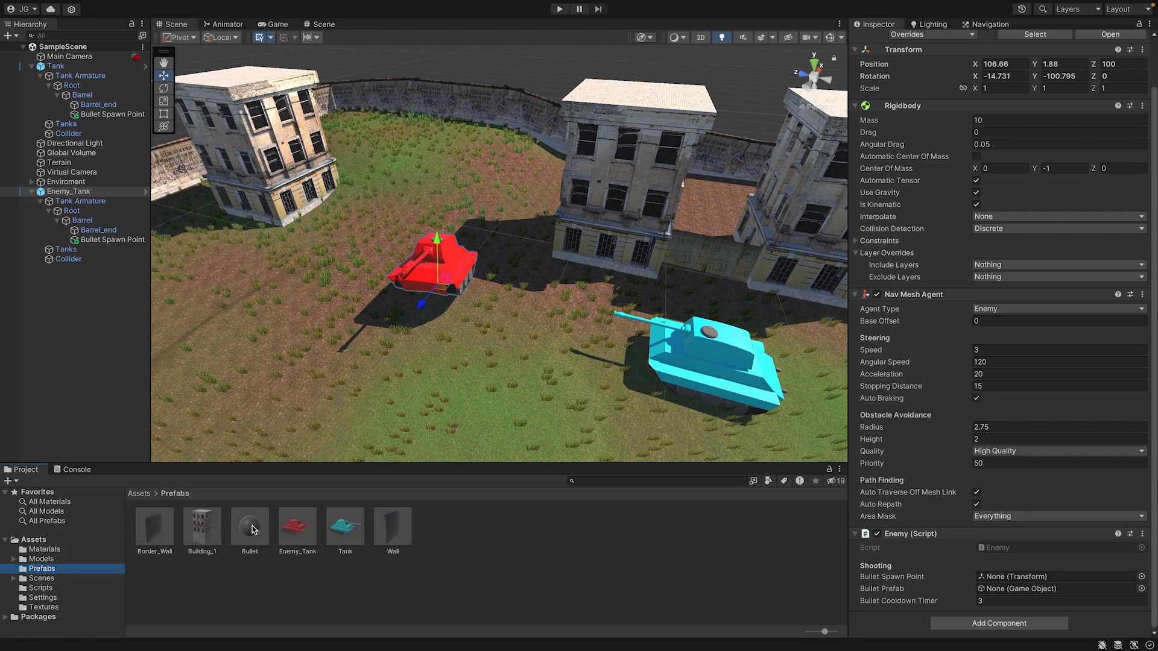
left_click_drag(252, 530, 982, 589)
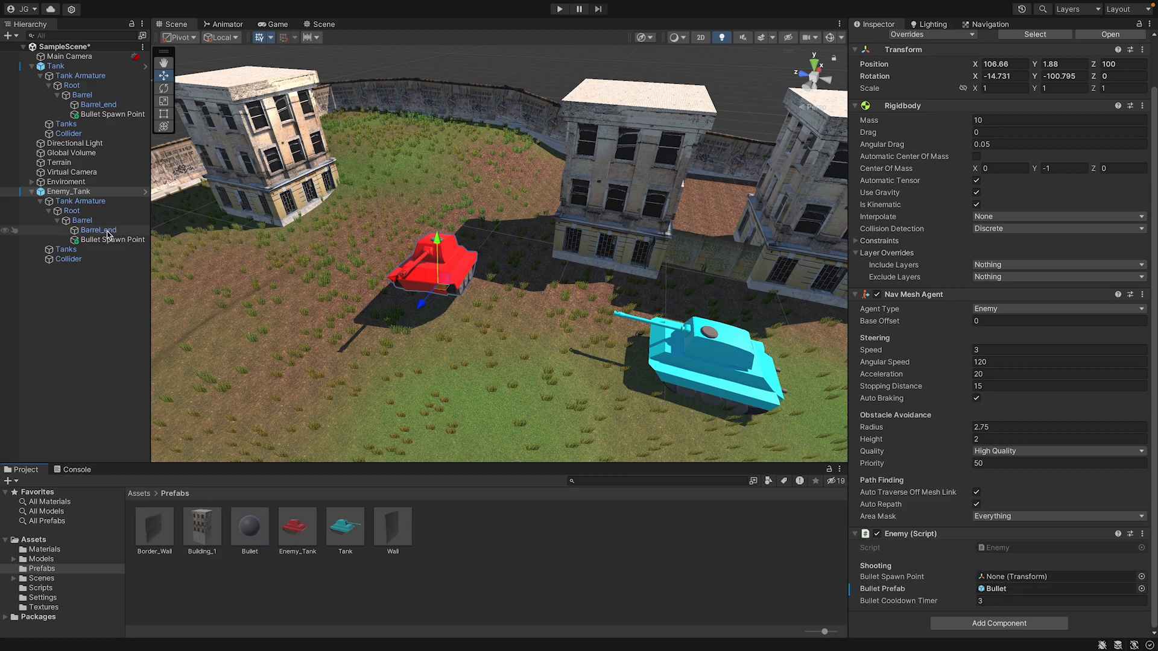
left_click_drag(113, 240, 1003, 577)
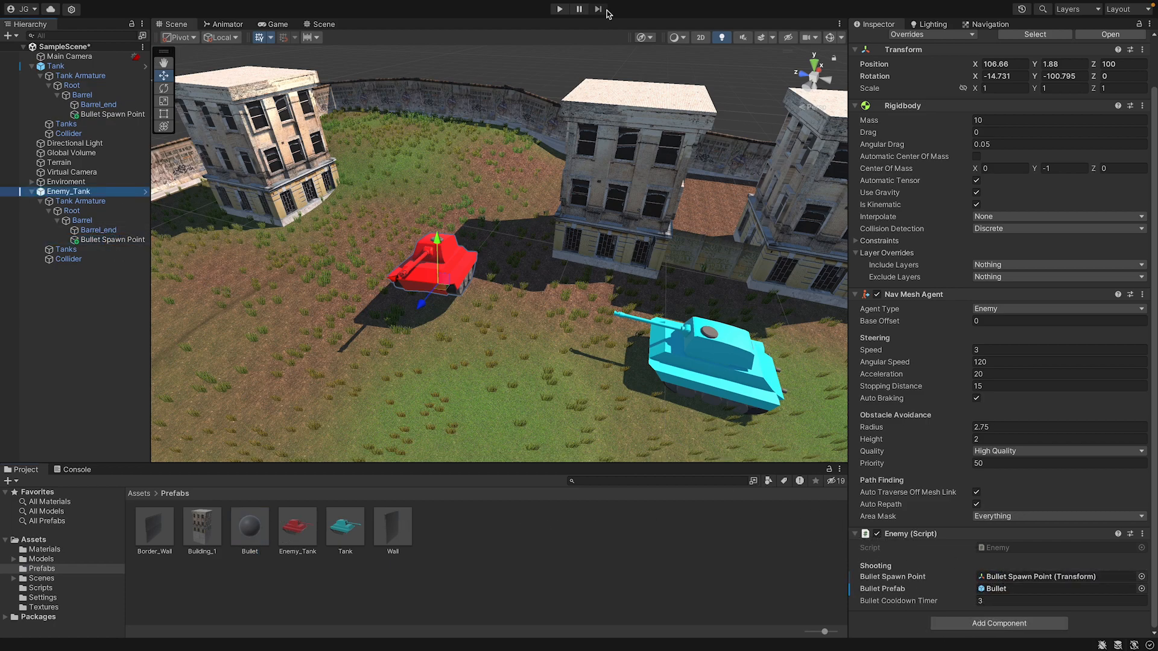
Run the game to test the enemy tank's shooting and stop play mode.
left_click(560, 9)
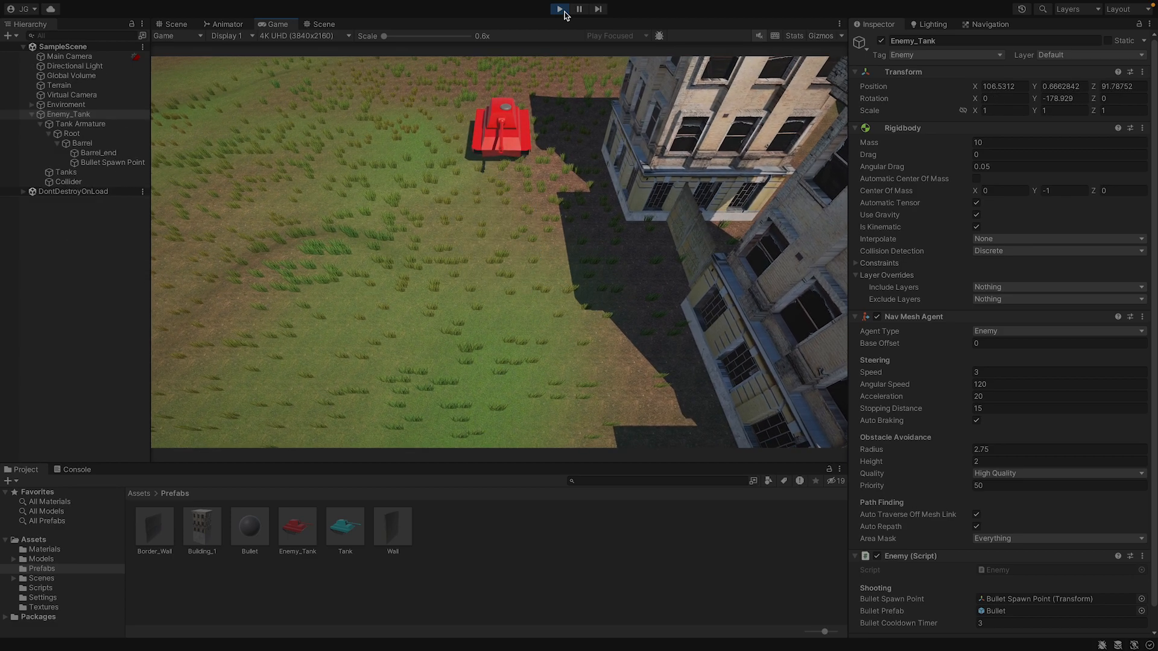
left_click(560, 9)
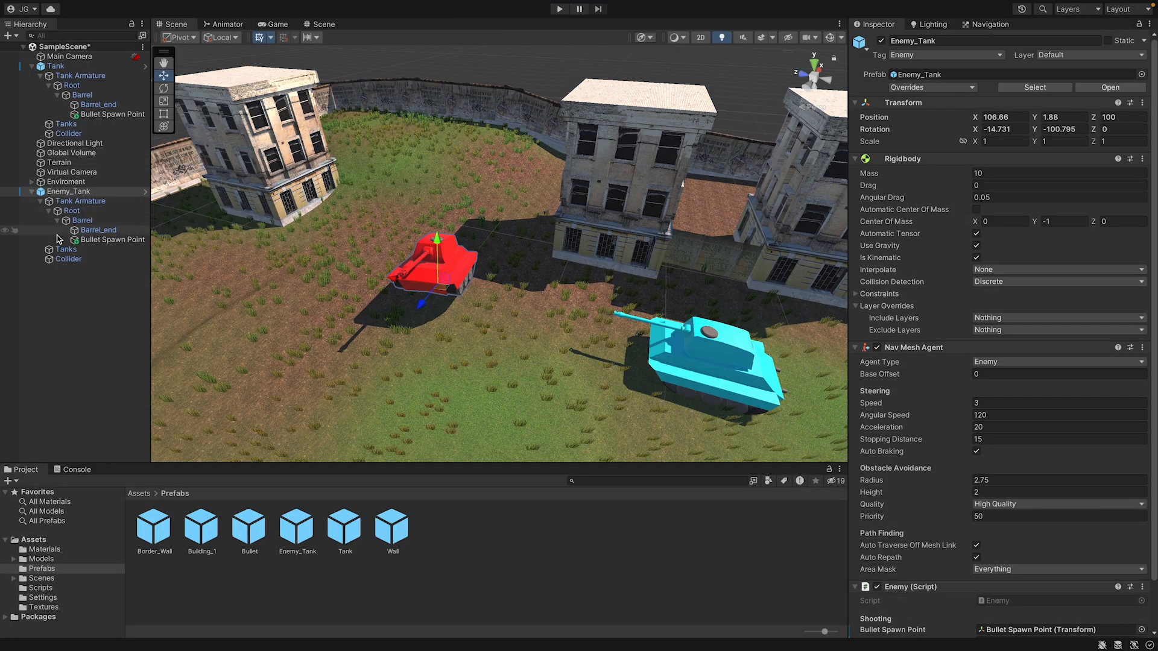
Move Enemy_Tank farther from the player tank to about X 88, Y 5.1, Z 132.2, and save the scene.
left_click(31, 191)
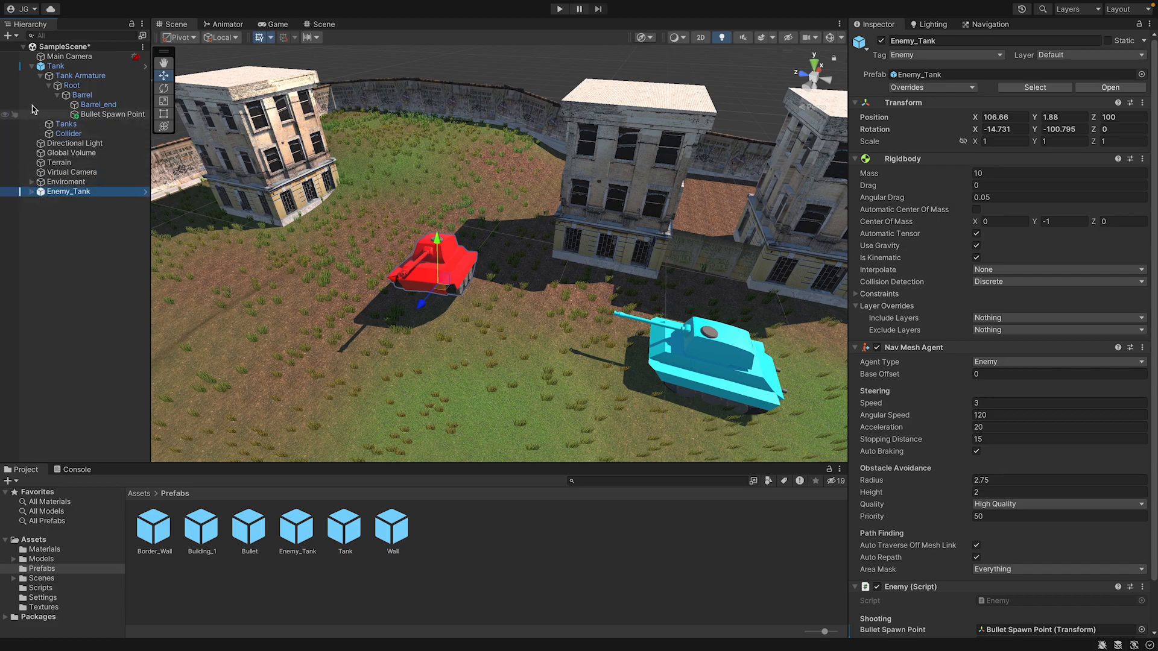
left_click(31, 65)
left_click_drag(456, 317, 476, 326, "alt")
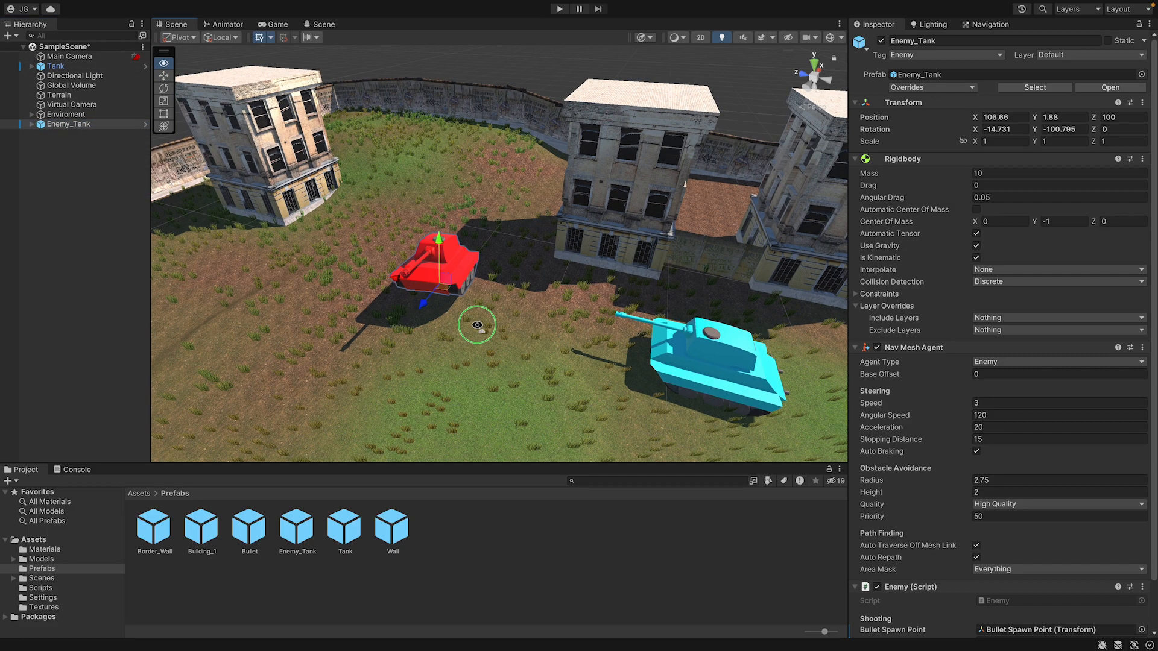
right_click_drag(476, 326, 432, 346)
middle_click_drag(551, 348, 499, 313)
scroll(434, 275, "up", 5)
scroll(453, 298, "down", 5)
scroll(502, 317, "down", 8)
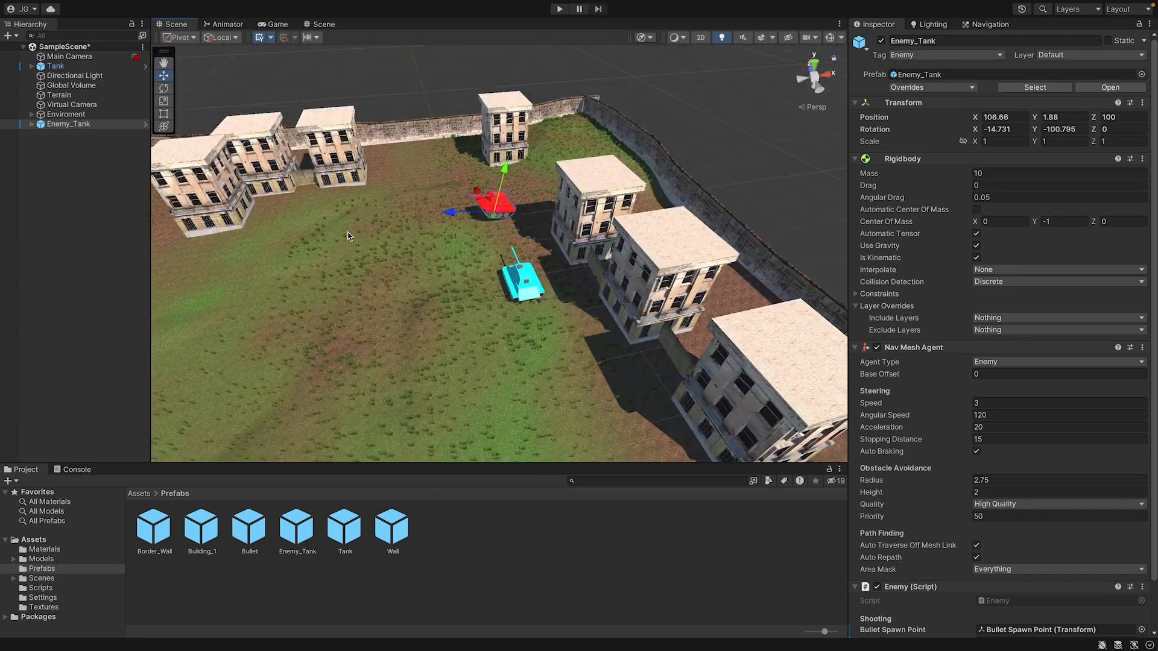
left_click(85, 125)
left_click_drag(495, 216, 400, 147)
key("ctrl+s")
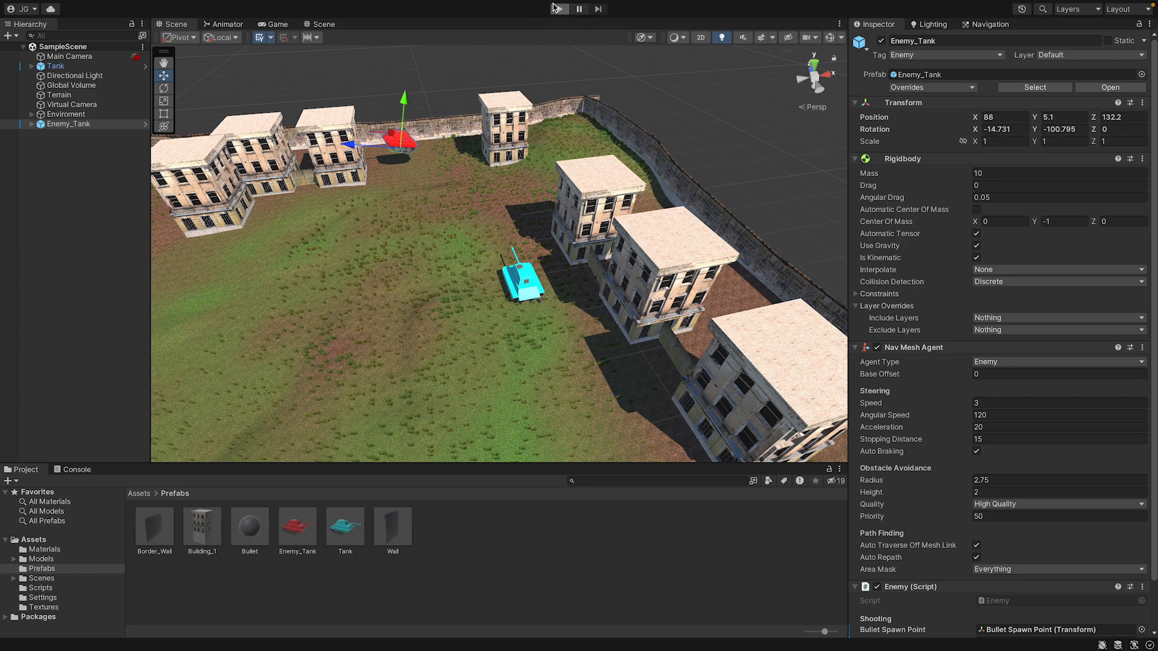
Playtest the game by driving the player tank and firing at the enemy, and stop play mode.
left_click(556, 8)
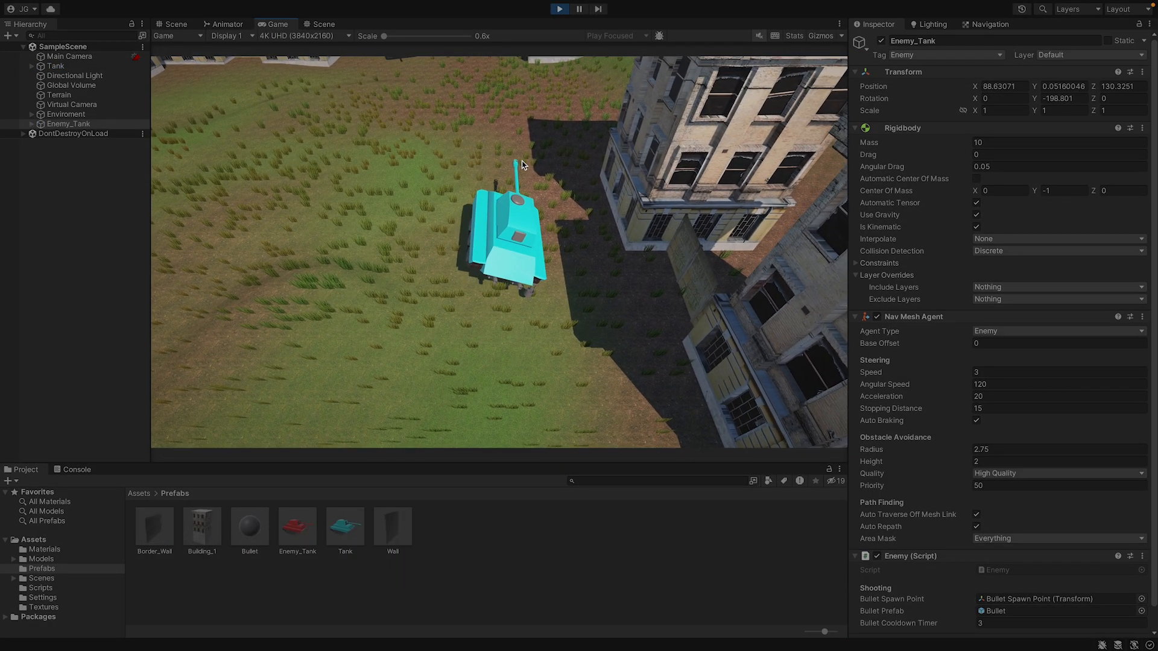
key("w")
key("a")
left_click(509, 172)
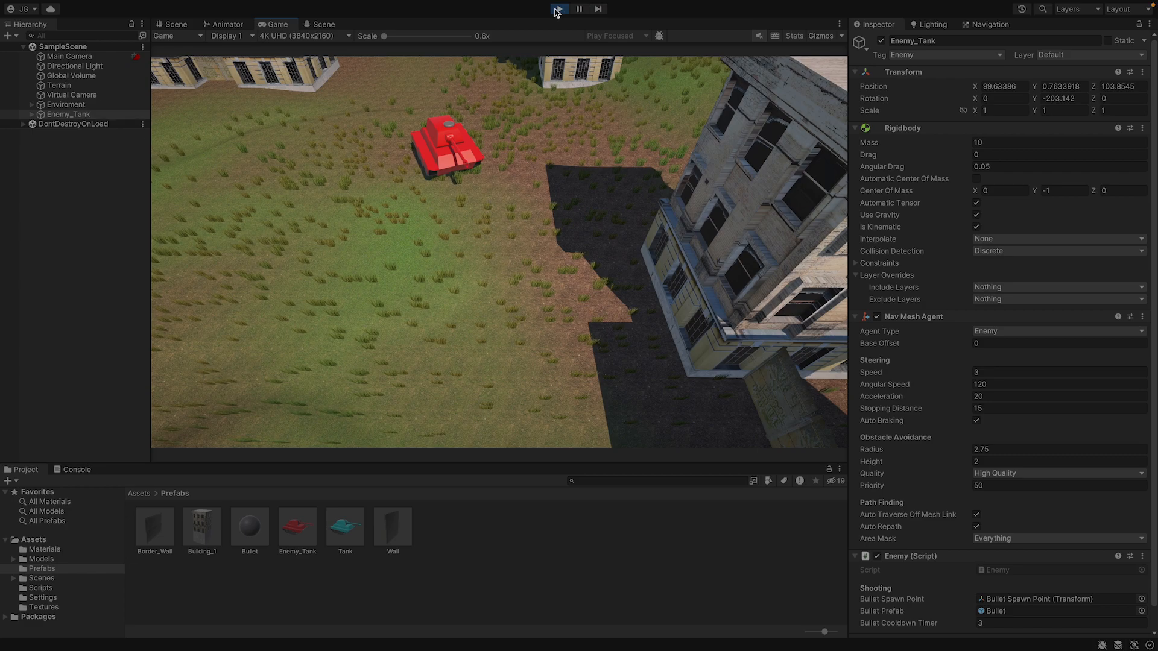
left_click(558, 9)
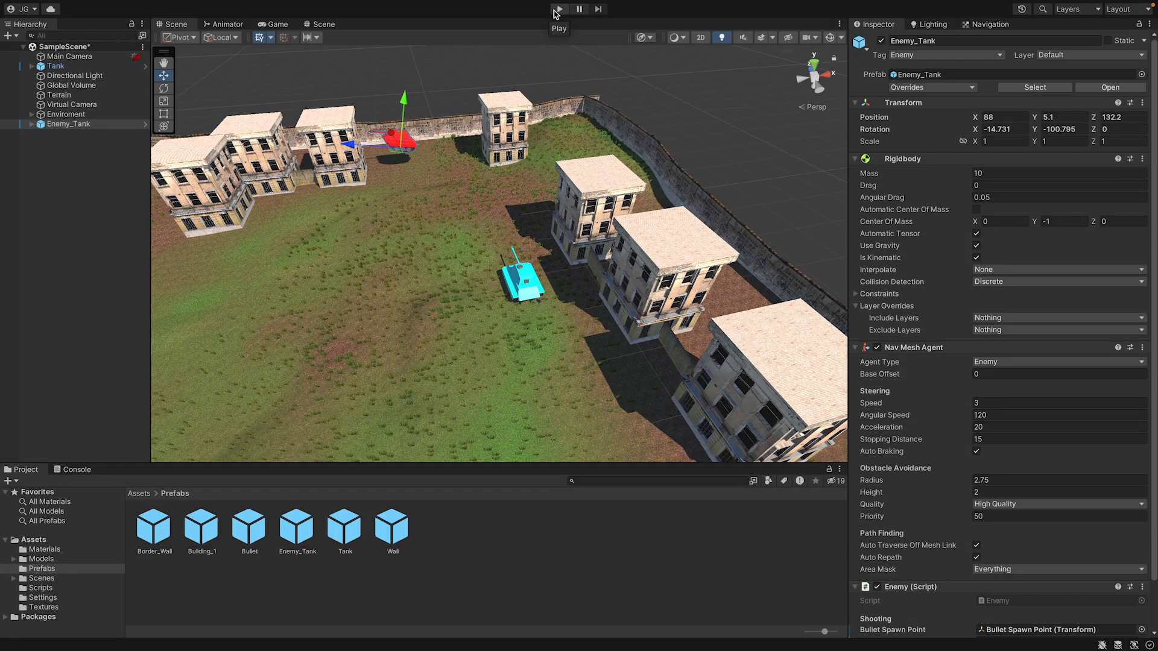
Check the Bullet Spawn Point on the player Tank's barrel and create a Camera as a child of Barrel.
left_click(31, 66)
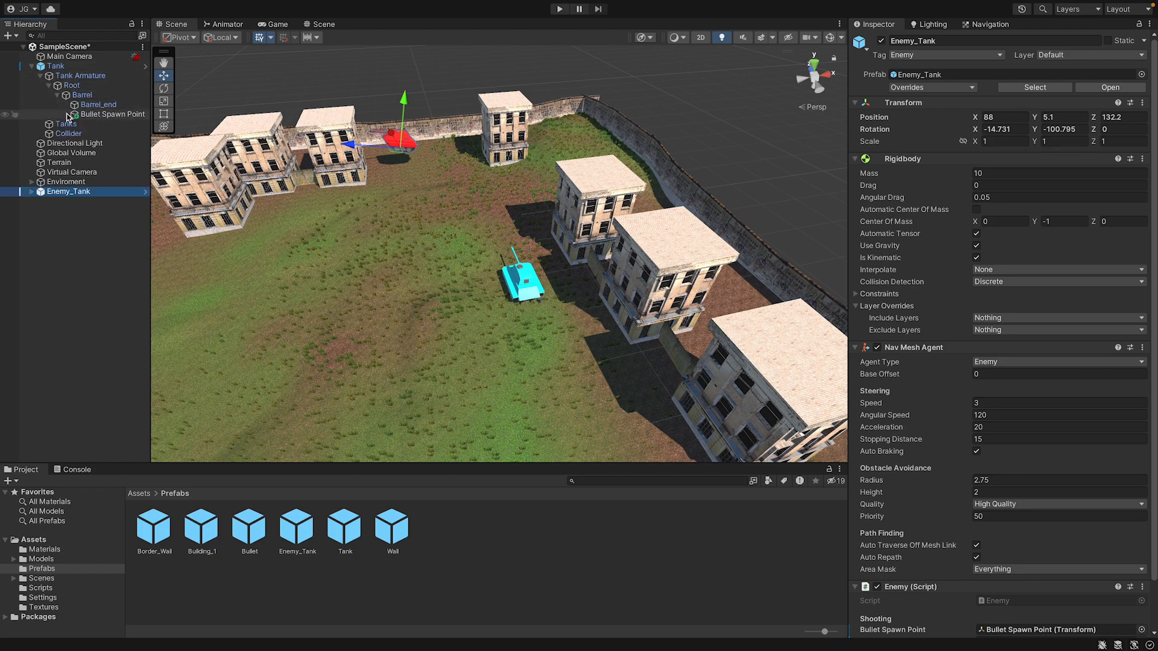
scroll(556, 253, "up", 10)
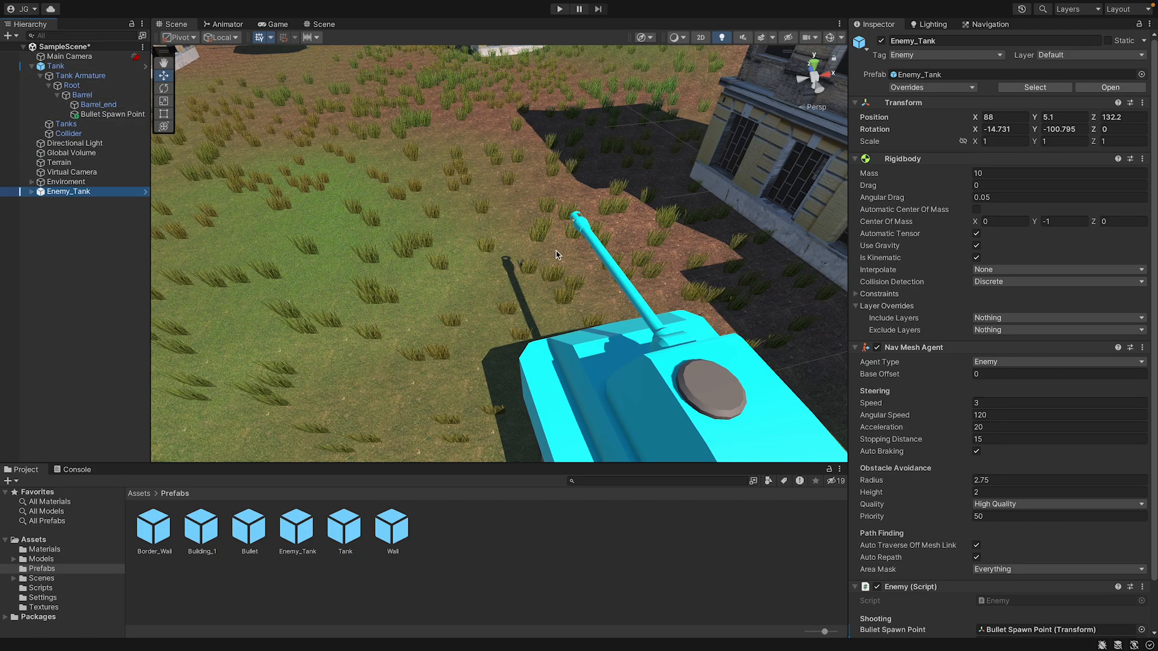
left_click(586, 230)
left_click(587, 229)
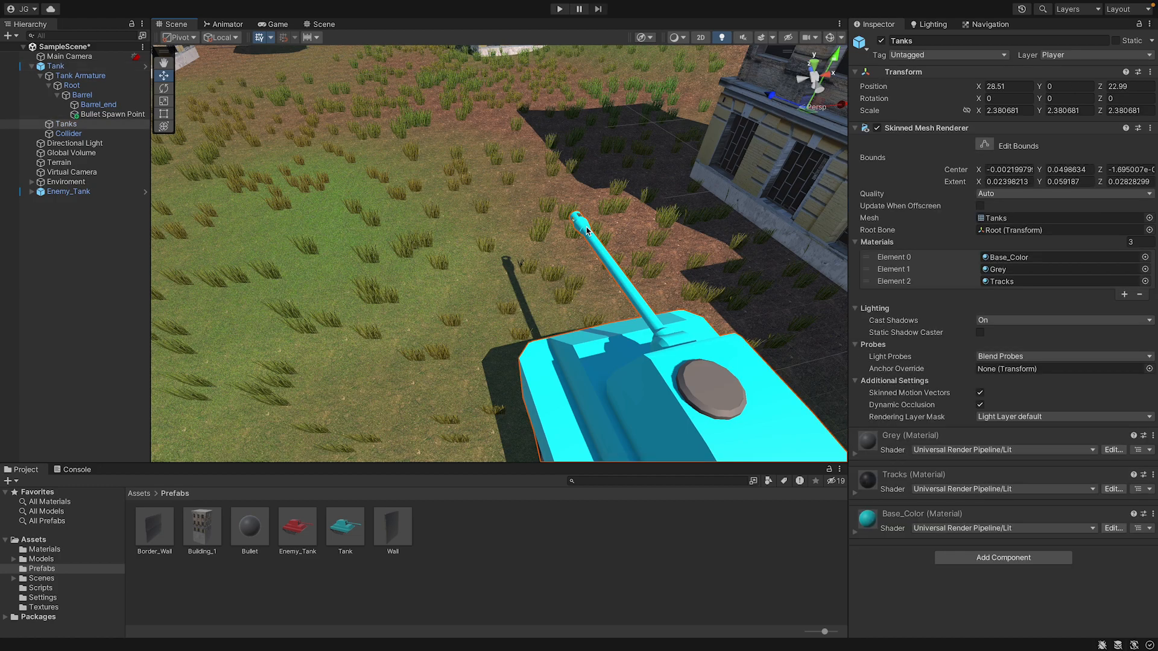
left_click(140, 114)
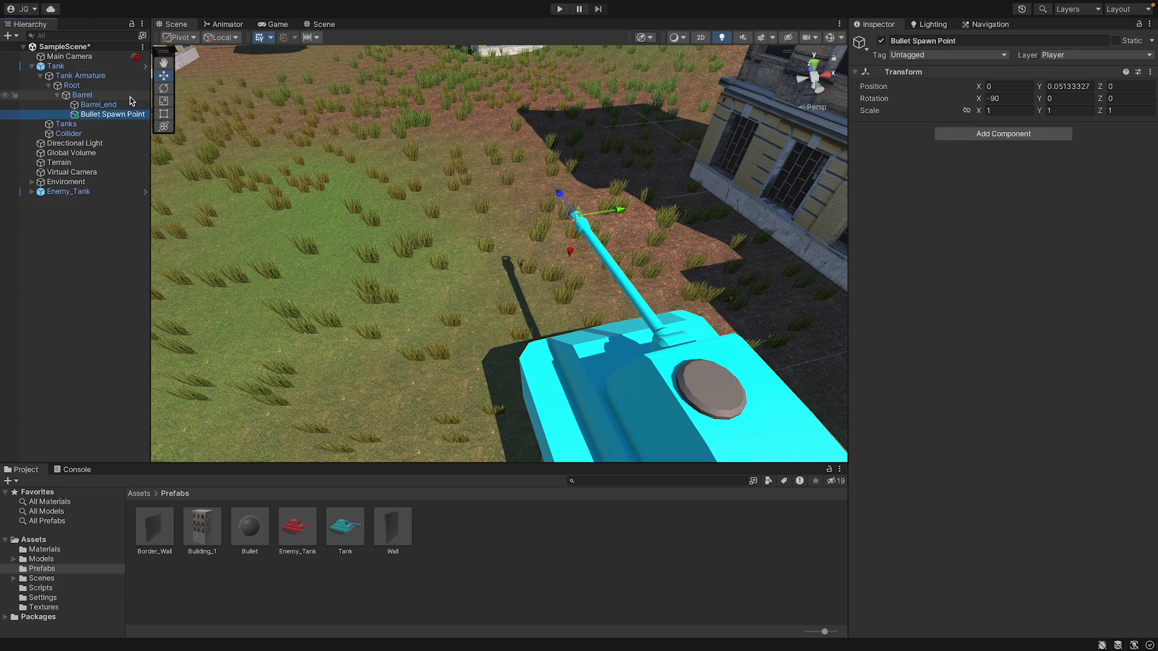
left_click(82, 94)
right_click(85, 95)
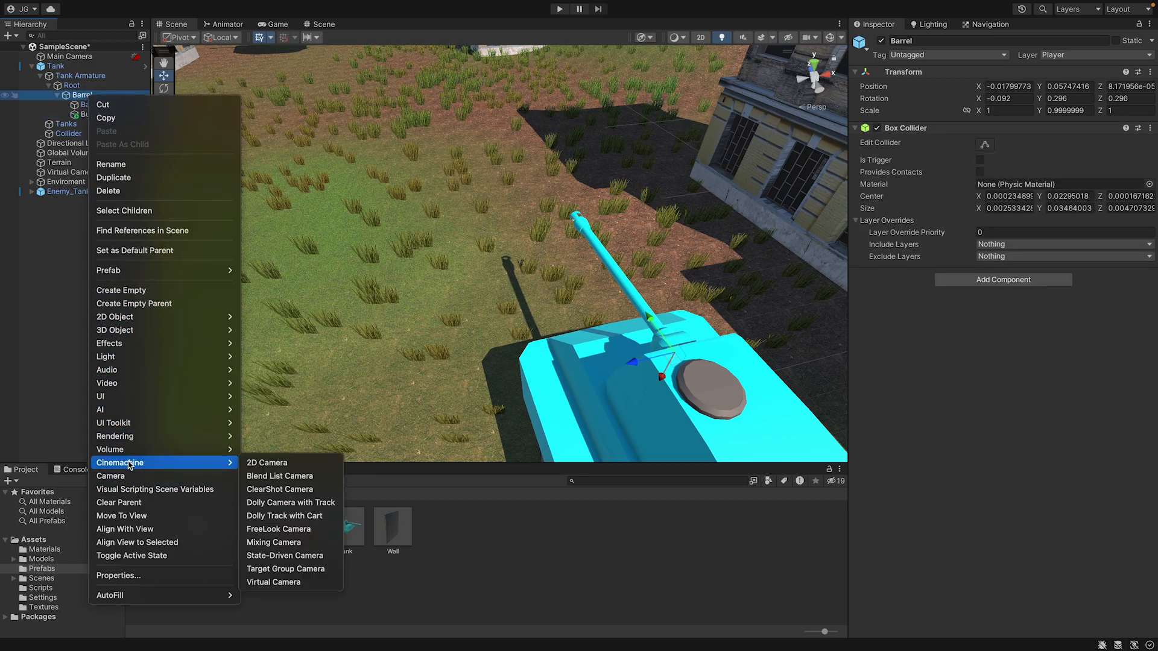
left_click(113, 476)
Remove the Audio Listener component from the new barrel Camera.
scroll(725, 335, "down", 8)
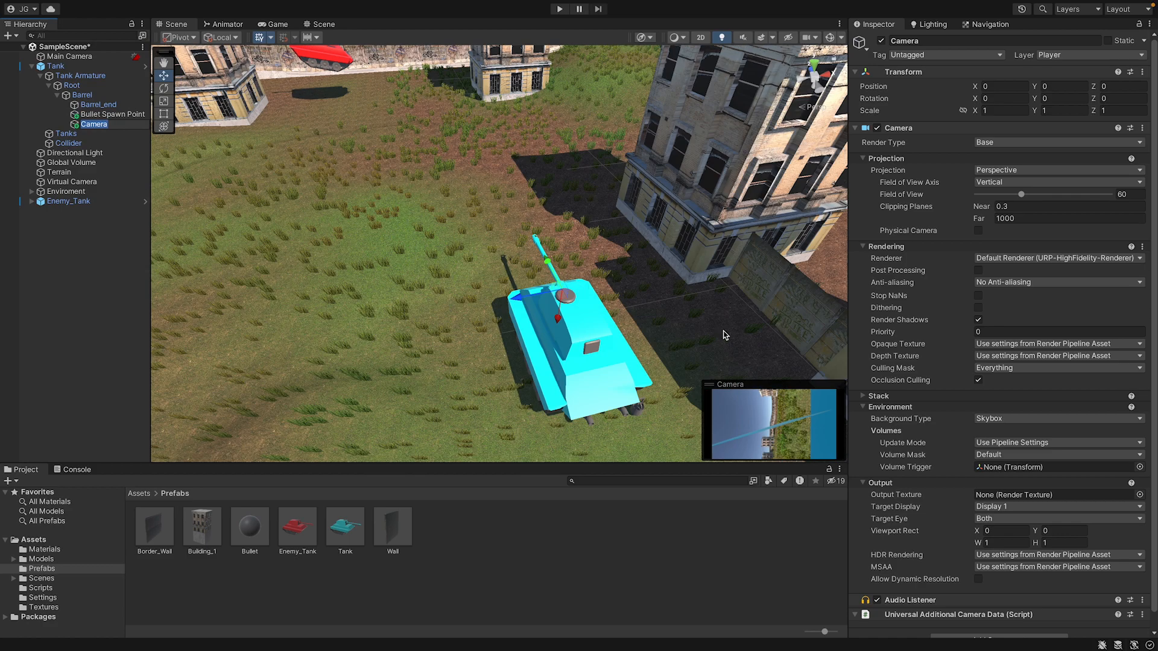
scroll(1035, 389, "down", 1)
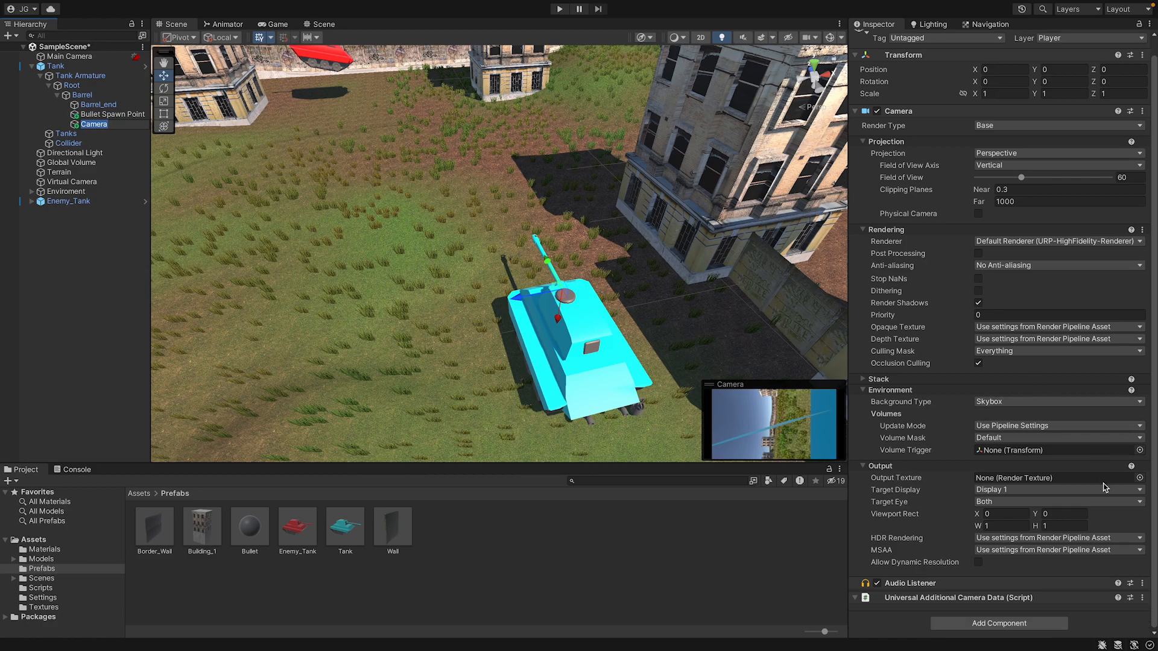
left_click(1141, 583)
left_click(1103, 528)
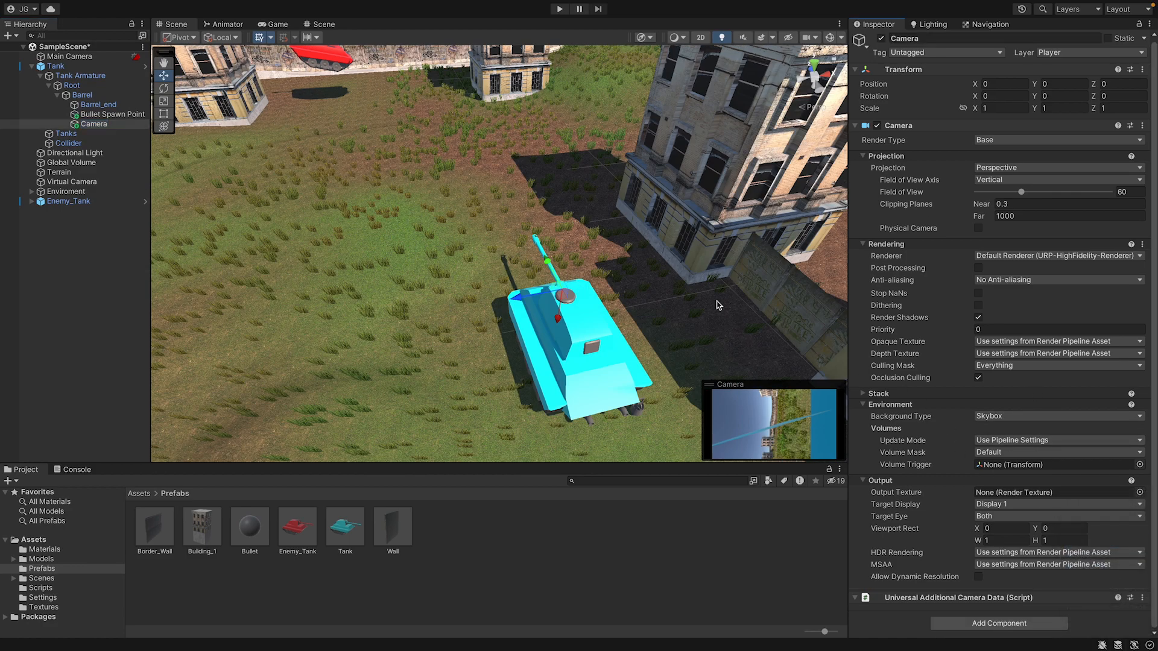
Move the barrel Camera along the barrel to about Y 0.04 and set its Z rotation to 90.
scroll(717, 305, "up", 5)
left_click_drag(640, 320, 575, 218)
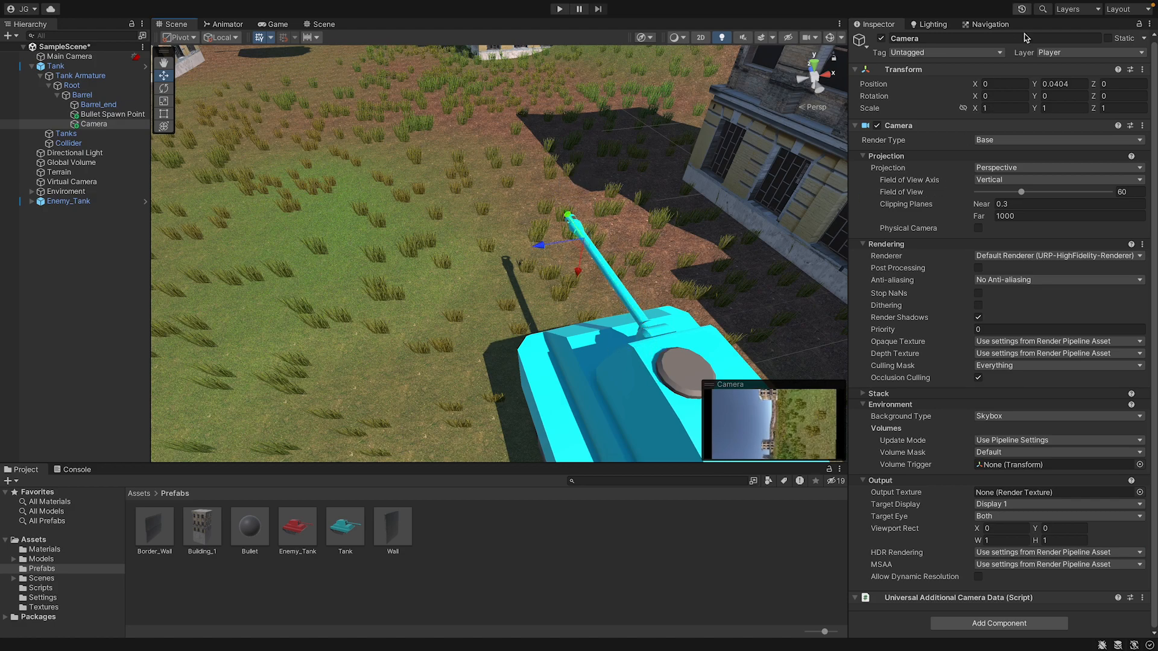
left_click(1037, 97)
left_click(1004, 96)
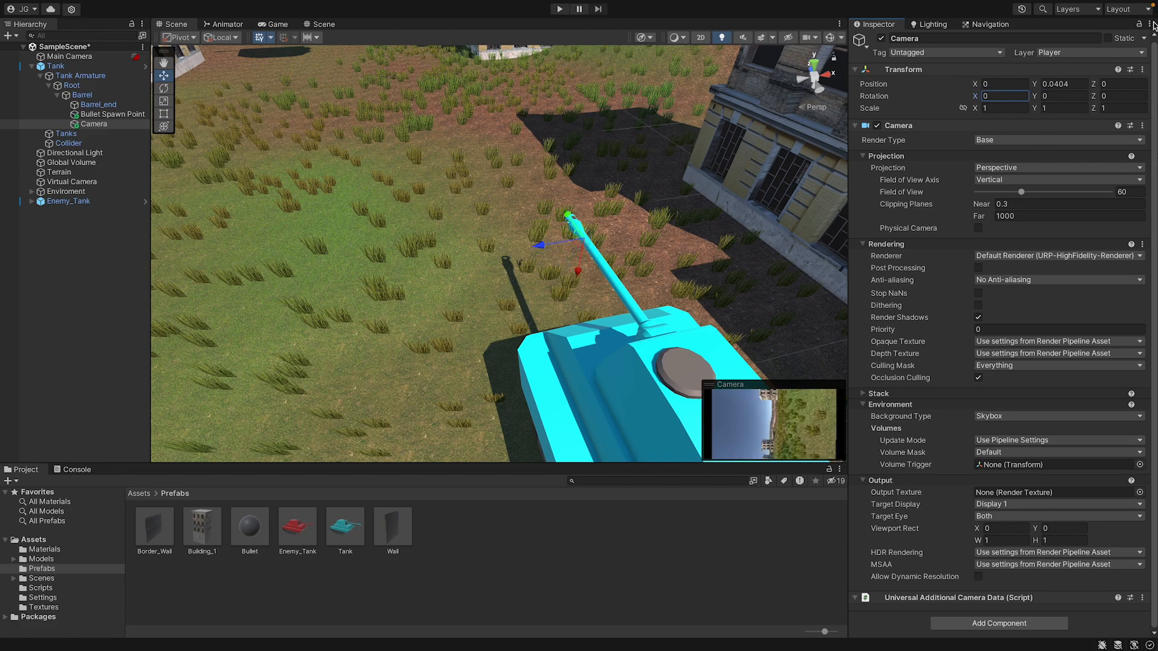
left_click_drag(1094, 98, 1149, 319)
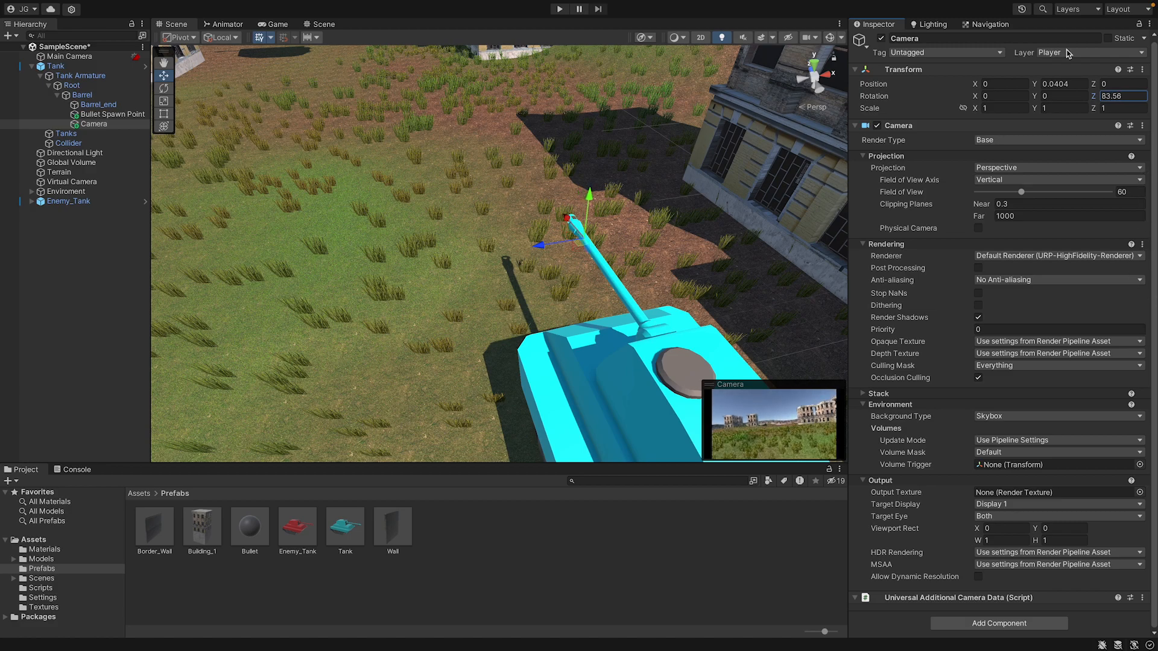
type("90")
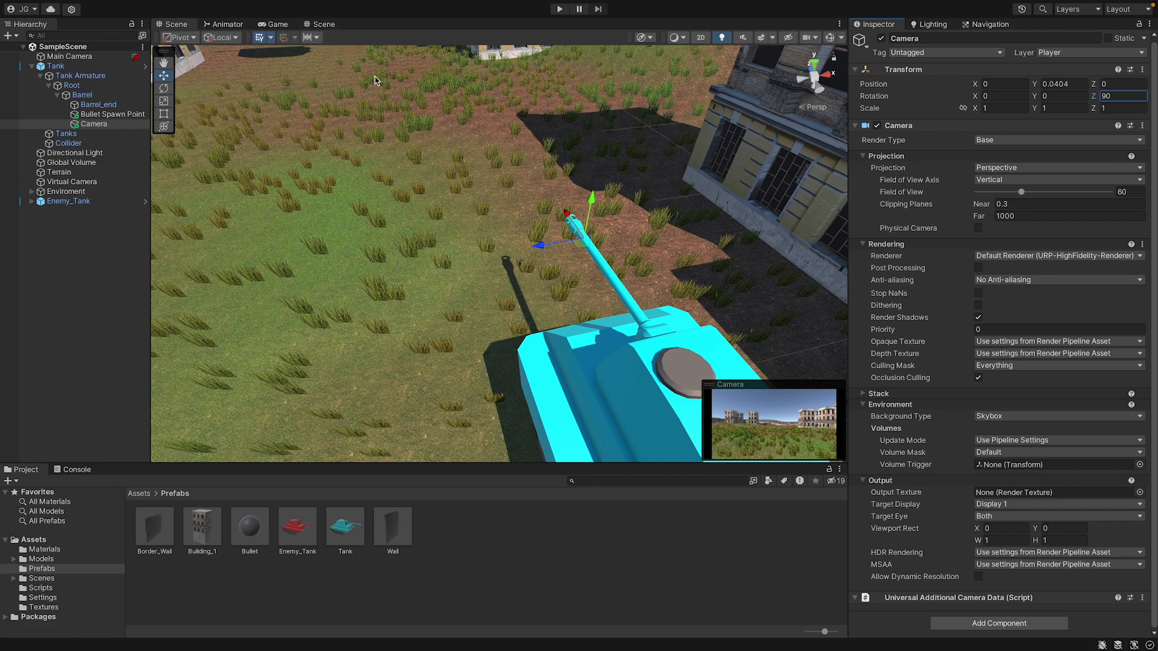
Move the Camera back along the barrel to about Y 0.02 and rotate it to about -120 on X.
left_click_drag(561, 224, 613, 245)
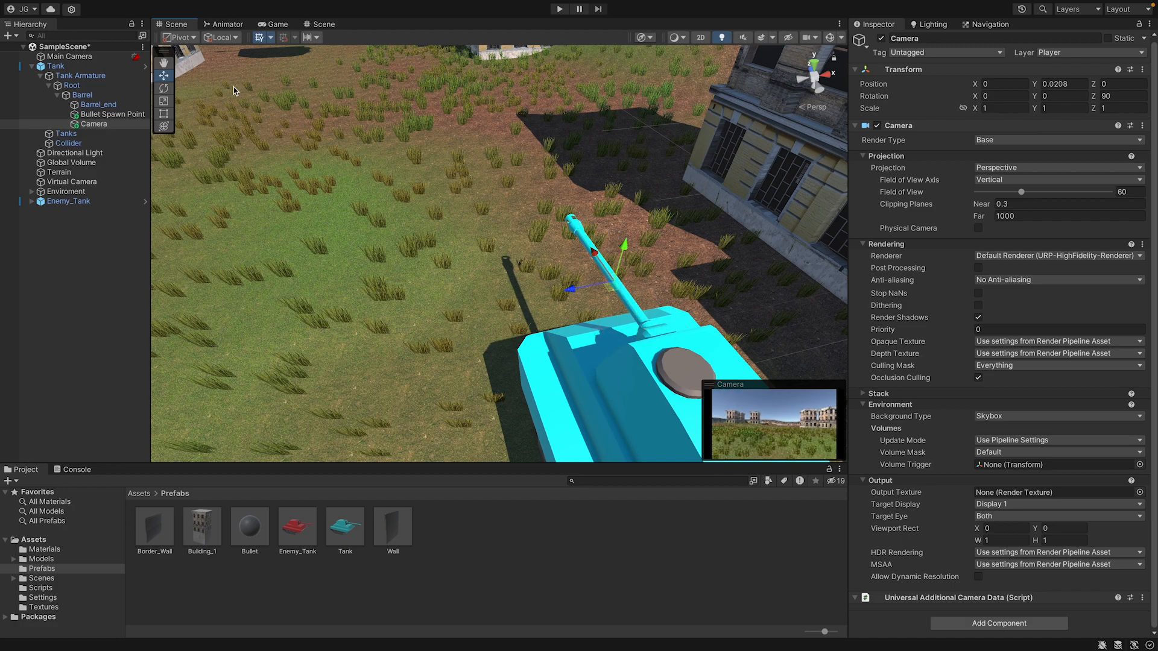
left_click(164, 88)
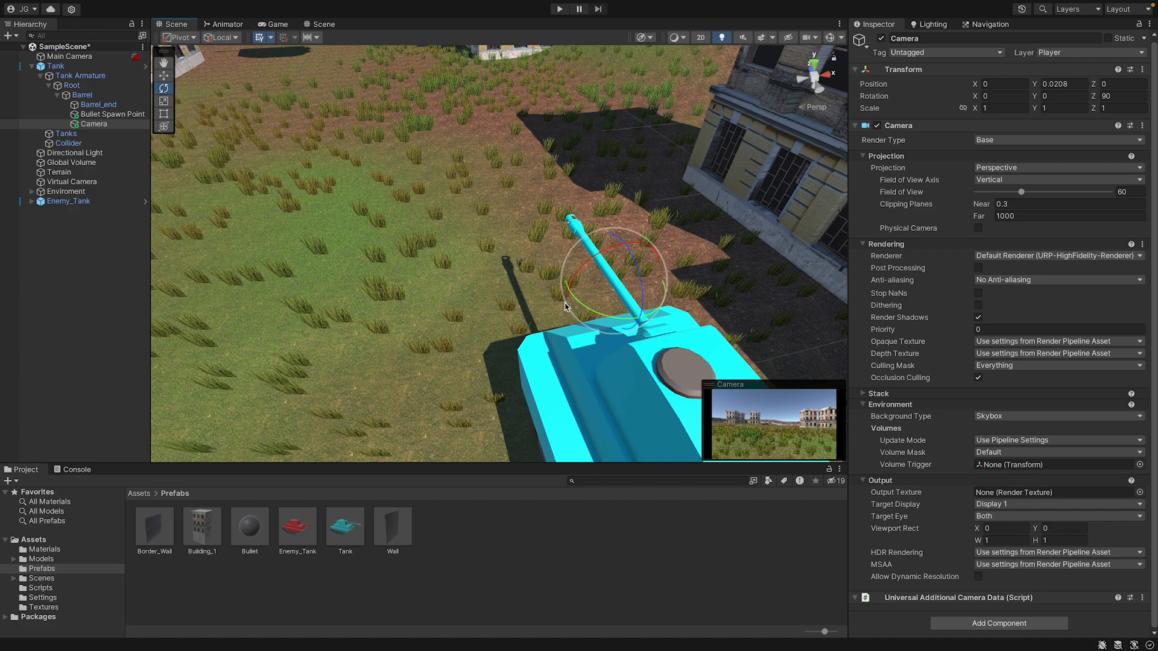
left_click_drag(564, 305, 475, 156)
left_click(165, 76)
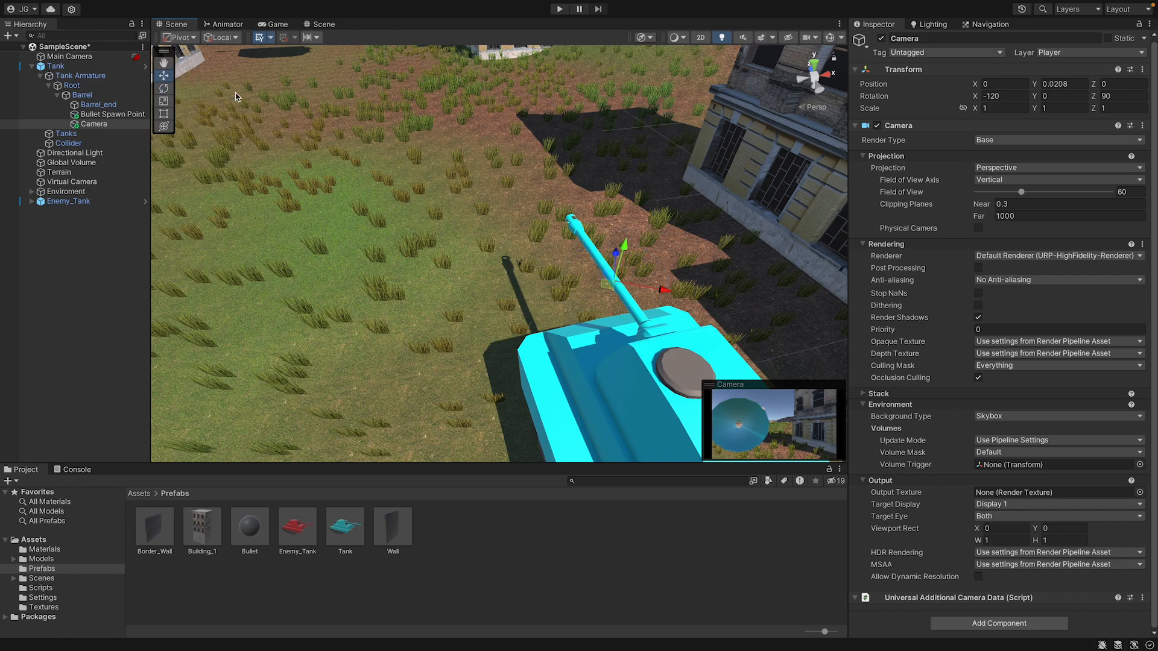
mouse_move(632, 184)
middle_mouse_down()
mouse_move(553, 184)
mouse_move(611, 183)
middle_mouse_up()
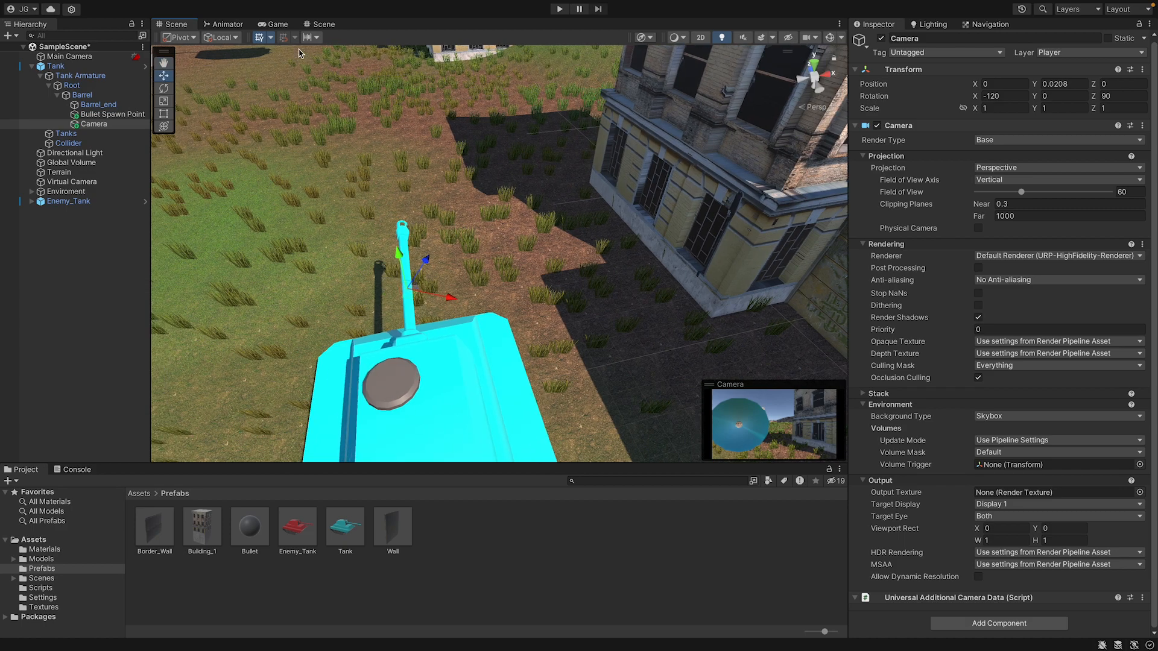
Try an X rotation of -180 for the barrel Camera.
left_click(229, 38)
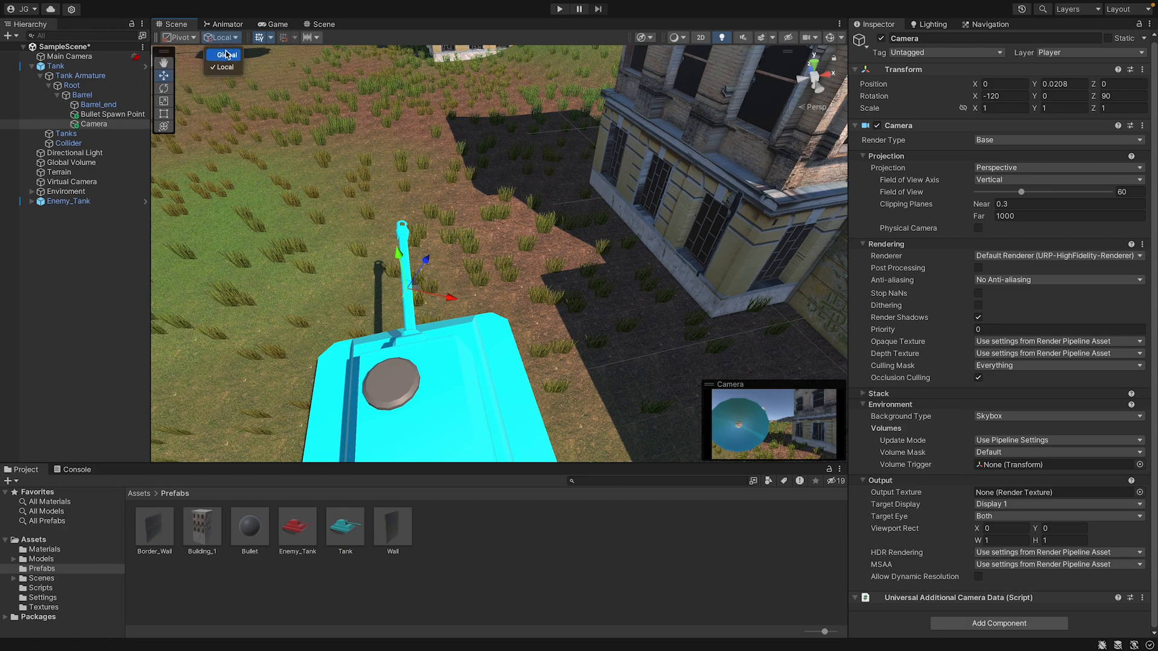
left_click(1023, 105)
left_click(1014, 98)
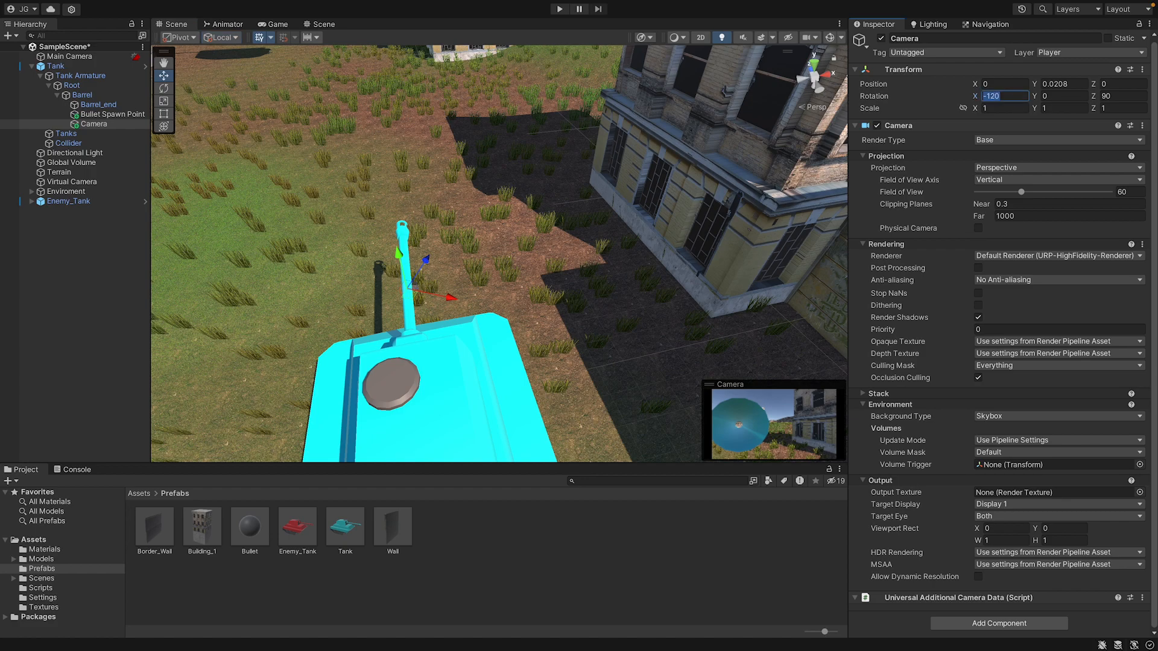
type("-180")
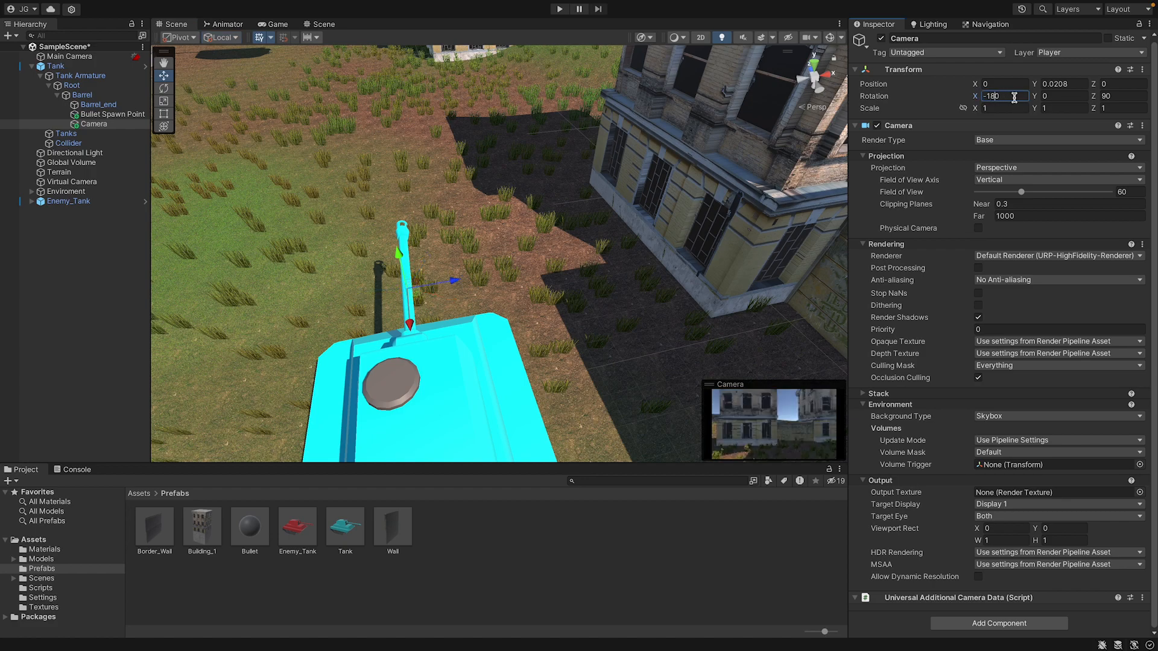
Set the barrel Camera's X rotation to -90 and move it to the barrel's tip at about Y 0.05.
left_click_drag(410, 326, 409, 314)
left_click_drag(975, 99, 1155, 124)
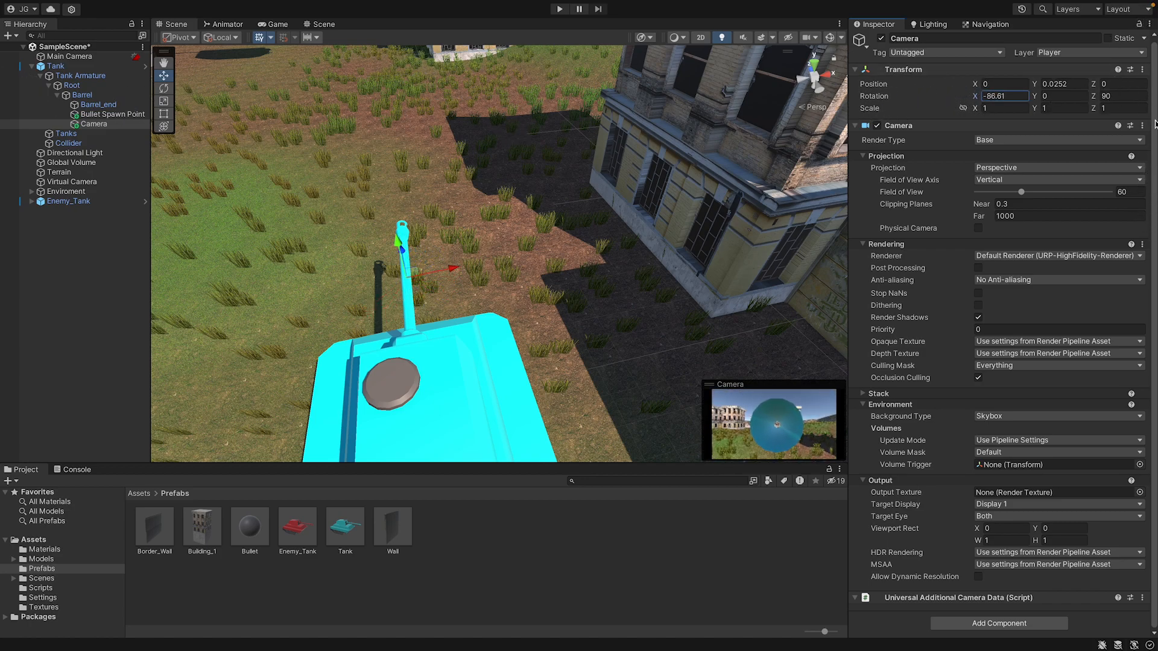
double_click(1019, 94)
type("-90")
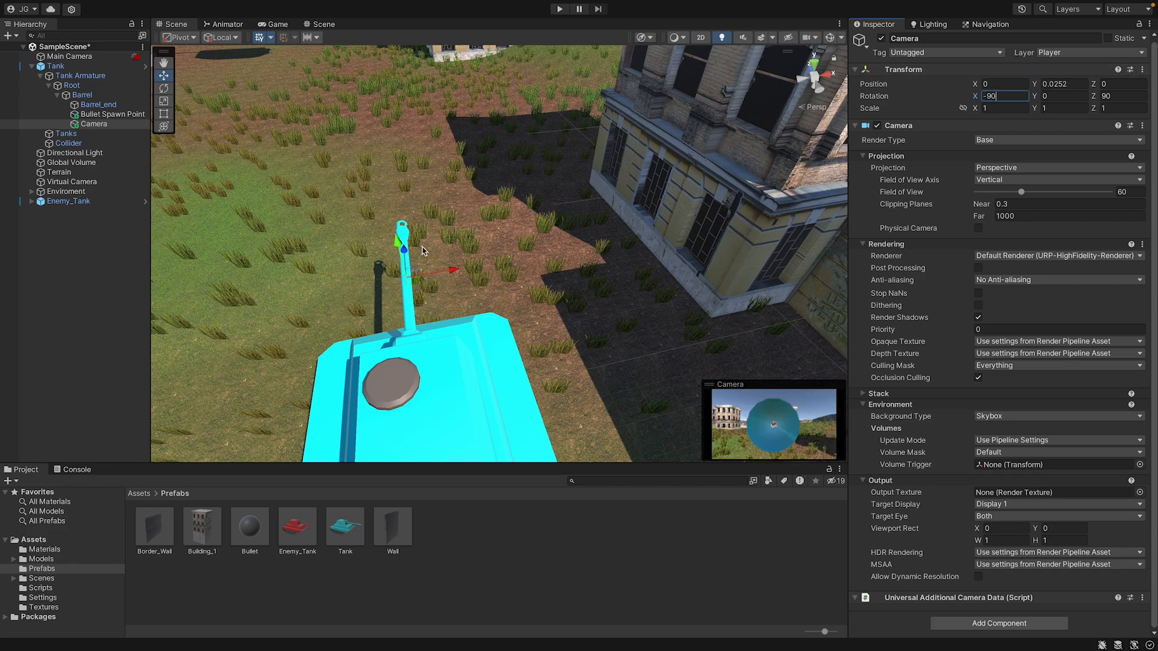
mouse_move(423, 250)
middle_mouse_down()
mouse_move(486, 251)
mouse_move(432, 246)
middle_mouse_up()
left_click(119, 125)
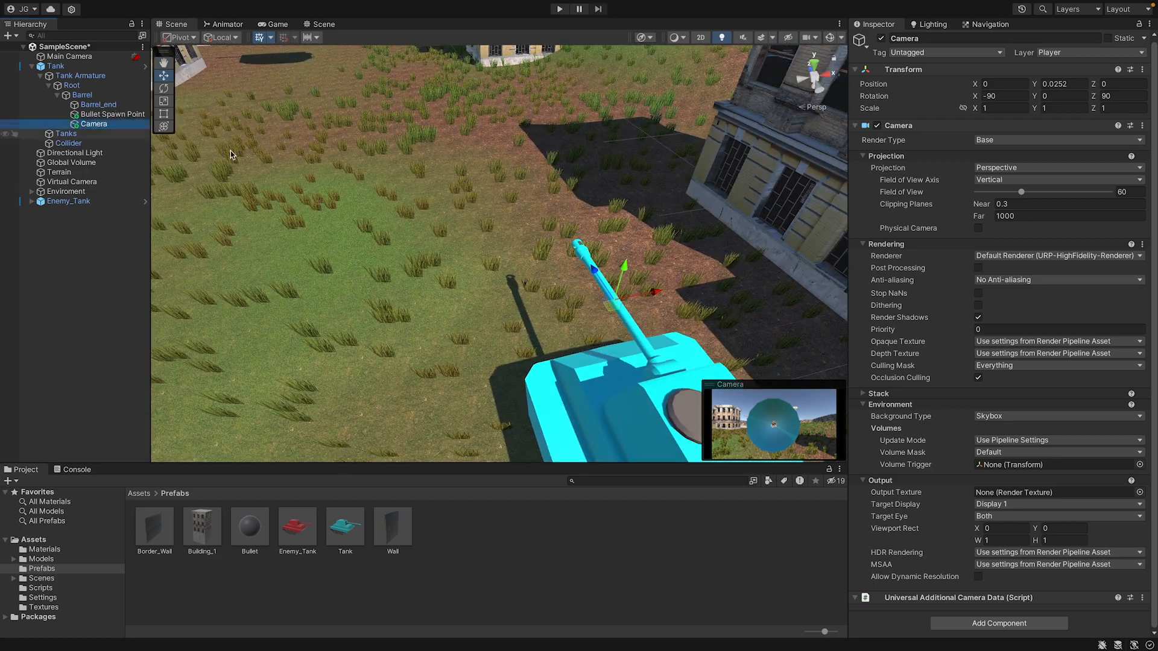
left_click_drag(594, 274, 561, 222)
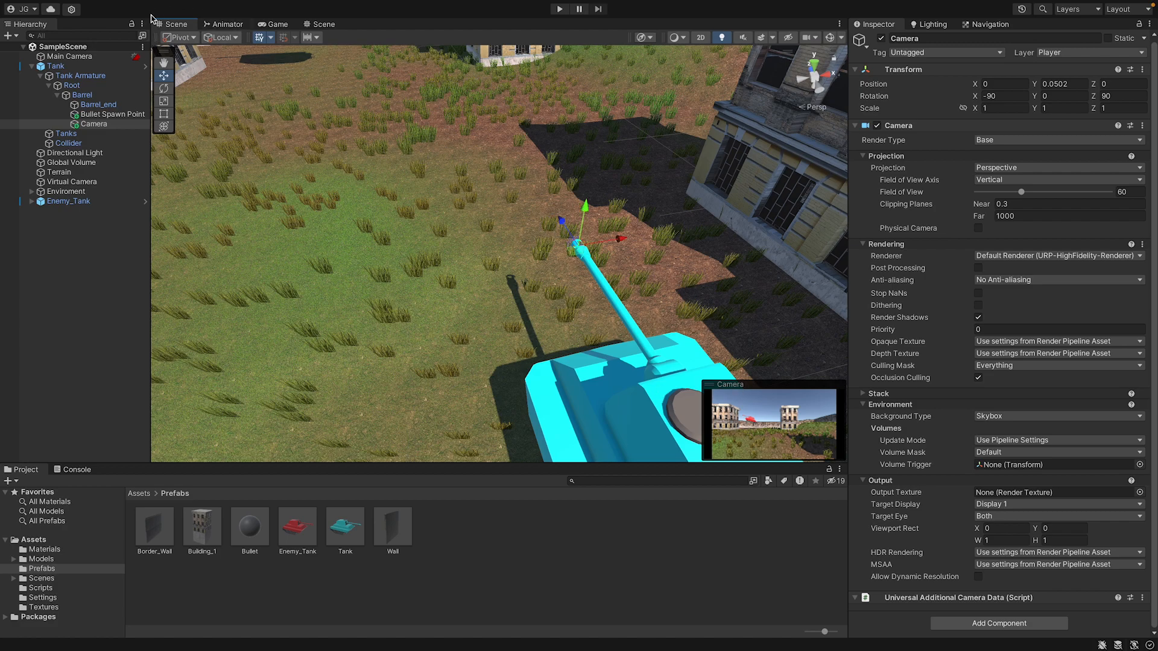
Preview the barrel Camera in the Game view with a short play mode run, and stop it.
left_click(277, 24)
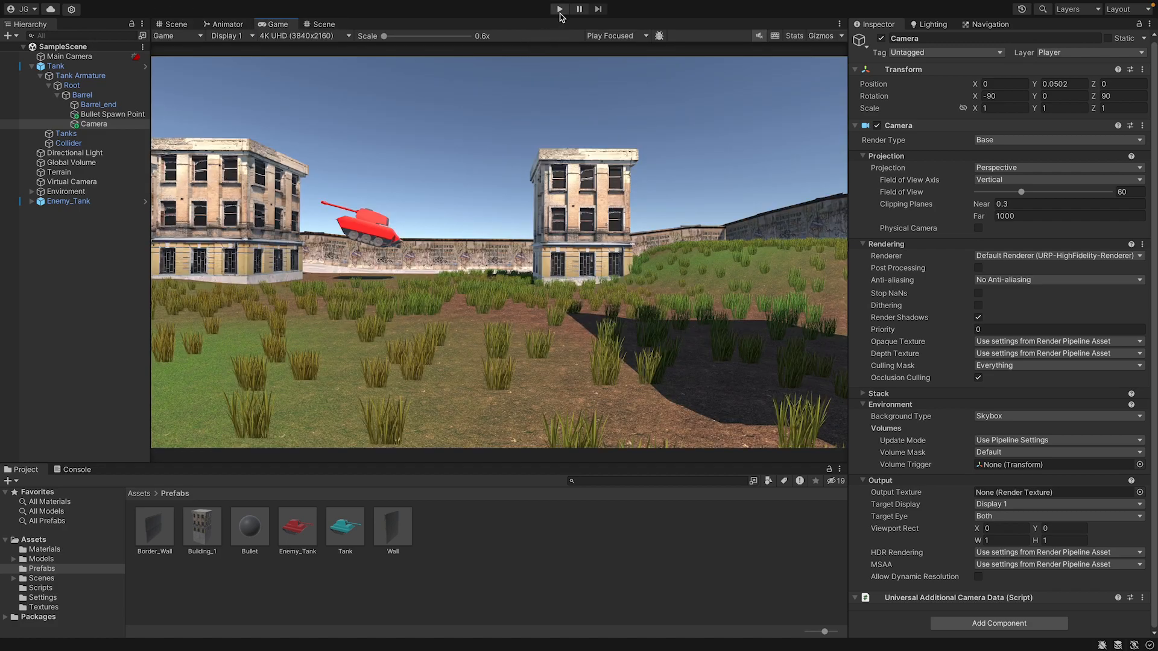
left_click(559, 10)
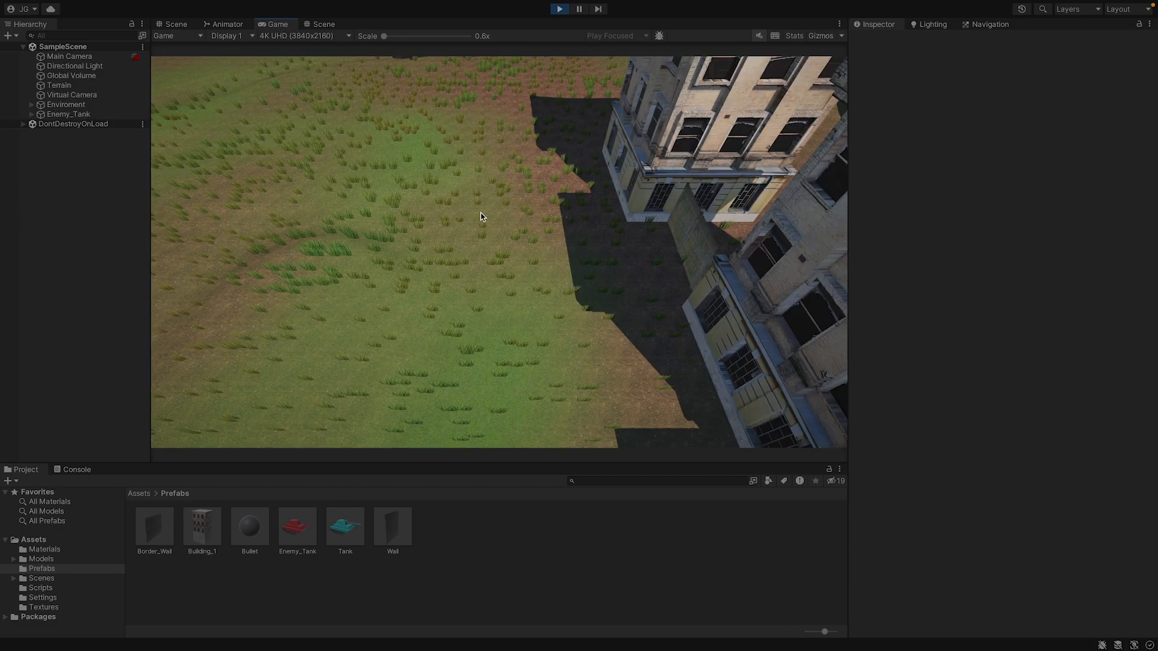
left_click(560, 9)
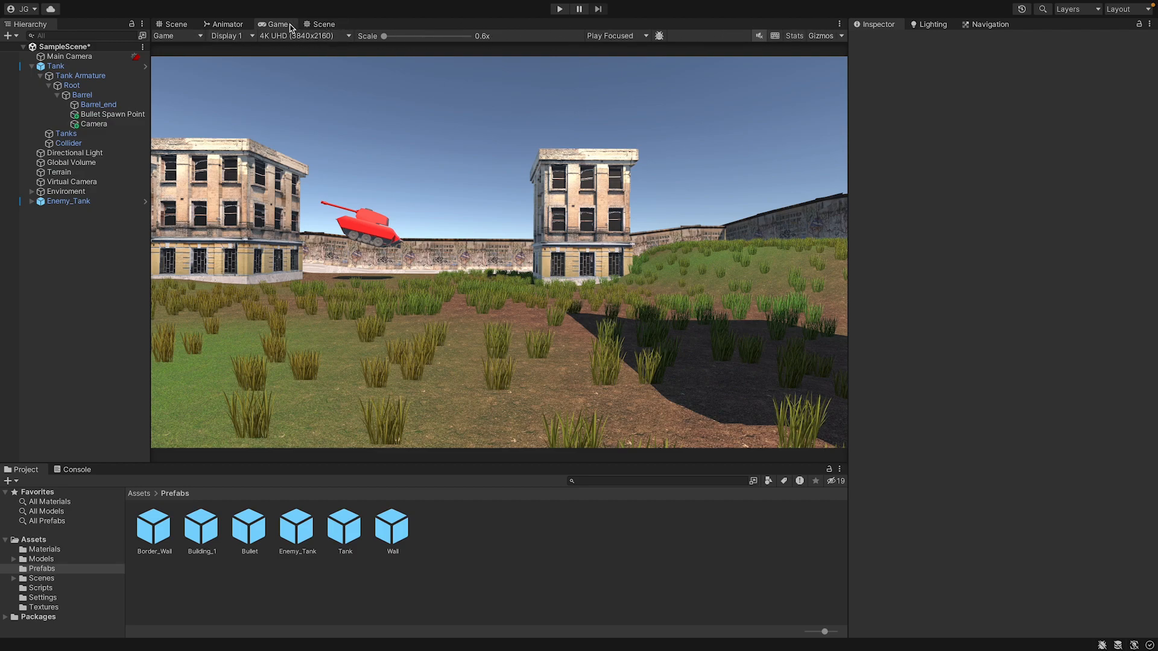
Maximize the Game view, set its resolution to Full HD (1920x1080), and scale the image to about 1.8x.
double_click(288, 25)
left_click(175, 35)
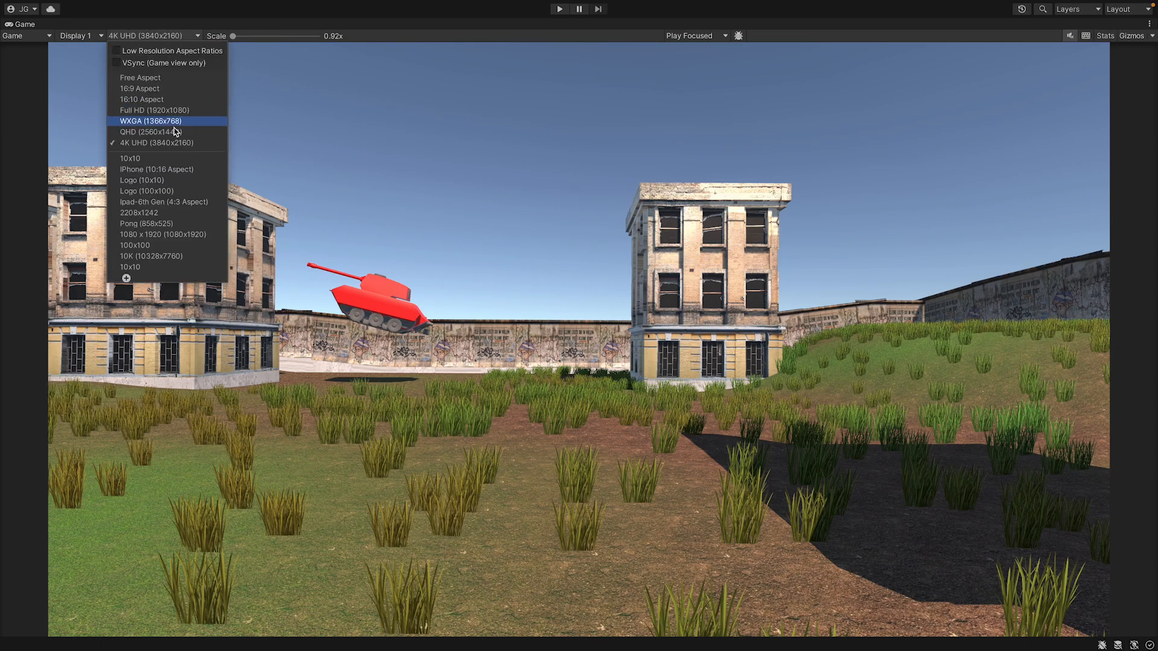
left_click(178, 110)
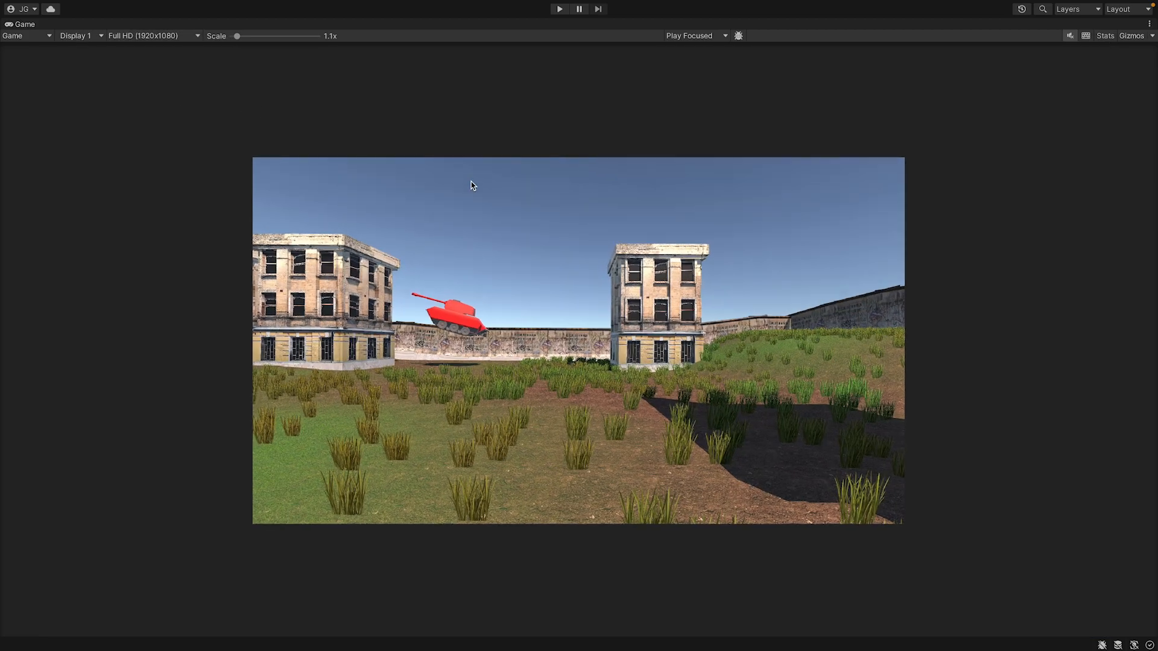
scroll(472, 182, "up", 6)
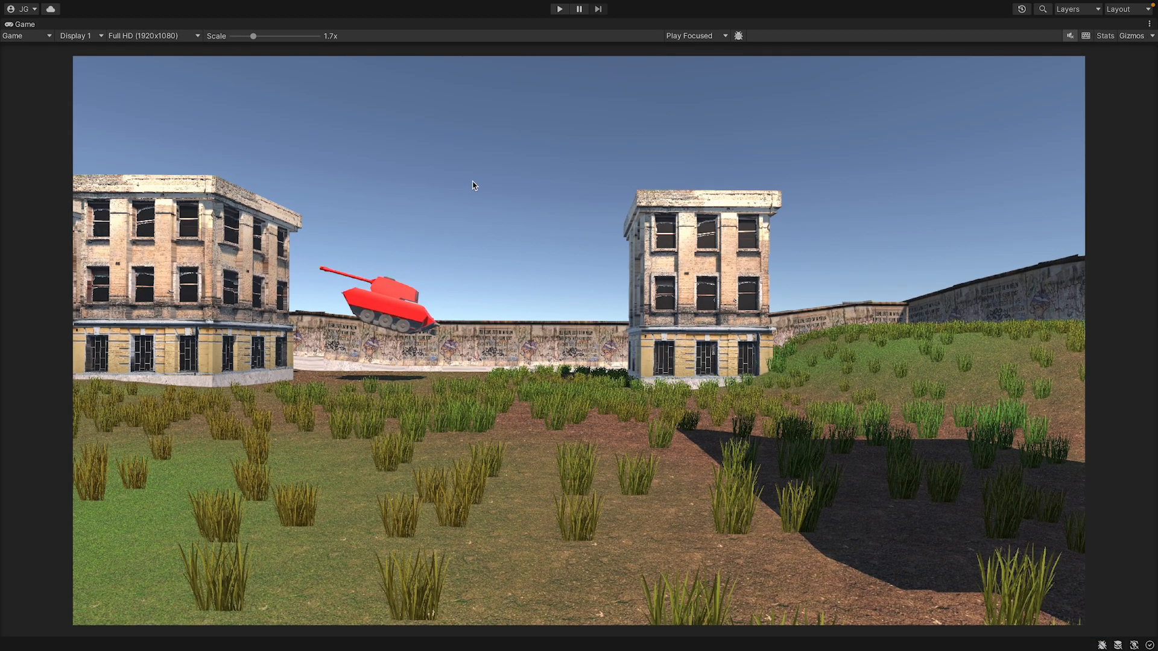
scroll(481, 178, "up", 1)
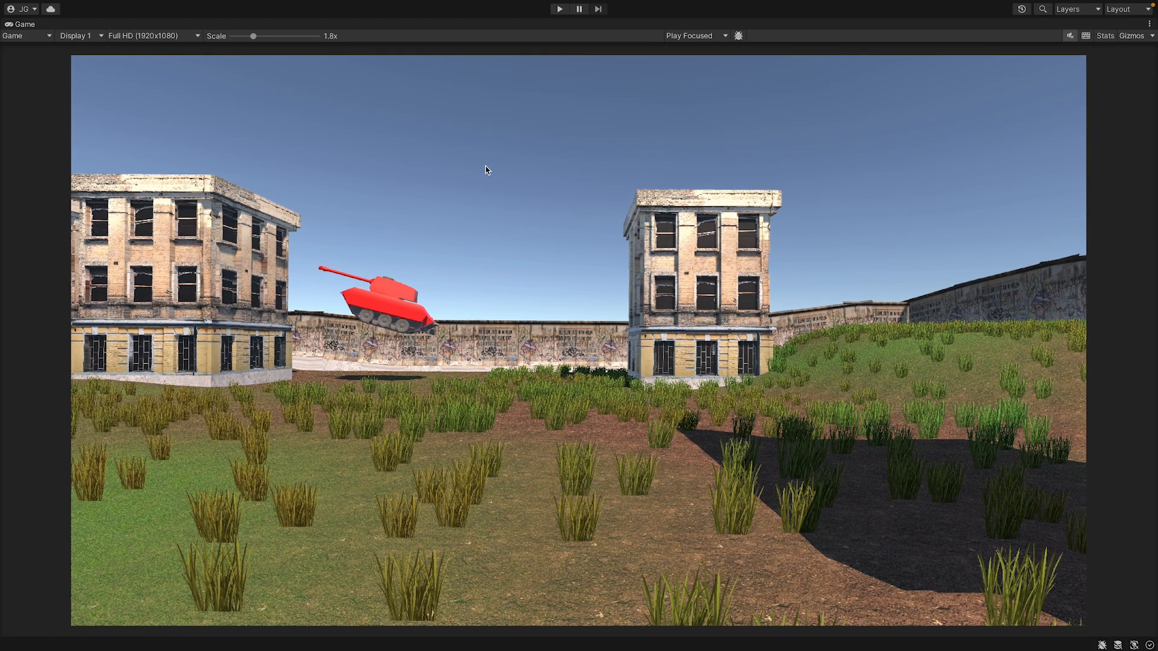
Playtest twice from the barrel Camera's view, firing at the enemy tank, and stop play mode.
left_click(559, 9)
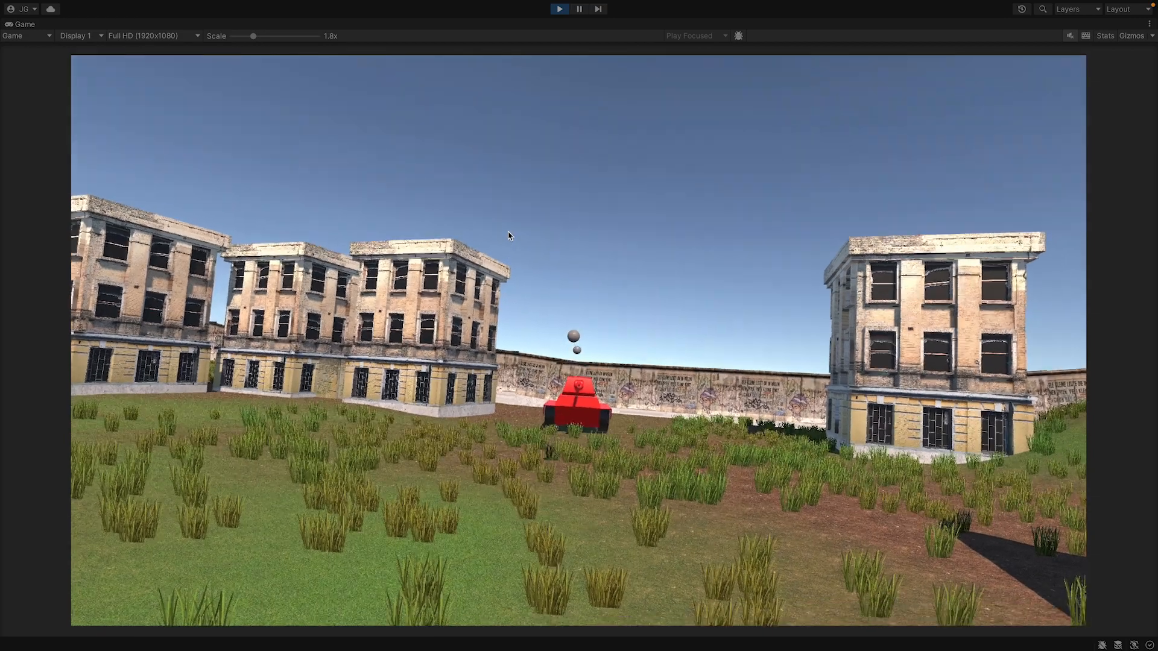
left_click(505, 249)
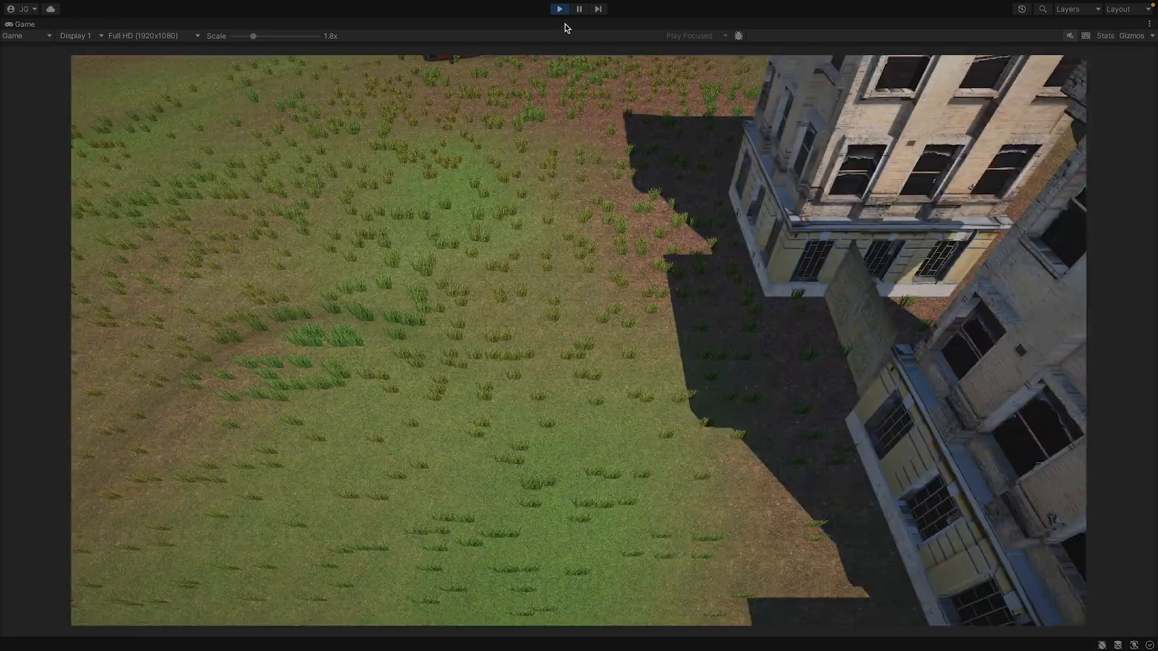
left_click(564, 11)
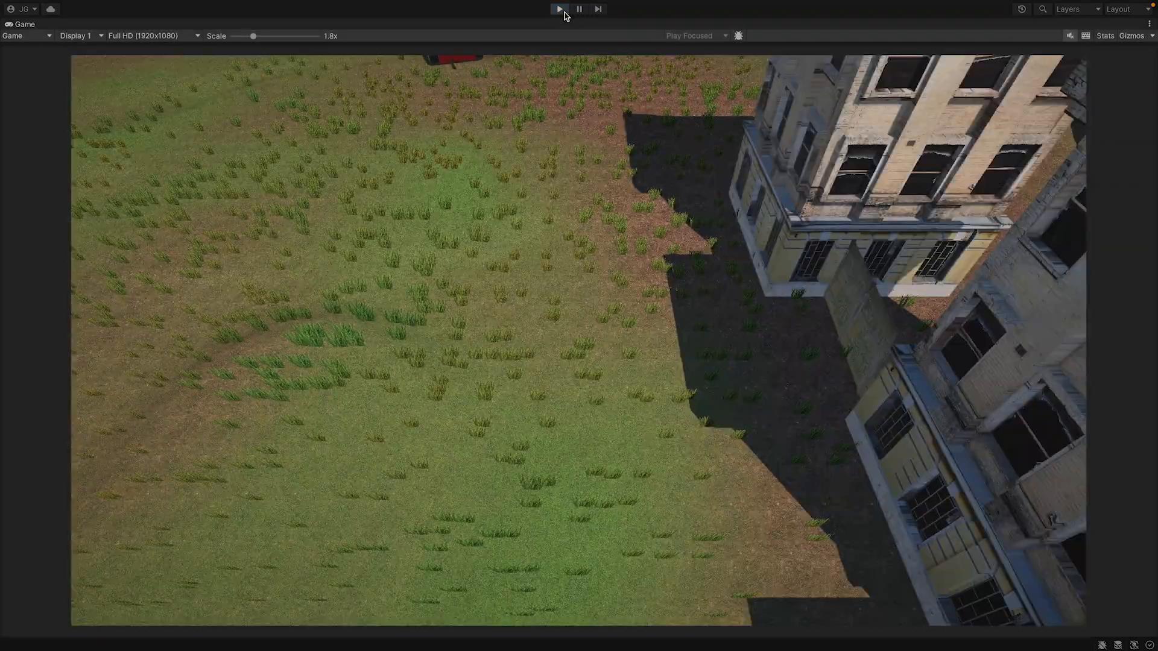
left_click(564, 11)
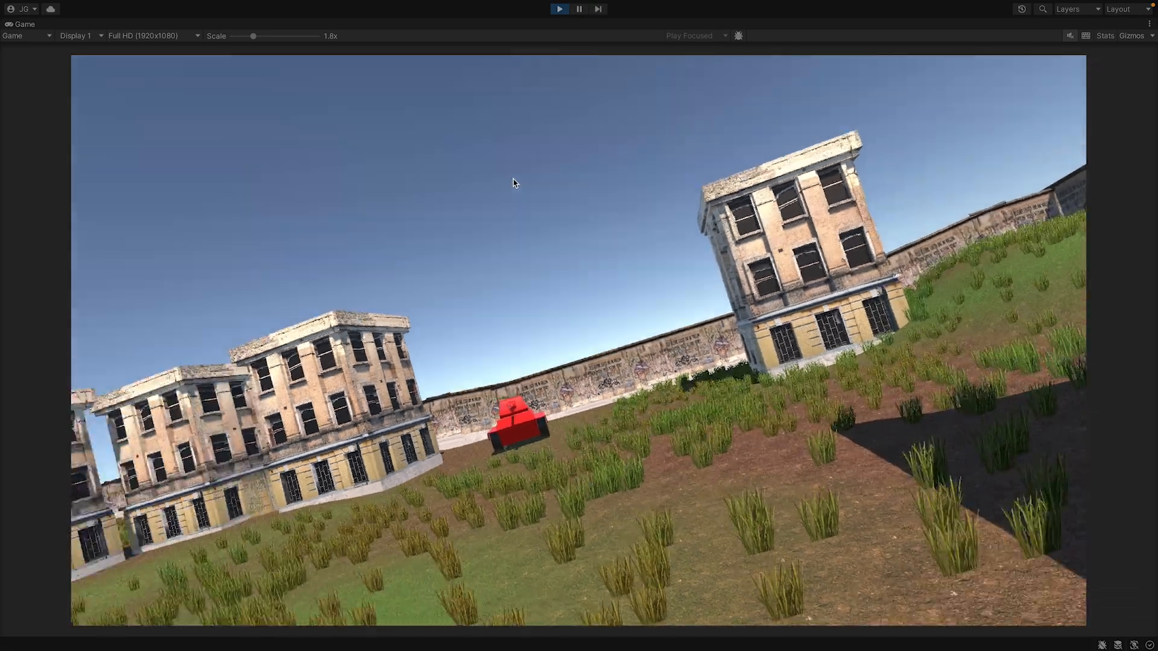
left_click(511, 240)
left_click(509, 247)
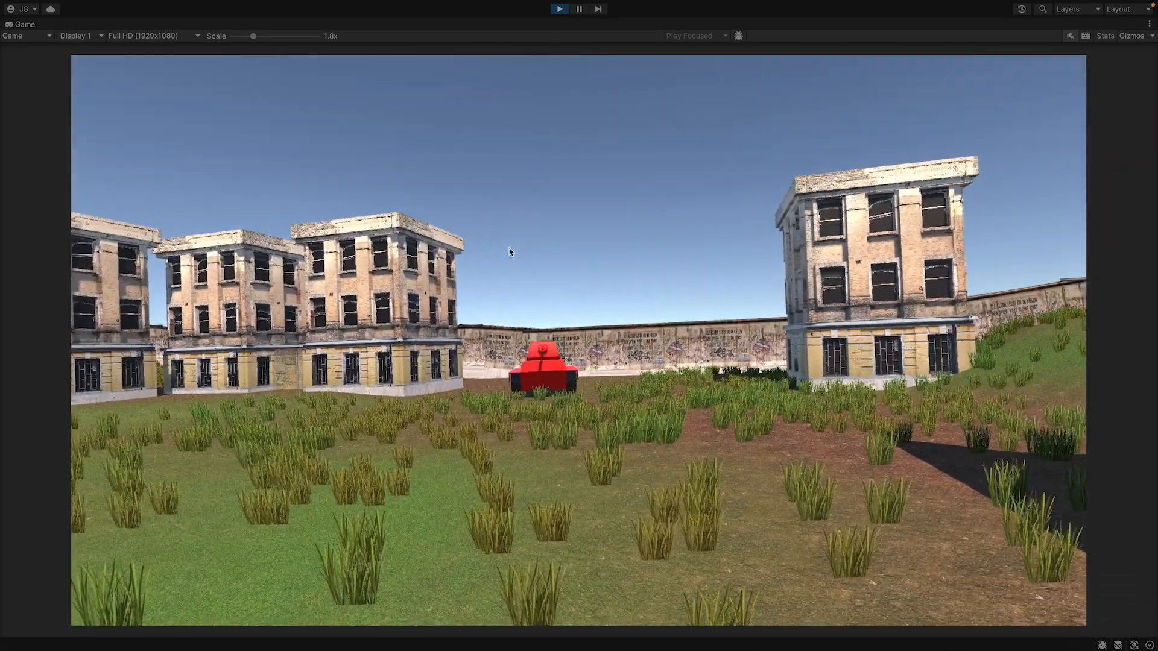
left_click(509, 248)
left_click(509, 249)
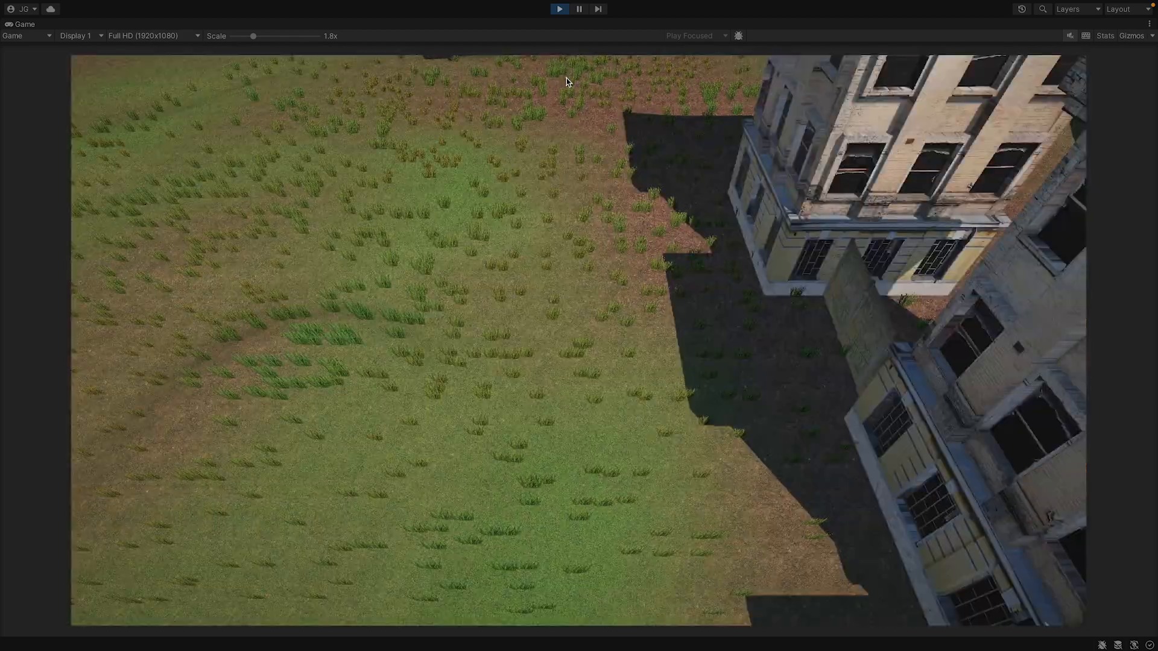
left_click(559, 9)
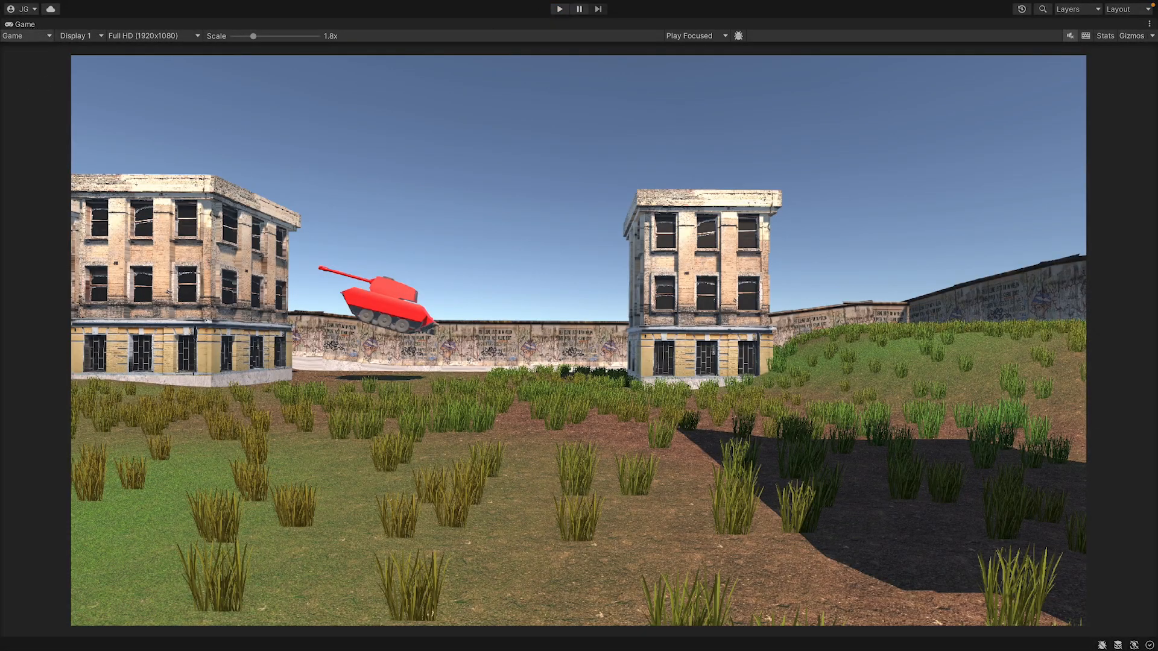
Restore the Game view to its docked size and disable the Enemy script on Enemy_Tank.
double_click(25, 24)
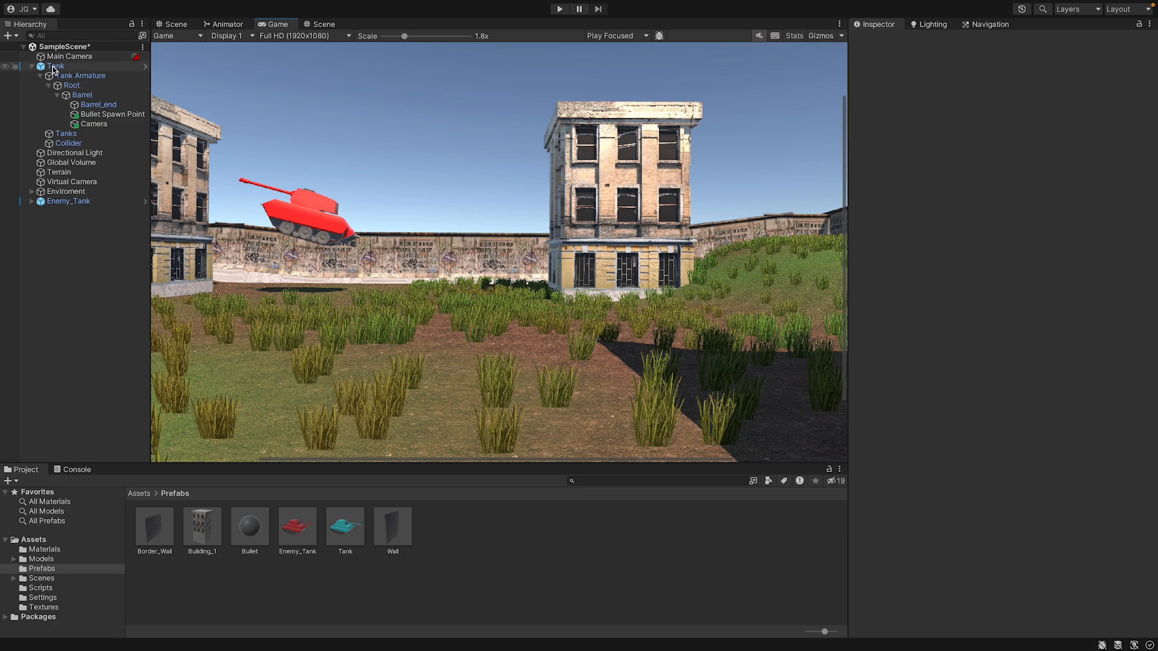
left_click(60, 200)
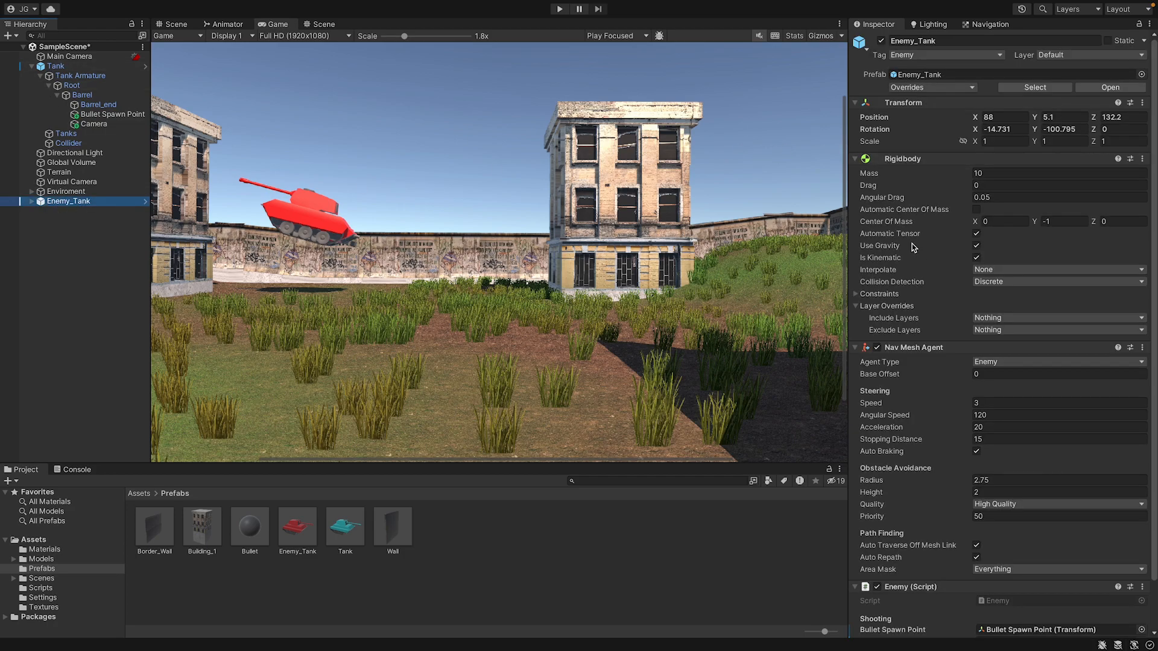
left_click(877, 587)
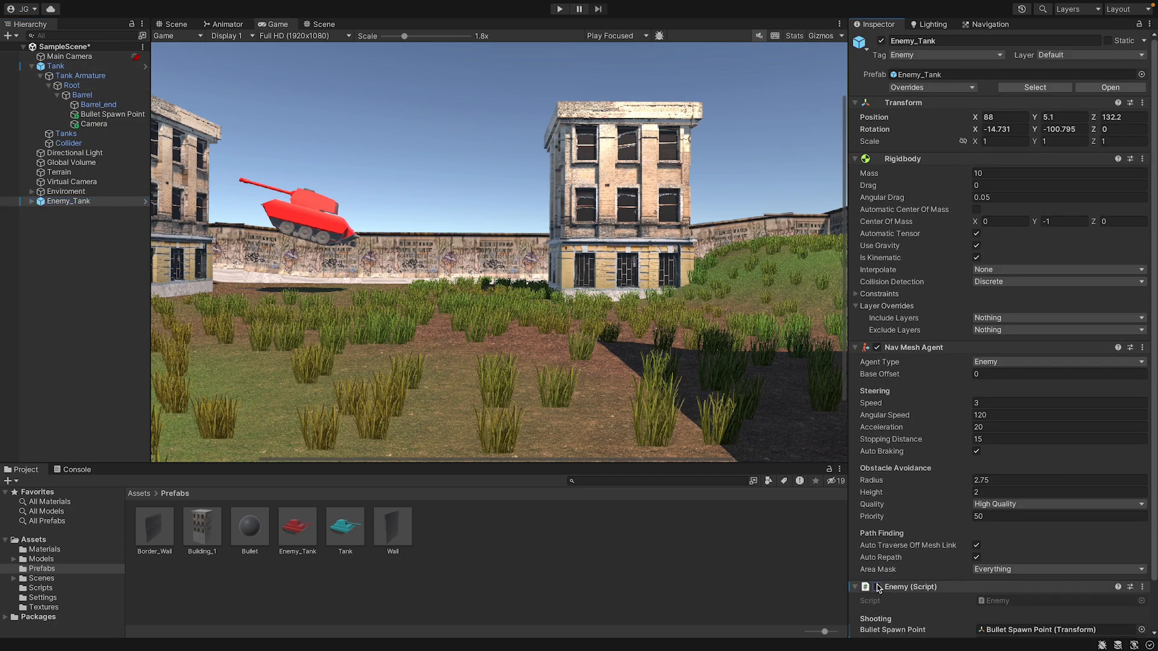
Start play mode and drive the player tank toward the stationary enemy tank while firing bullets.
left_click(559, 9)
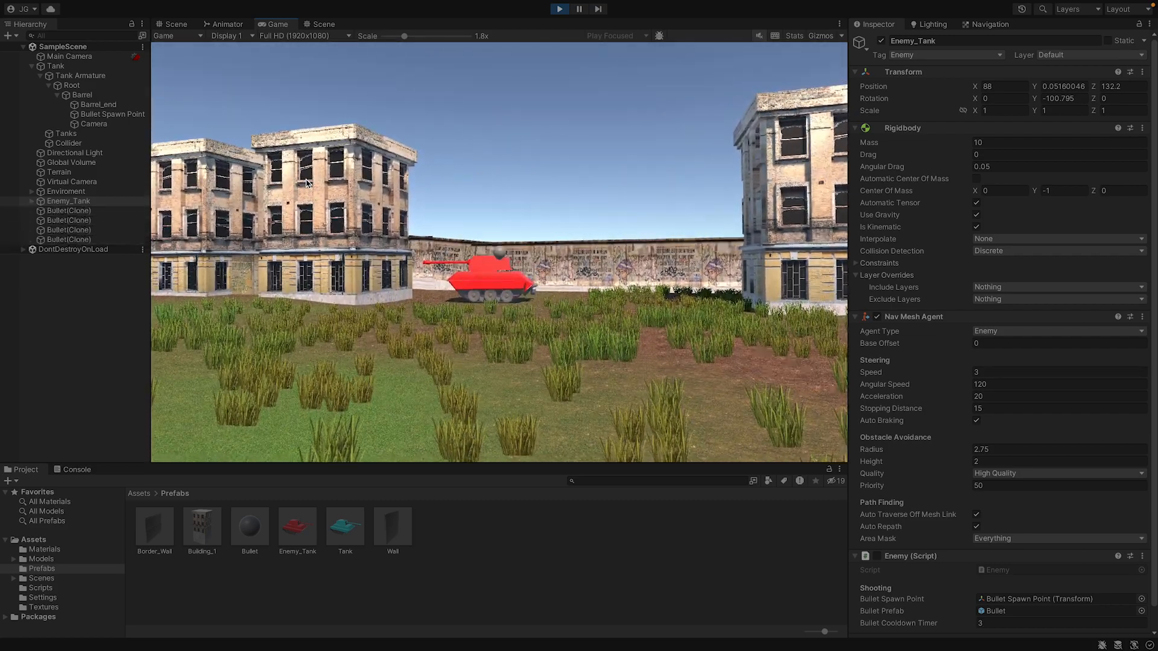
key("w")
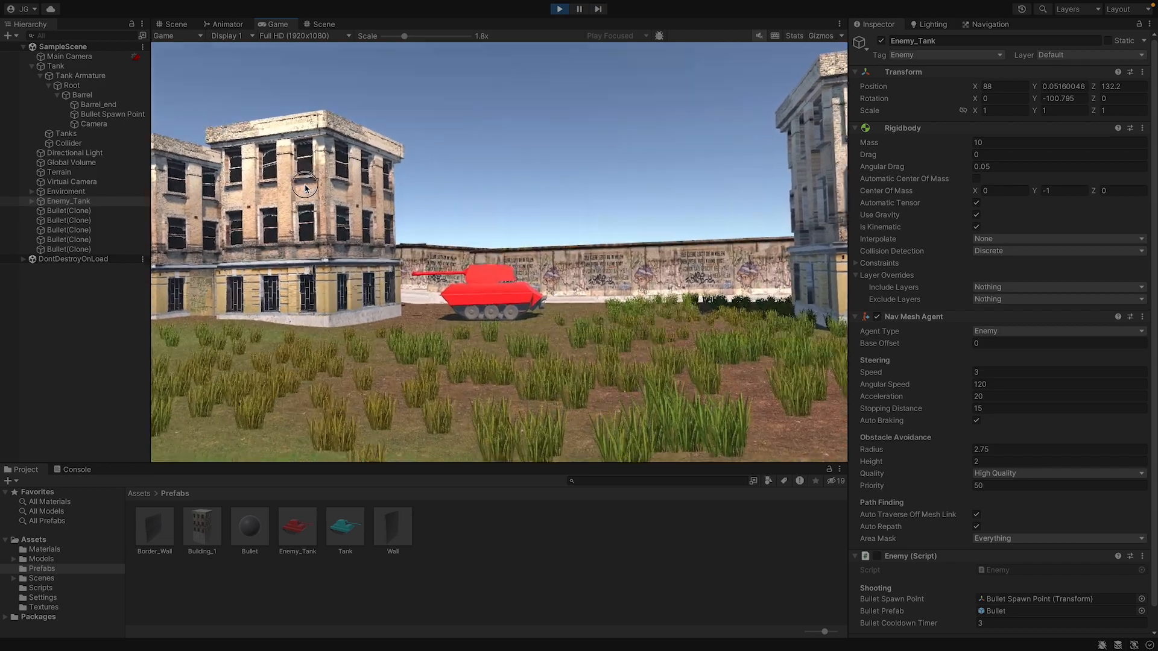
key("w")
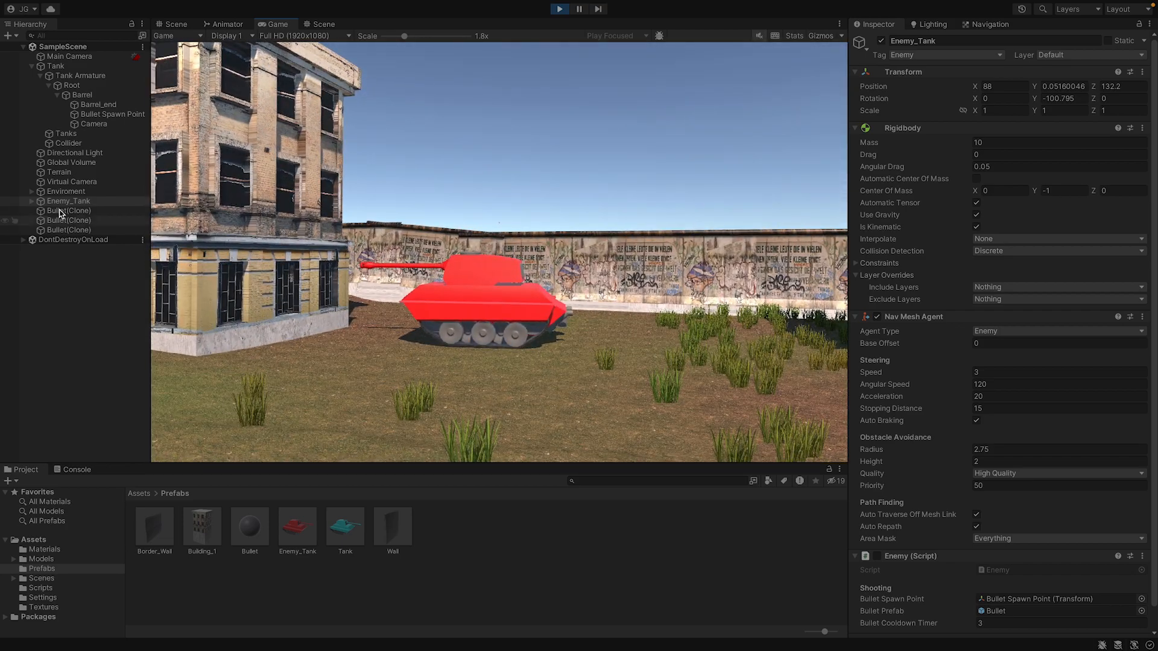
Set the tag of Enemy_Tank's Collider to Untagged.
left_click(31, 200)
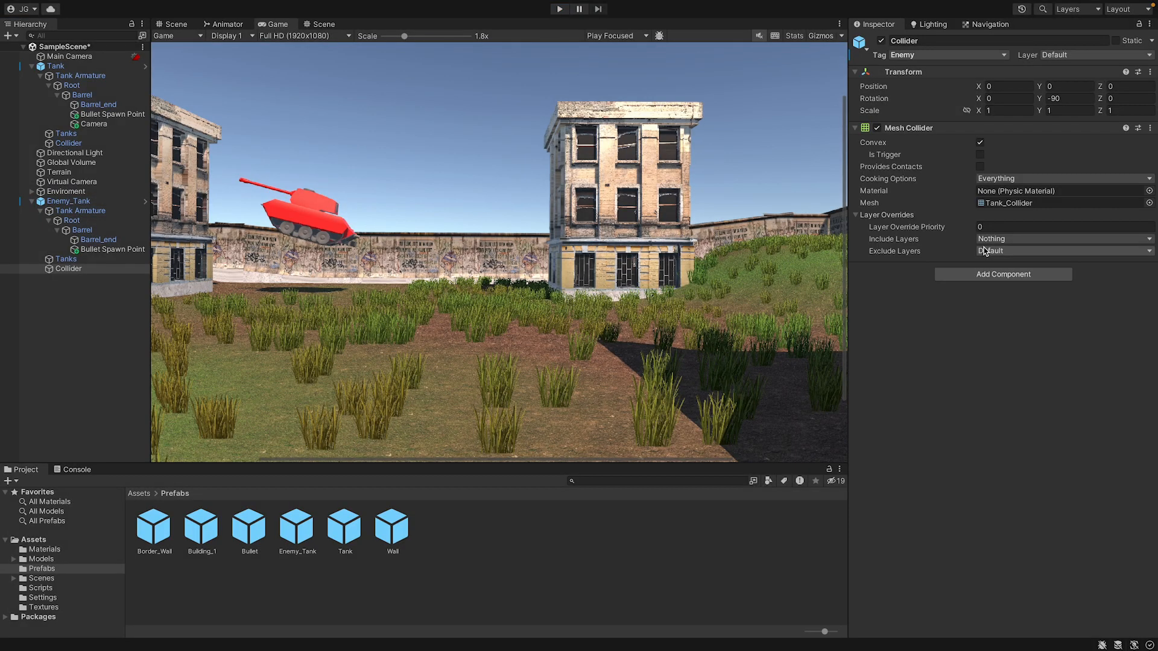
left_click(916, 55)
left_click(919, 16)
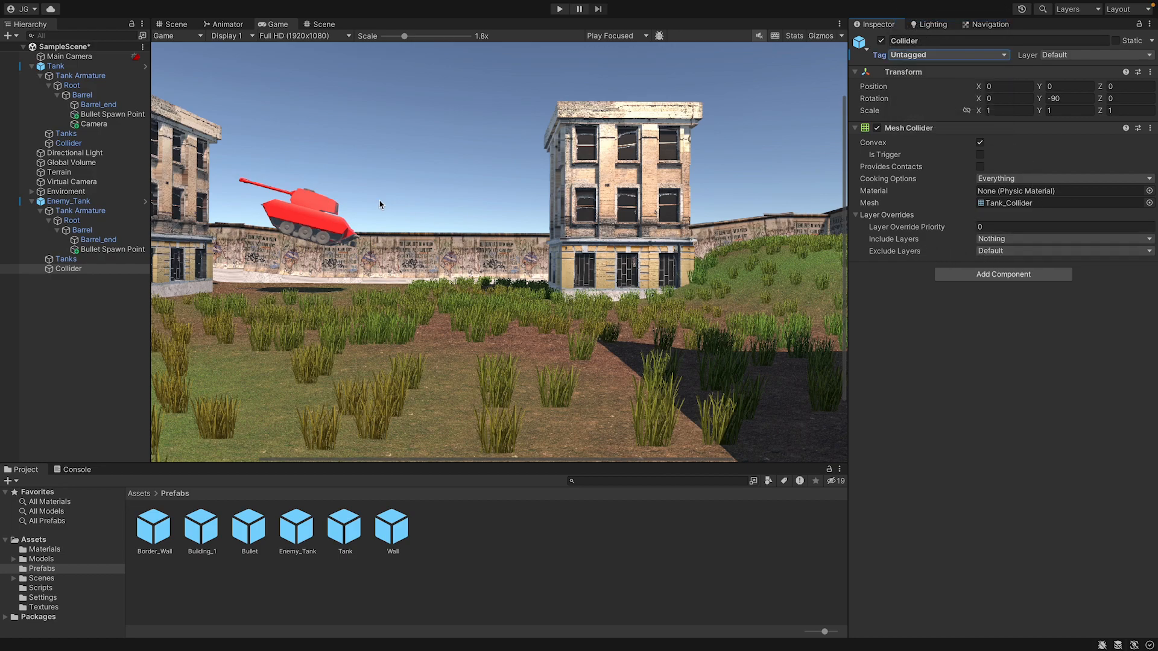
Set Exclude Layers on the enemy Collider's Mesh Collider to Nothing and save the scene.
middle_click_drag(381, 205, 641, 294)
scroll(540, 255, "up", 1)
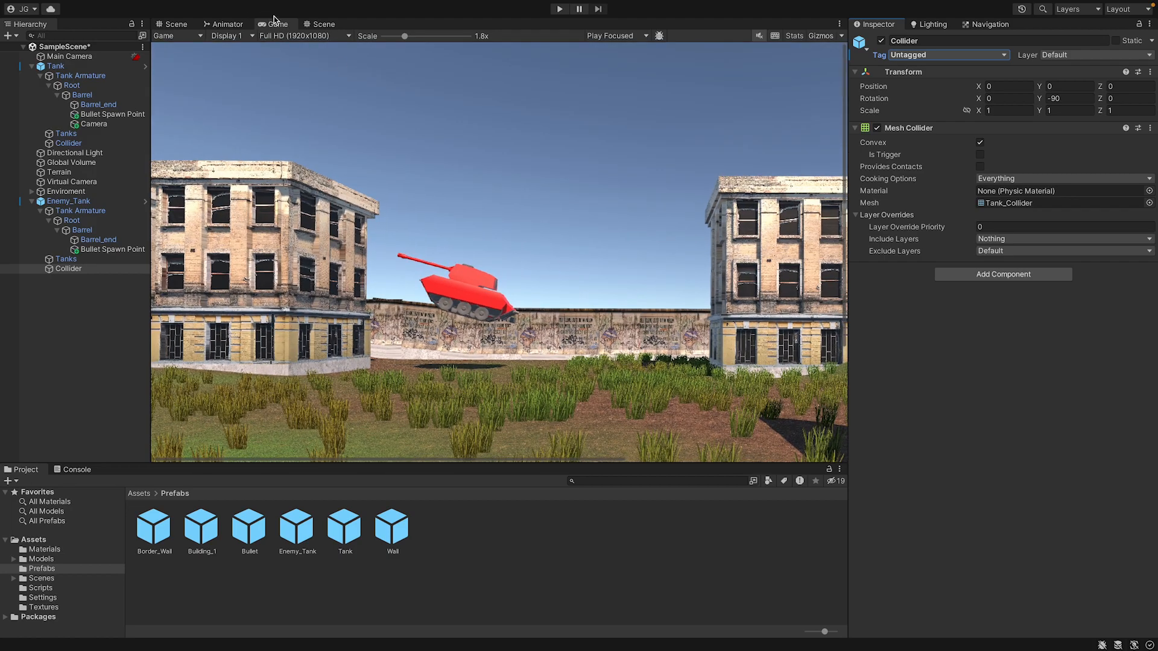
scroll(401, 151, "down", 4)
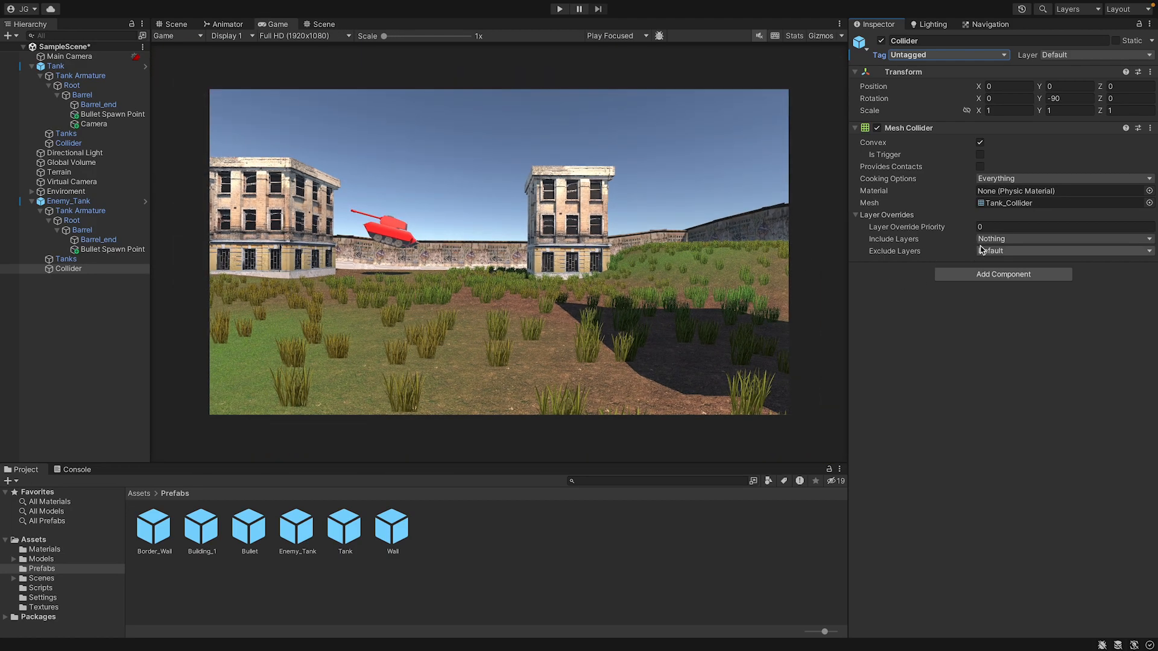
left_click(981, 249)
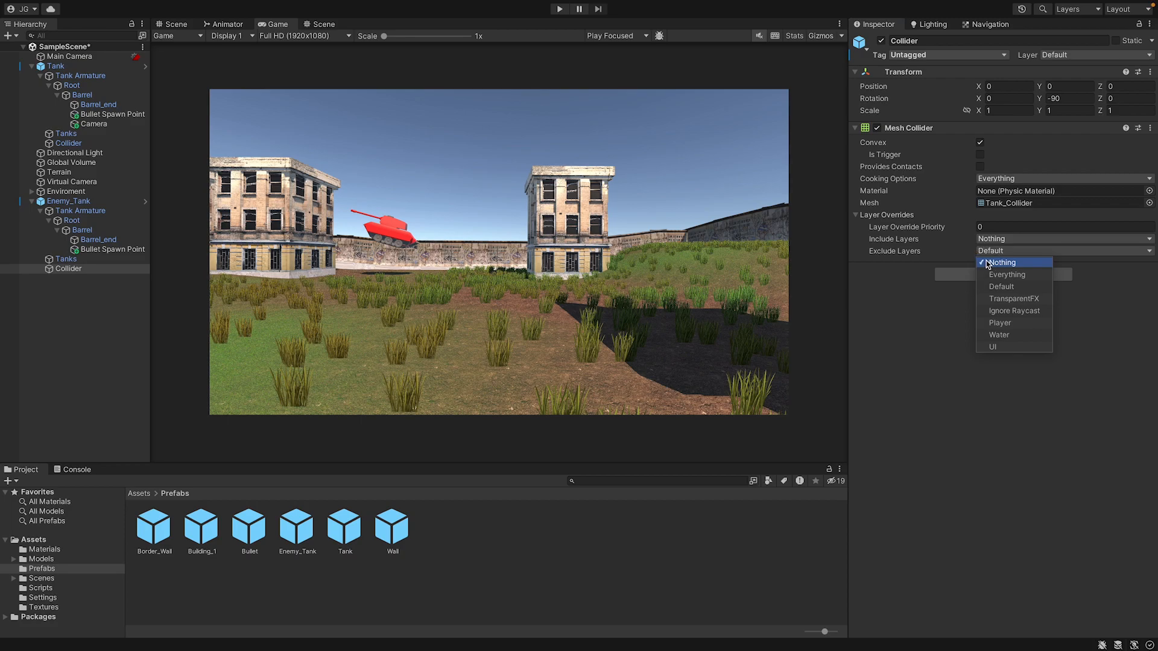
left_click(987, 262)
key("ctrl+s")
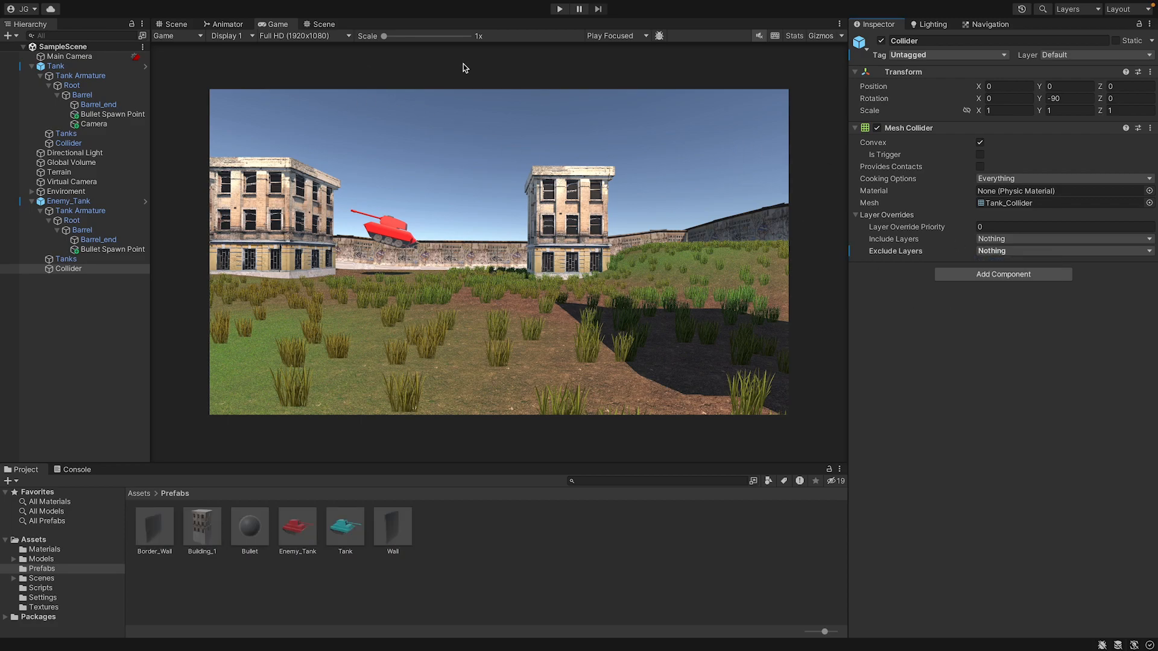
Playtest by driving the player tank and firing at the stationary enemy tank, and stop play mode.
left_click(561, 8)
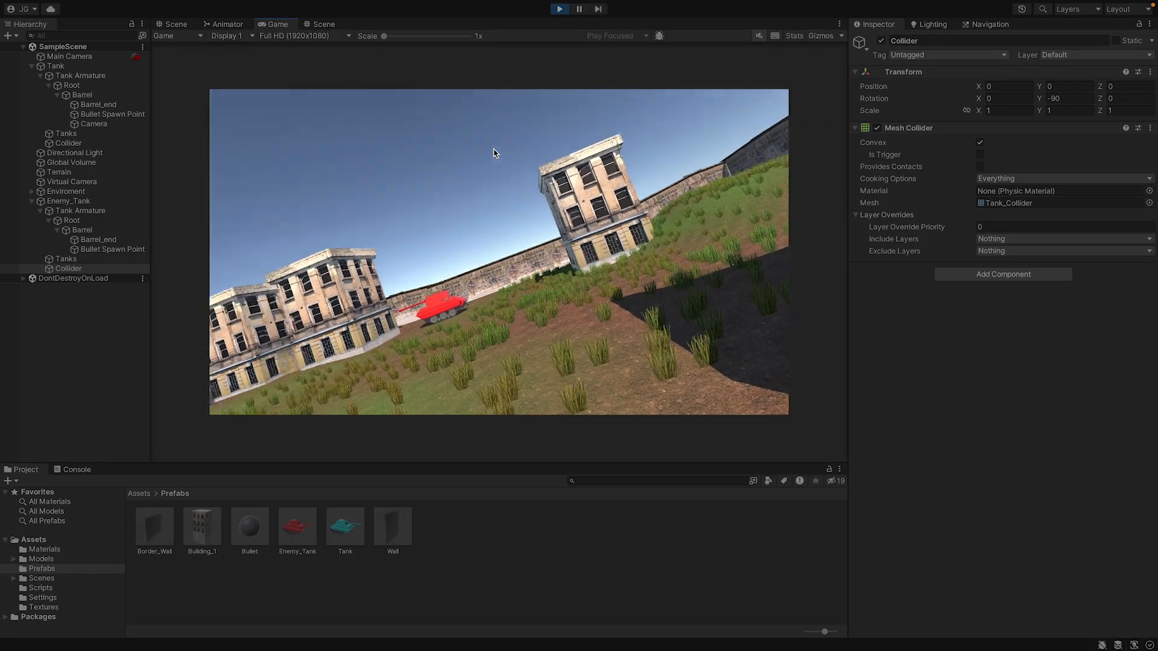
left_click(491, 154)
left_click(489, 156)
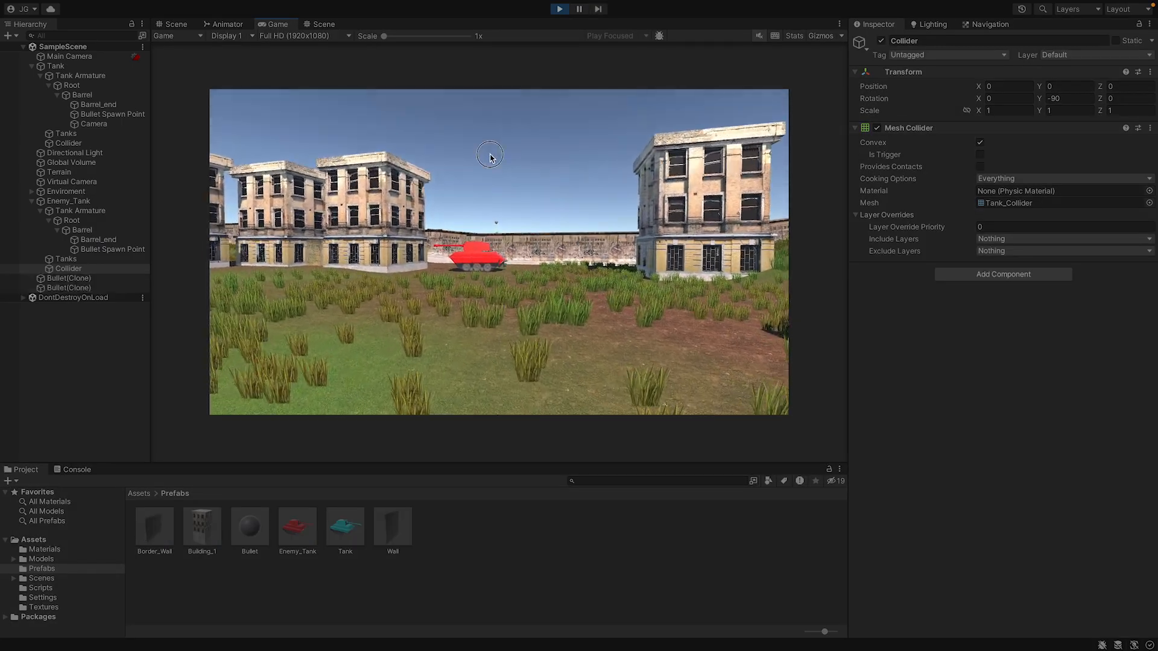
key("w")
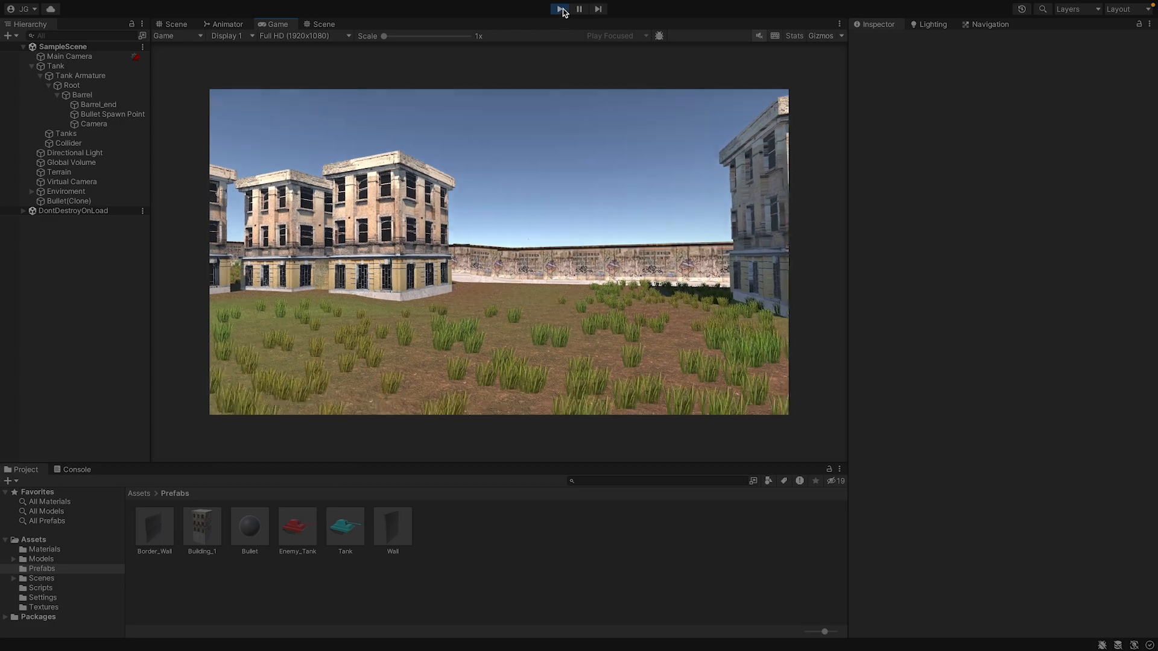
left_click(561, 10)
Re-enable the Enemy script on Enemy_Tank and playtest twice with the enemy active, stopping play mode after each run.
left_click(109, 202)
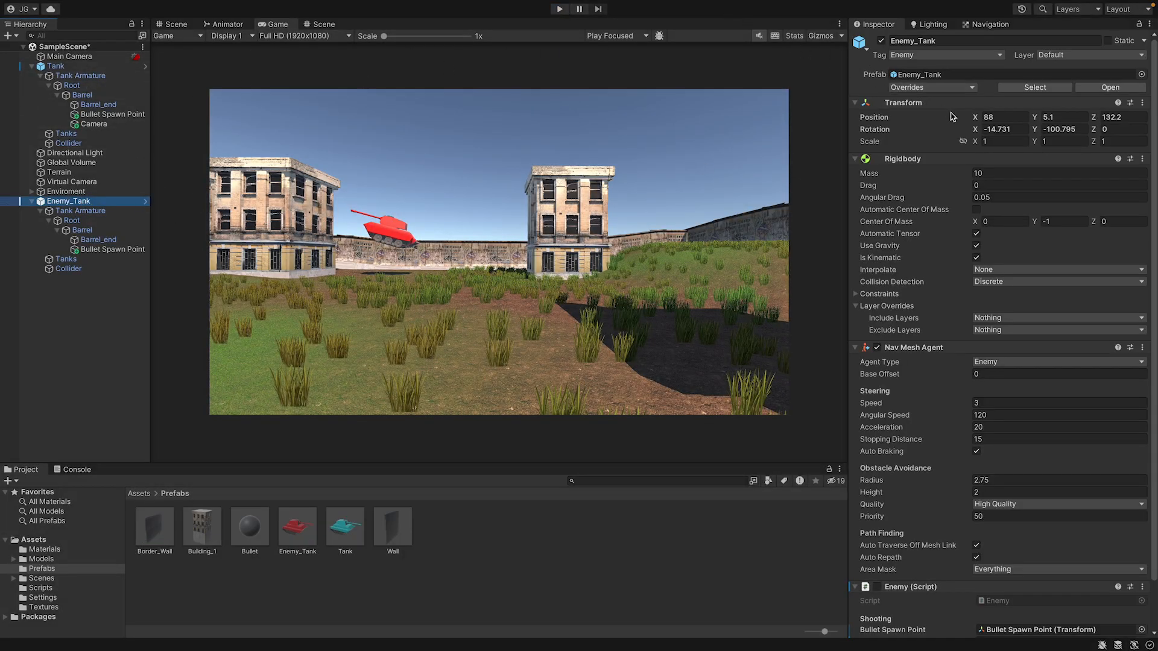
left_click(876, 588)
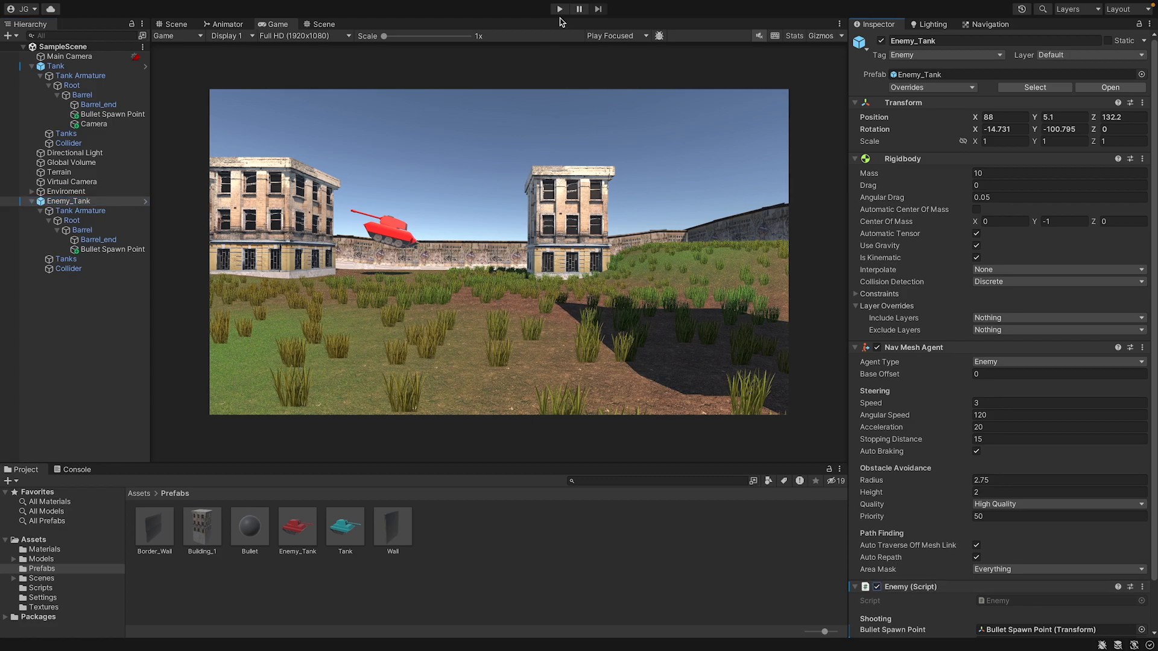
left_click(559, 10)
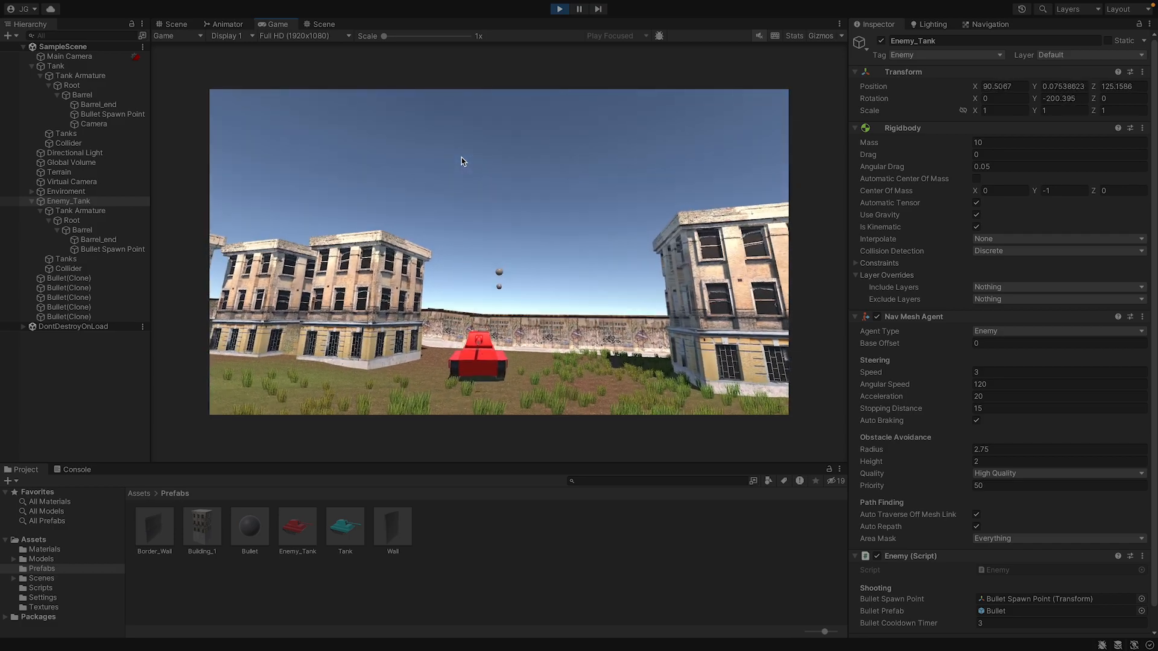
left_click(558, 10)
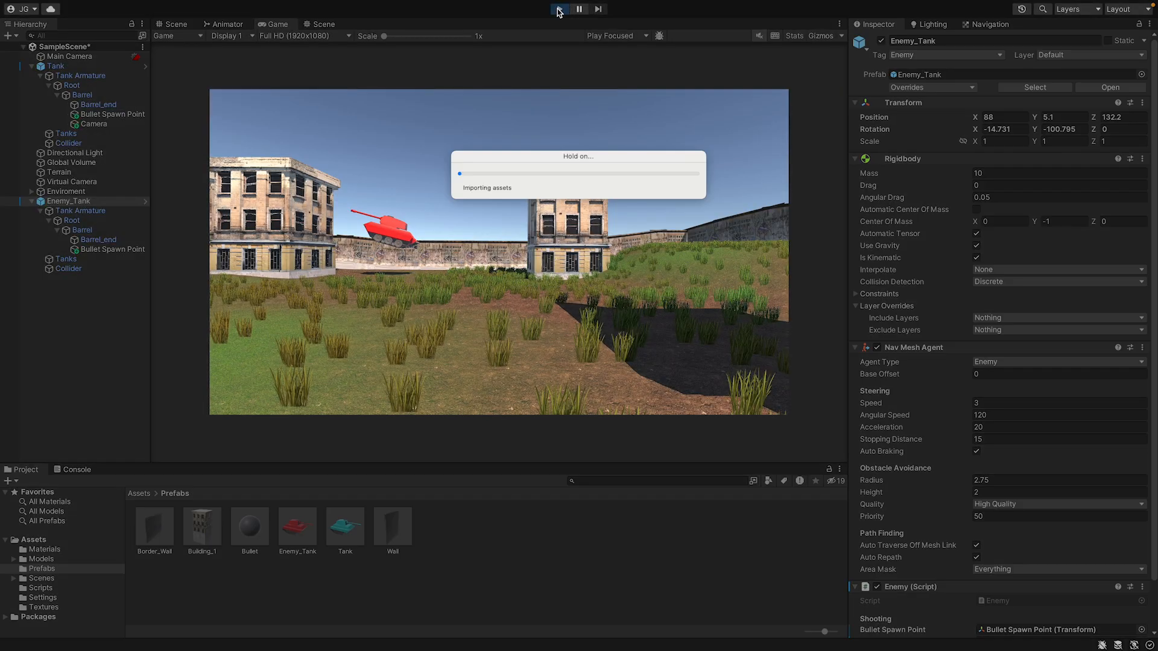
left_click(558, 10)
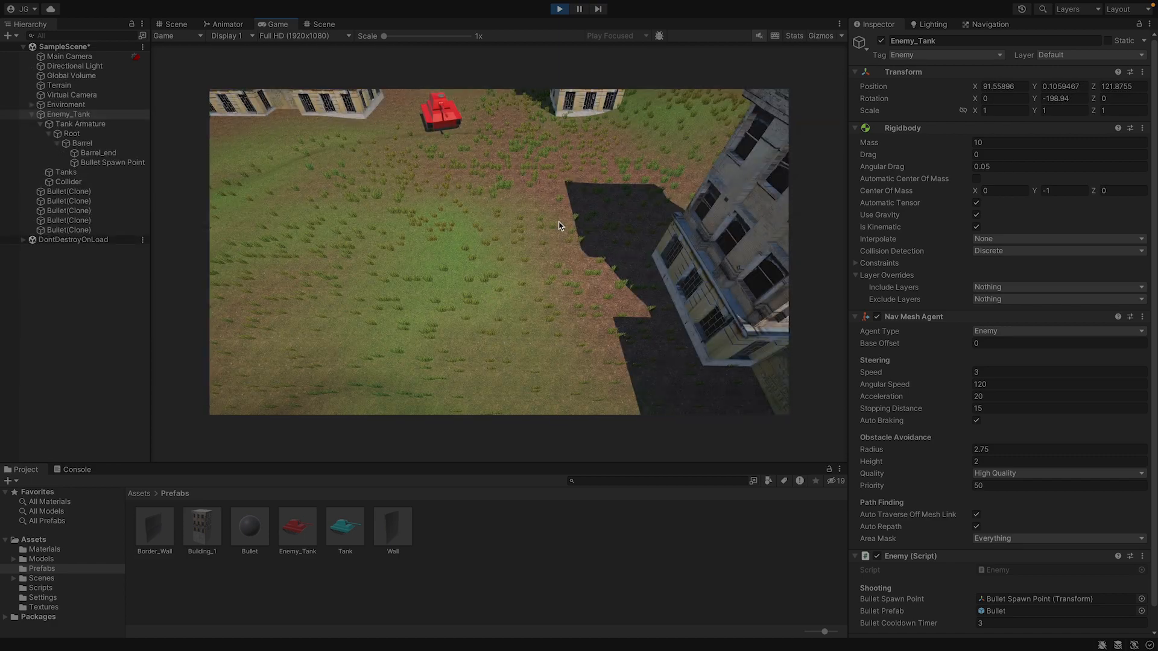
left_click(559, 10)
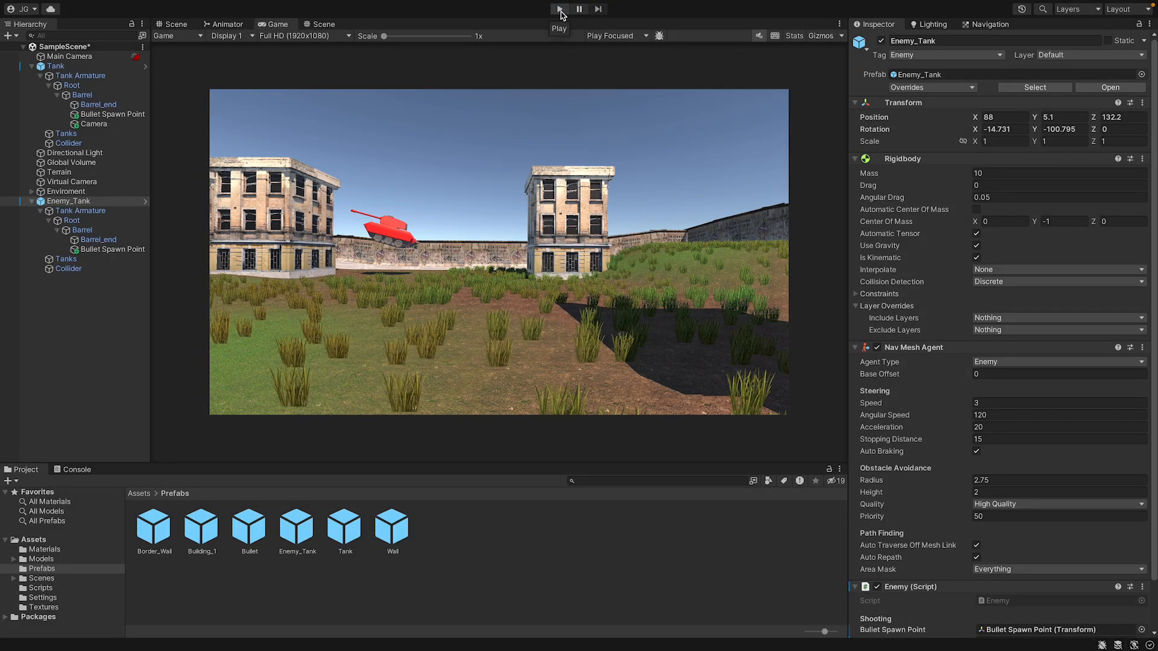
Playtest once more, shooting the moving enemy tank from the barrel camera's view, and stop play mode.
left_click(560, 10)
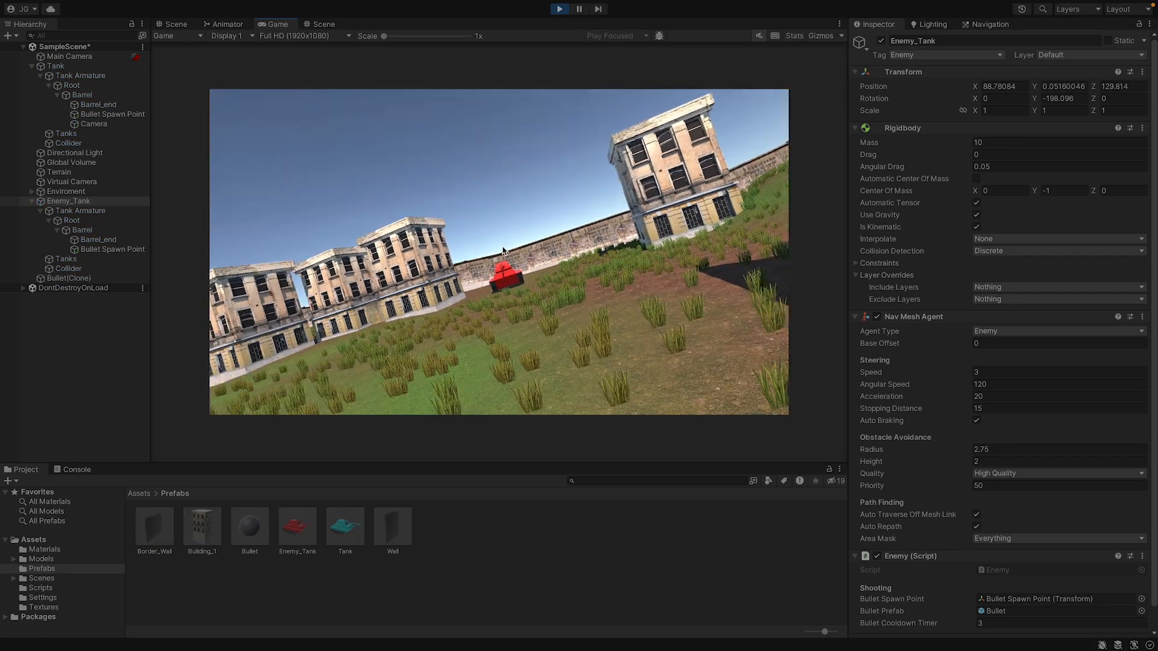
left_click(473, 284)
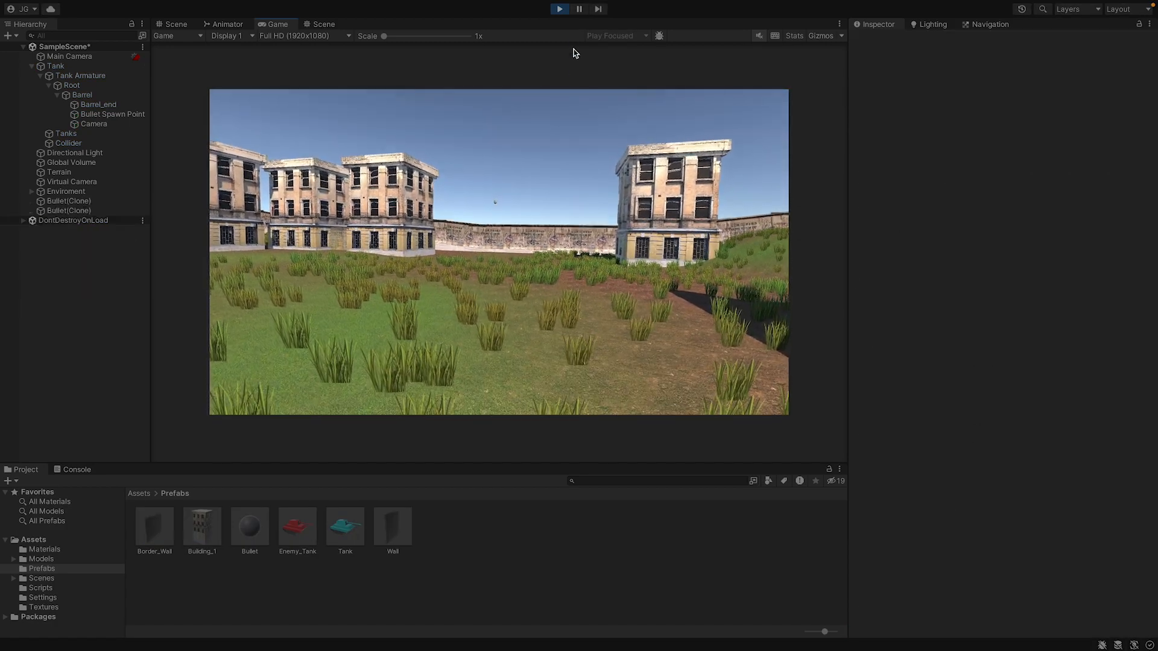
left_click(559, 9)
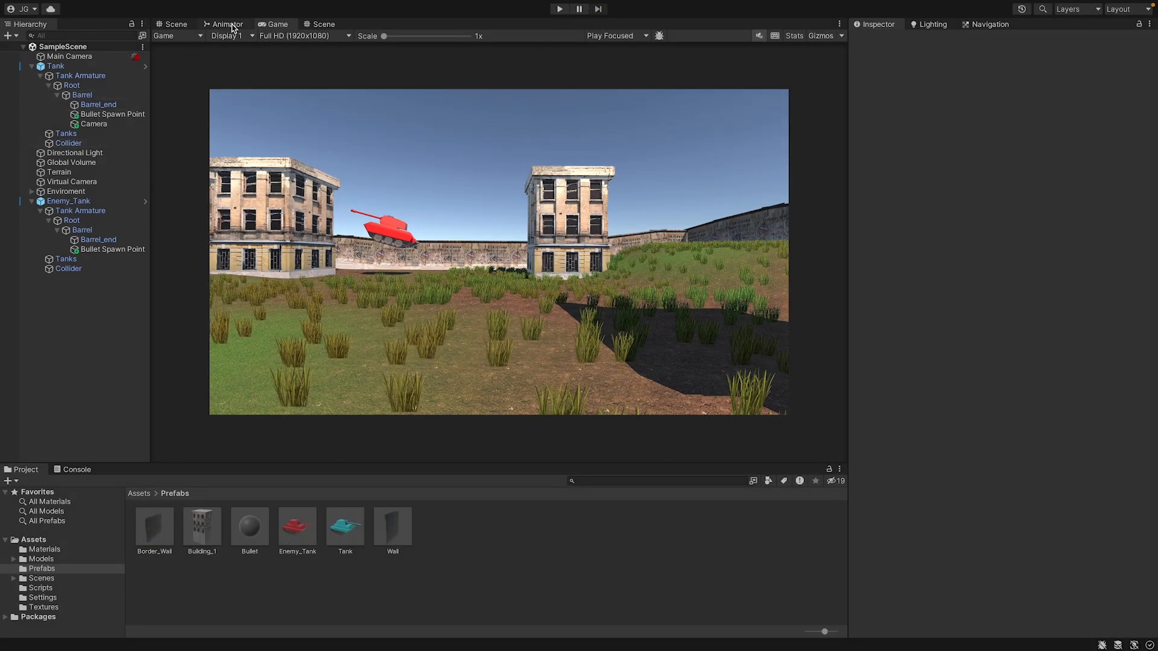
Open the Enemy script attached to Enemy_Tank in Visual Studio Code.
left_click(68, 201)
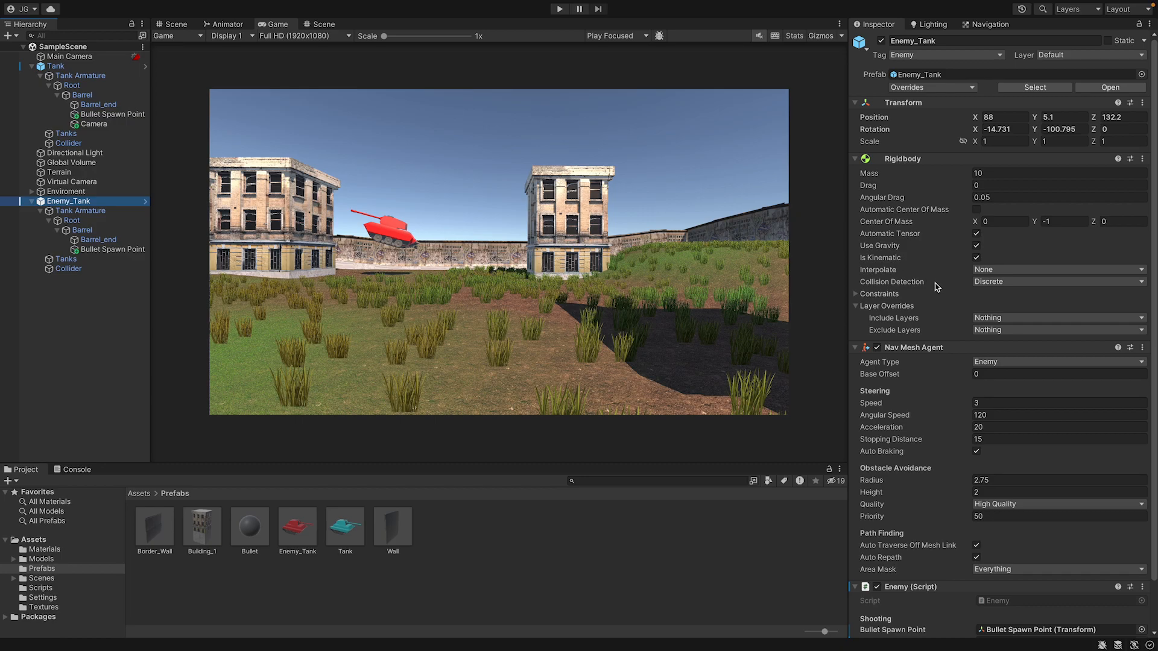
scroll(948, 383, "down", 2)
double_click(1002, 547)
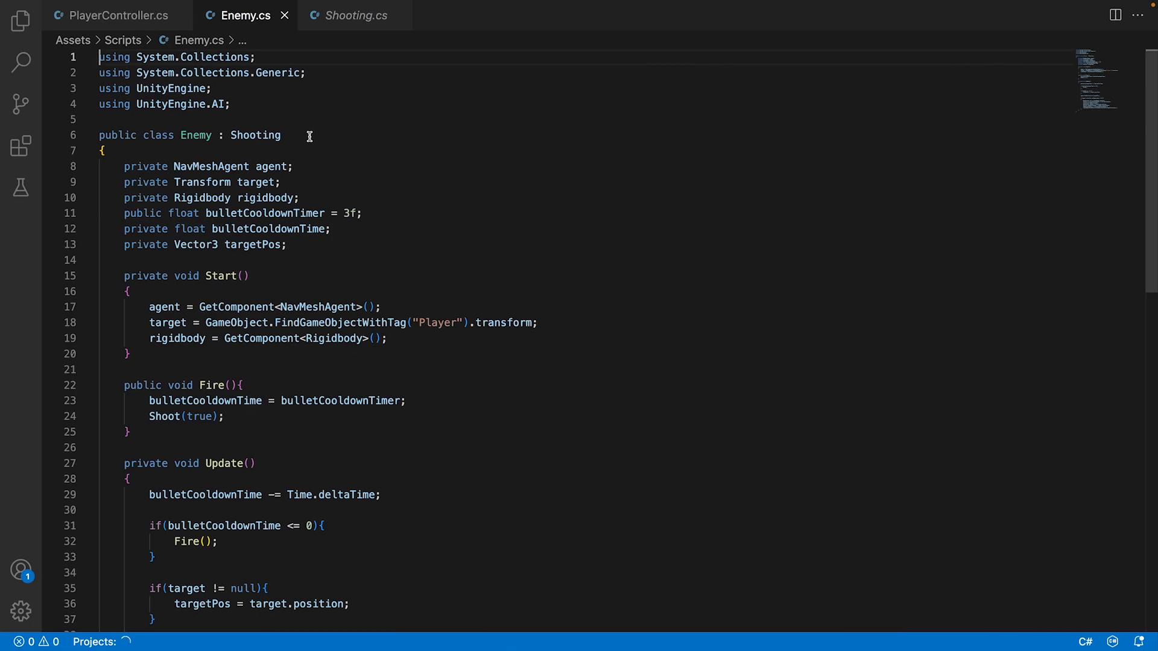
Declare public float shootRange = 5f as the first field of the Enemy class and save the script.
left_click(304, 147)
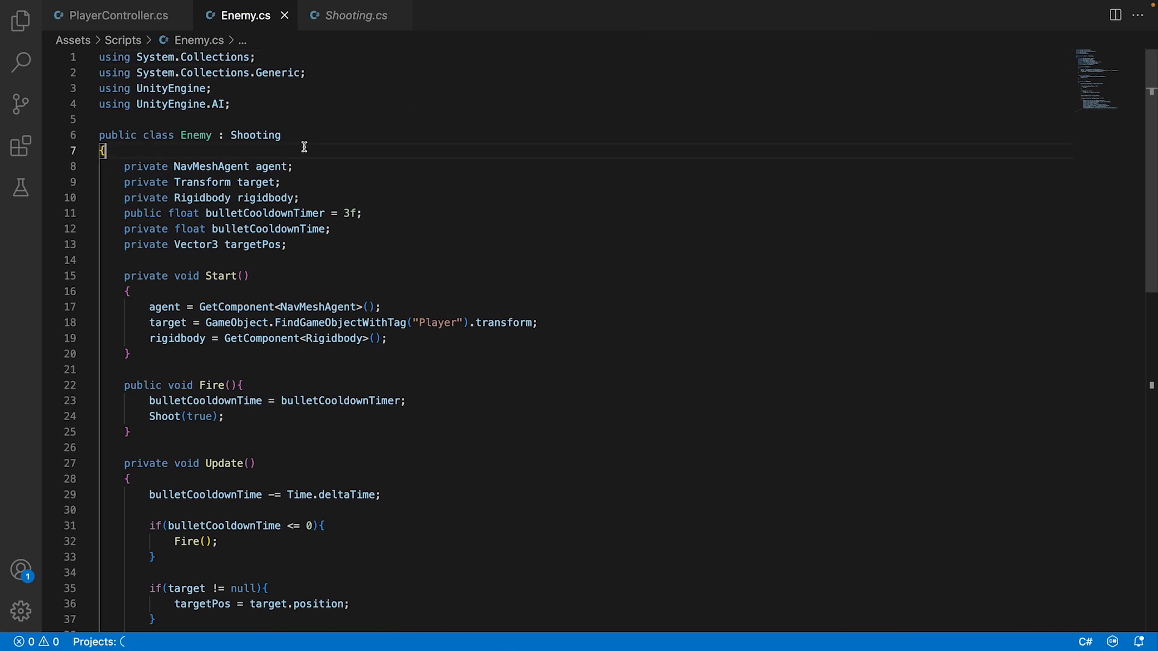
key("Return")
type("private")
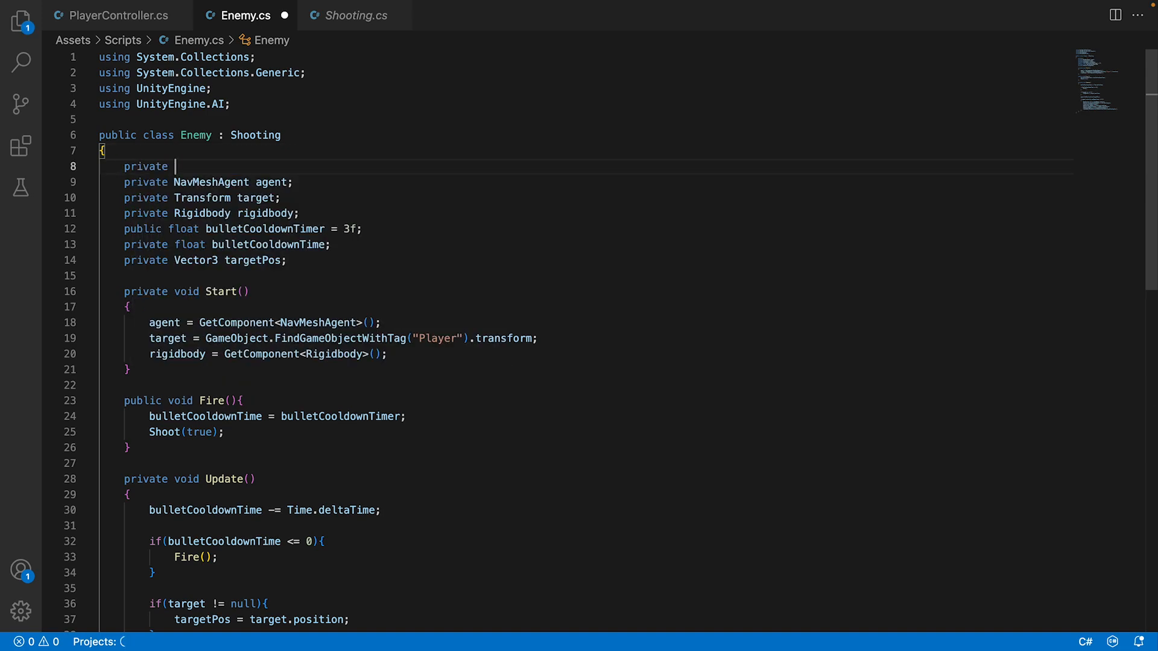
key("BackSpace")
key("BackSpace")
key("BackSpace")
key("BackSpace")
key("BackSpace")
key("BackSpace")
key("BackSpace")
type("ublic float shoot")
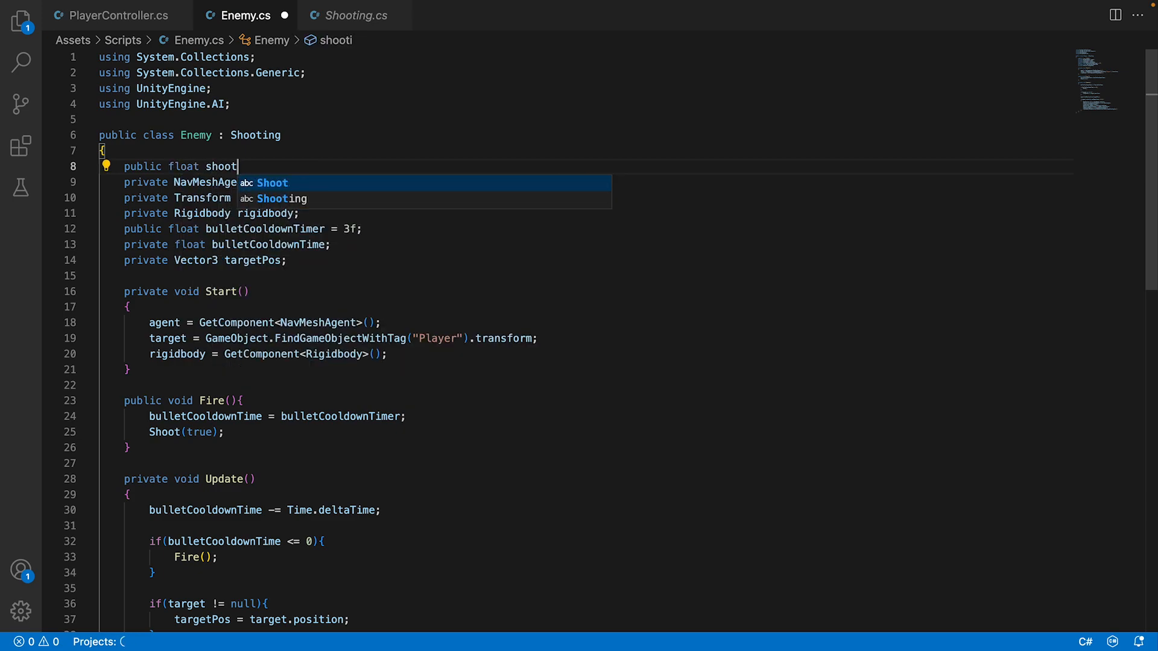
type("Range = 5f;")
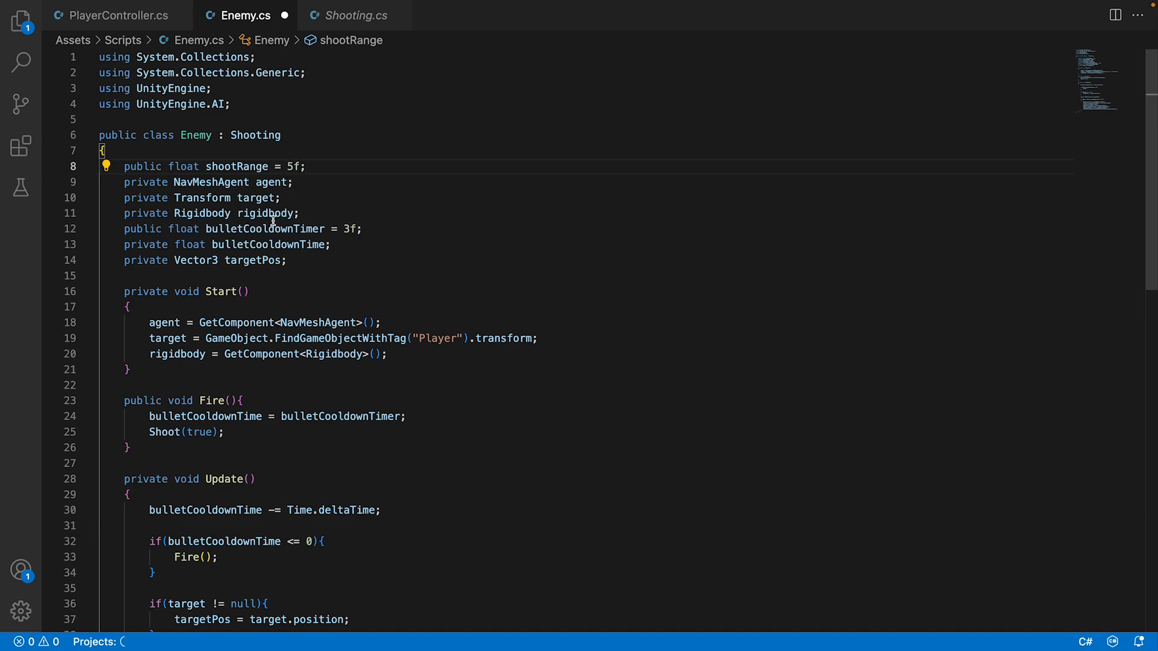
key("super+s")
Start an if statement with a Vector3 condition in Fire(), between the cooldown reset and the Shoot(true) call.
scroll(219, 367, "down", 2)
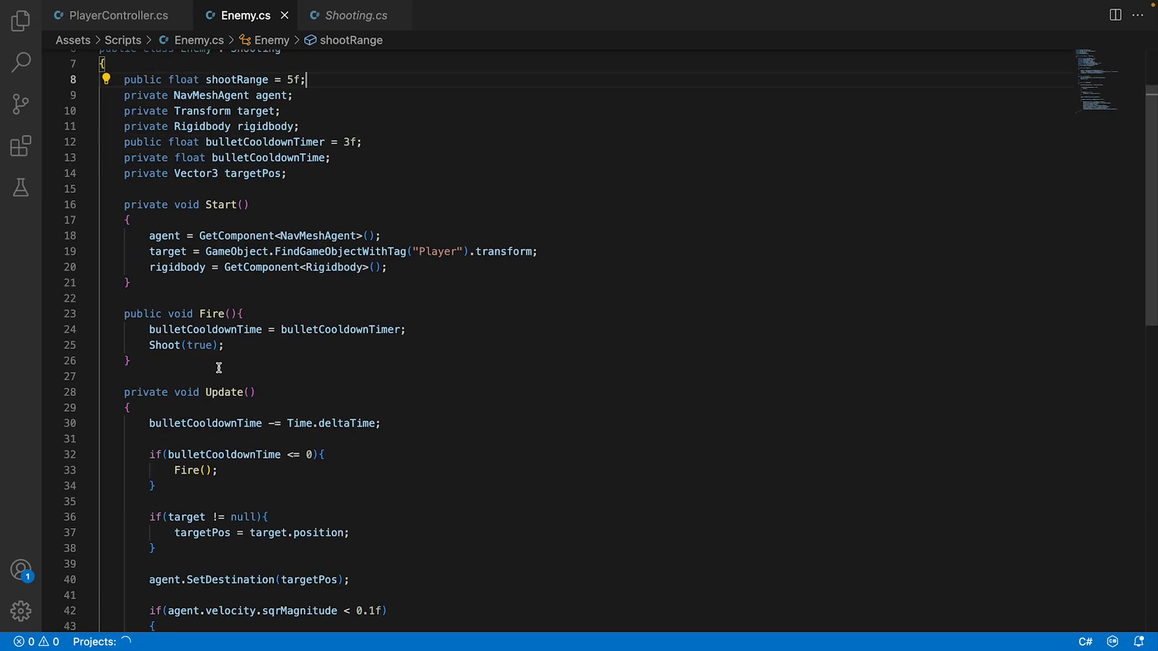
left_click(174, 409)
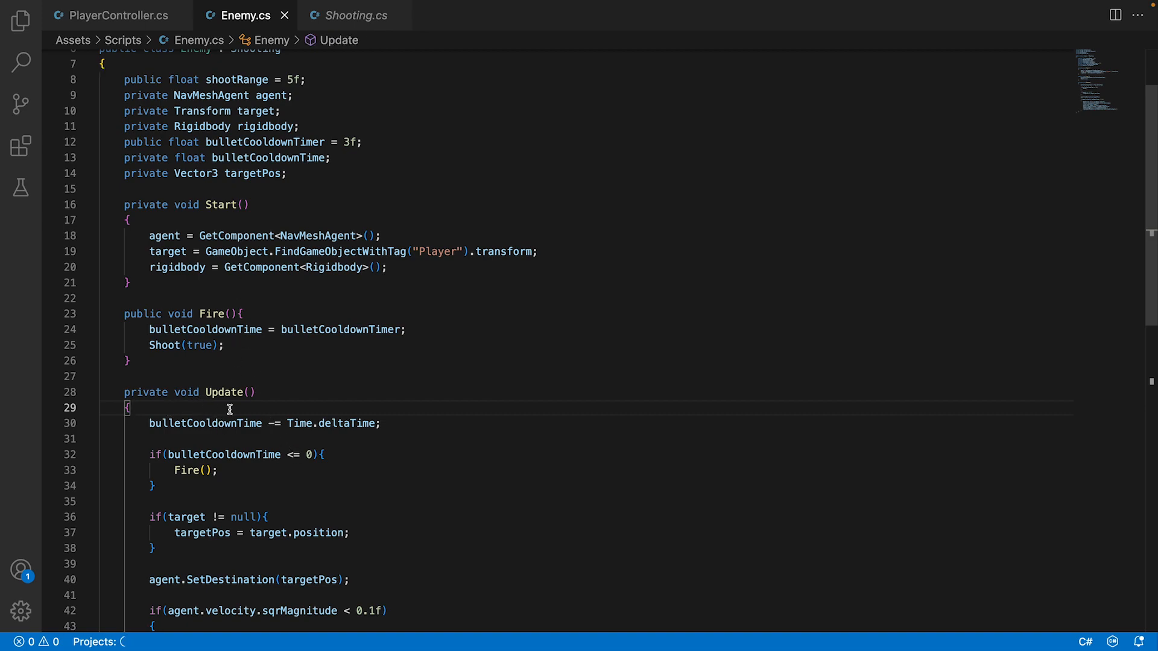
left_click(314, 453)
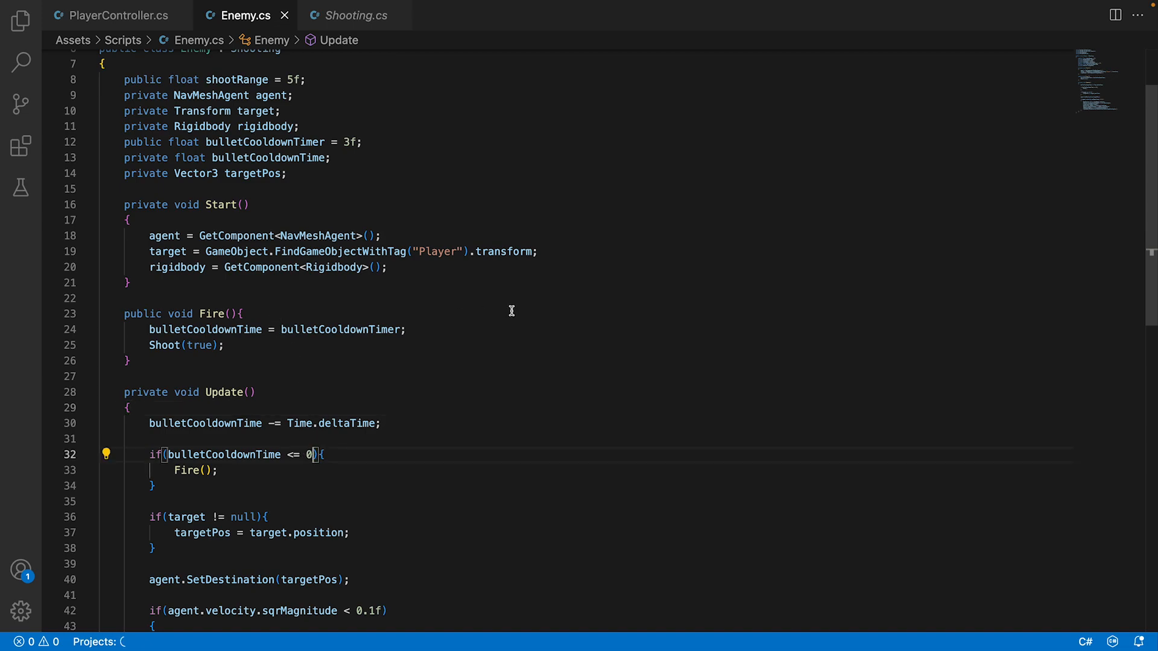
left_click(484, 326)
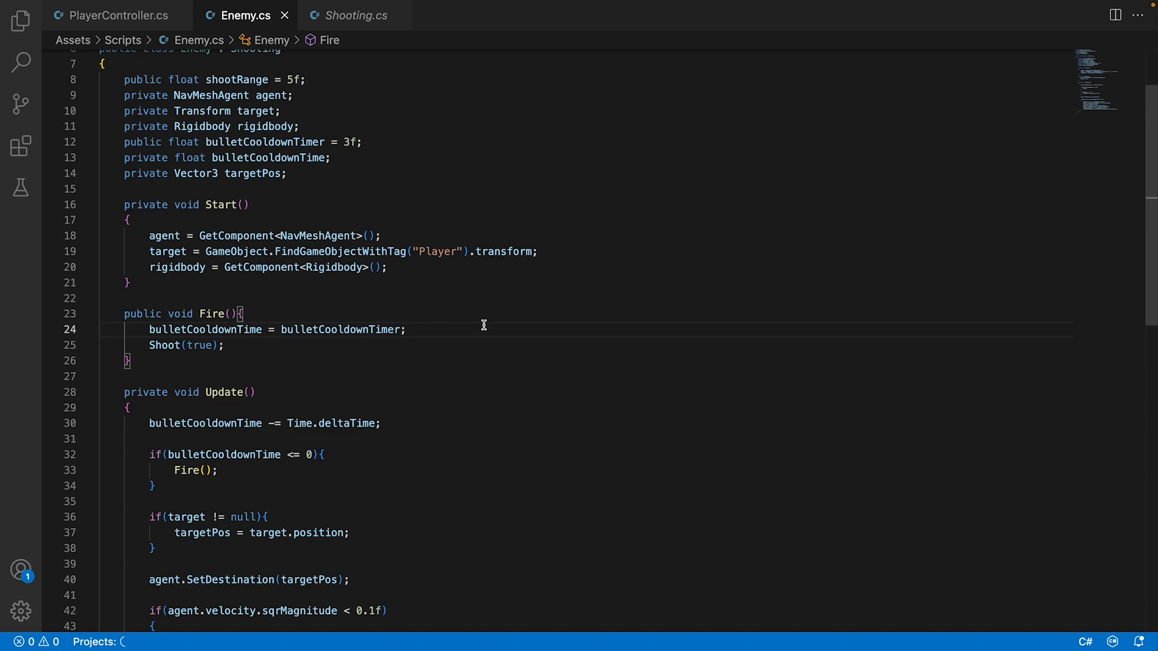
key("Return")
type("if(")
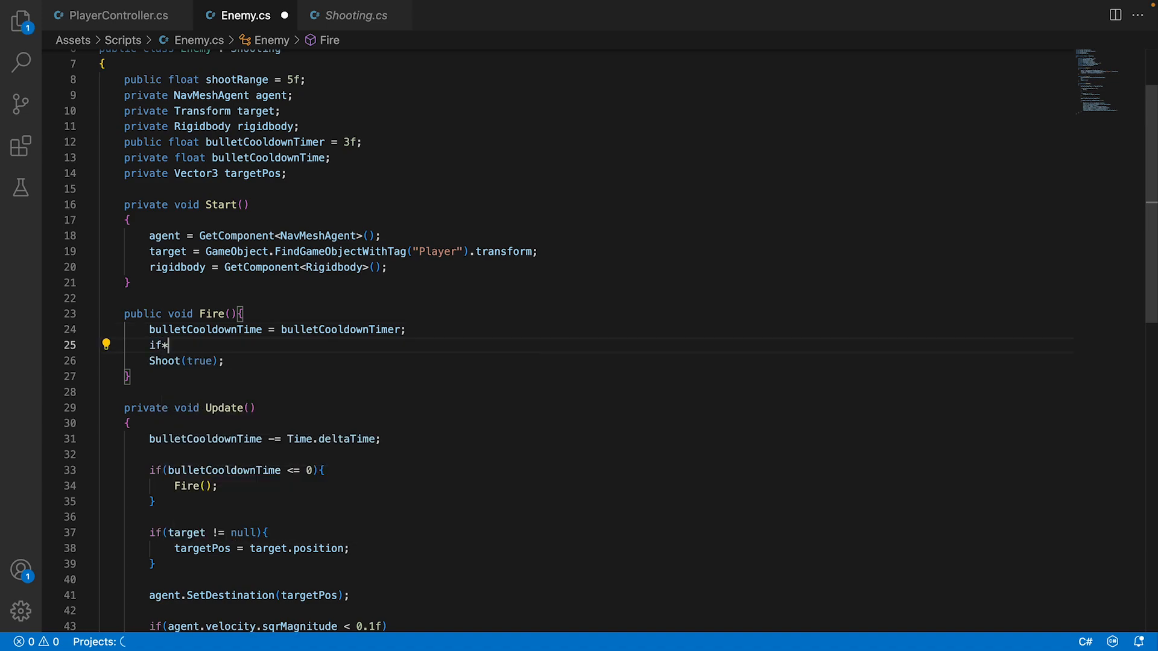
key("BackSpace")
key("BackSpace")
type("(sh")
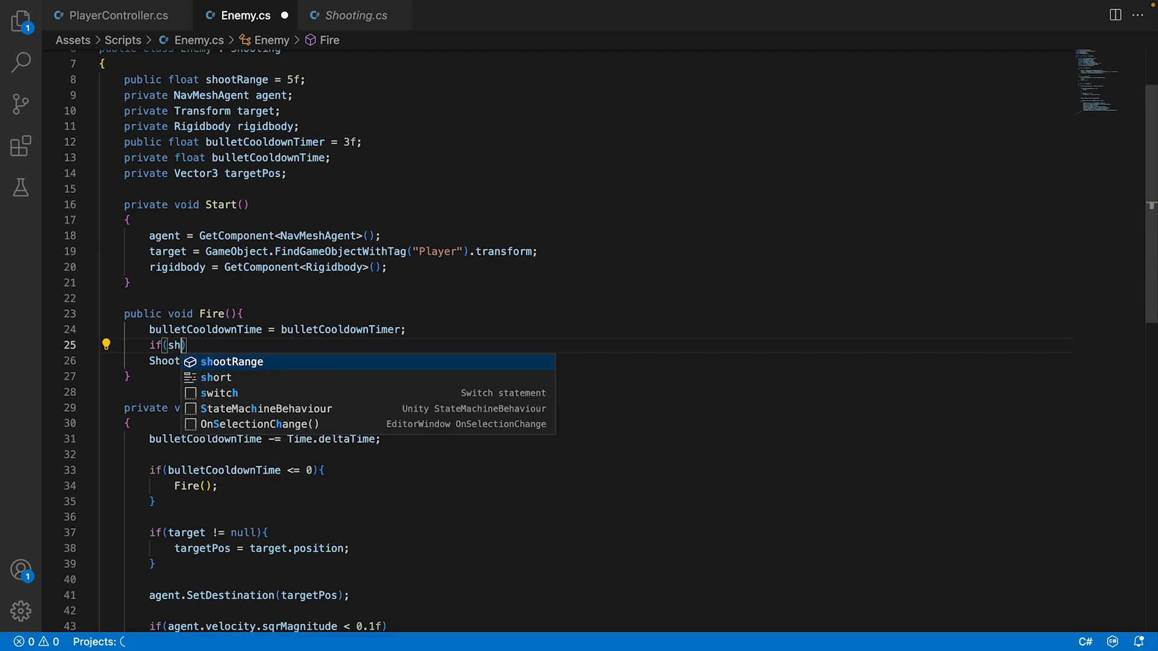
key("BackSpace")
type("trVec")
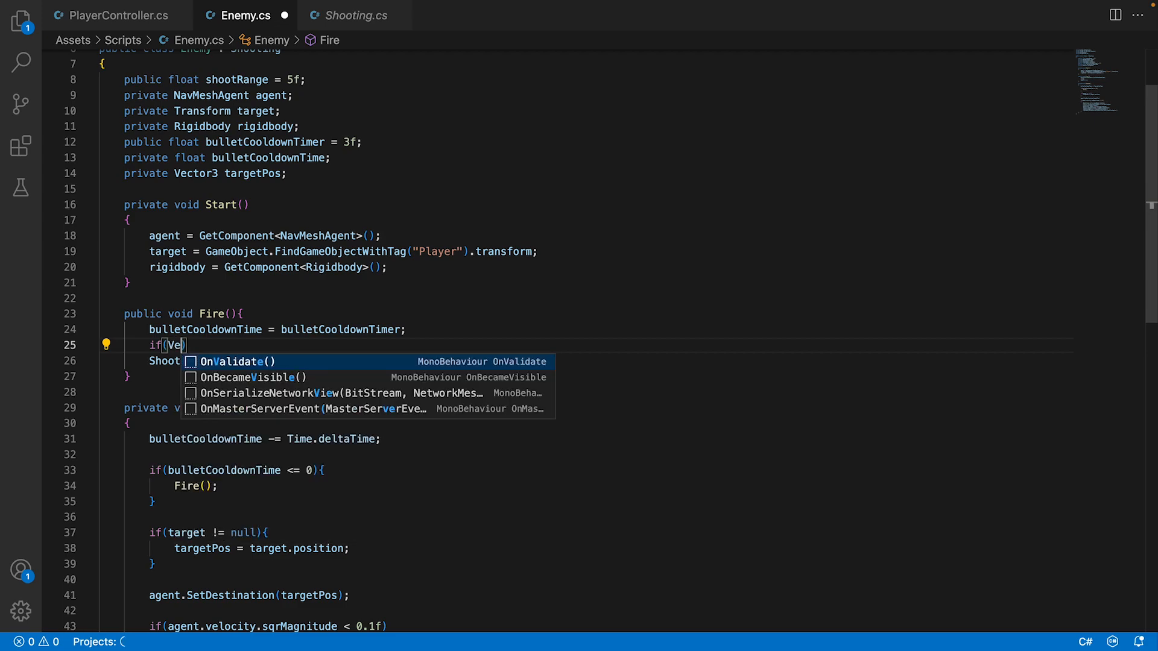
type("tor3.")
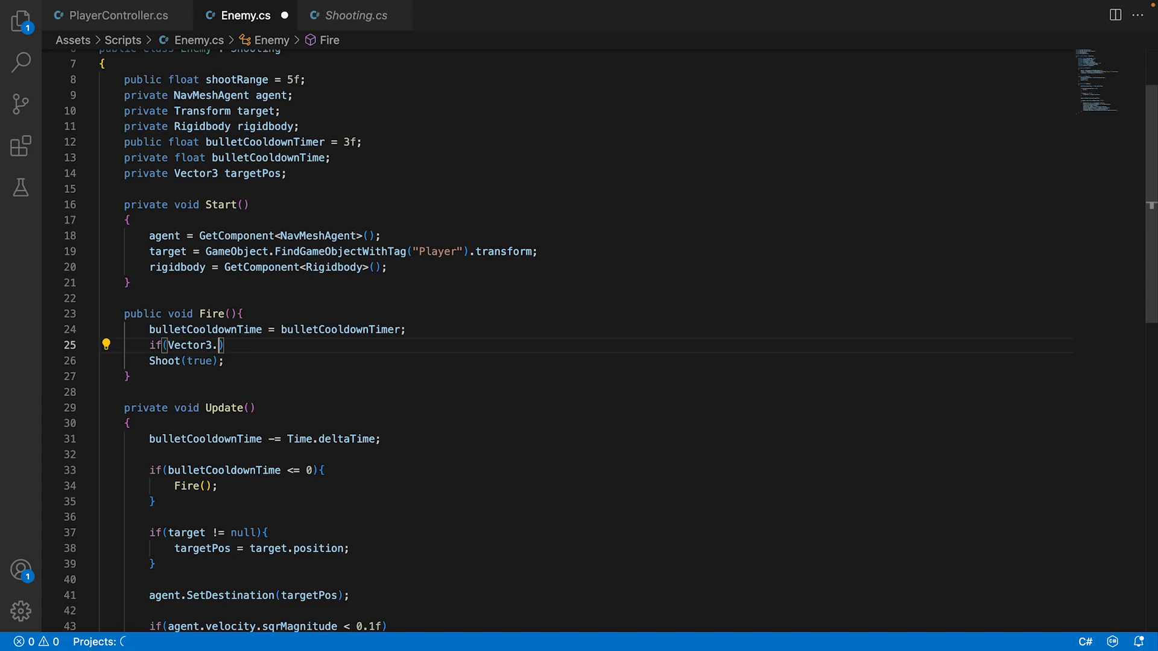
type("Distance(")
type("trans")
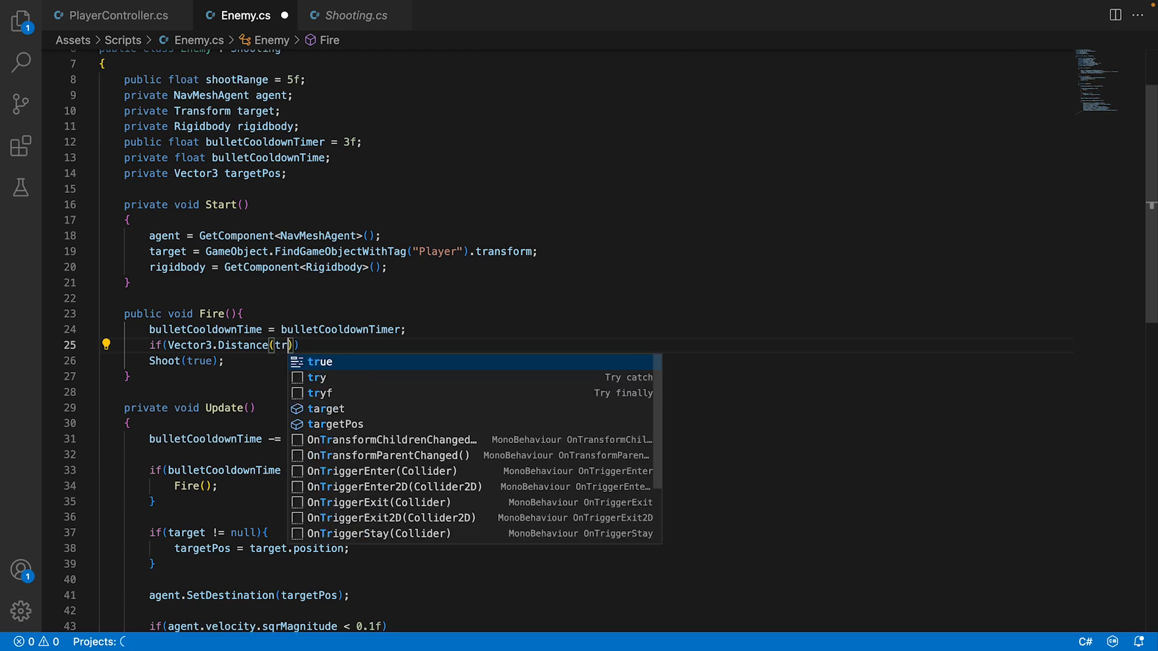
type("form.pos")
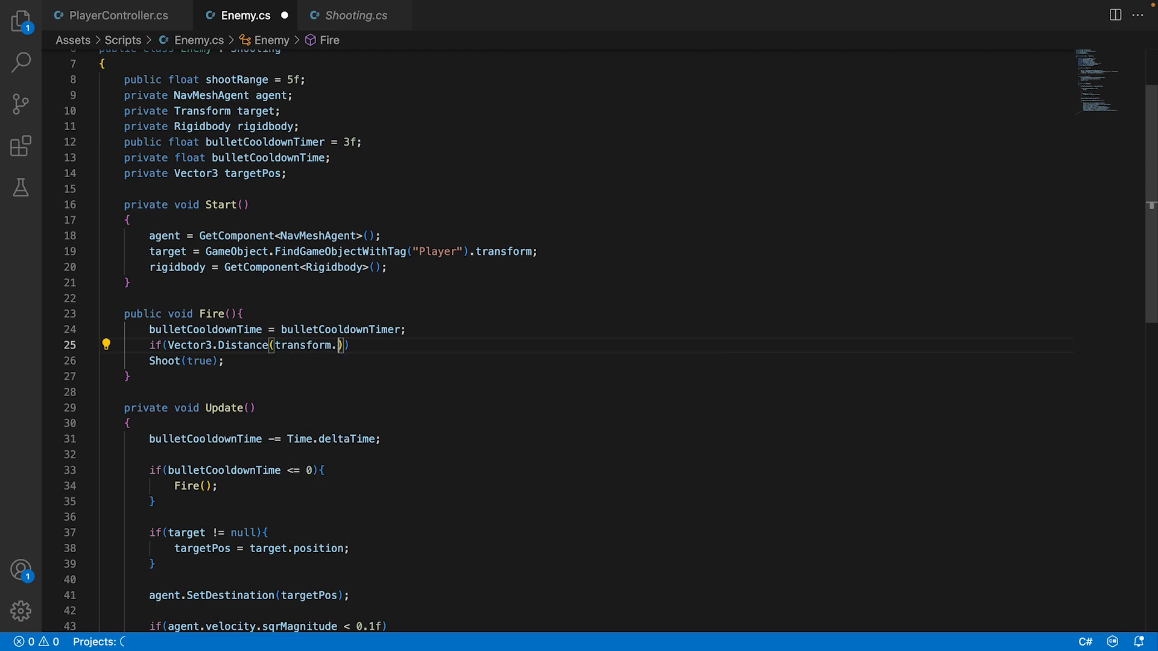
type("itiko")
type("on,")
type(" t")
type("arget.po")
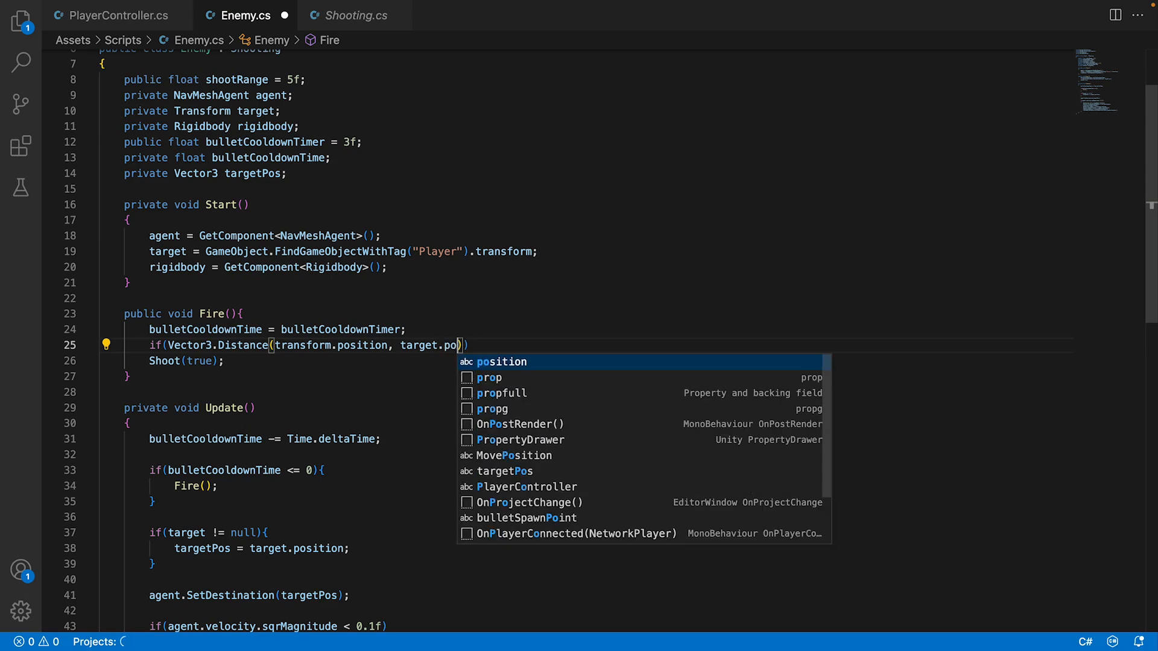
Complete the if condition in Fire() as Vector3.Distance(transform.position, target.position) <= shootRange.
key("Tab")
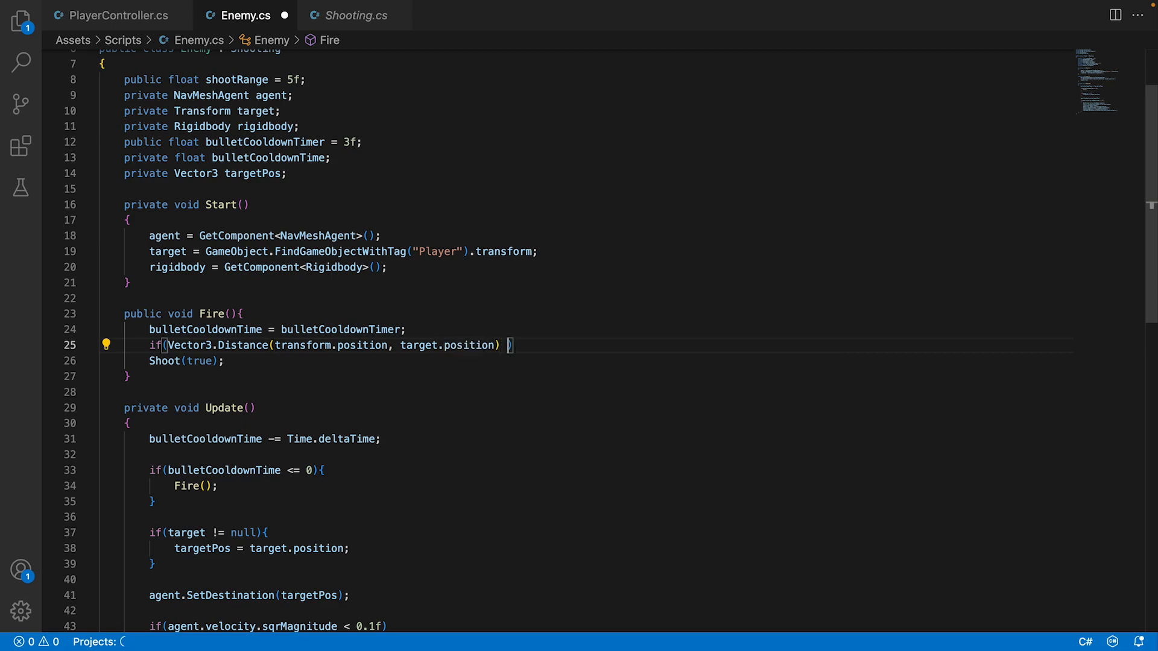
type(") <= sh")
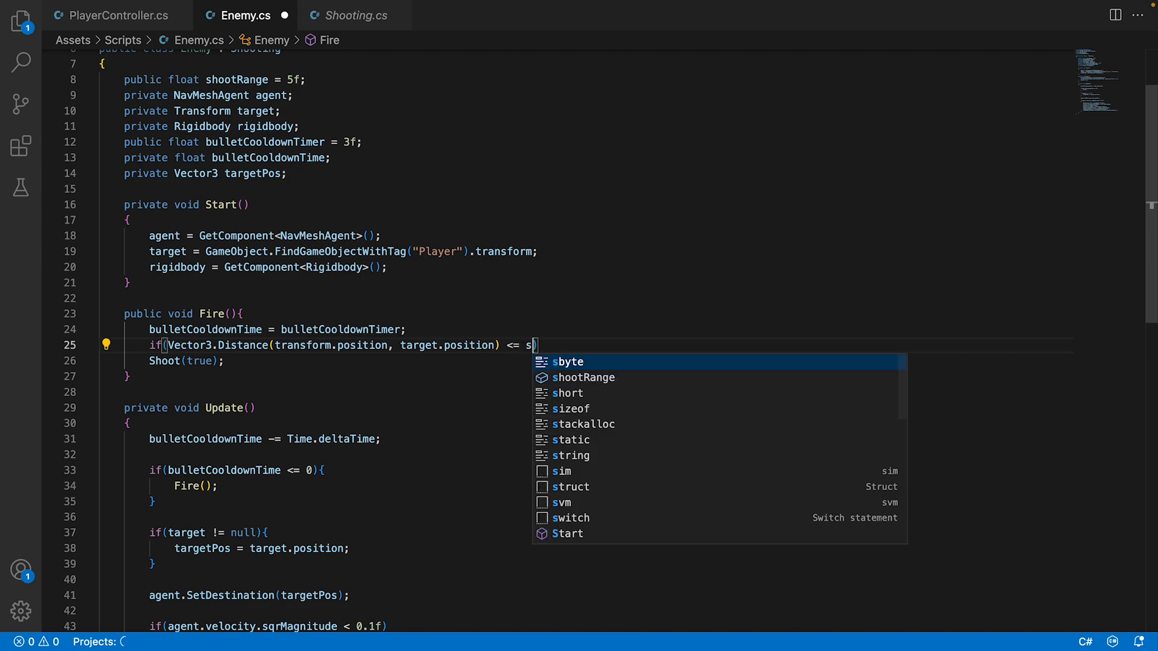
key("Tab")
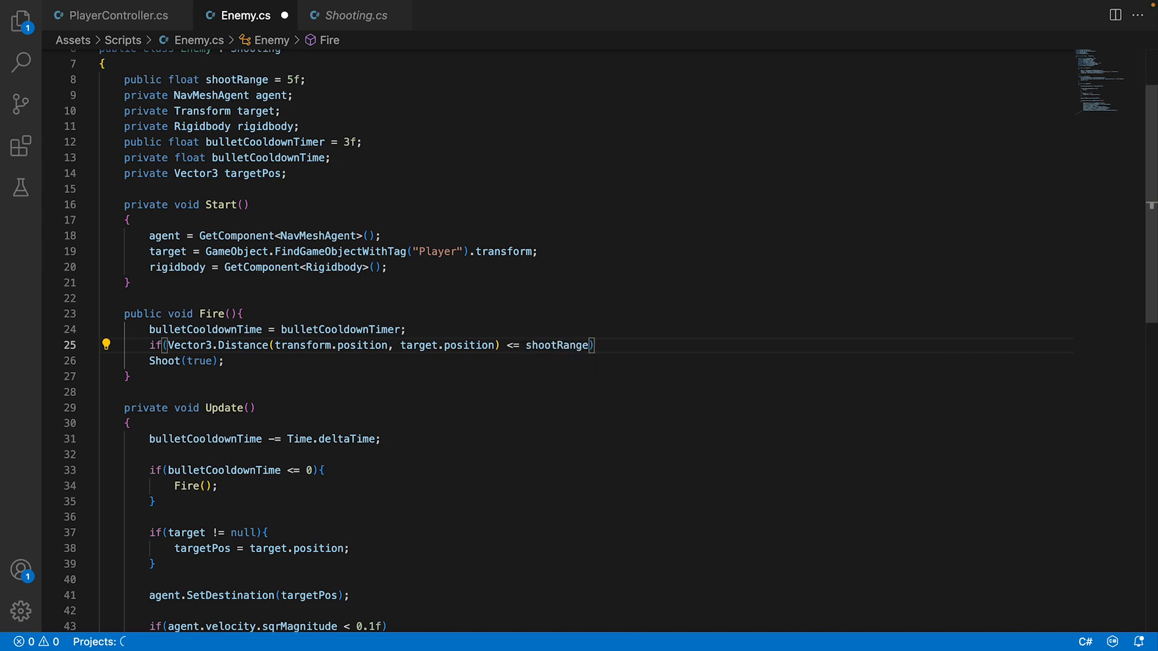
Enclose the indented Shoot(true) call in the braces of the distance if statement and save the Enemy script.
type("{}")
left_click(283, 365)
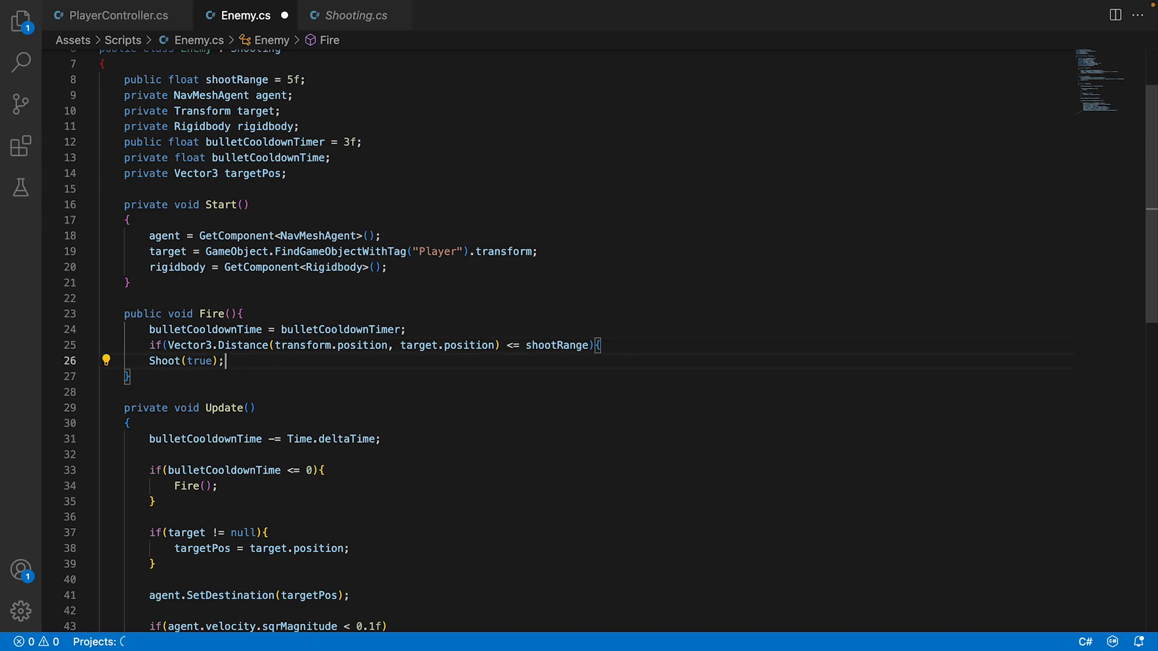
key("Return")
type("}")
left_click(152, 361)
key("Tab")
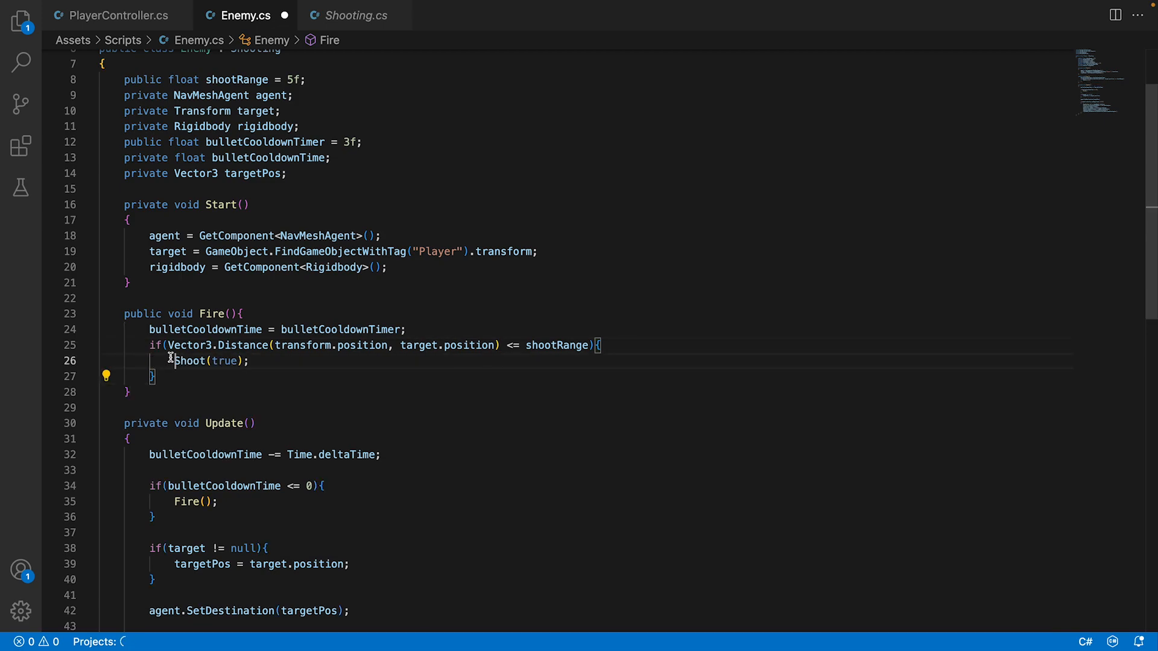
key("super+s")
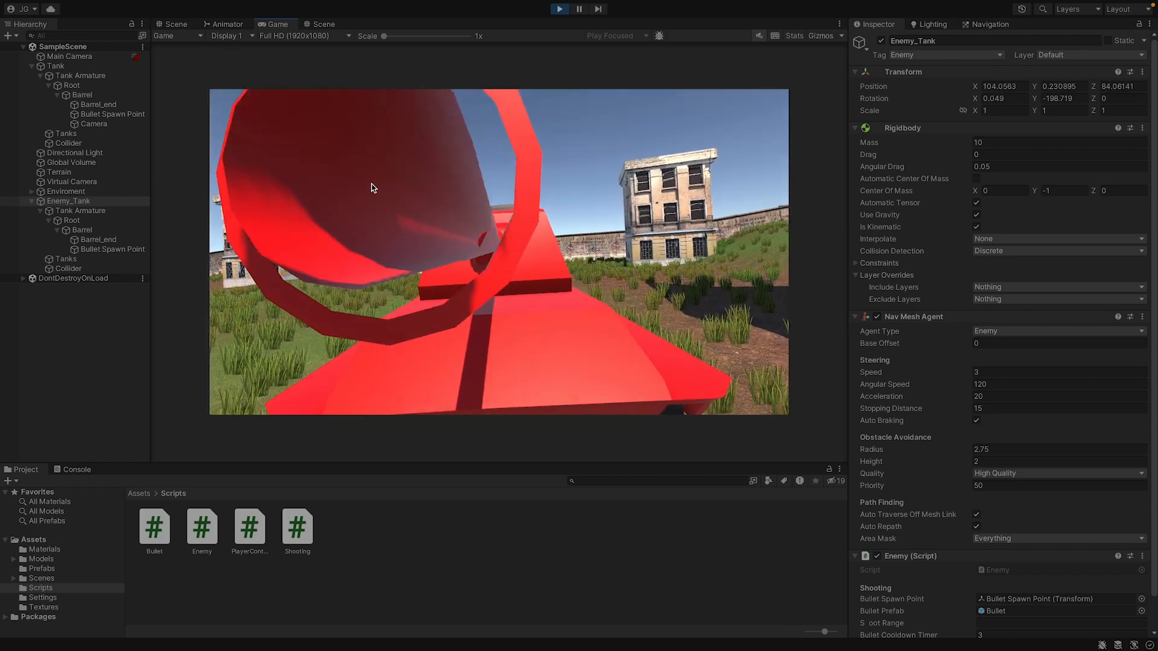
Playtest the enemy tank's range check in the maximized game view and stop play mode.
key("shift+space")
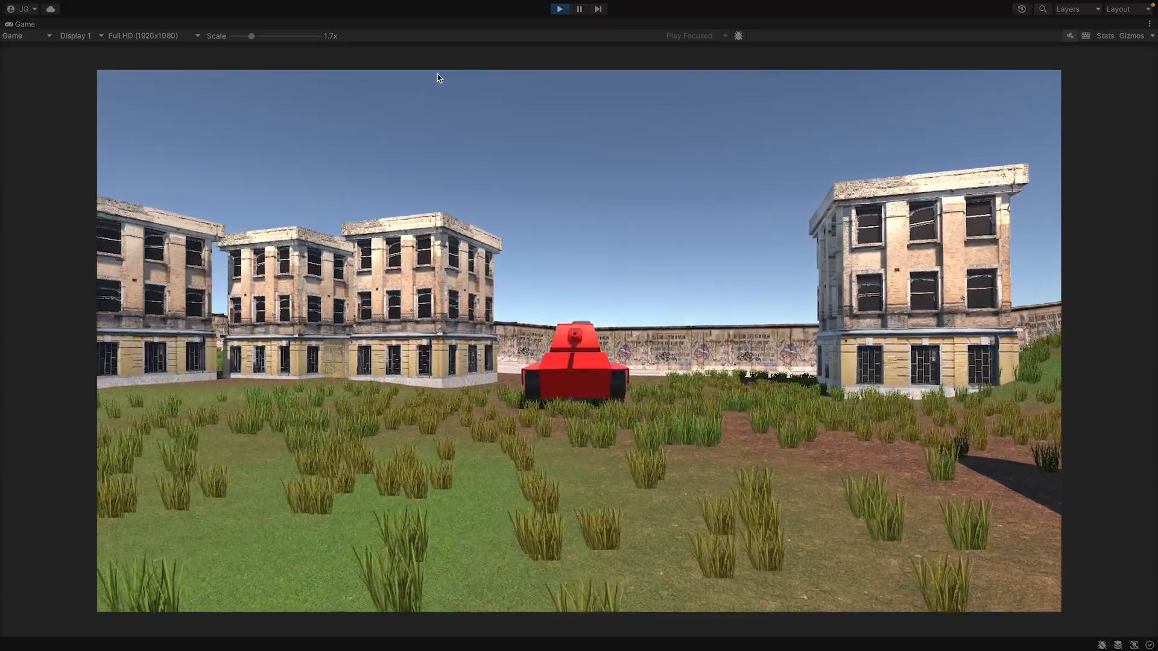
left_click(560, 10)
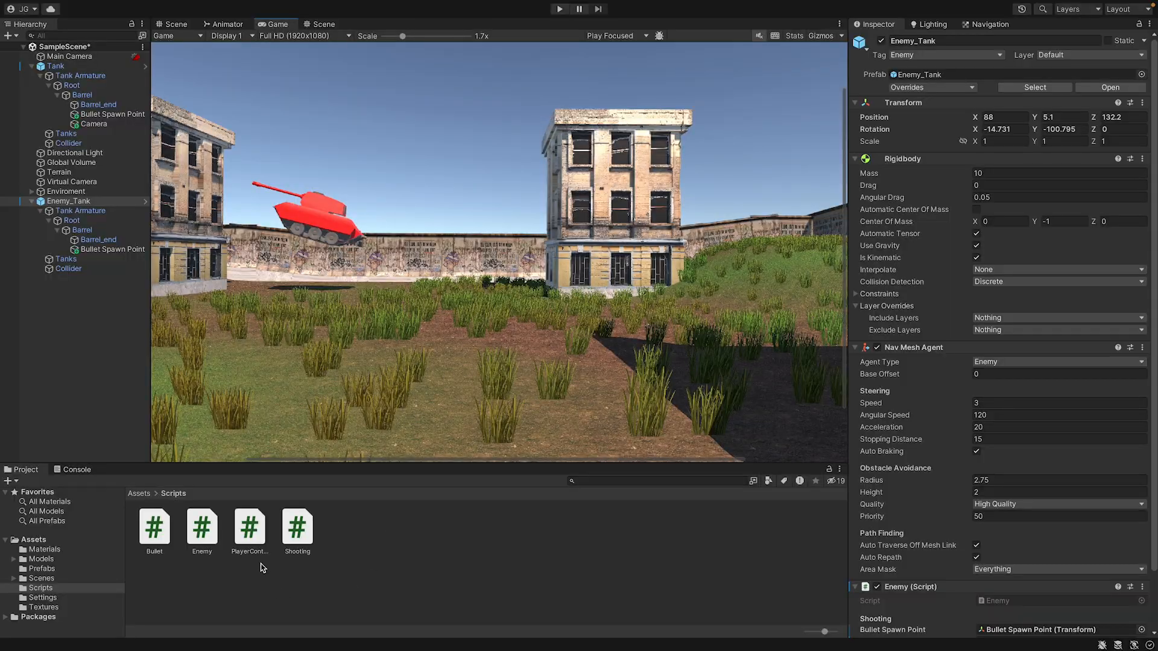
In the Enemy script, add Debug.Log(Vector3.Distance(transform.position, target.position)); above the if statement in Fire() and save.
double_click(204, 528)
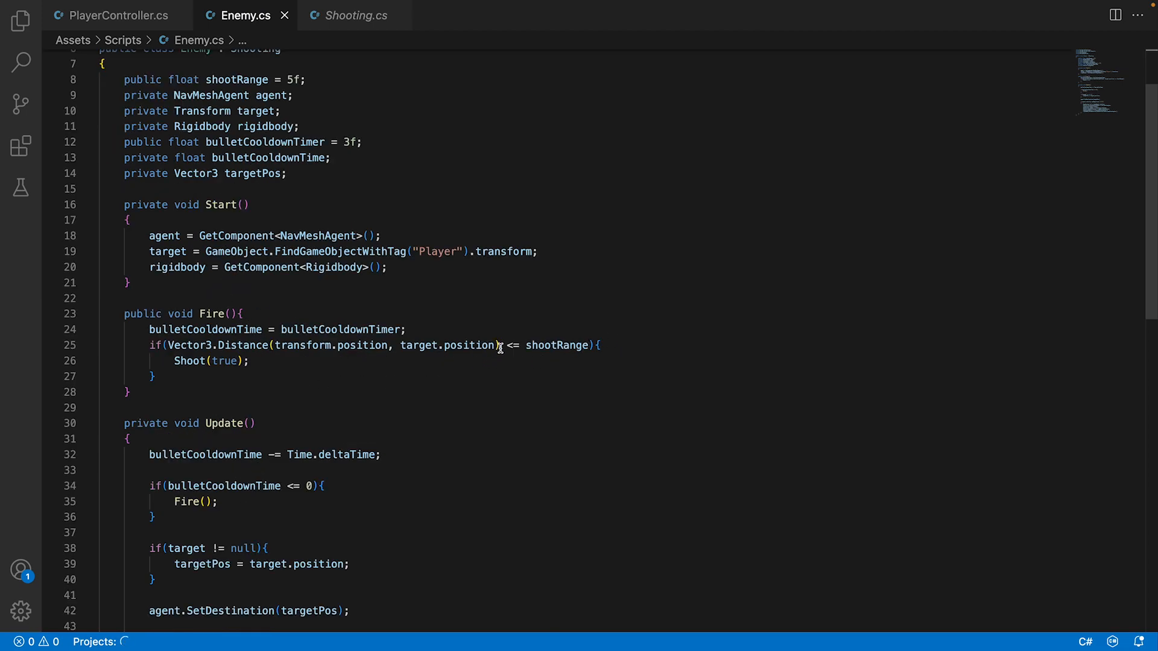
left_click_drag(500, 348, 169, 344)
key("super+c")
left_click(479, 345)
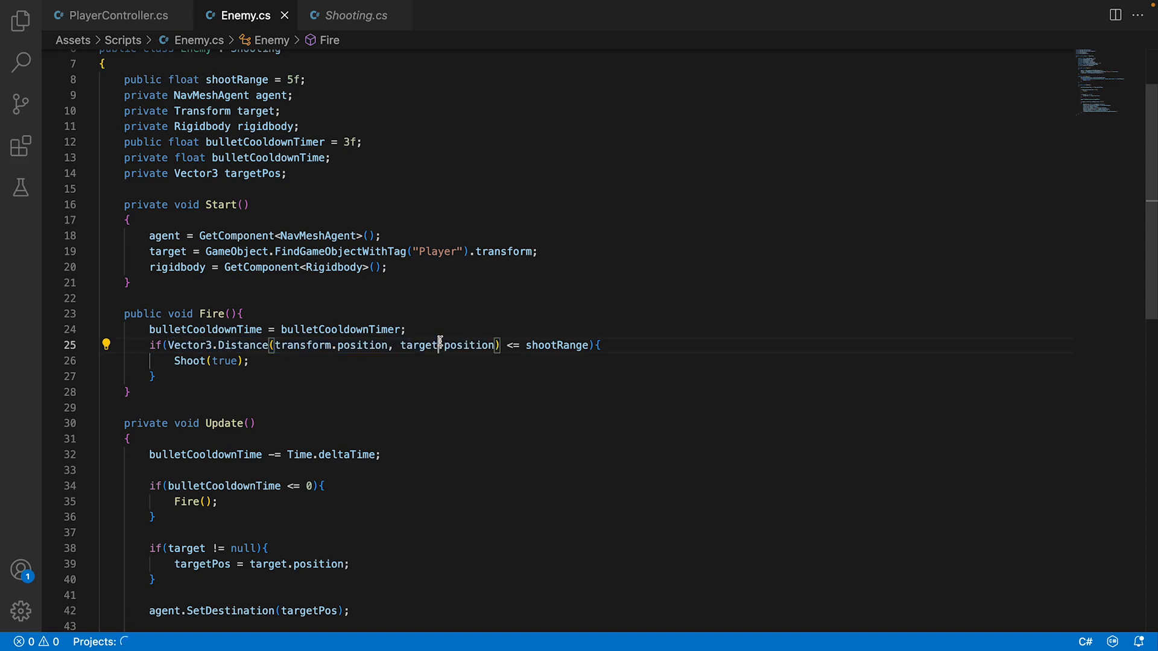
left_click(437, 329)
key("Return")
type("Debu")
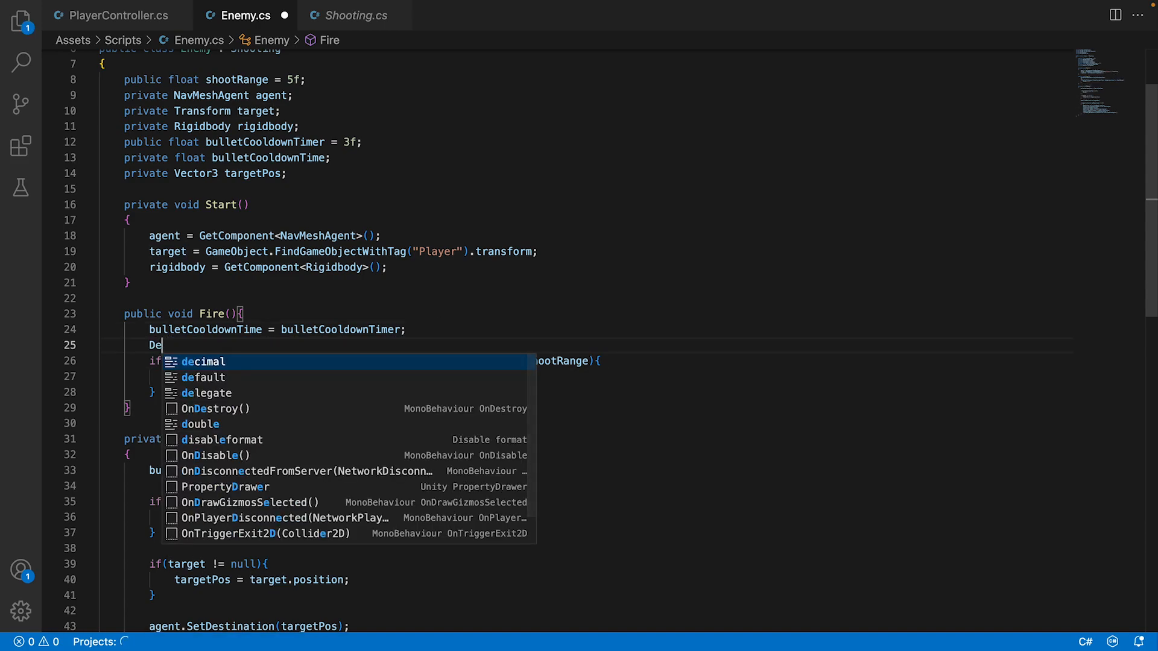
type("g.Log(")
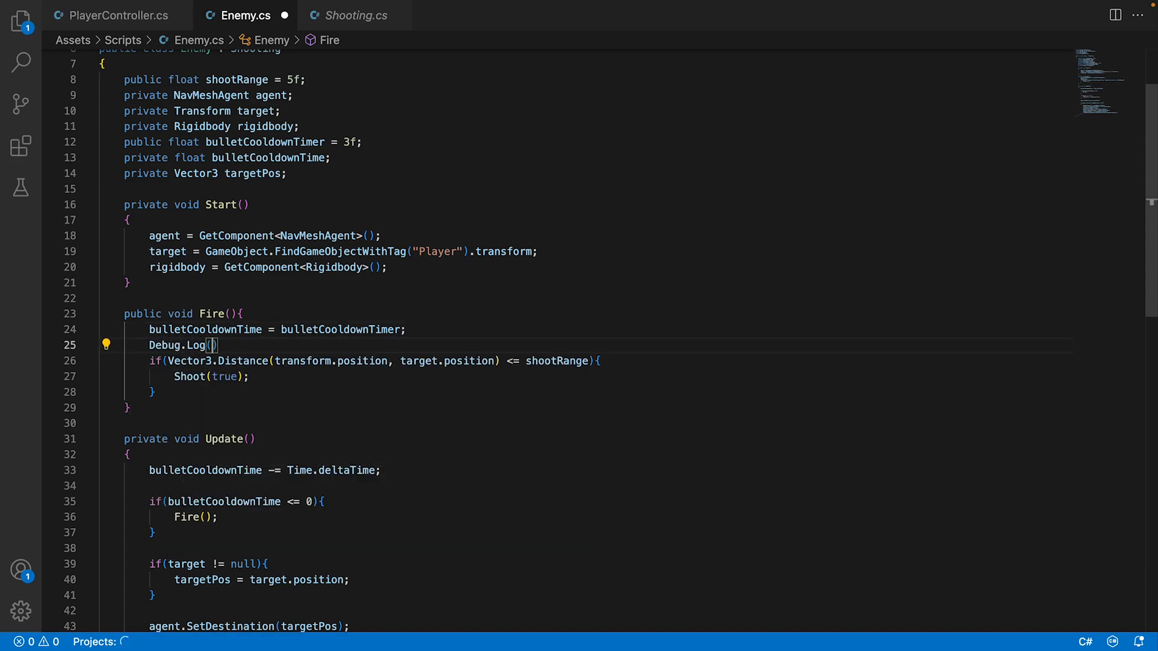
key("super+v")
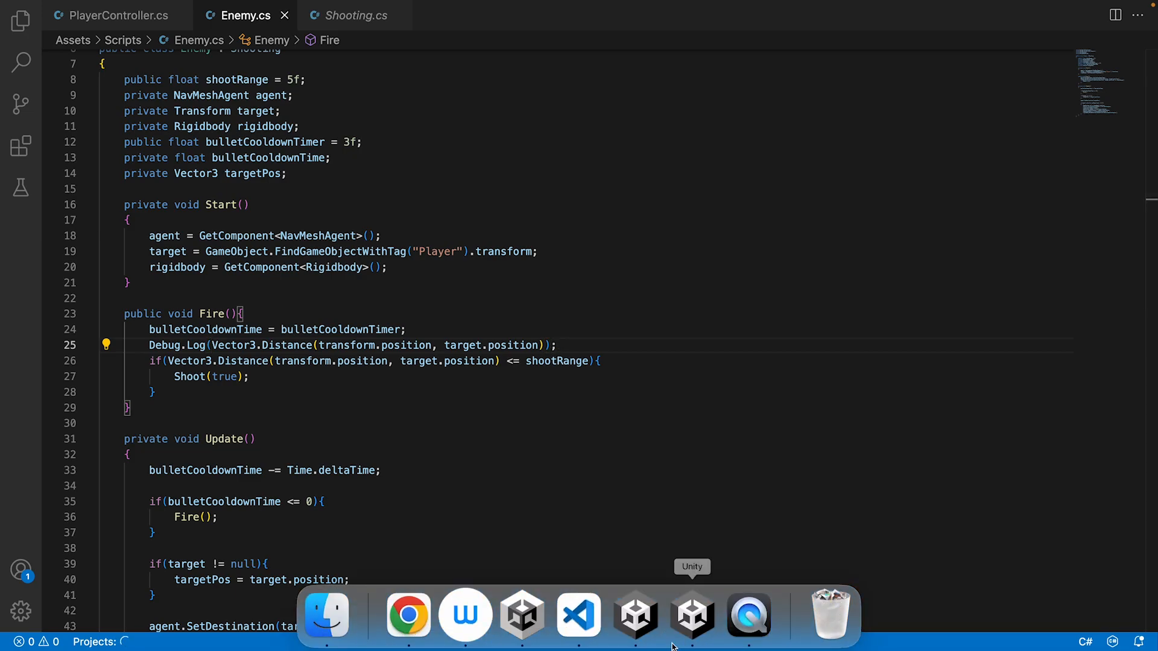
Switch to Unity, playtest in the maximized game view to read the logged distance, and stop play mode.
left_click(692, 612)
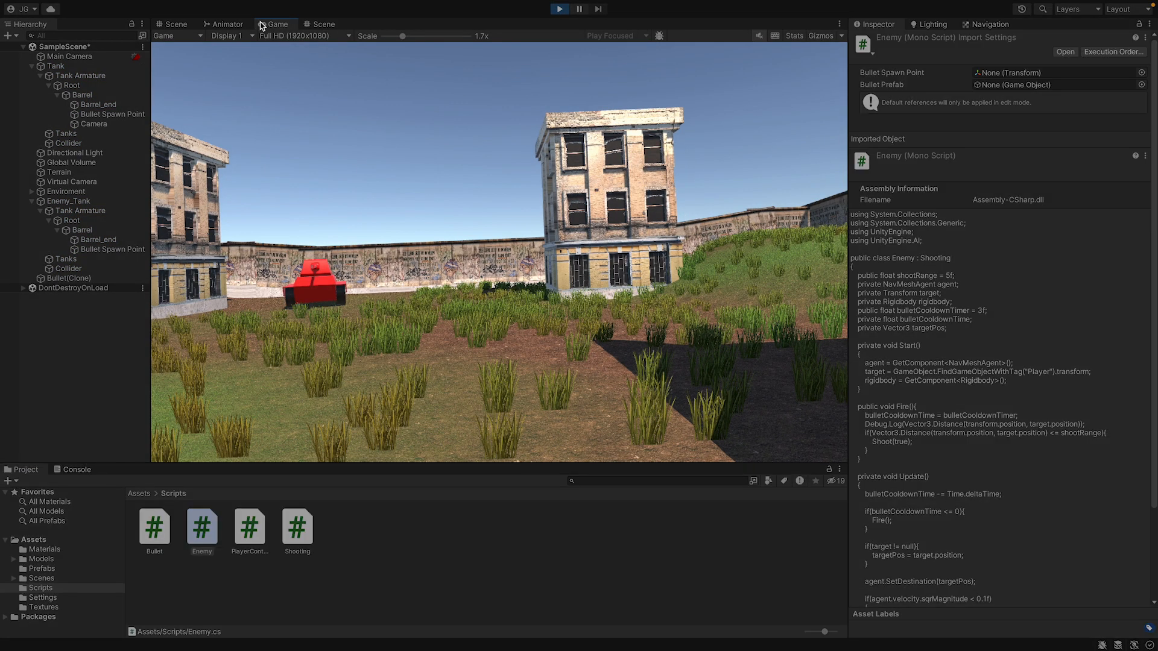
double_click(265, 24)
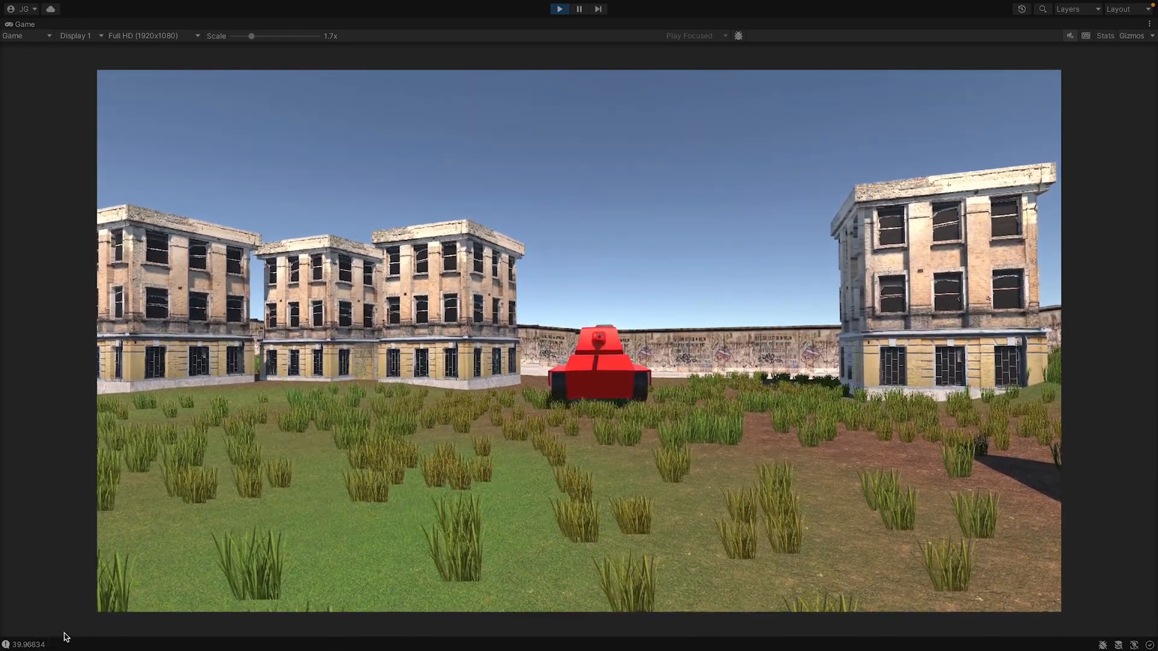
left_click(558, 9)
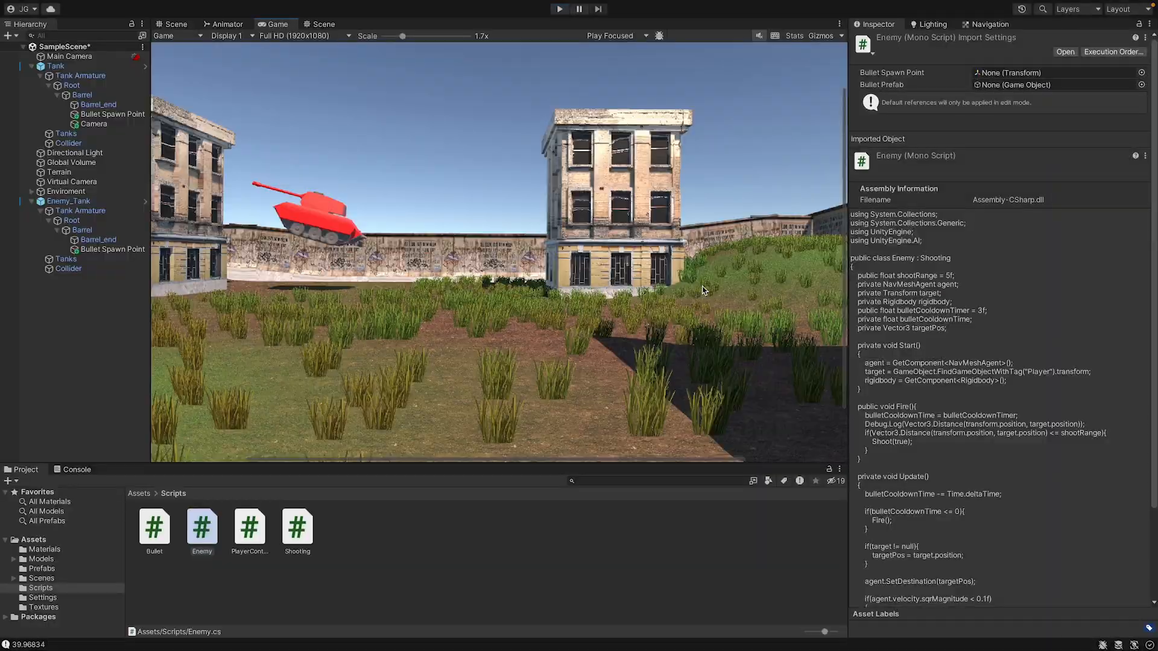
Set the Shoot Range of Enemy_Tank's Enemy script to 45.
left_click(55, 66)
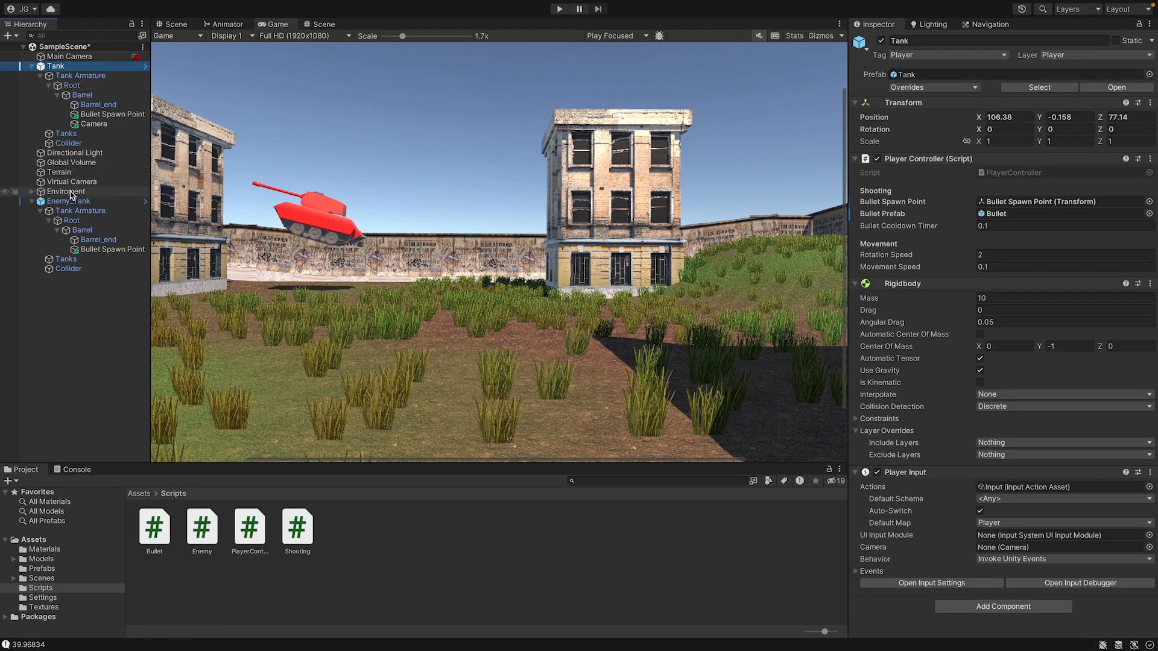
left_click(70, 202)
scroll(1091, 512, "down", 2)
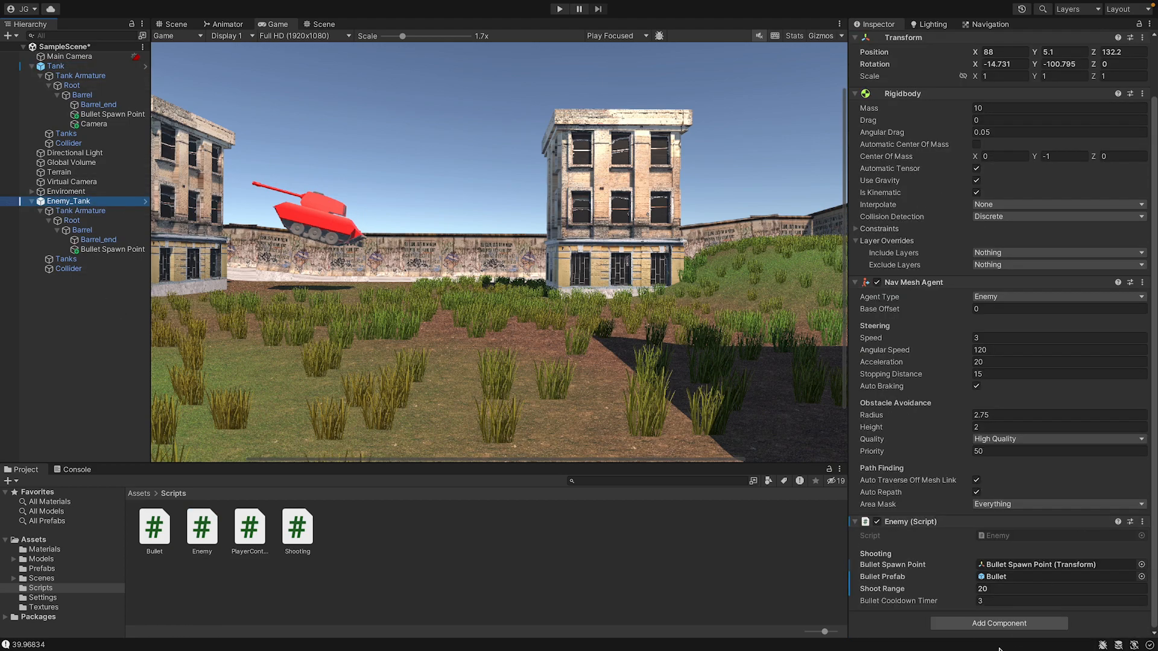
left_click(1005, 590)
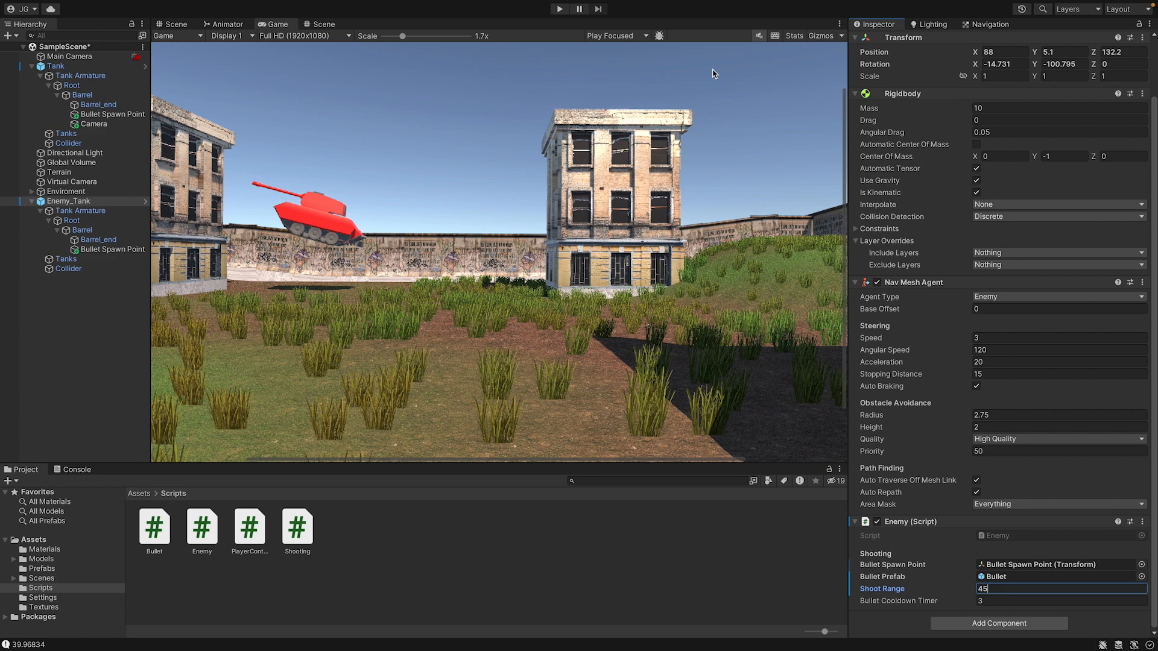
type("45")
Playtest in the maximized game view, driving the player tank toward the enemy to test its firing range, and stop play mode.
left_click(561, 9)
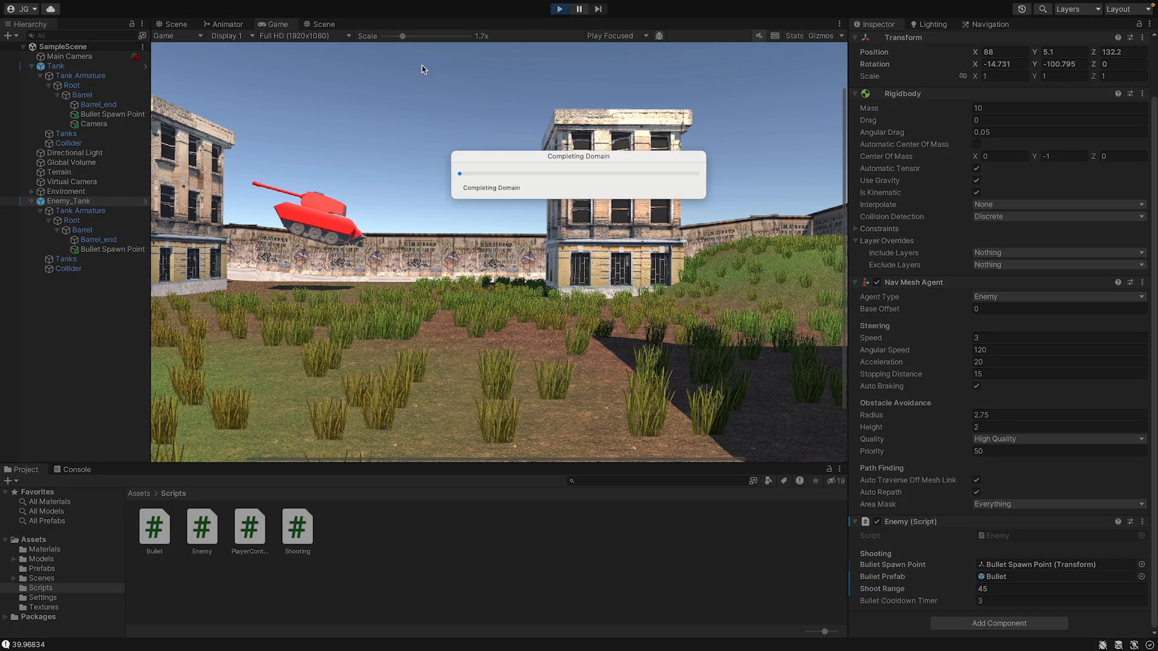
double_click(278, 24)
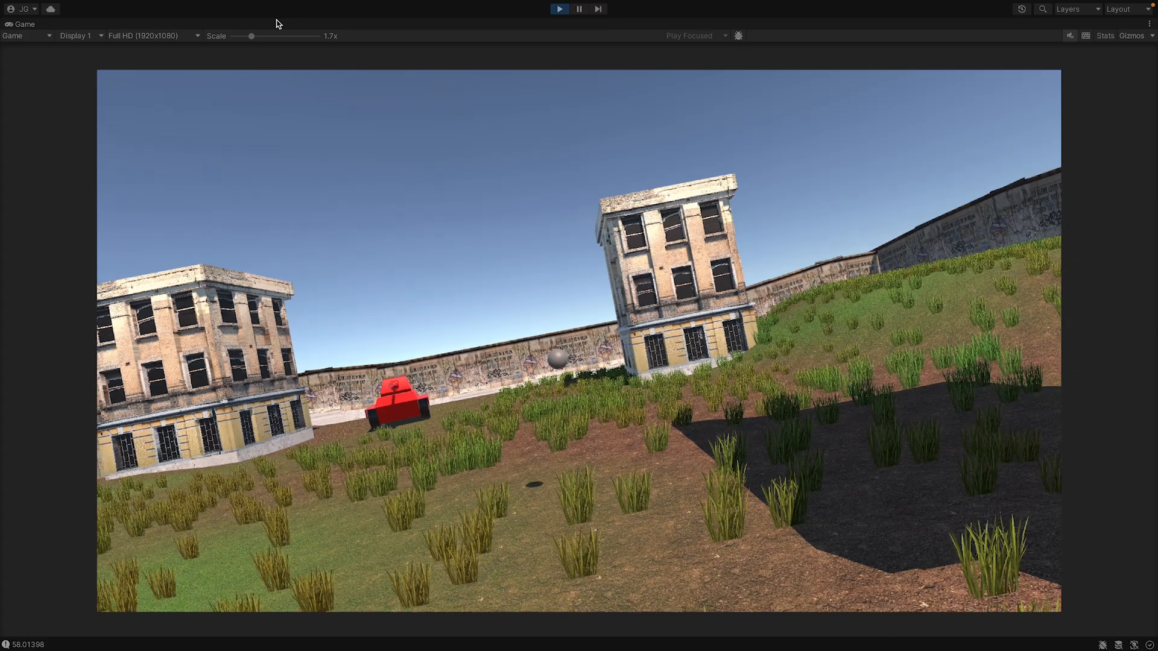
key("w")
key("a")
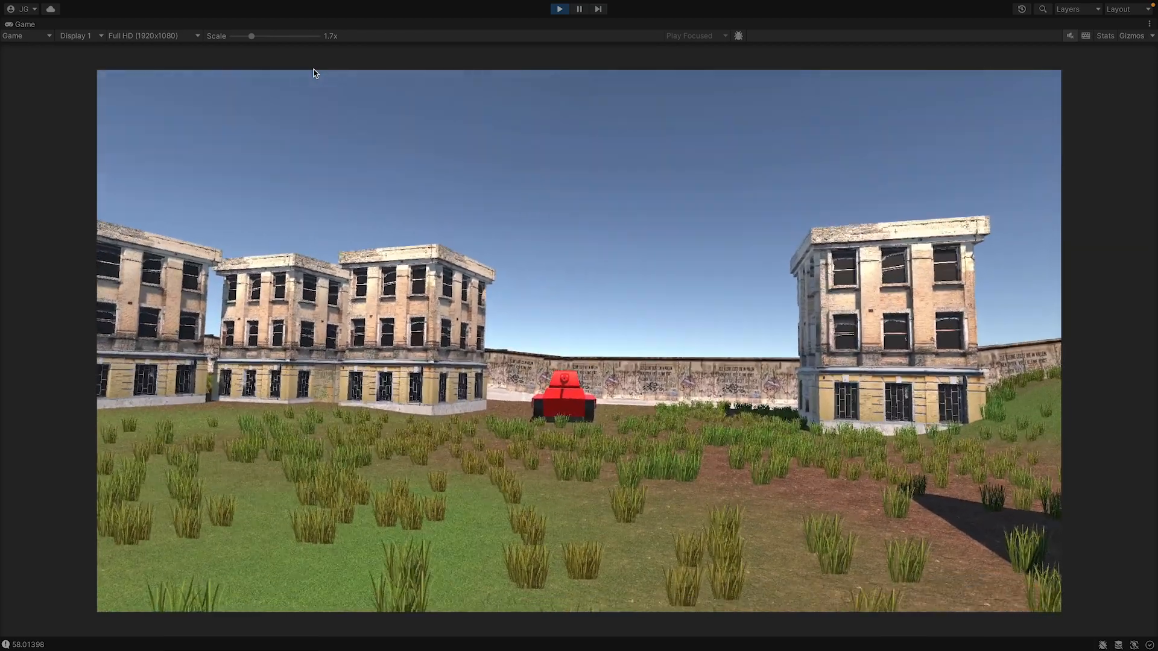
key("w")
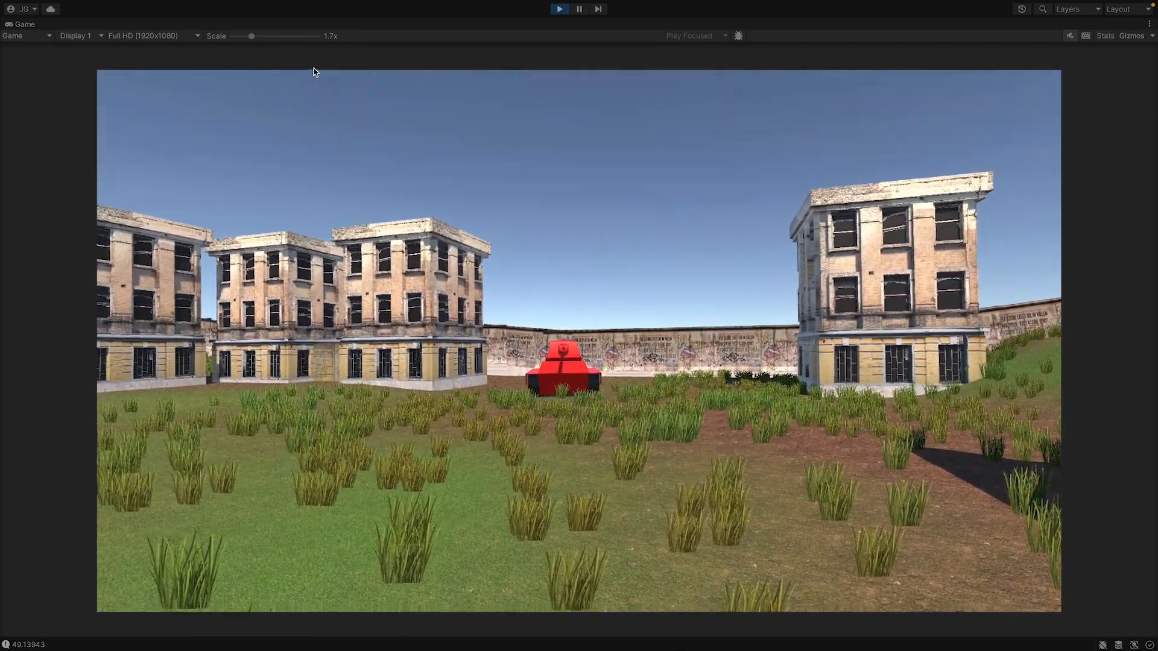
key("w")
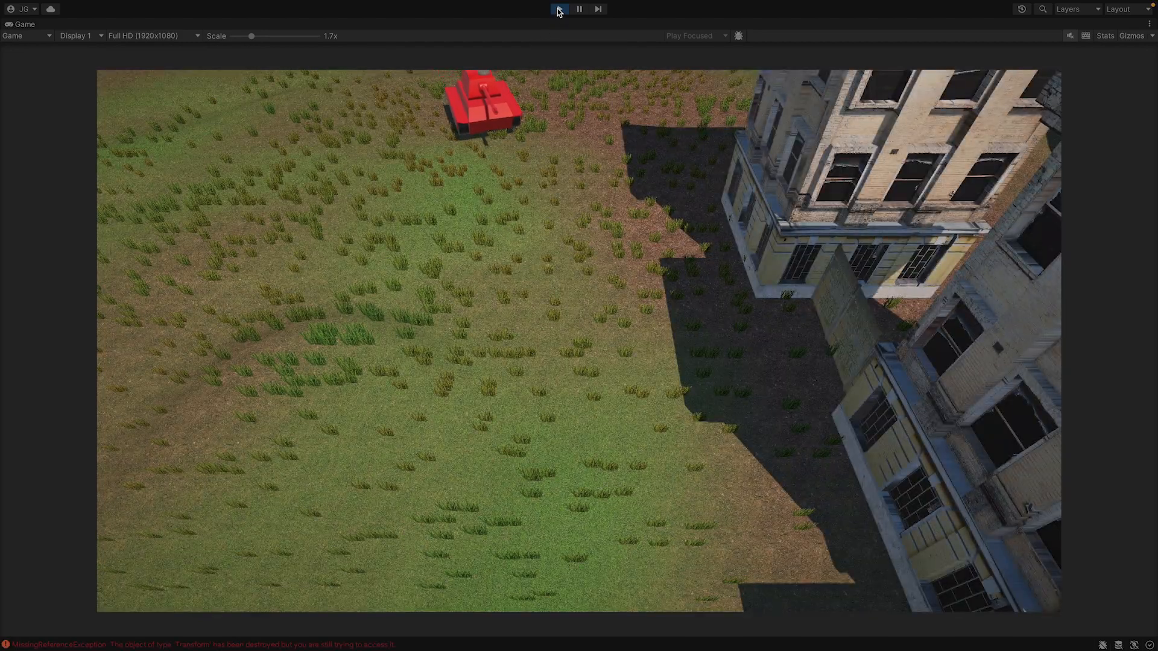
left_click(559, 9)
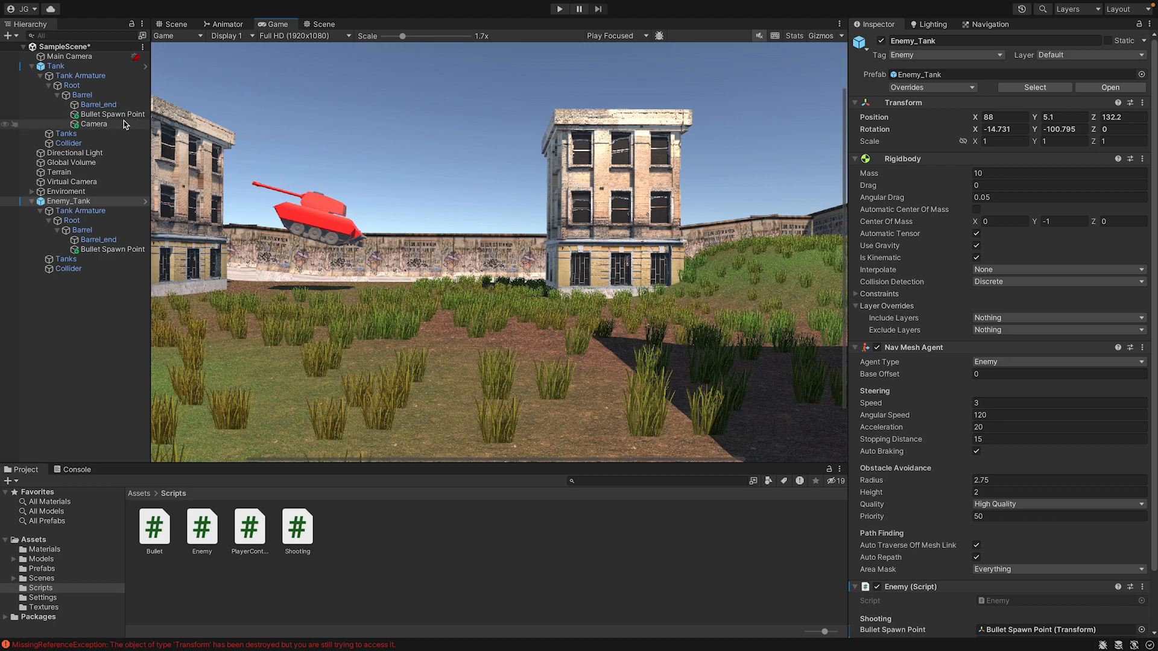
Rename the Camera under the player tank's barrel as Aim Camera and save the scene.
left_click(124, 124)
left_click(114, 249)
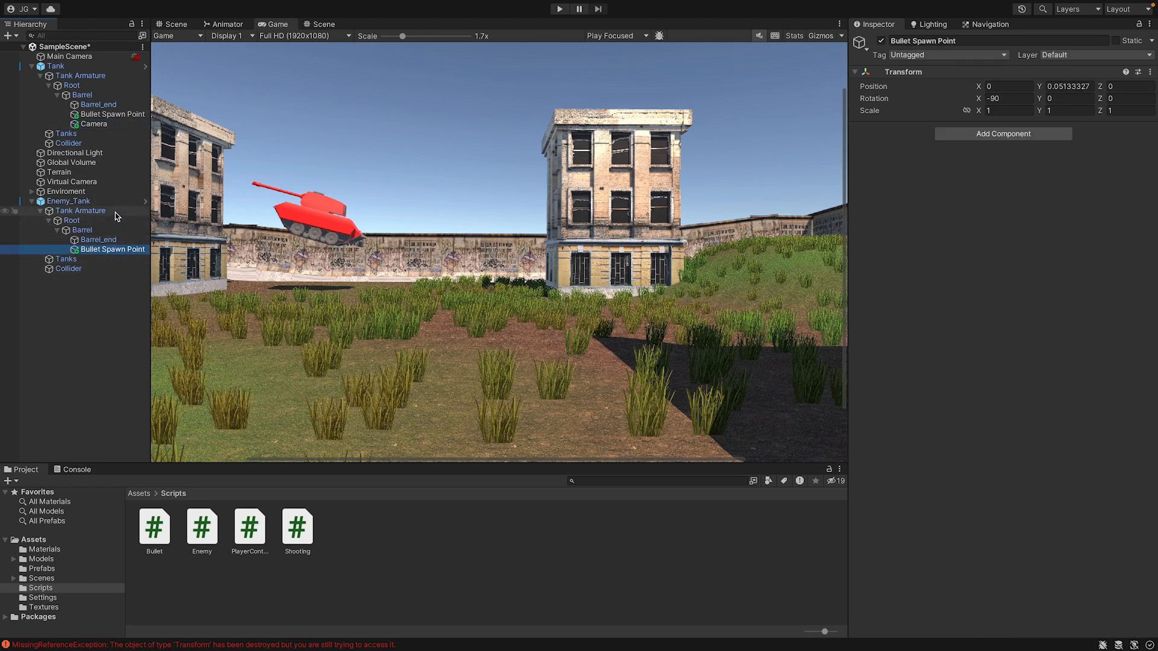
left_click(98, 125)
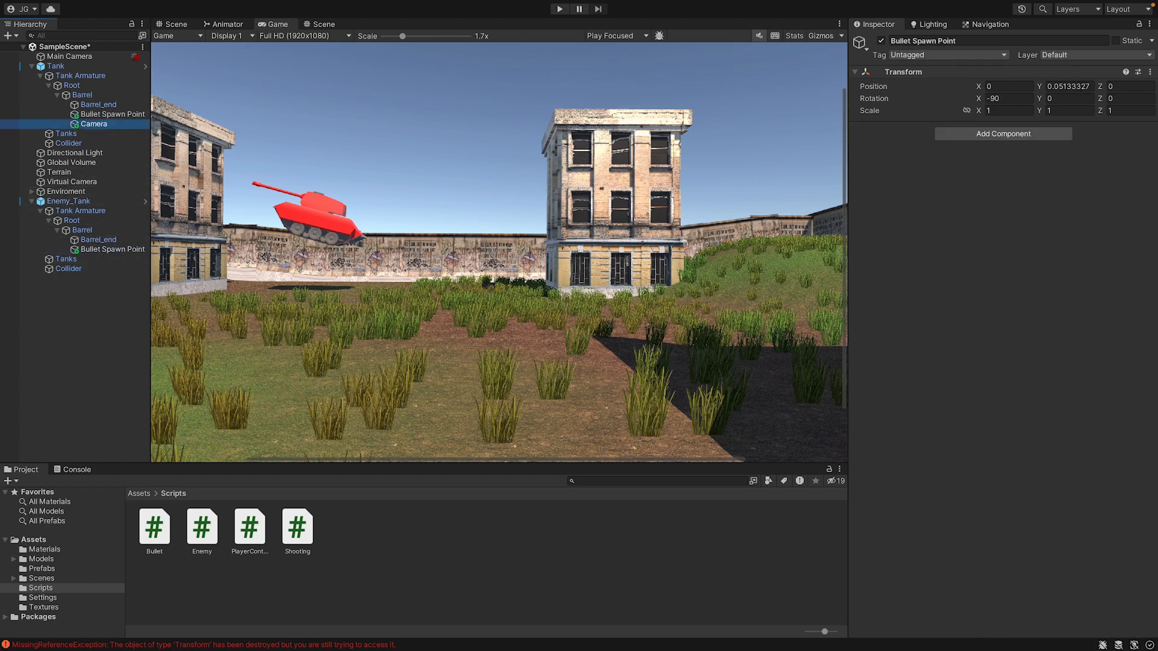
left_click(922, 41)
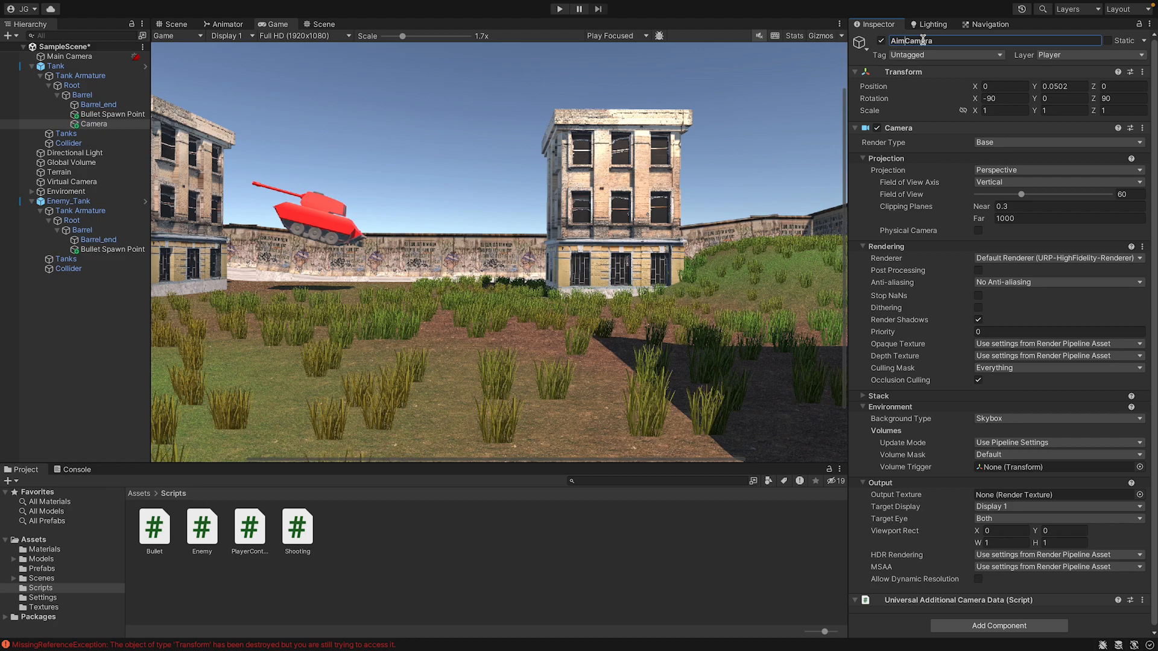
key("ctrl+s")
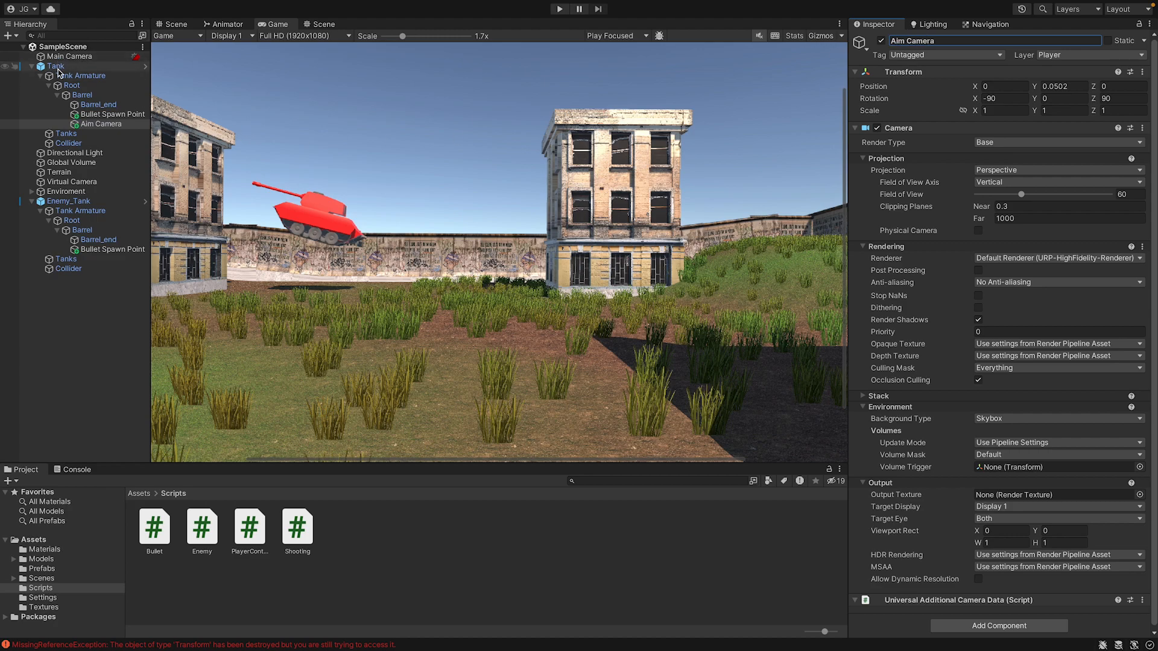
Deactivate and reactivate the Aim Camera object to compare the overhead view with the barrel view.
left_click(56, 66)
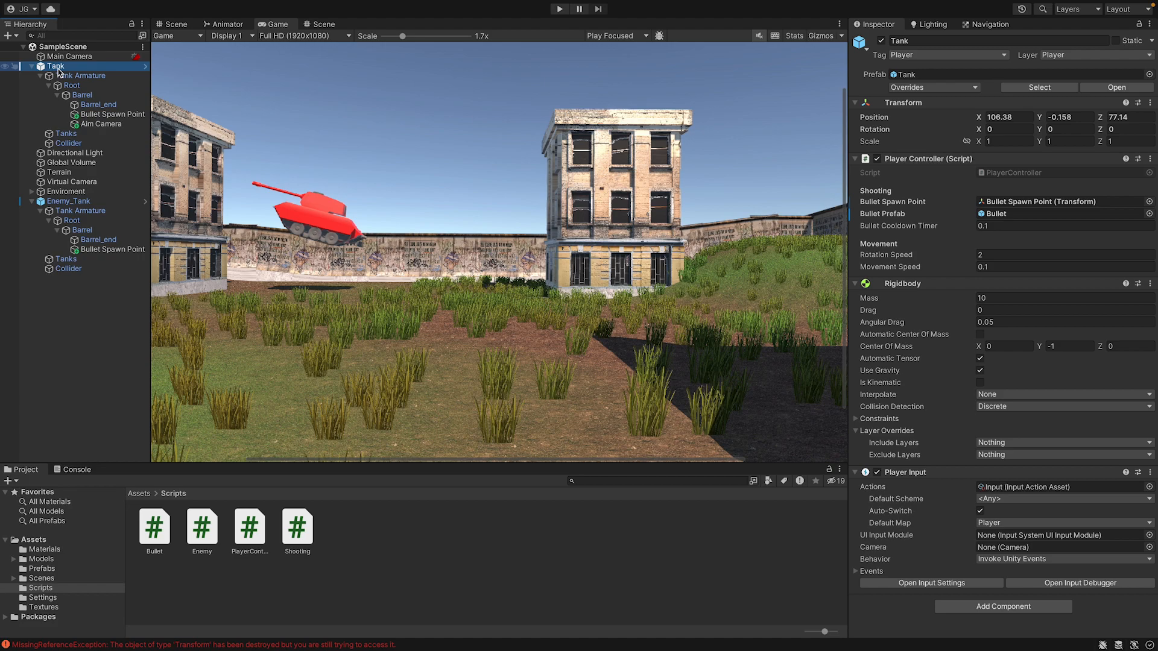
left_click(100, 123)
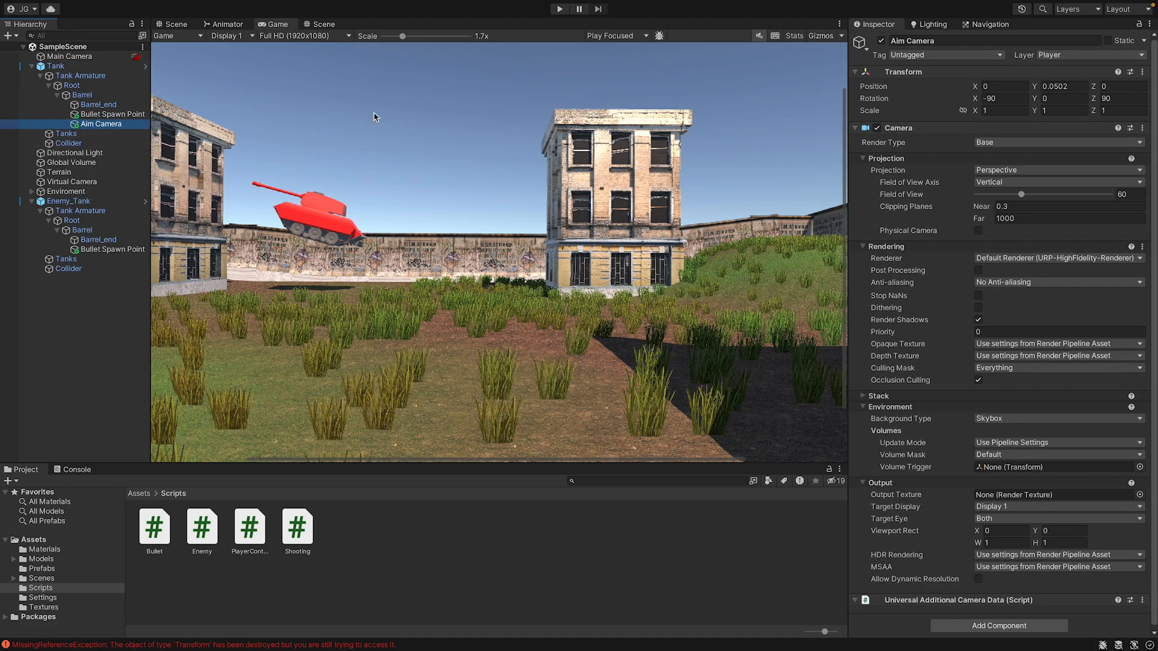
left_click(882, 41)
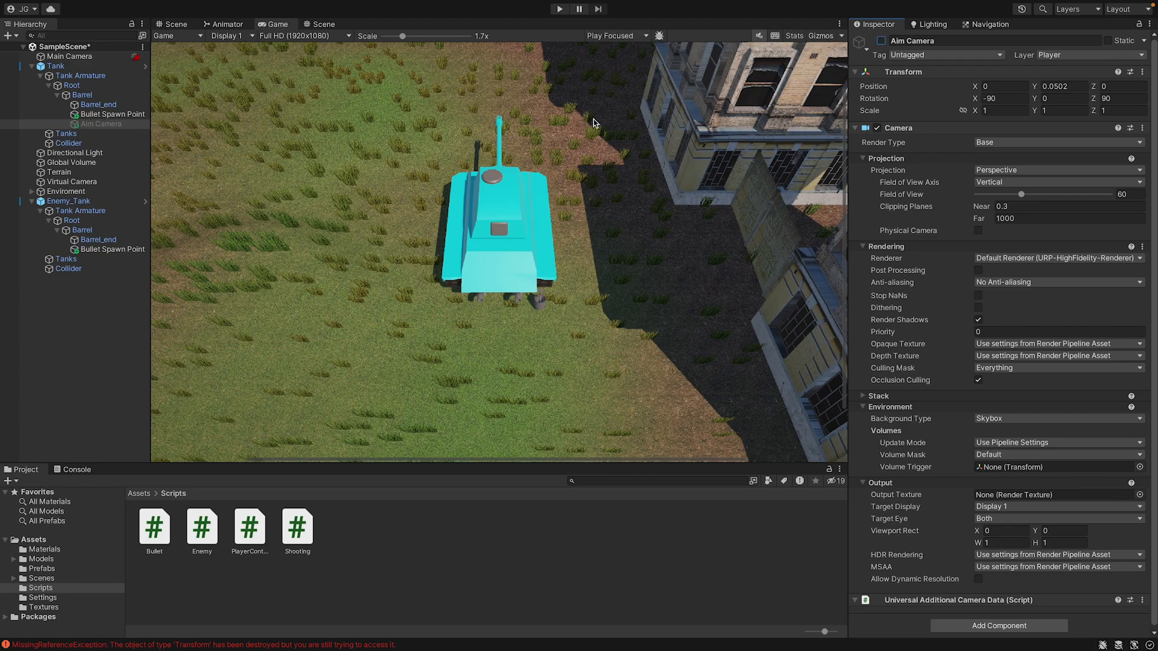
left_click(881, 41)
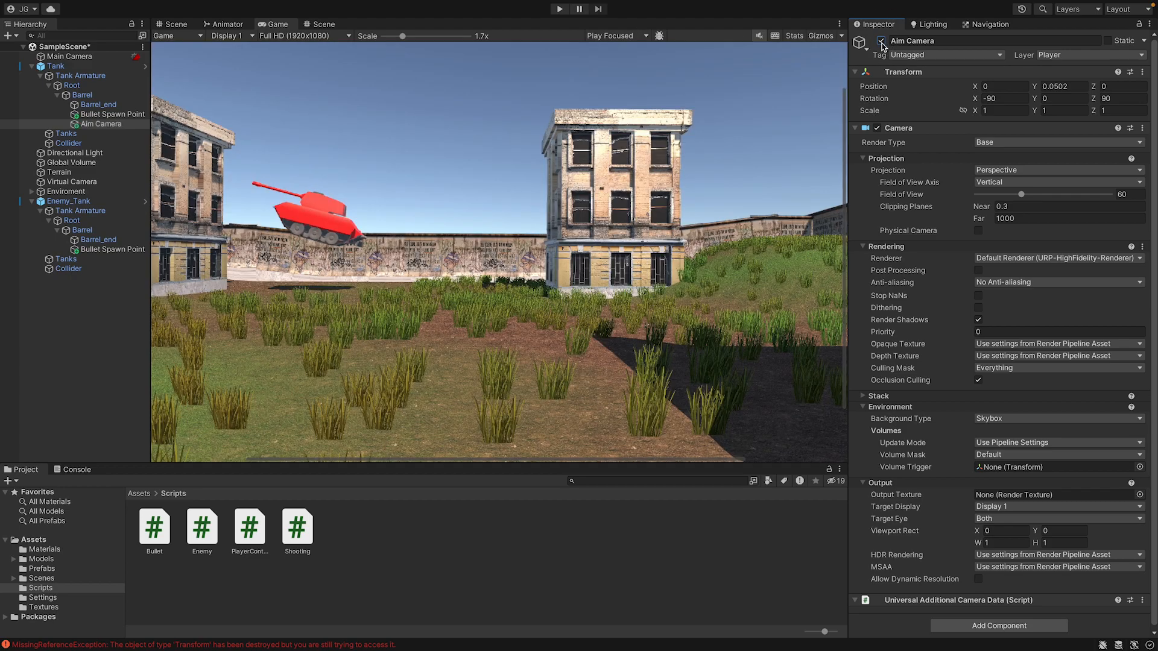
Deactivate the Aim Camera object under the player tank's barrel.
left_click(882, 41)
left_click(882, 41)
left_click(881, 41)
Open the Tank's PlayerController script in the code editor and go through its Start, Fire and Update methods.
left_click(97, 66)
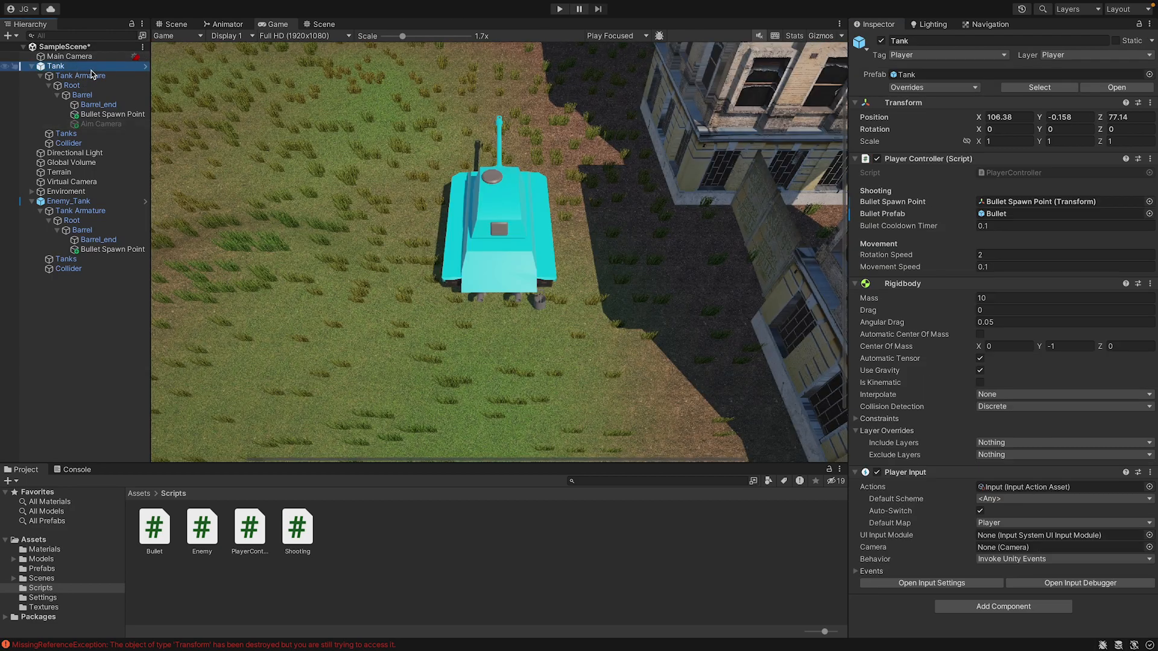
left_click(1025, 173)
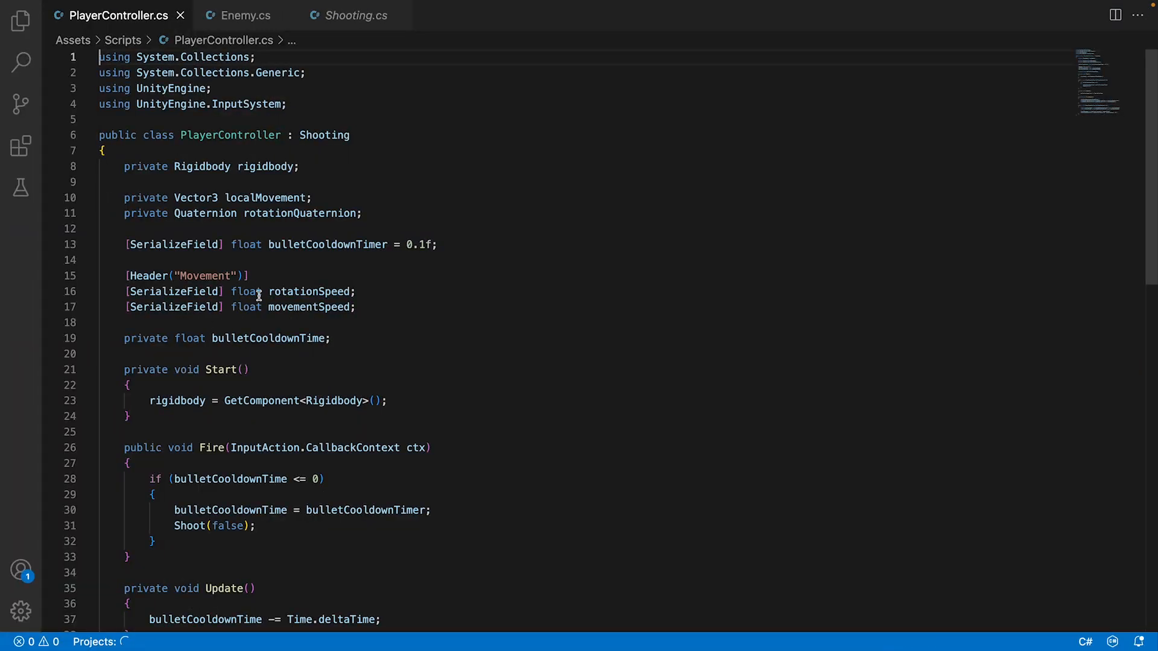
left_click(168, 414)
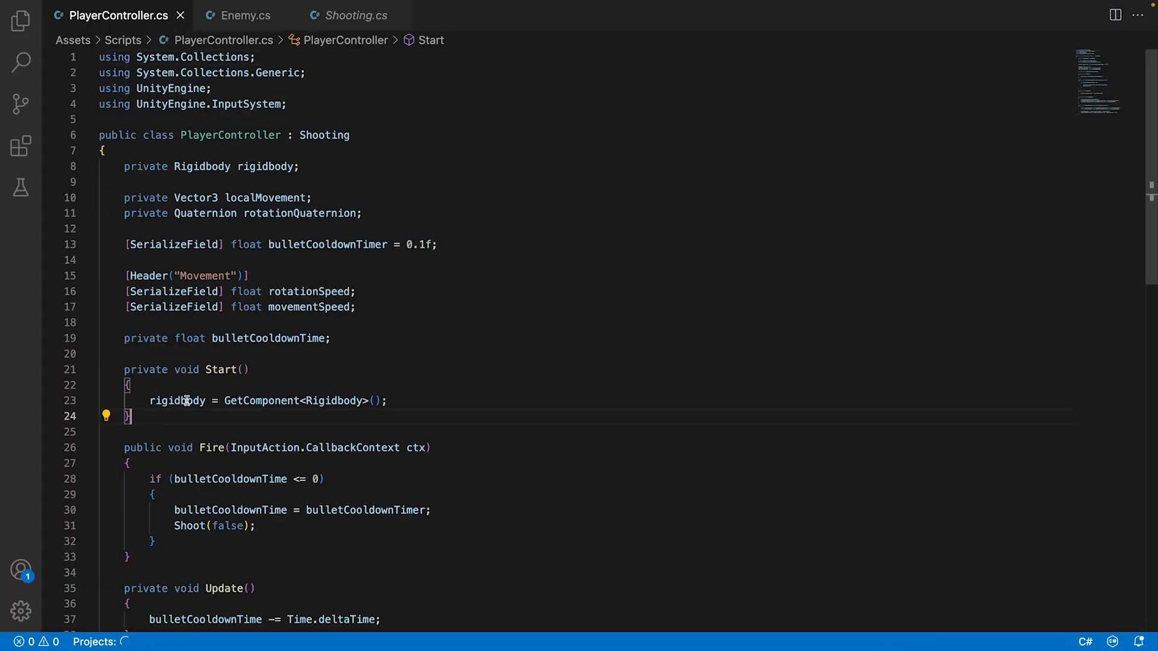
scroll(184, 398, "down", 4)
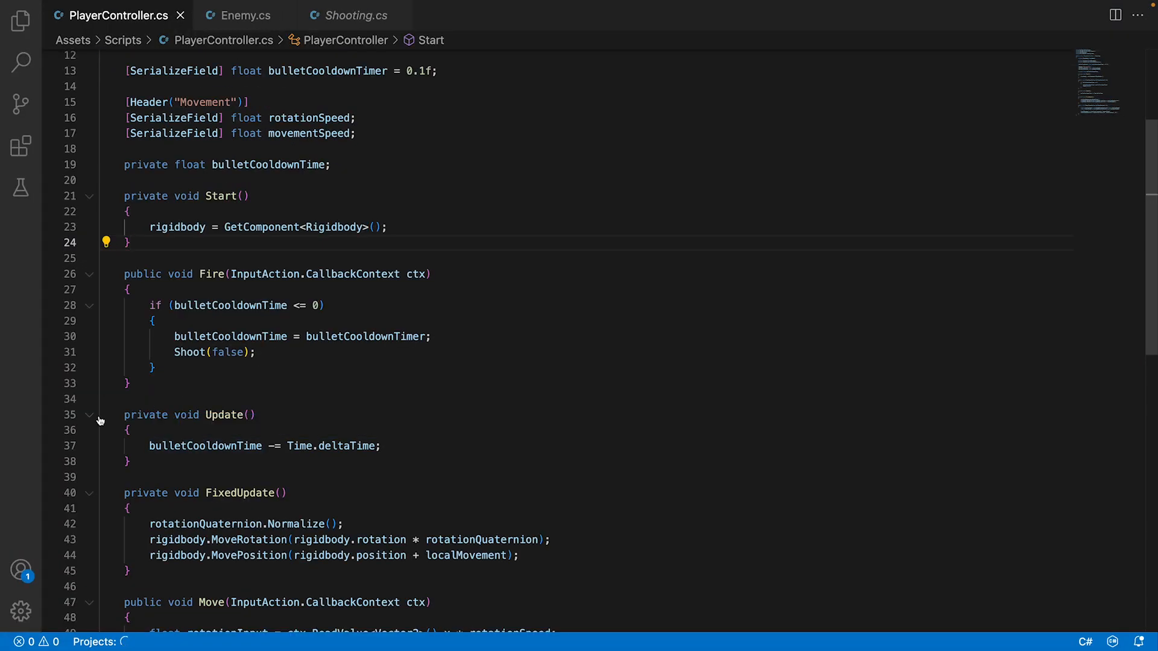
left_click(193, 428)
Declare "private bool aimMode = false;" below the movementSpeed field, separated by a blank line.
left_click(374, 138)
key("Return")
key("Return")
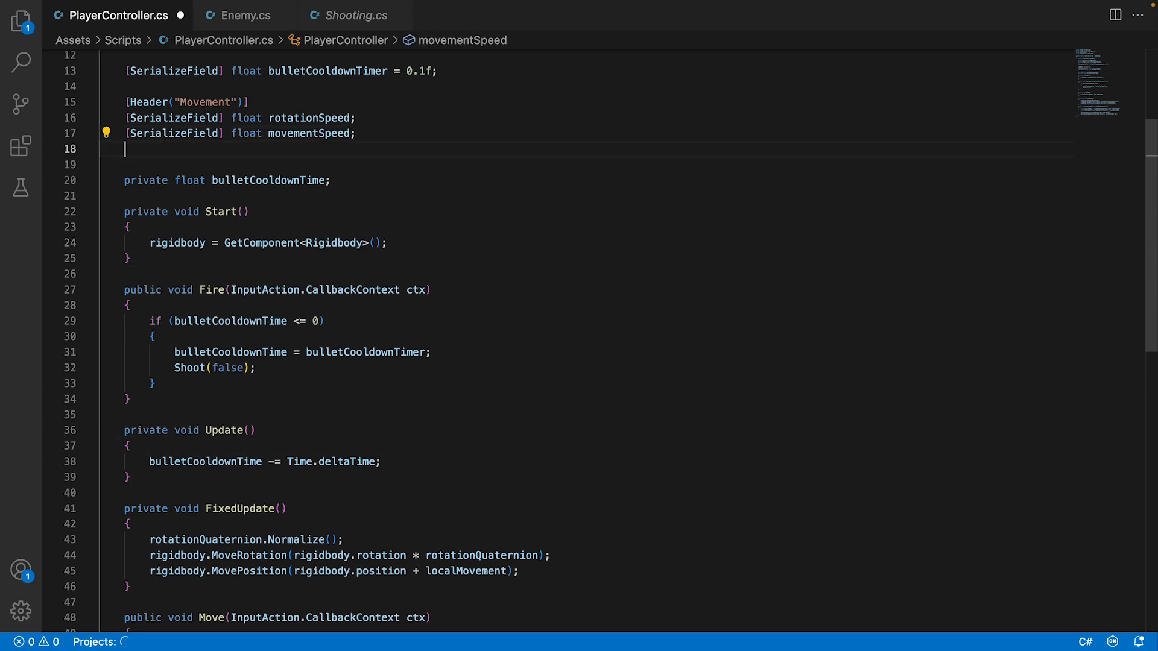
type("private bo")
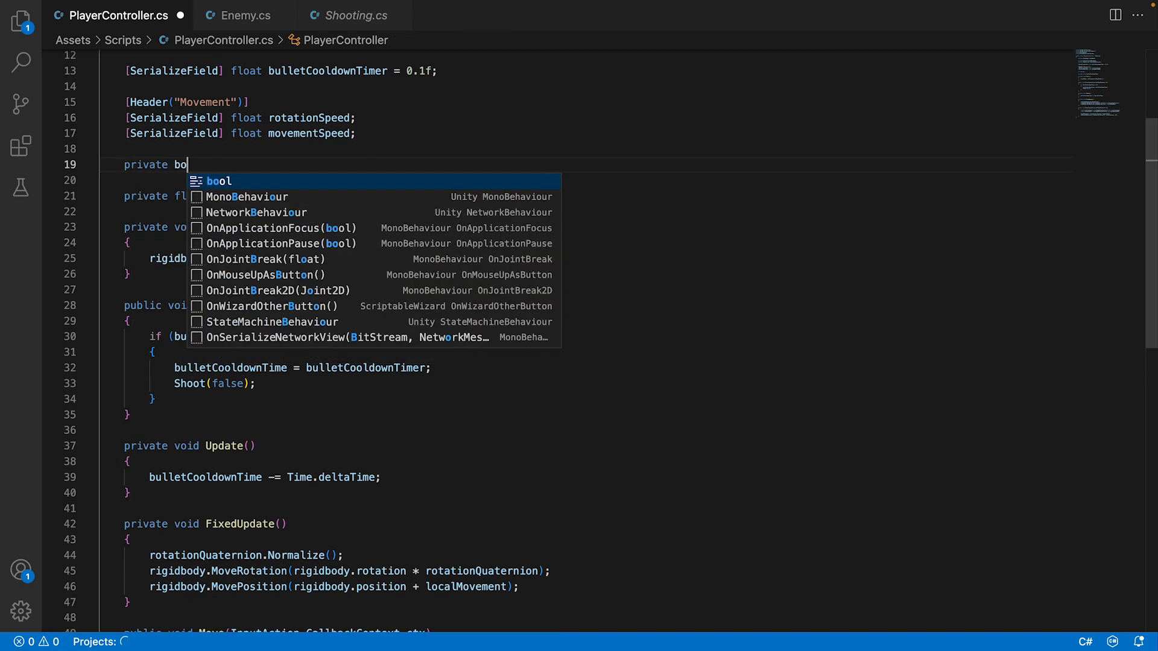
type("ol aim")
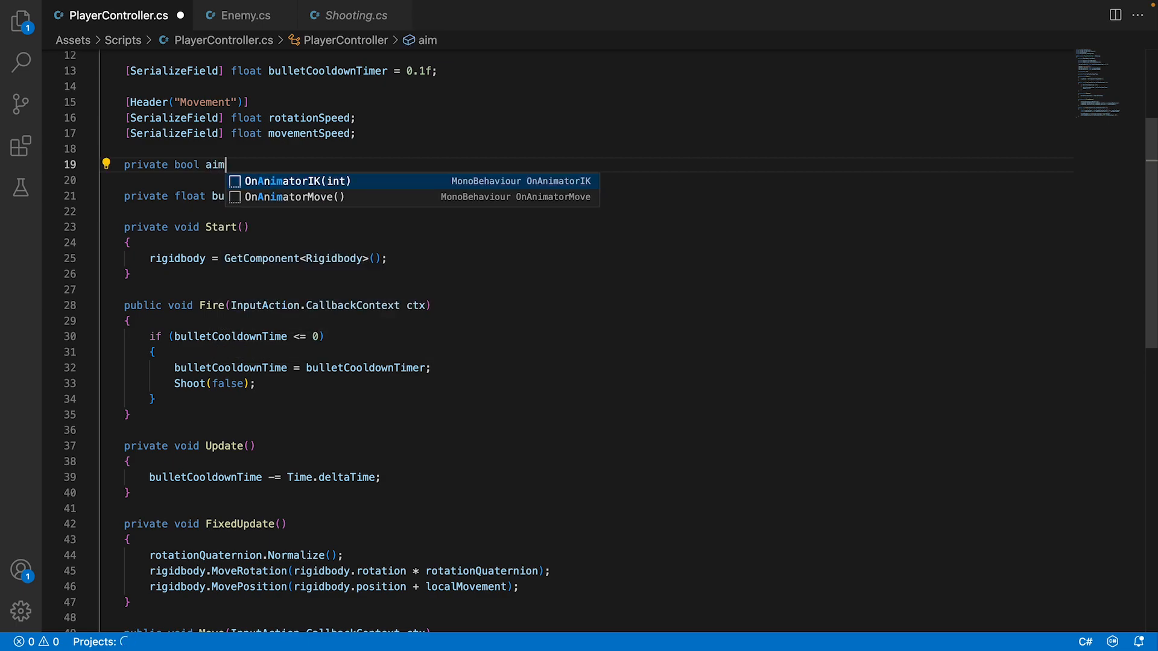
type("Mode")
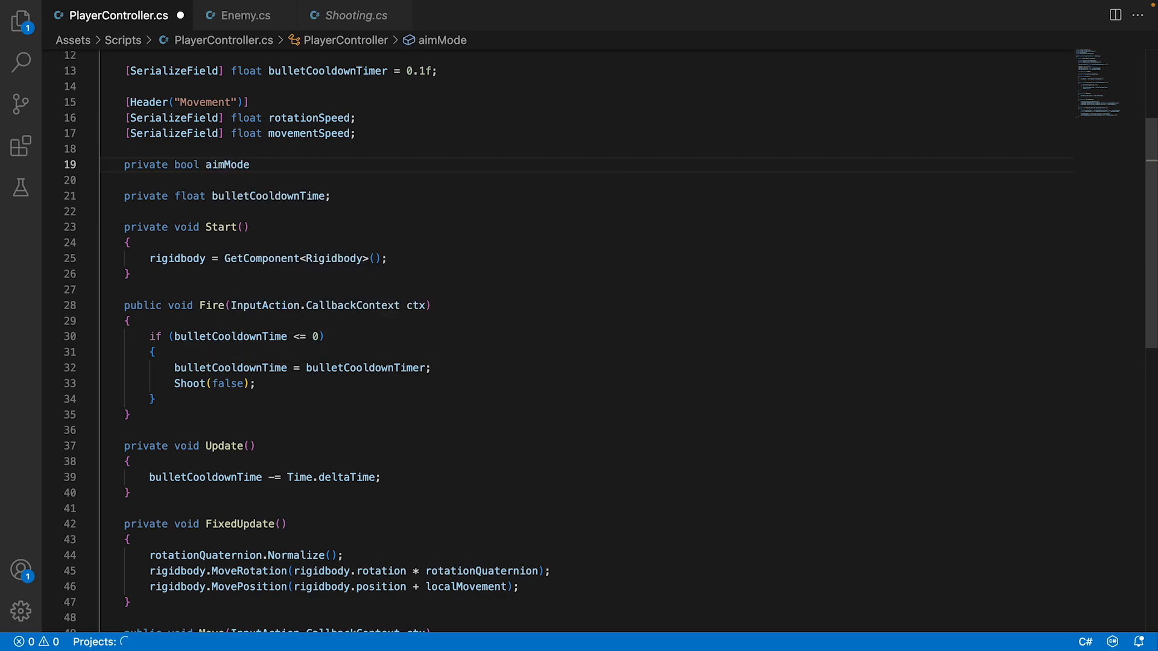
type(" = false")
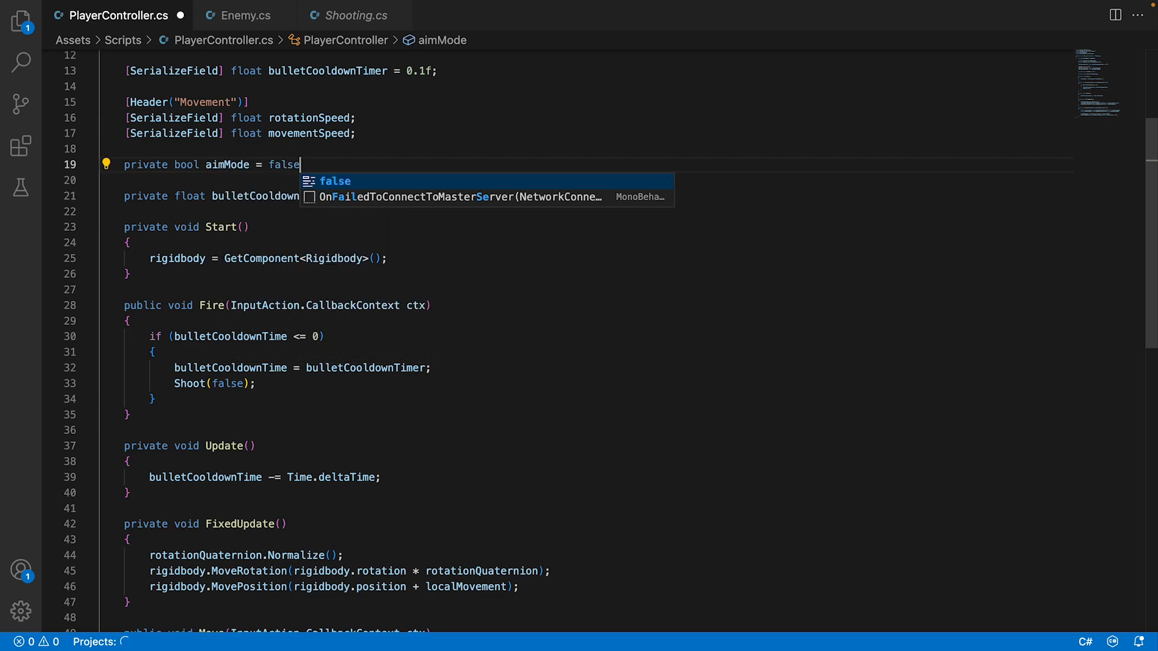
type(";")
scroll(285, 559, "down", 3)
scroll(295, 314, "up", 3)
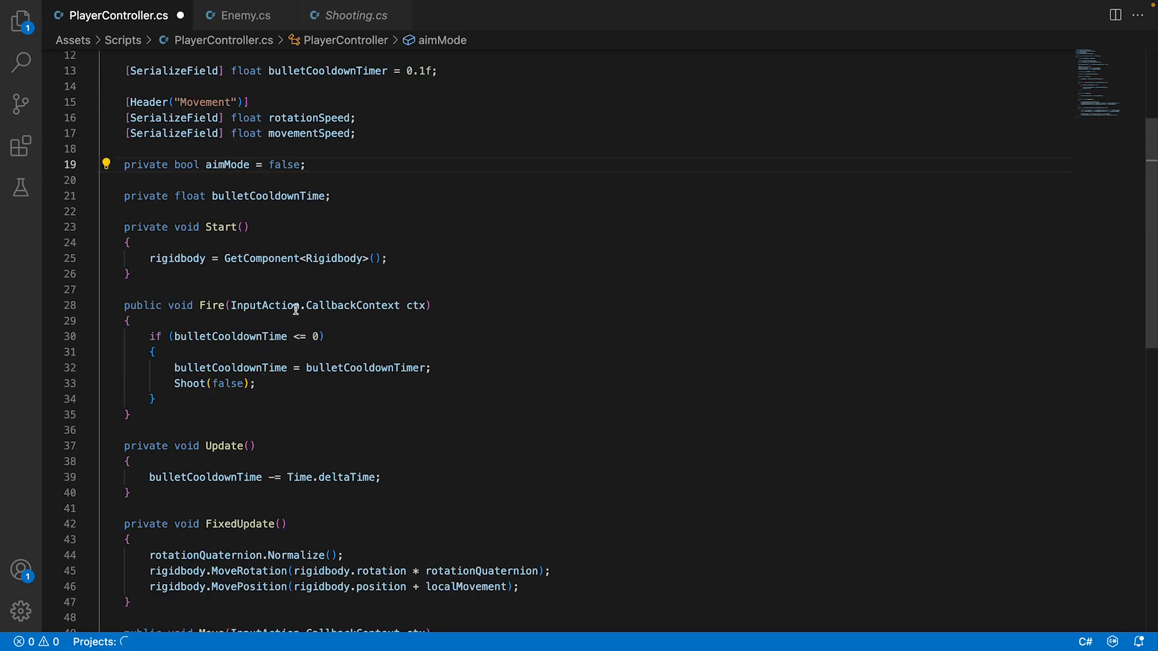
Begin a new field line under aimMode with the [SerializeField] attribute, reusing the attribute text from the rotationSpeed field.
key("Return")
type("publ")
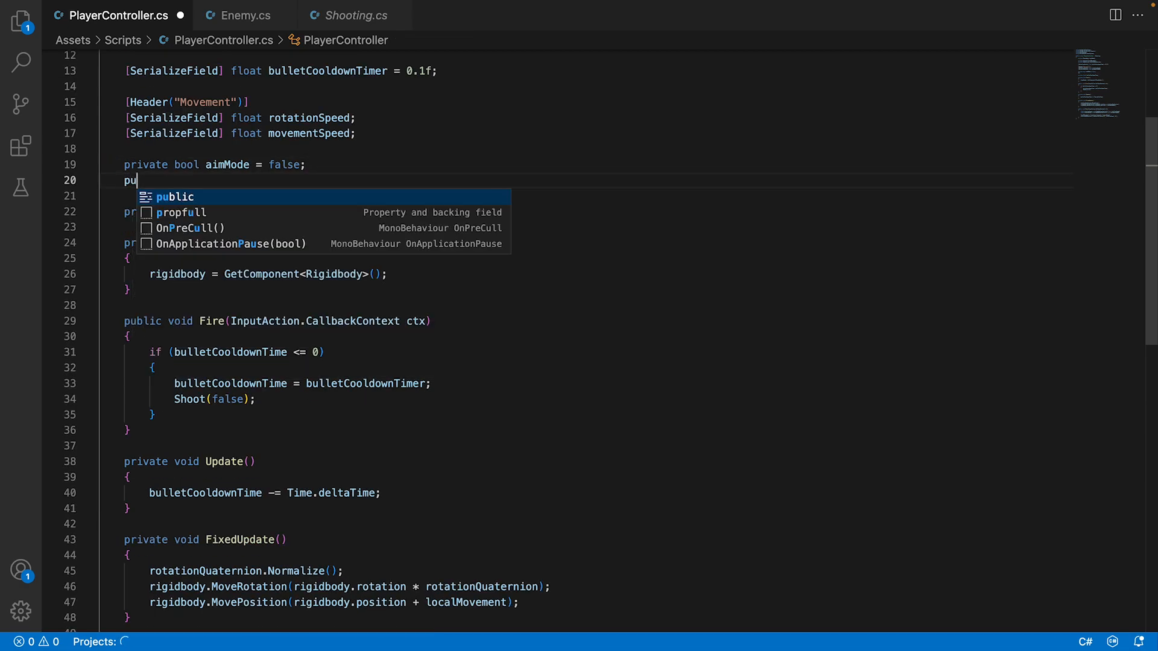
key("BackSpace")
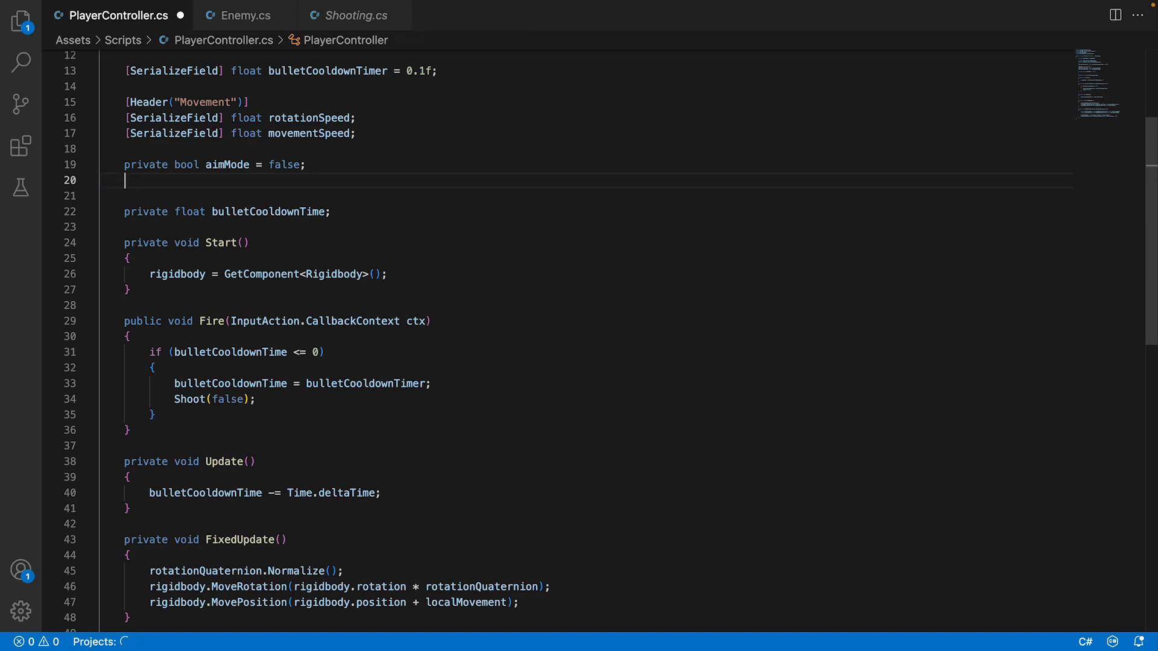
type("[Ser")
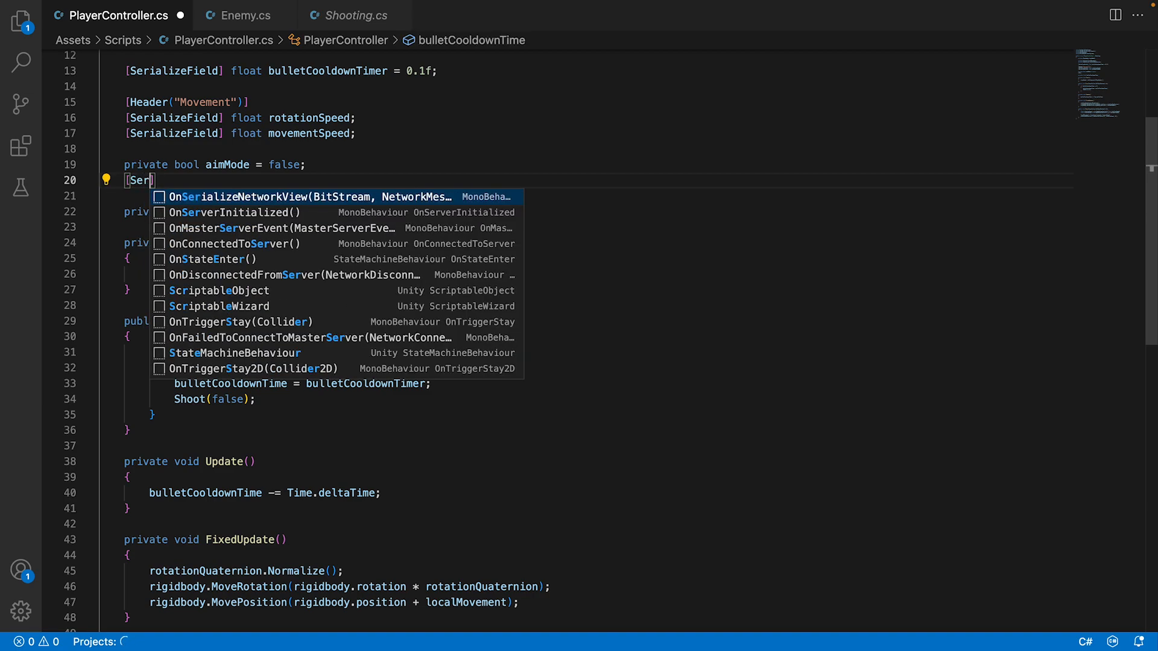
double_click(201, 117)
key("super+c")
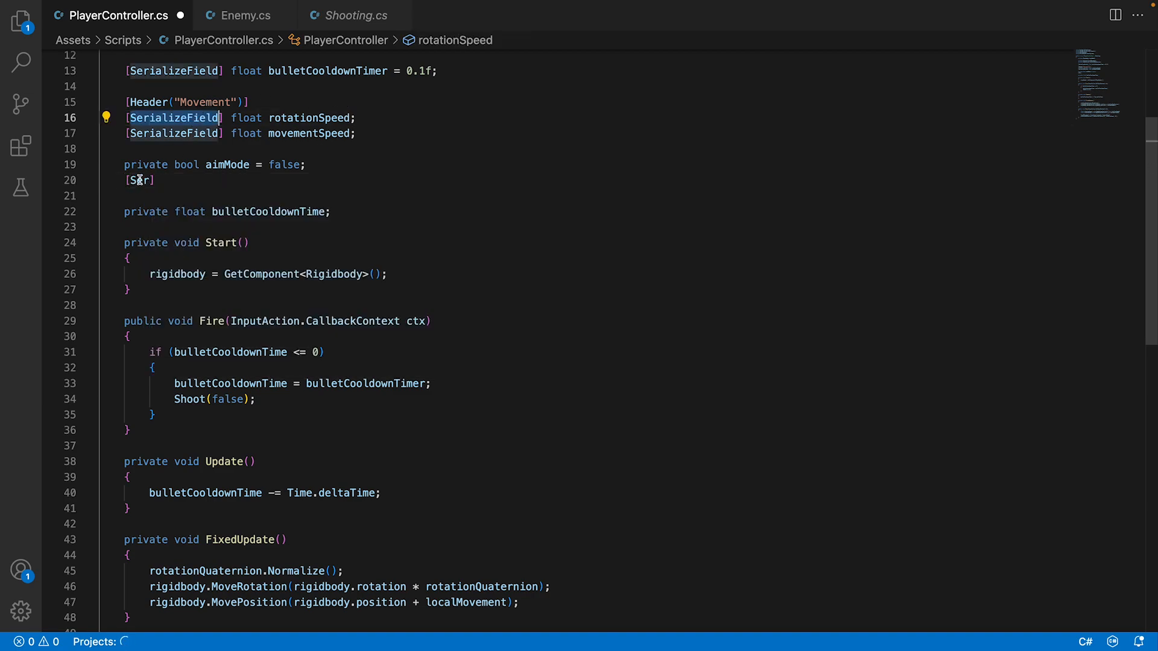
double_click(140, 180)
key("super+v")
key("Right")
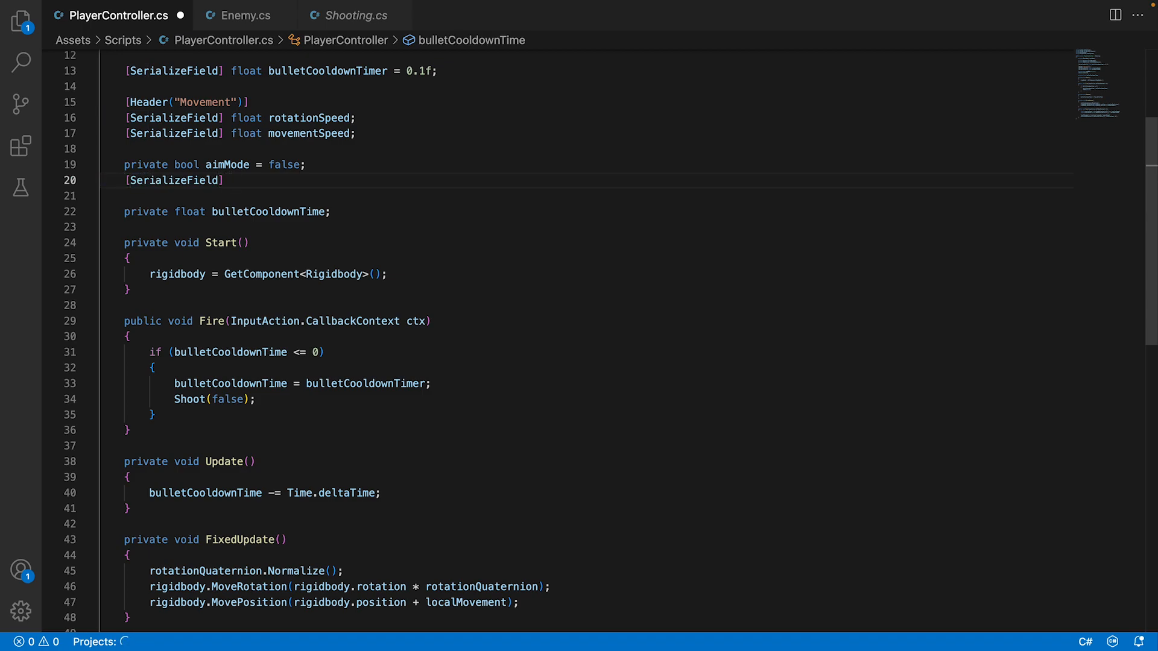
Complete the new serialized field as "GameObject aimCamera;".
type("Cam")
key("BackSpace")
key("BackSpace")
key("BackSpace")
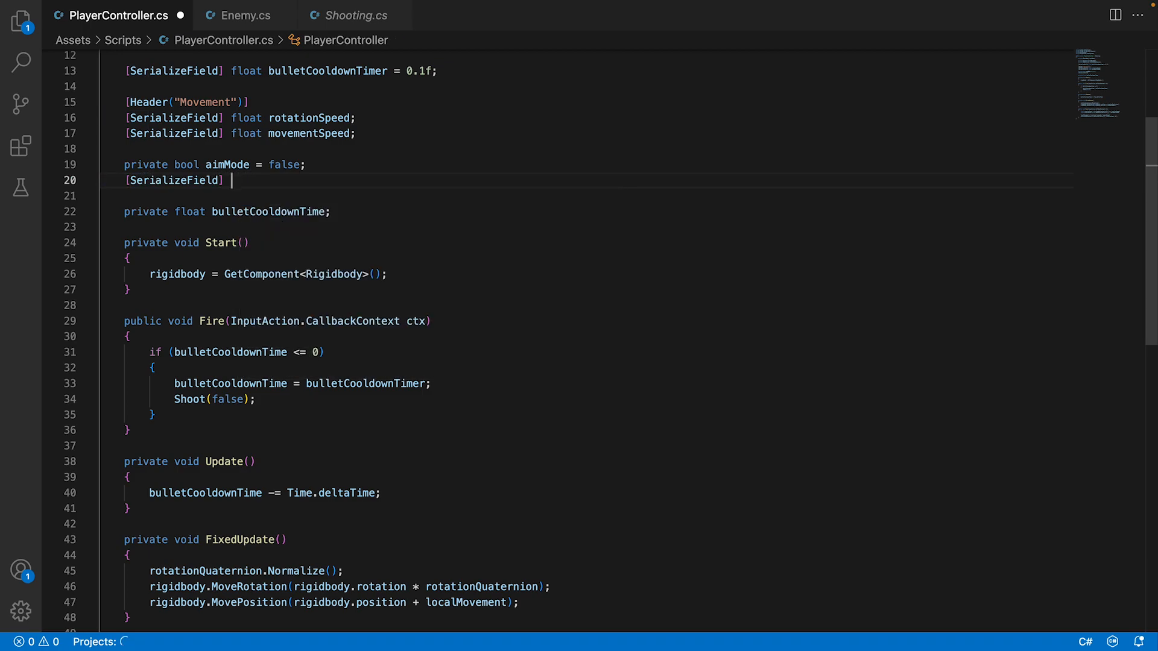
type("T")
key("BackSpace")
type("Game")
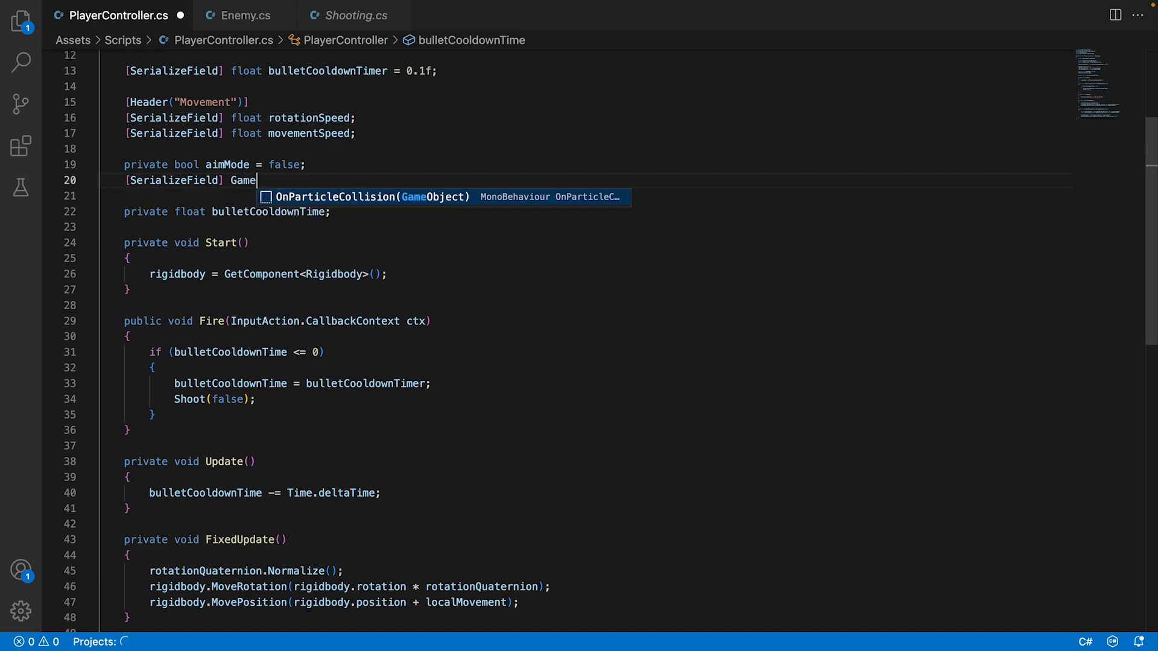
type("Object camera;")
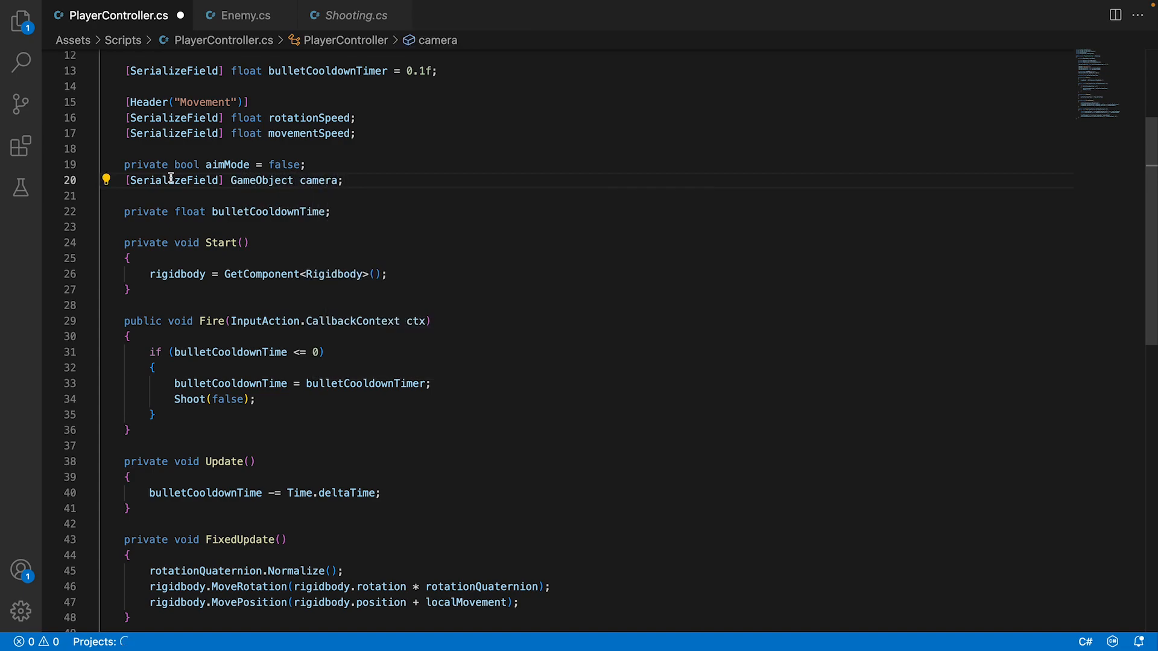
left_click(301, 179)
type("aimC")
double_click(340, 182)
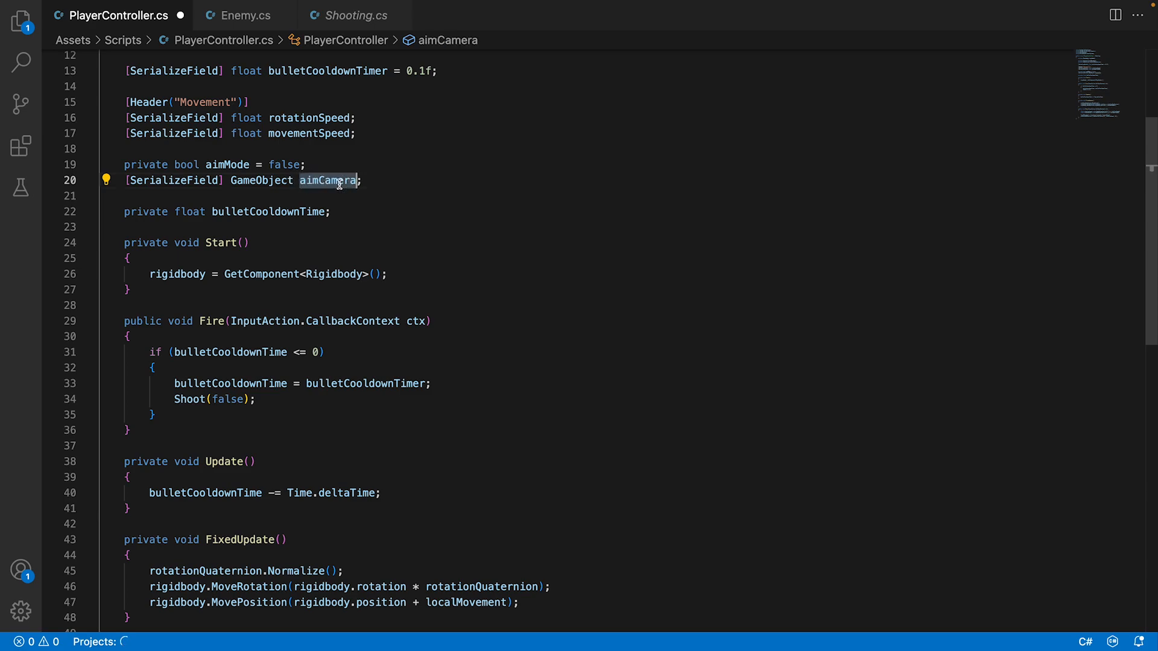
Add an "if(Input.GetKeyDown(KeyCode.C)){ }" block at the start of Update, above the bulletCooldownTime line.
left_click(225, 477)
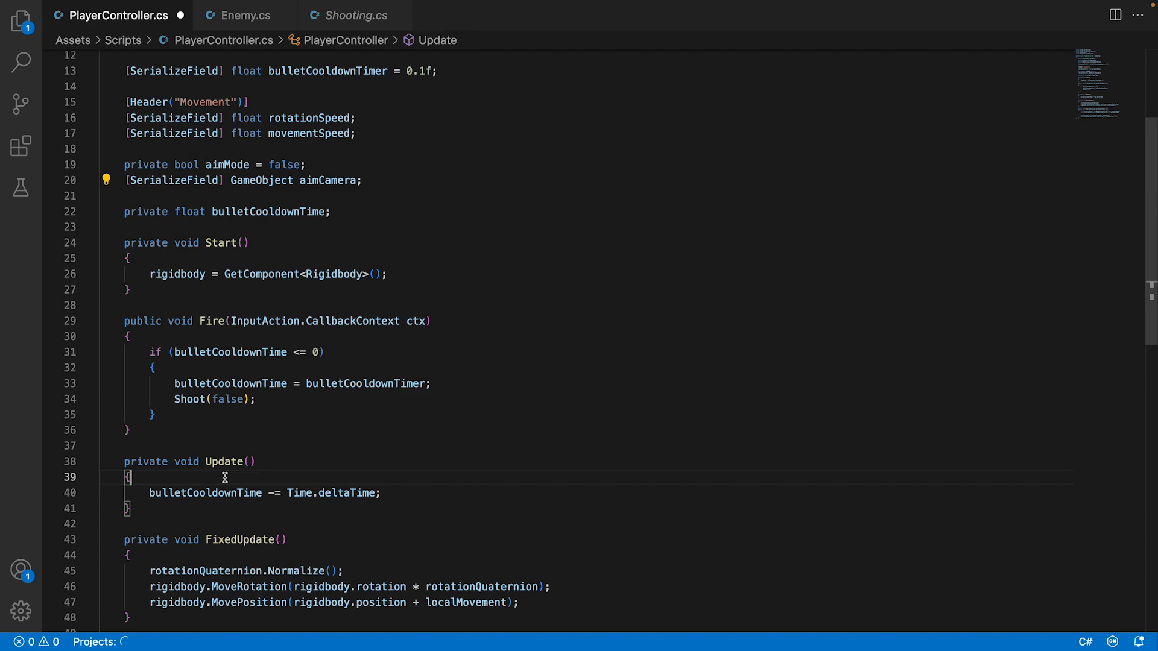
key("Return")
key("Return")
key("Up")
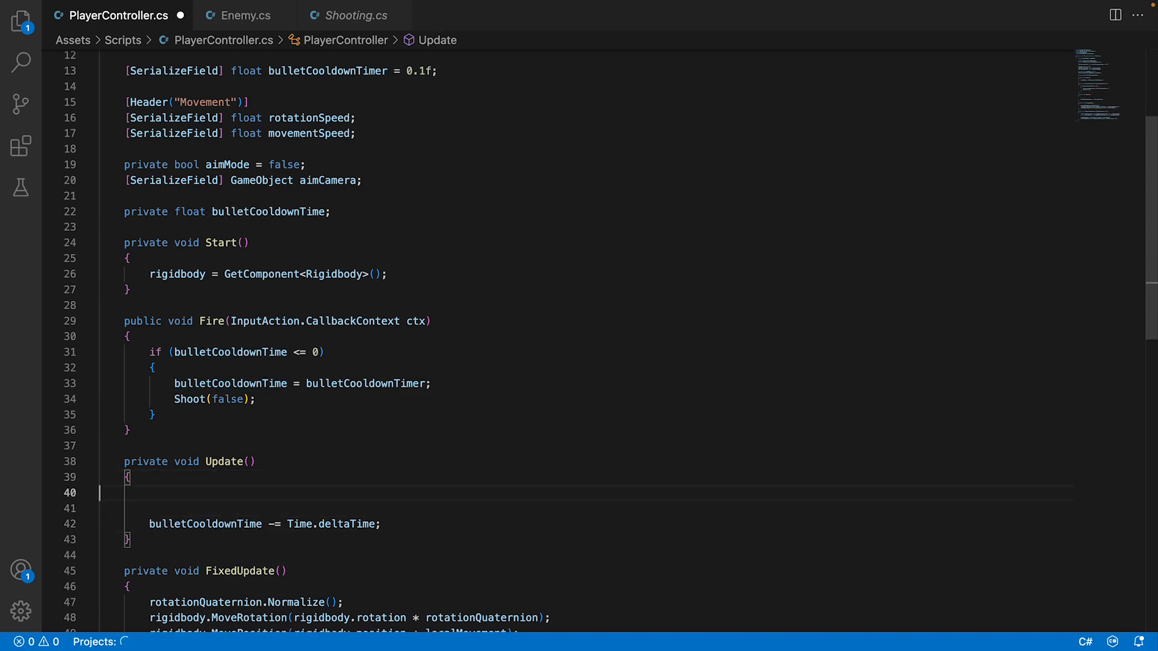
type("if(Input.Get")
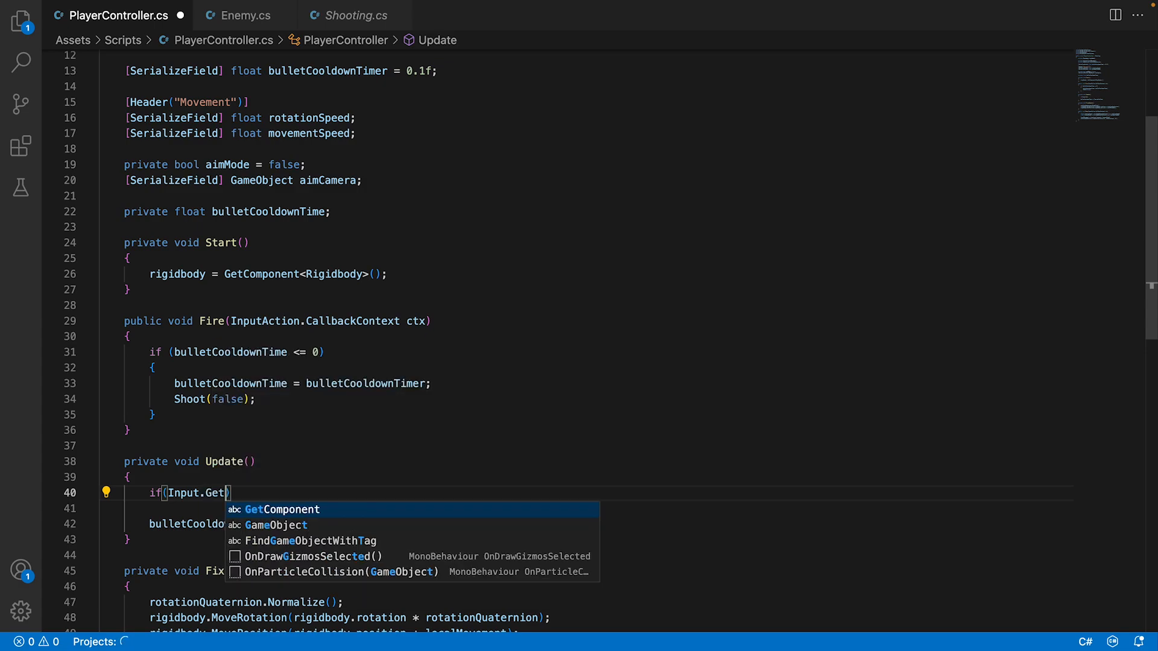
type("KeyDown(")
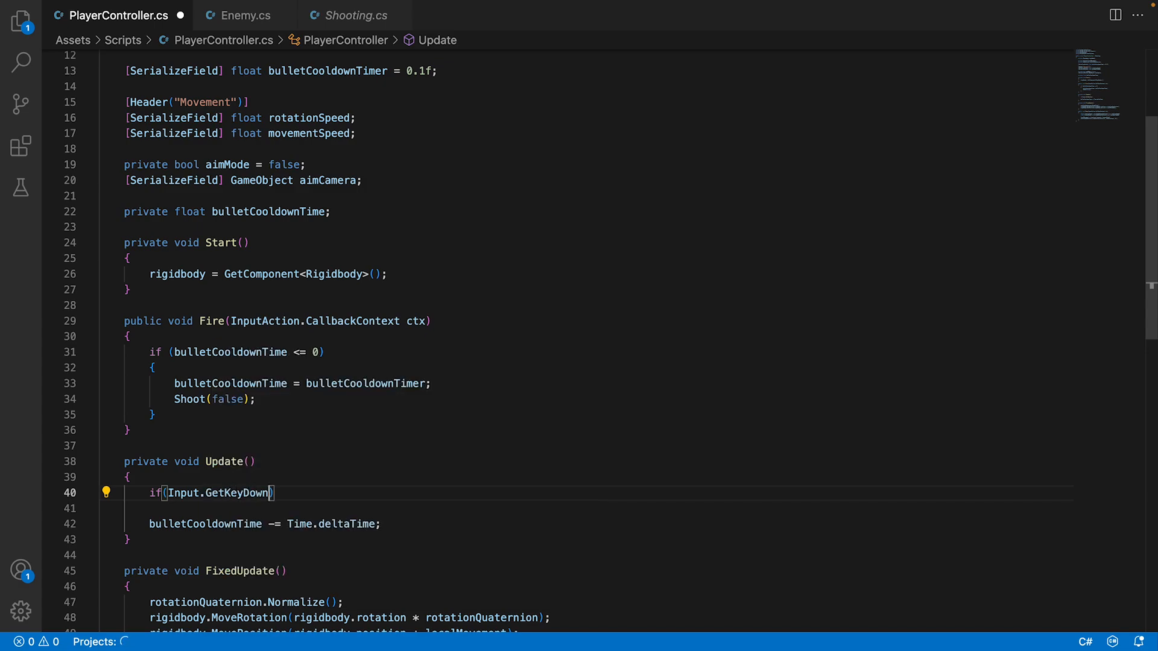
type("KeyCode.")
type("C) ")
type("{")
key("Return")
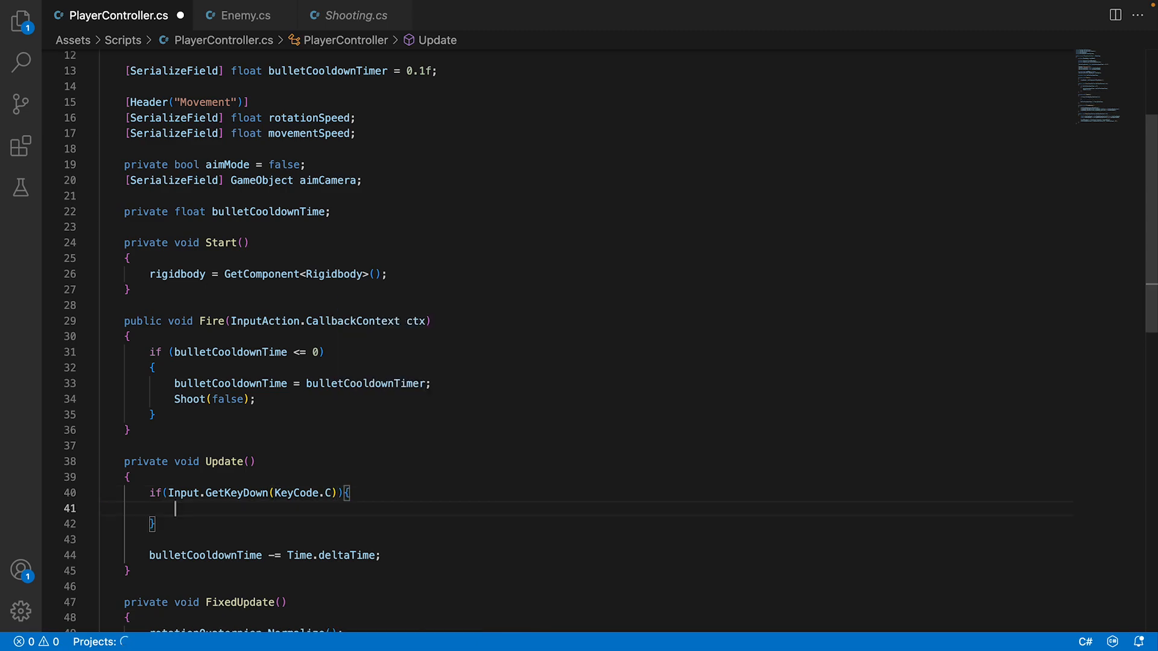
Nest an "if(aimMode == false){ }" block inside the C key check.
type("if(is")
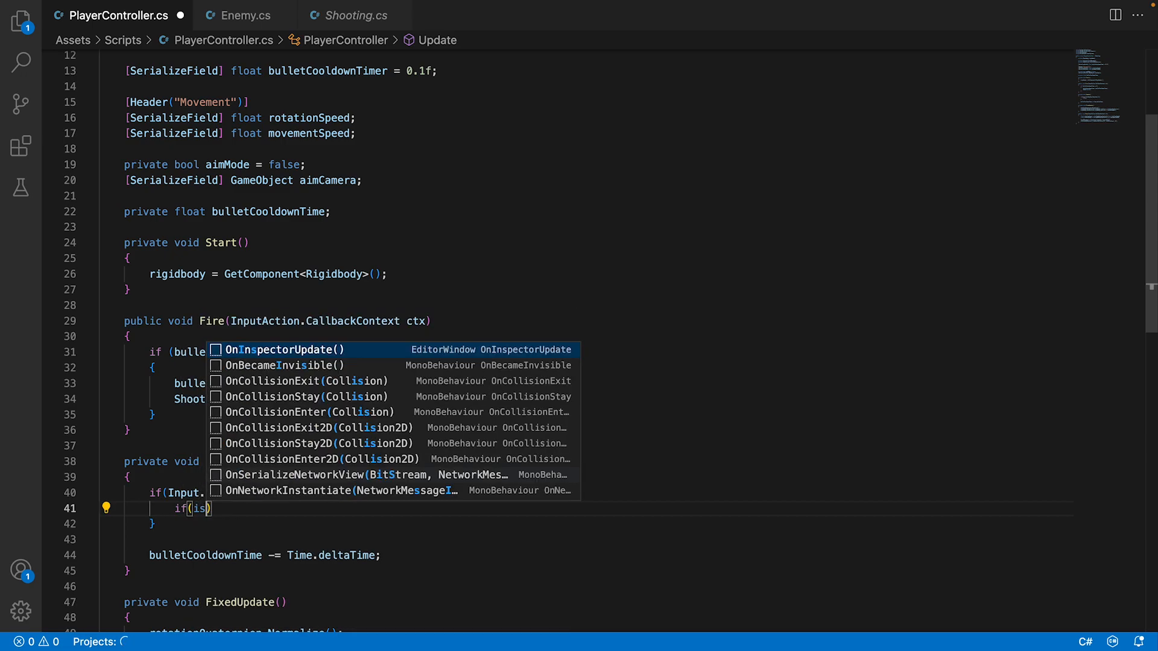
key("BackSpace")
key("BackSpace")
type("am")
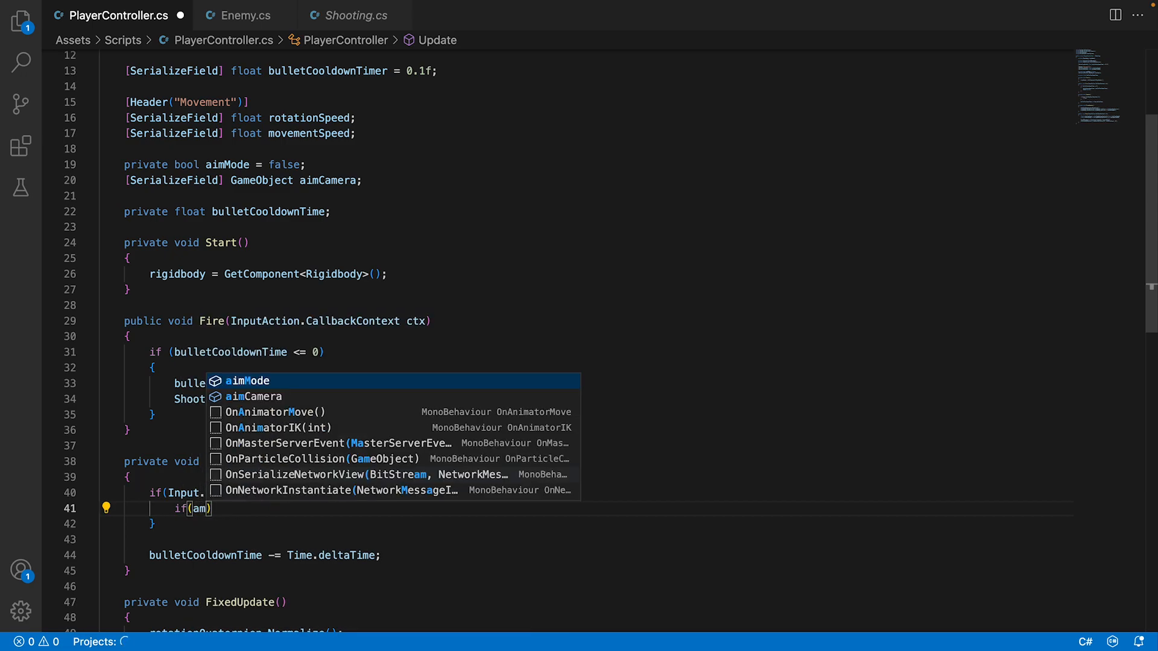
key("Tab")
type("== false){")
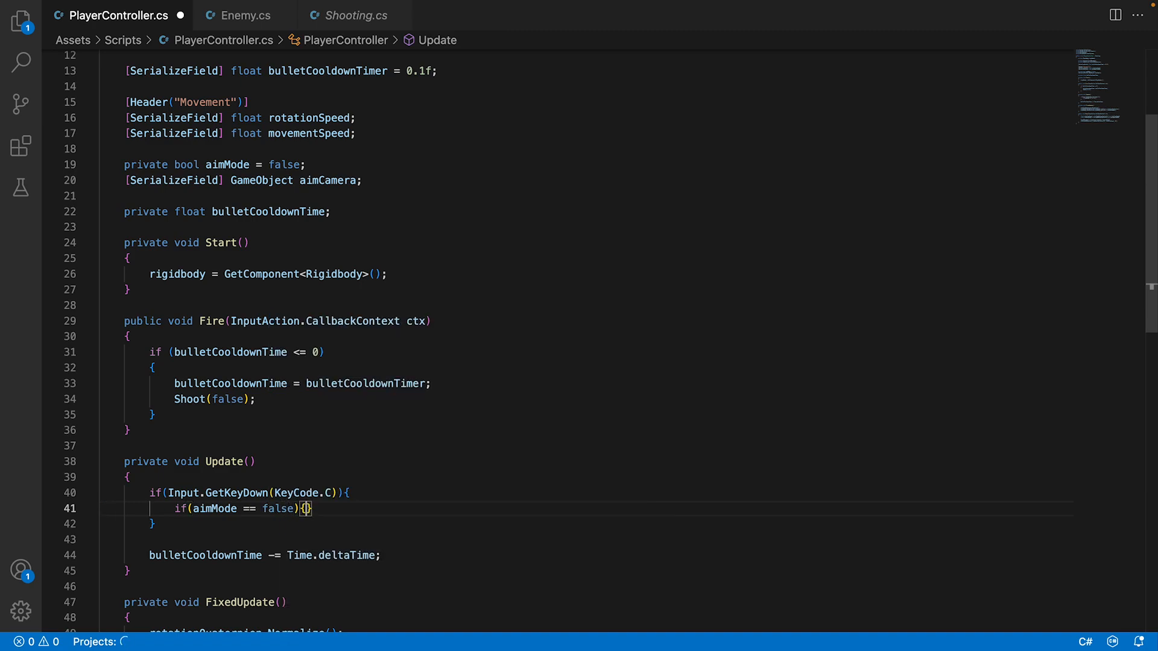
key("Return")
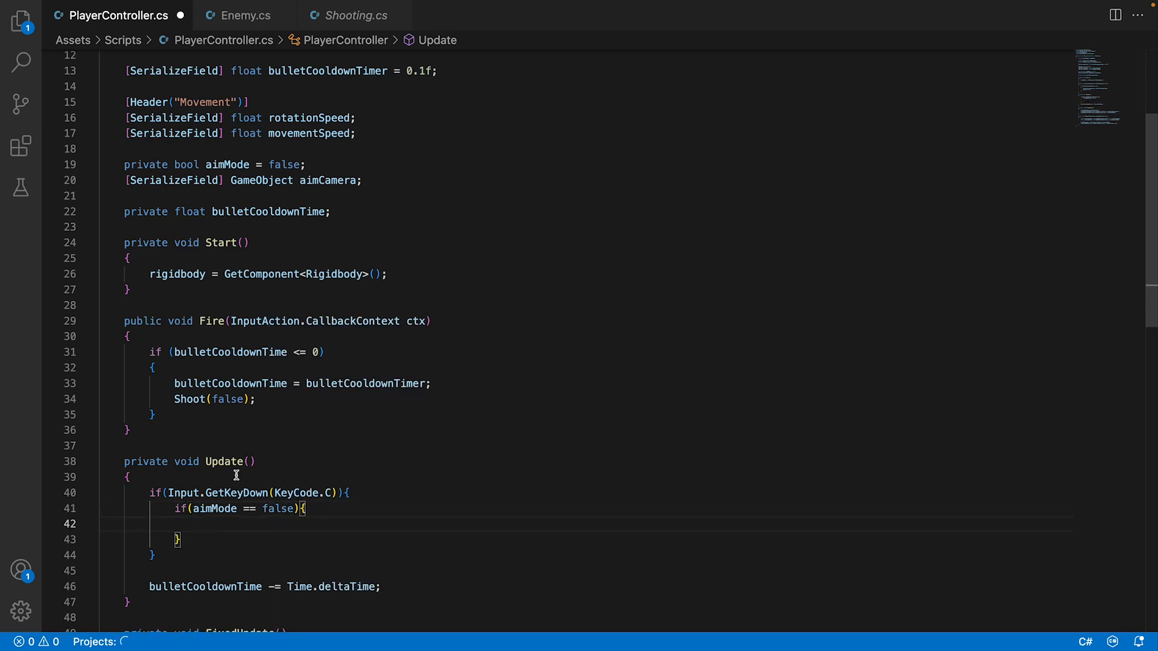
Call "aimCamera.SetActive(true);" inside the aimMode == false block.
type("ai")
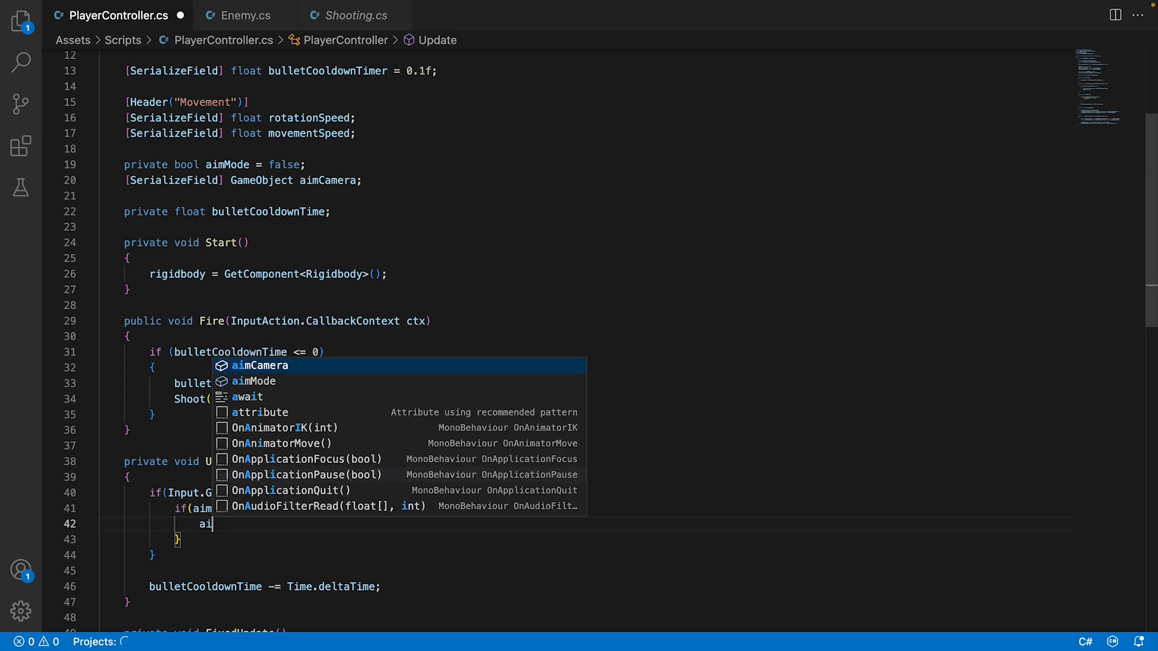
key("Tab")
type(".SetA")
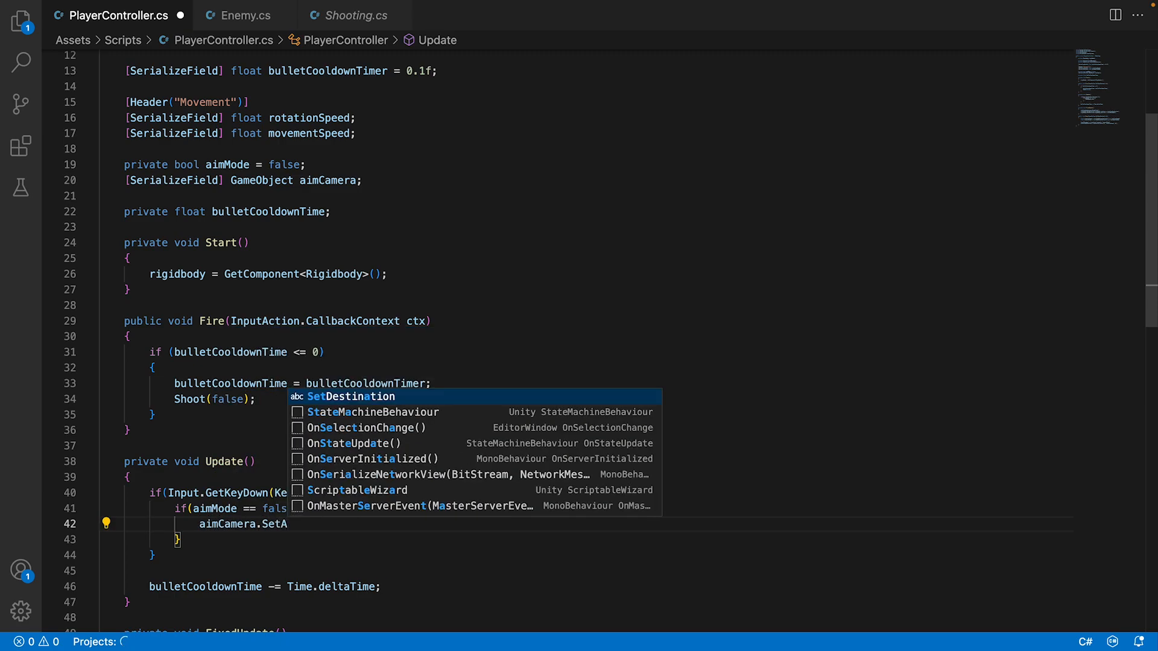
type("ctive(true")
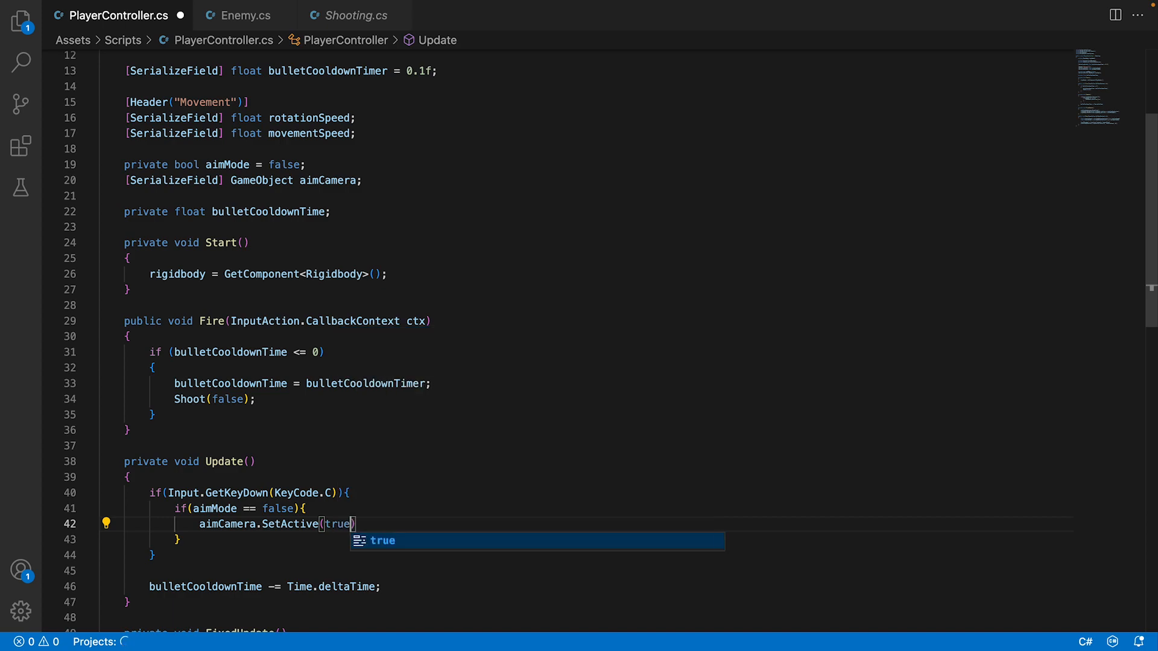
Duplicate the whole aimMode == false block directly below itself, within the C key check.
left_click_drag(185, 545, 173, 508)
key("super+c")
left_click(184, 546)
key("Return")
key("super+v")
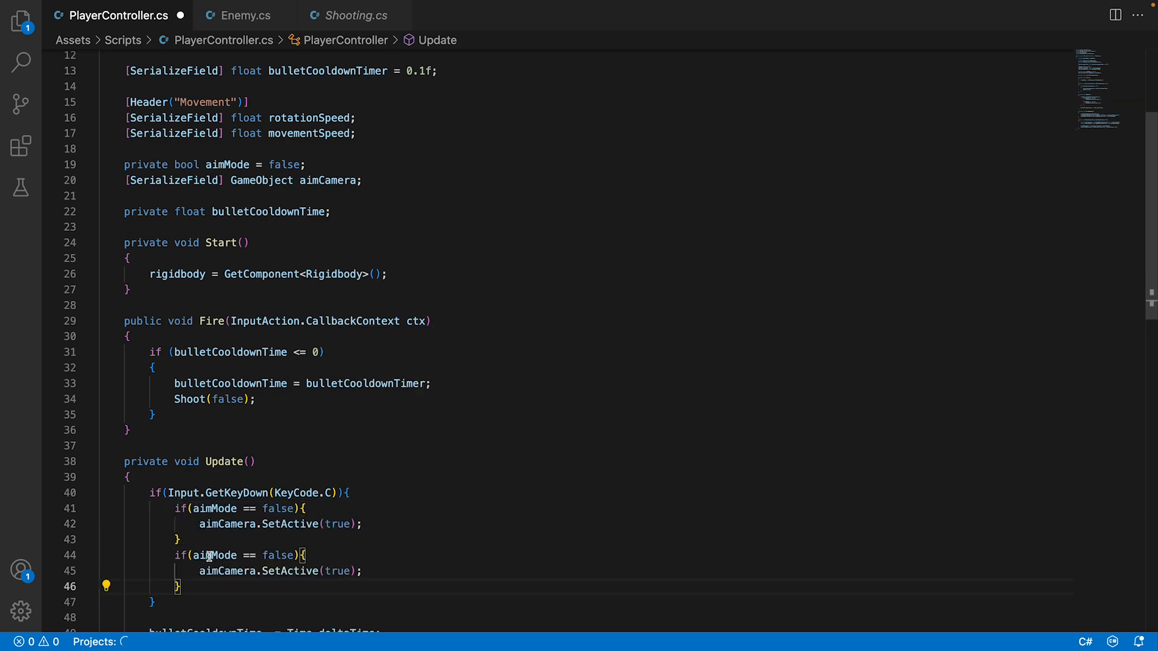
Turn the duplicated block's condition line into a plain else.
left_click(174, 554)
type("else")
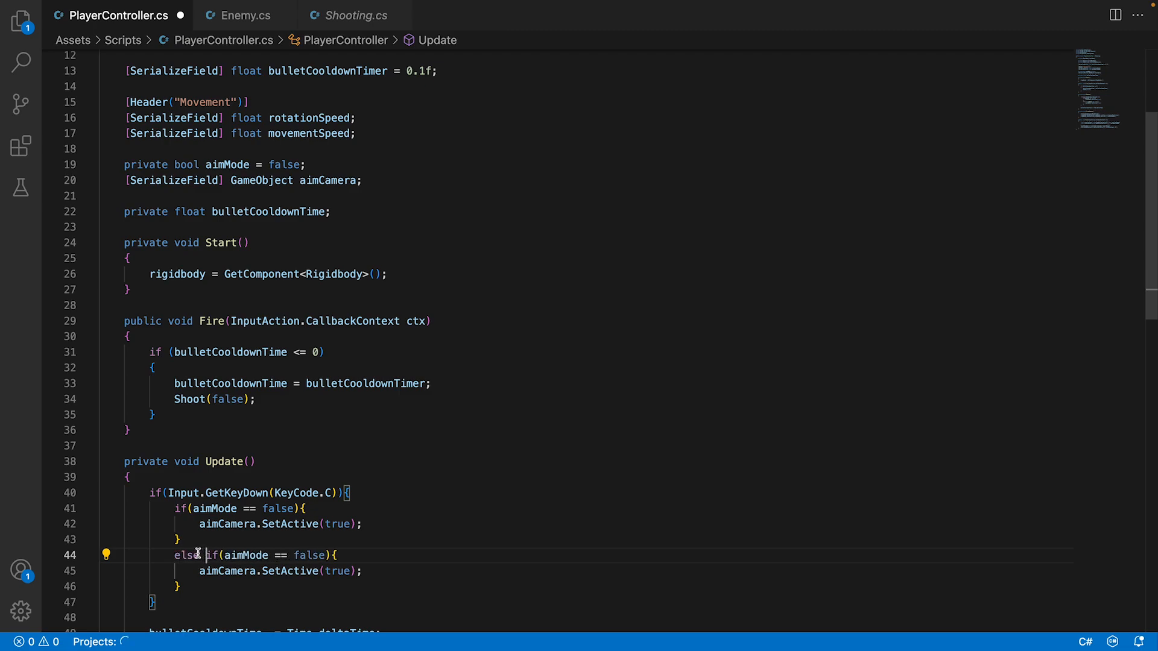
left_click_drag(198, 554, 377, 555)
key("BackSpace")
left_click(320, 537)
Change the SetActive argument in the else branch to false and save the script.
left_click(337, 570)
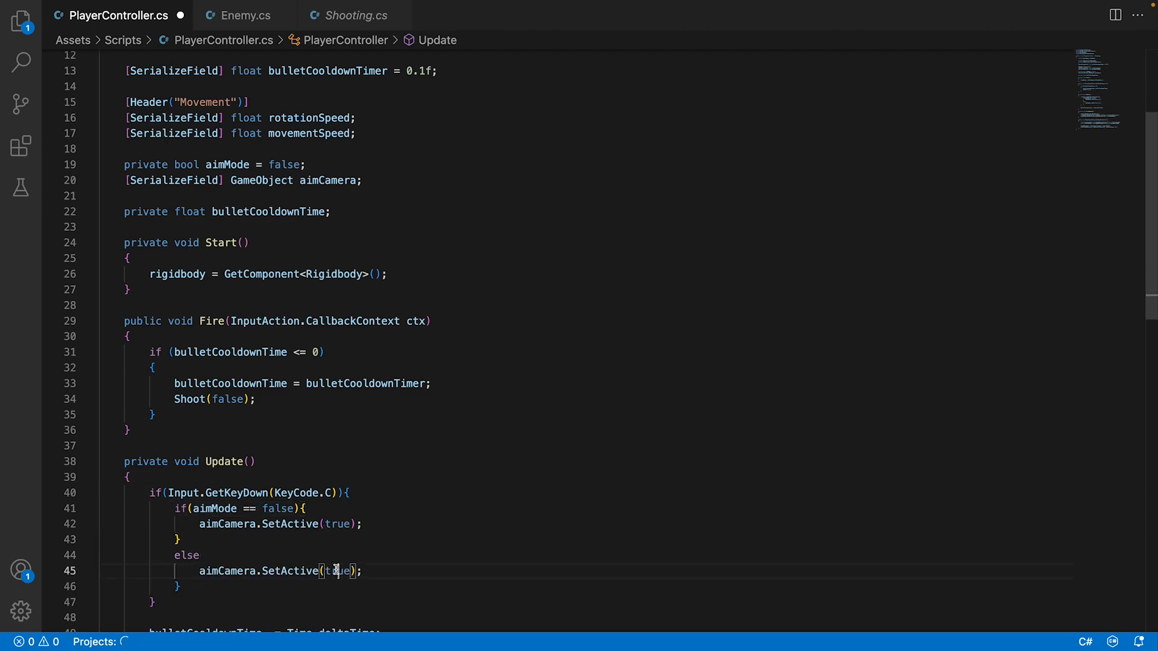
double_click(336, 570)
type("false")
key("super+s")
left_click(344, 544)
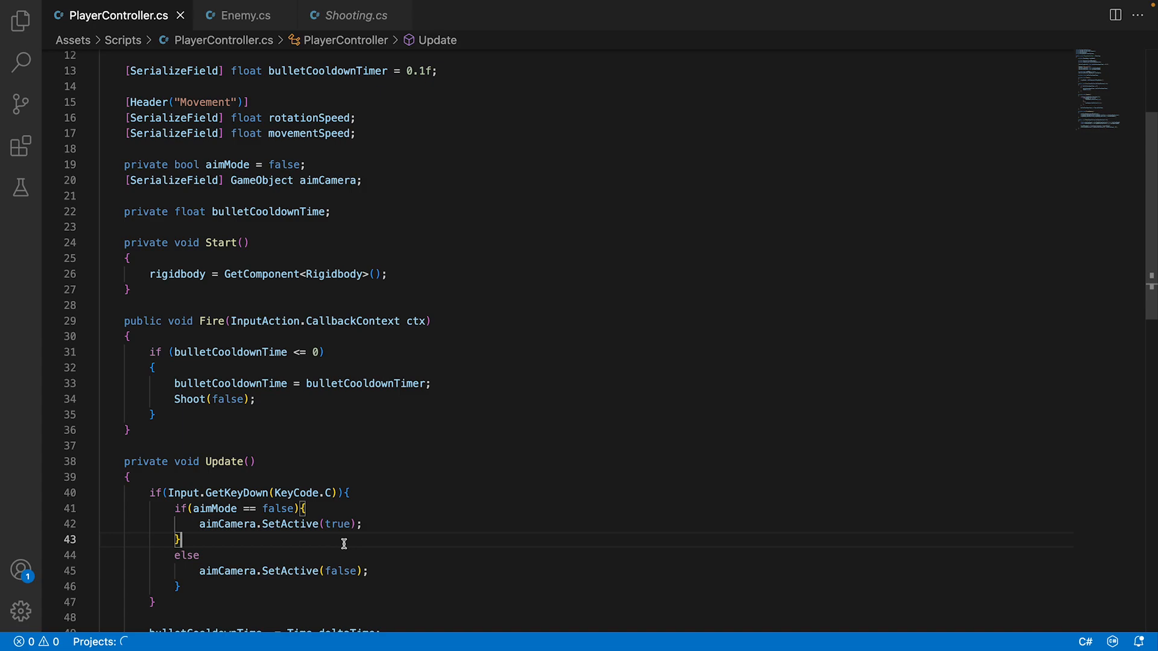
Switch to Unity and open the PlayerController.cs compile error in the code editor.
scroll(343, 544, "down", 2)
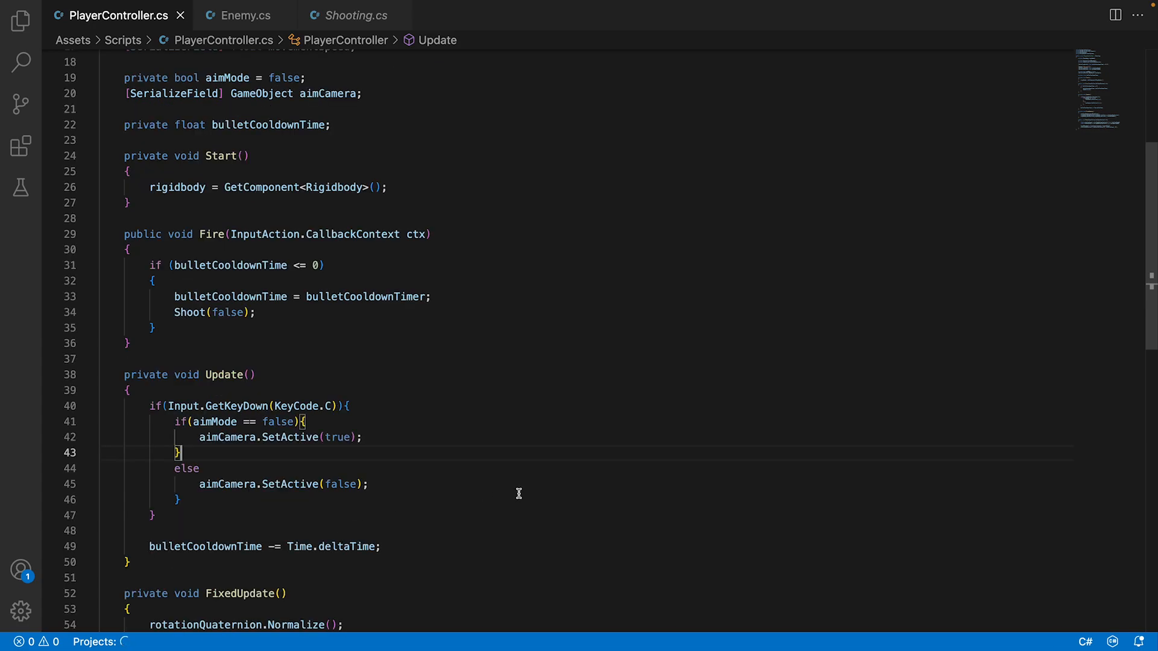
left_click(691, 616)
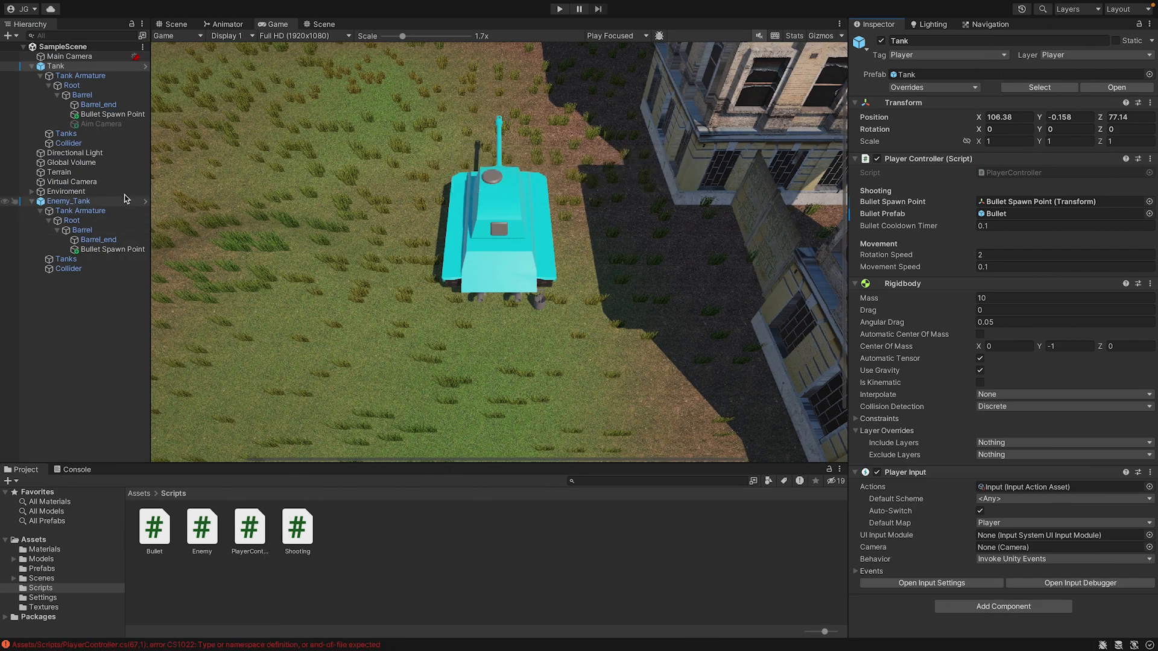
double_click(236, 646)
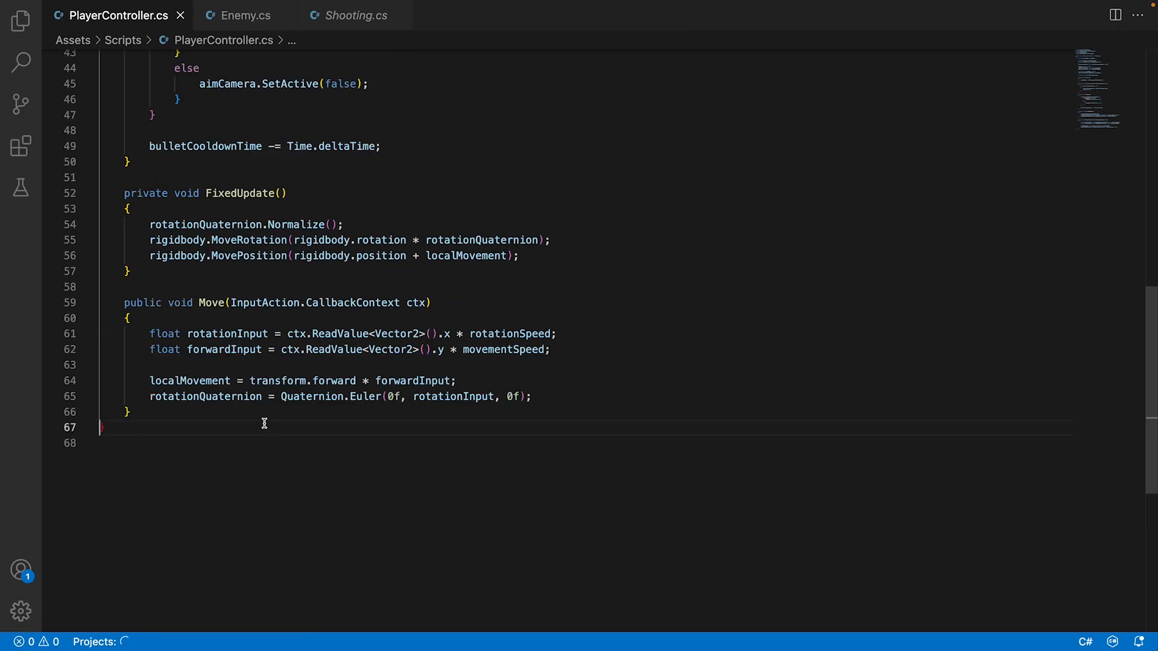
Add the missing opening brace after the else in Update's C key check and save the script.
scroll(247, 447, "up", 12)
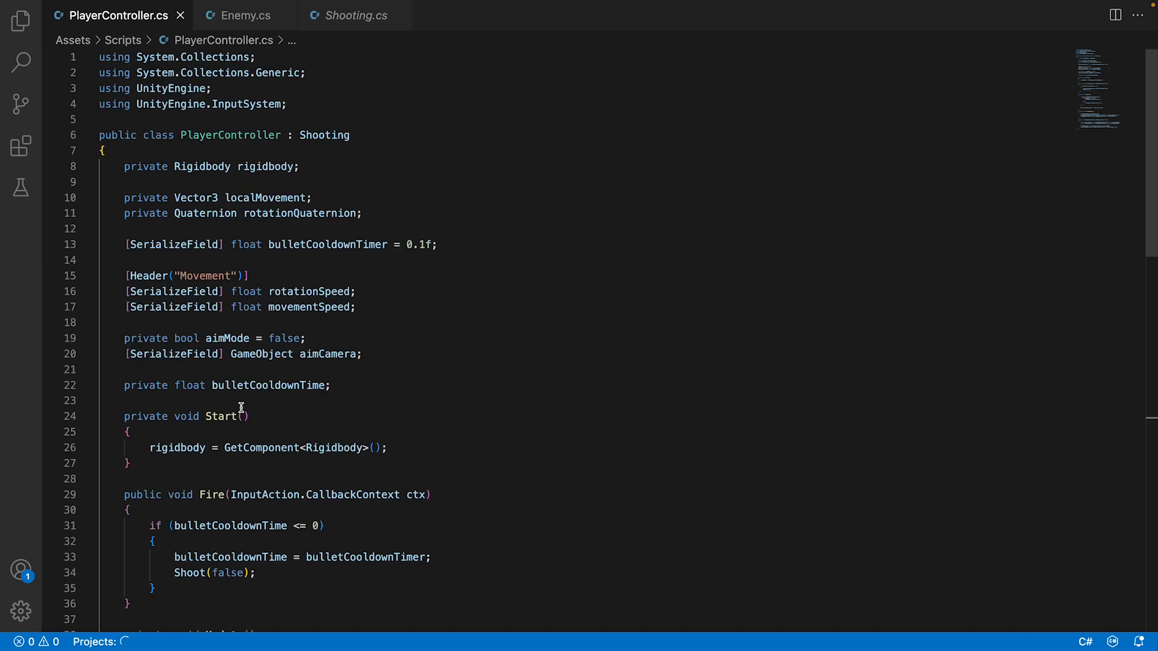
scroll(241, 408, "down", 4)
scroll(227, 494, "down", 2)
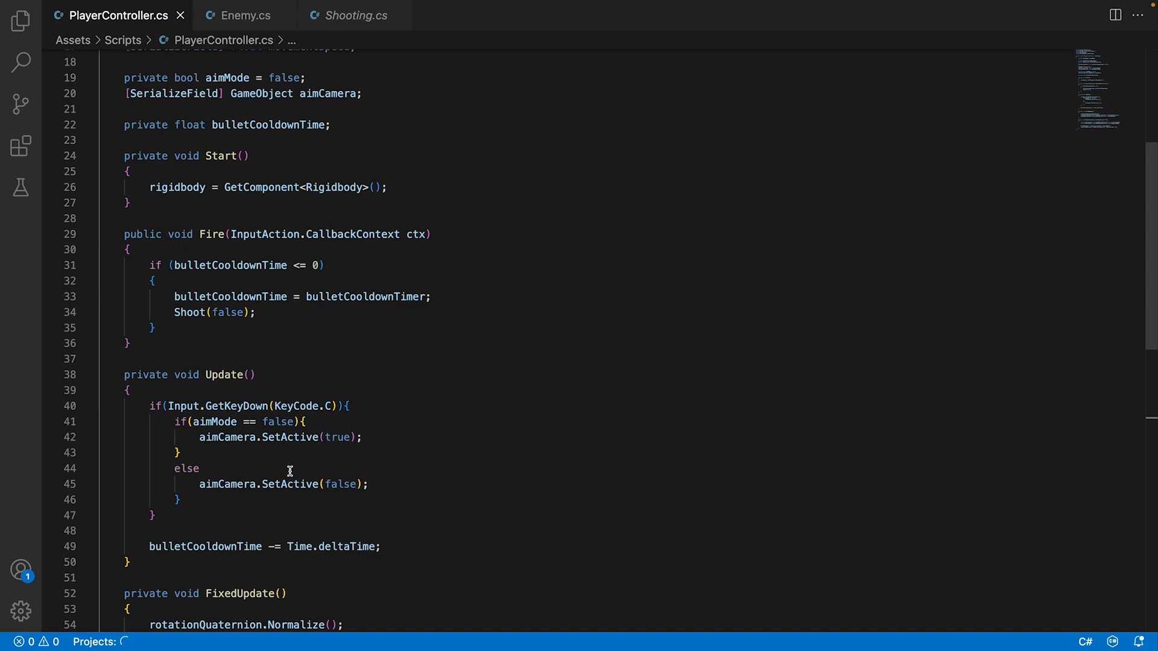
left_click(324, 434)
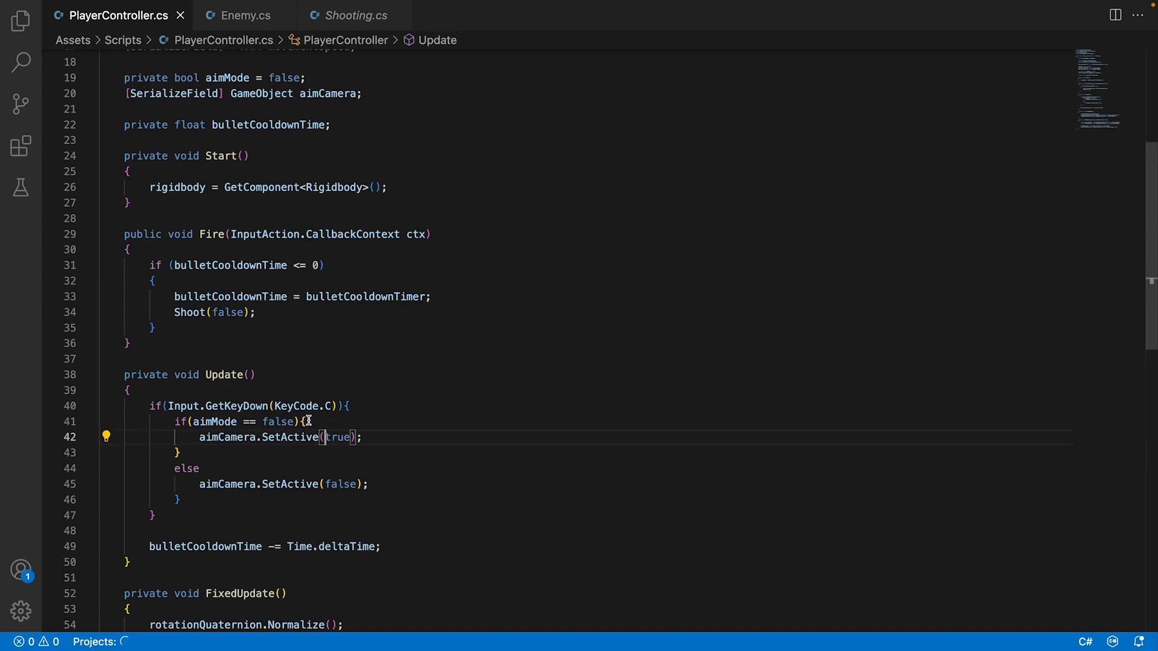
left_click(246, 471)
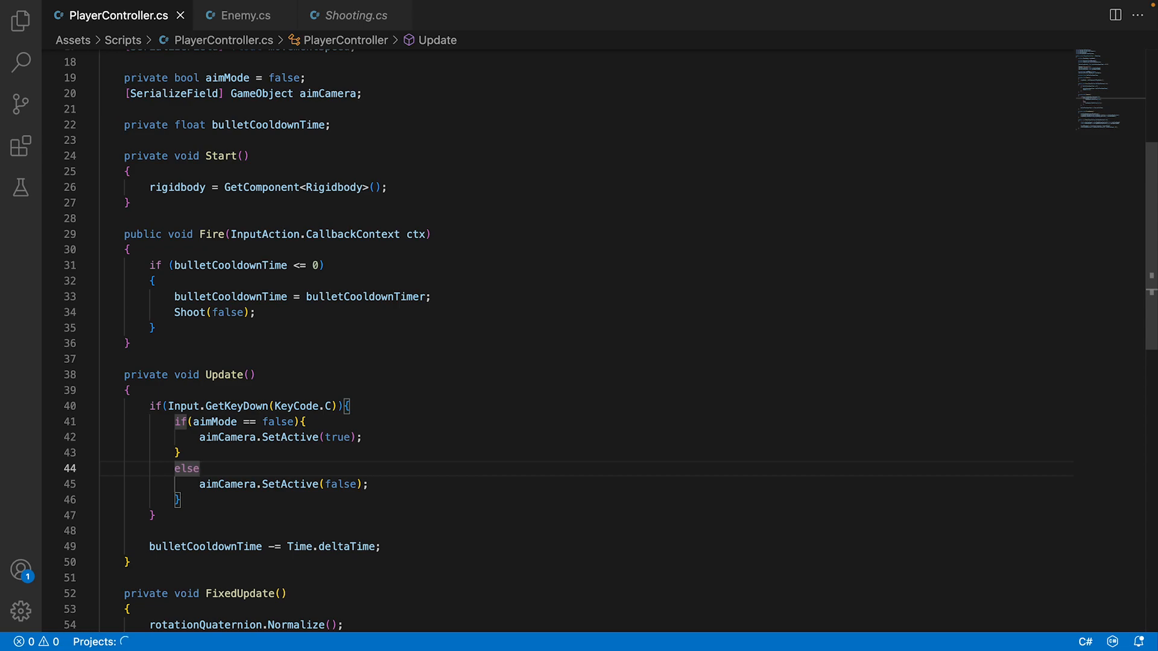
type("{")
key("Delete")
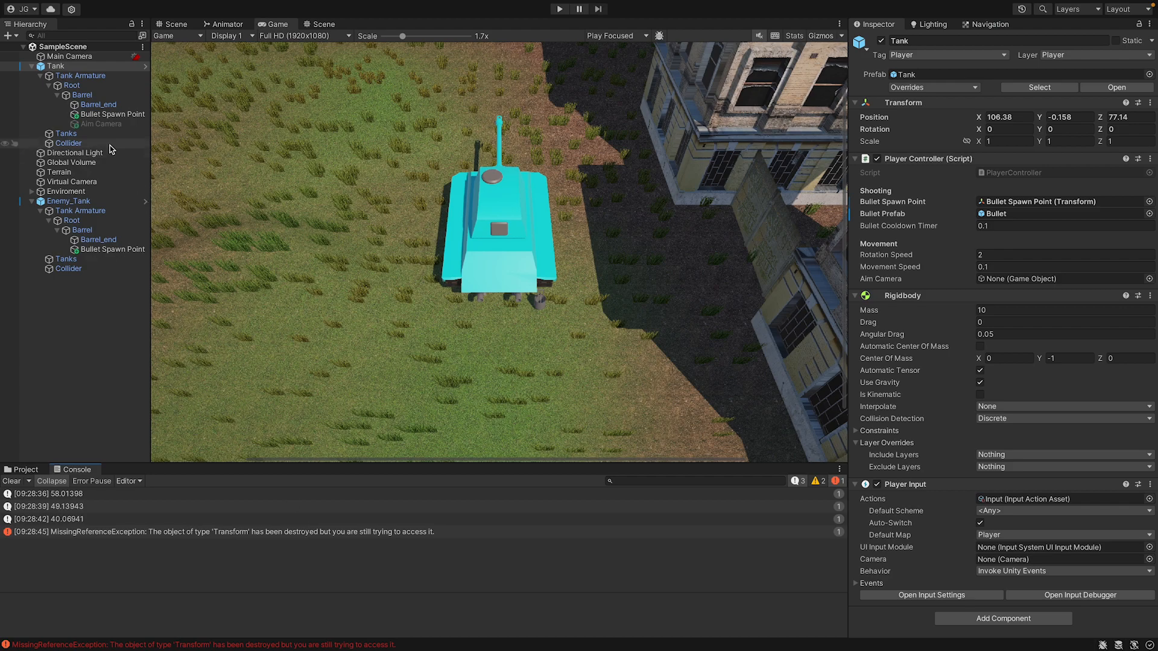
Back in Unity, clear the Console and assign the barrel's Aim Camera object to the Tank's Aim Camera field in Player Controller.
left_click(12, 480)
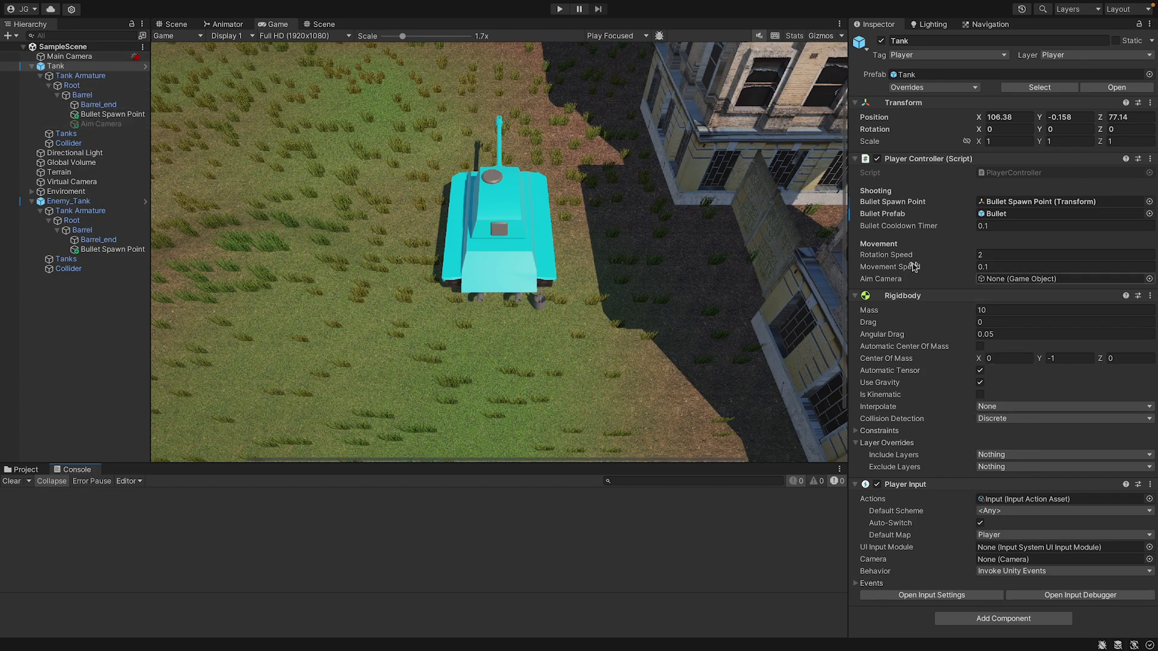
left_click_drag(116, 120, 1067, 279)
Play-test the scene, trying the aim camera toggle and the tank's controls, and stop play mode.
left_click(559, 9)
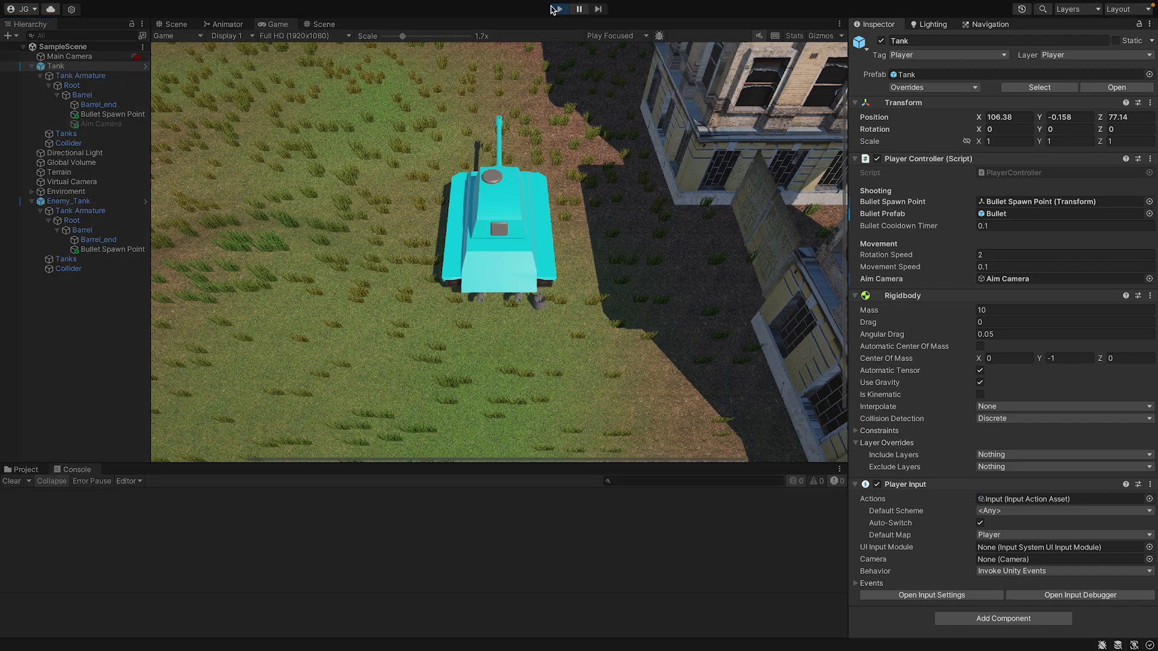
left_click(512, 173)
right_click(512, 173)
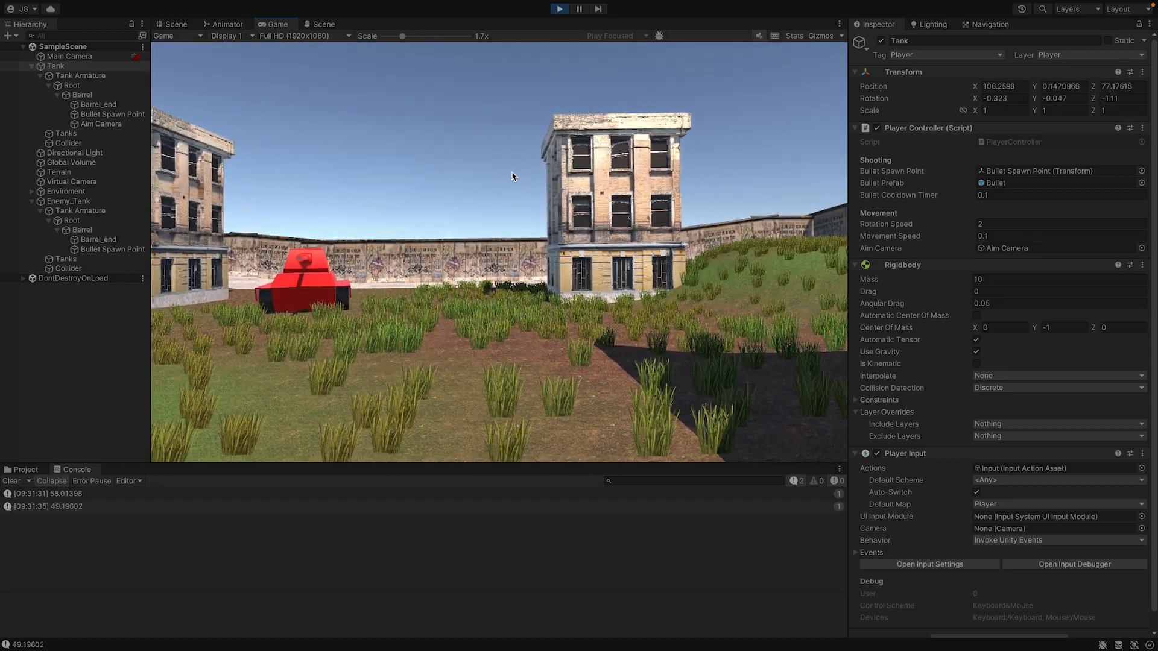
key("a")
left_click(512, 173)
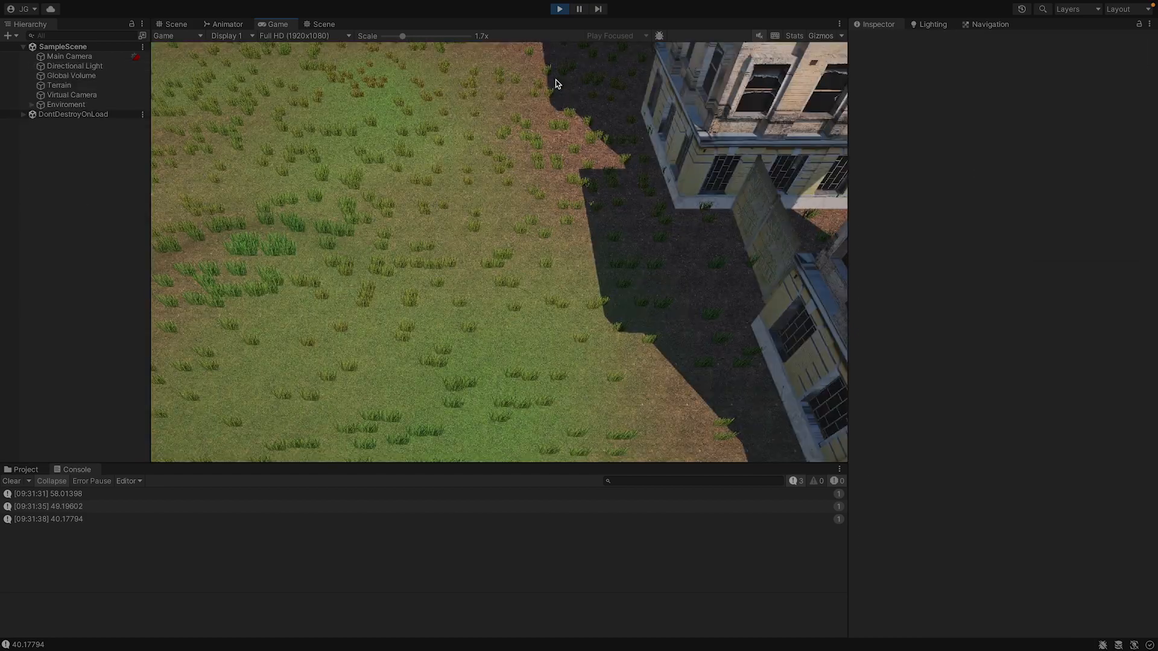
left_click(559, 9)
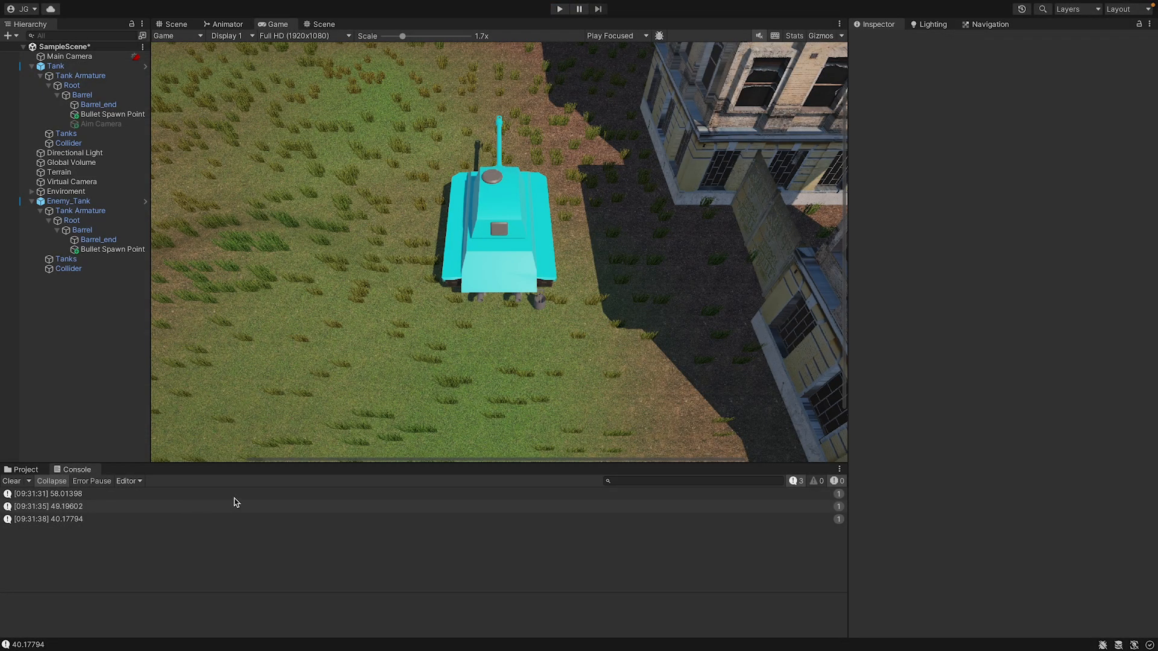
Reopen the PlayerController script from the Tank's component and go to the C key check in Update.
left_click(56, 65)
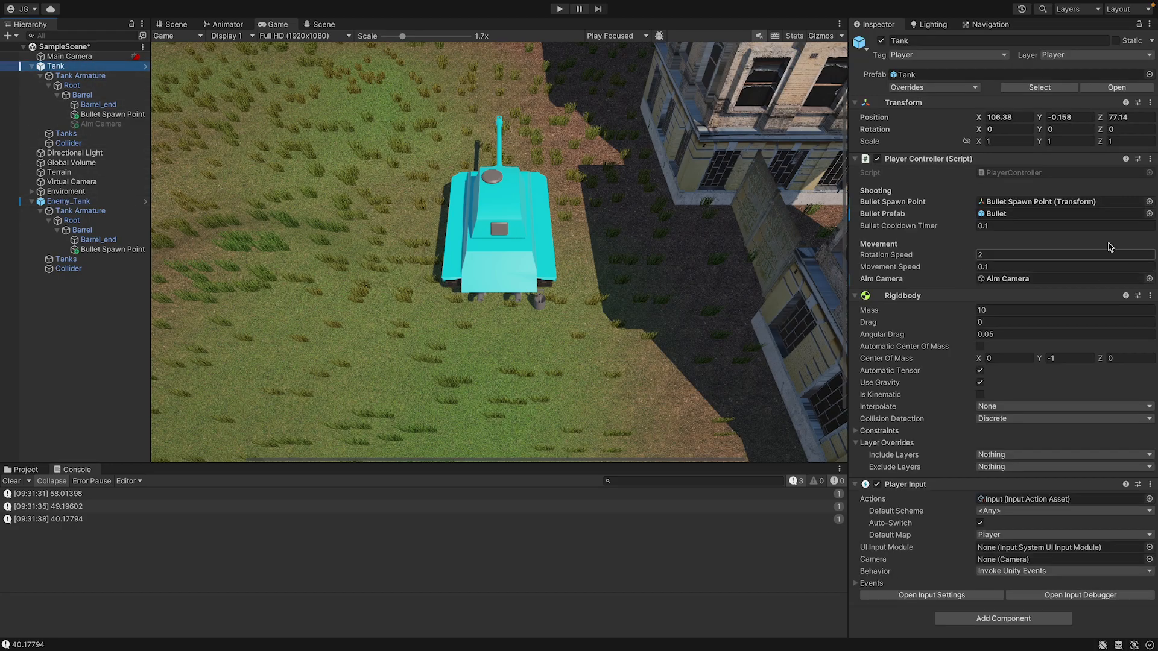
double_click(979, 170)
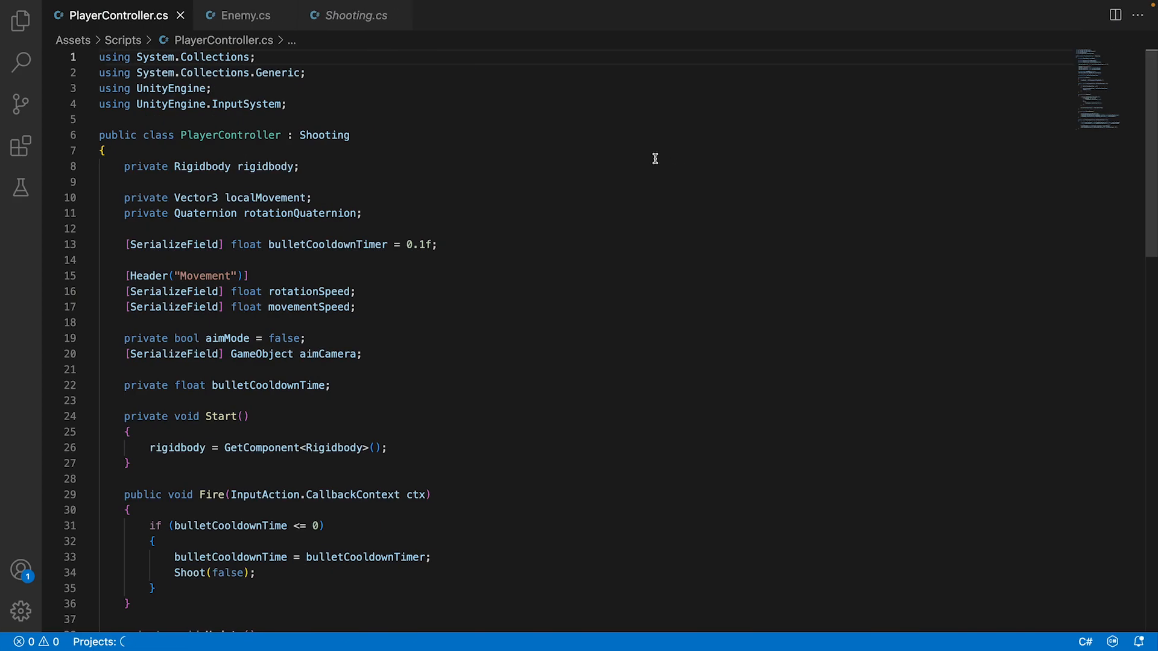
scroll(643, 162, "down", 4)
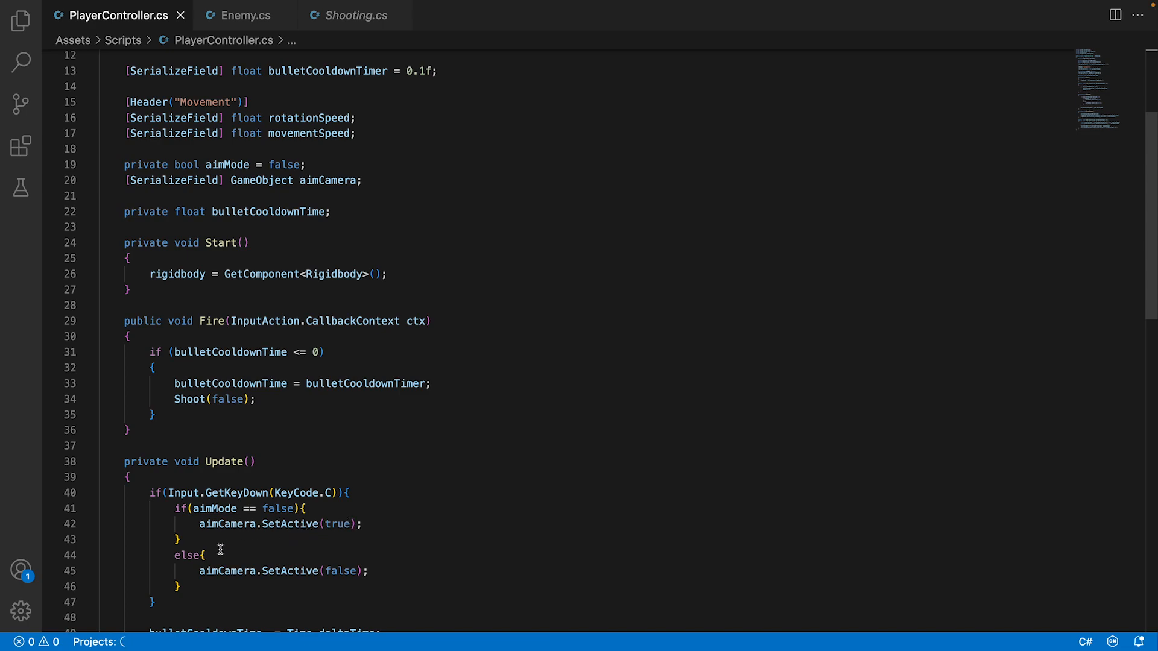
Turn the else in Update's C key check into else if(aimMode == true) and save the script.
left_click_drag(174, 508, 304, 508)
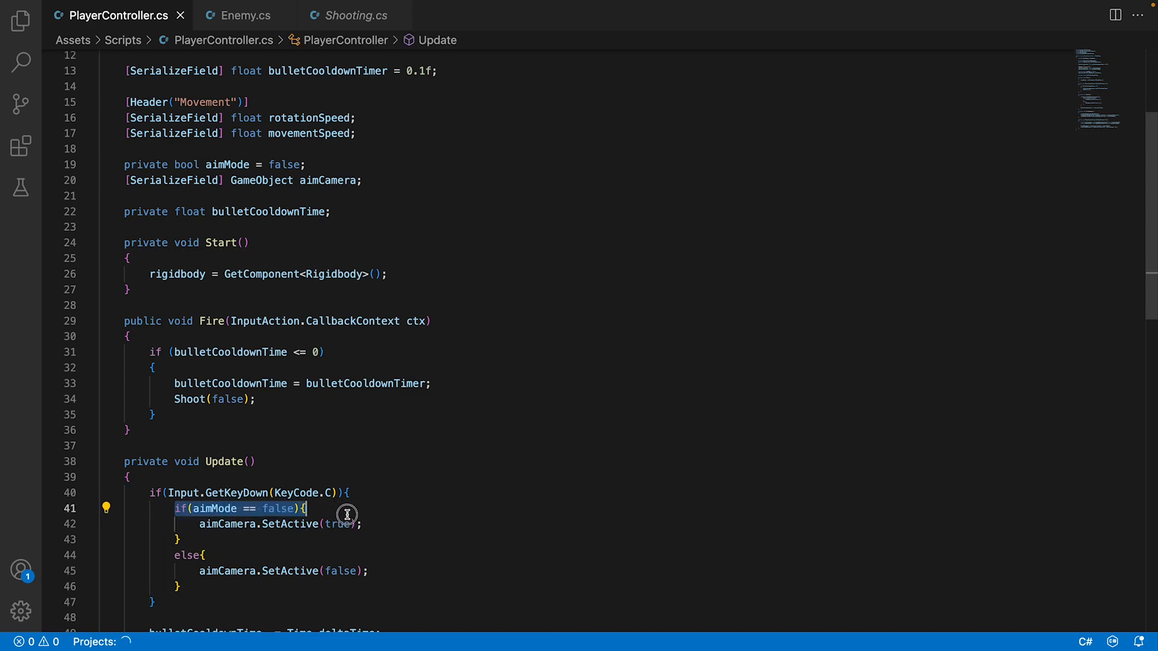
left_click(200, 555)
key("Return")
left_click(227, 554)
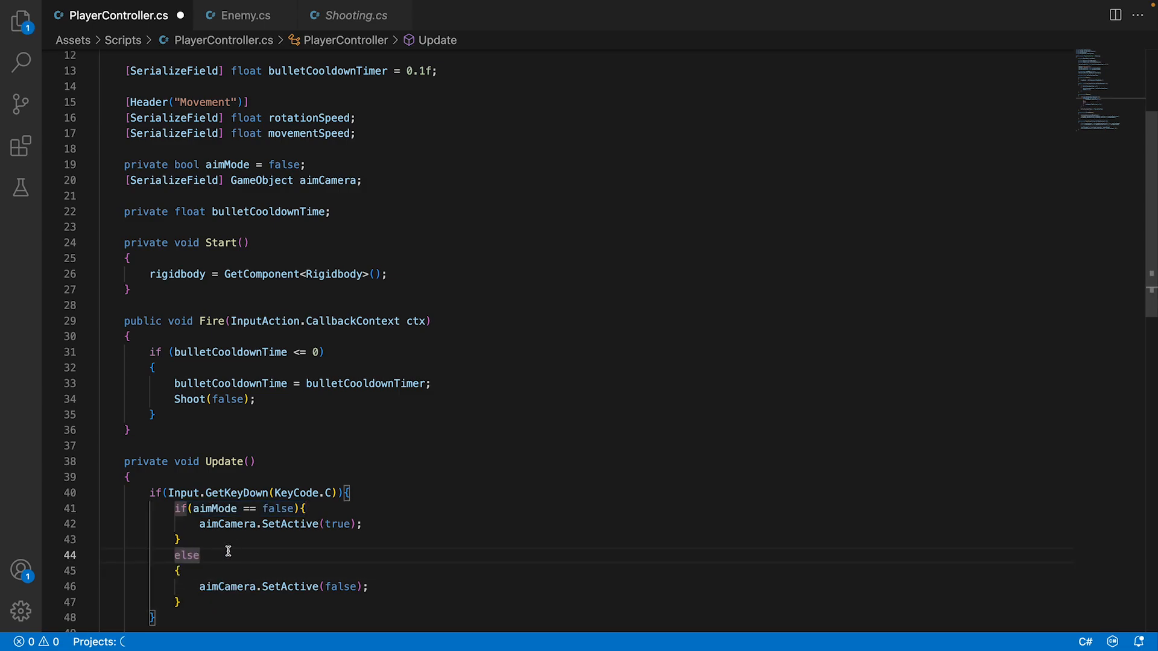
type("if(aimMode == false){")
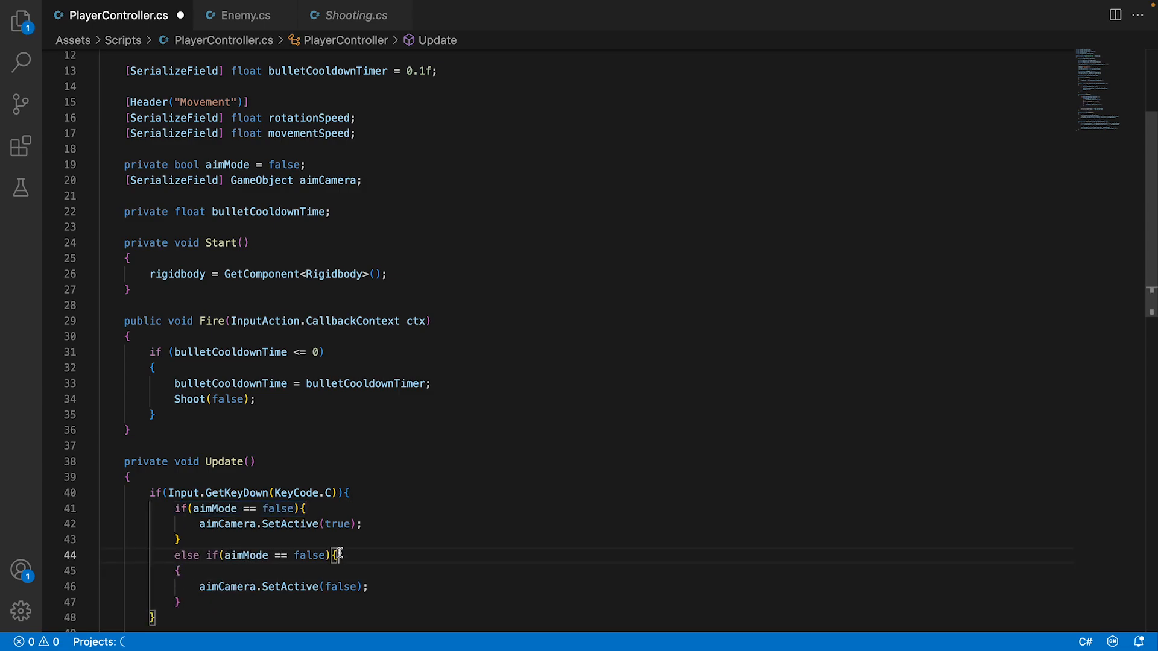
double_click(309, 555)
key("BackSpace")
type("true")
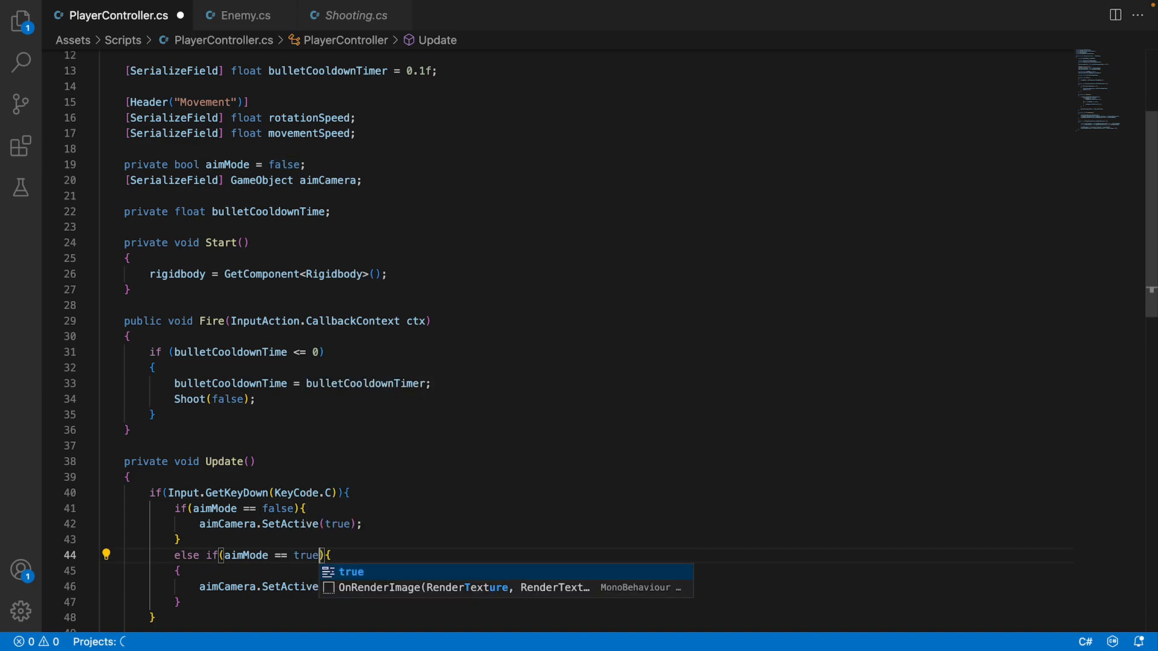
left_click(360, 472)
key("super+s")
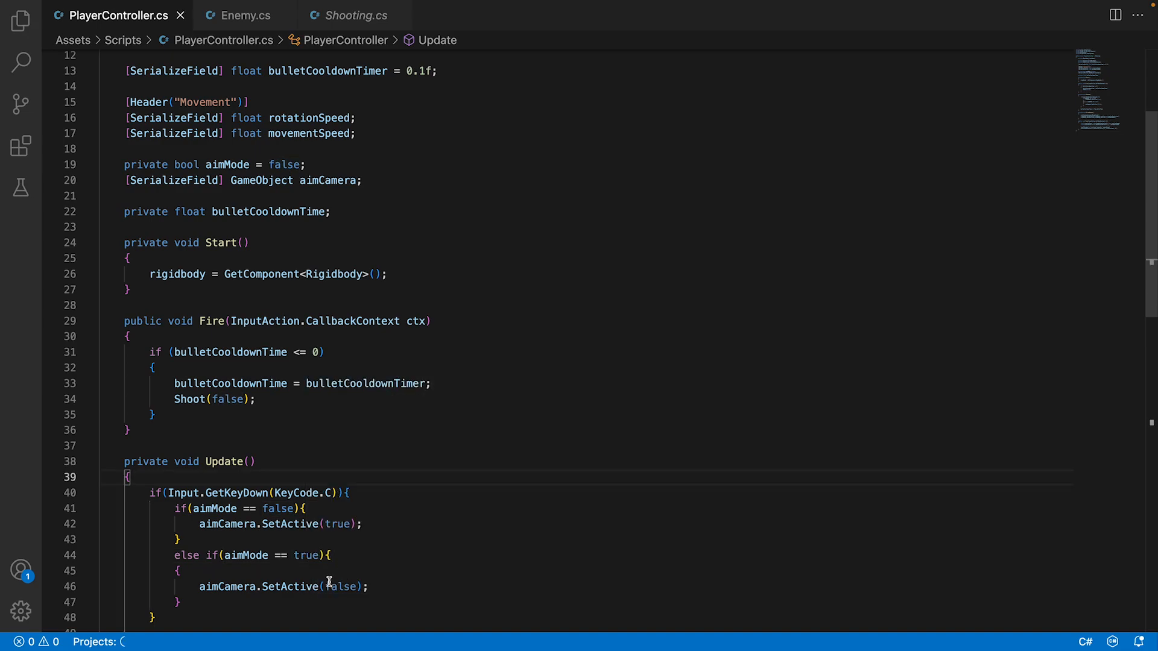
Add aimMode = true; as the first line of the if(aimMode == false) block in the C key check.
scroll(360, 571, "down", 2)
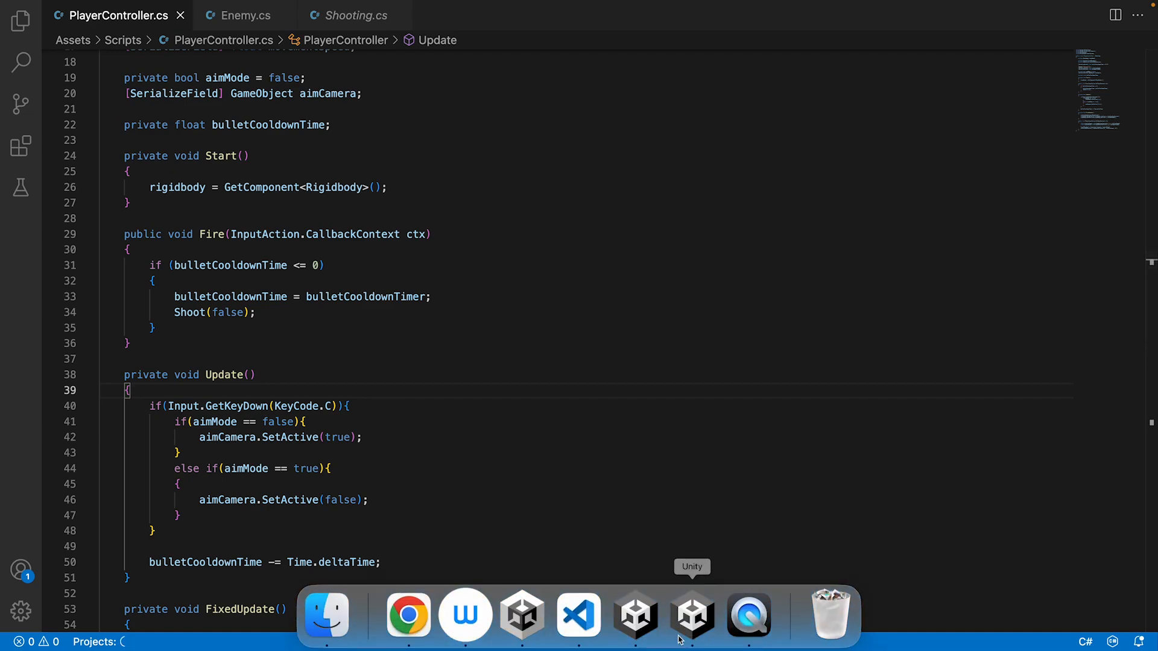
left_click(363, 420)
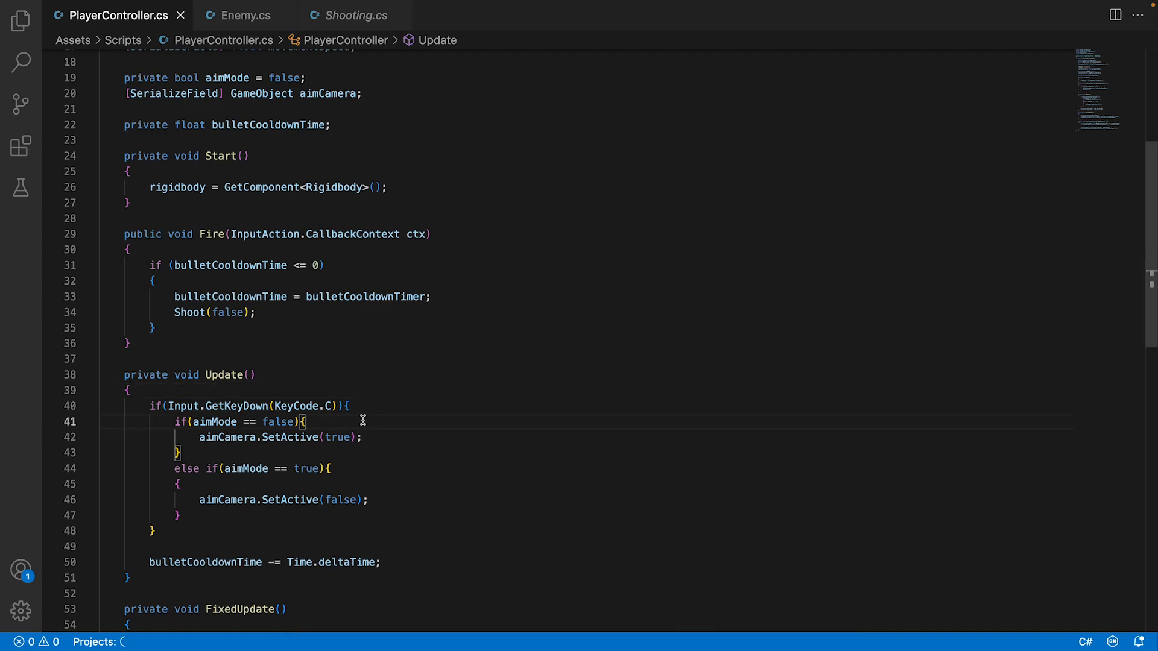
key("Return")
type("ai")
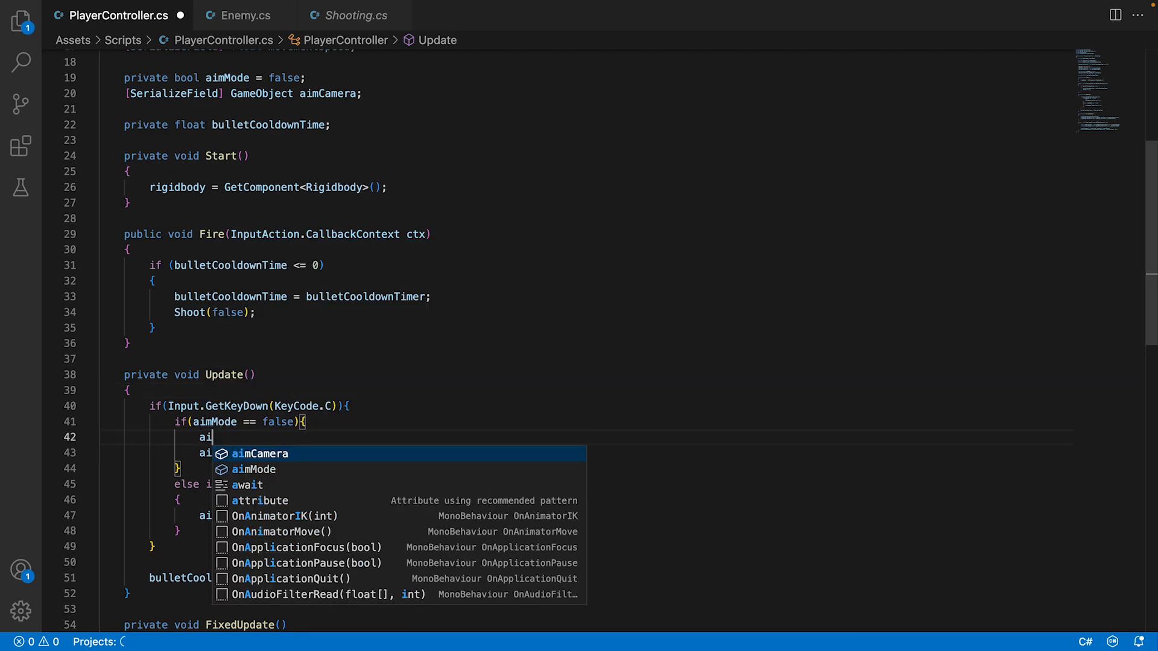
key("Down")
key("Tab")
type("= true;")
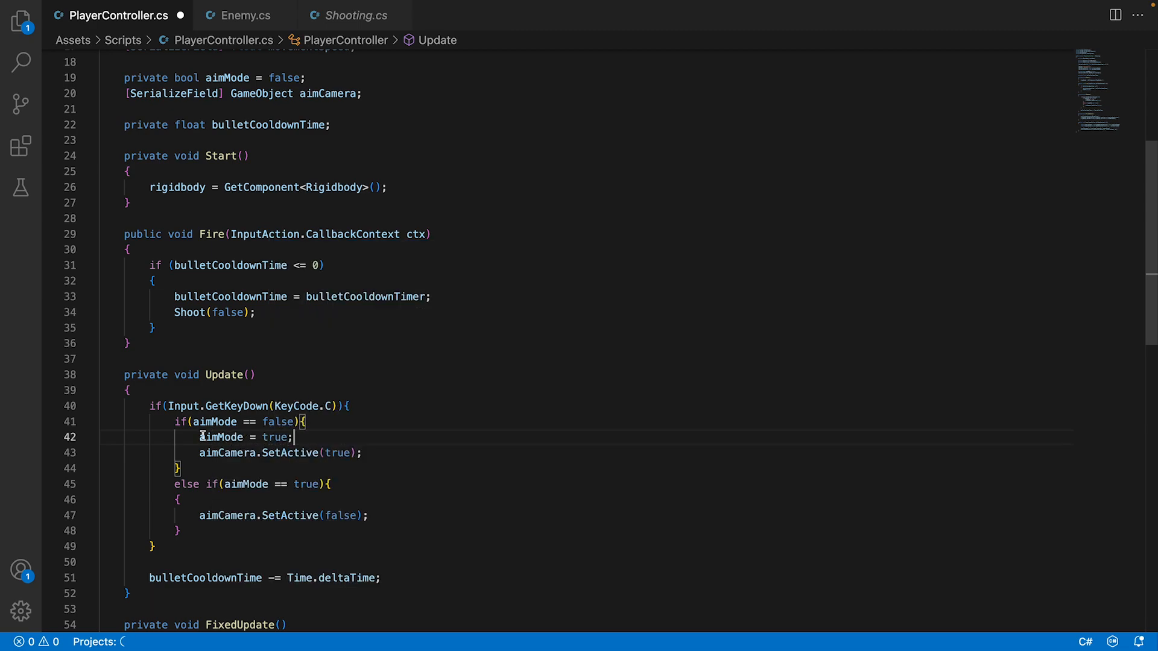
Copy the aimMode assignment into the else if block above aimCamera.SetActive(false) and set it to false.
left_click_drag(203, 436, 296, 437)
key("super+c")
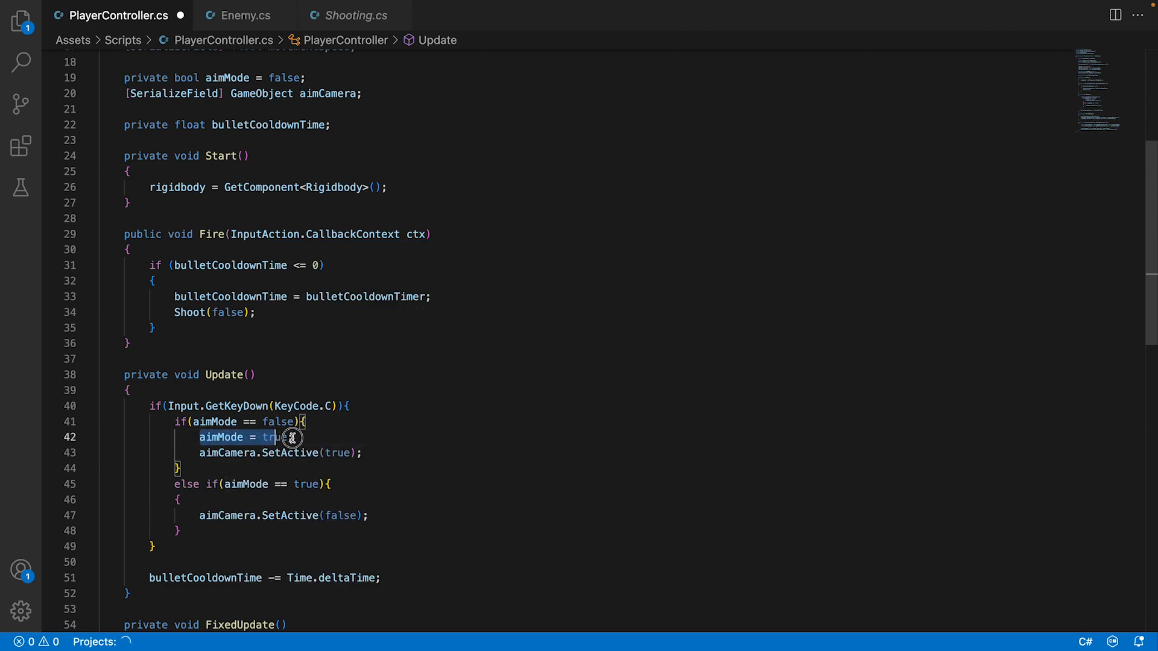
left_click(267, 487)
key("Down")
key("Return")
key("super+v")
double_click(276, 515)
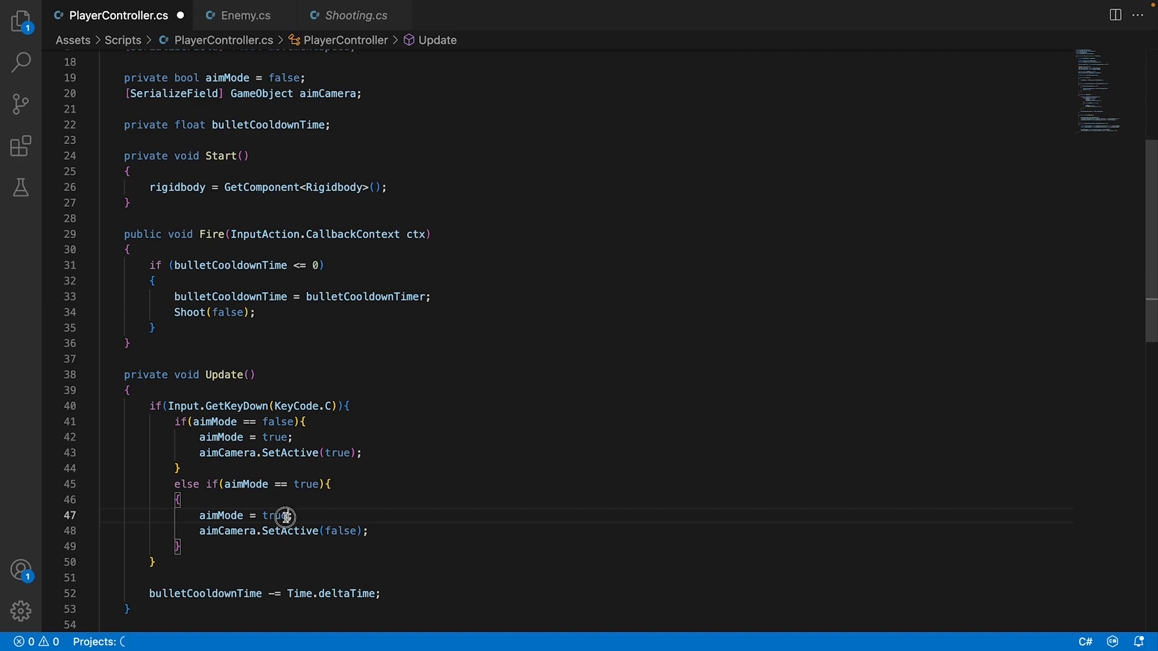
type("false")
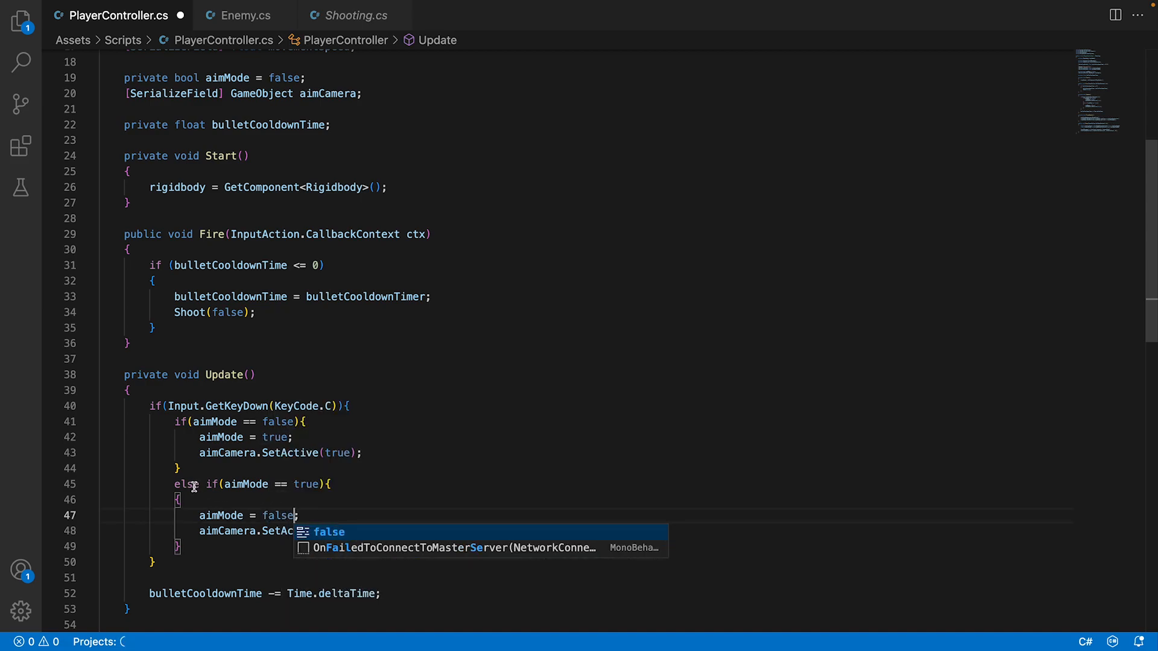
Reduce the else if(aimMode == true) line to a plain else and save the script.
left_click_drag(194, 487, 347, 484)
type("else")
left_click(454, 457)
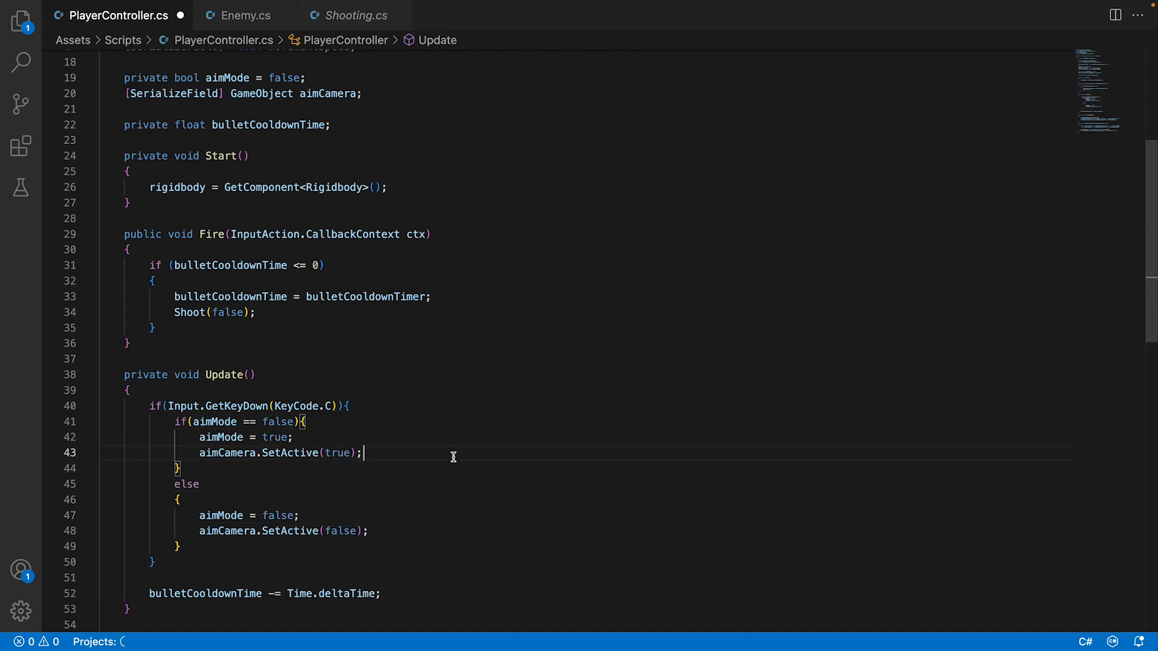
key("super+s")
Switch to Unity, play the scene, and turn and fire at the enemy tank from the aim camera view.
left_click(691, 612)
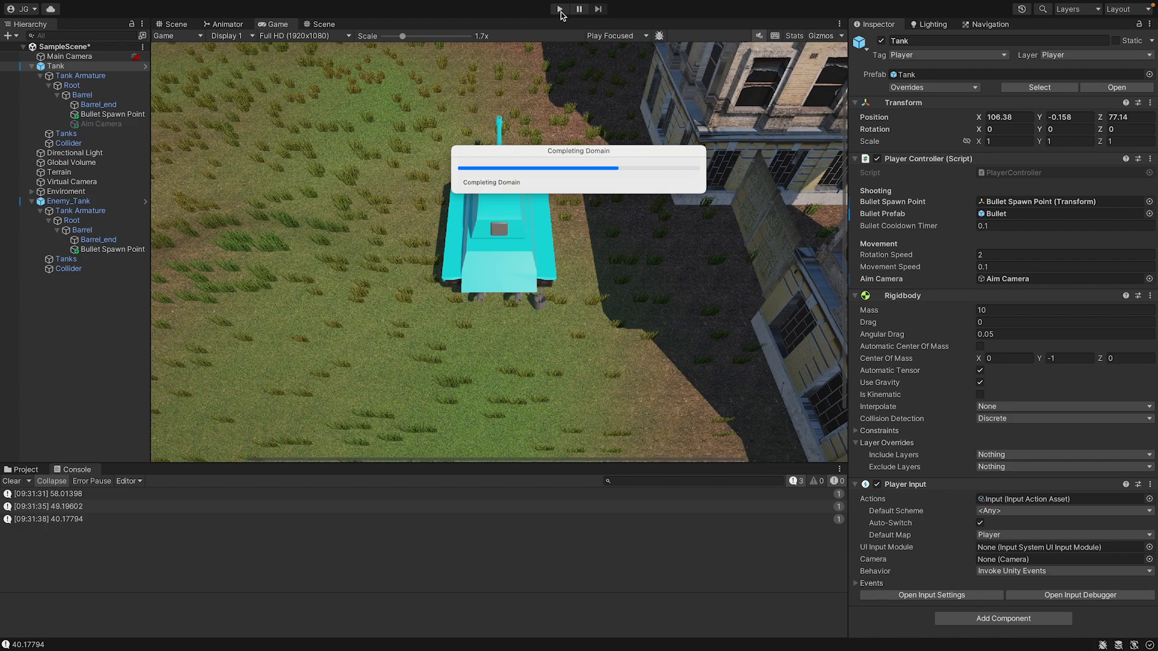
left_click(561, 9)
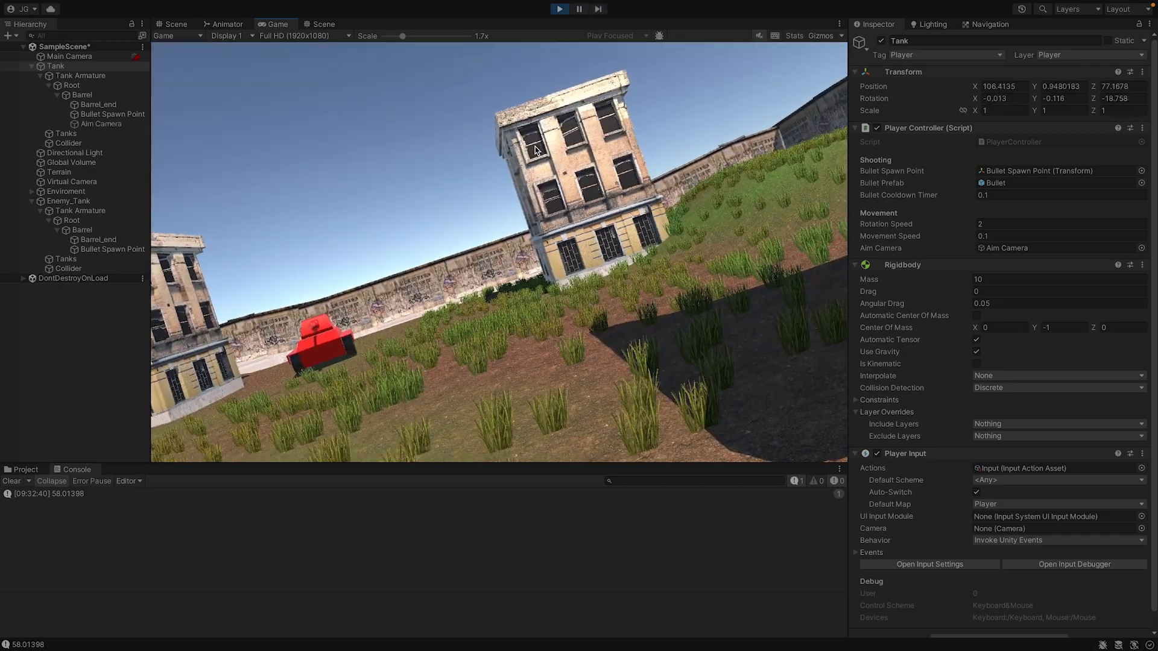
key("a")
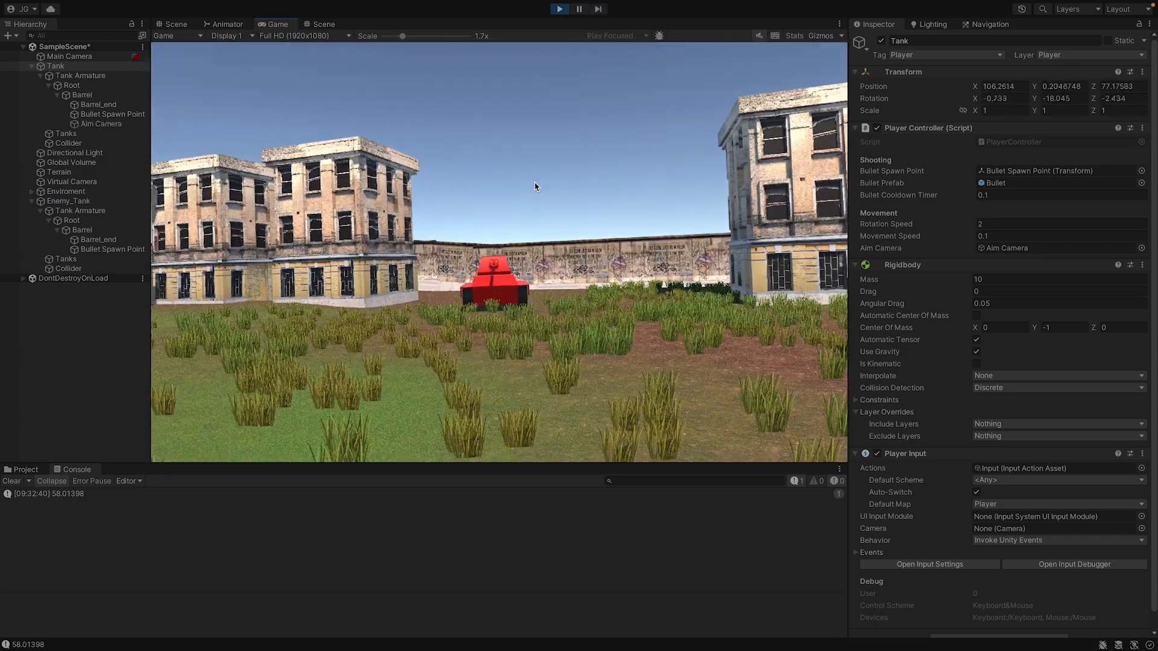
left_click(535, 184)
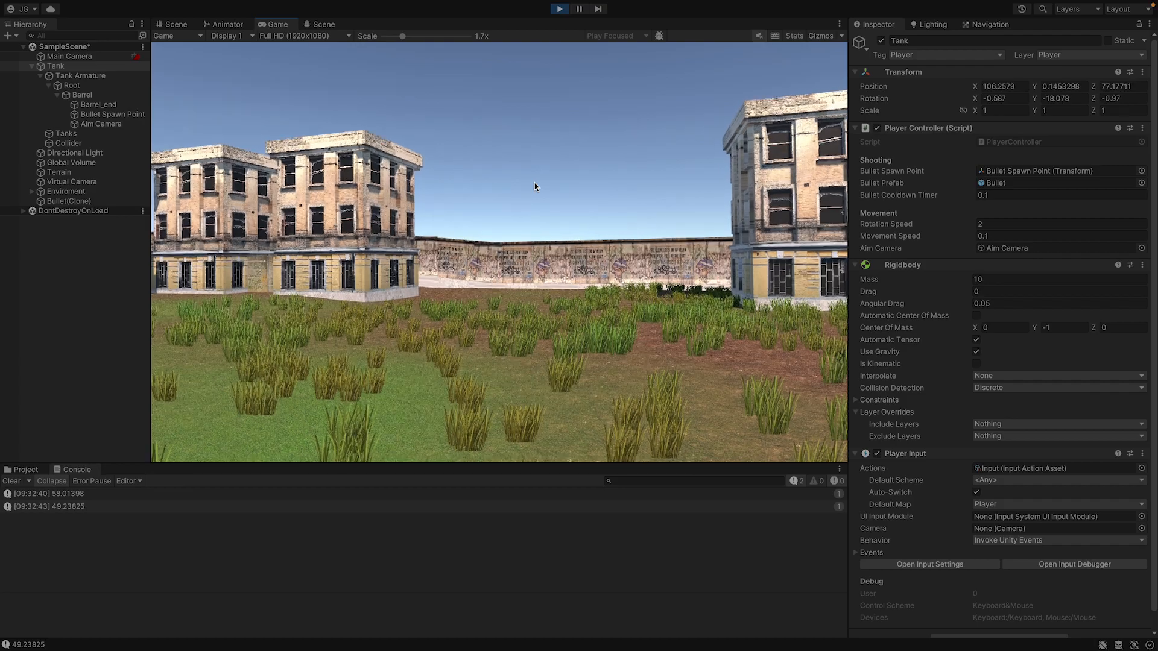
left_click(534, 187)
left_click(534, 186)
left_click(535, 186)
left_click(534, 186)
Drive and turn the tank across the terrain in aim view, firing along the way, and stop play mode.
key("w")
key("a")
left_click(534, 183)
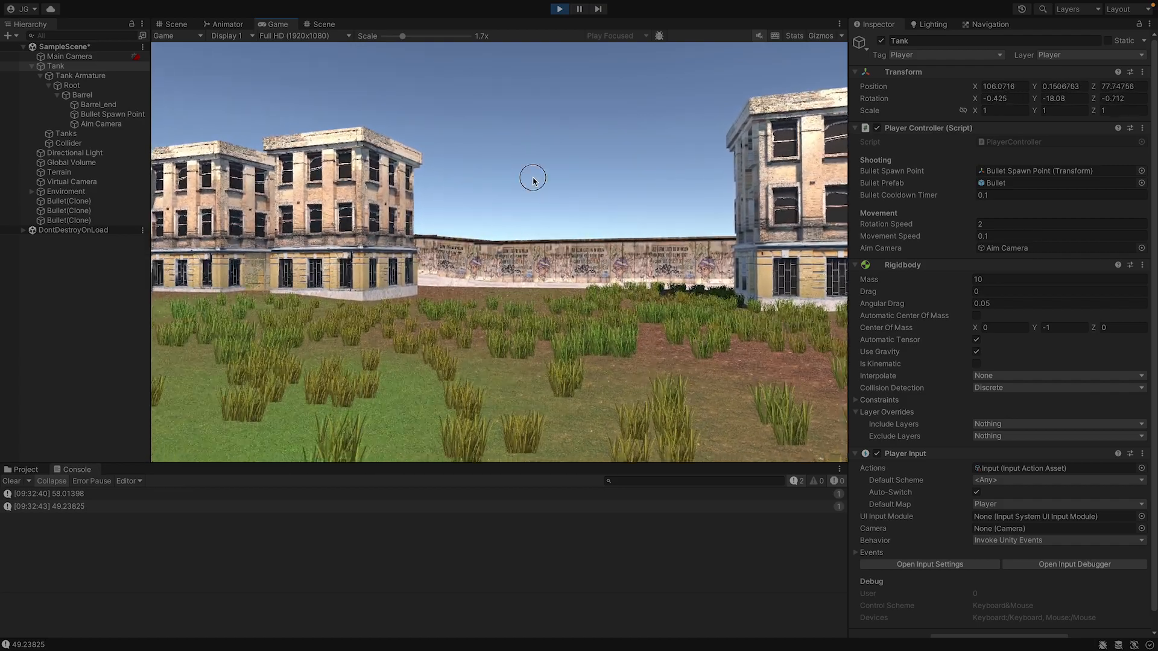
key("a")
key("w")
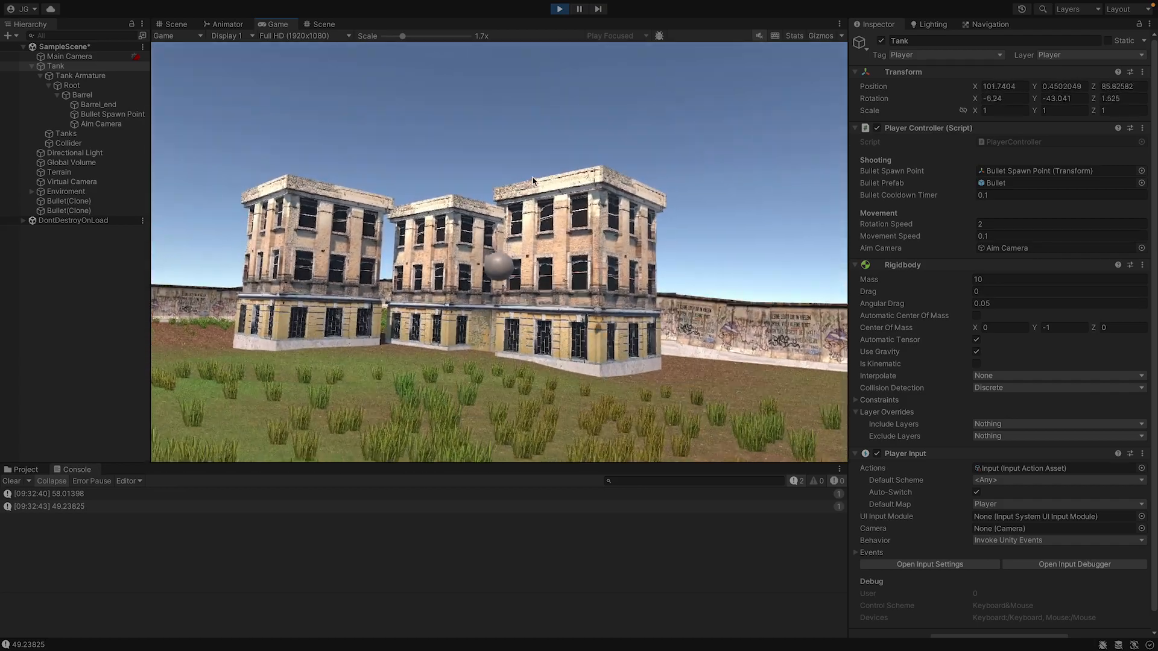
key("w")
key("a")
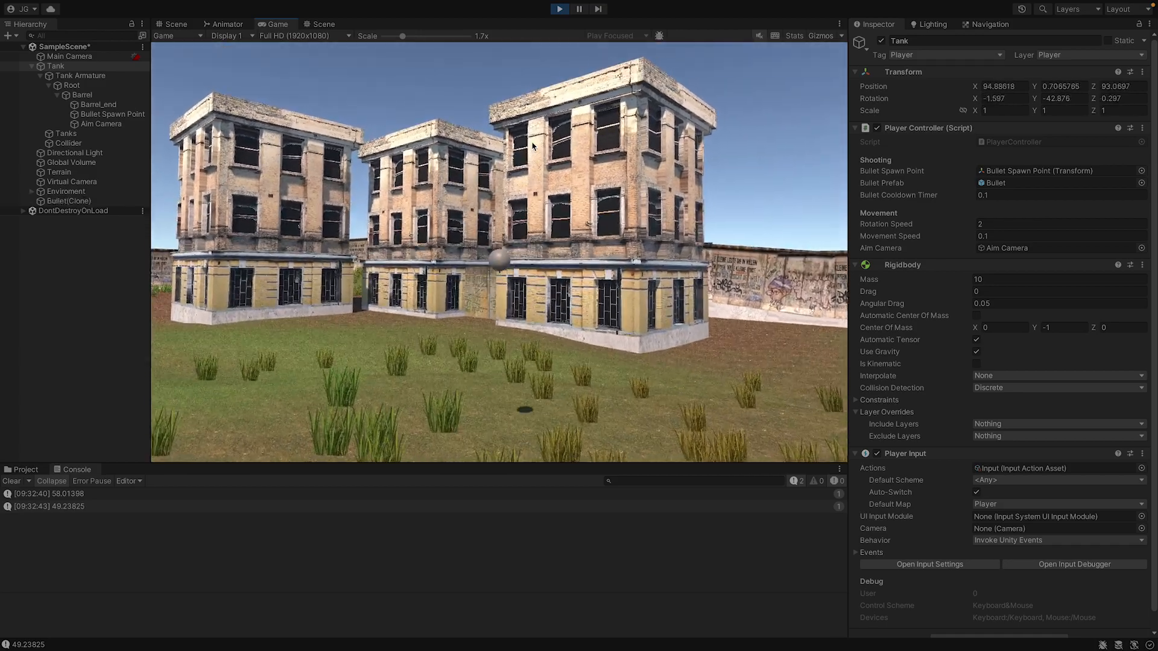
left_click(533, 146)
key("a")
key("w")
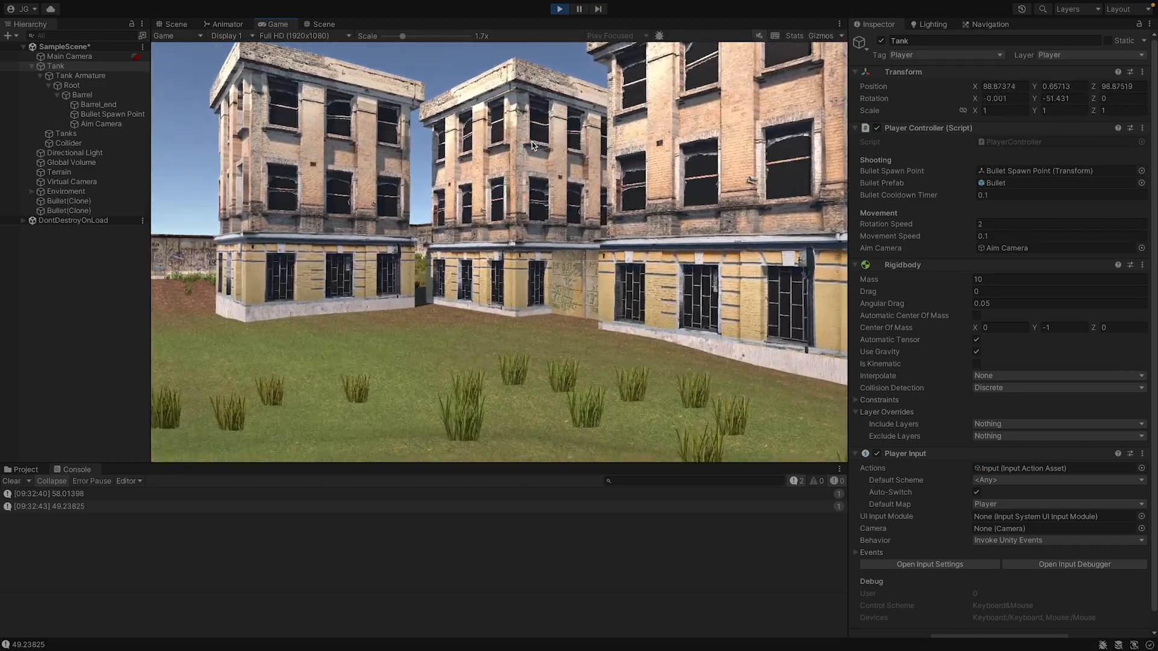
left_click(559, 9)
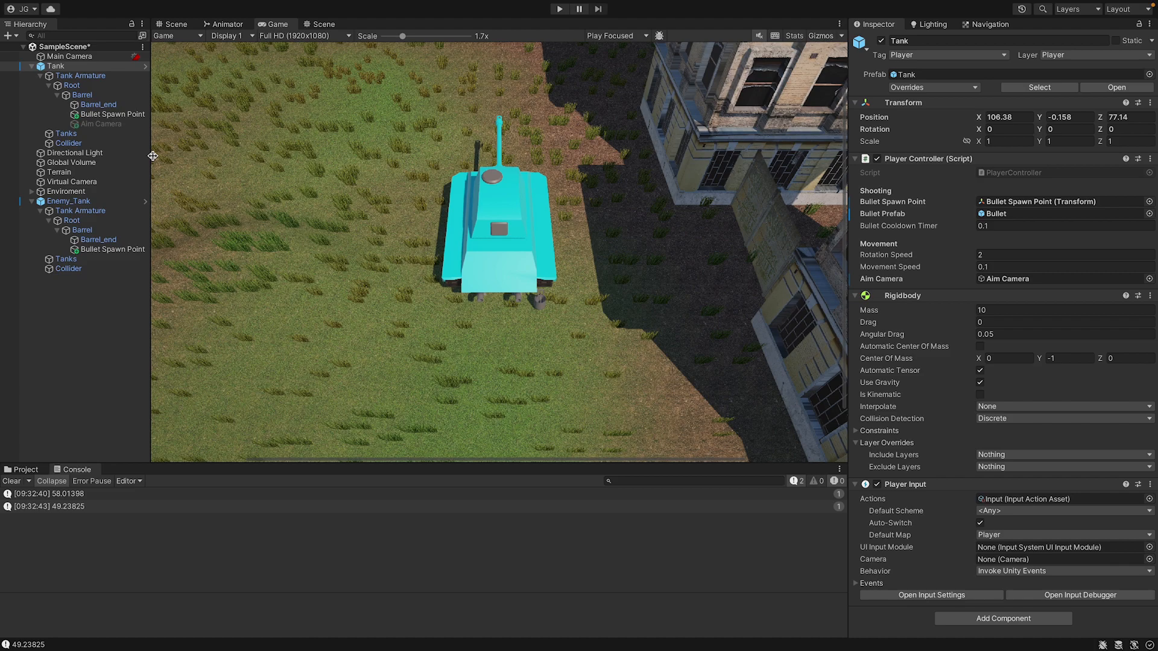
Save the scene, collapse both tanks in the hierarchy, and apply all prefab overrides of Enemy_Tank and Tank.
key("super+s")
left_click(32, 201)
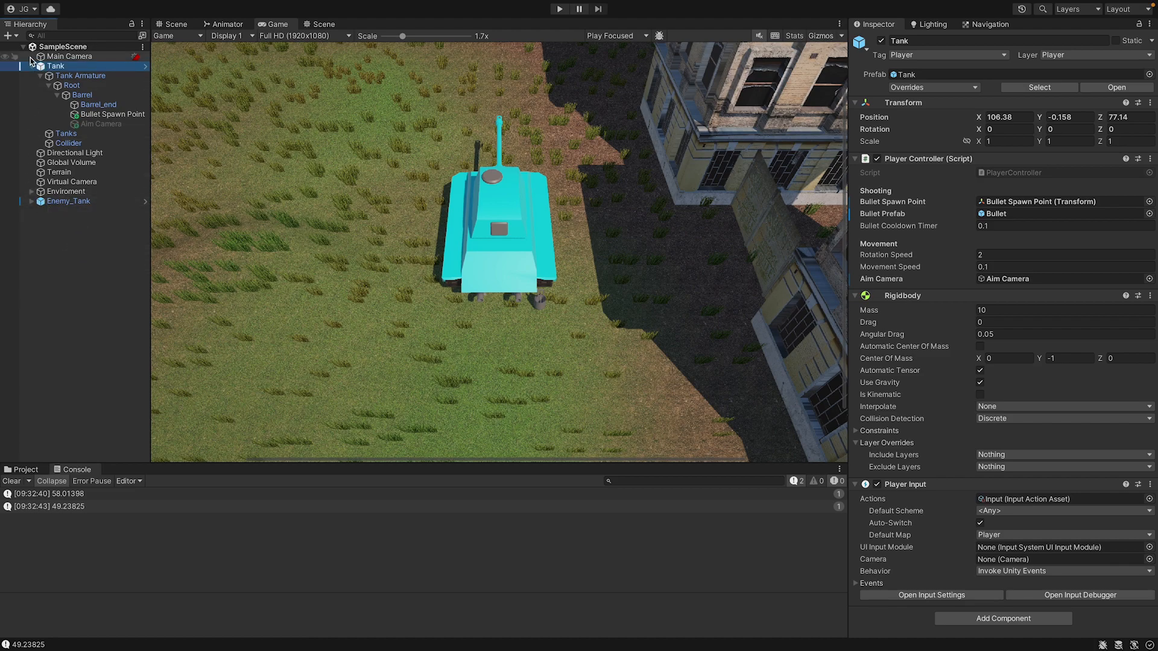
left_click(31, 66)
left_click(68, 123)
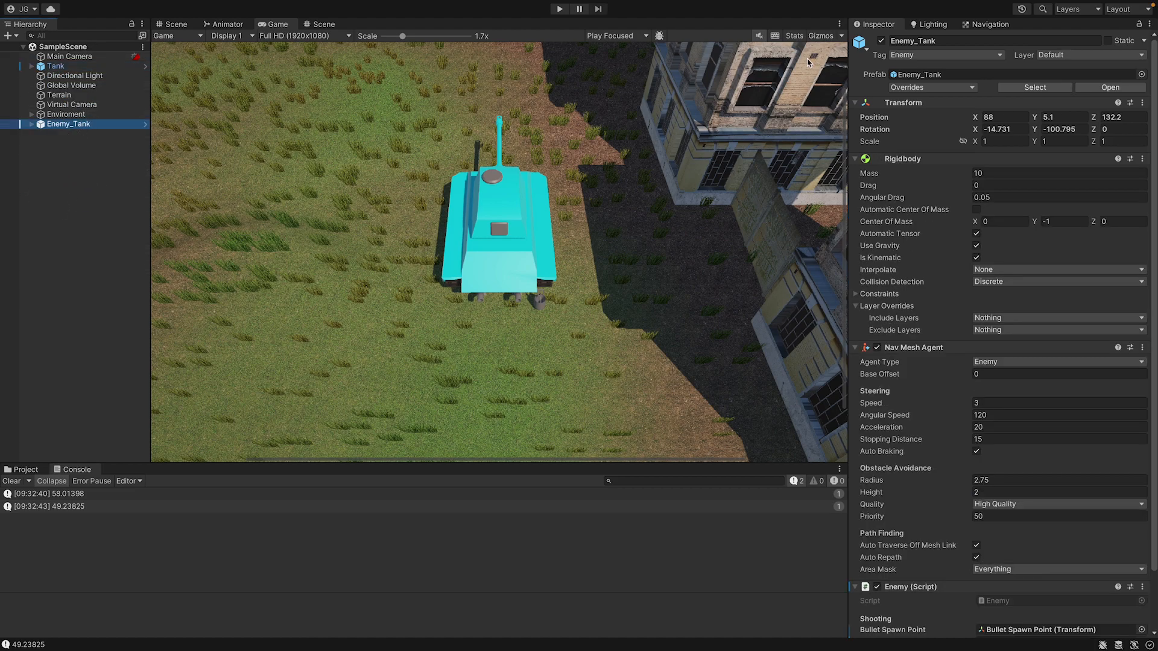
left_click(916, 88)
left_click(1030, 227)
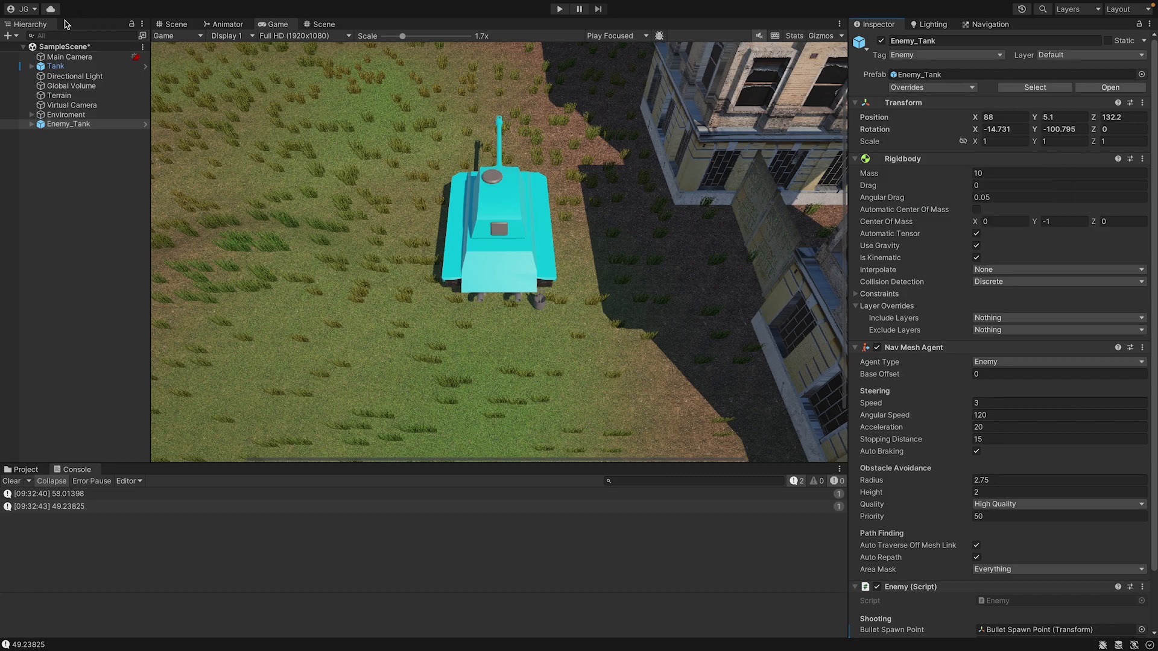
left_click(75, 65)
left_click(943, 87)
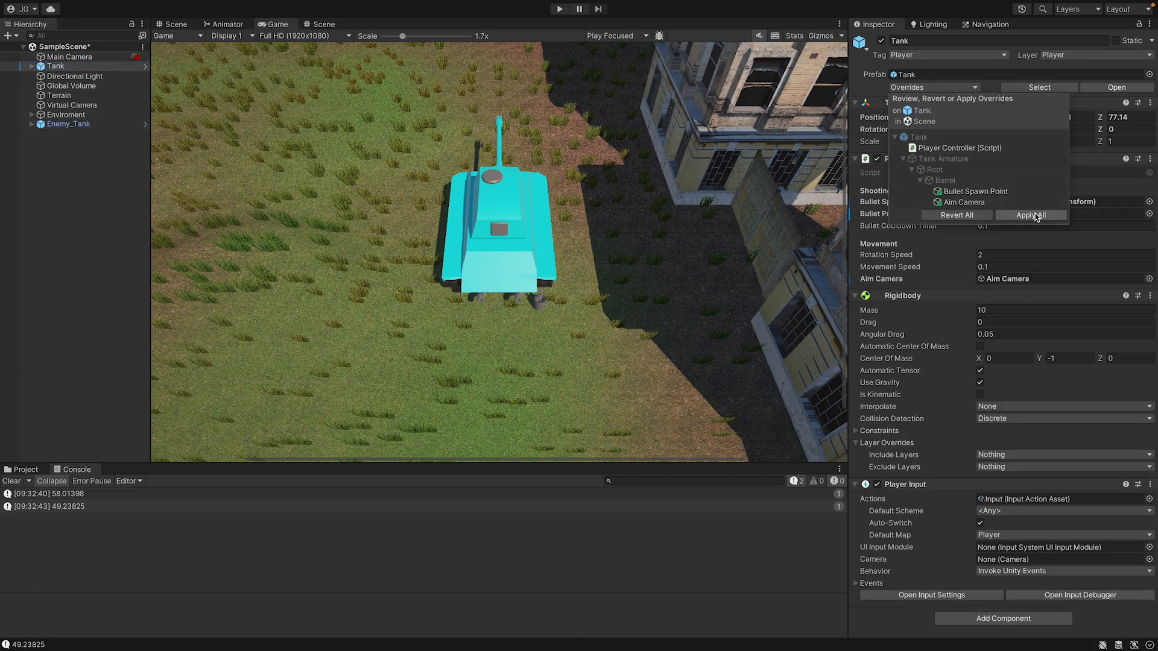
left_click(1032, 215)
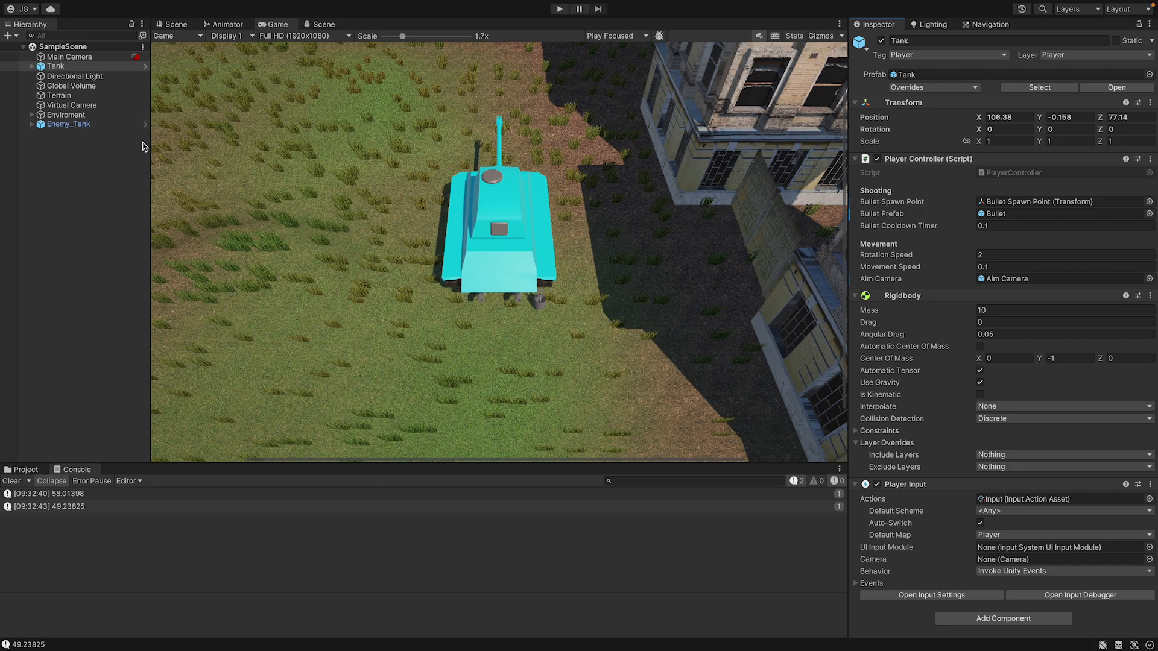
Create an empty object named Tank Spawner in the scene and reset its Transform.
right_click(86, 175)
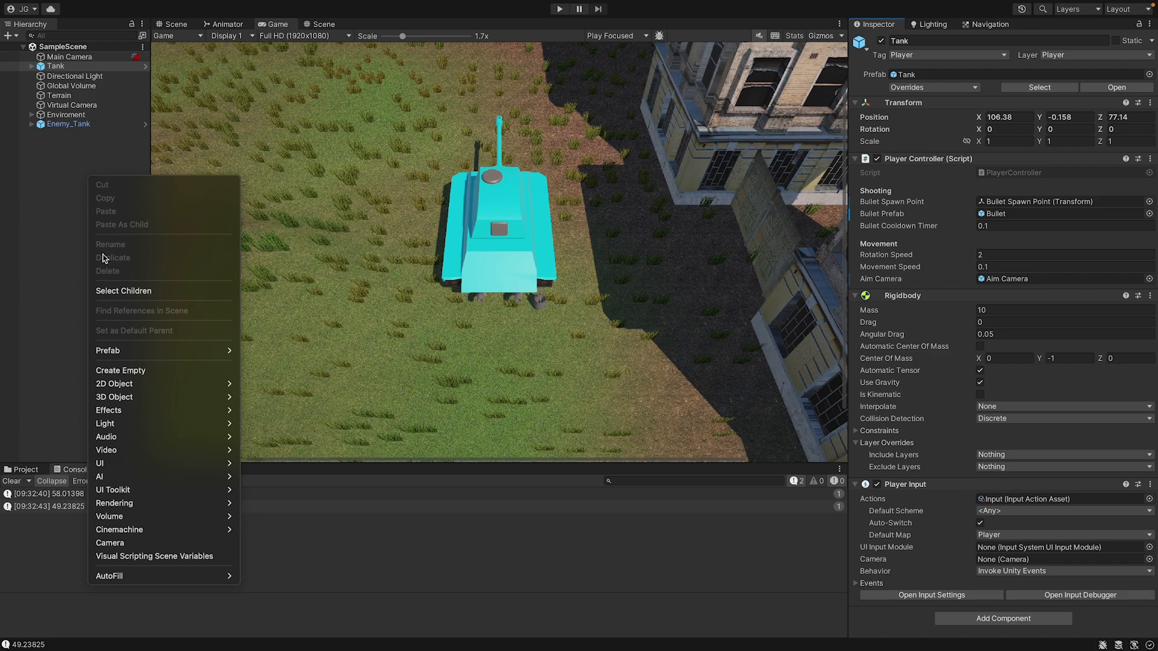
left_click(133, 370)
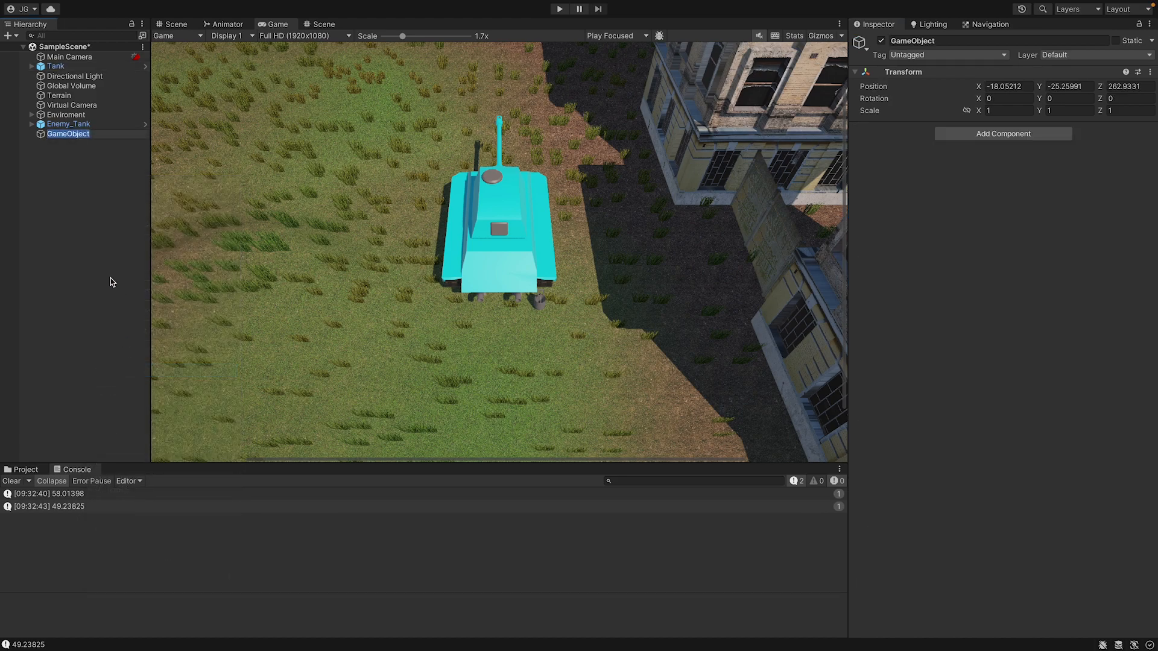
type("T")
type("ank Spawner")
key("Return")
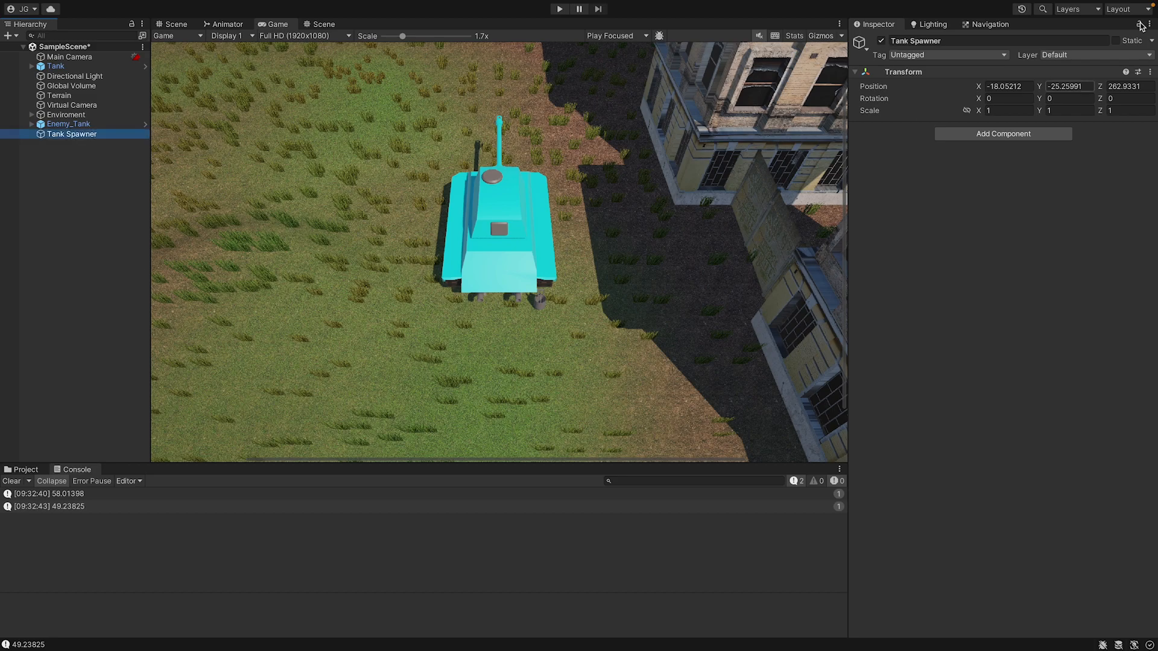
left_click(1149, 71)
left_click(1130, 88)
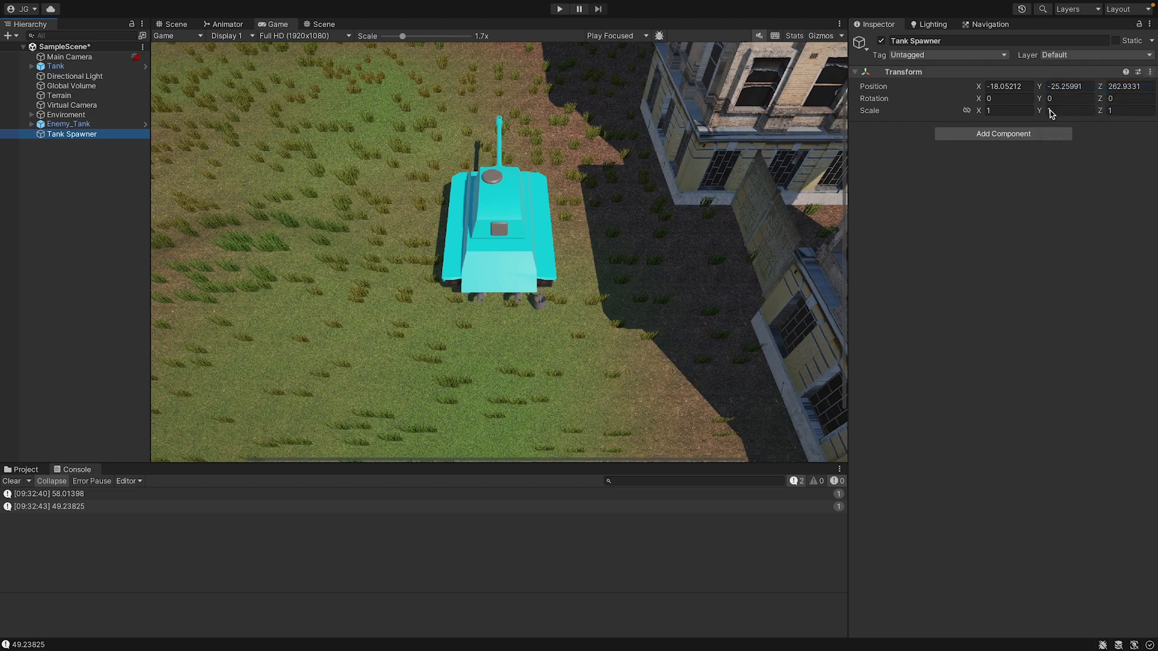
Add a new script named TankSpawner to the Tank Spawner object and open it in the code editor.
left_click(1027, 134)
type("Tank")
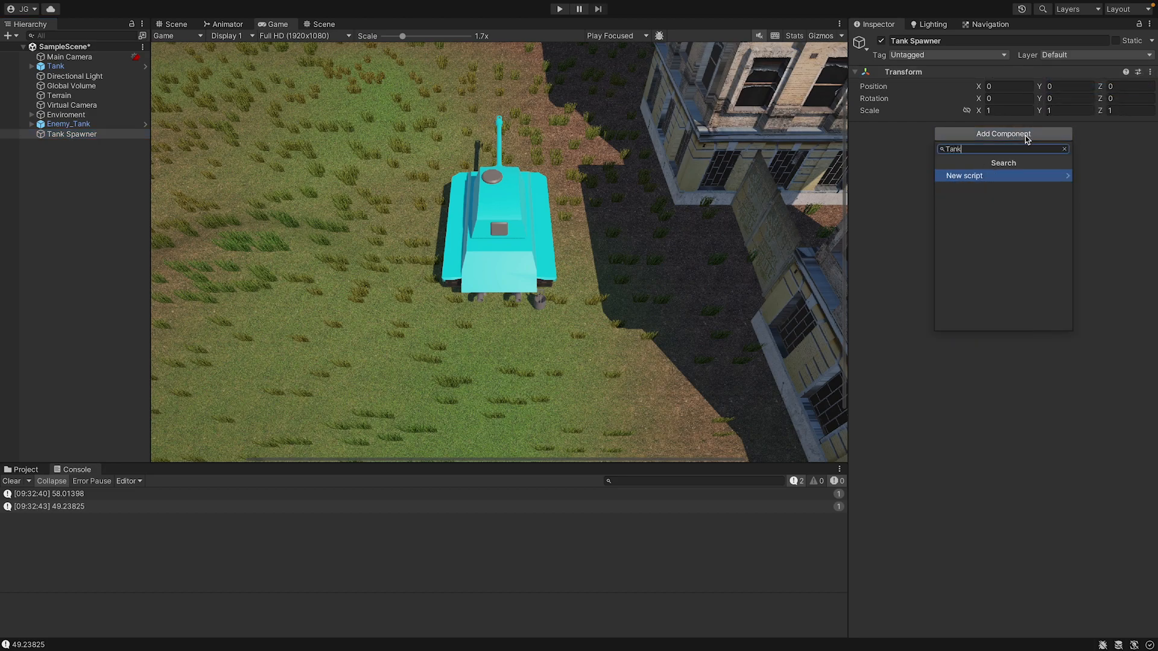
type("Spawner")
key("Return")
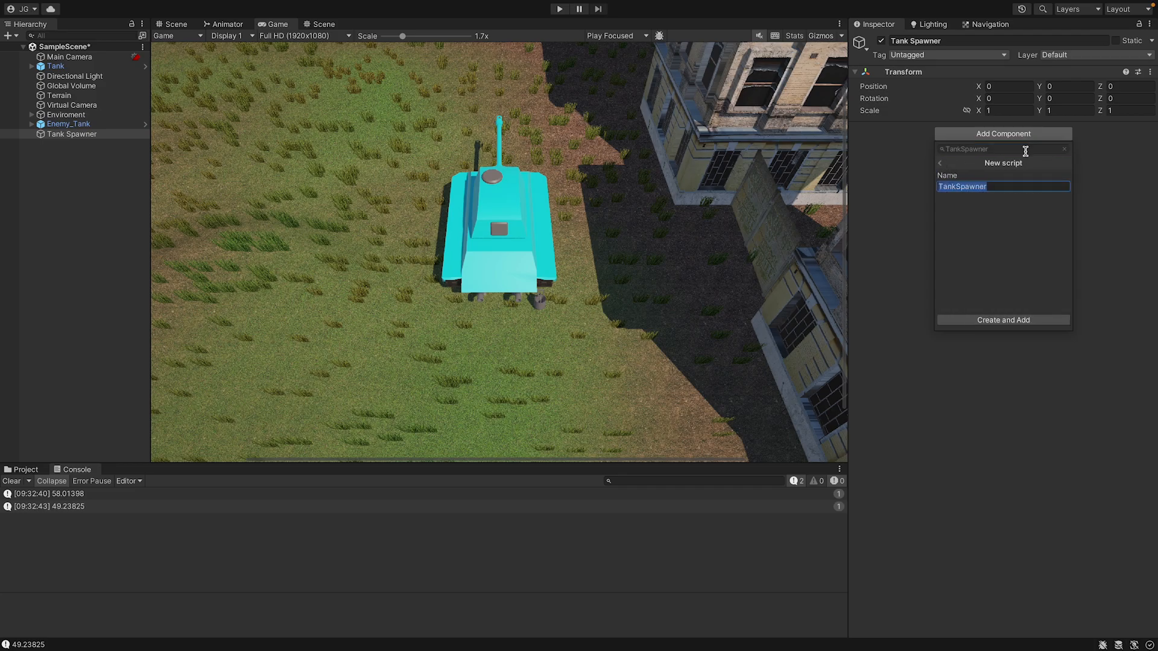
key("Return")
double_click(1008, 144)
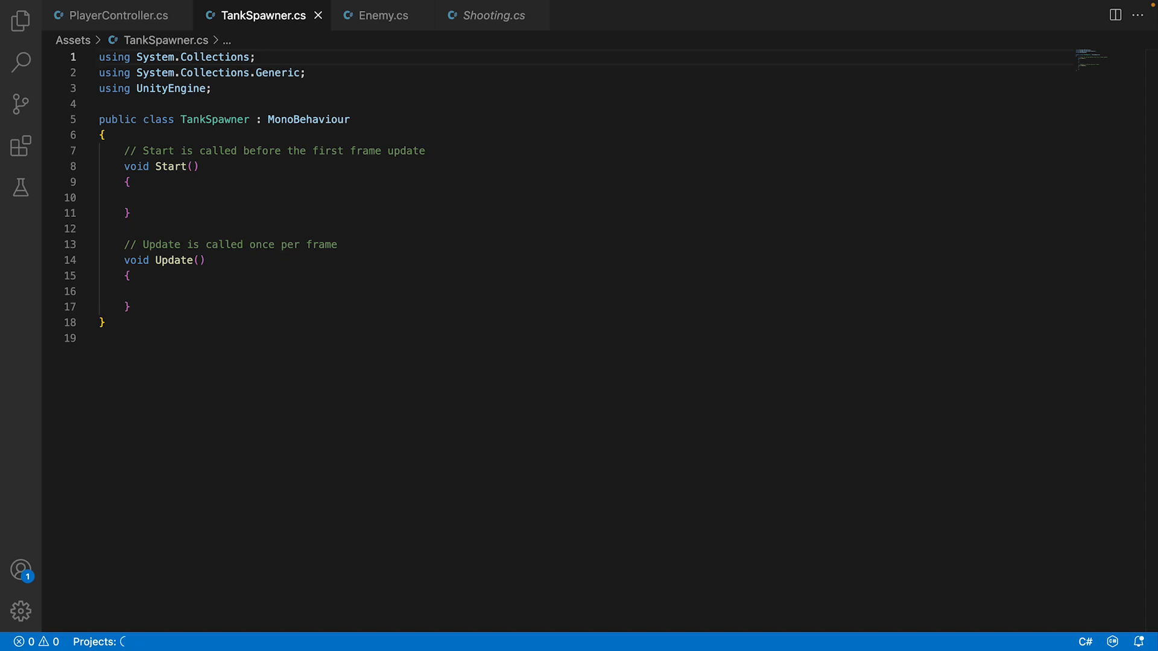
Delete the default Start and Update methods with their comments from the TankSpawner class.
left_click(138, 214)
left_click_drag(132, 307, 124, 151)
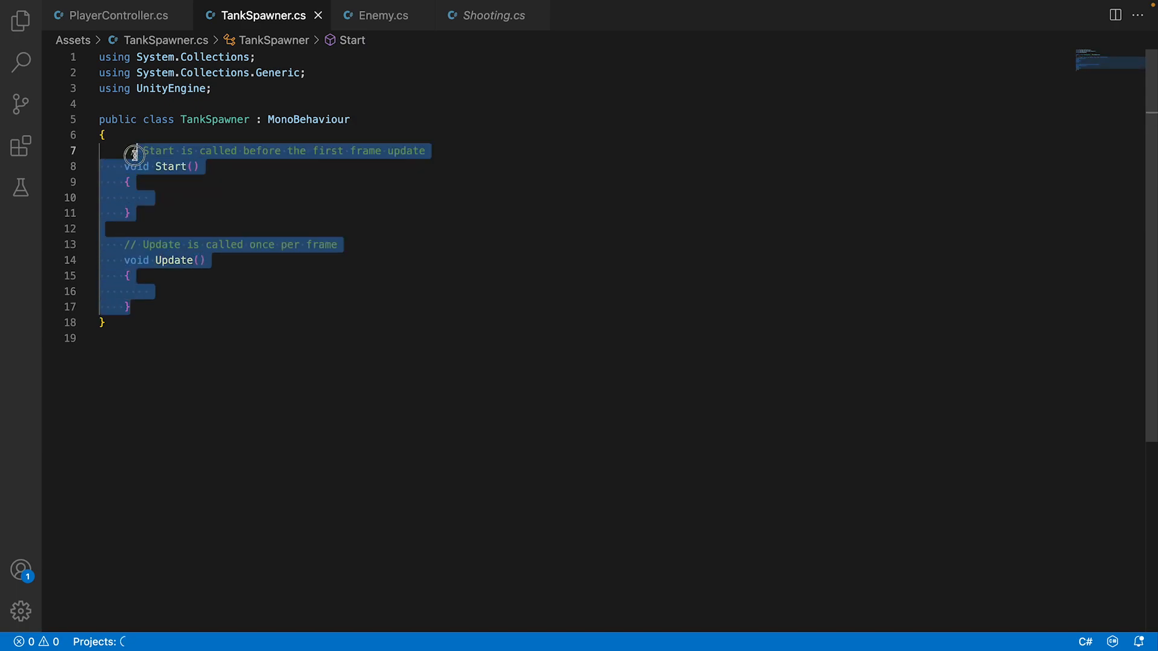
key("BackSpace")
Declare a public float spawnCooldownTimer set to 3f in the TankSpawner class.
type("public f")
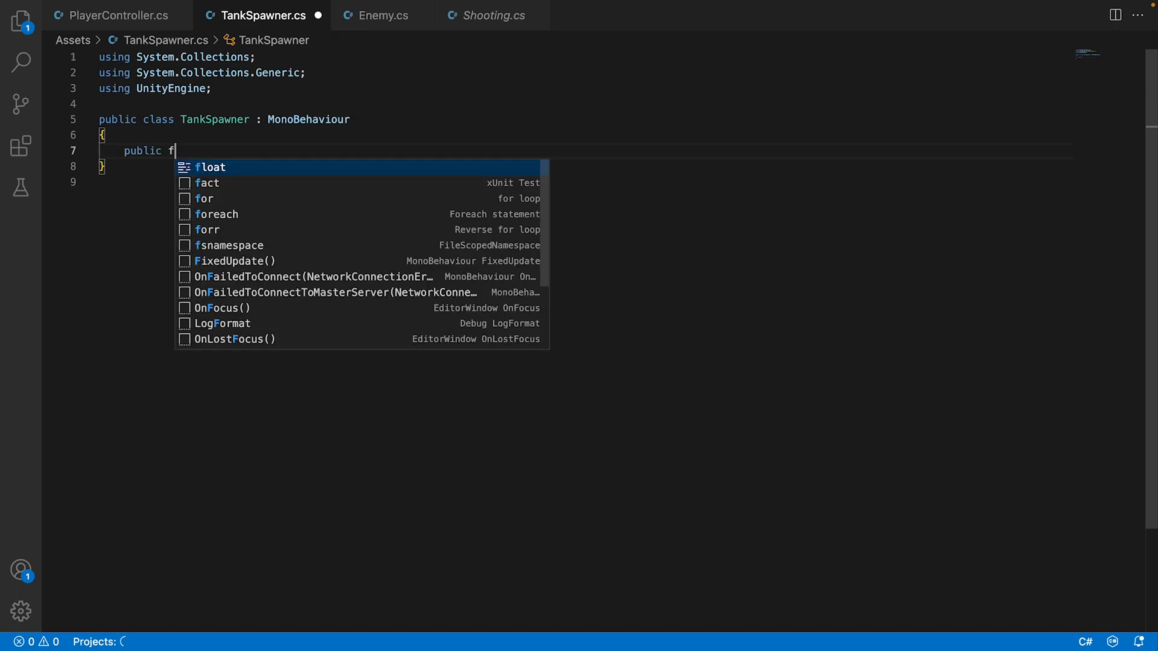
type("loat sp")
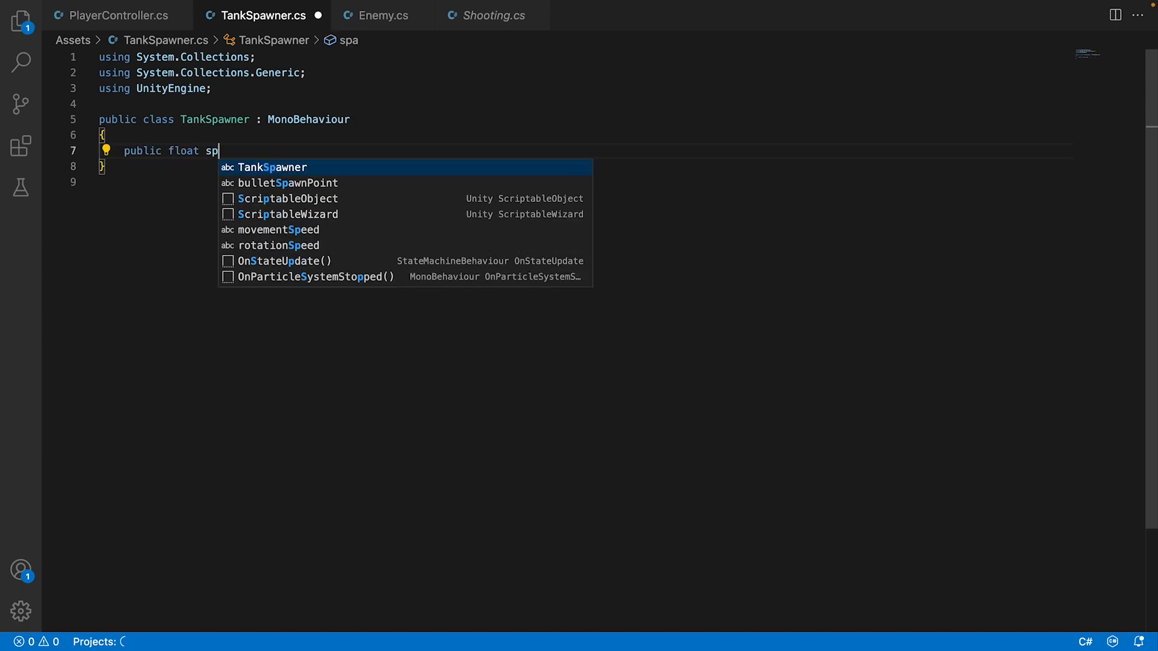
key("BackSpace")
type("pawnColl")
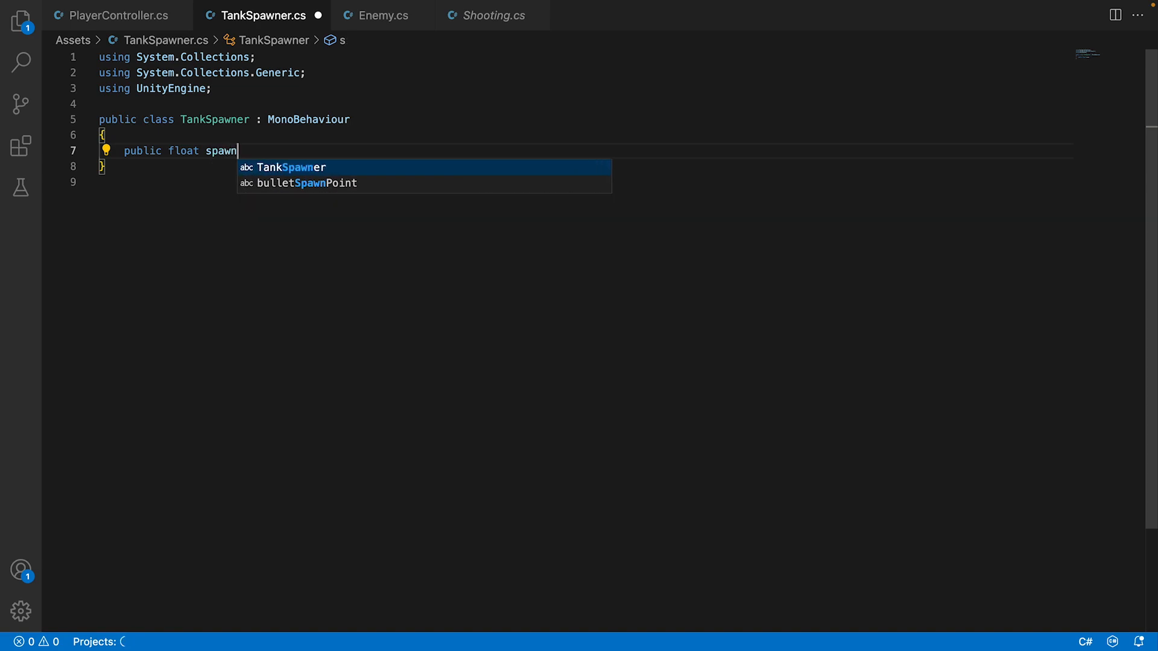
key("BackSpace")
key("BackSpace")
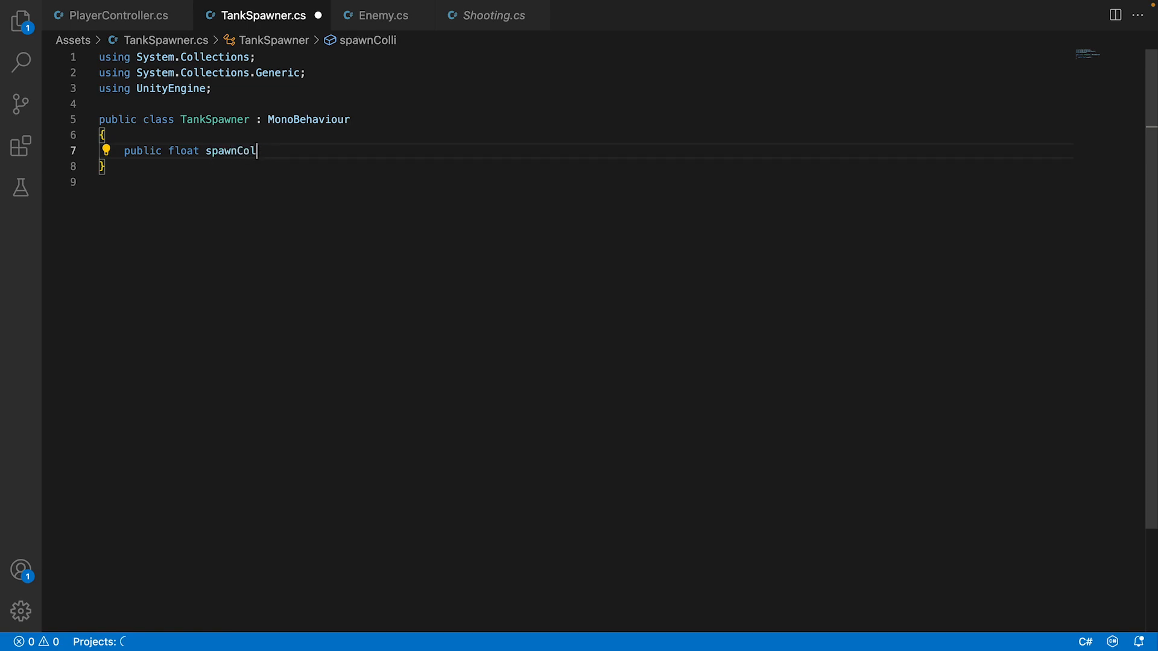
type("oldownTimer = 3f;")
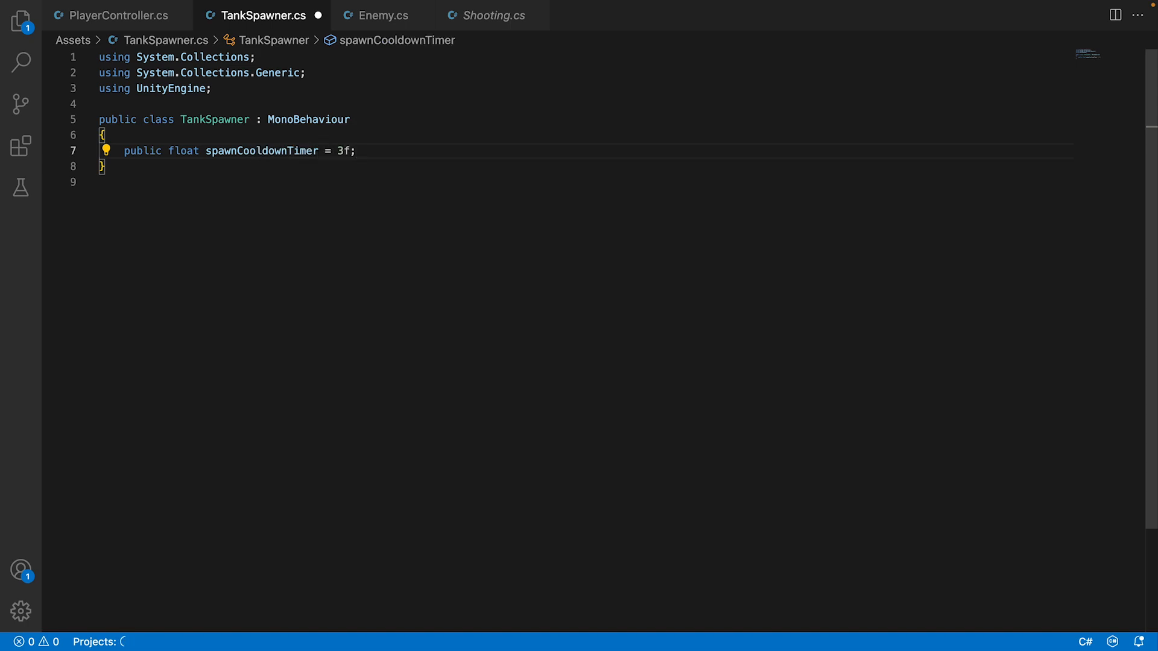
Declare a private float spawnCooldownTimer without a value below the public cooldown field.
key("Return")
type("private fl")
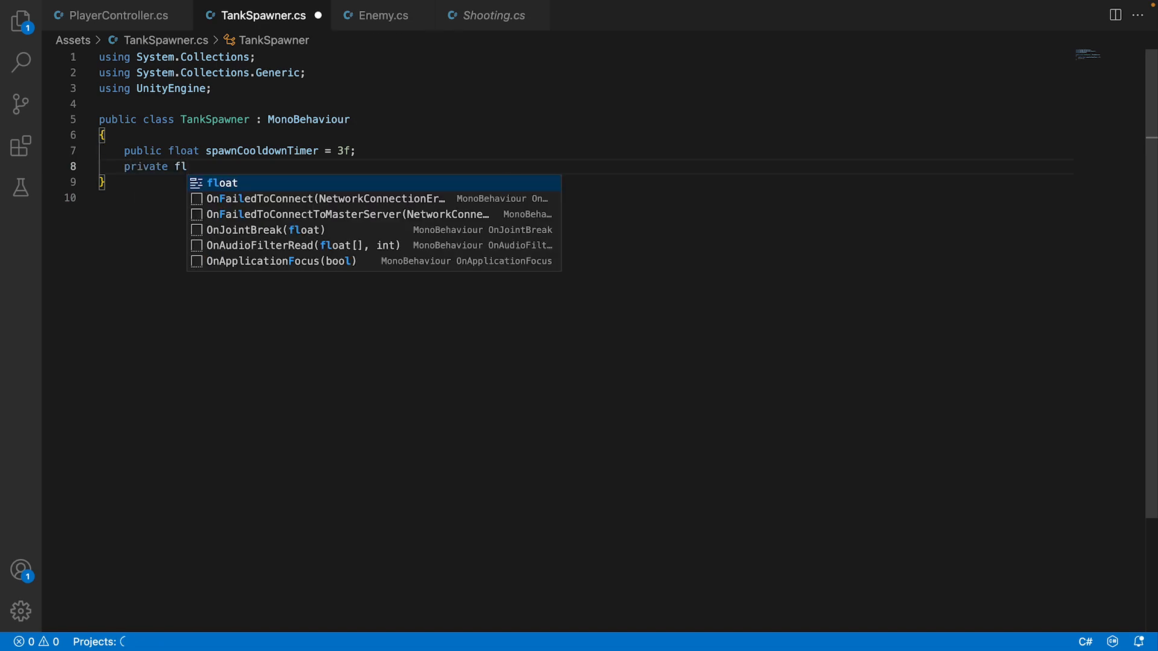
type("oat spawnC")
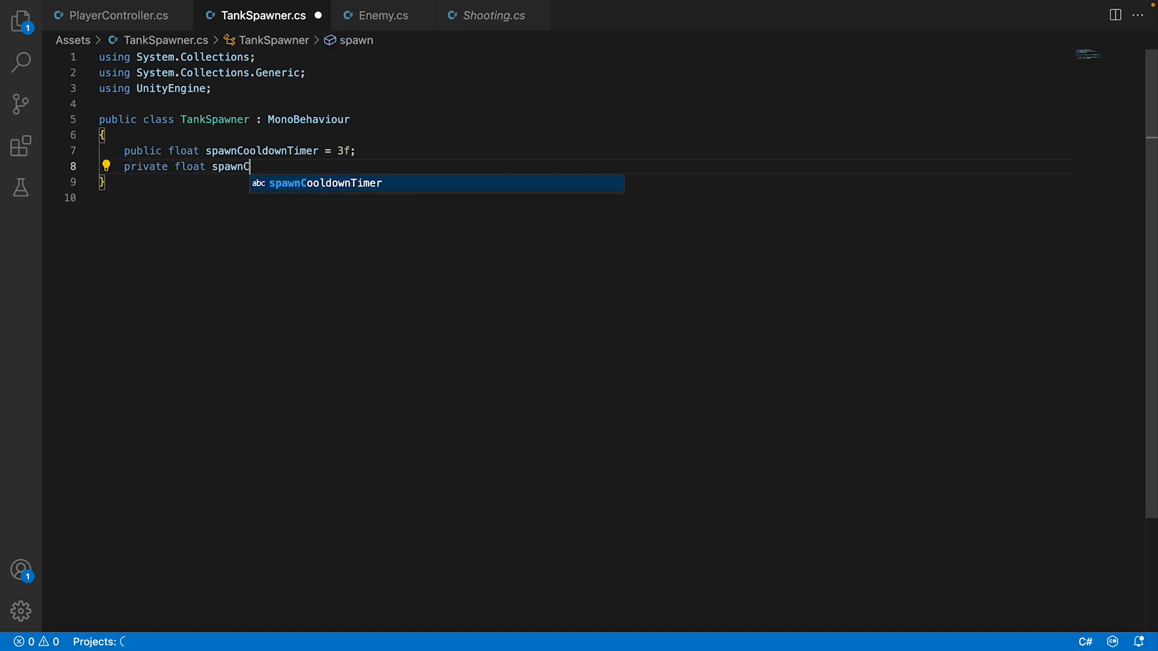
type("ooldo")
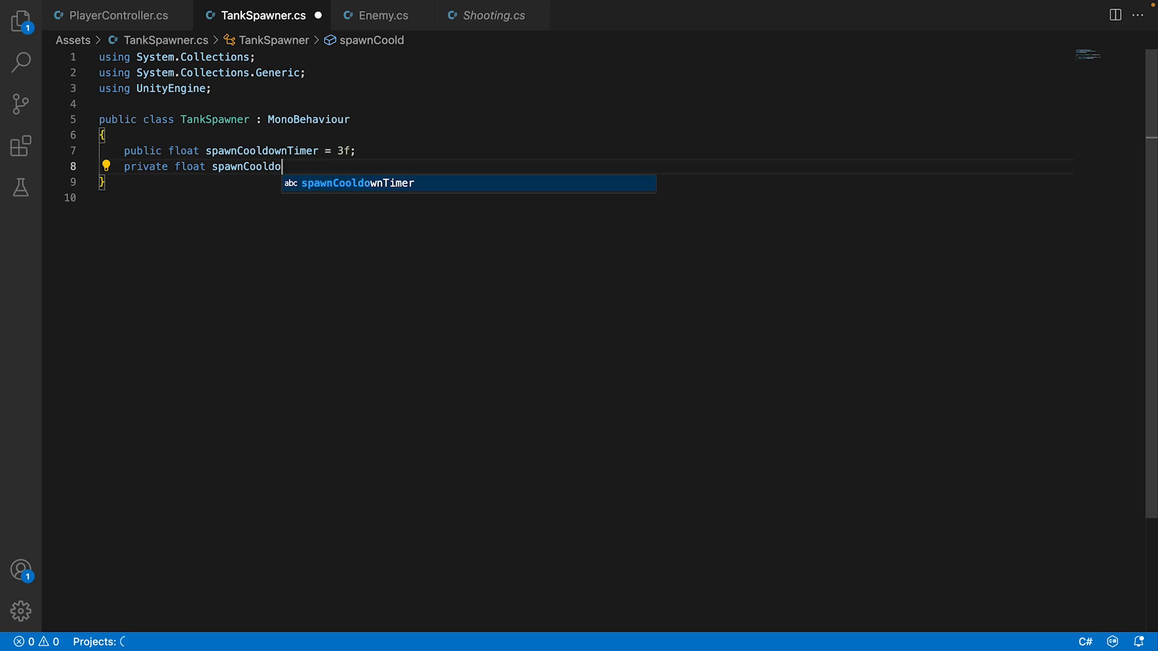
type("wnTimer;")
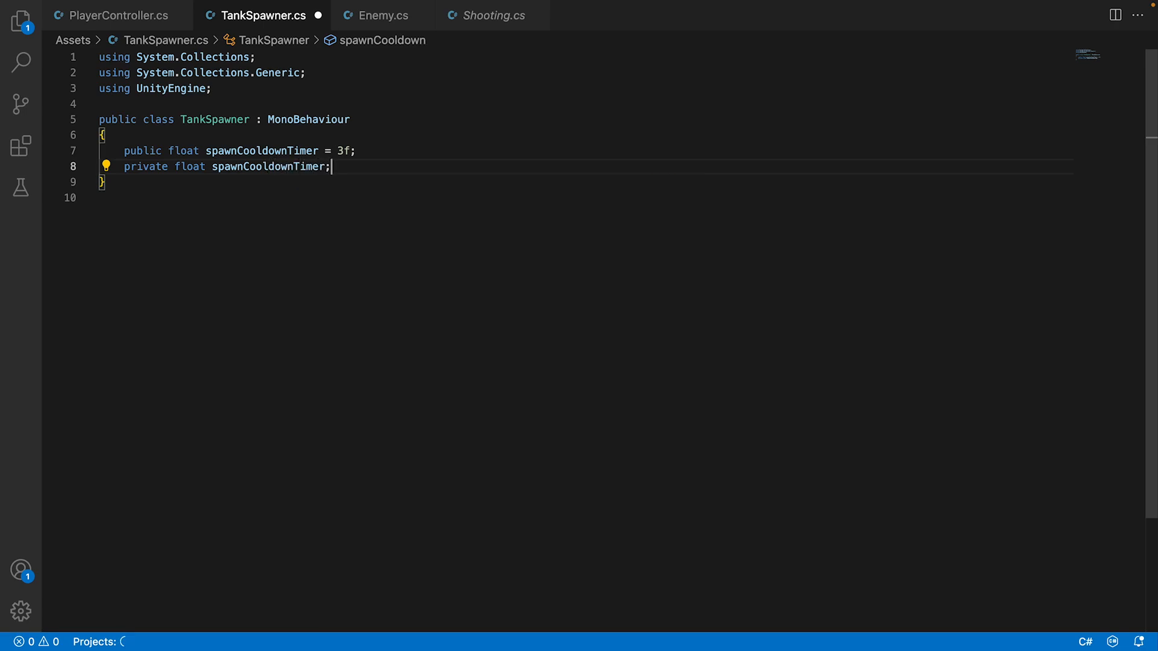
Declare a public GameObject field named enemyTank below the two float fields.
key("Return")
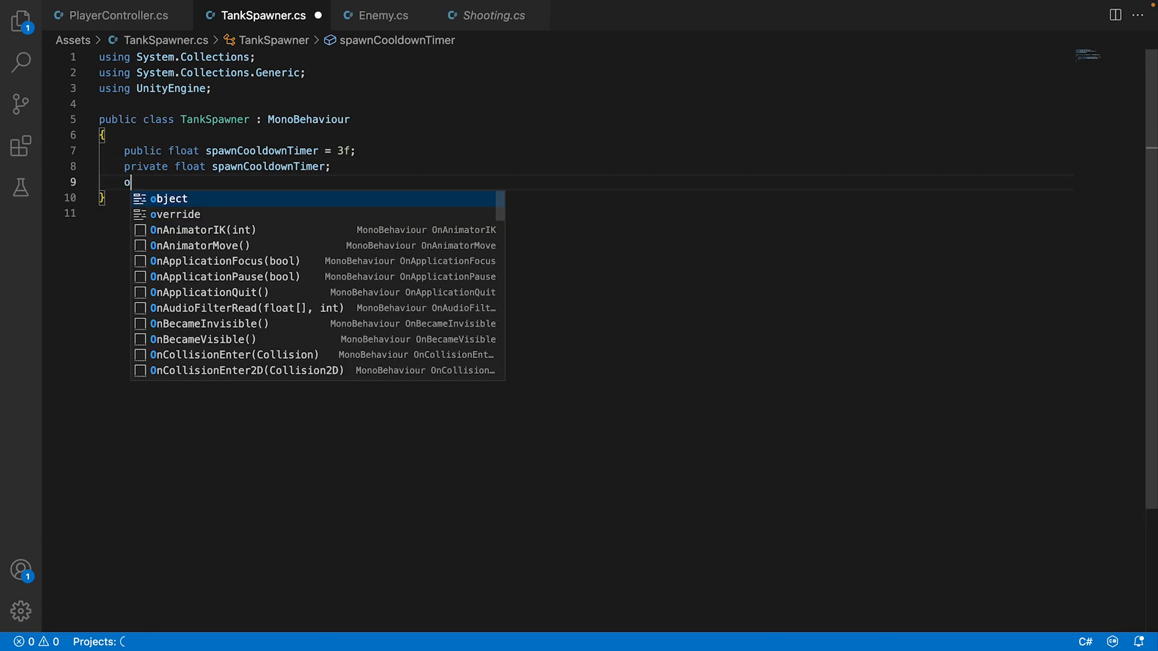
type("object=")
key("BackSpace")
key("BackSpace")
key("BackSpace")
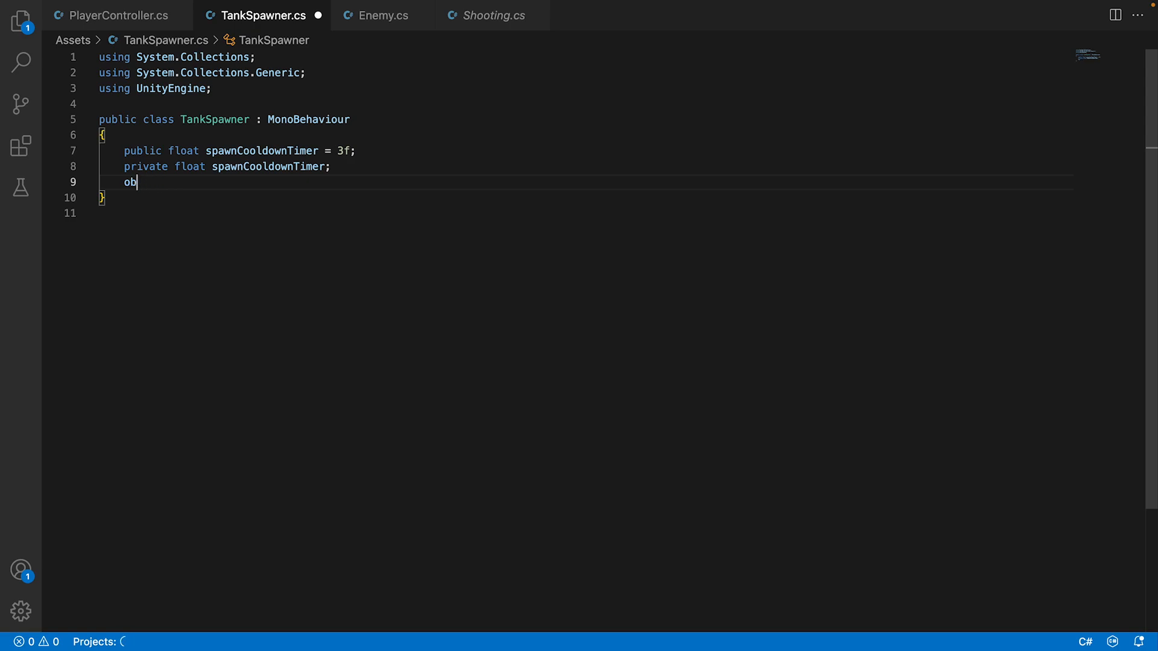
type("public GameOb")
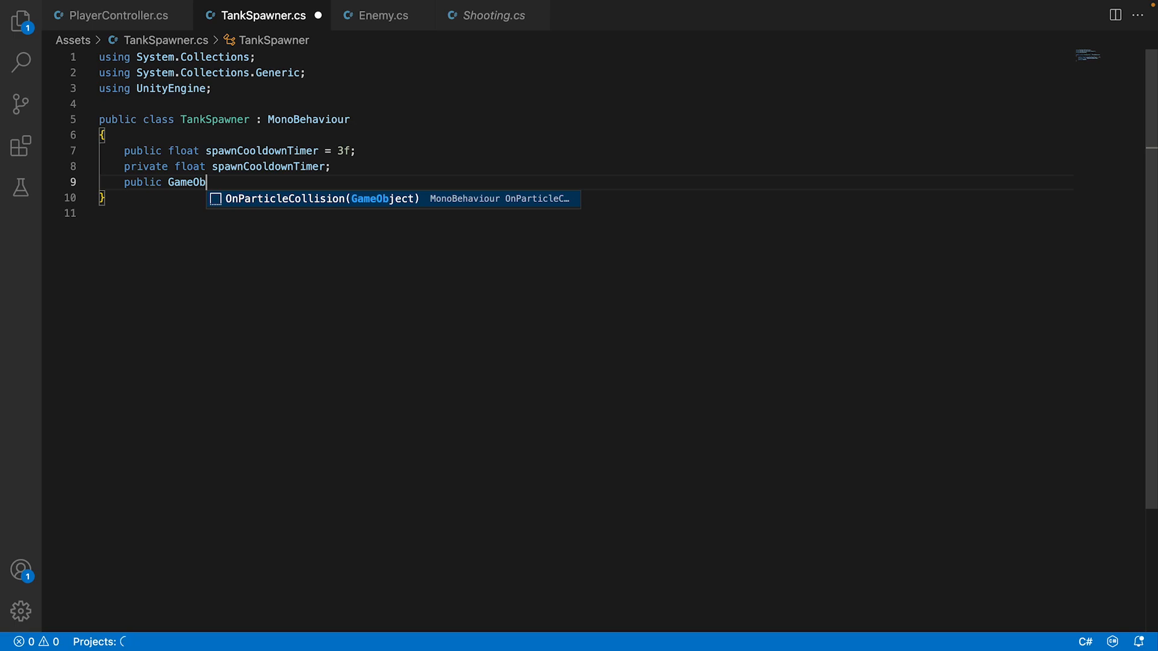
type("ject ")
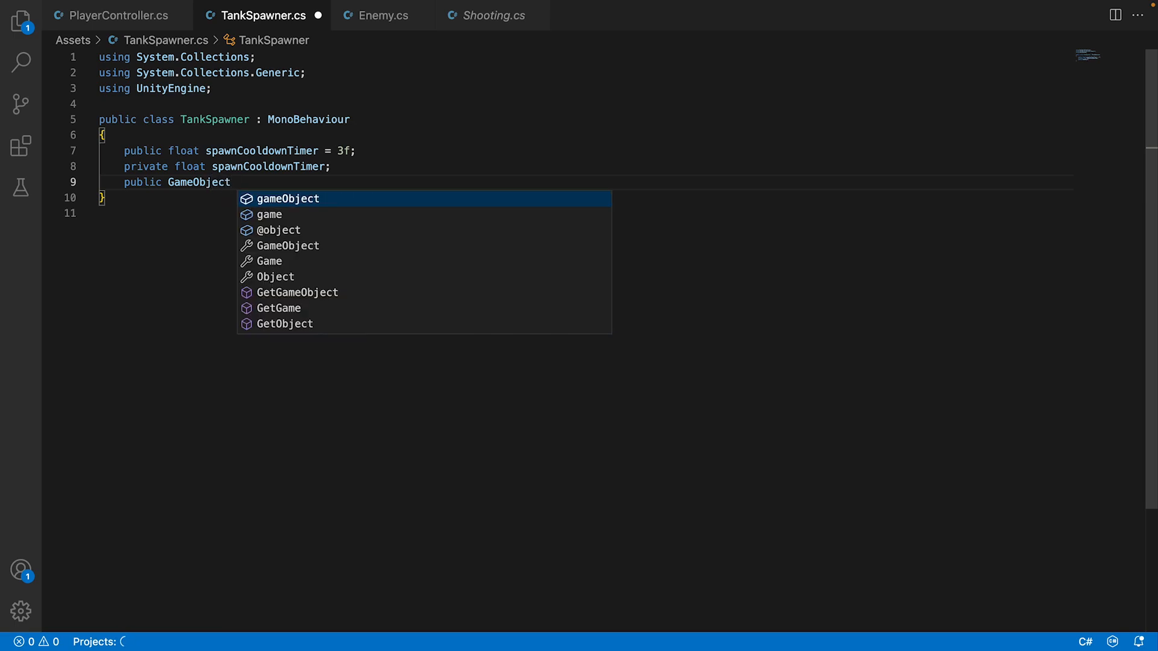
type("enemyT")
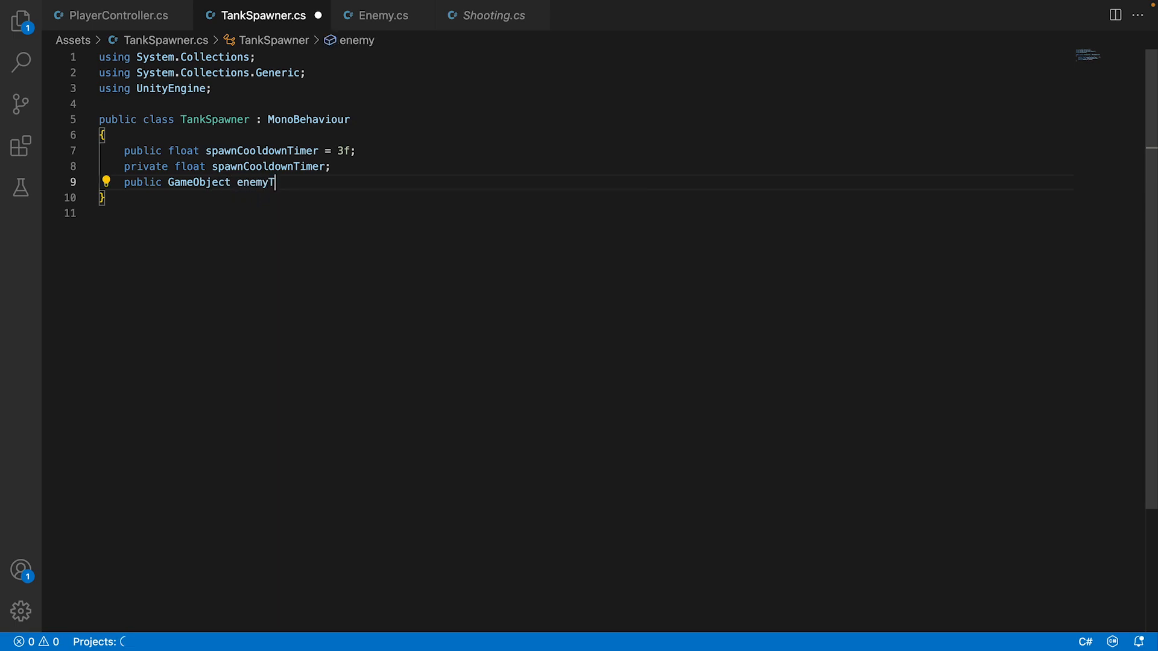
type("ank;")
Declare a public Transform[] array named tankSpawnPoints below the enemyTank field.
key("Return")
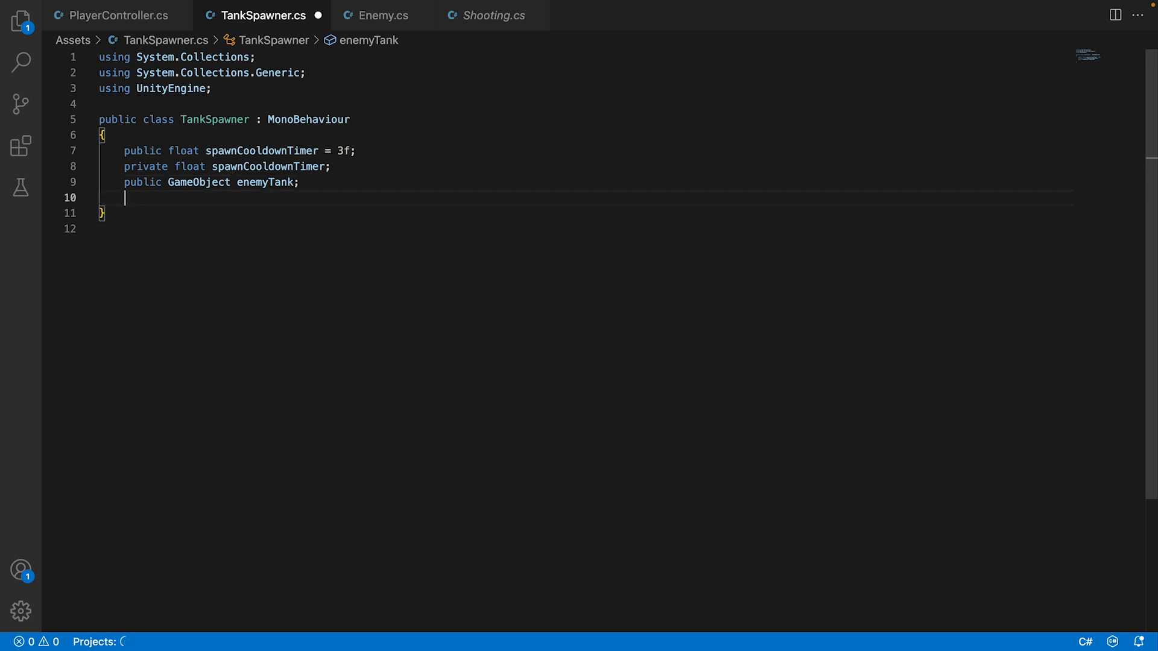
type("public Transformp[")
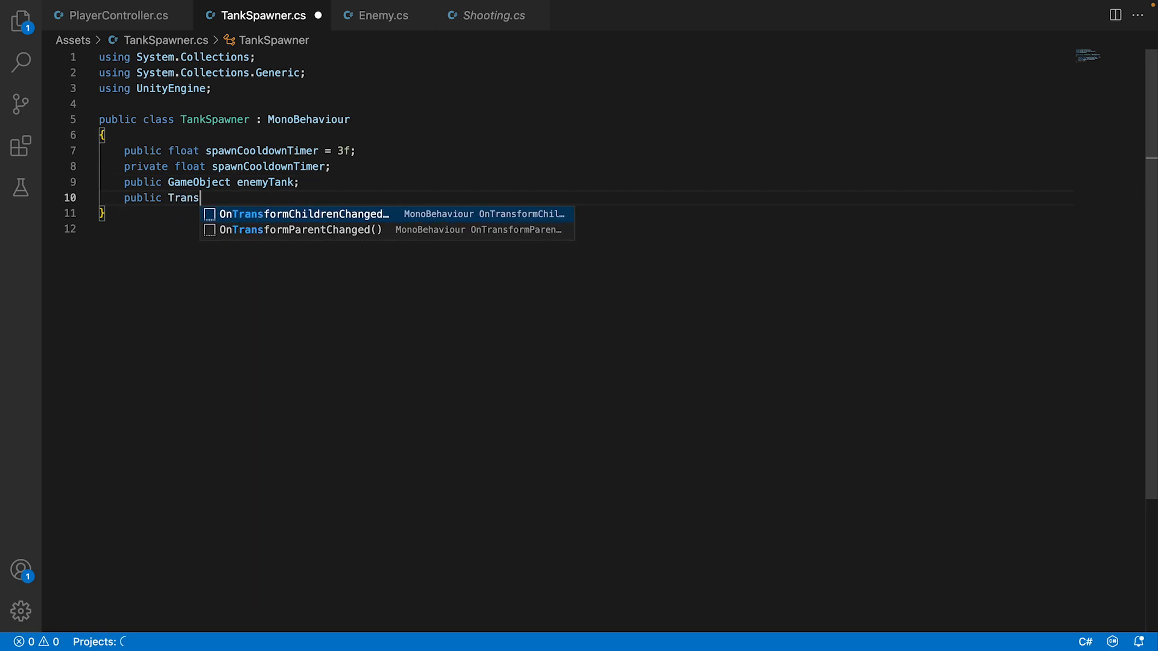
key("BackSpace")
key("BackSpace")
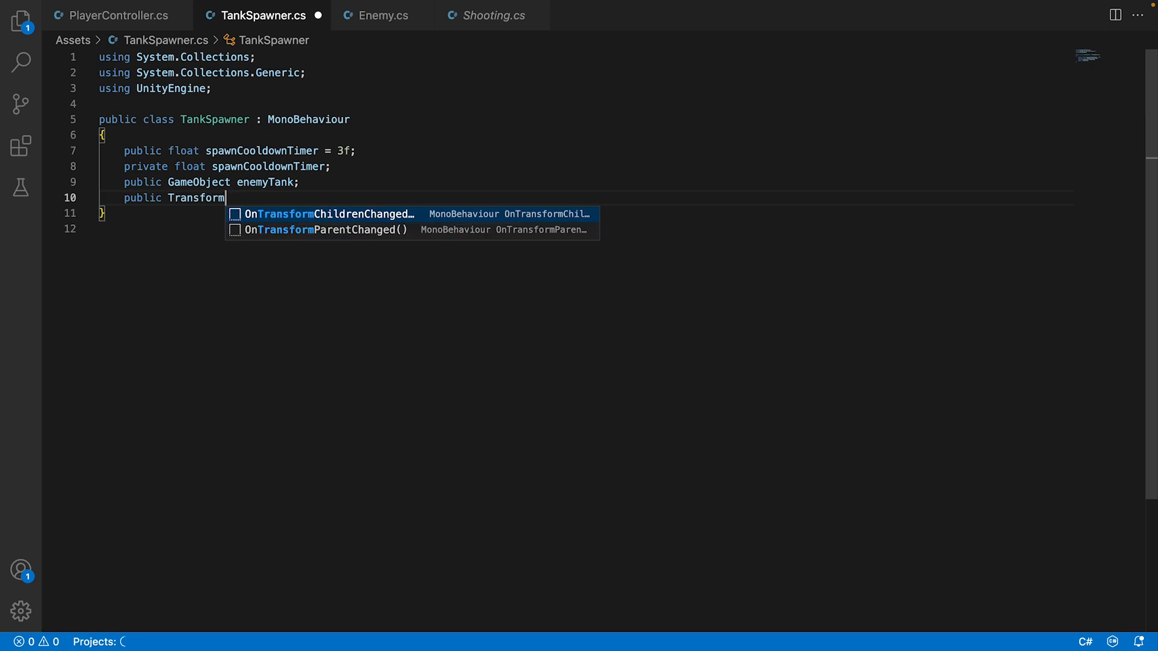
type("[")
type("t")
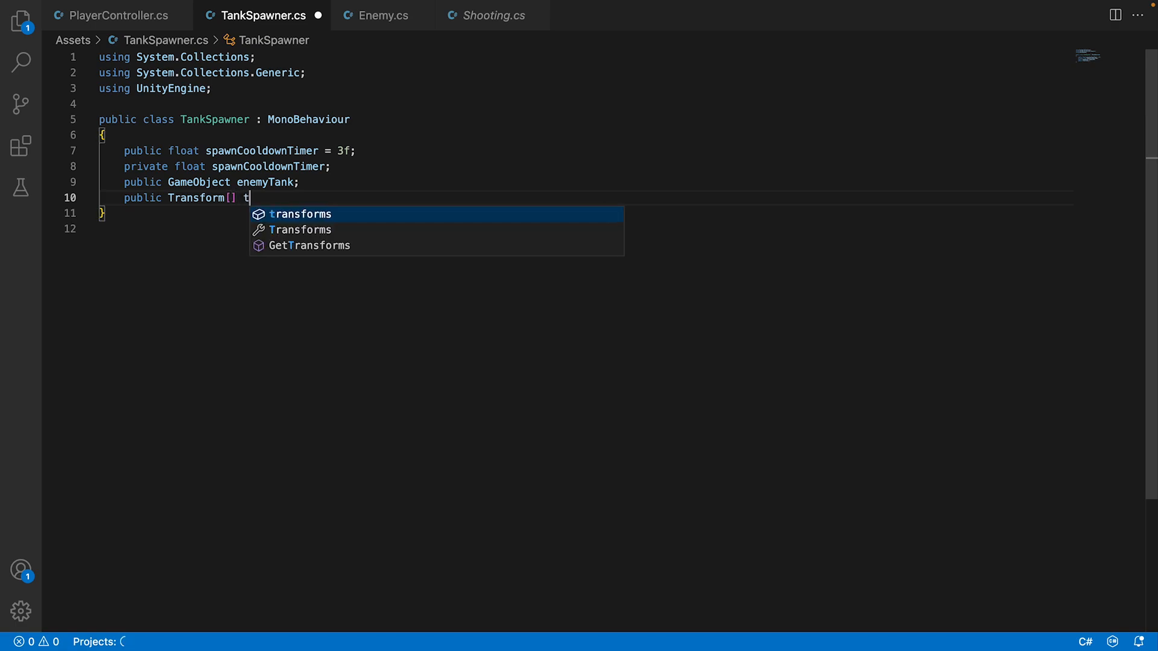
type("ankSpawn")
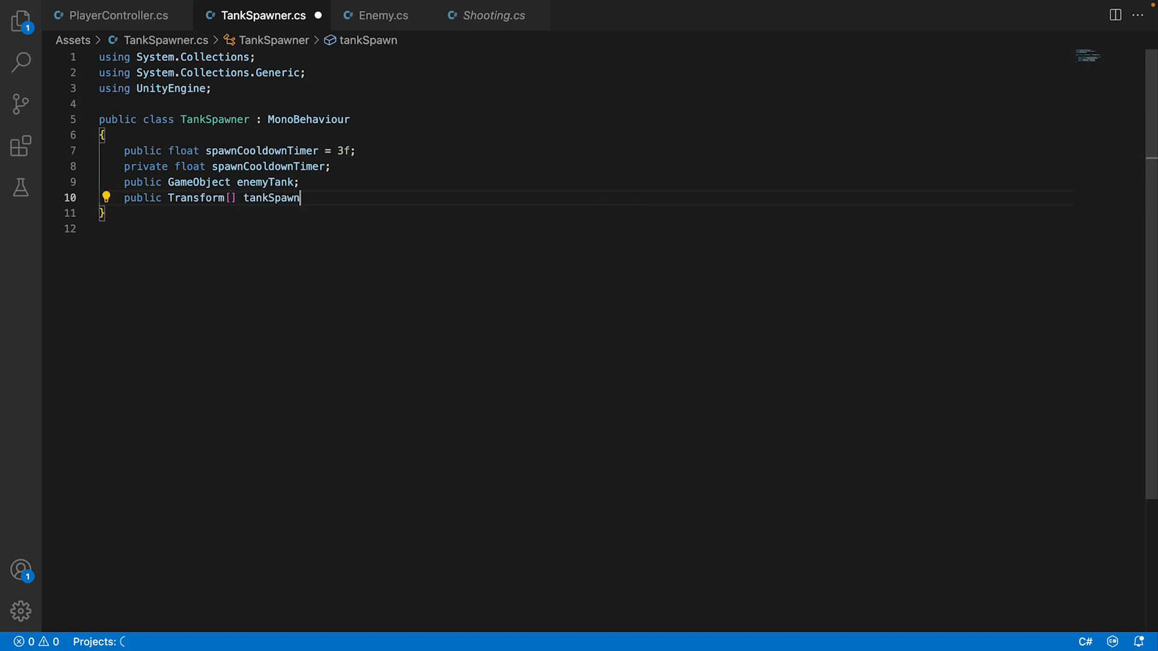
type("Points")
Add an empty private void Update() method with braces below the field declarations.
key("Return")
key("Return")
type("pr")
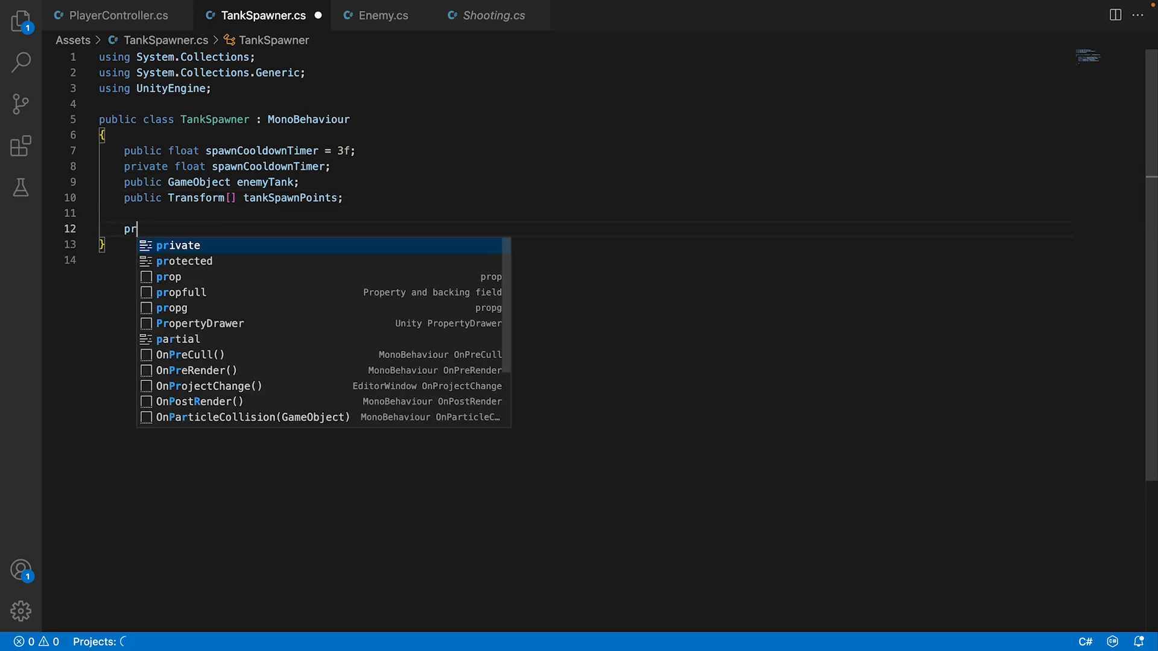
type("ivate void Upd")
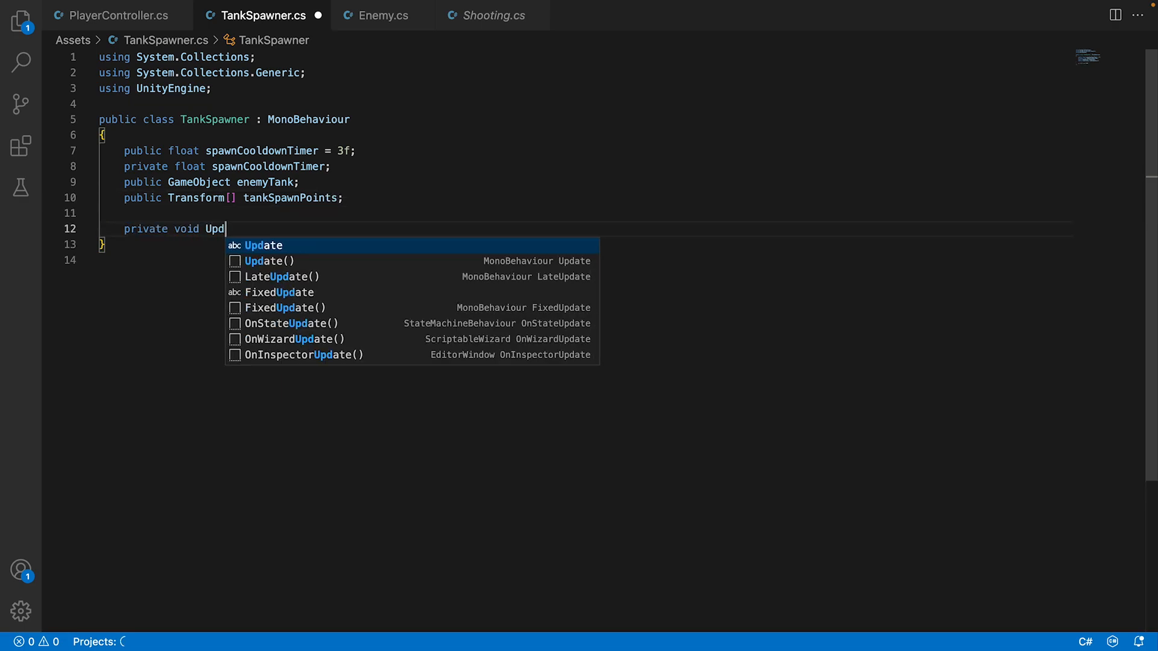
type("ate()")
left_click(100, 260)
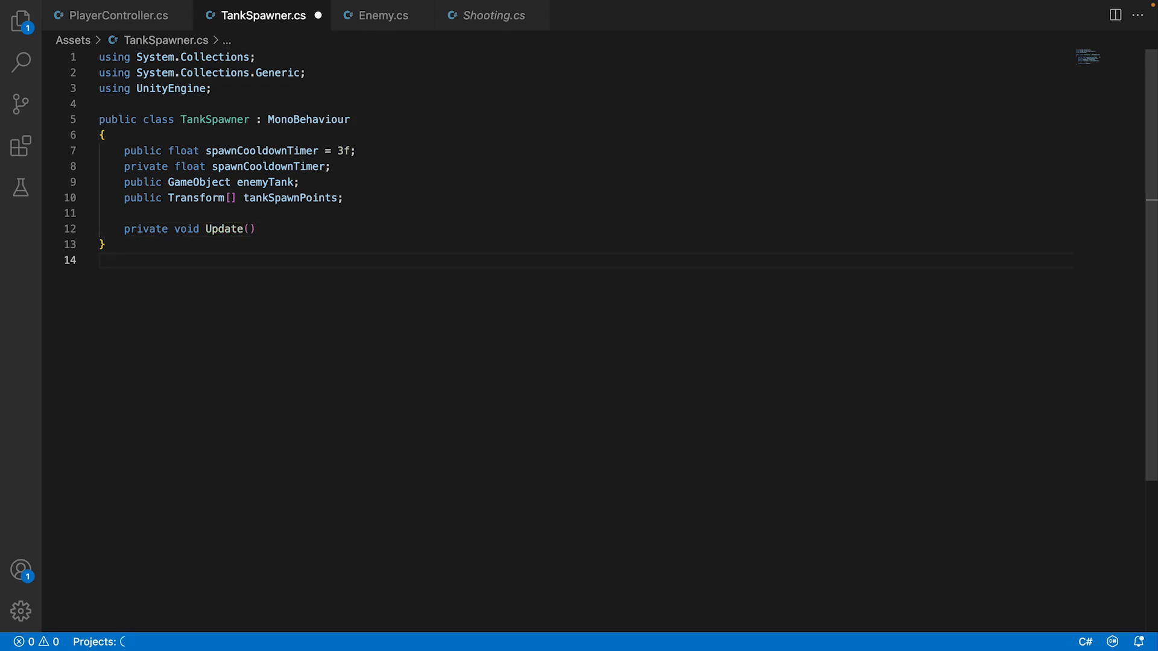
left_click(278, 229)
type("{")
key("Return")
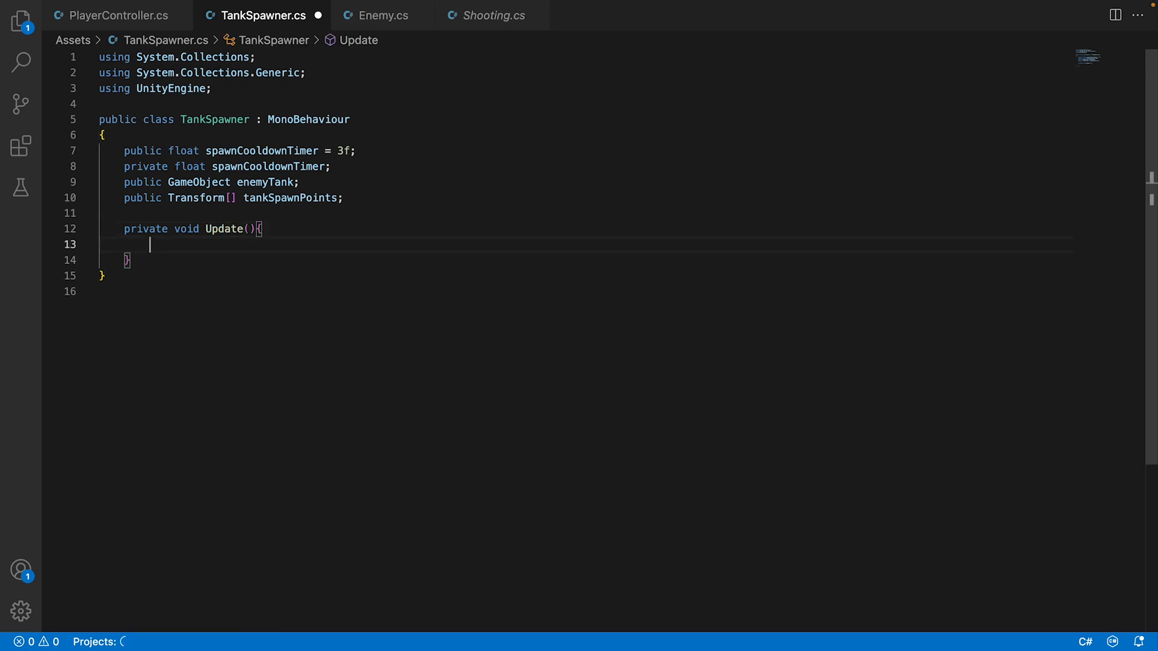
Subtract Time.deltaTime from spawnCooldownTime with the -= operator inside the Update method.
type("spawnCooldownTime")
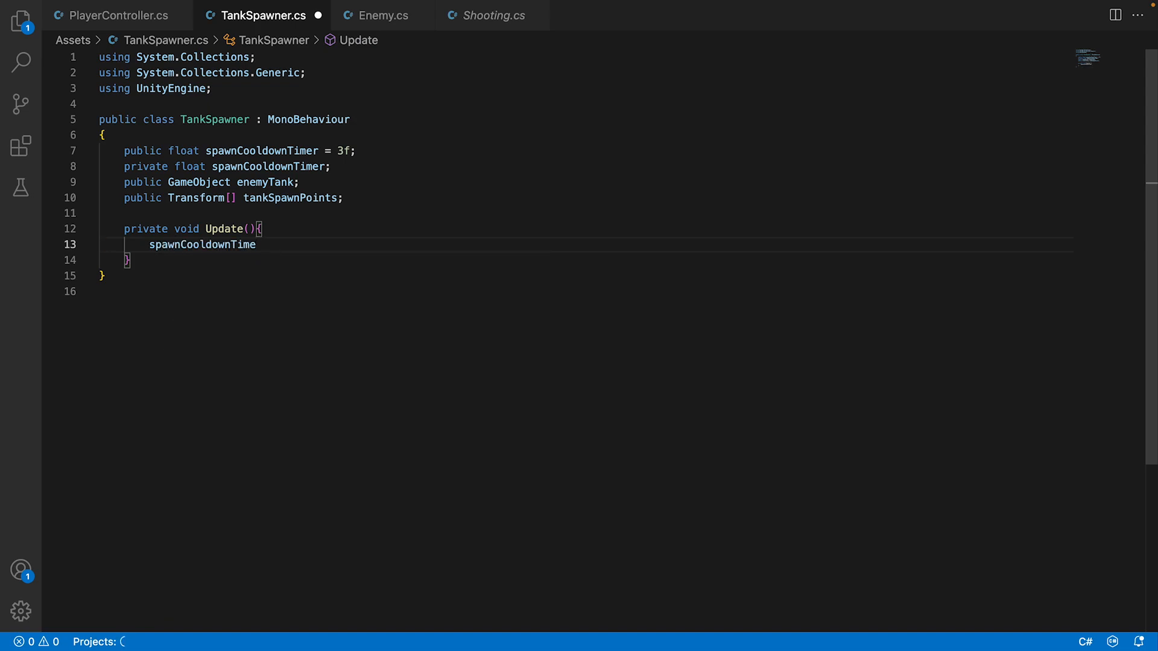
type("rTime.")
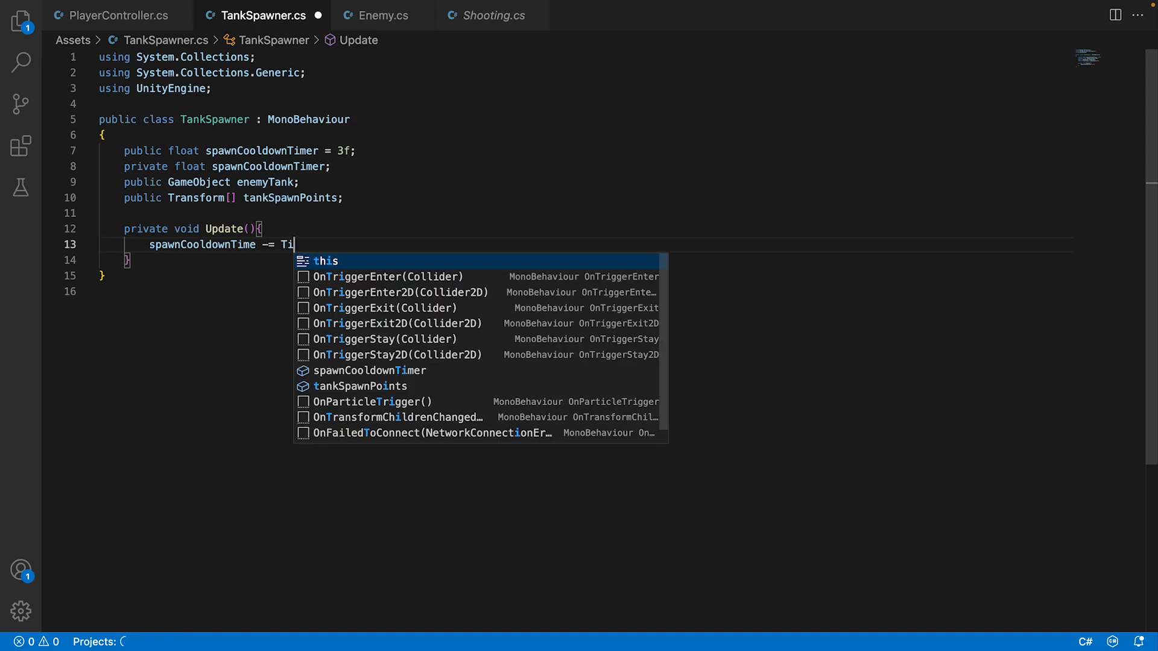
key("super+z")
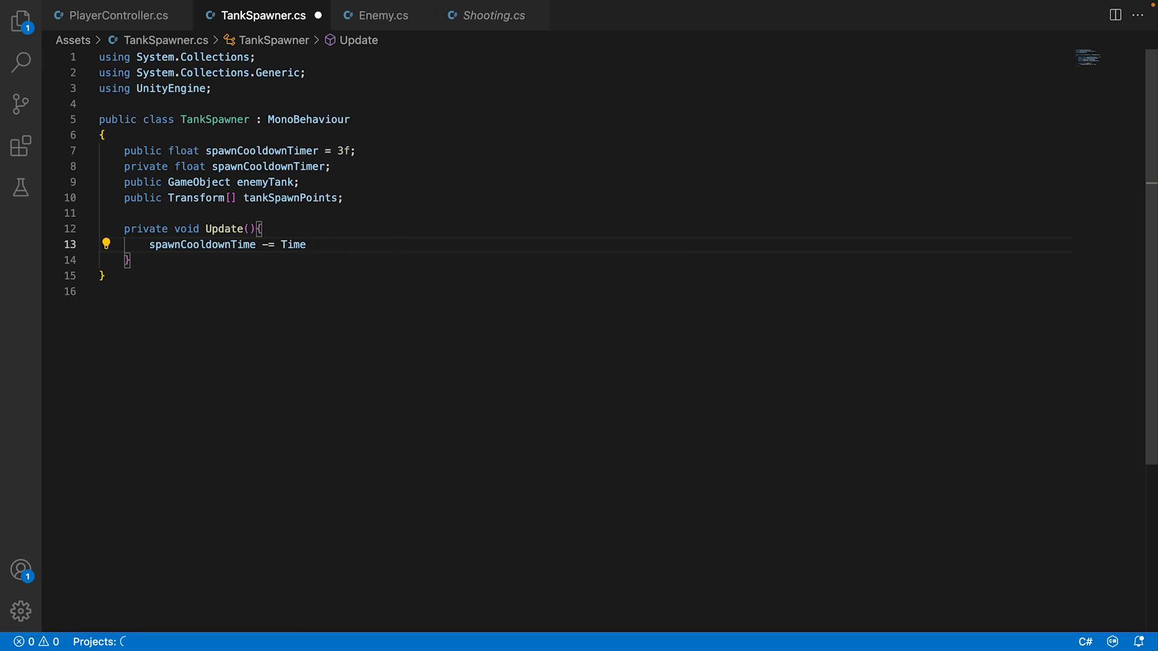
type("deltaTime;")
Add an if block to Update with the condition spawnCooldownTime <= 0.
key("Return")
type("if(")
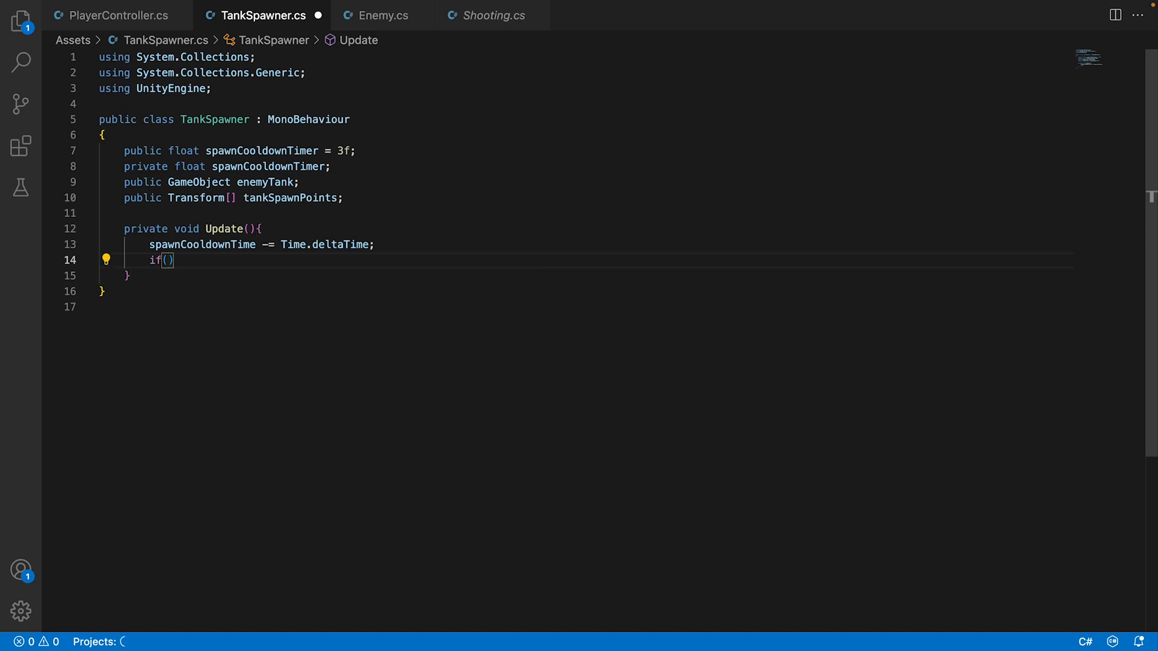
type("spaw")
key("Tab")
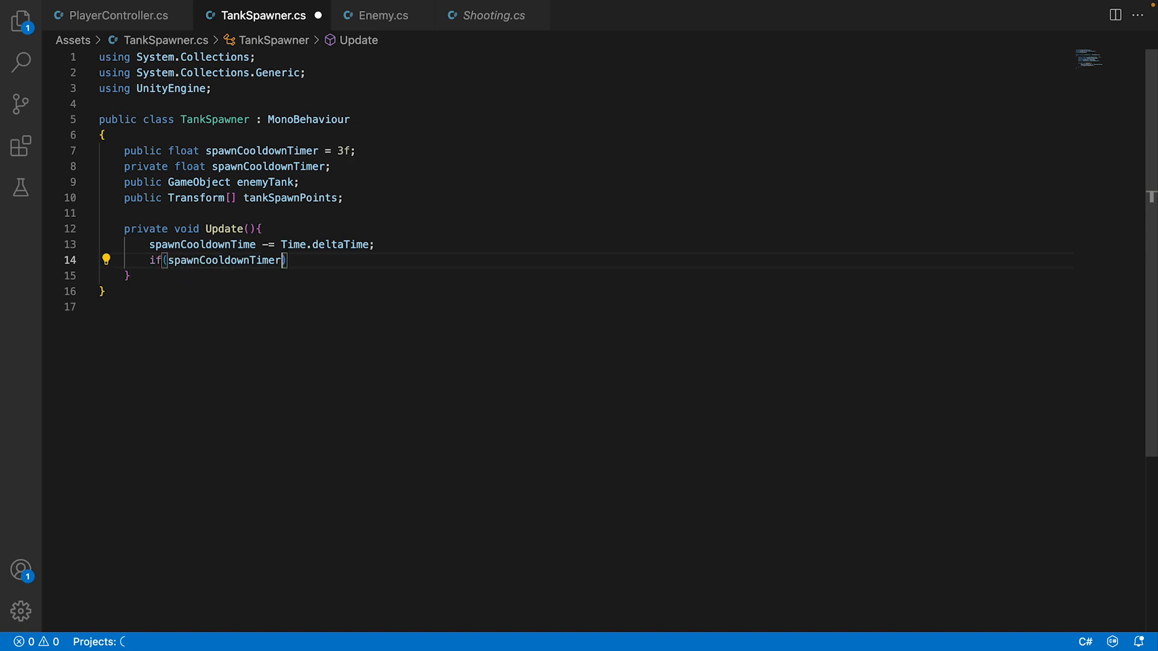
key("BackSpace")
type("<= 0){")
key("Return")
Assign spawnCooldownTimer to spawnCooldownTime inside the if block.
type("spaw")
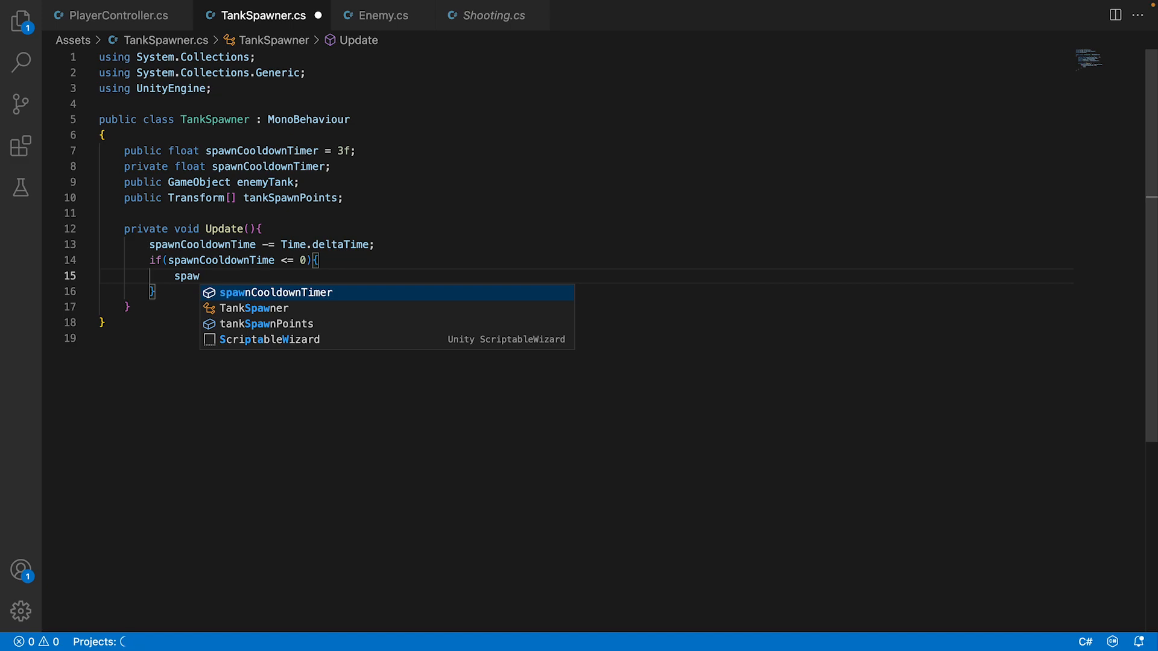
key("Tab")
key("BackSpace")
type("= spaw")
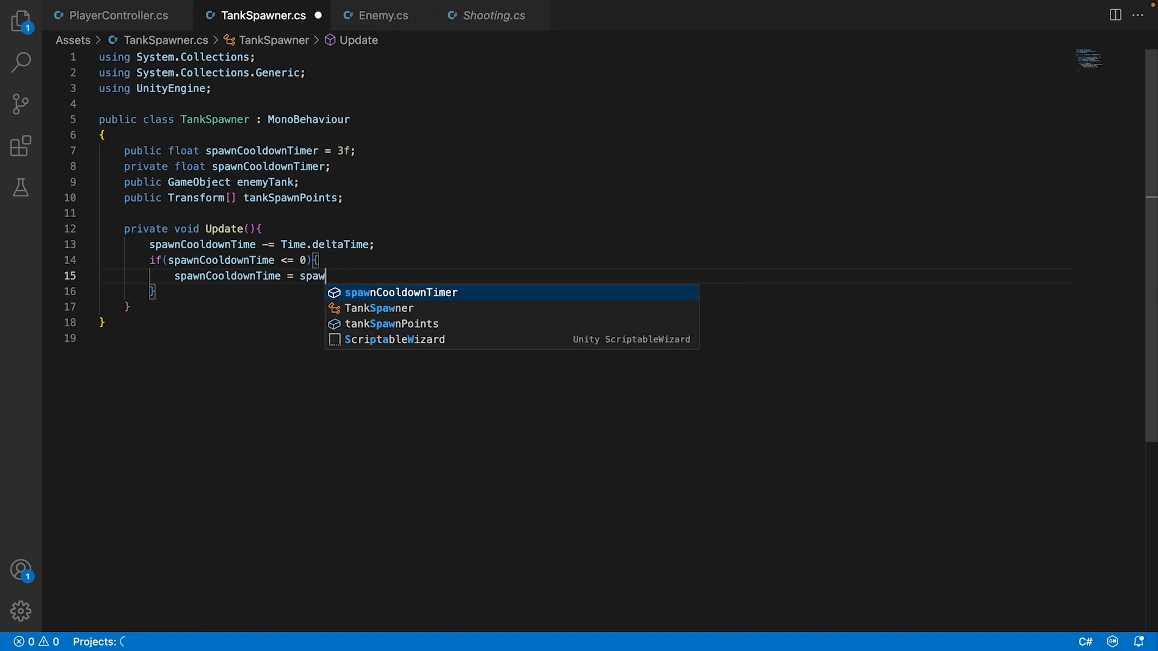
key("Tab")
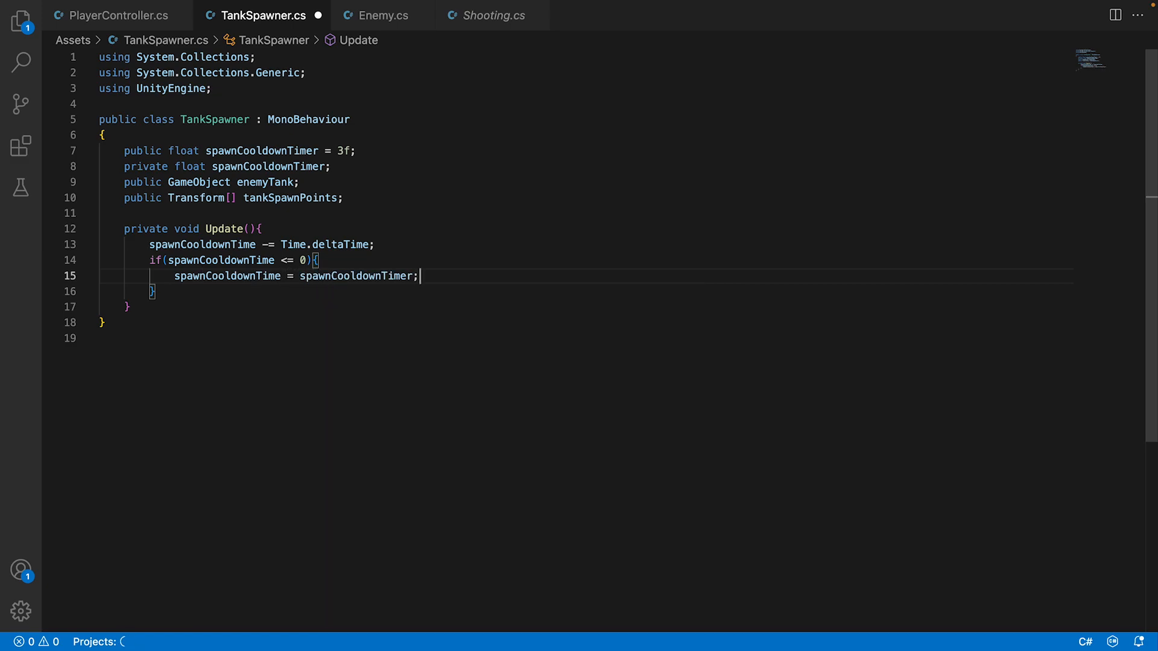
Start an Instantiate call below the spawnCooldownTime assignment with enemyTank as its first argument.
key("Return")
type("Inst")
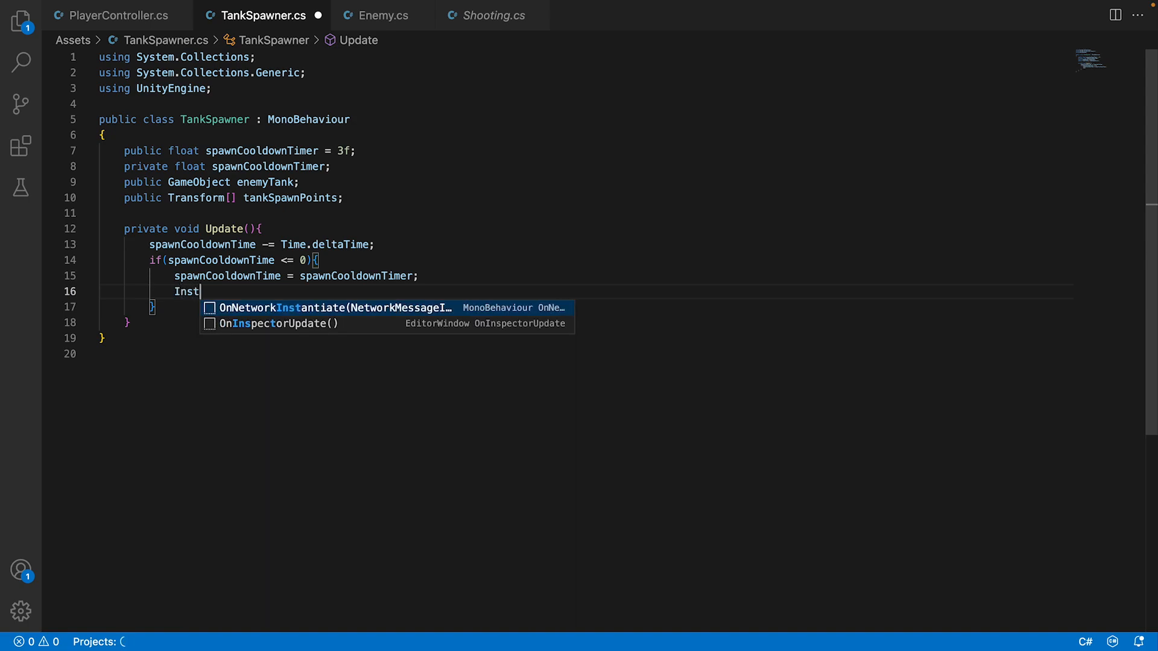
type("anti")
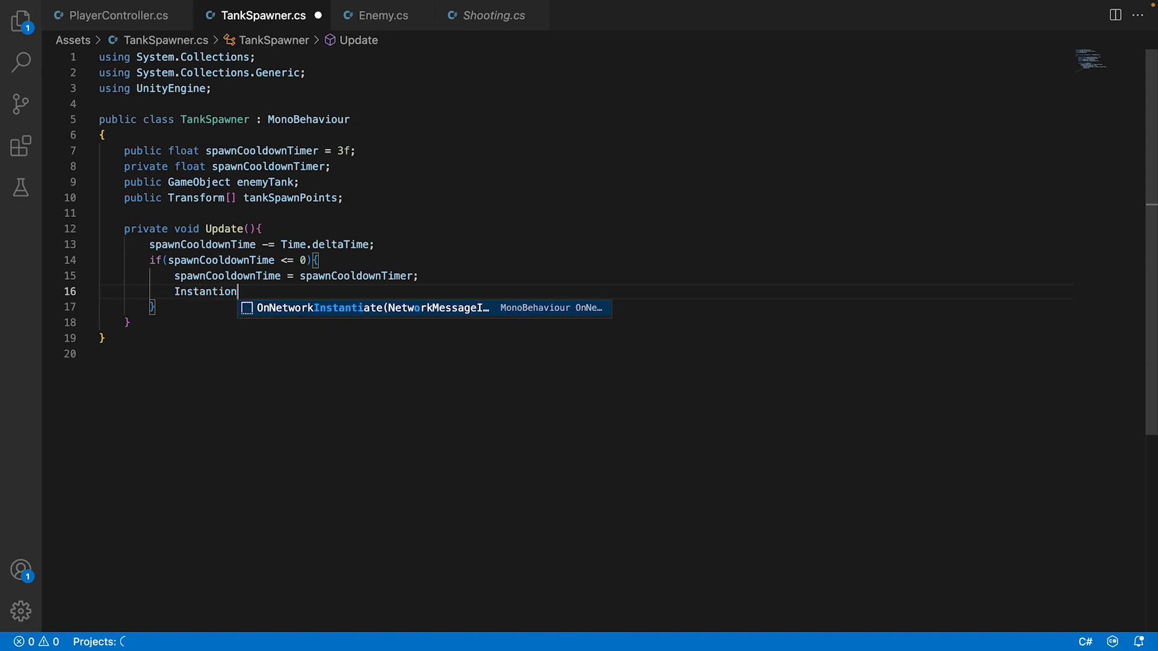
key("Escape")
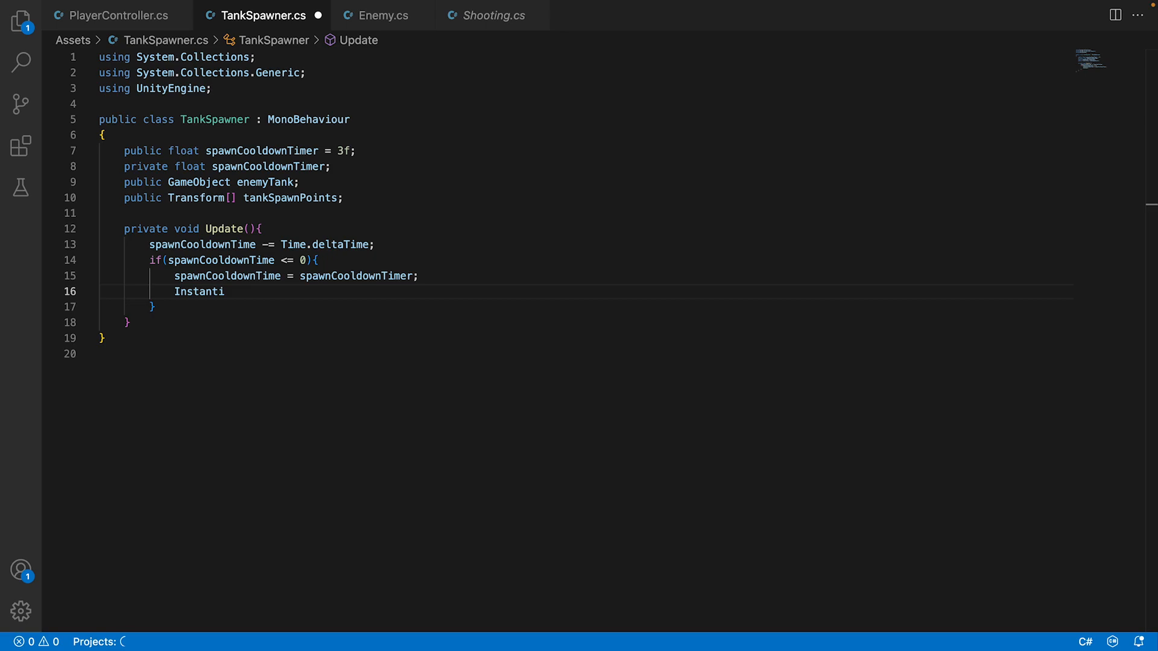
type("ate")
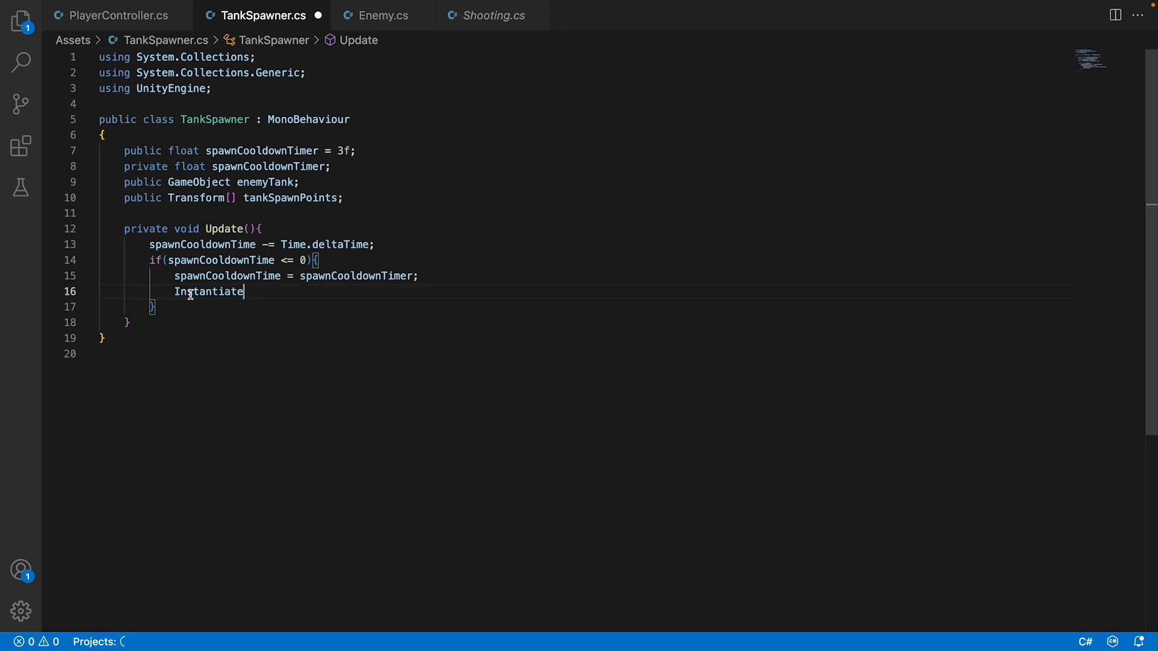
type("(e")
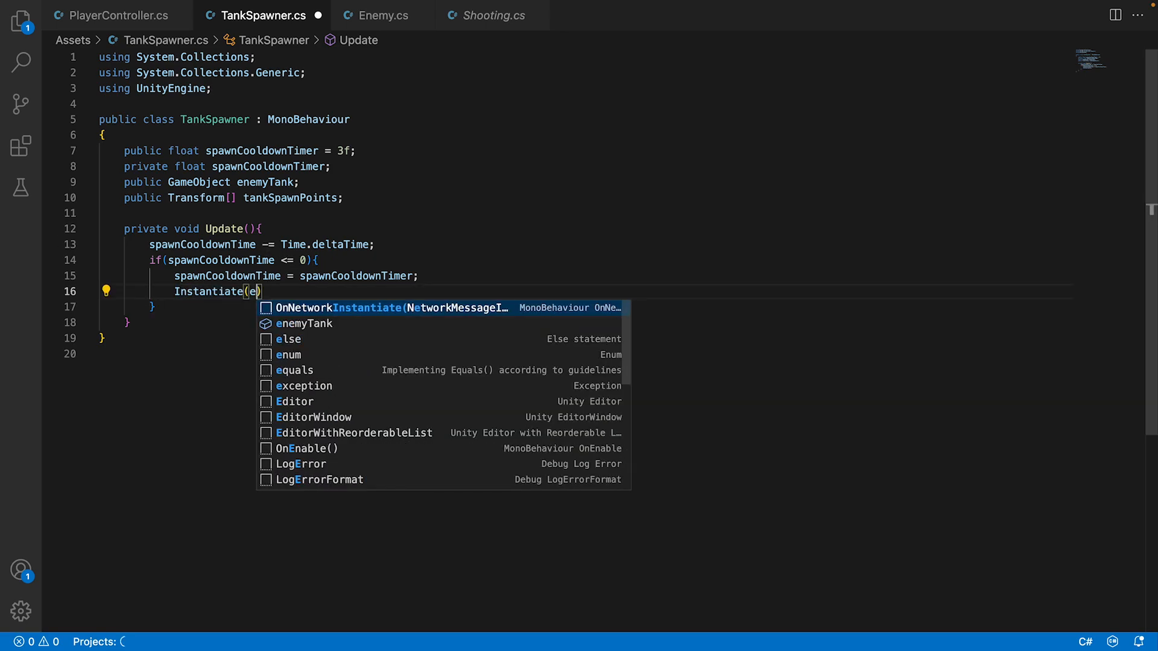
key("Down")
key("Tab")
Add tankSpawnPoints with array index brackets as the second argument of the Instantiate call.
type(", ta")
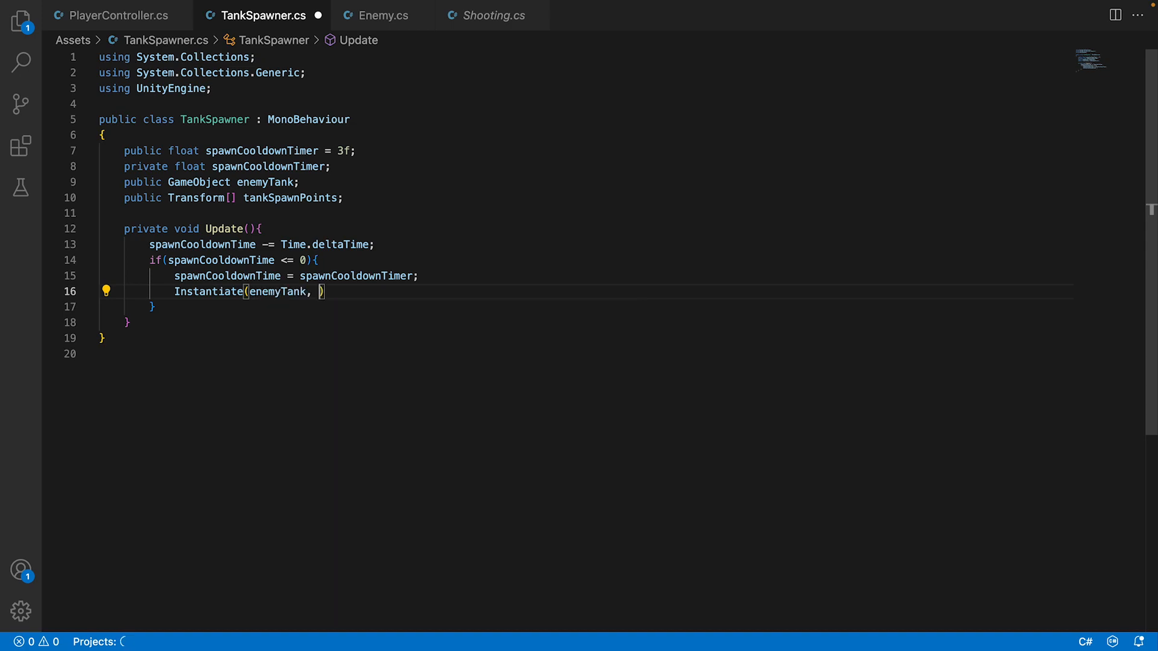
key("BackSpace")
key("BackSpace")
type("ta")
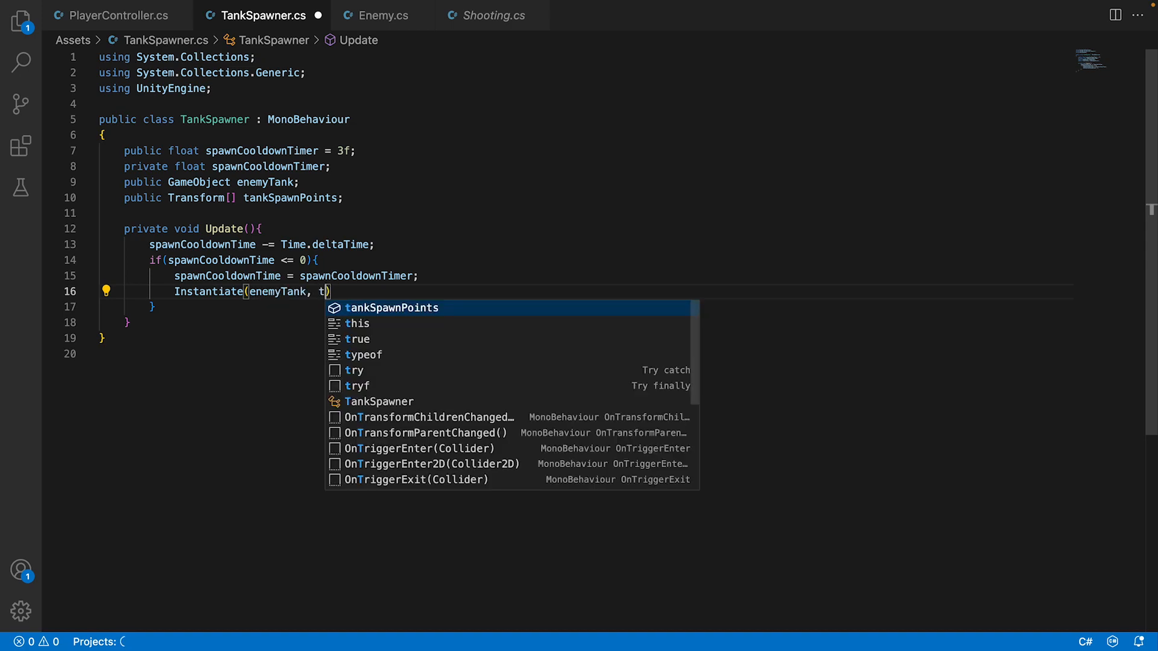
key("Tab")
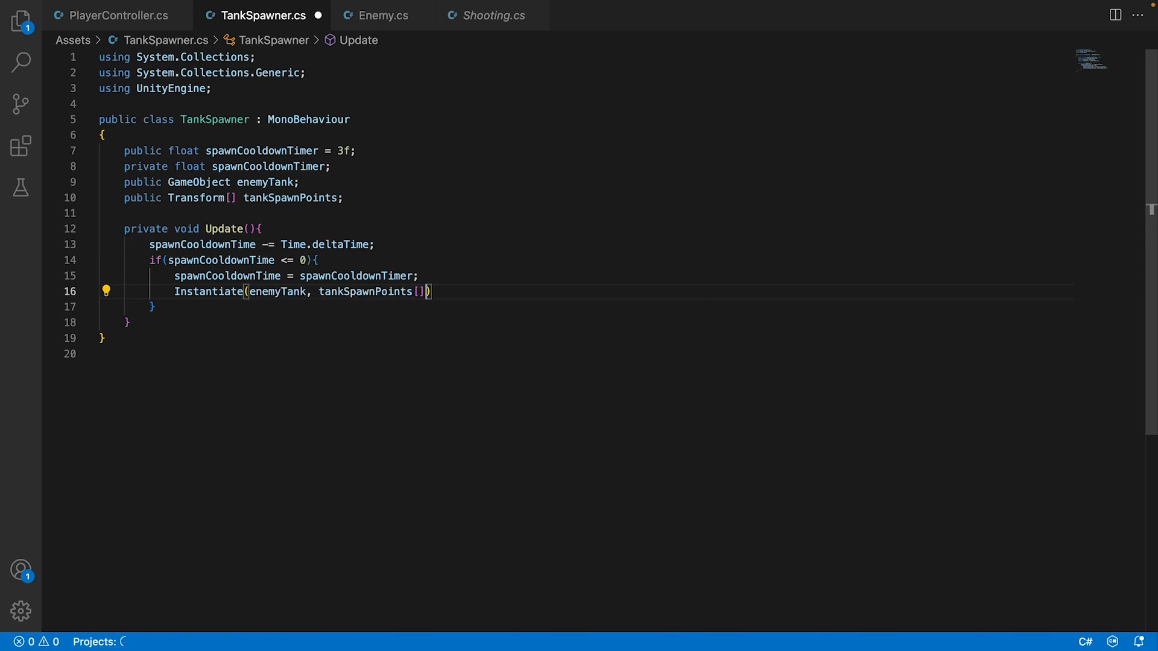
type("[Rand")
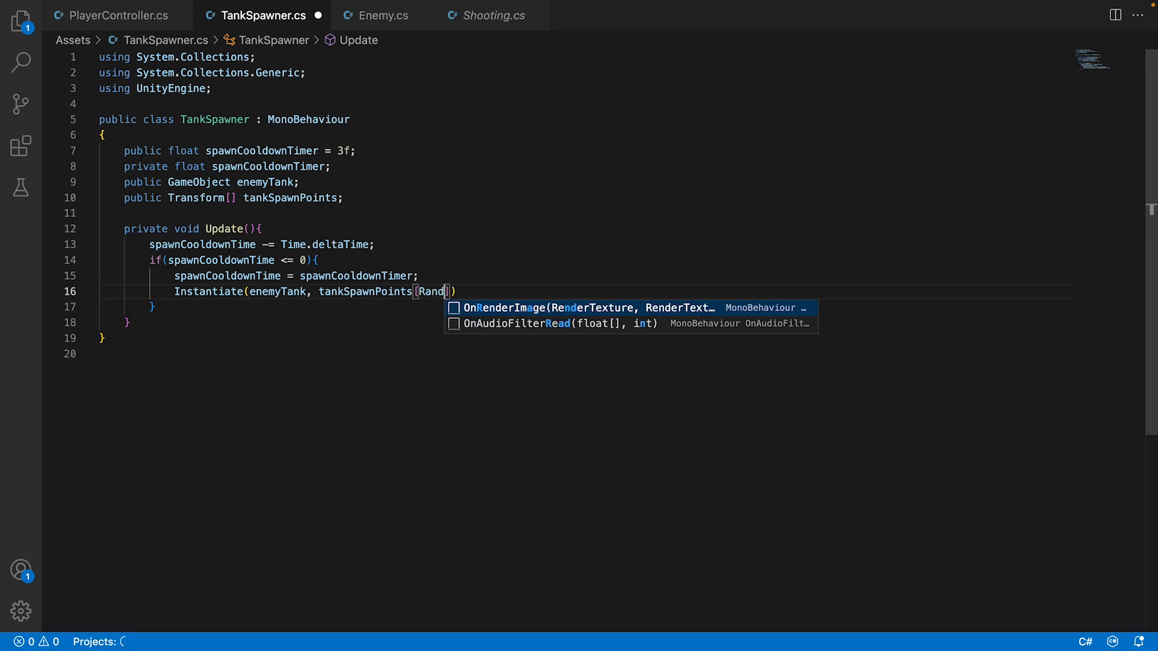
type("om.Ran")
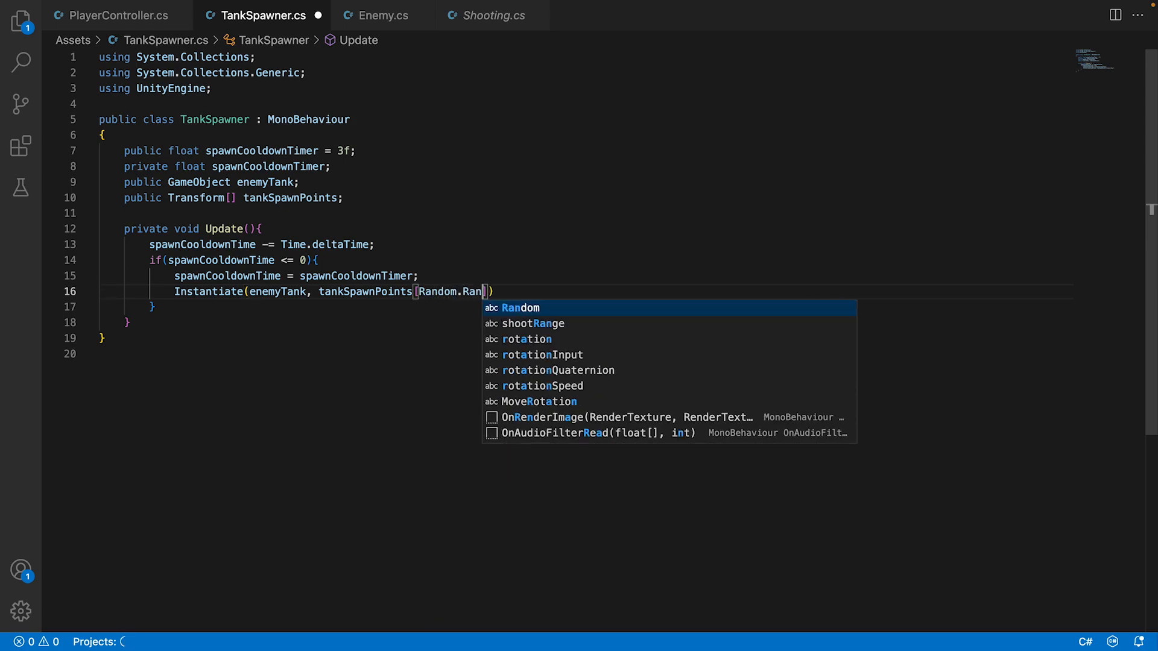
type("ge(")
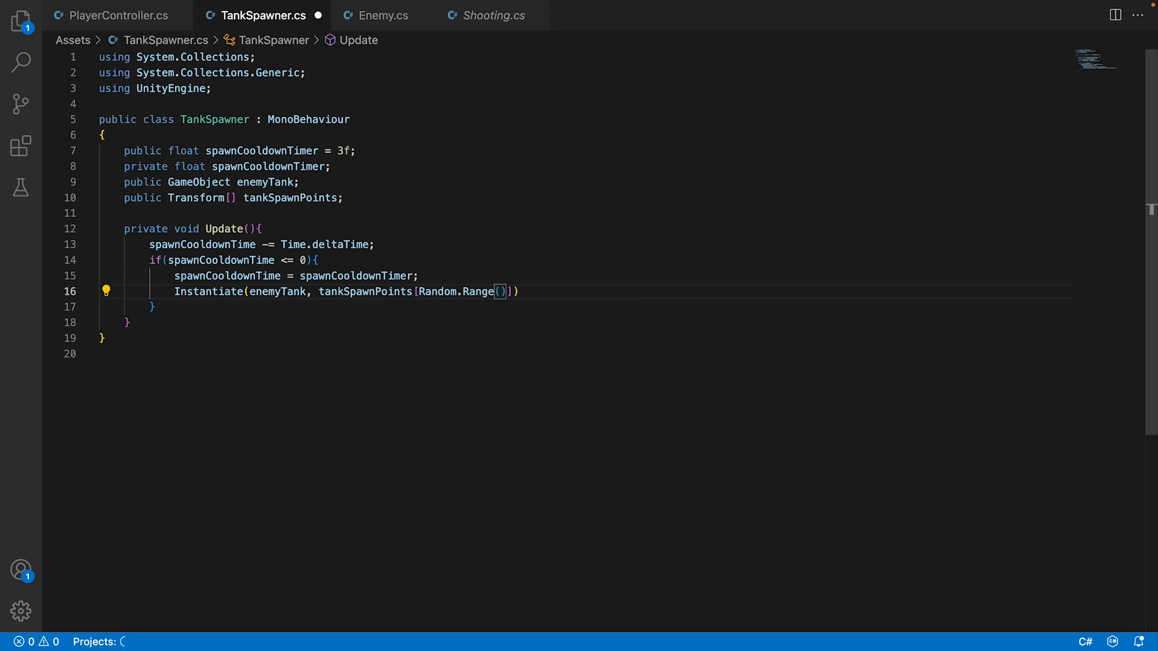
Index tankSpawnPoints with Random.Range(0, tankSpawnPoints.Length) and append .position to the indexed element.
type("0, ")
type("tan")
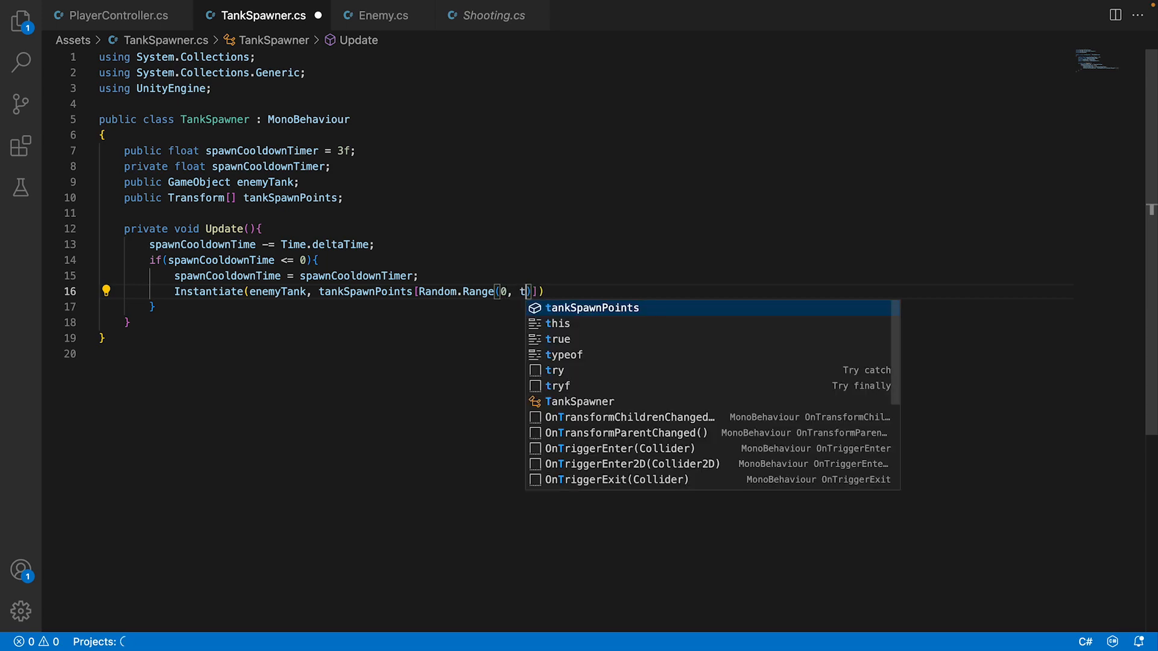
type("kSpawnPoints.")
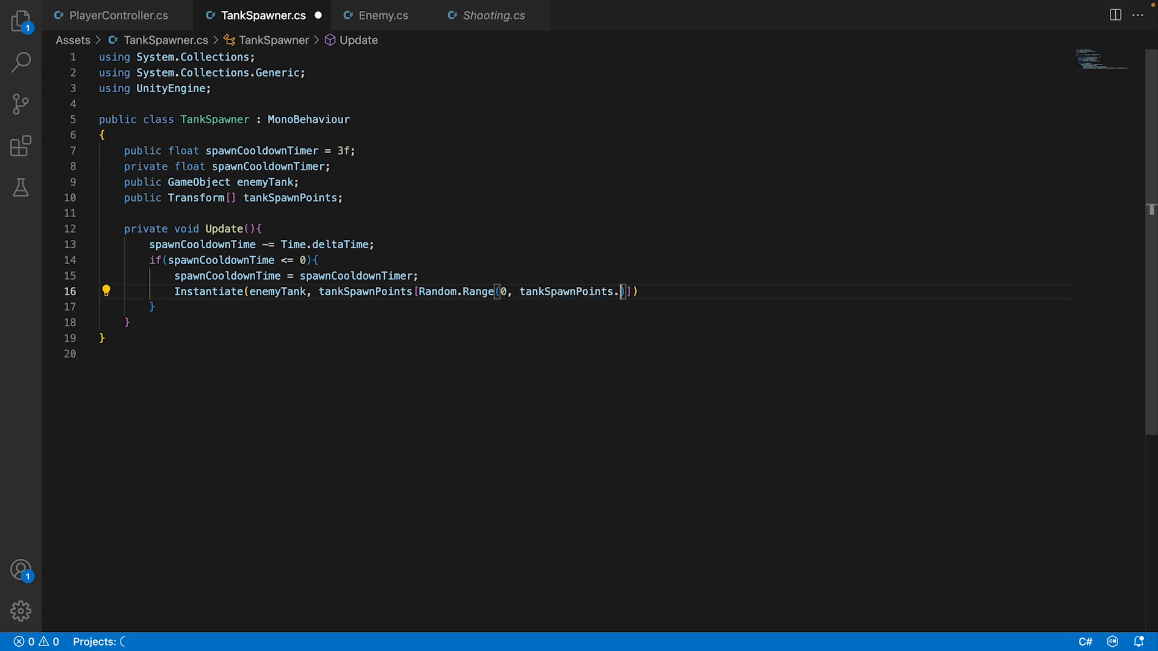
type("Length")
key("Right")
key("Right")
type(".position")
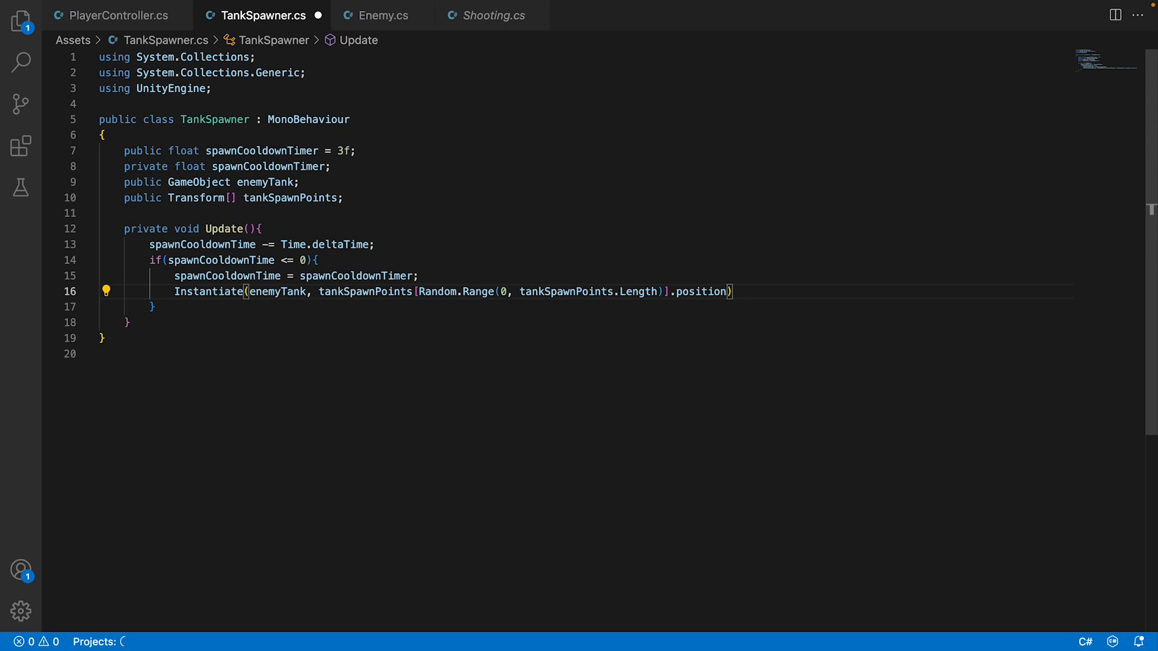
type(", Qua")
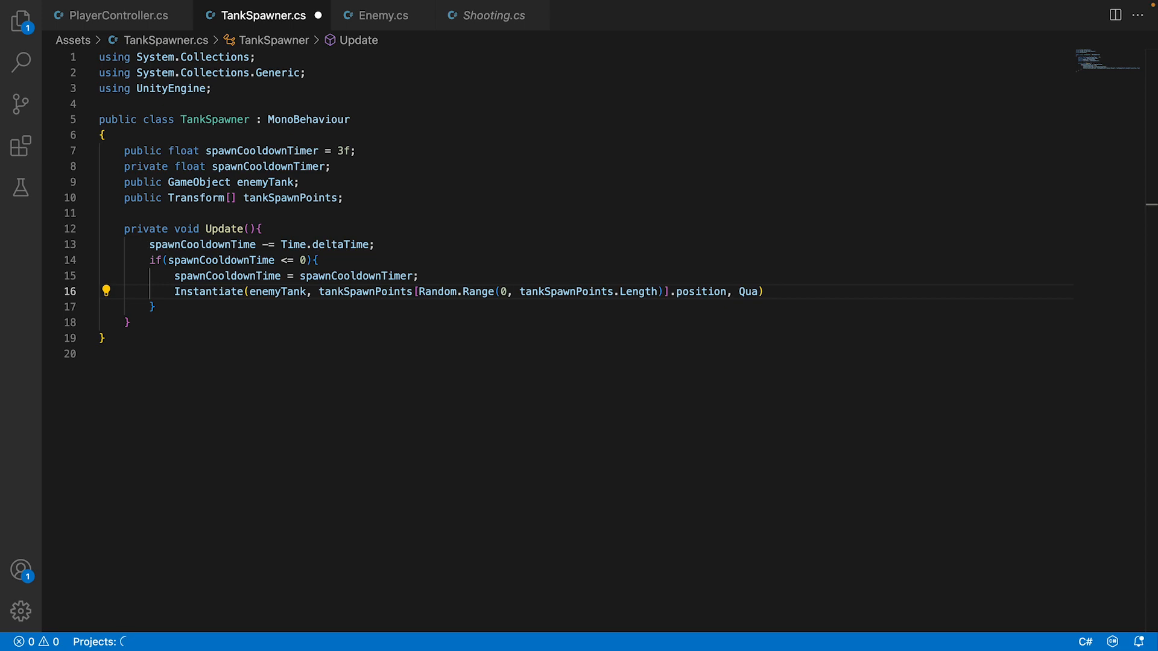
Add Quaternion.identity as the third Instantiate argument, end the statement with a semicolon and save the script.
double_click(750, 292)
type("Quaternion.identity")
key("ctrl+s")
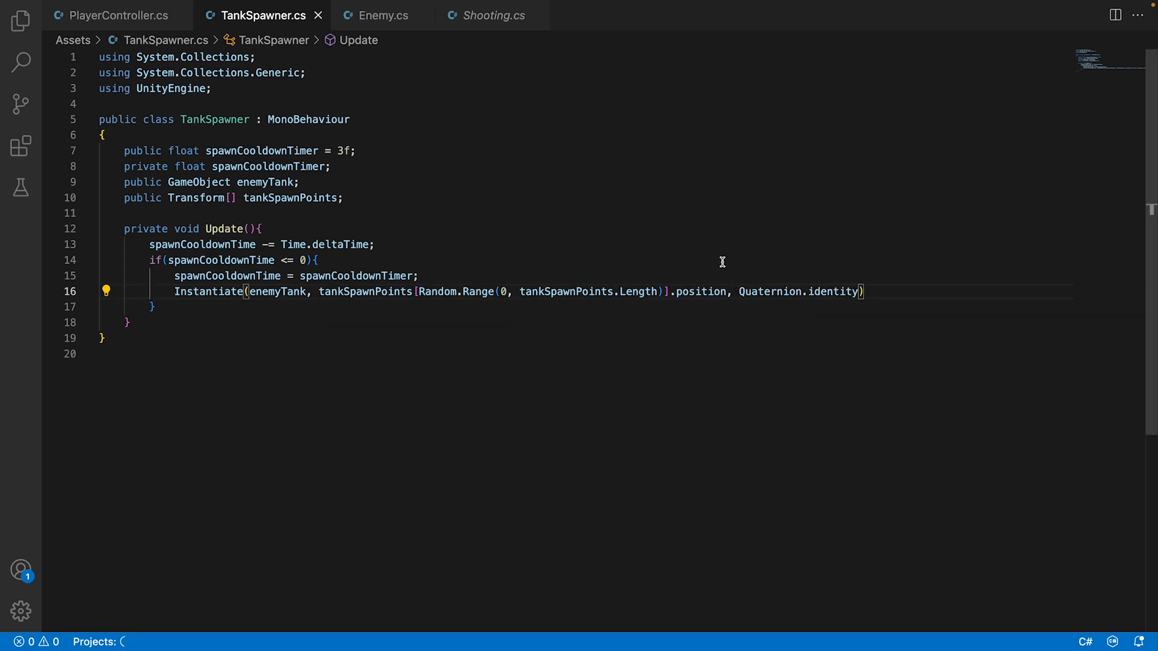
type(";")
key("ctrl+s")
Switch to Unity, open the script from the duplicate-definition console error, and rename the private float field to spawnCooldownTime.
left_click(690, 621)
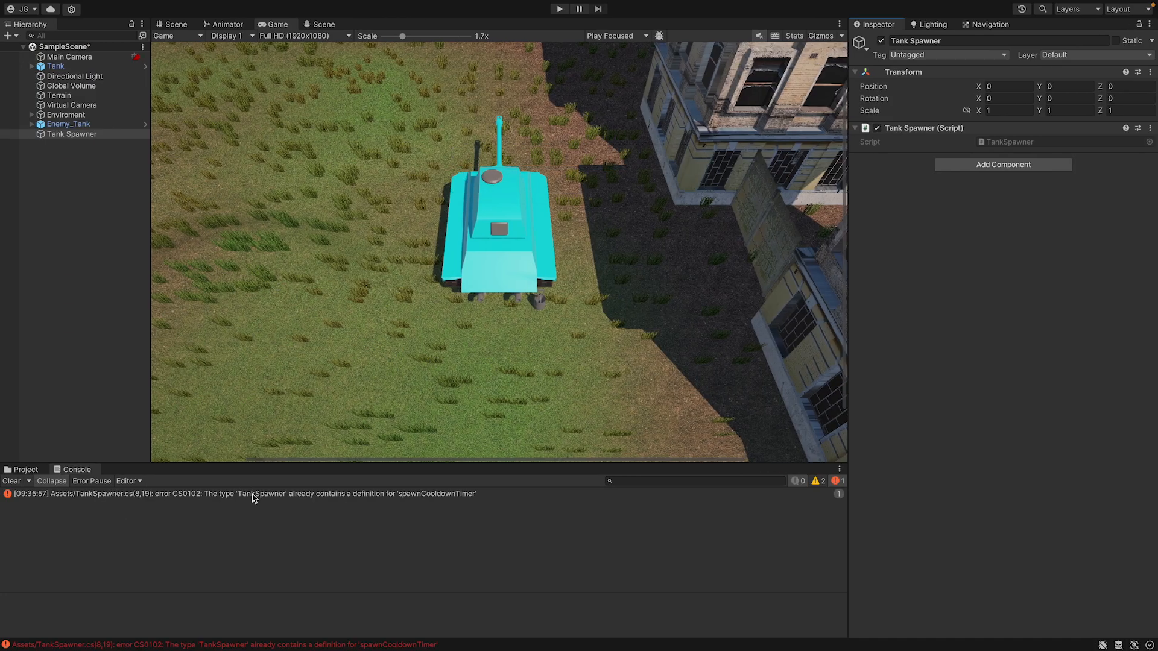
double_click(253, 494)
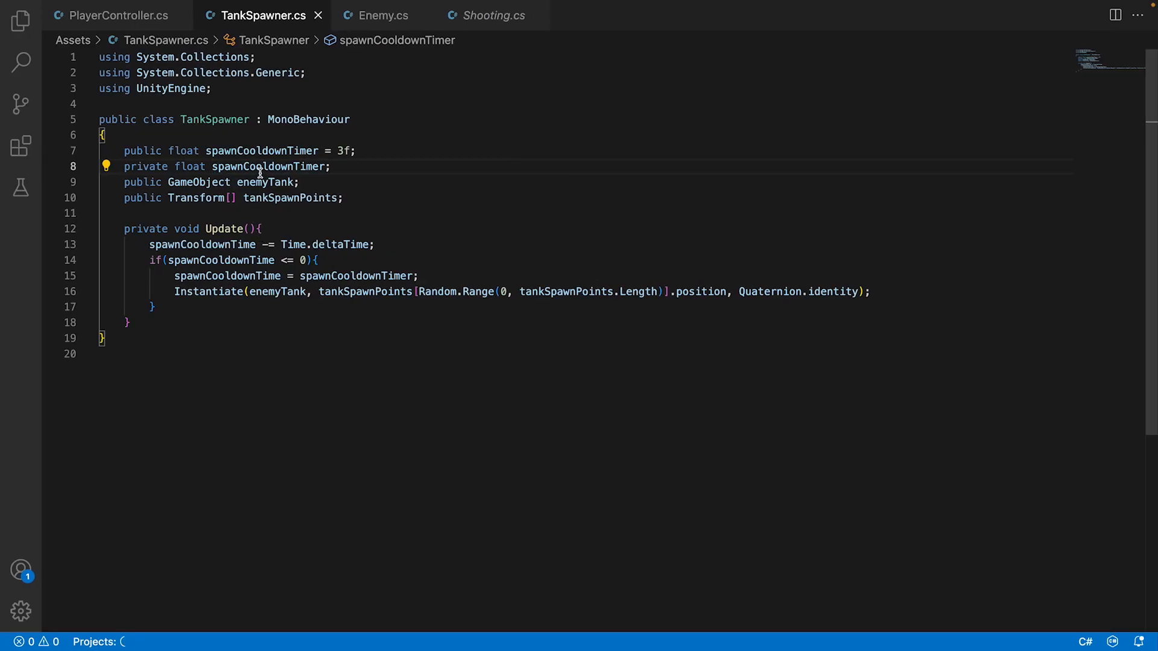
left_click(326, 167)
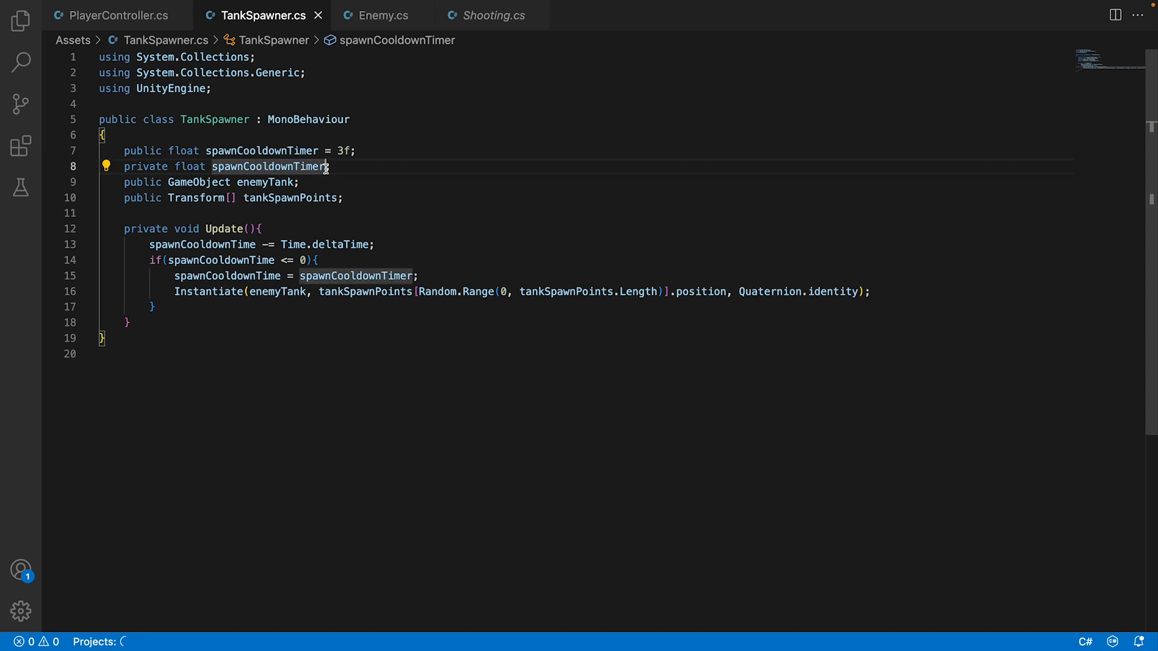
key("BackSpace")
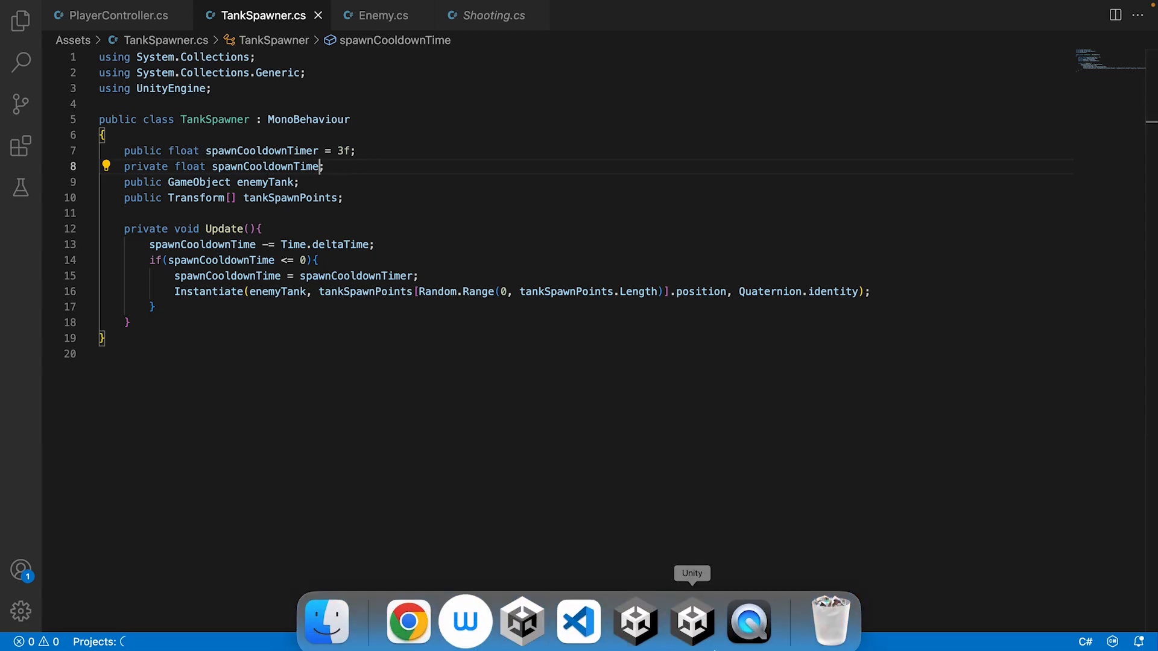
Return to Unity and assign the Enemy_Tank prefab from the Prefabs folder to the Tank Spawner's Enemy Tank field.
left_click(709, 647)
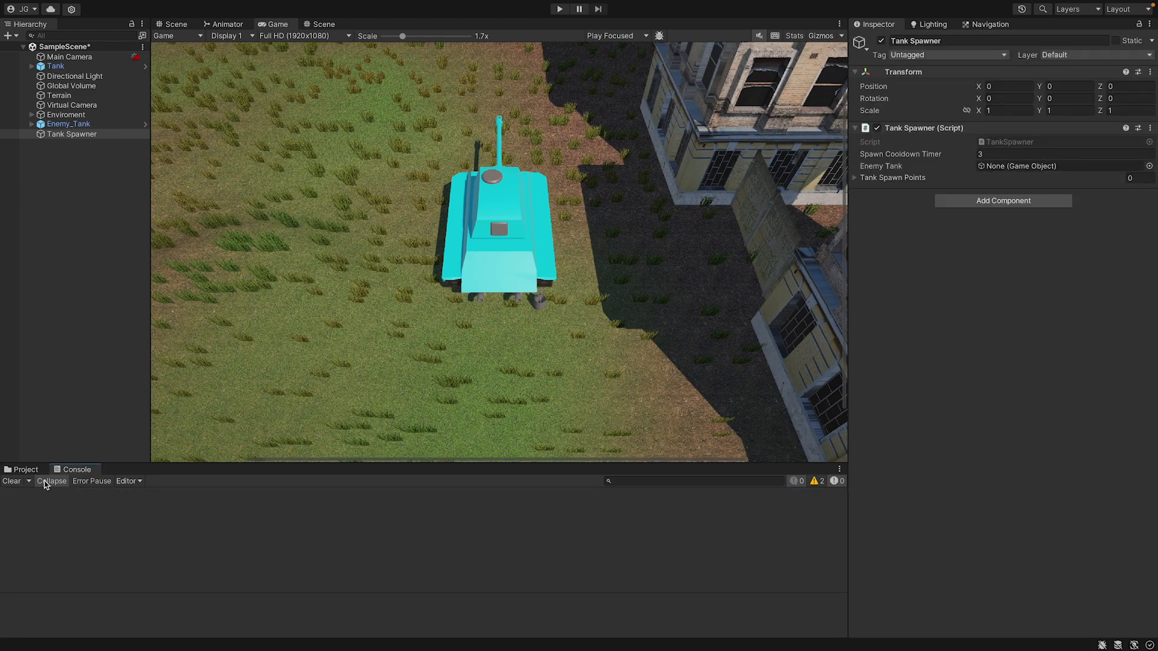
left_click(26, 470)
left_click(42, 569)
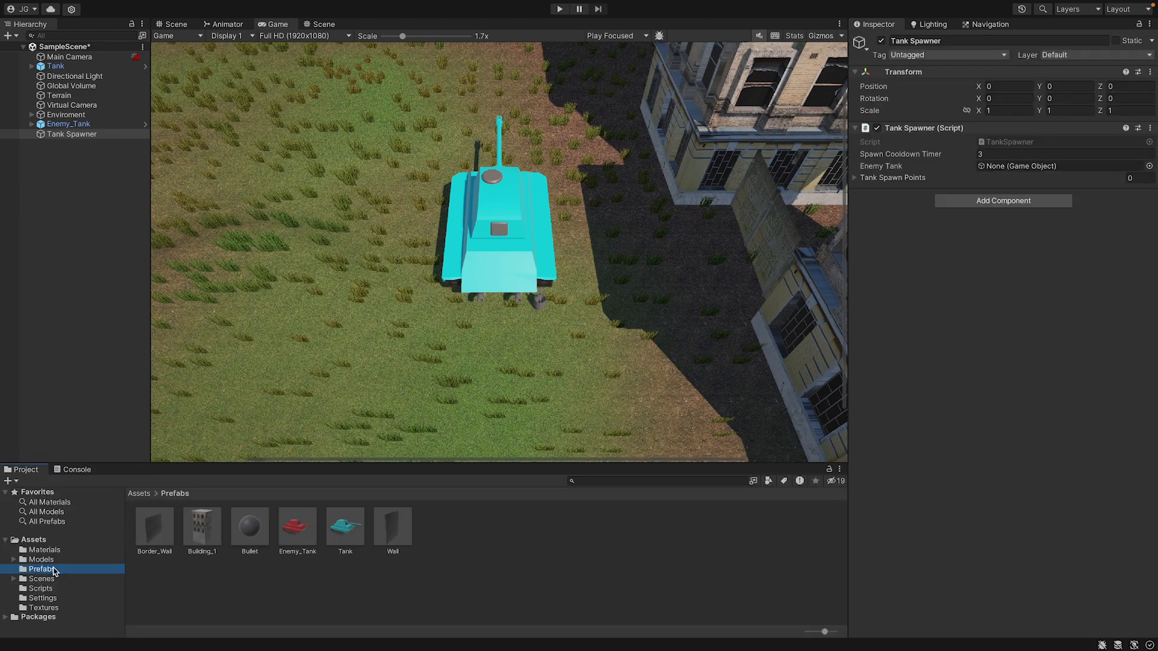
left_click_drag(298, 525, 1085, 166)
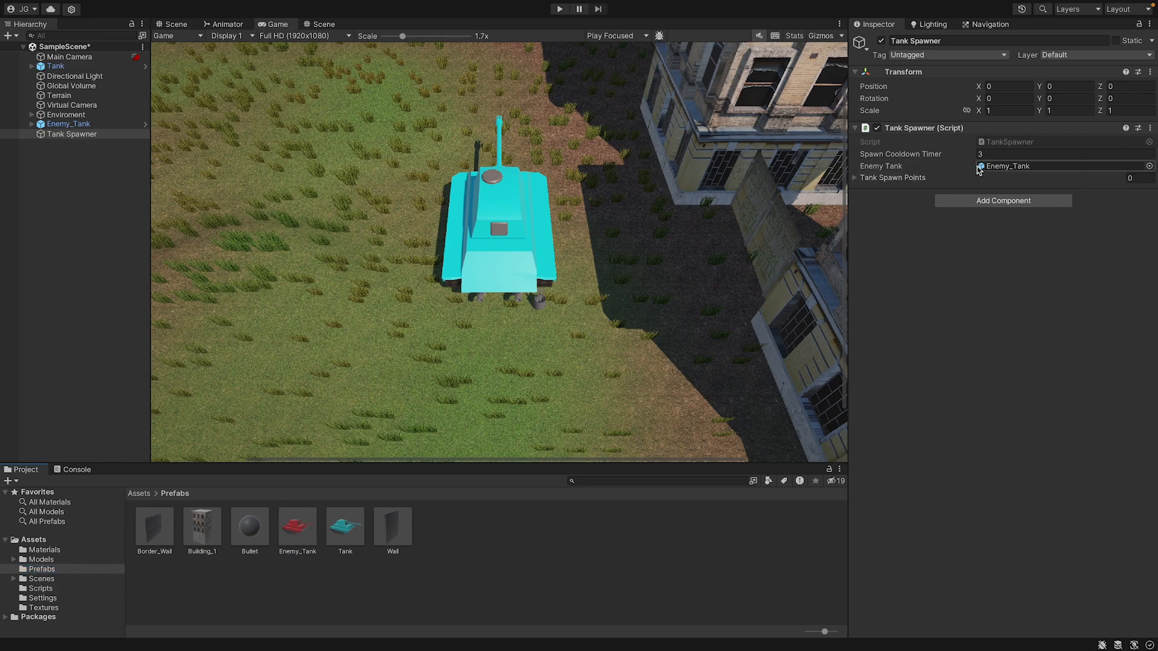
Expand the spawner's Tank Spawn Points list and delete the Enemy_Tank object from the scene.
left_click(968, 177)
left_click(100, 124)
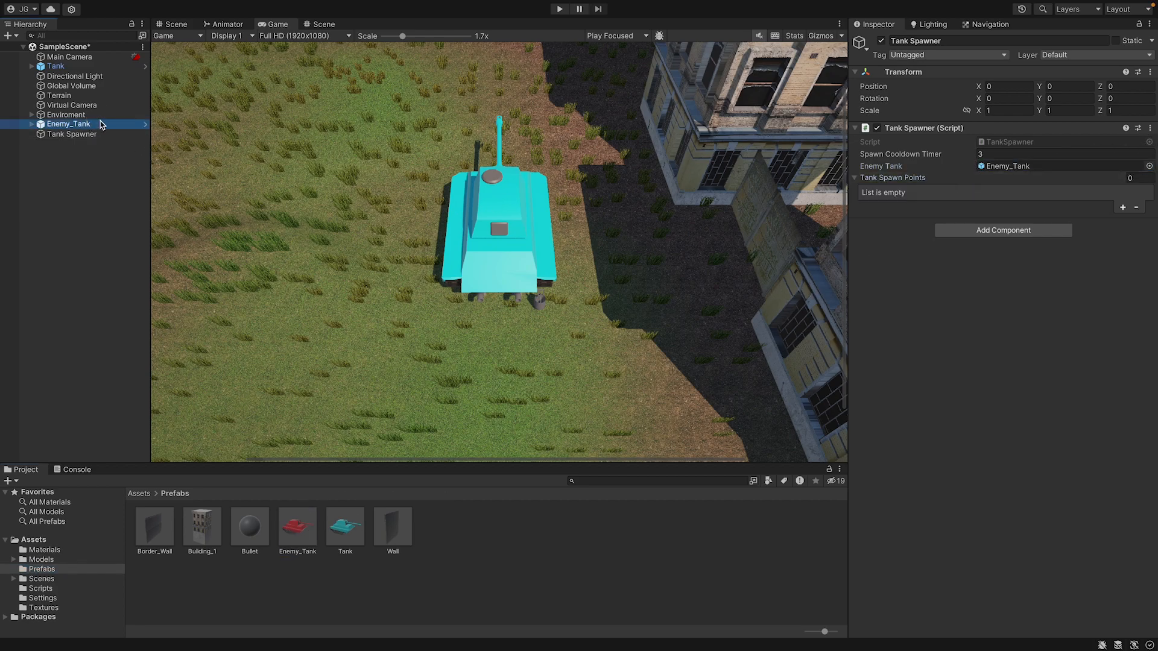
key("Delete")
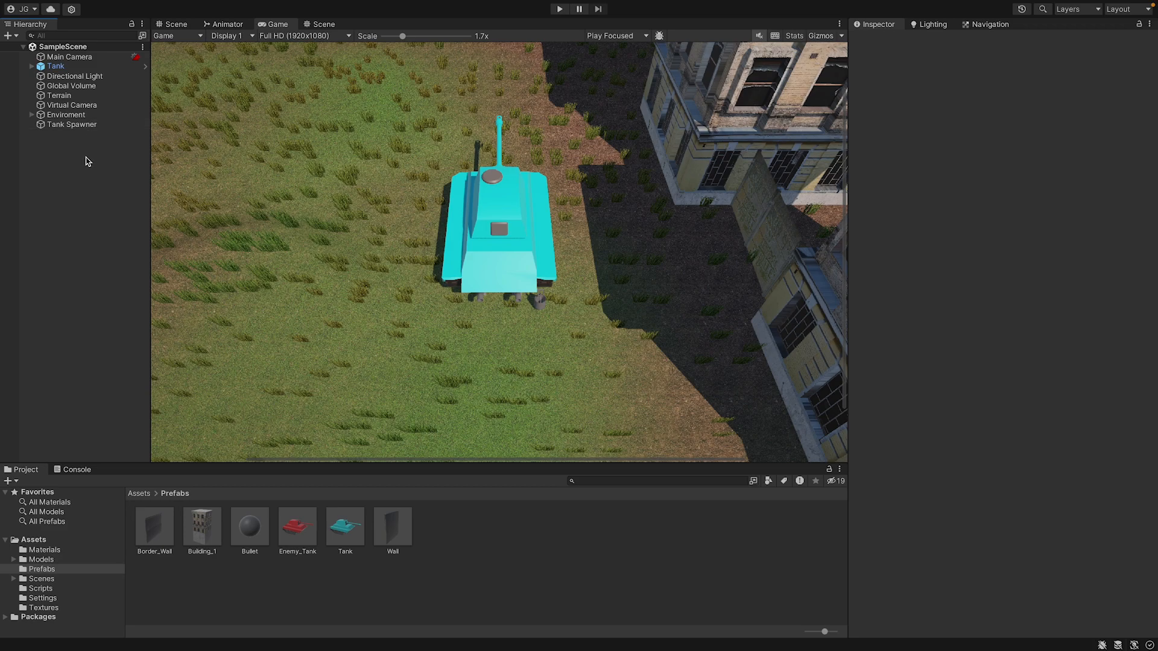
Create an empty game object in the scene named Tank Spawn Points.
right_click(94, 179)
left_click(145, 352)
type("Tank Spawn Points")
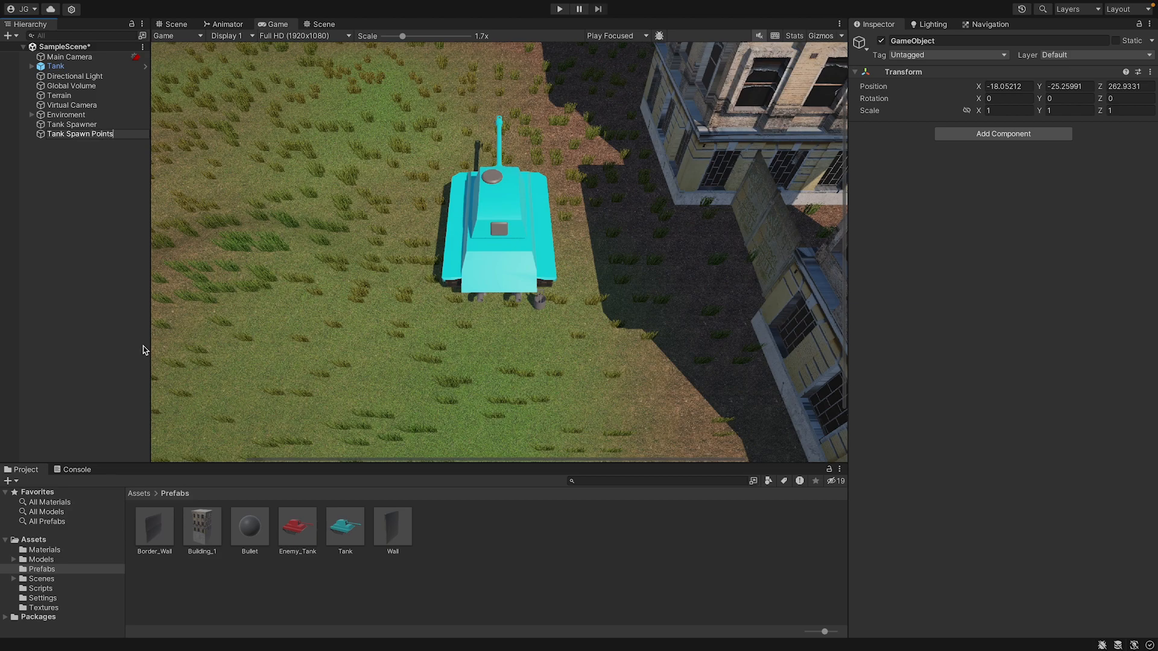
key("Return")
Reset the Transform of the Tank Spawn Points object and show its transform values.
left_click(1147, 76)
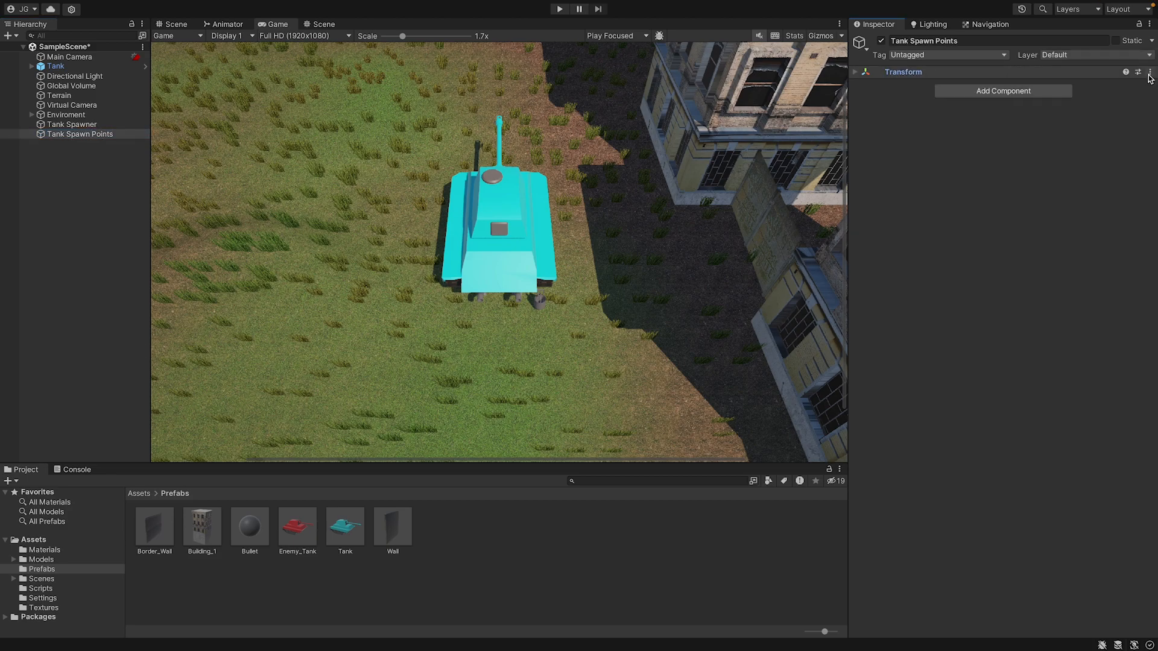
left_click(1147, 73)
left_click(1129, 86)
left_click(1148, 73)
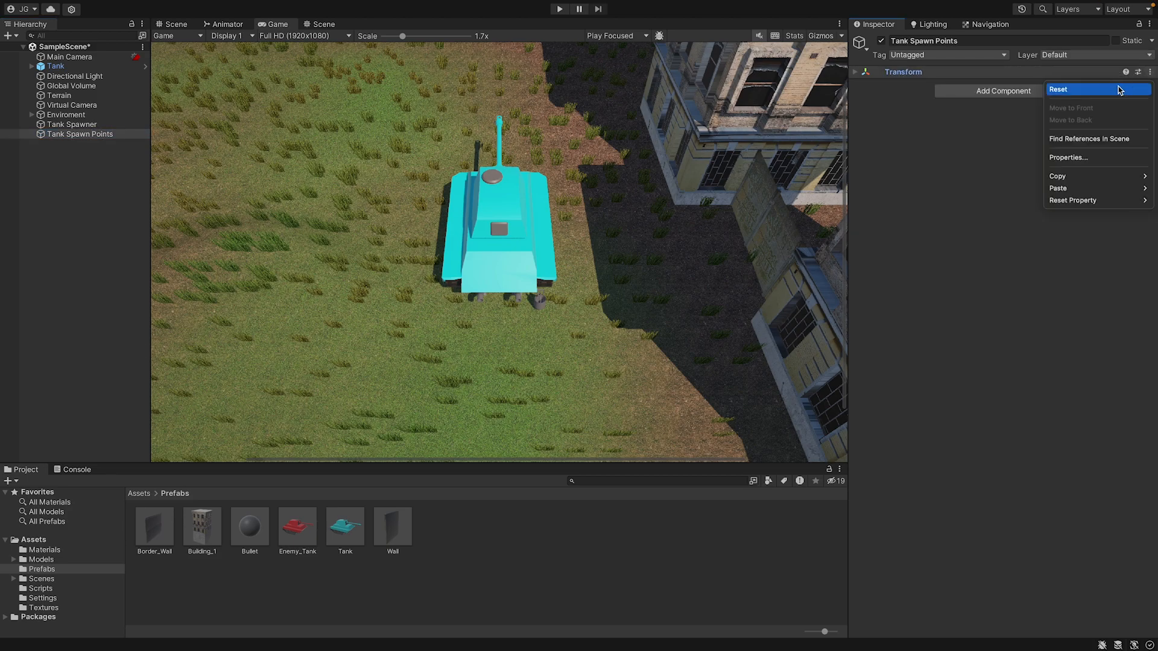
left_click(1119, 89)
left_click(897, 72)
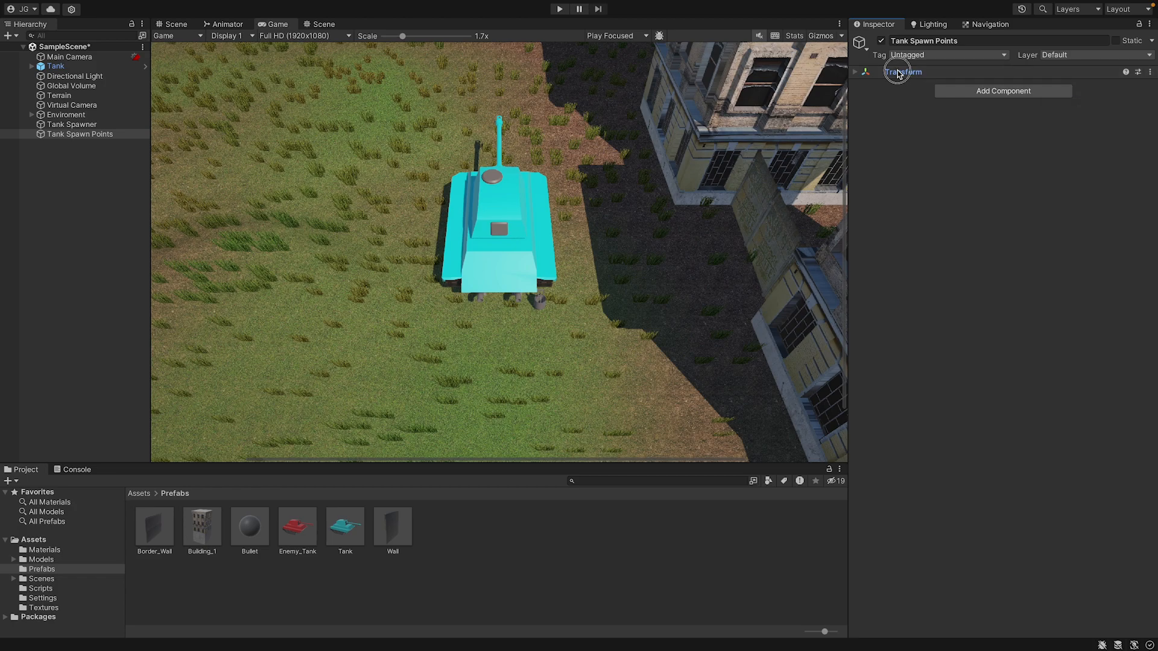
Create an empty child object named Spawn Point under Tank Spawn Points.
right_click(89, 133)
left_click(121, 325)
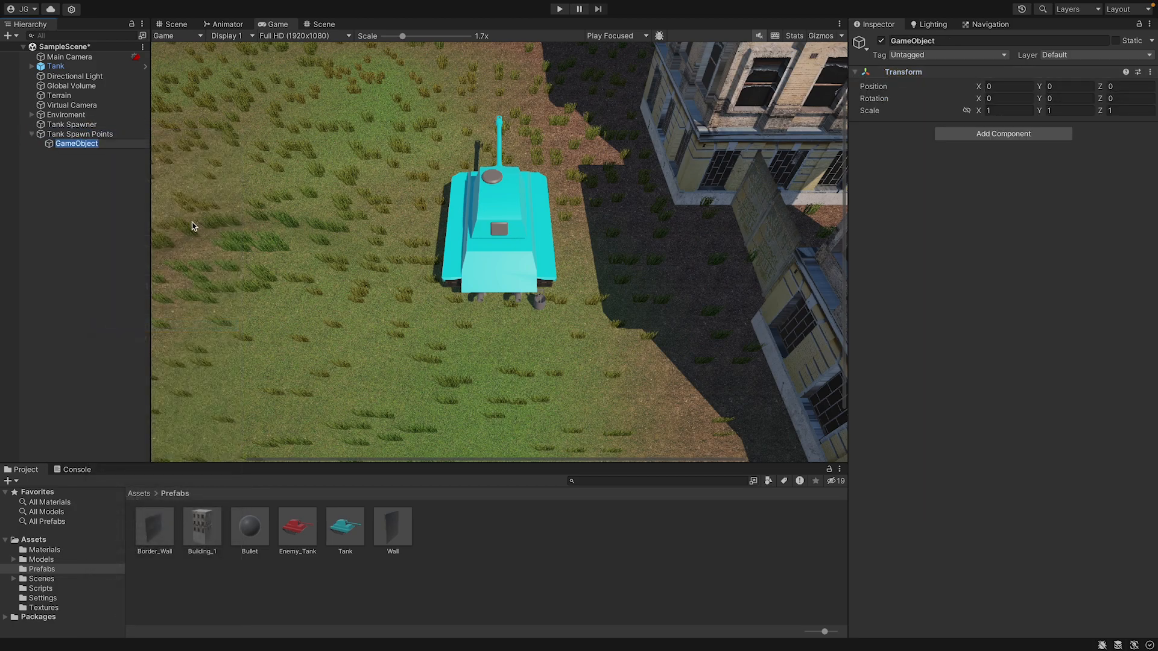
type("Sa")
type("awn Point")
key("Return")
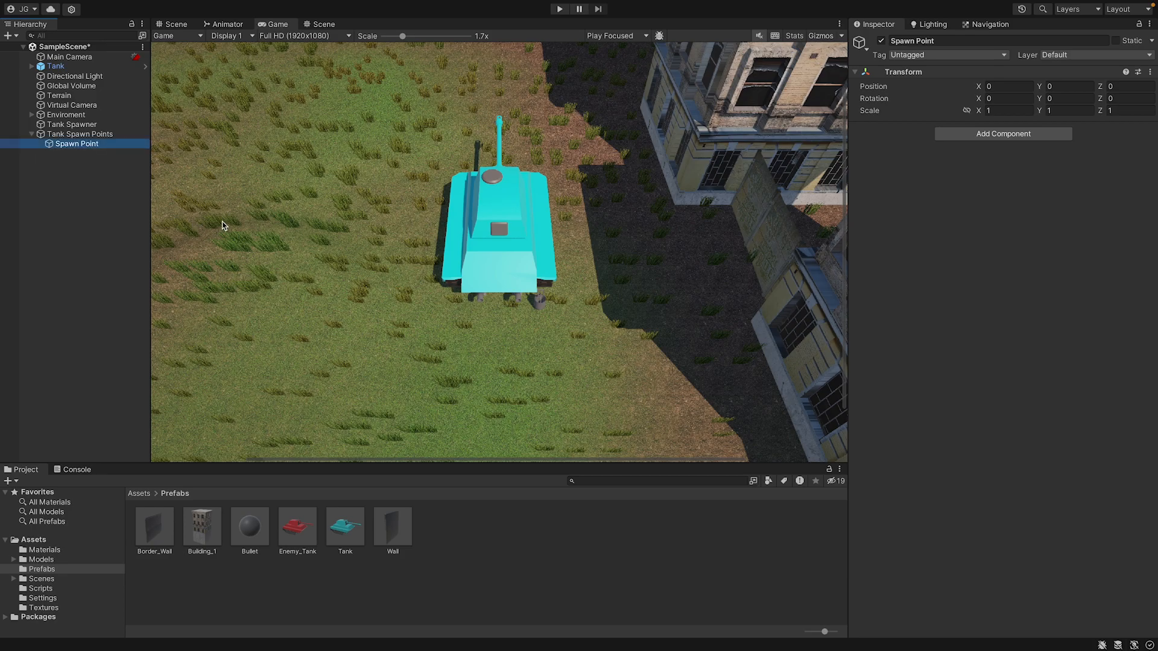
Move Spawn Point in the Scene view onto the grass inside the walled corner, at about X 15.24, Y 11.55, Z 8.86.
left_click(182, 24)
scroll(473, 220, "down", 10)
right_click_drag(473, 220, 414, 91)
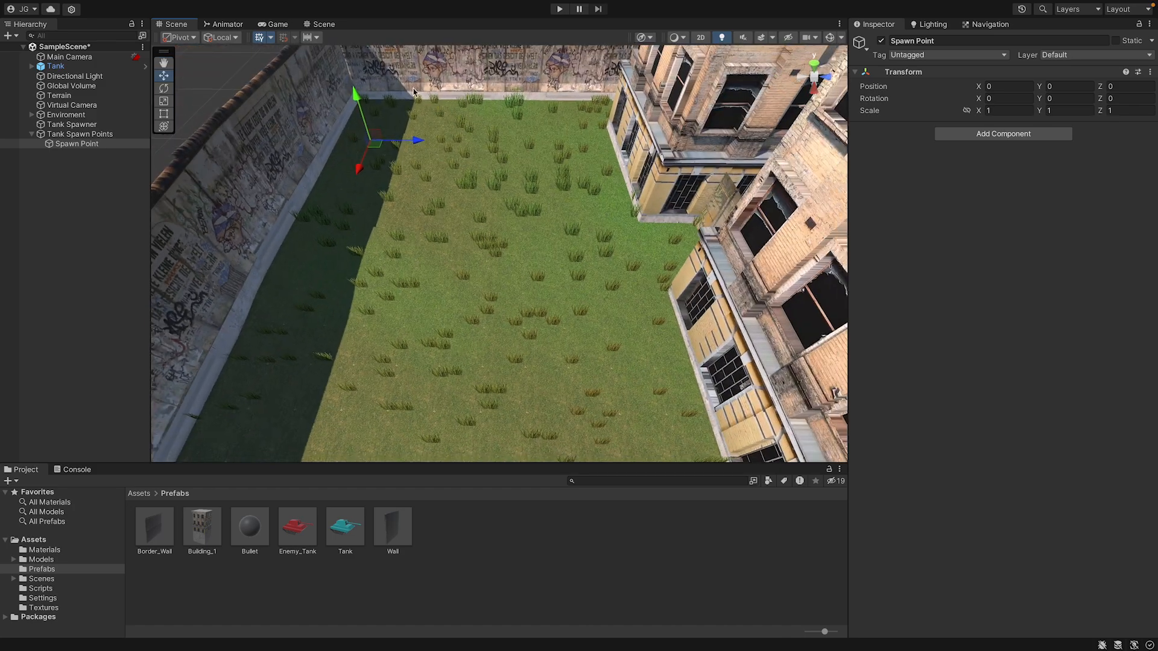
left_click_drag(375, 137, 422, 48)
right_click_drag(501, 155, 522, 177)
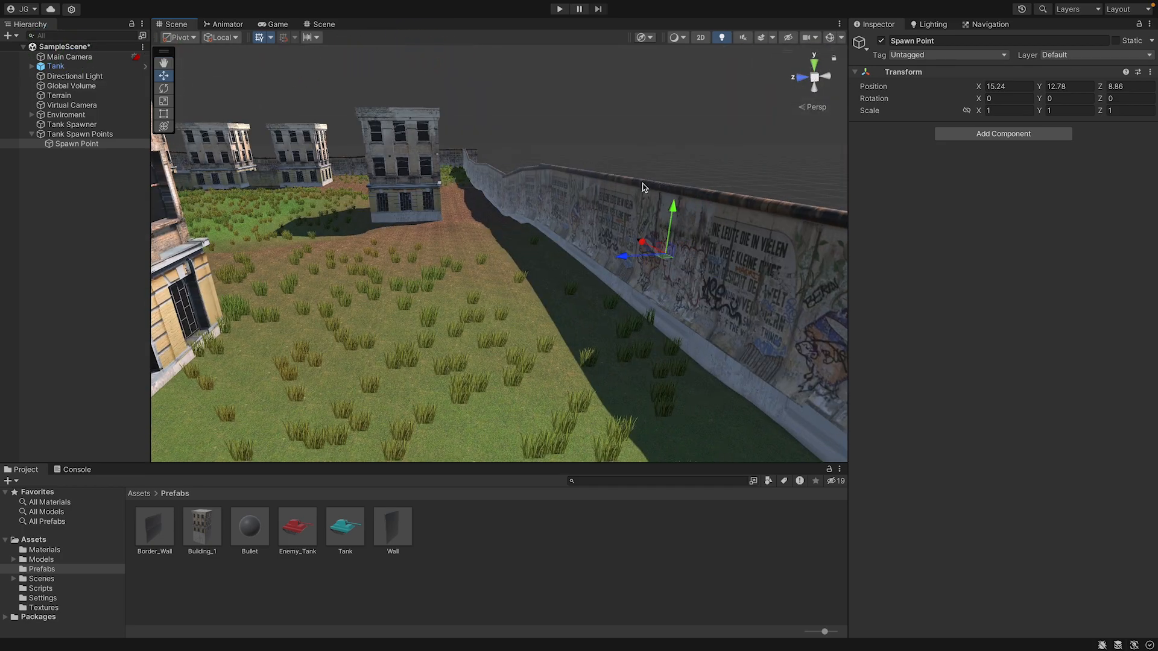
left_click_drag(669, 210, 651, 323)
right_click_drag(652, 323, 450, 479)
key("s")
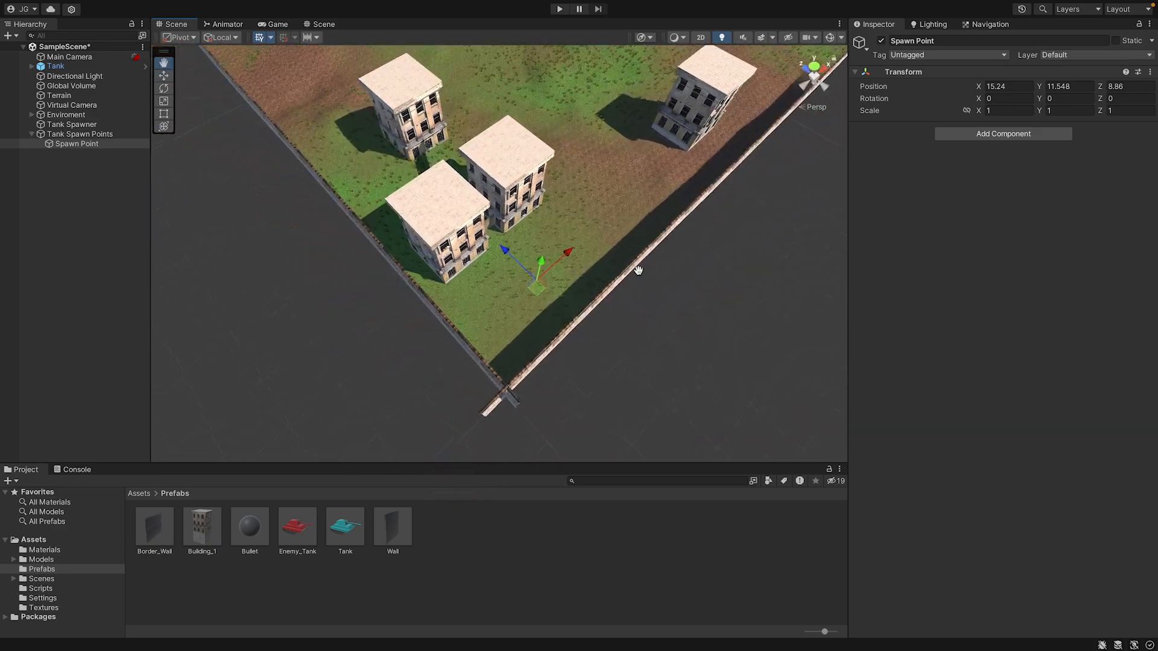
Duplicate Spawn Point and move the copy across the terrain to about X 36.4, Z 107.9.
middle_click_drag(638, 271, 912, 509)
key("super+d")
left_click_drag(623, 368, 387, 42)
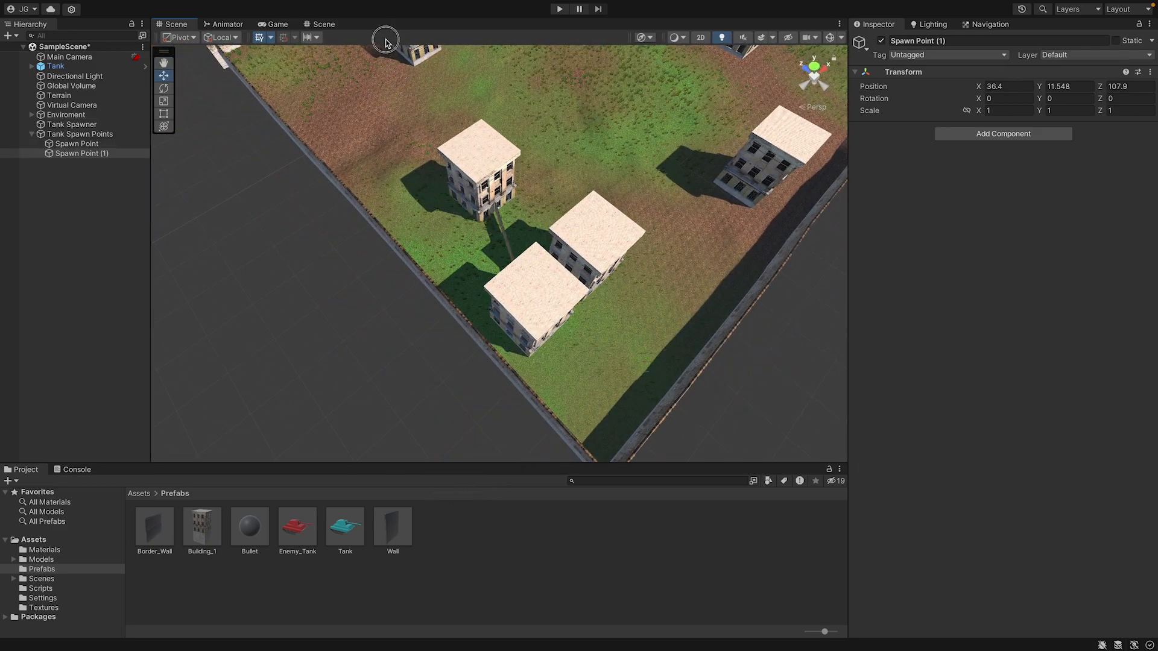
Move Spawn Point (1) beside the cluster of buildings near the wall, at about X 43.5, Y 6.59, Z 130.9.
middle_click_drag(440, 76, 547, 201)
left_click_drag(464, 139, 435, 89)
scroll(437, 89, "up", 10)
middle_click_drag(440, 87, 495, 194)
right_click_drag(495, 194, 714, 133)
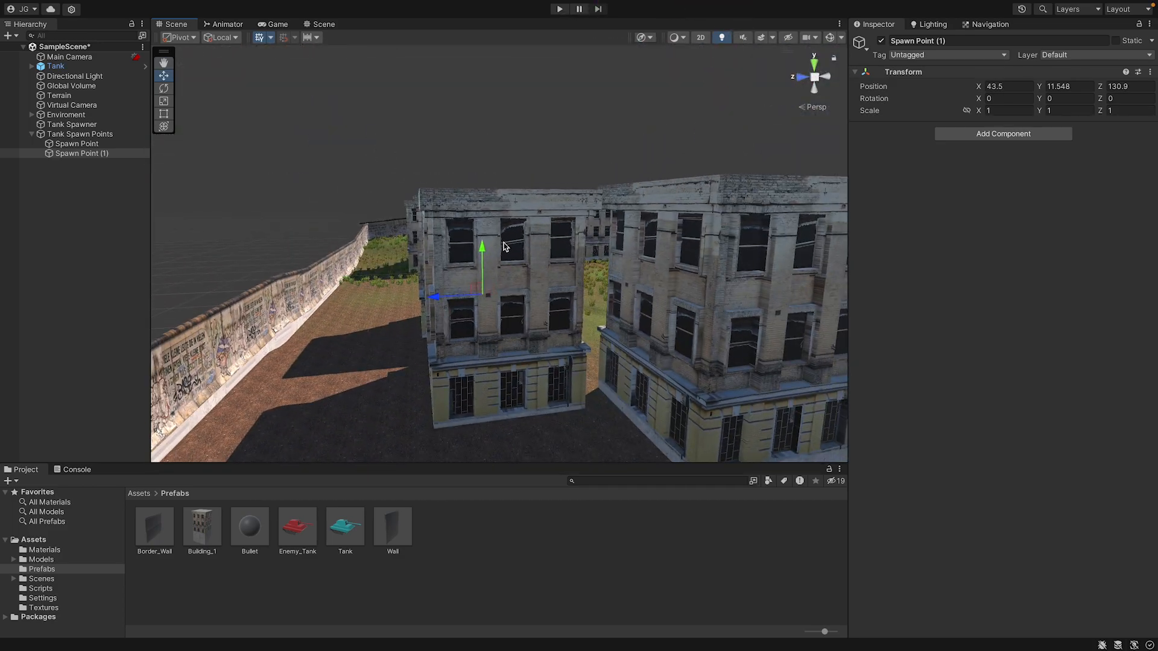
left_click_drag(483, 252, 483, 323)
Duplicate Spawn Point (1) and move the copy to the grass between the lone building and the wall, at about X 134.7, Y 15.1, Z 126.3.
right_click_drag(483, 323, 741, 333)
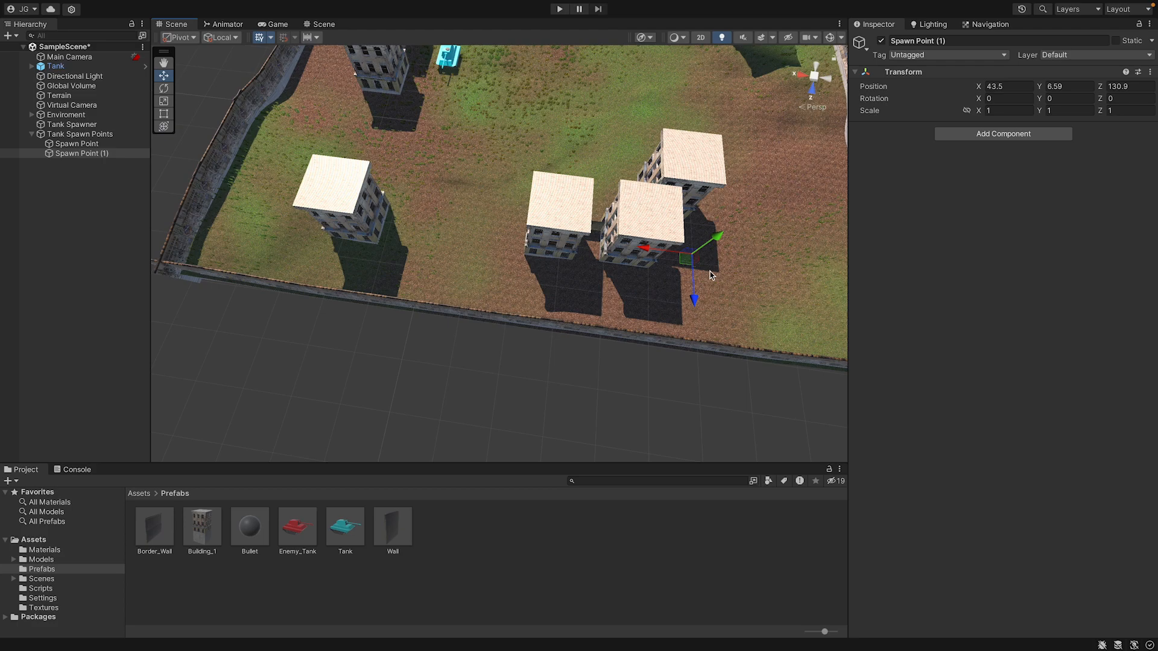
key("ctrl+d")
left_click_drag(683, 258, 244, 133)
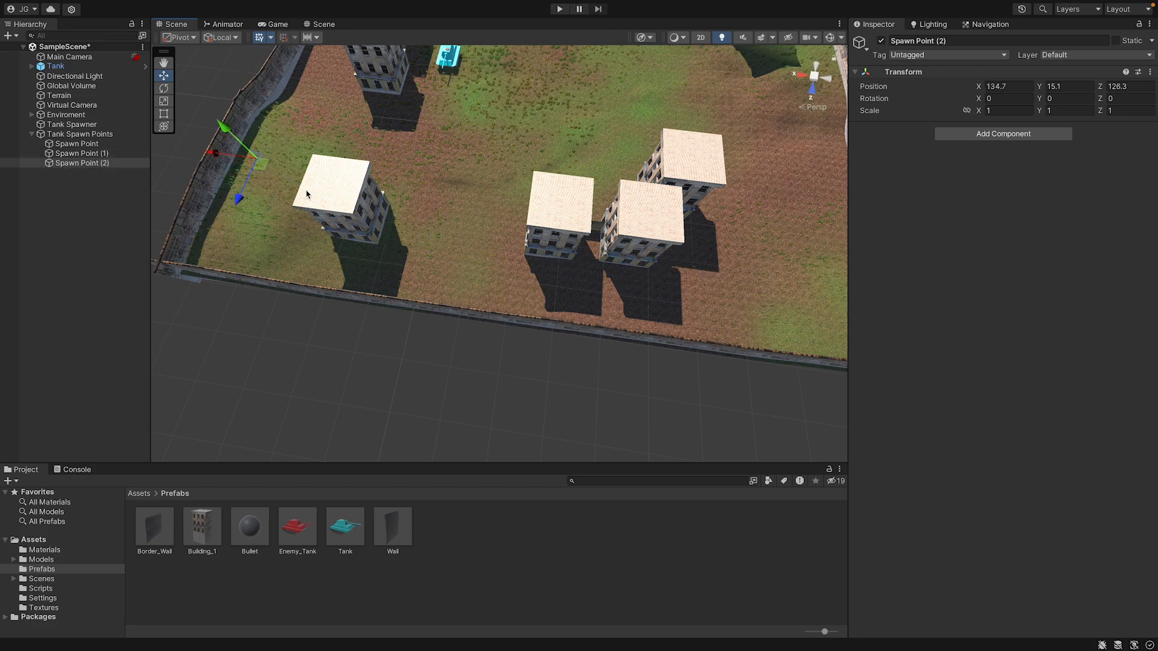
middle_click_drag(245, 133, 591, 608)
middle_click_drag(422, 269, 405, 357)
Duplicate Spawn Point (2) and move the copy along the wall to behind the row of three buildings, at about X 133.4, Z 39.1.
key("super+d")
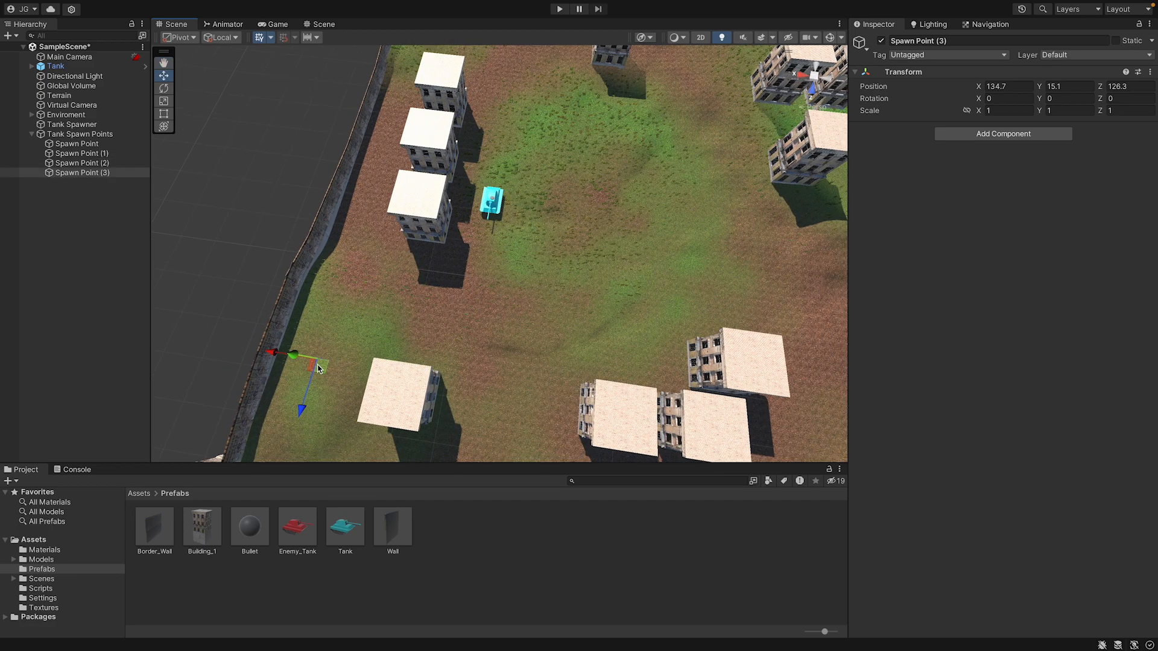
left_click_drag(318, 366, 423, 50)
middle_click_drag(537, 234, 576, 345)
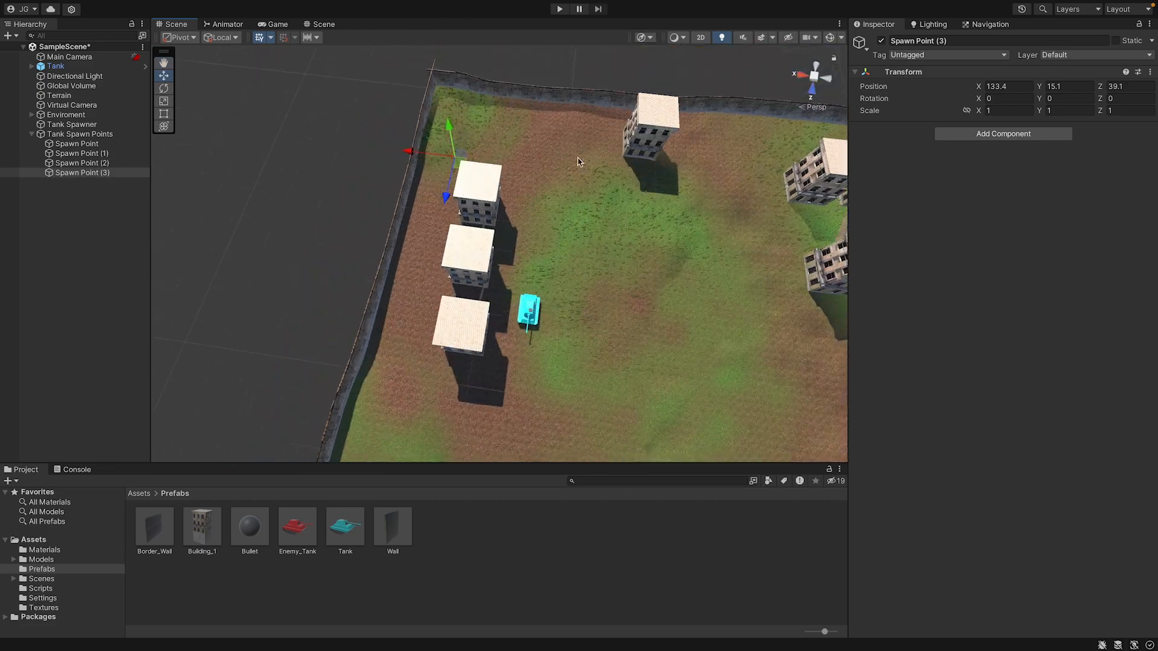
Duplicate Spawn Point (3) and move the copy across the terrain beside the single building, at about X 59.2, Y 19.6, Z 30.3.
left_click_drag(447, 126, 751, 158)
key("super+d")
key("f")
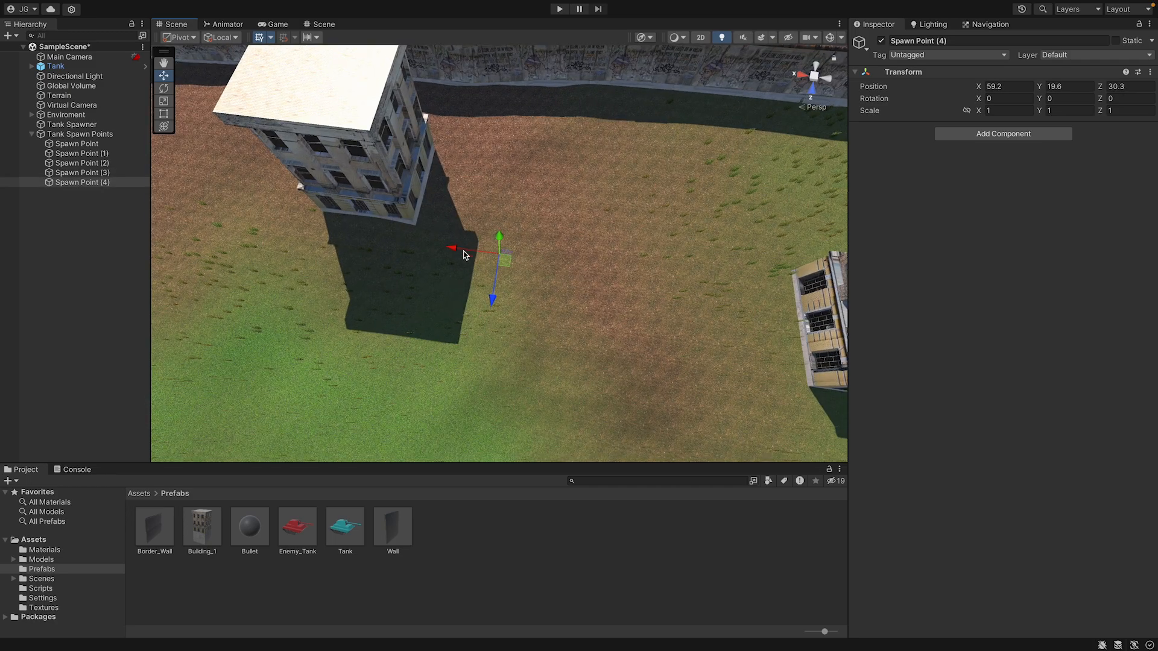
Lower Spawn Point (4) toward the ground to about Y 7.41 and save the scene.
left_click_drag(497, 241, 500, 262)
right_click_drag(603, 266, 159, 10)
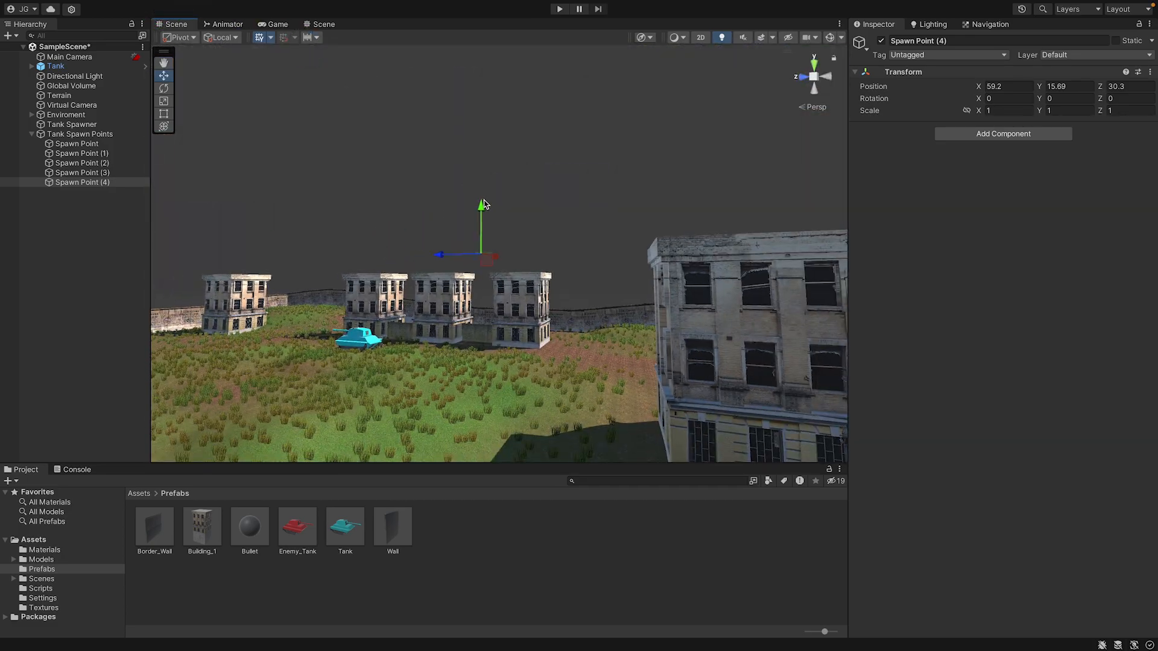
left_click_drag(481, 204, 487, 385)
middle_click_drag(494, 330, 502, 209)
key("ctrl+s")
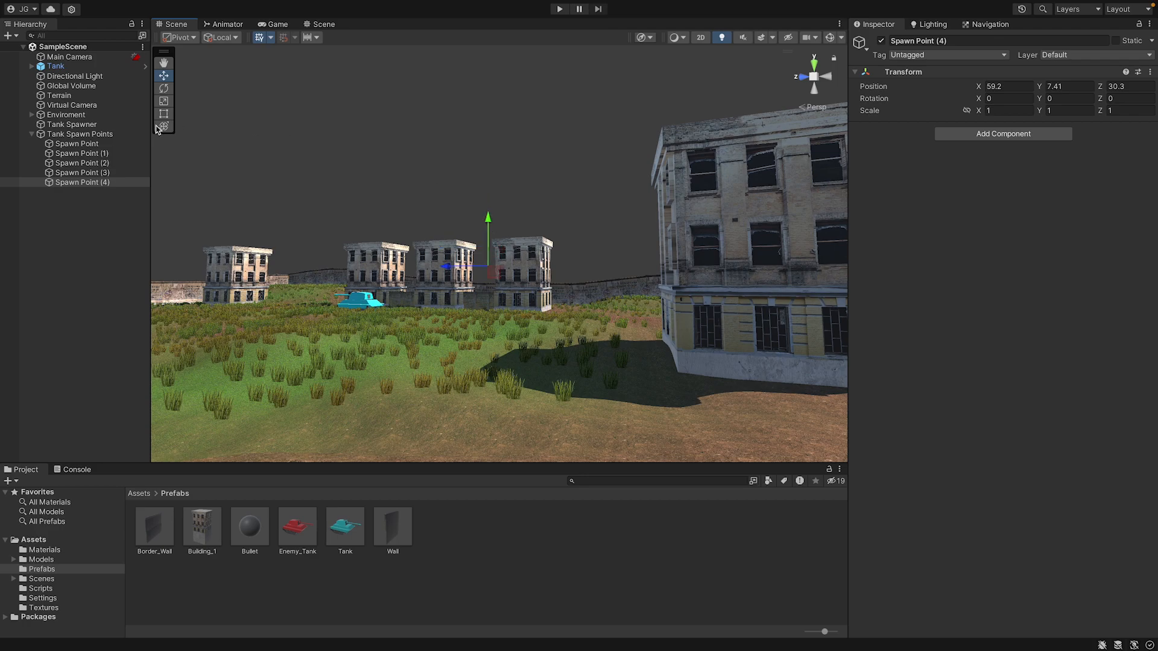
Assign all five spawn points to the Tank Spawner's Tank Spawn Points list, locking the Inspector during the assignment and unlocking it again.
left_click(96, 125)
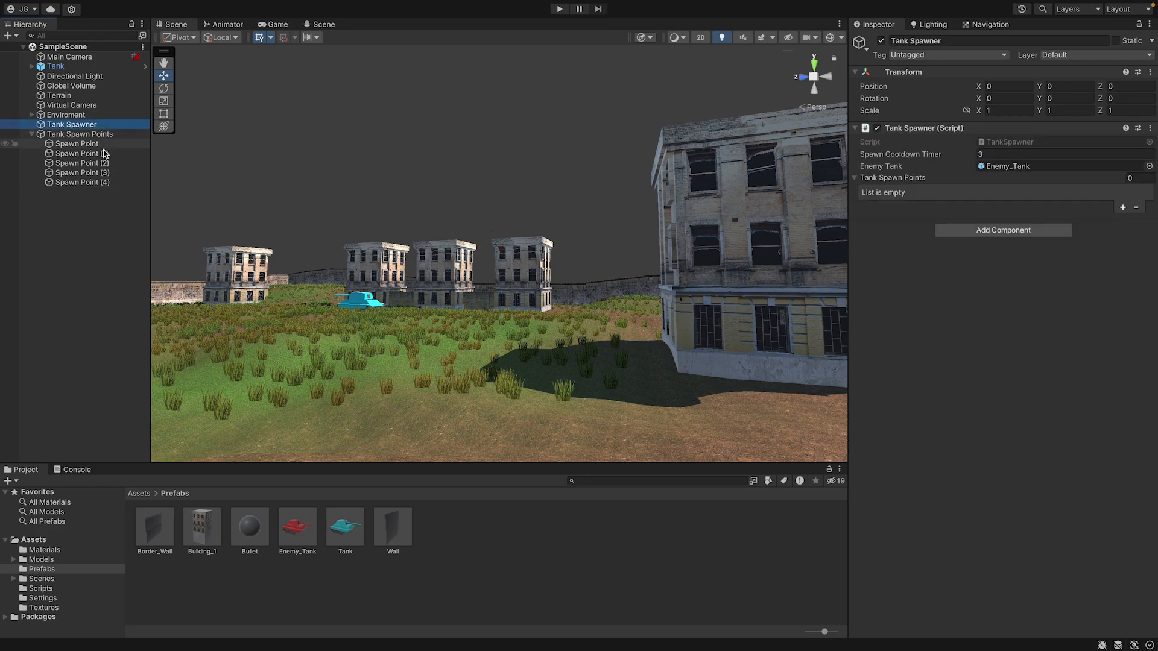
left_click(1139, 24)
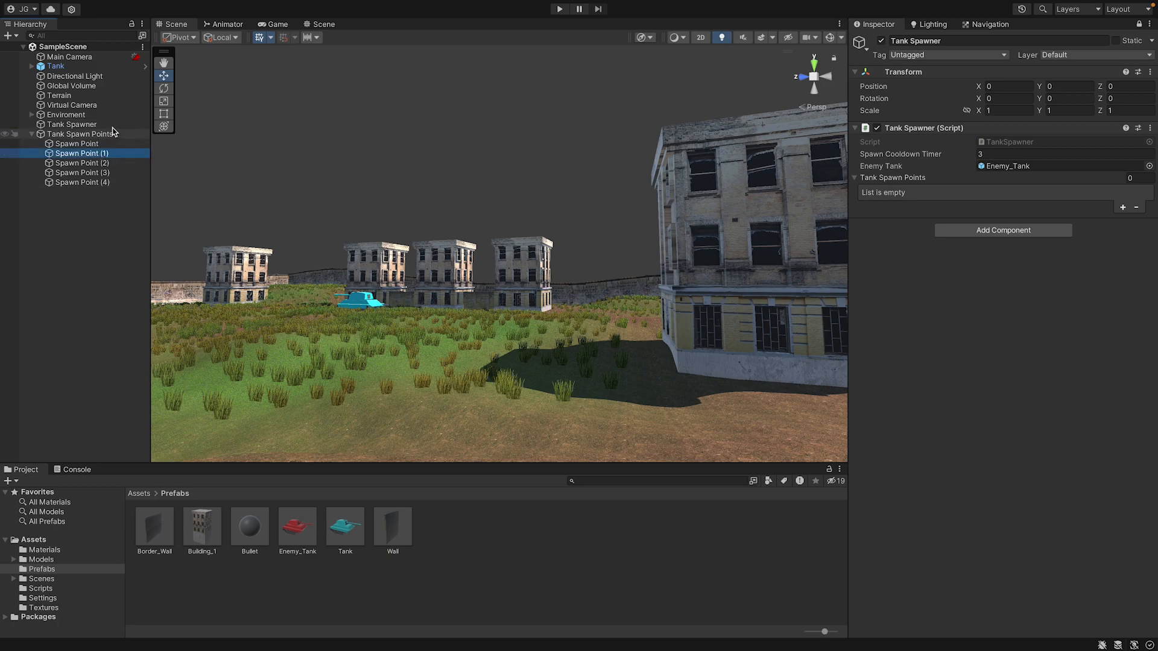
left_click(100, 97)
left_click(97, 144)
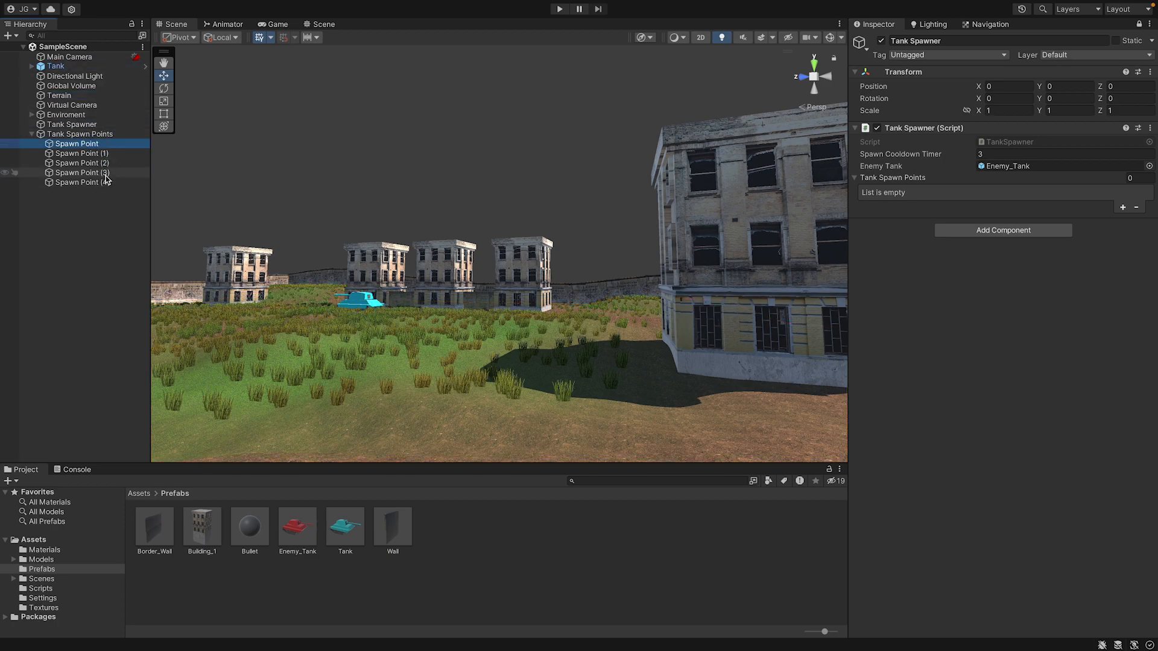
left_click(106, 182, "shift")
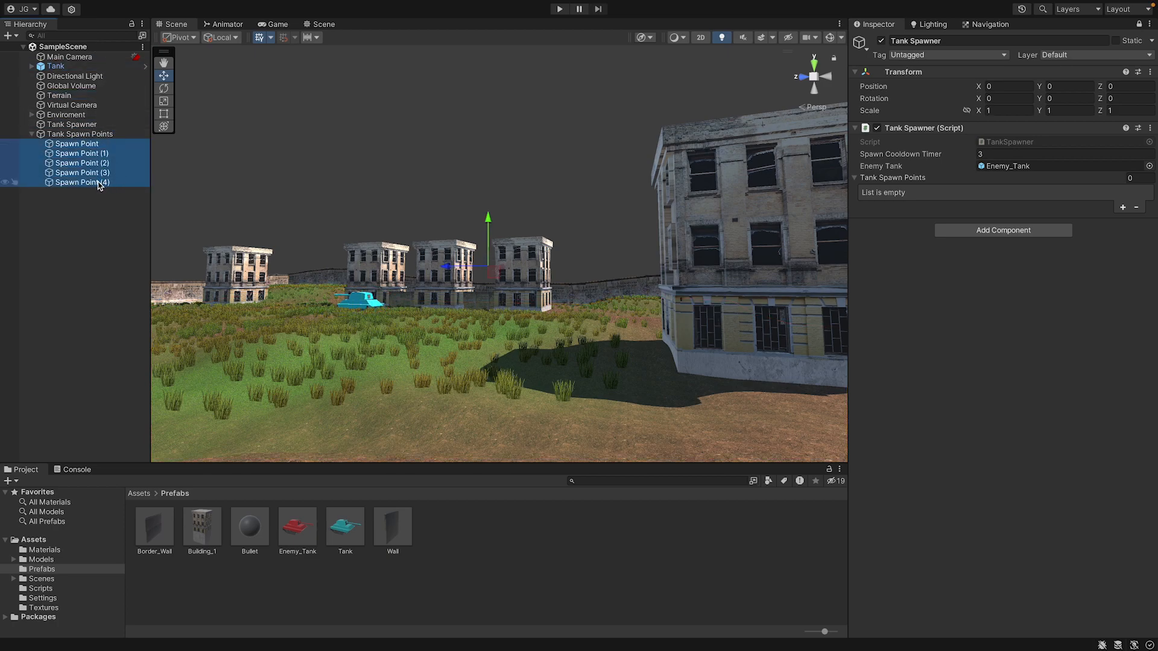
left_click_drag(636, 138, 917, 181)
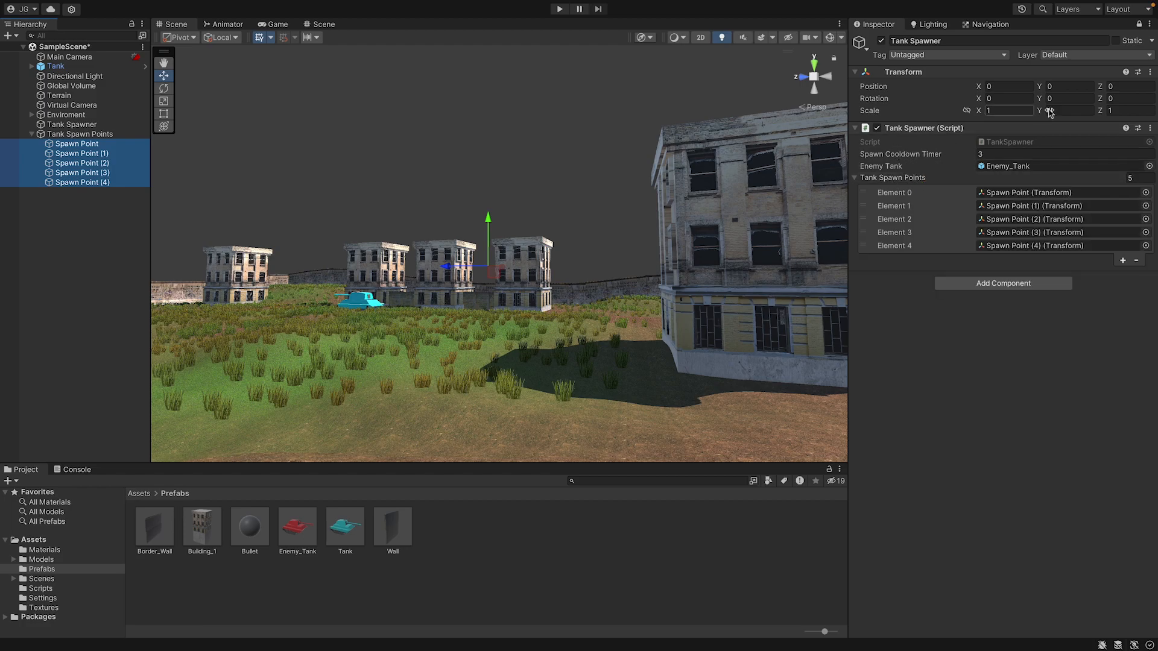
left_click(1139, 25)
left_click(952, 395)
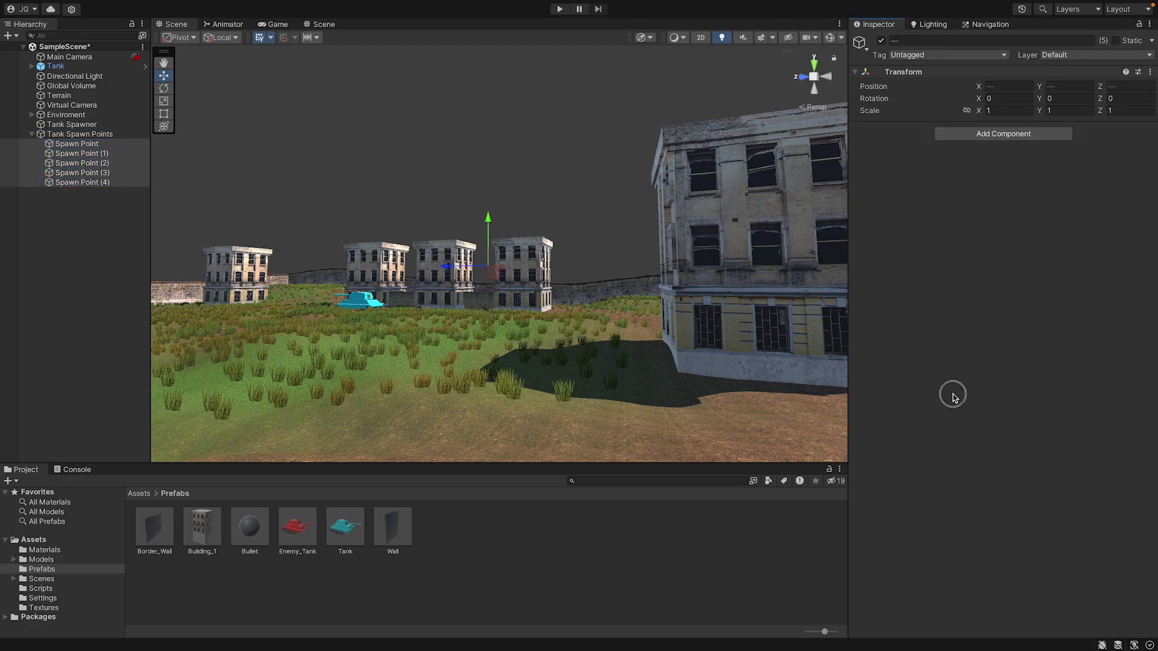
Play the scene and drive and turn the tank around the arena, firing shots, to check where enemy tanks spawn.
left_click(559, 10)
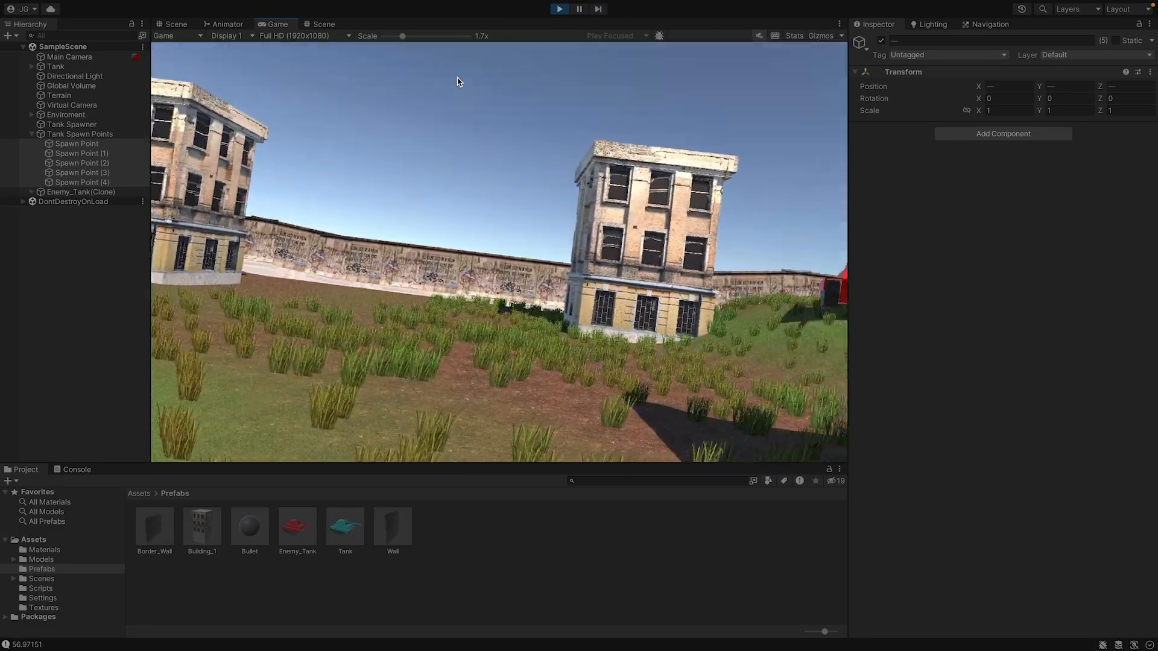
key("d")
left_click(460, 89)
left_click(460, 89)
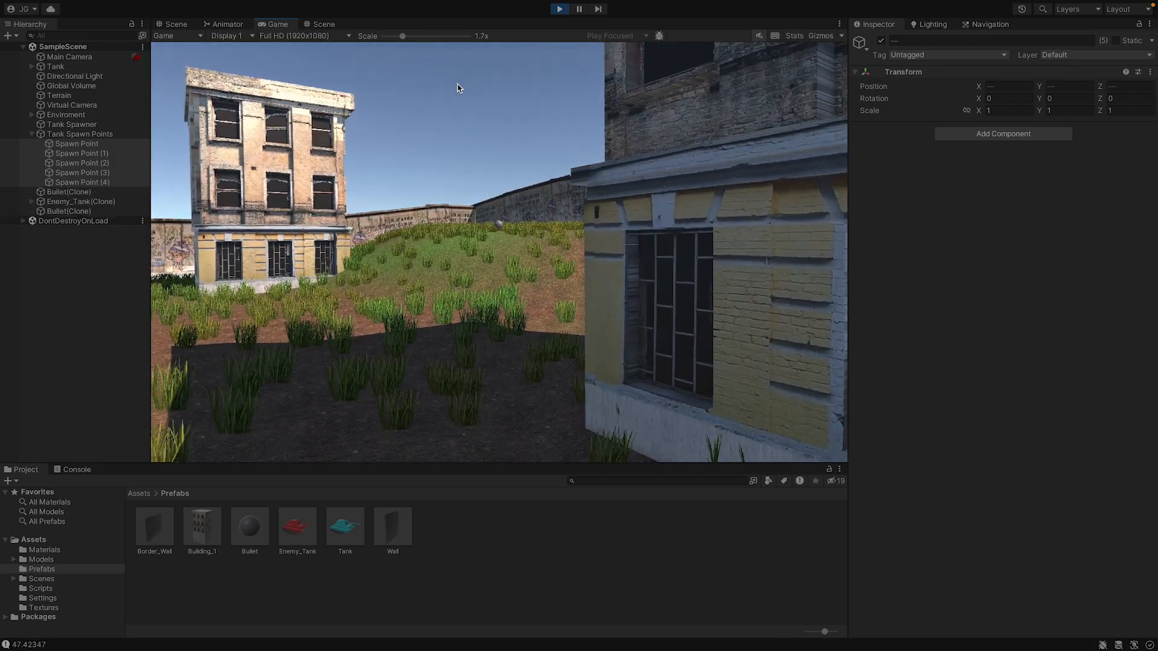
key("a")
key("a")
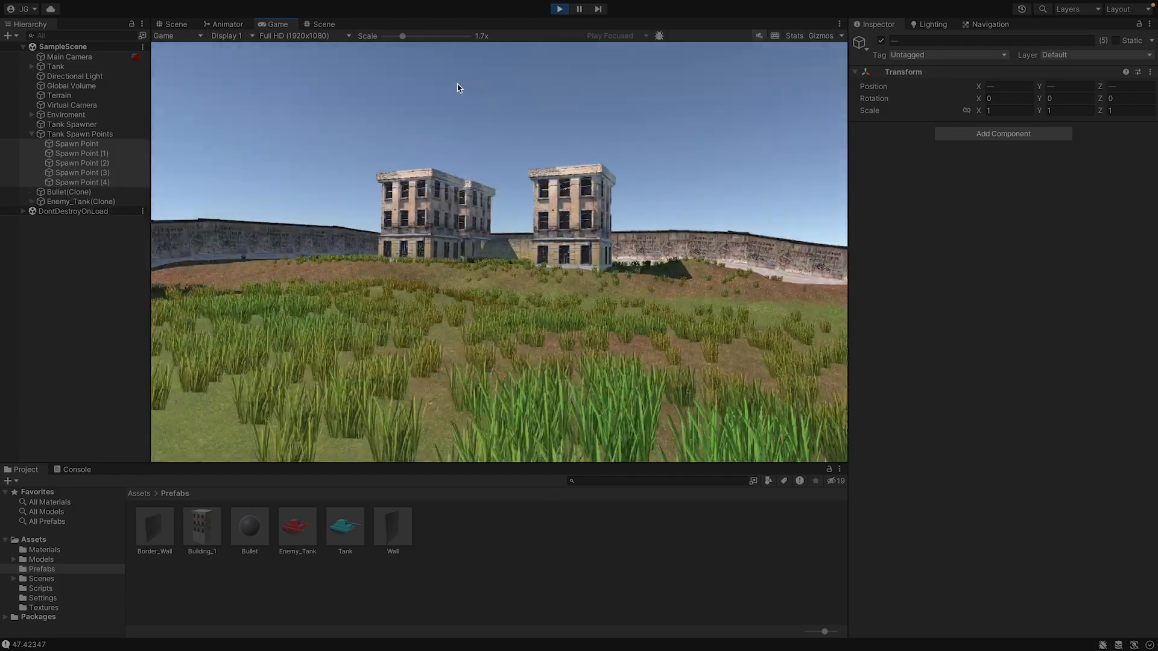
key("a")
key("d")
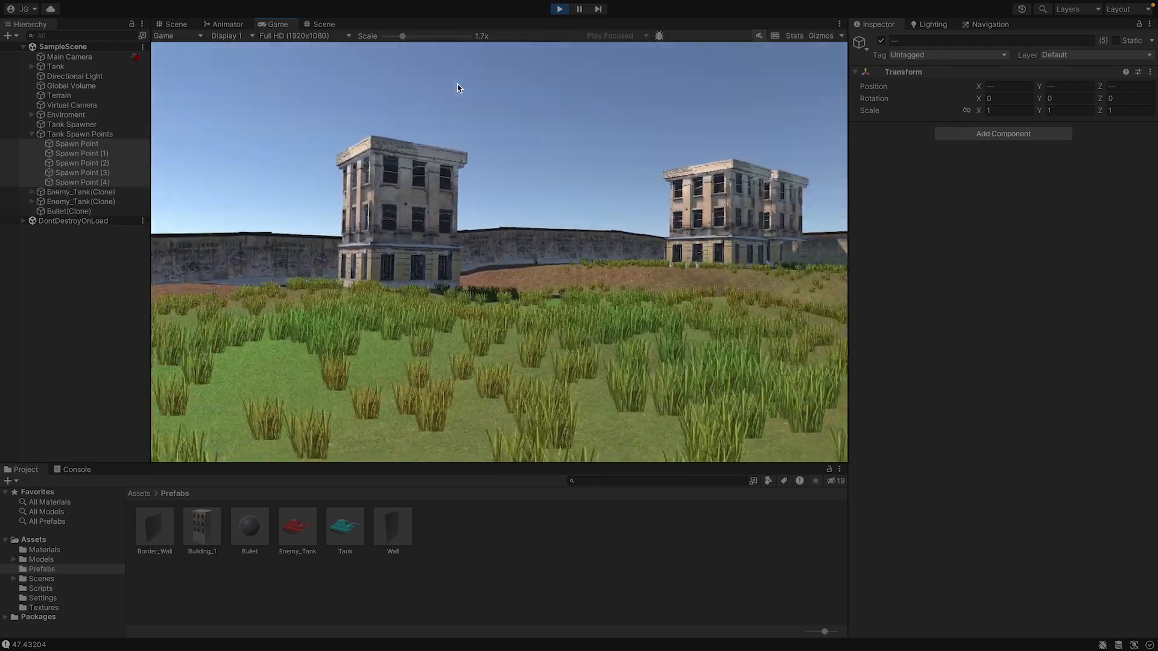
key("d")
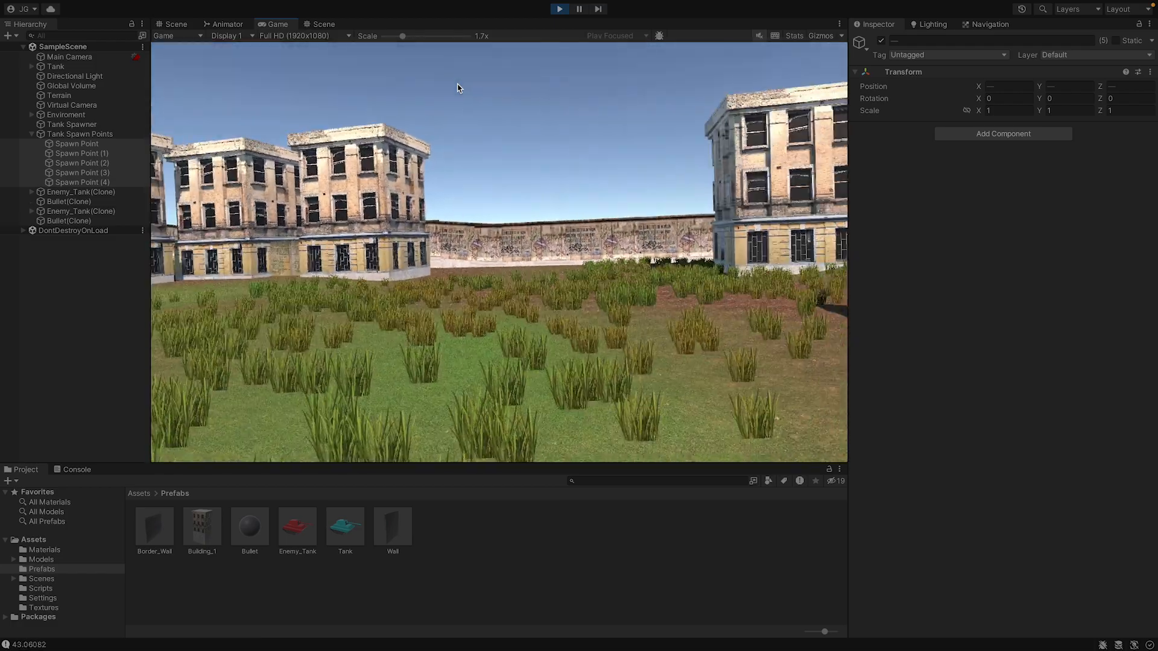
key("d")
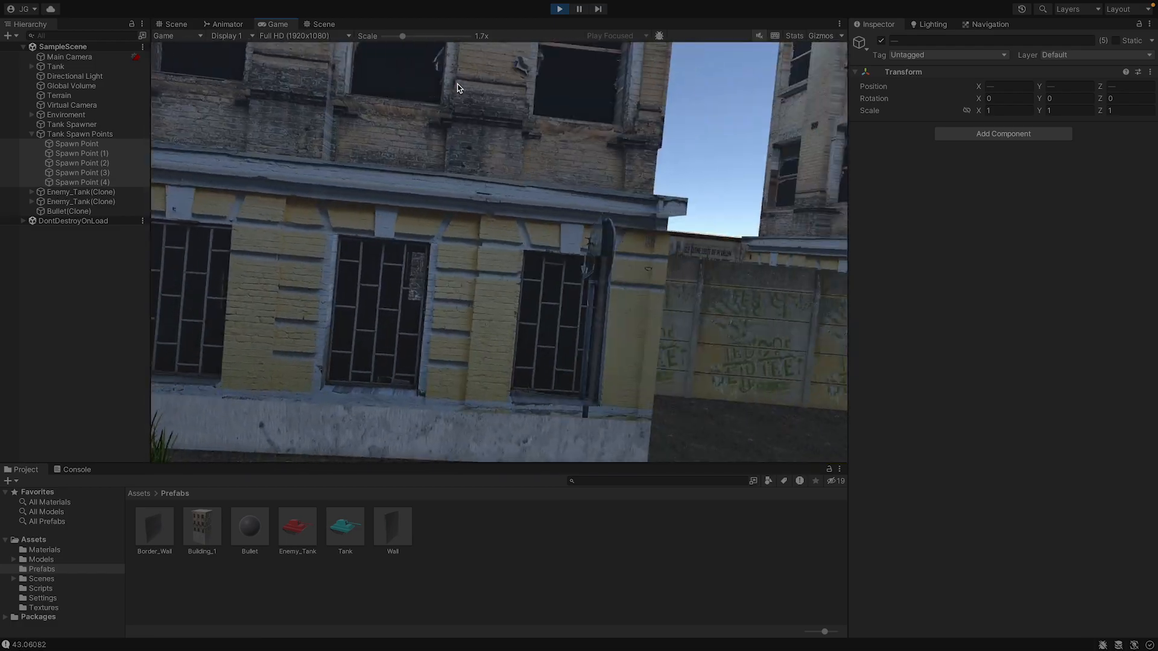
key("d")
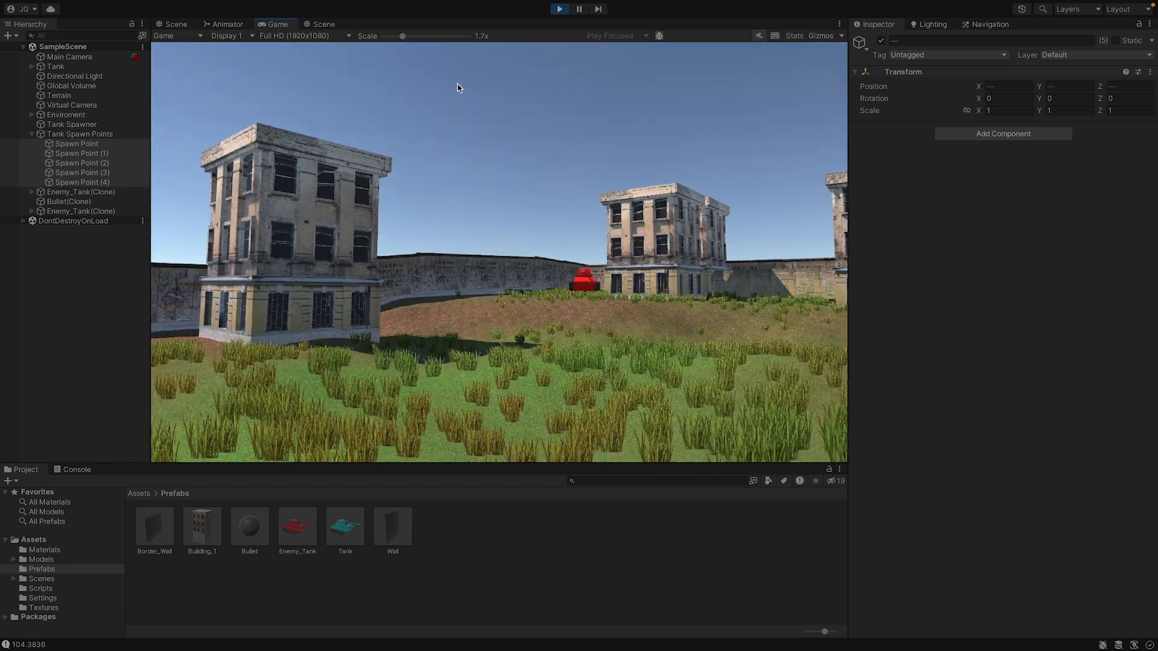
Shoot at the enemy tanks on the open grass and keep turning to check for new spawns.
key("space")
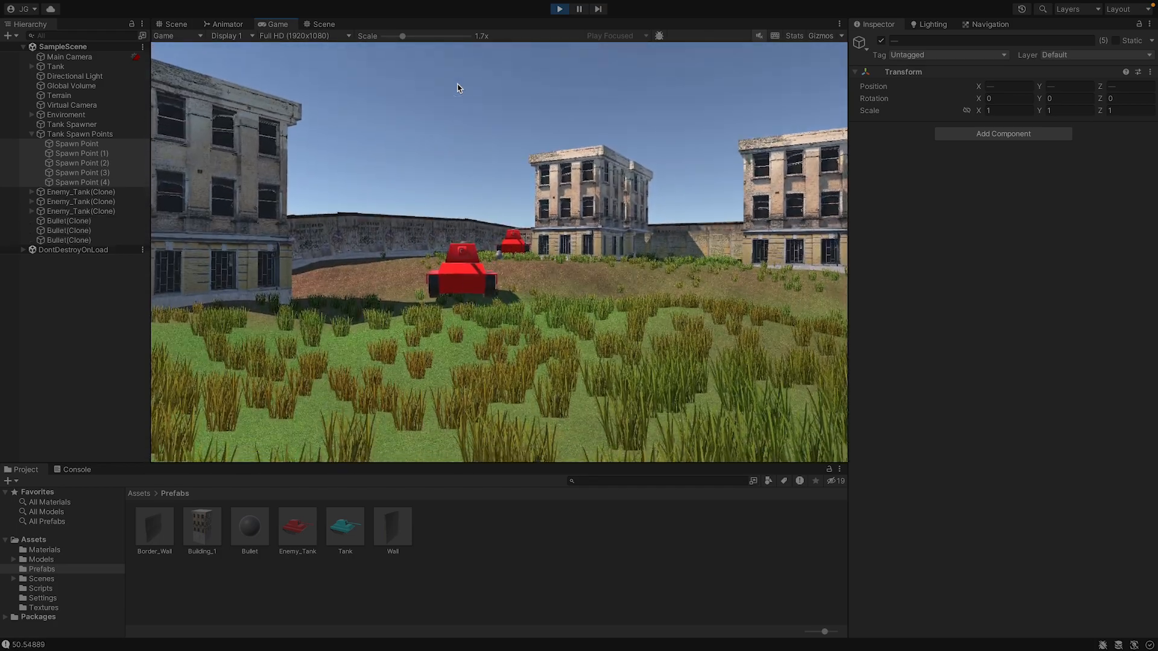
key("d")
left_click(457, 85)
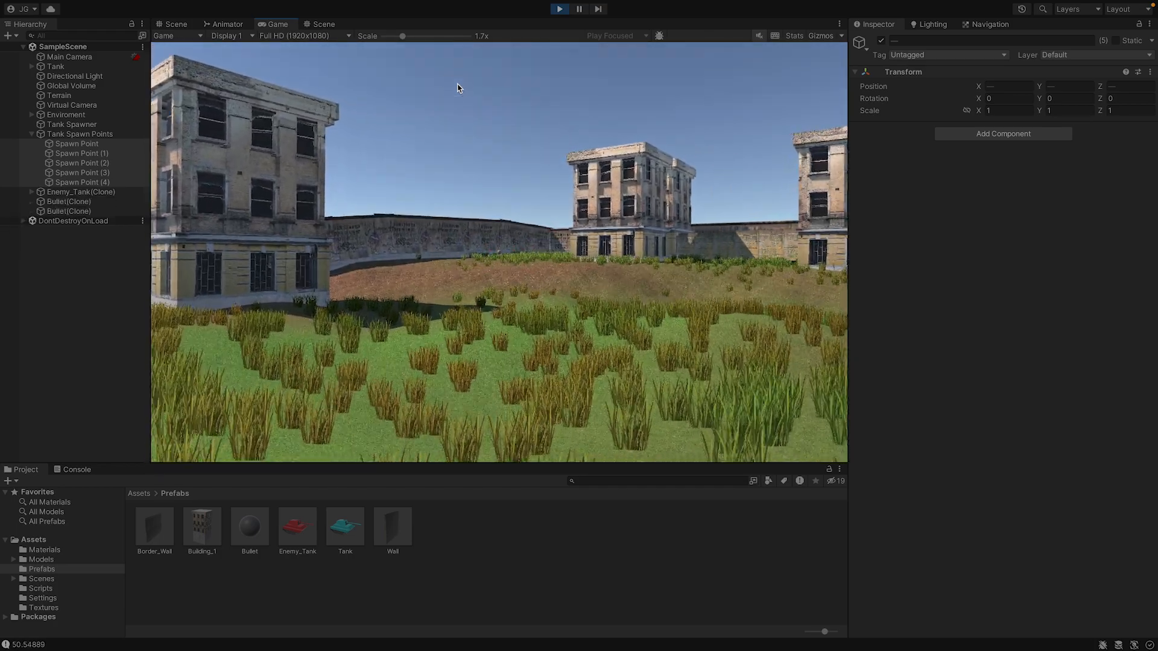
key("d")
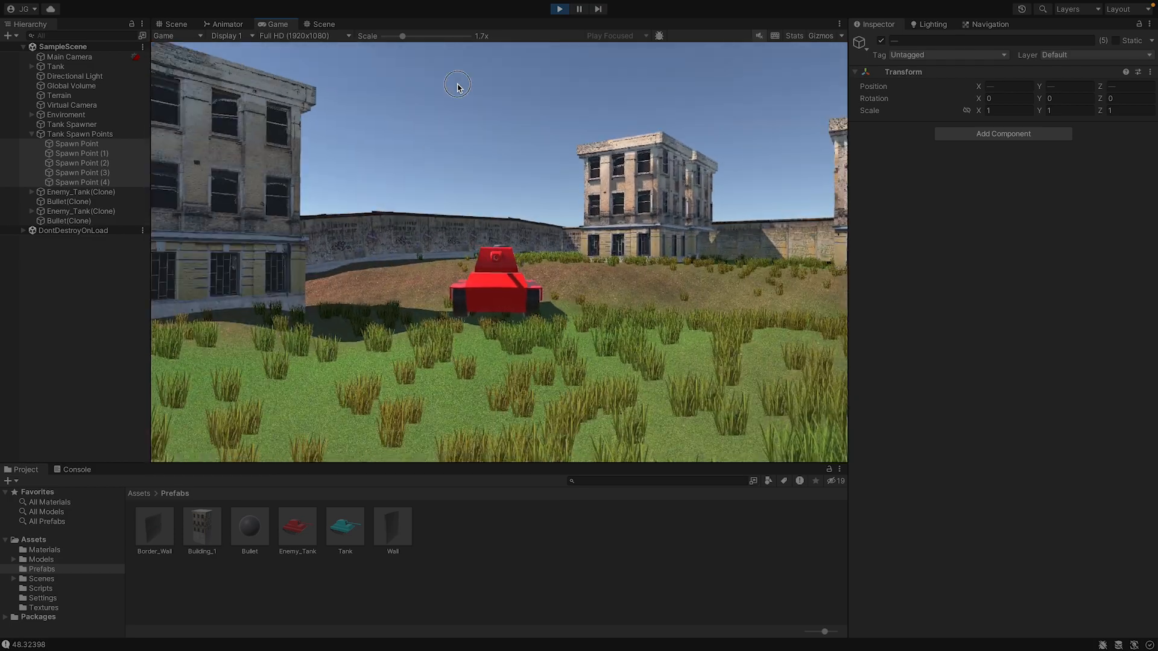
key("d")
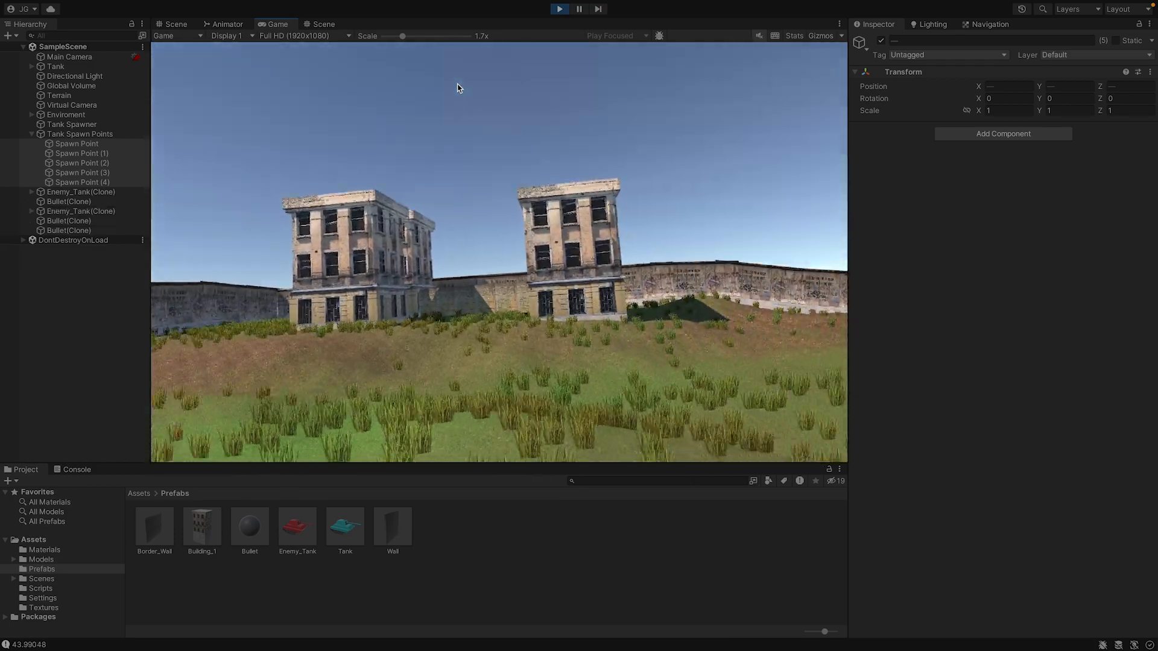
key("d")
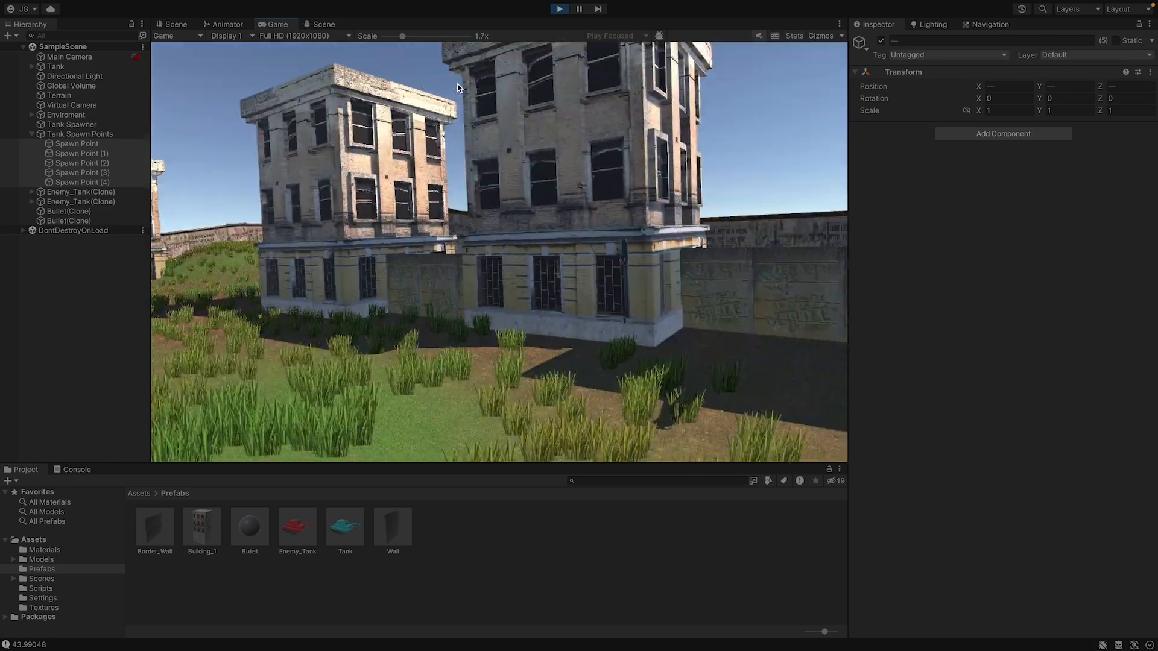
Examine the enemy tank spawns around the building near the grassy wall corner, and stop play mode.
key("d")
key("a")
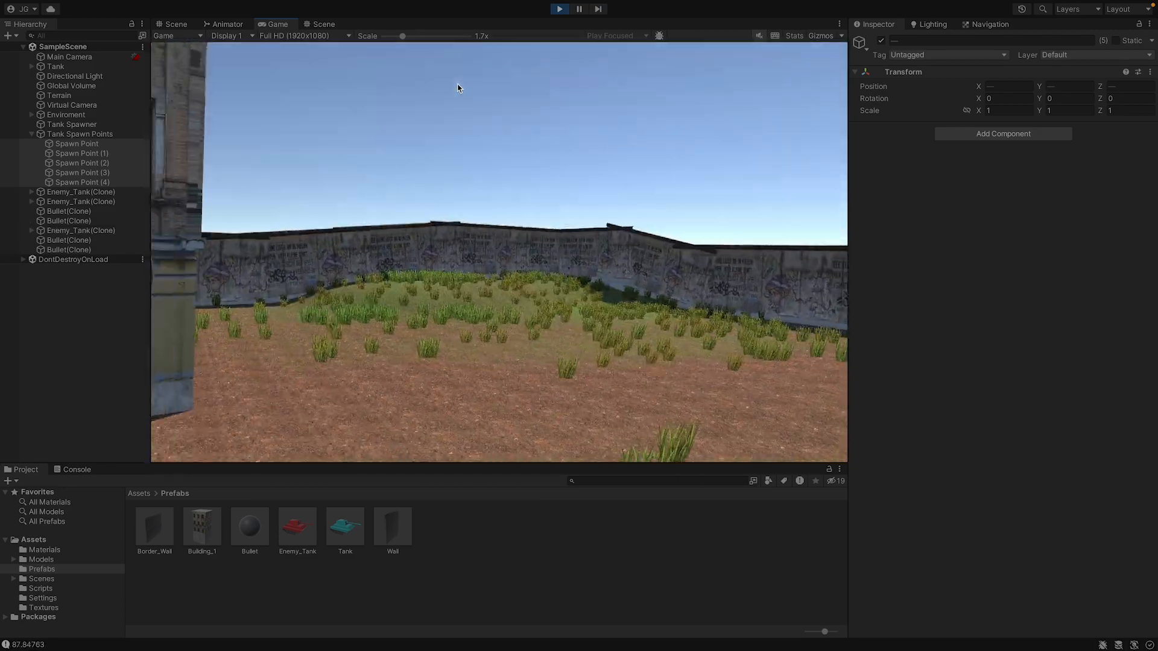
key("a")
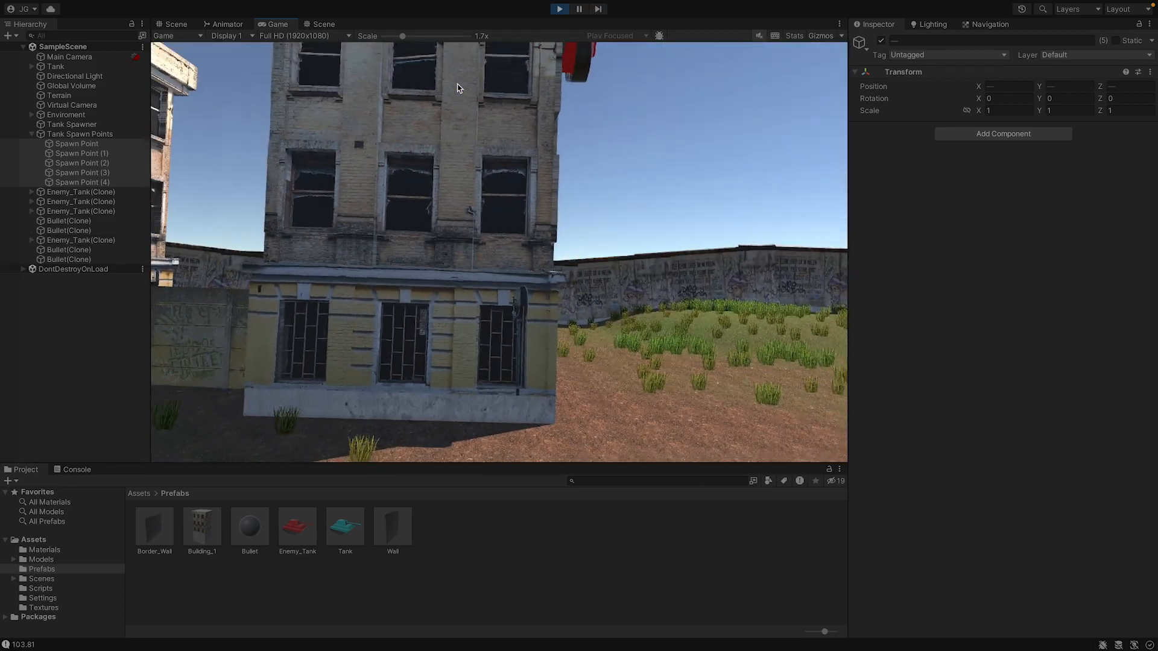
key("a")
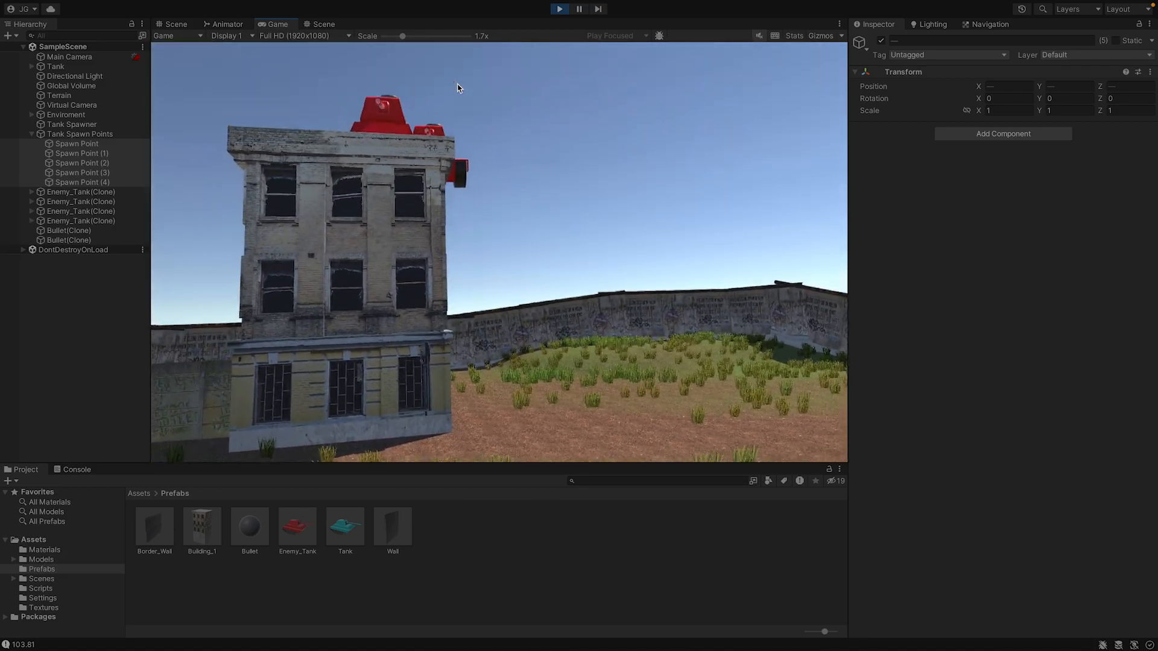
key("w")
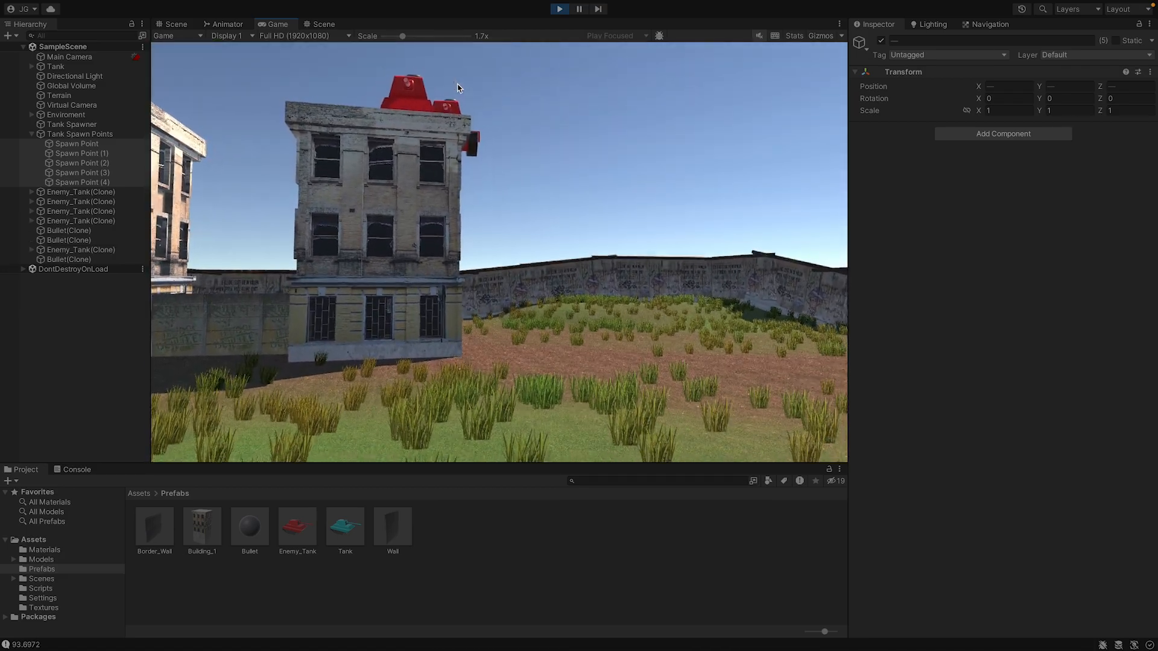
key("w")
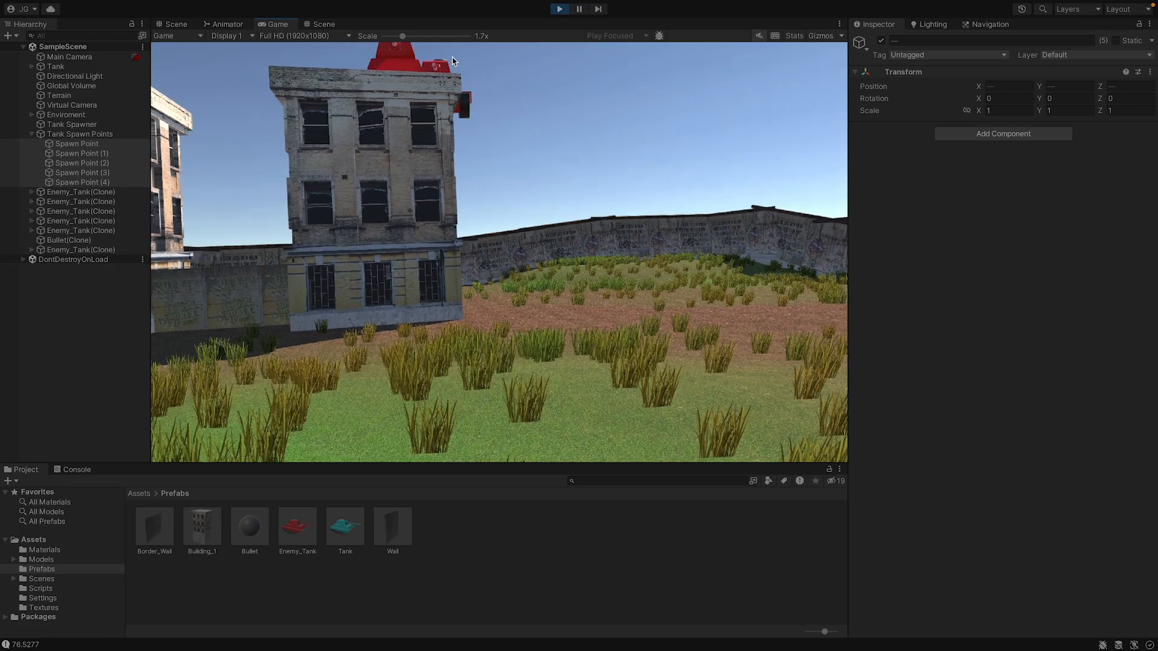
key("w")
key("a")
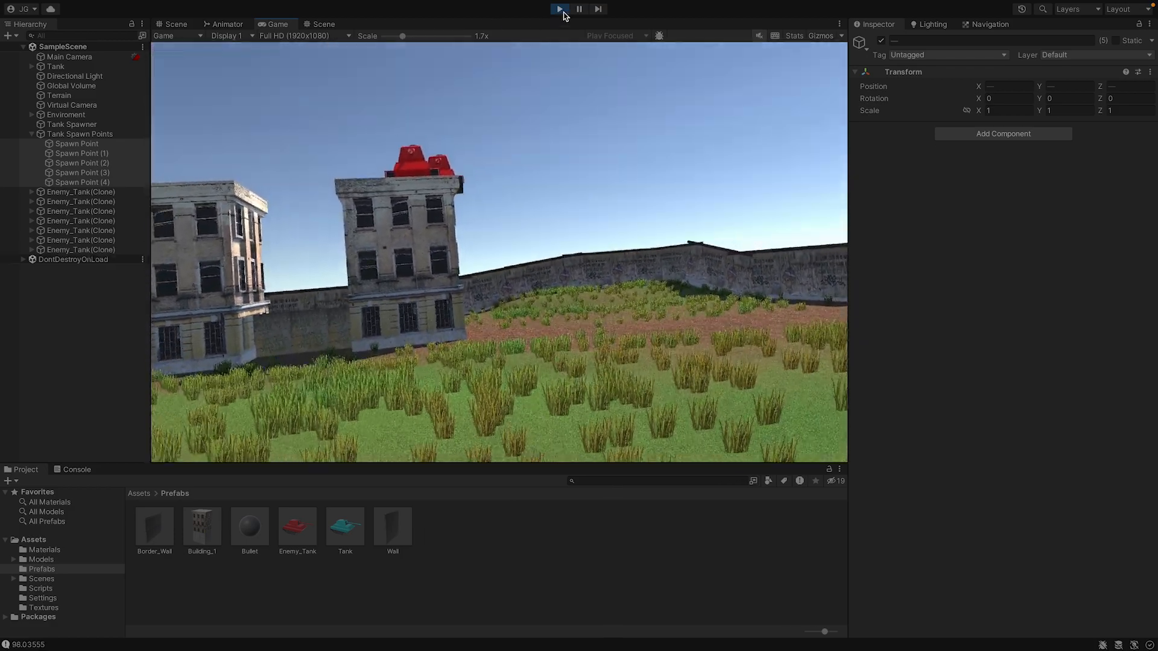
left_click(559, 9)
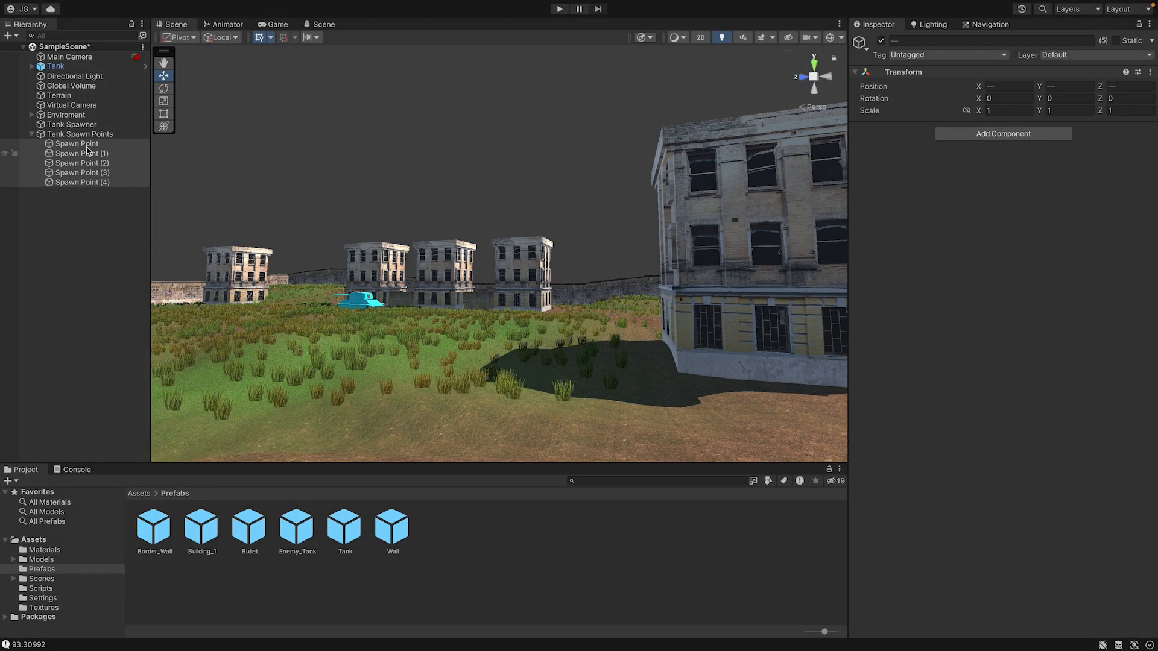
Frame Spawn Point, Spawn Point (1), Spawn Point (2) and Spawn Point (3) in turn to check their placement around the arena.
left_click(77, 144)
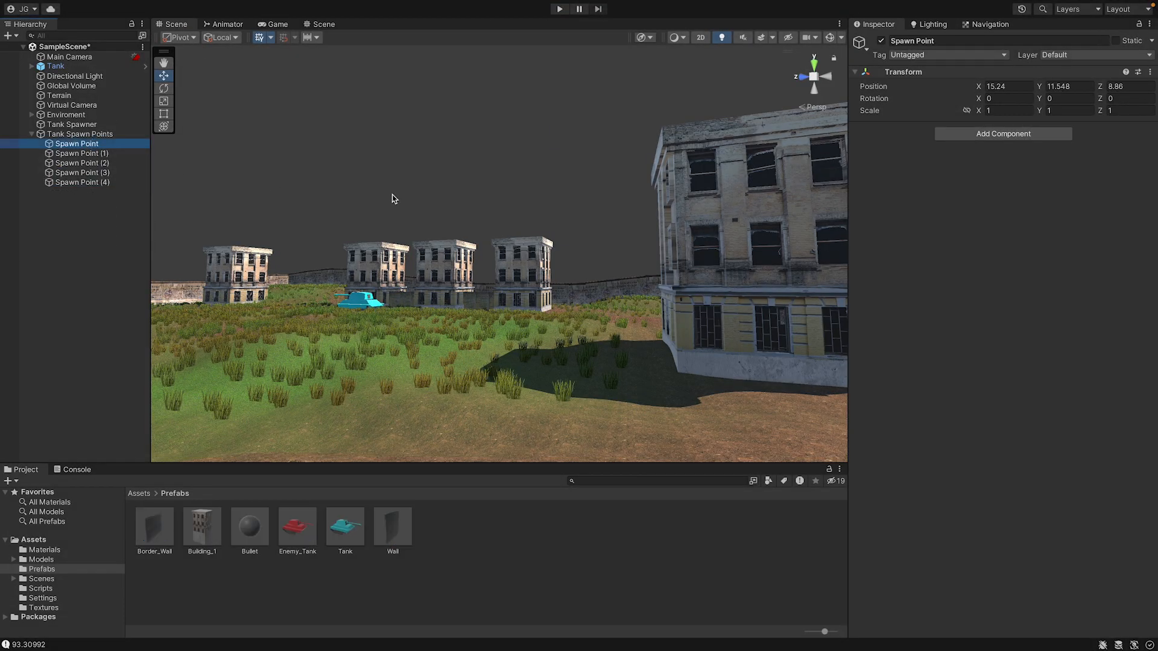
key("f")
right_click_drag(559, 210, 331, 240)
left_click(102, 154)
key("f")
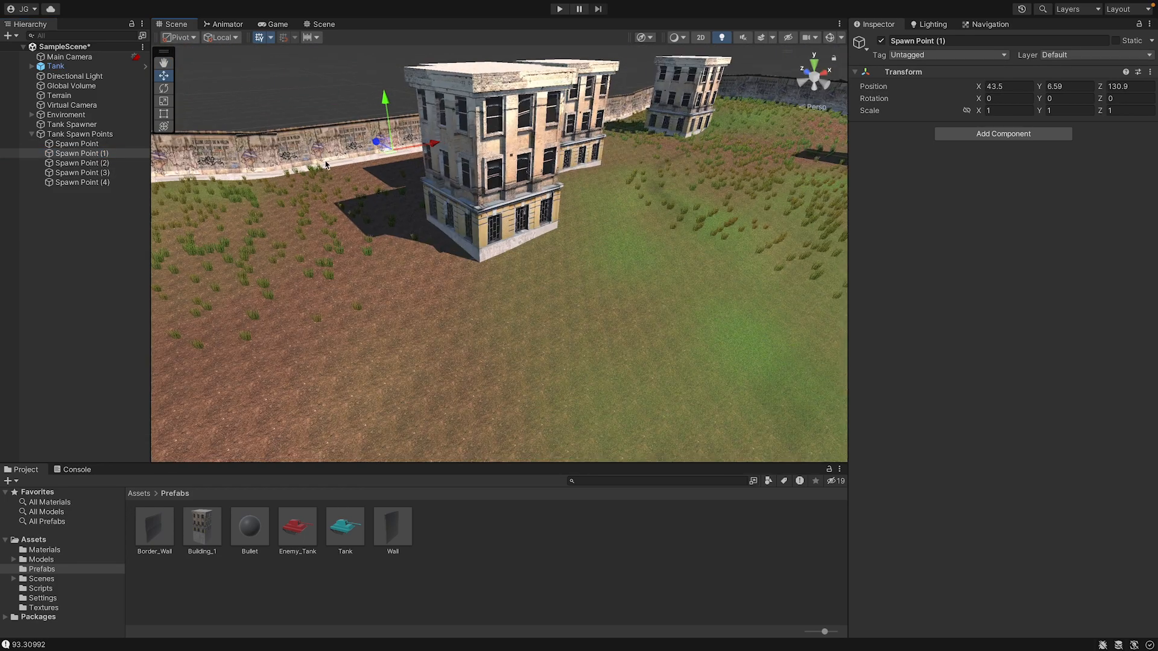
right_click_drag(454, 300, 474, 300)
left_click(82, 163)
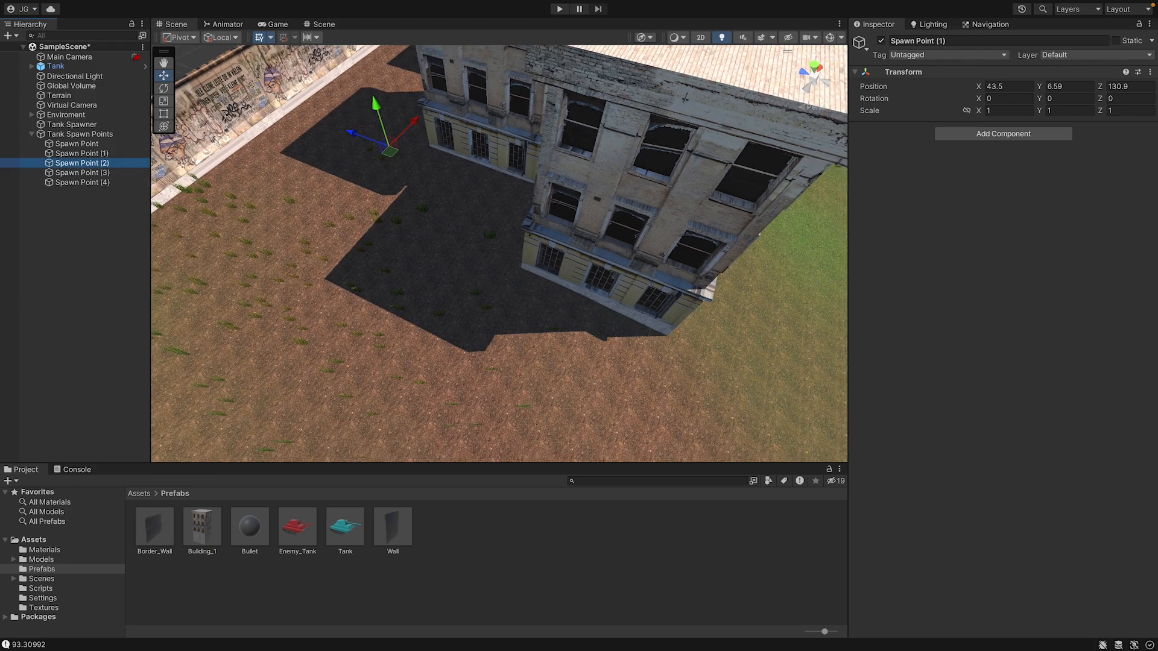
key("f")
left_click(84, 172)
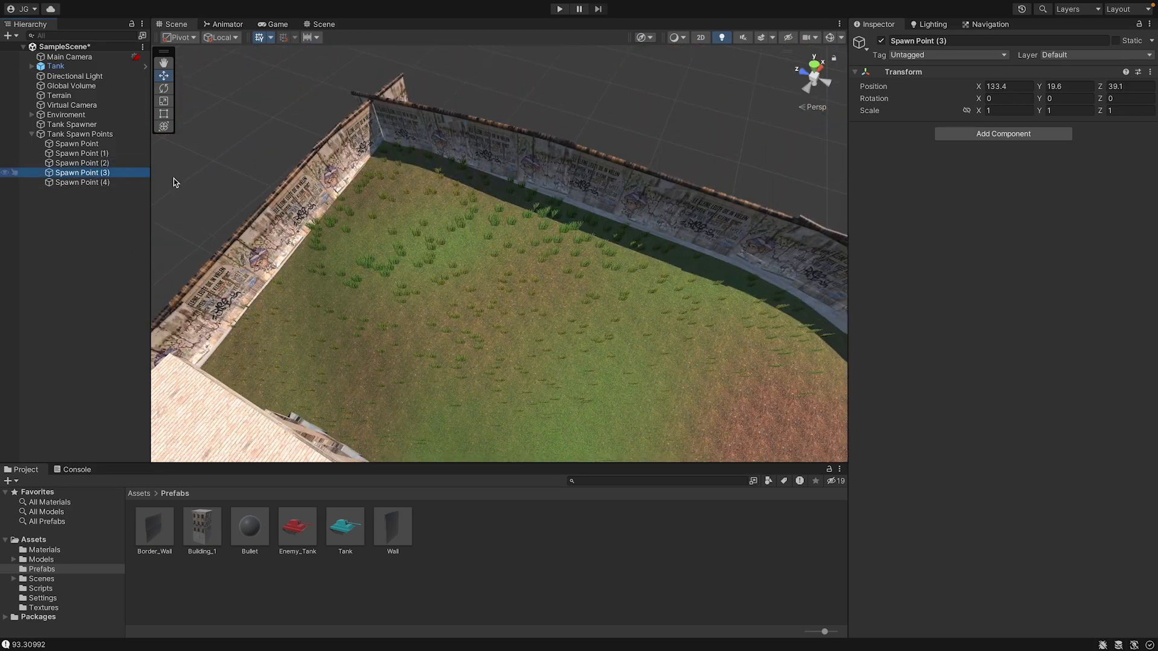
key("f")
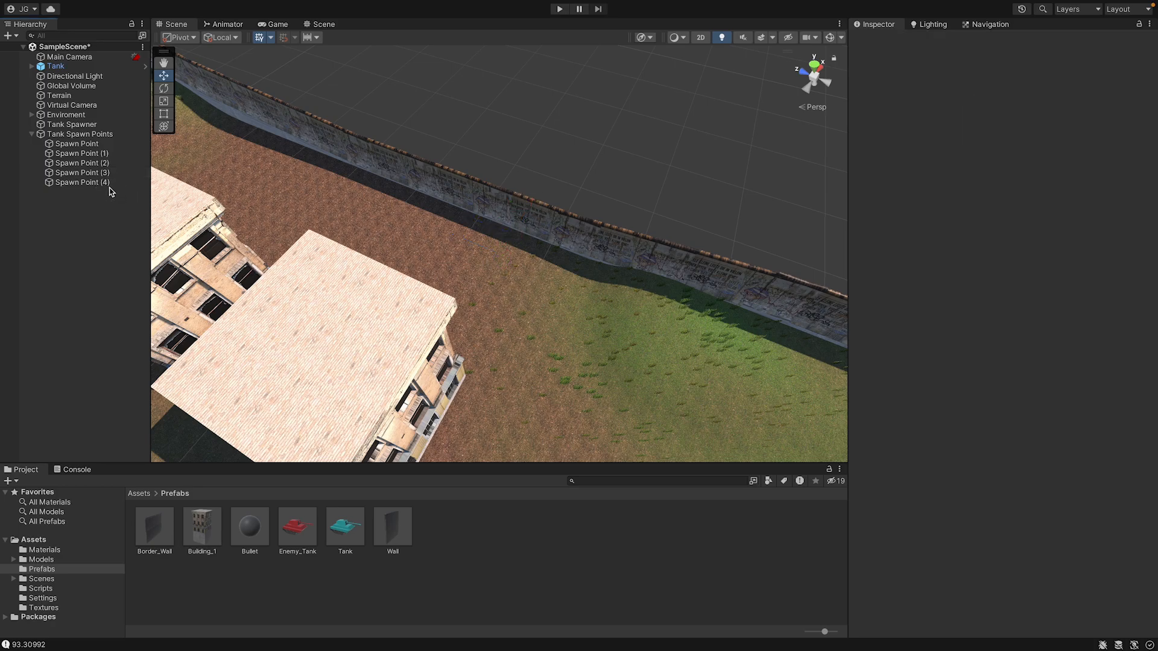
Lower Spawn Point (4) beside the building to a Y position of 5.76.
left_click(110, 187)
key("f")
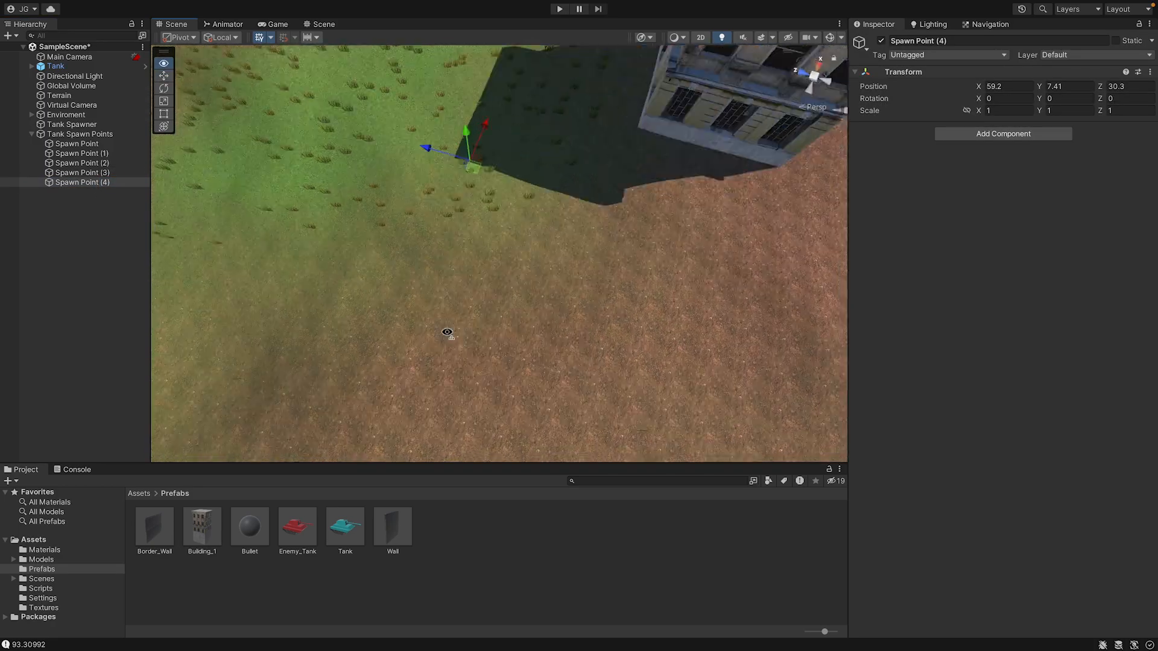
middle_click_drag(534, 248, 309, 449)
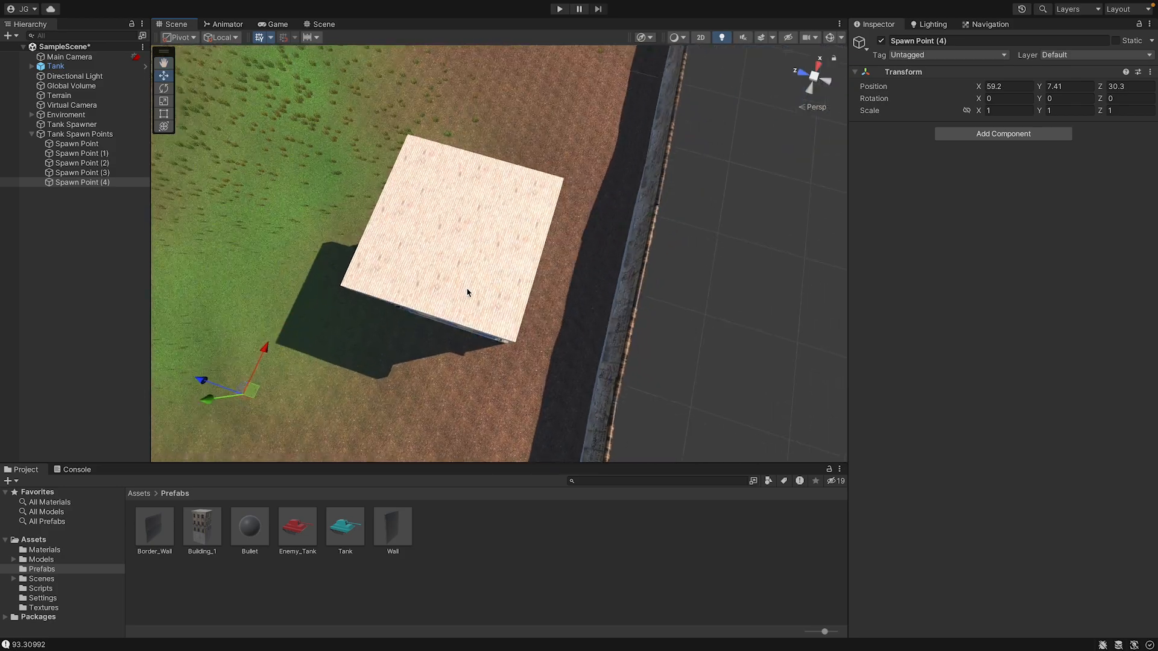
middle_click_drag(468, 291, 692, 46)
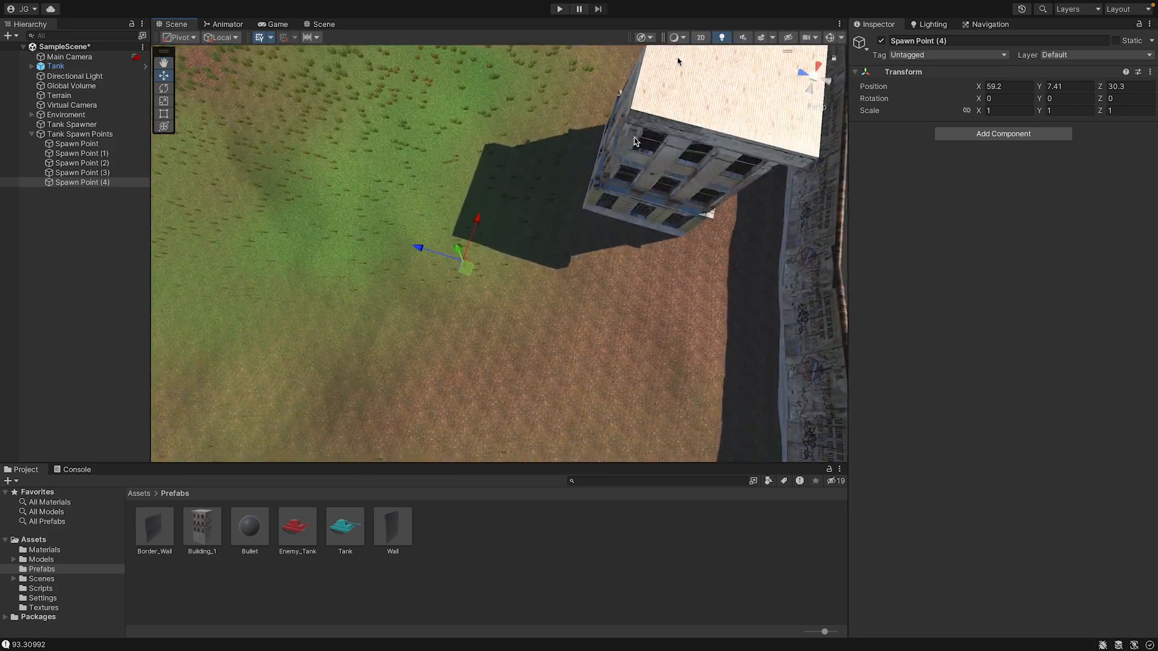
left_click_drag(483, 370, 496, 273, "alt")
right_click_drag(495, 264, 55, 193)
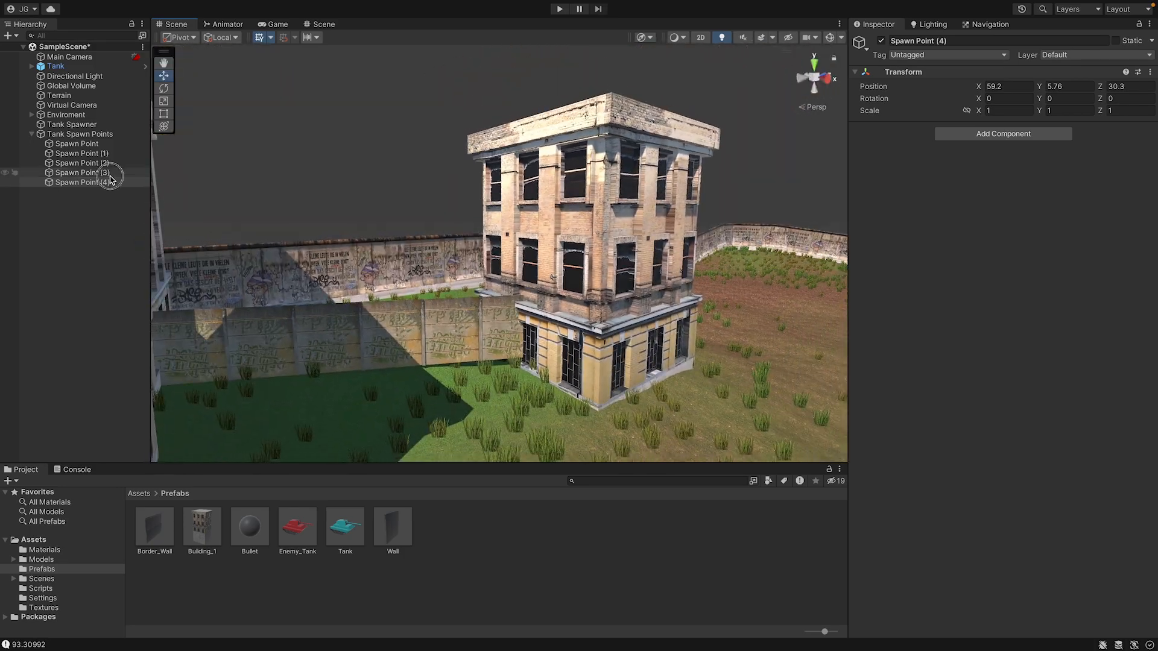
Go through the five spawn points one by one to compare their Transform positions.
left_click(79, 173)
left_click(78, 153)
left_click(77, 144)
left_click(99, 154)
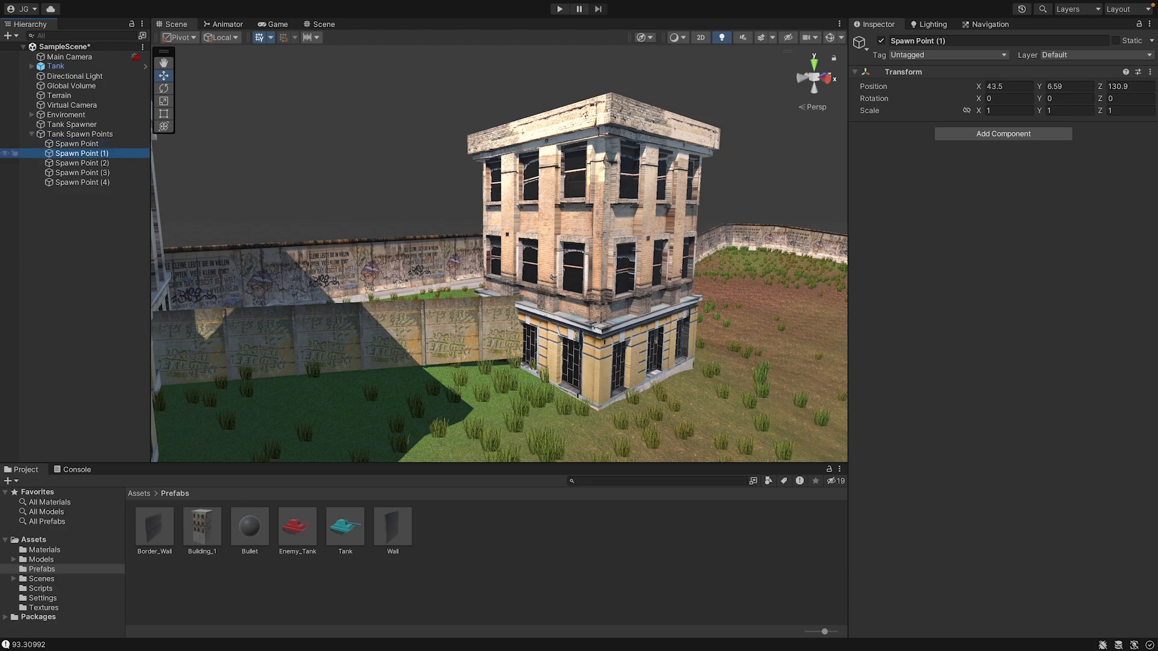
left_click(101, 163)
left_click(104, 172)
left_click(106, 184)
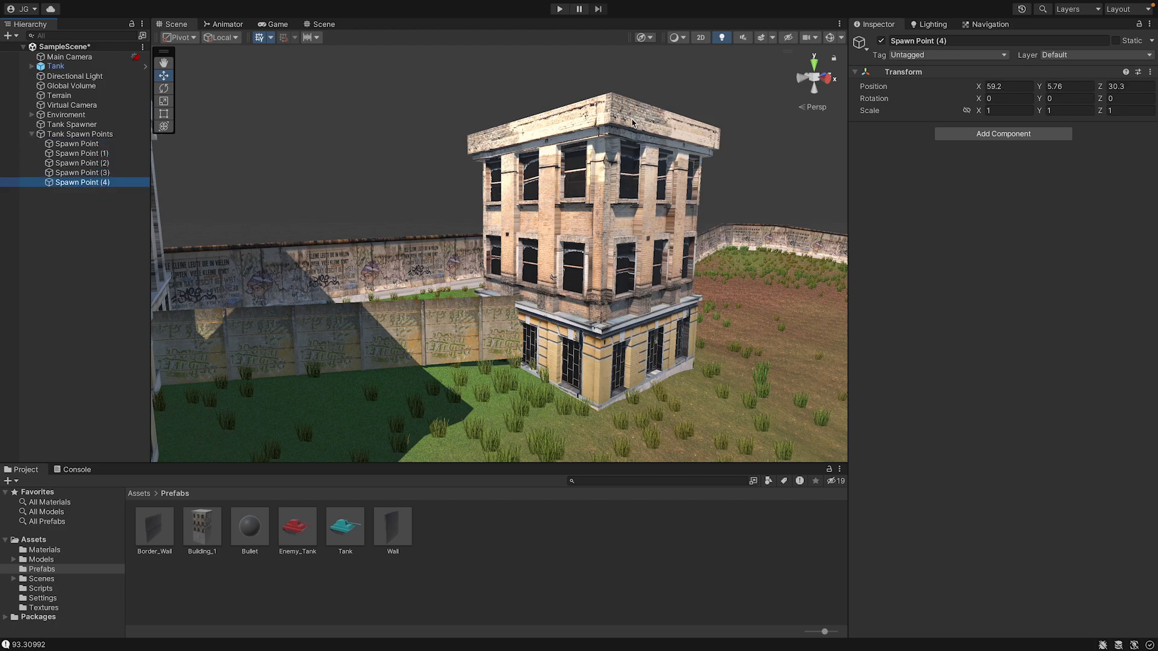
middle_click_drag(234, 122, 219, 172)
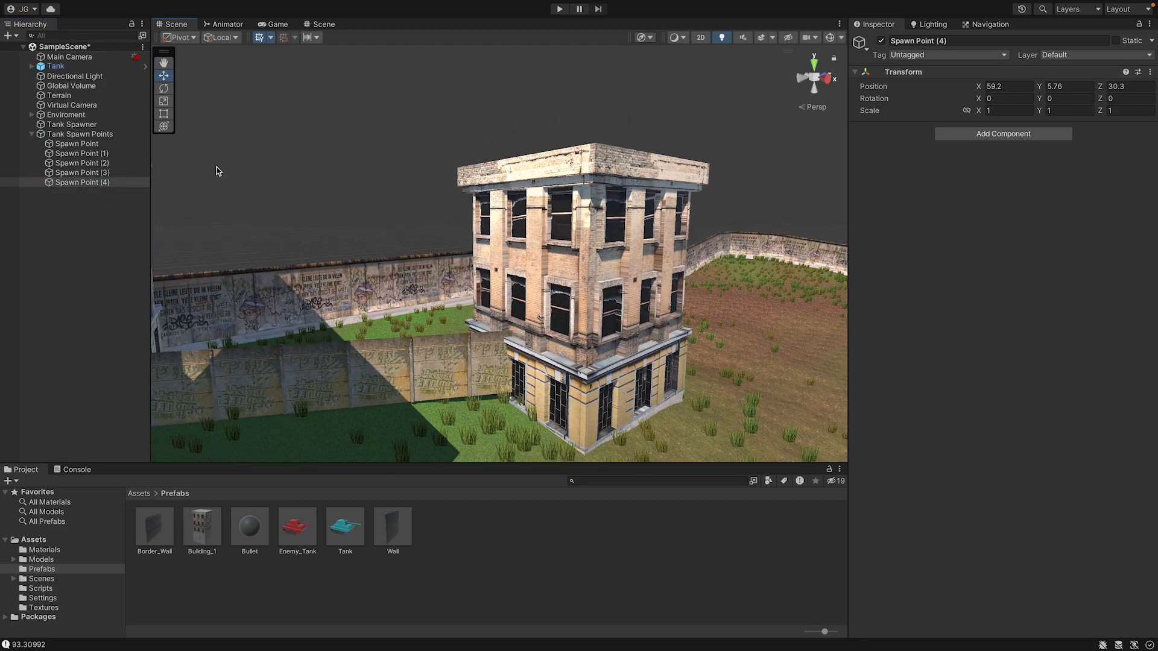
Assign a red label icon to all five spawn points and replace it with the small red diamond icon.
left_click(120, 144, "shift")
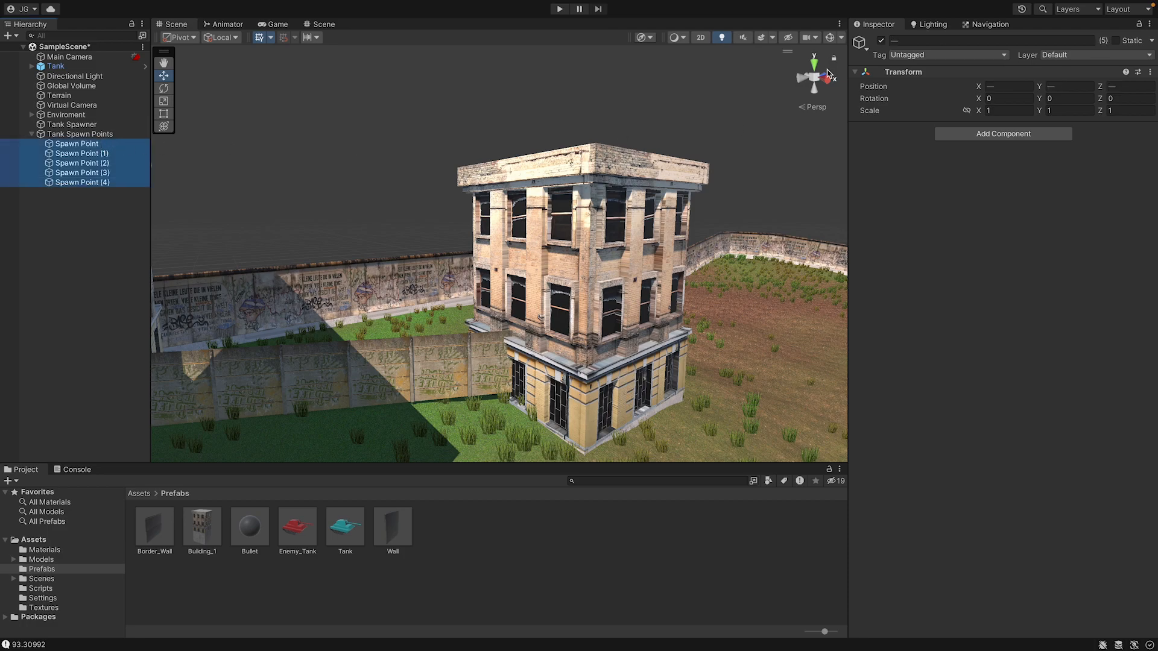
left_click(861, 43)
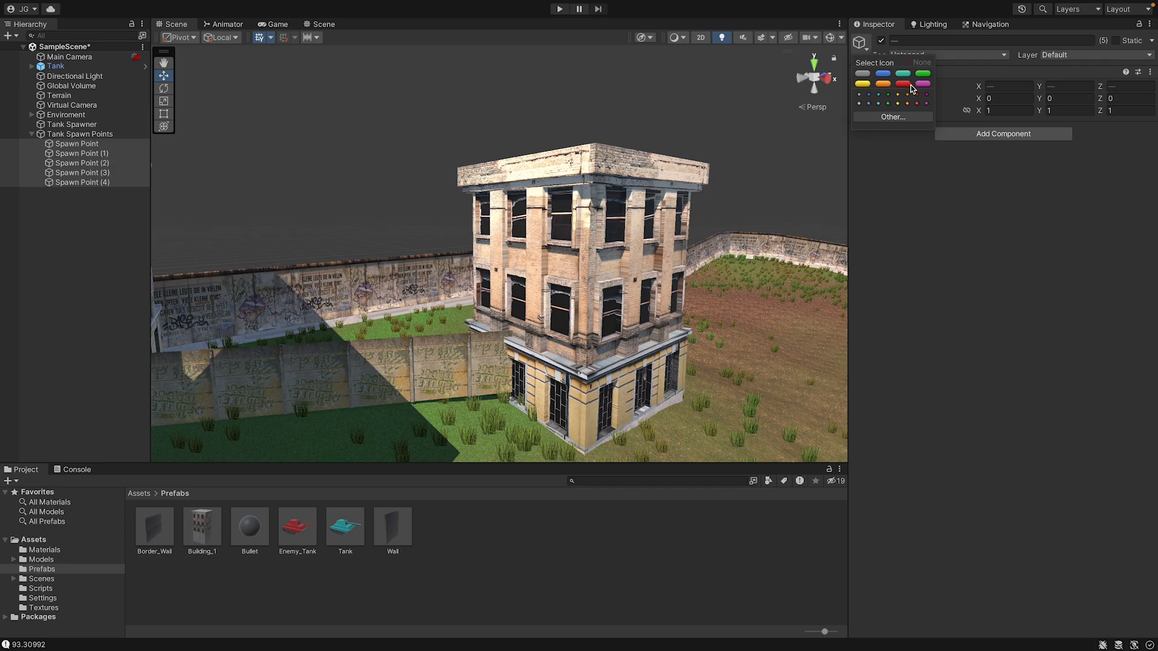
right_click_drag(439, 189, 350, 202)
key("w")
key("w")
left_click(861, 41)
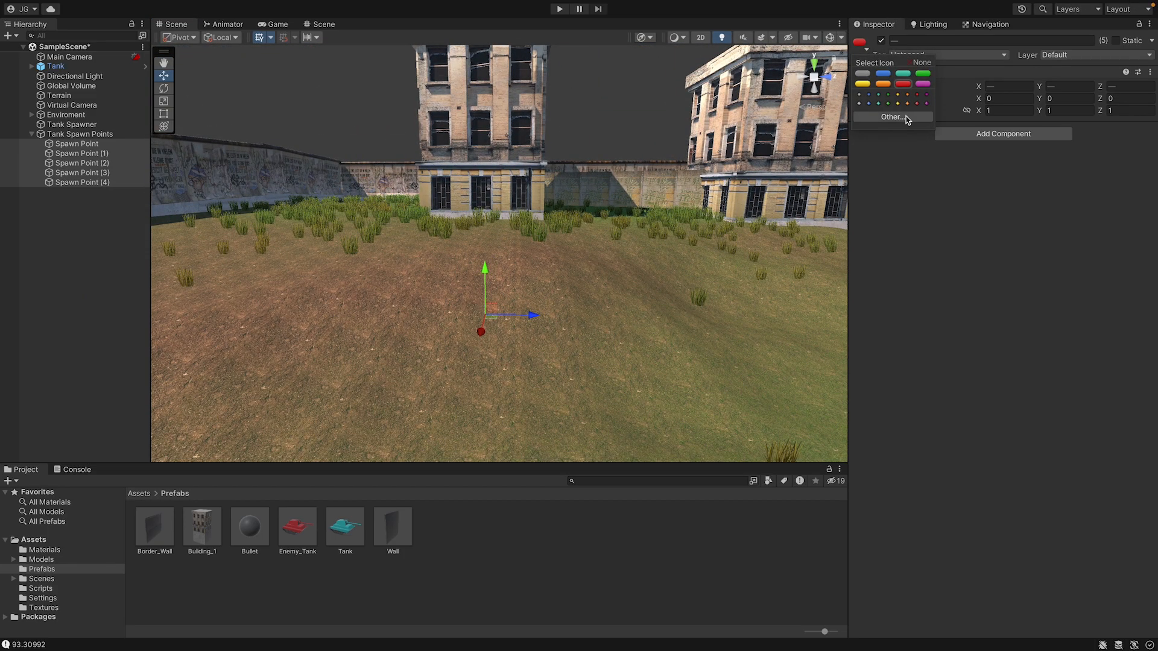
left_click(907, 116)
left_click(784, 107)
Lower Spawn Point (2) above the grassy area near the wall to a Y position of 9.15.
left_click(123, 163)
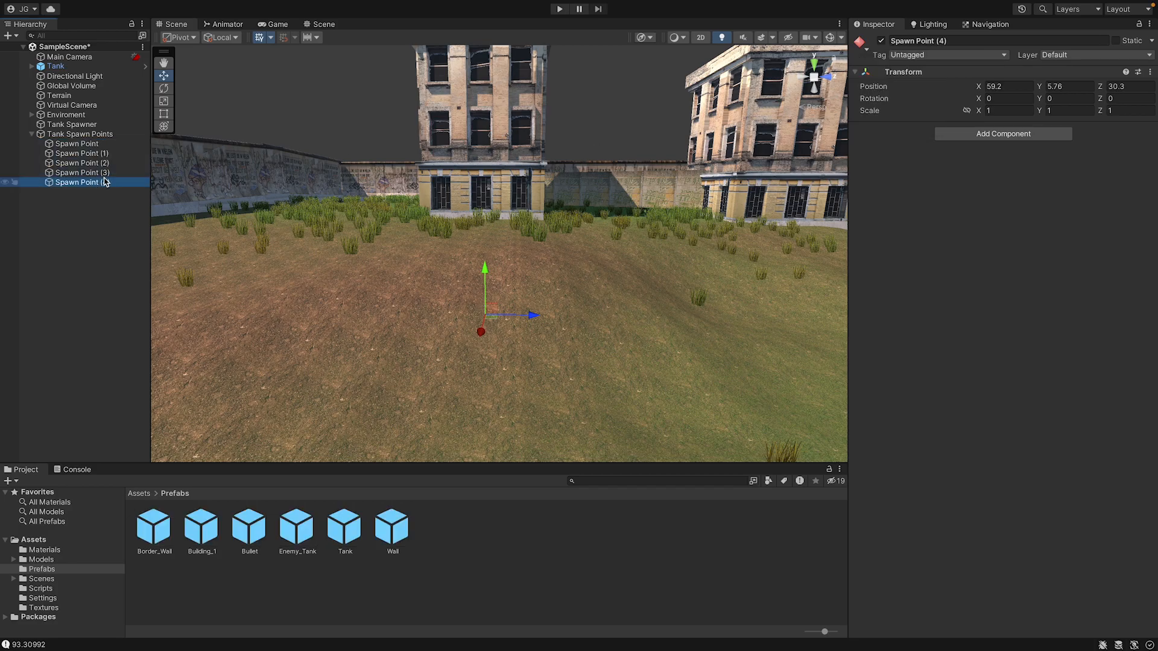
key("f")
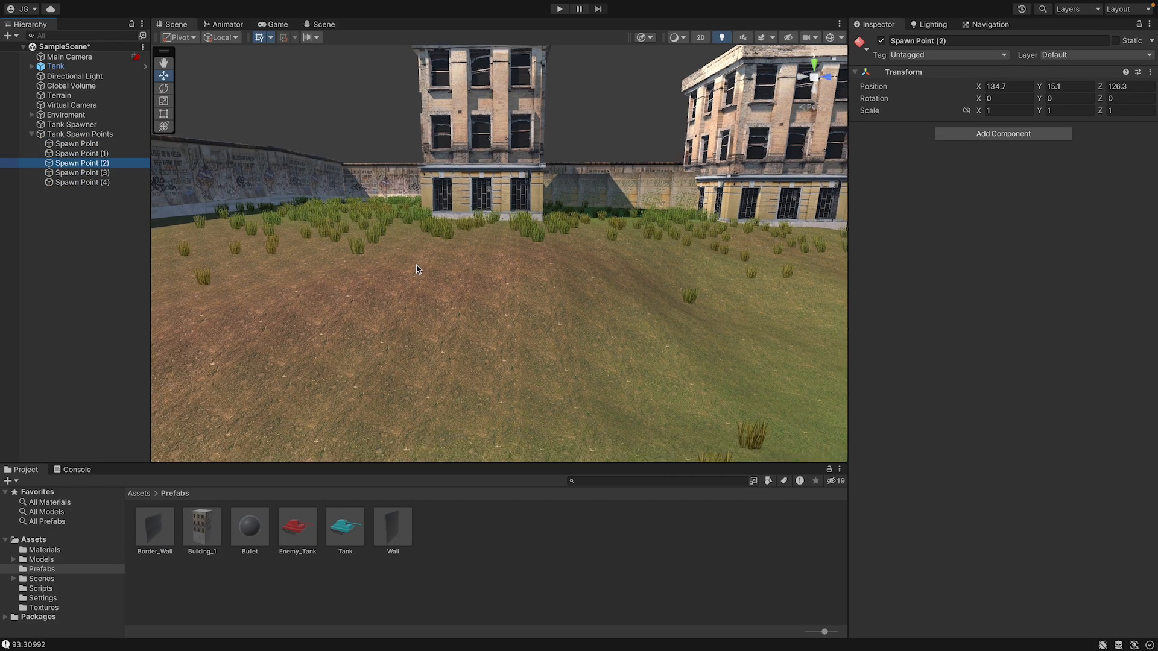
right_click_drag(419, 260, 652, 287)
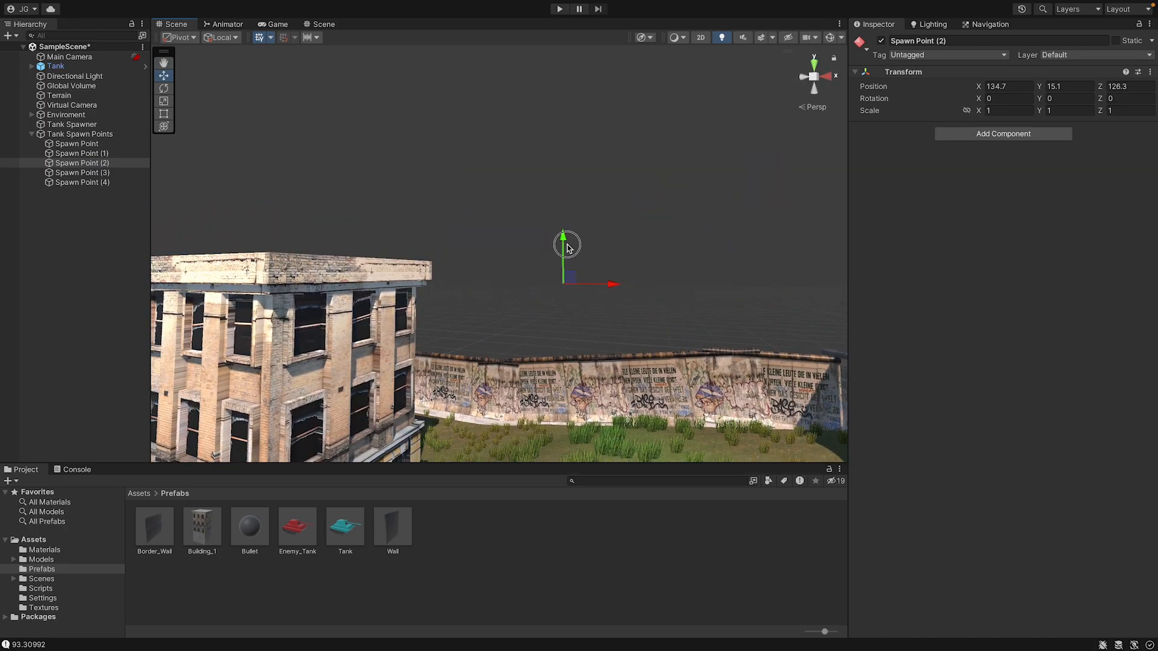
left_click_drag(556, 361, 556, 363)
key("f")
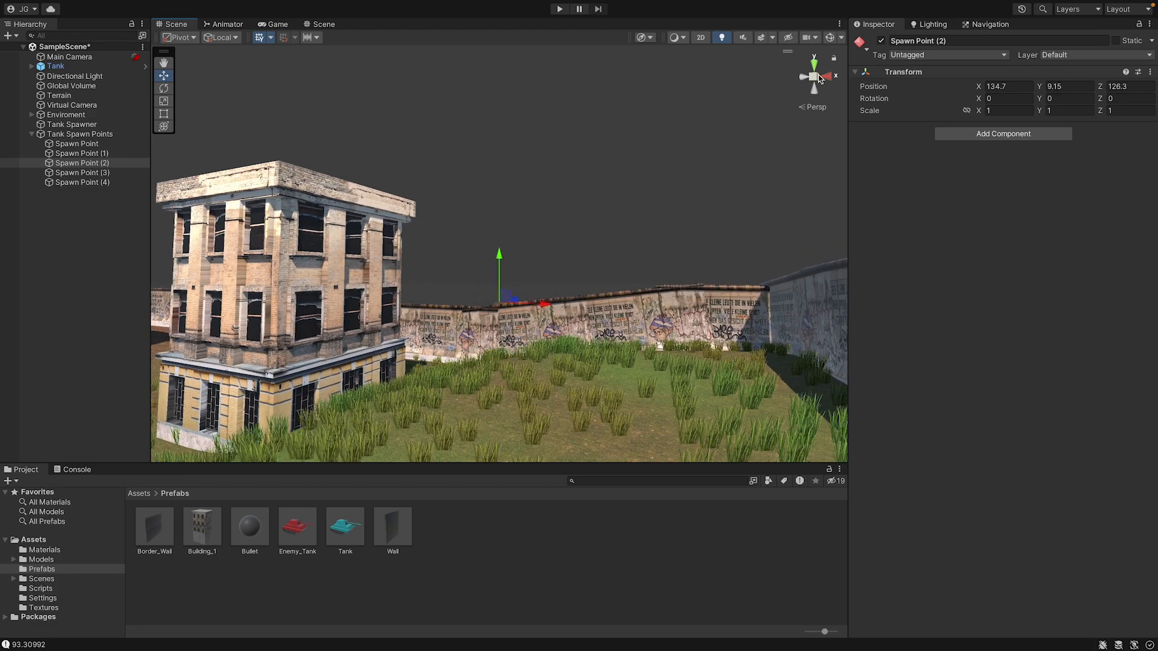
Reset the icon of all five spawn points to None and clear the selection.
left_click(84, 145)
left_click(109, 184, "shift")
left_click(859, 42)
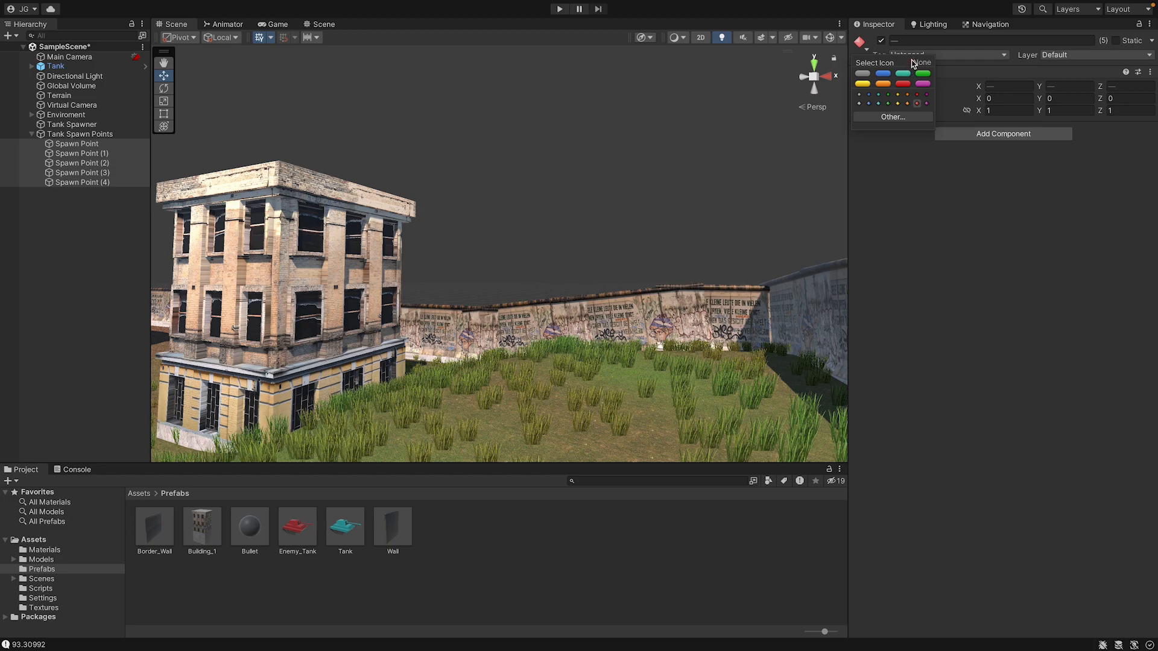
left_click(629, 197)
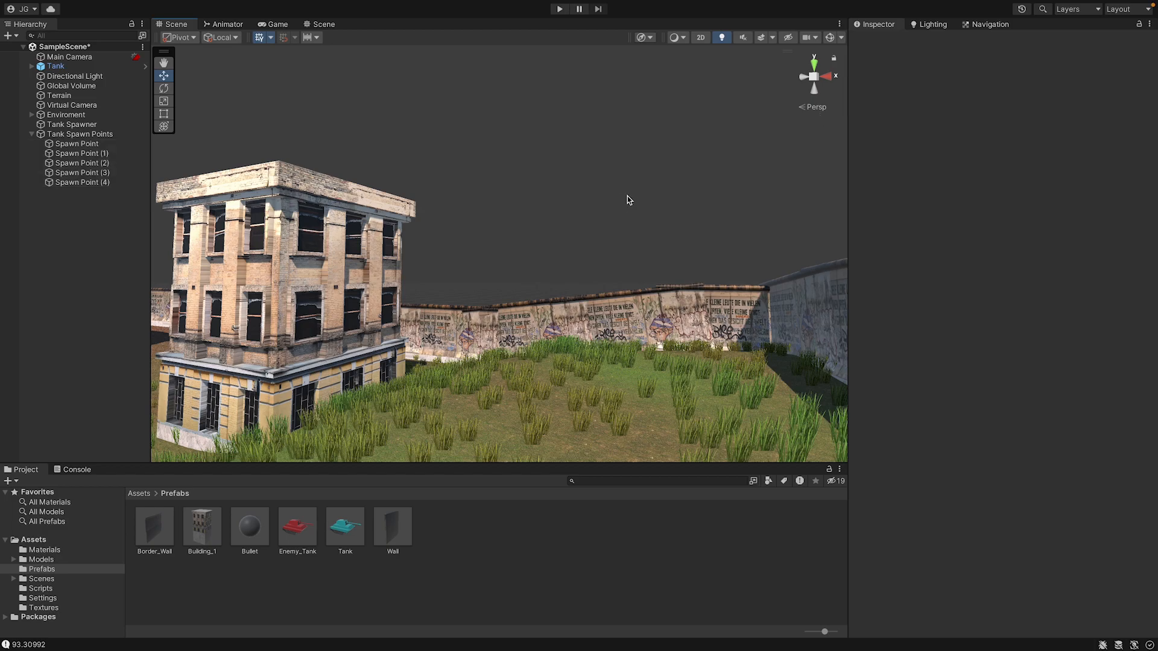
Play the scene, pause it, and examine in the Scene view where the enemy tanks have spawned around the buildings.
right_click_drag(614, 198, 589, 48)
key("w")
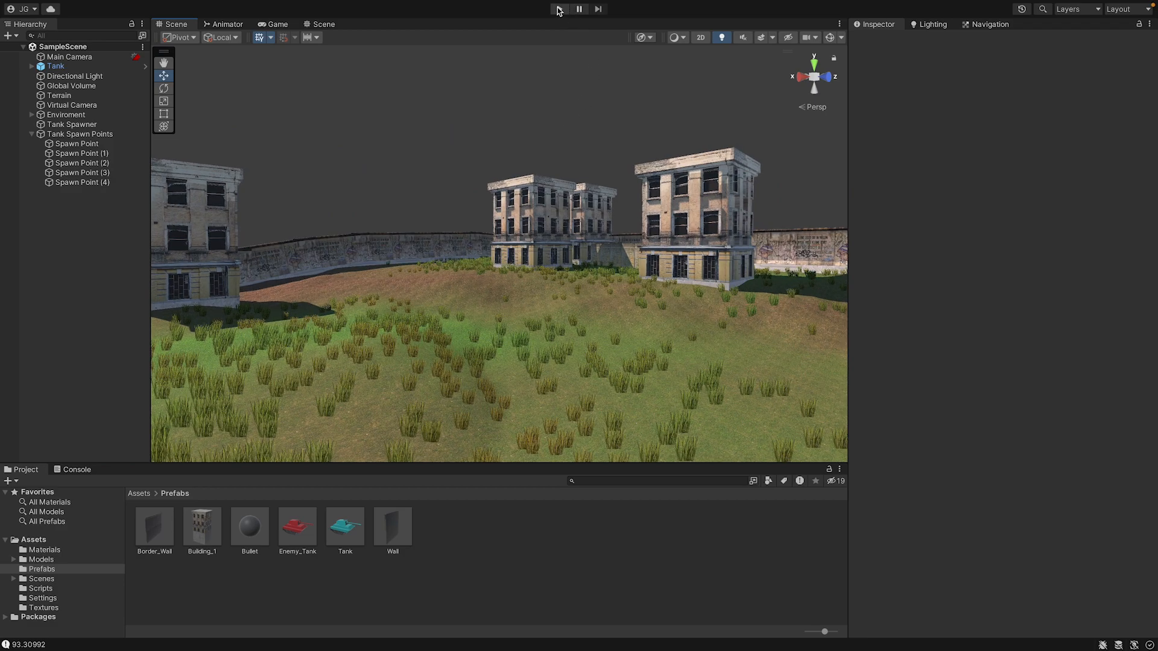
left_click(559, 9)
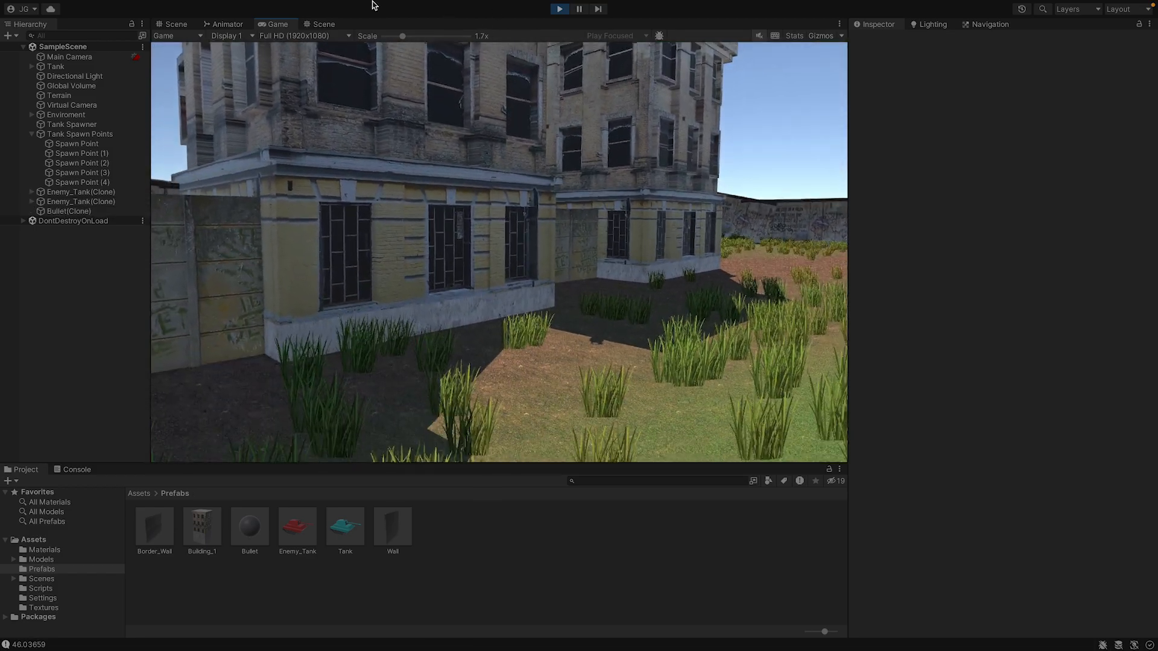
left_click(578, 9)
left_click(173, 24)
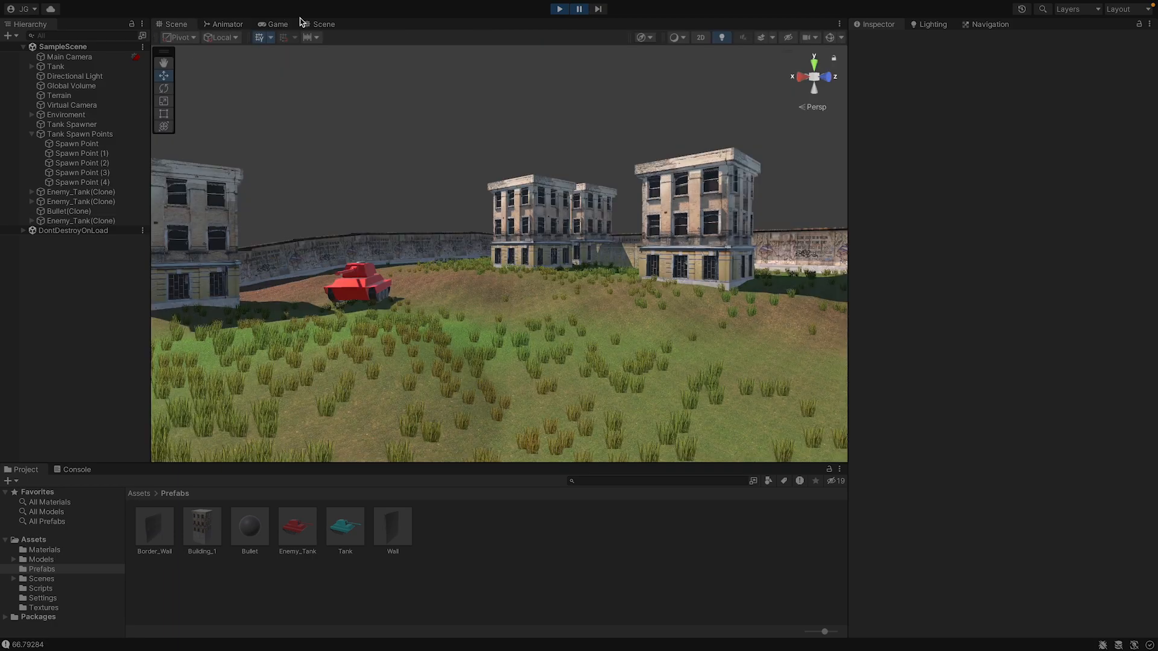
right_click_drag(374, 107, 24, 108)
key("w")
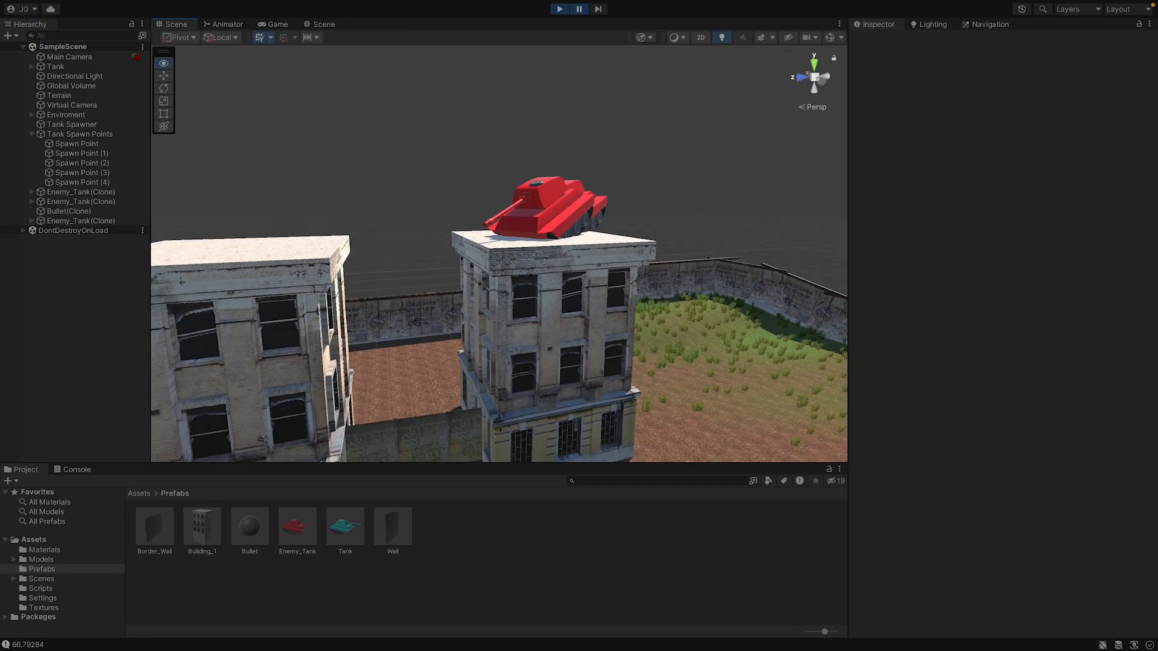
key("d")
right_click_drag(499, 253, 310, 259)
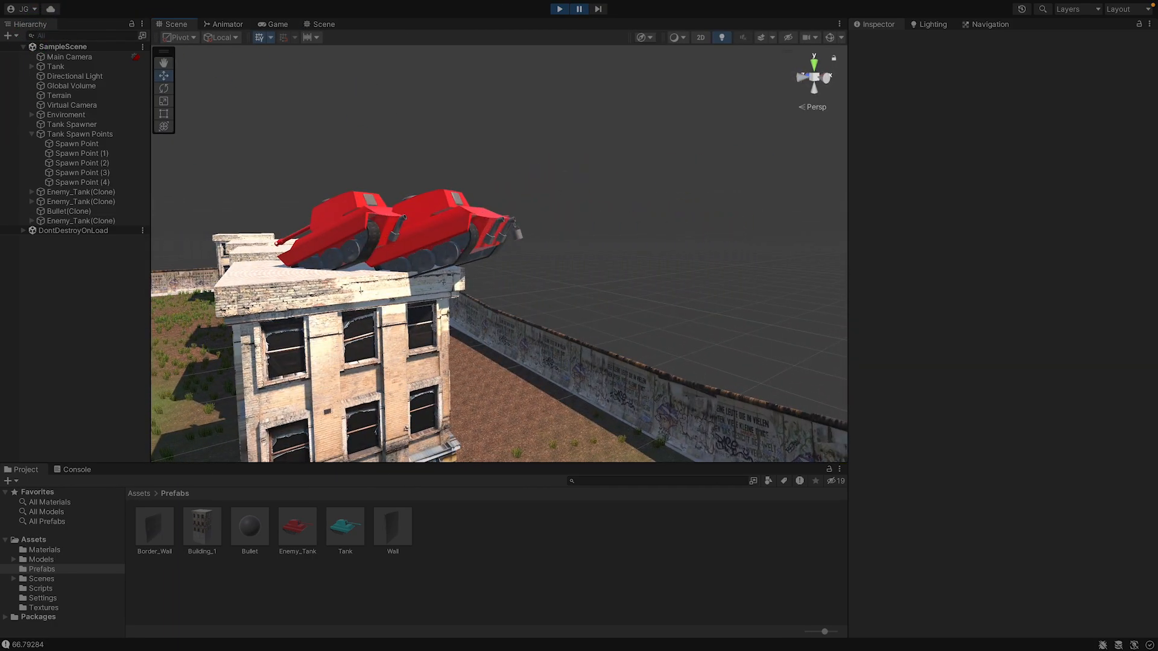
Move Spawn Point (3) from rooftop height down beside the building, to X 137.51 and Y 4.82, while the game is paused.
left_click(90, 153)
left_click(111, 172)
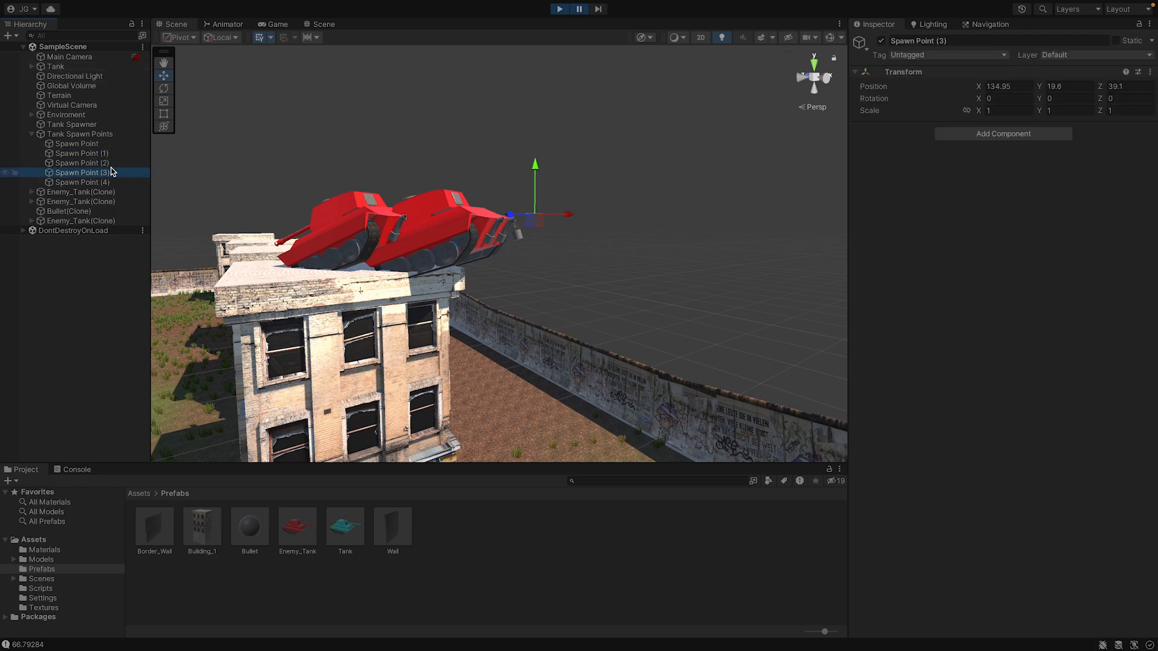
scroll(447, 213, "down", 2)
middle_click_drag(552, 263, 558, 311)
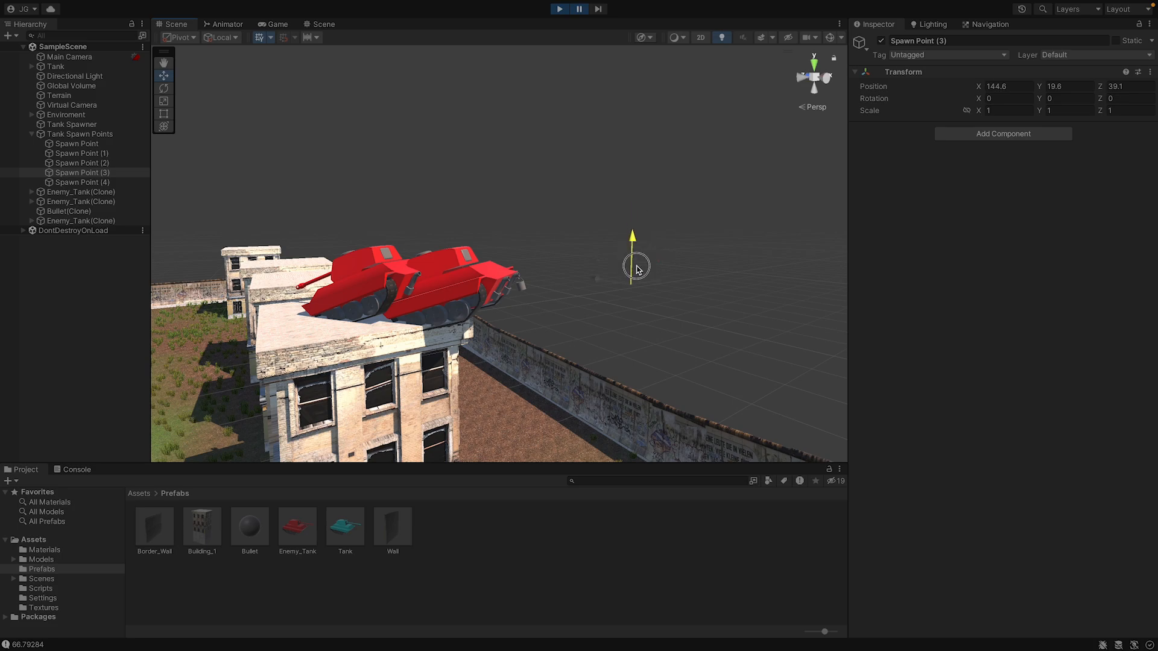
left_click_drag(641, 412, 643, 425)
middle_click_drag(642, 425, 546, 299)
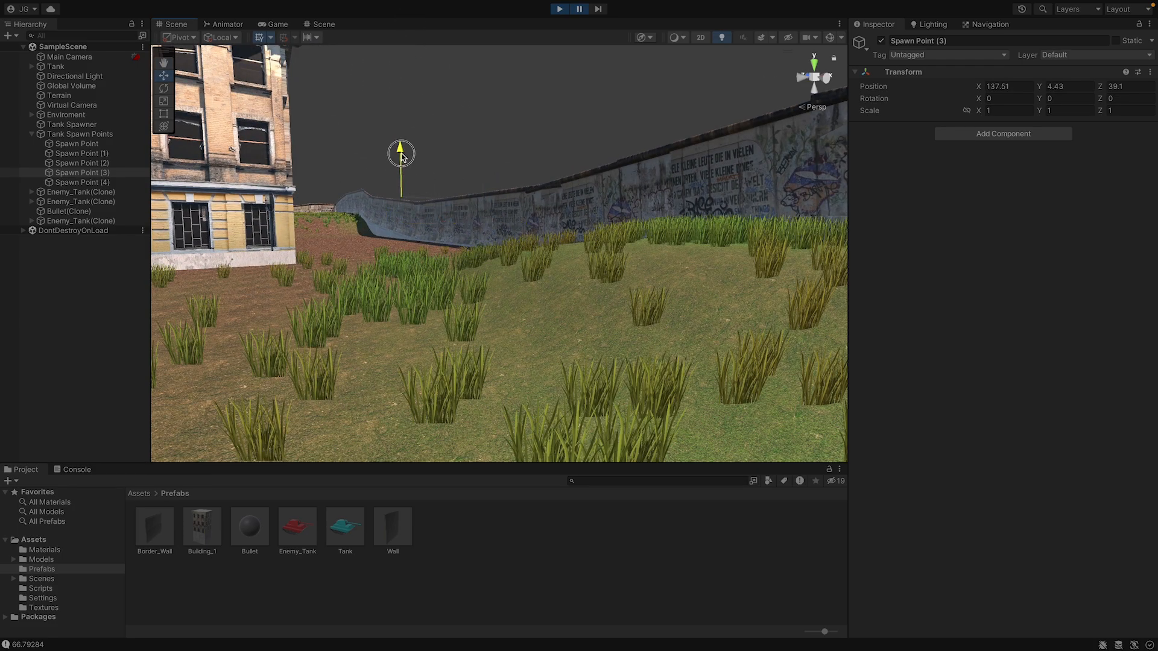
left_click_drag(402, 155, 402, 153)
middle_click_drag(526, 158, 630, 274)
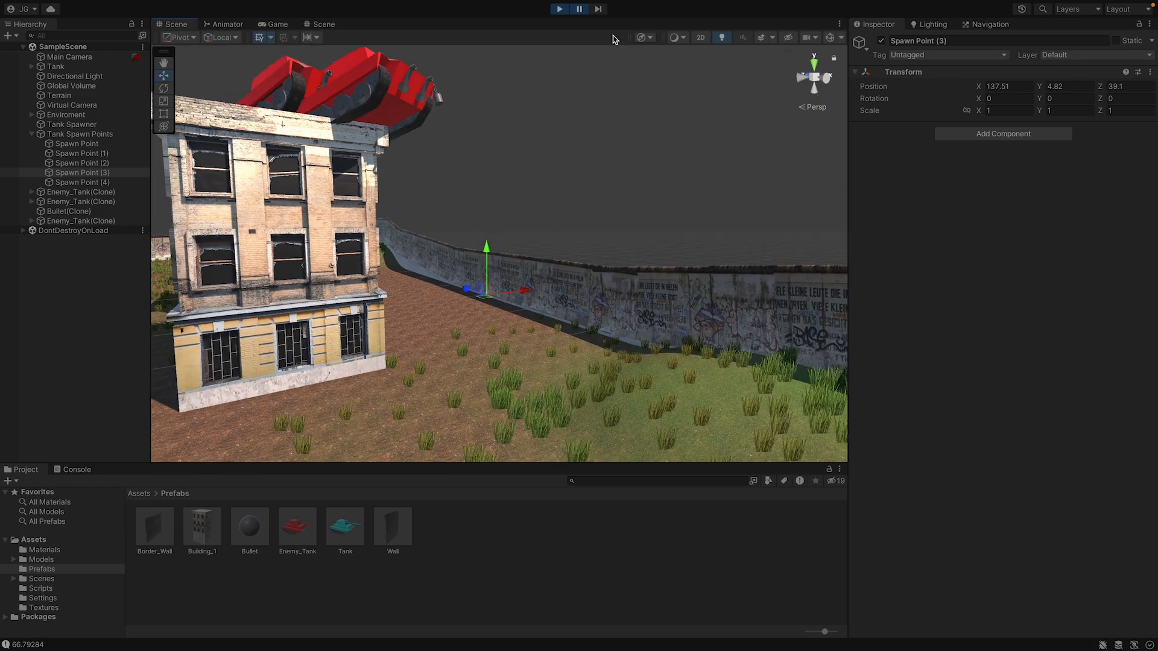
Copy Spawn Point (3)'s Transform component, stop play mode, and paste the component values onto the same spawn point.
left_click(1149, 73)
mouse_move(1097, 175)
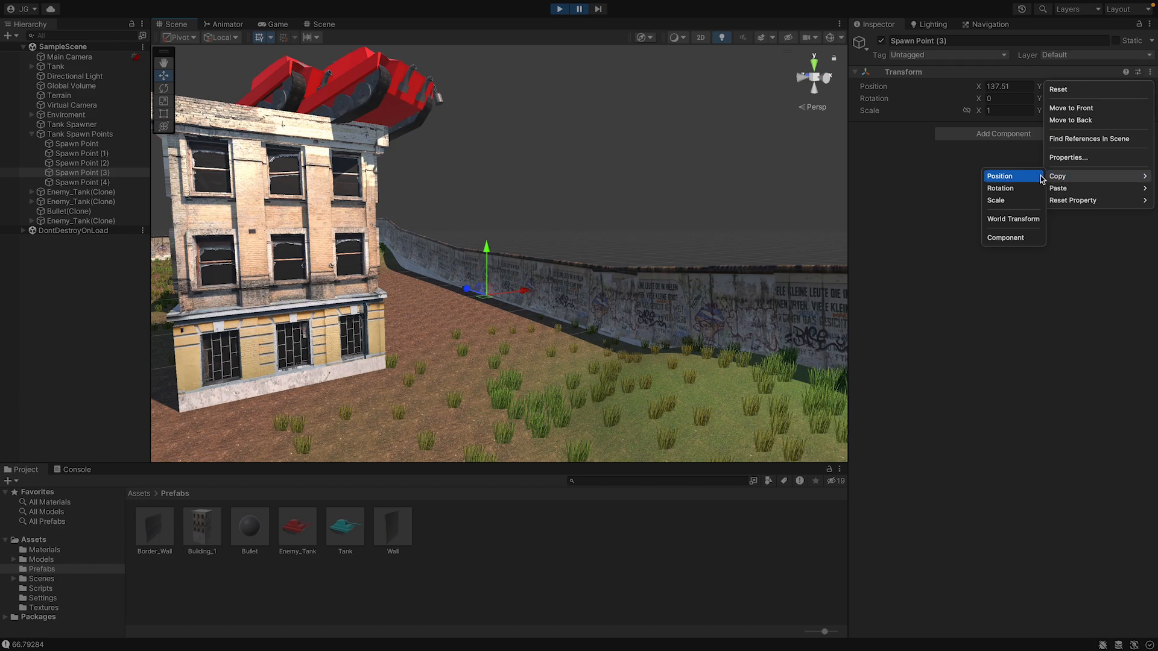
left_click(1018, 237)
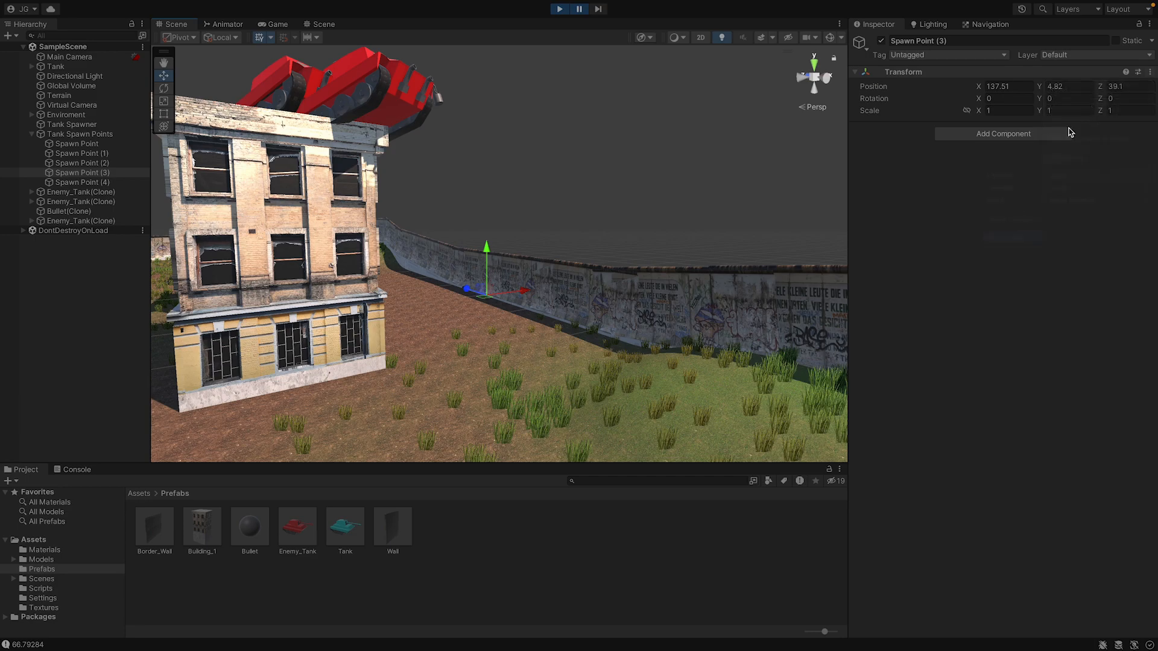
left_click(559, 9)
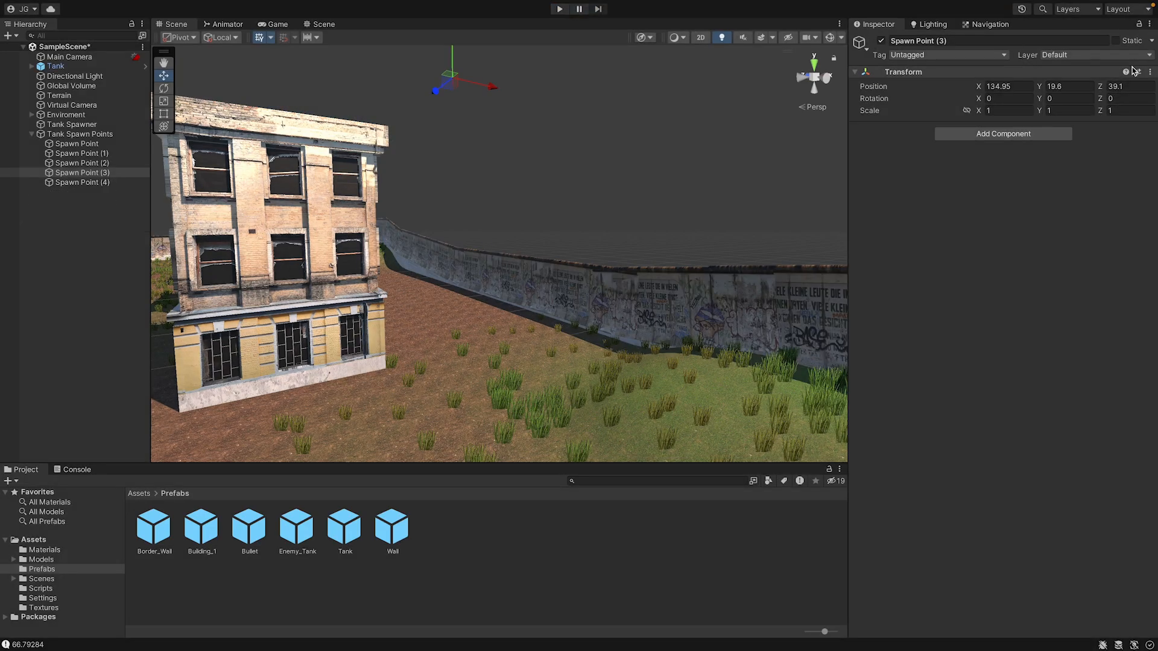
left_click(1150, 72)
mouse_move(1073, 191)
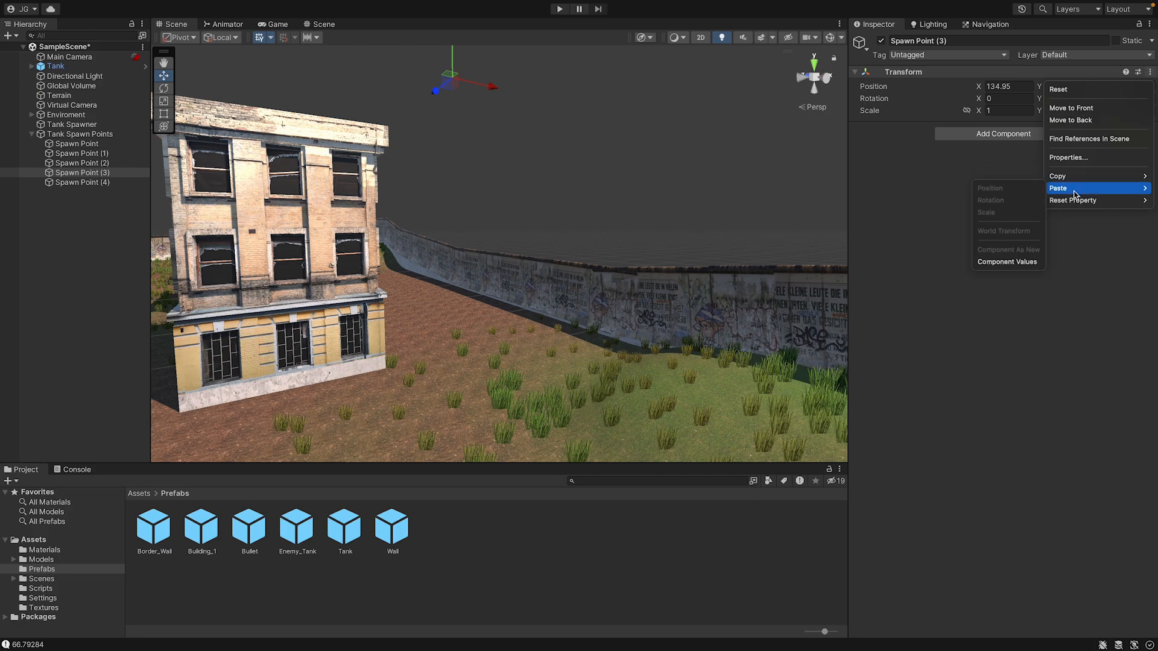
left_click(1007, 262)
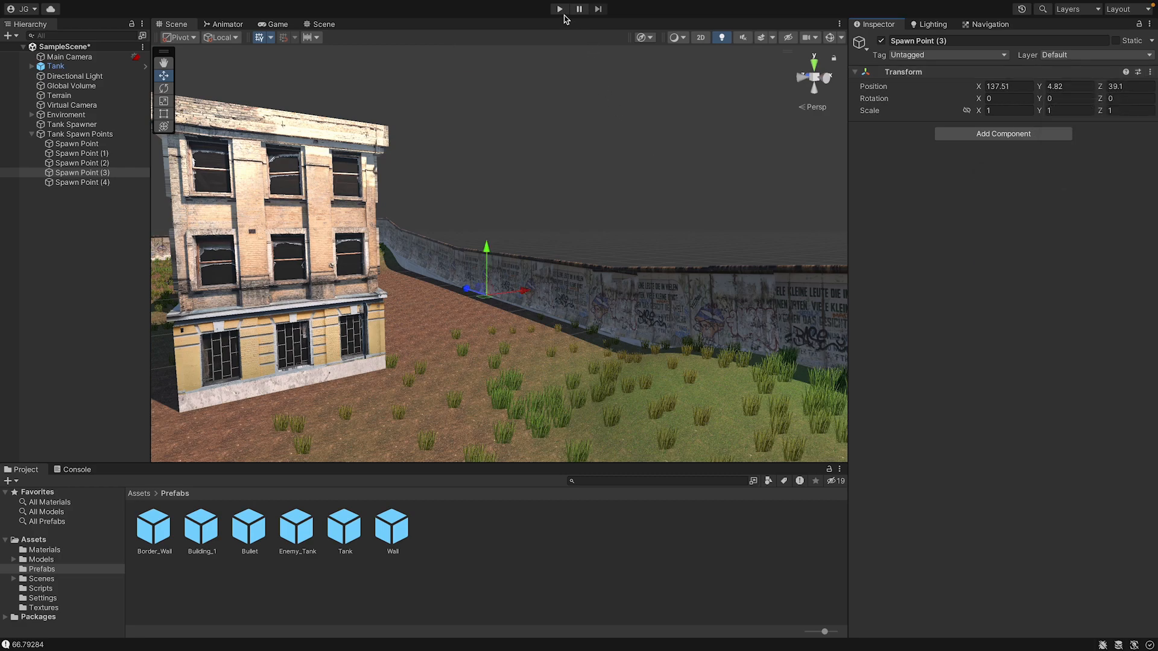
Play the scene in the Game view and turn the tank to fire at the spawned enemy tanks.
left_click(560, 10)
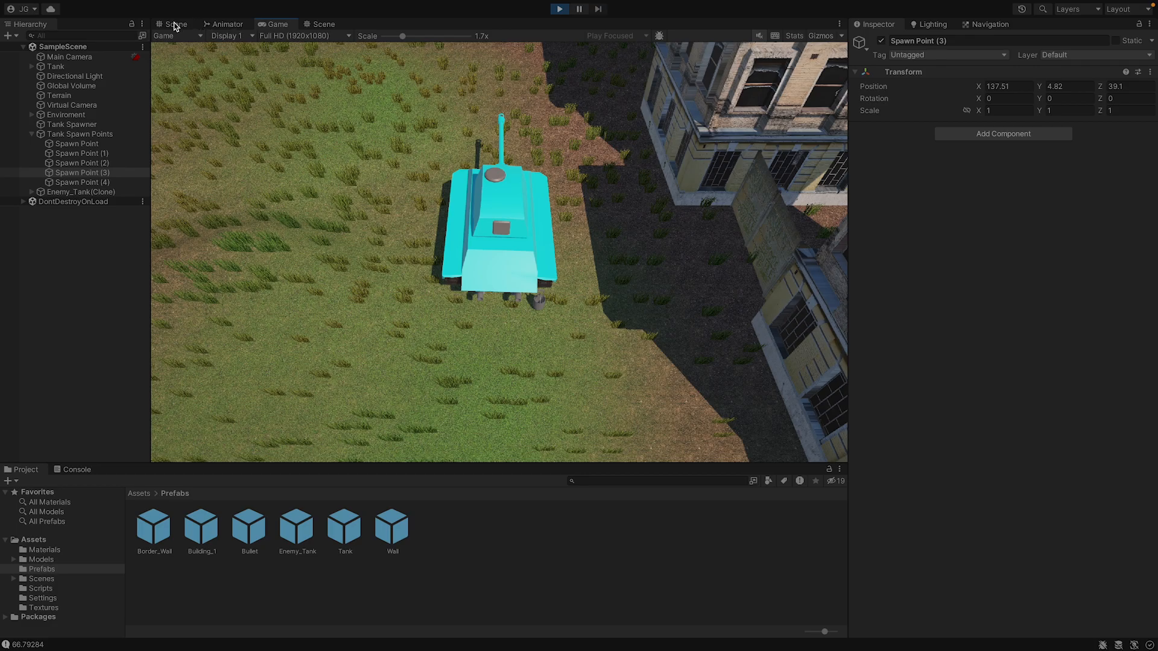
left_click(174, 26)
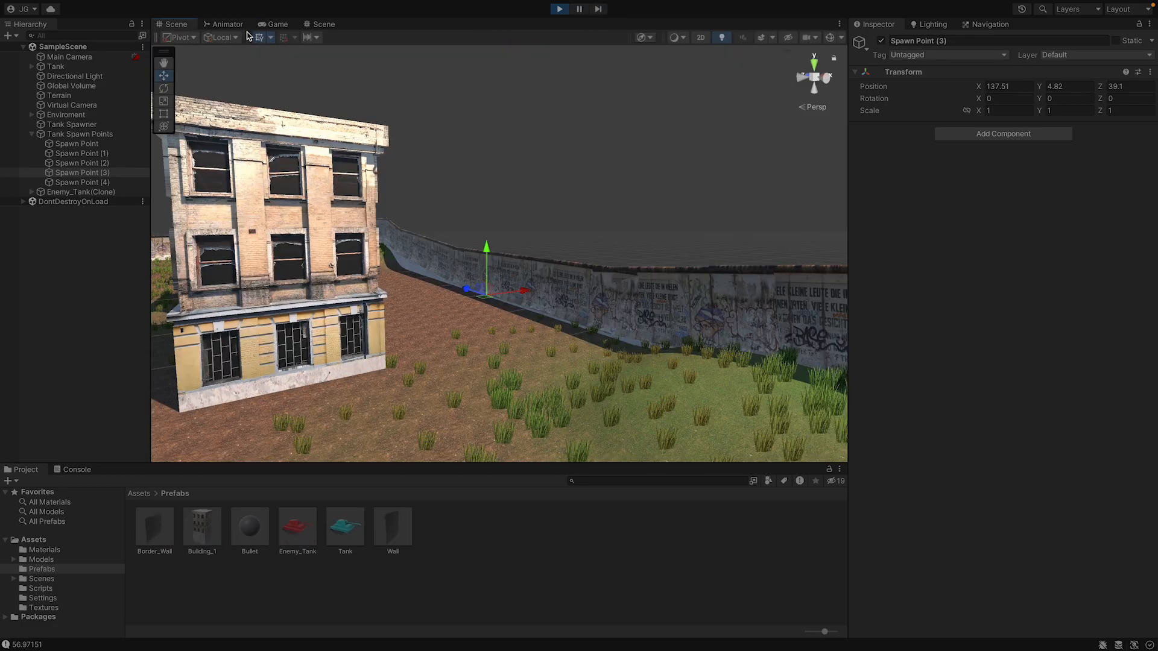
left_click(274, 24)
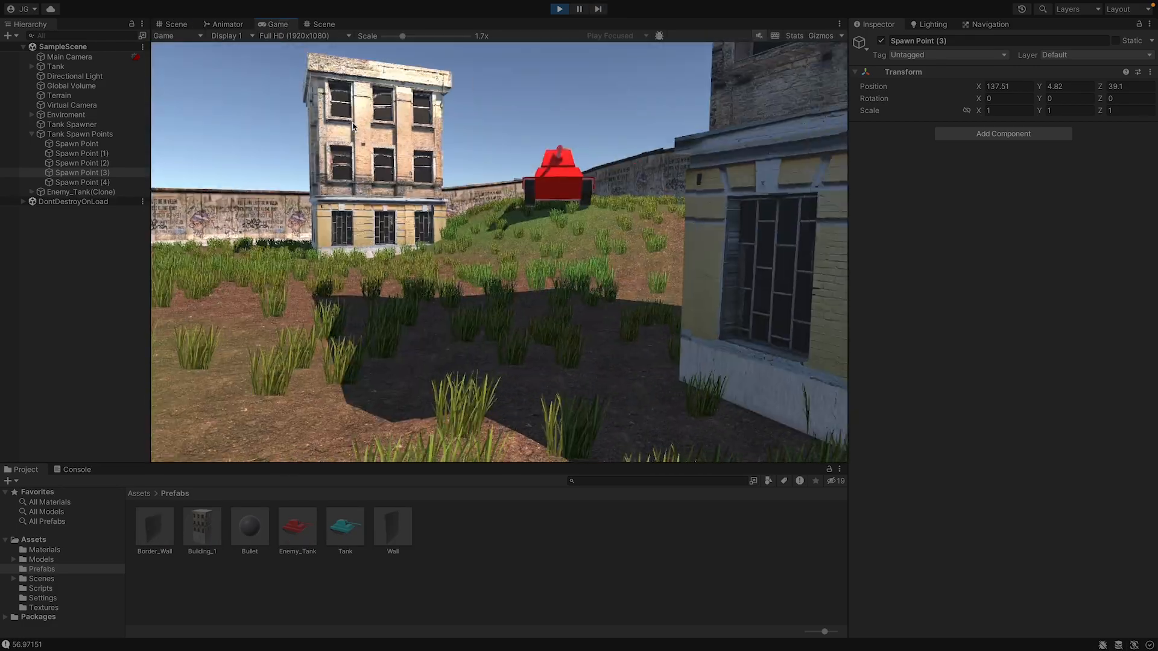
left_click(353, 125)
left_click(353, 125)
left_click(353, 124)
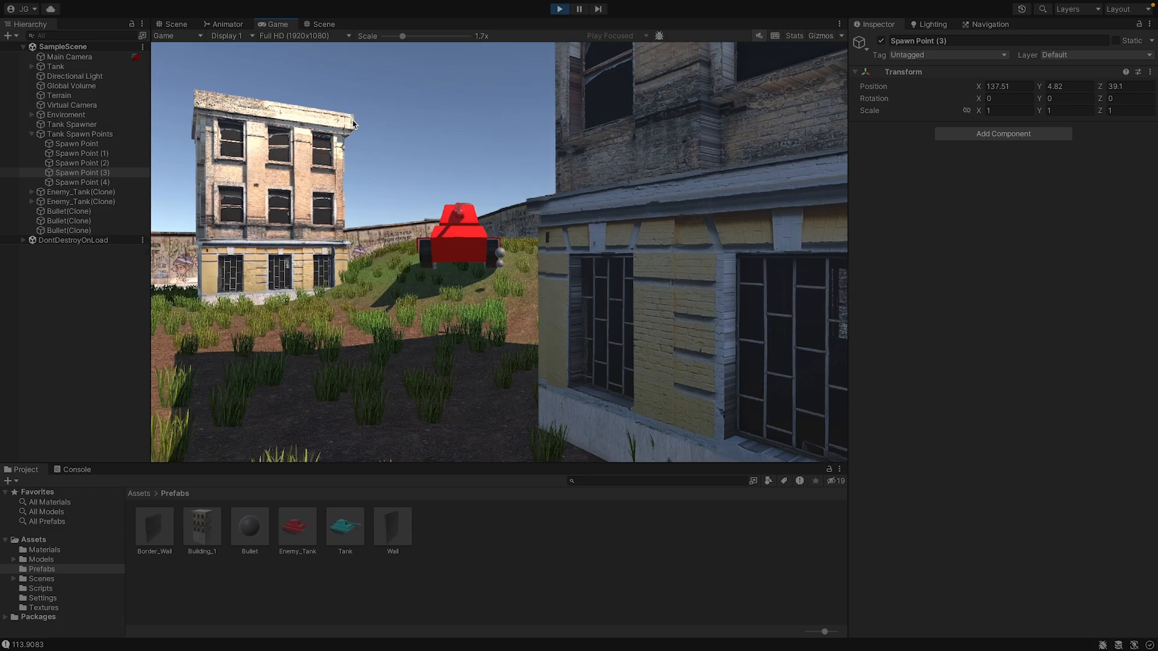
key("a")
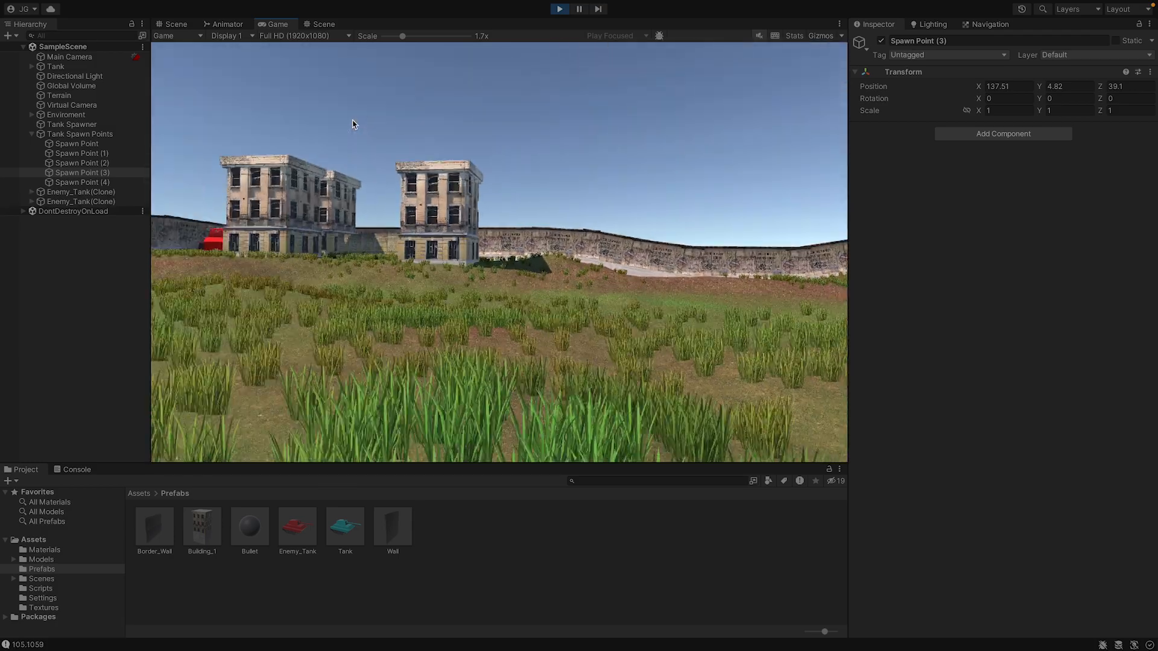
key("a")
key("d")
left_click(353, 124)
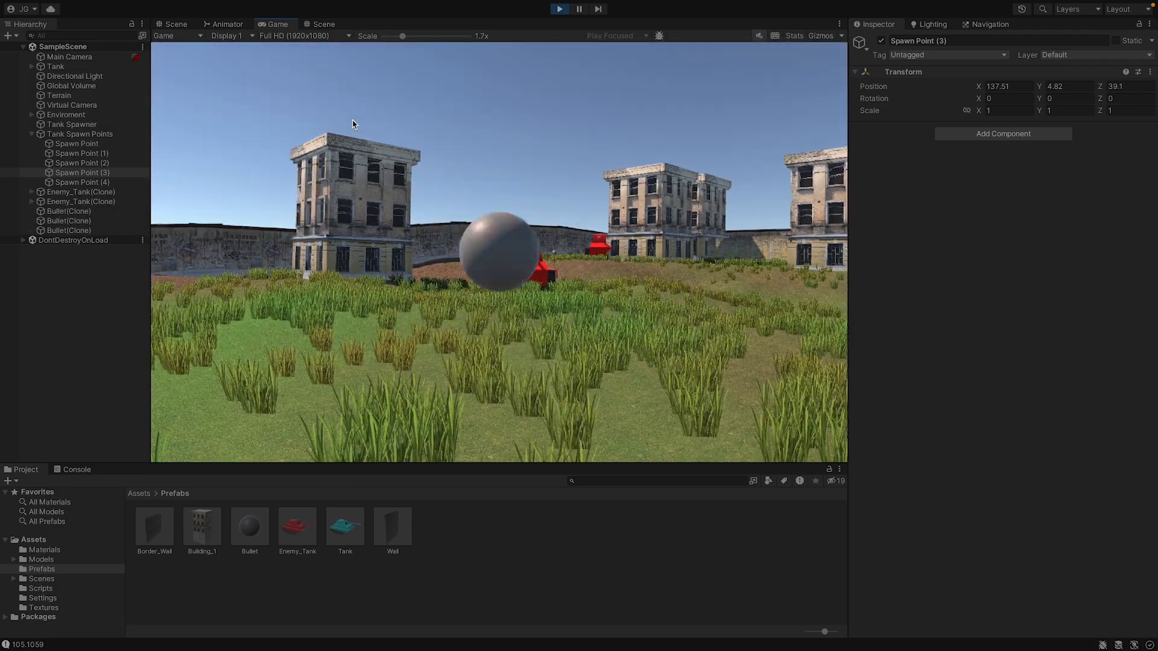
key("a")
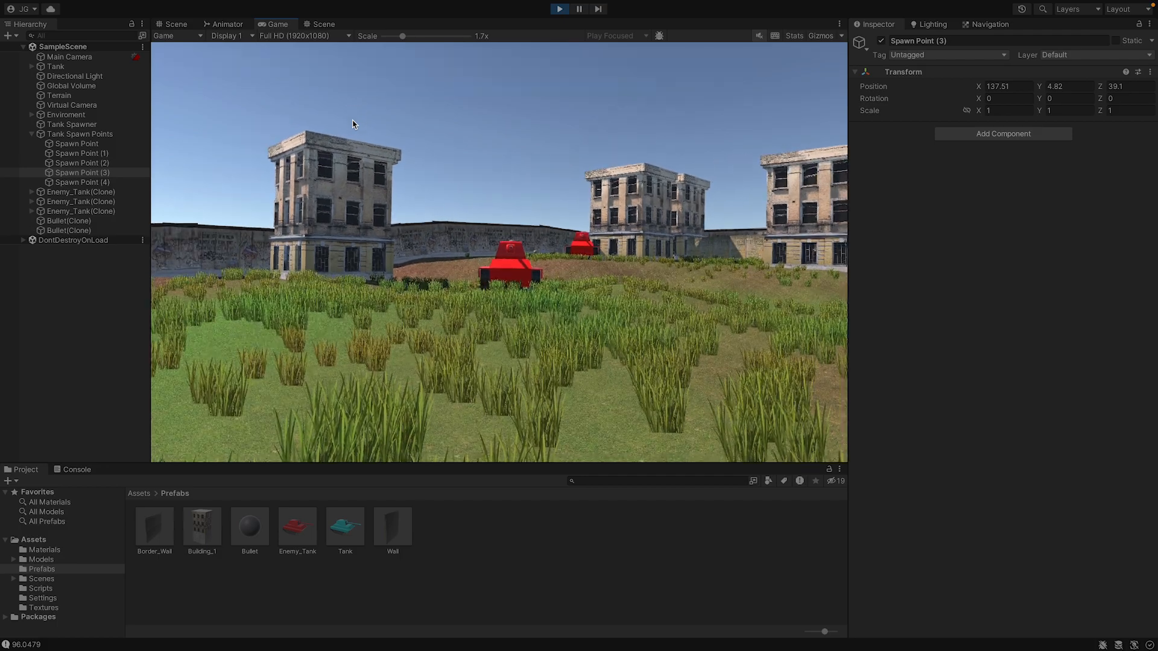
left_click(353, 124)
key("d")
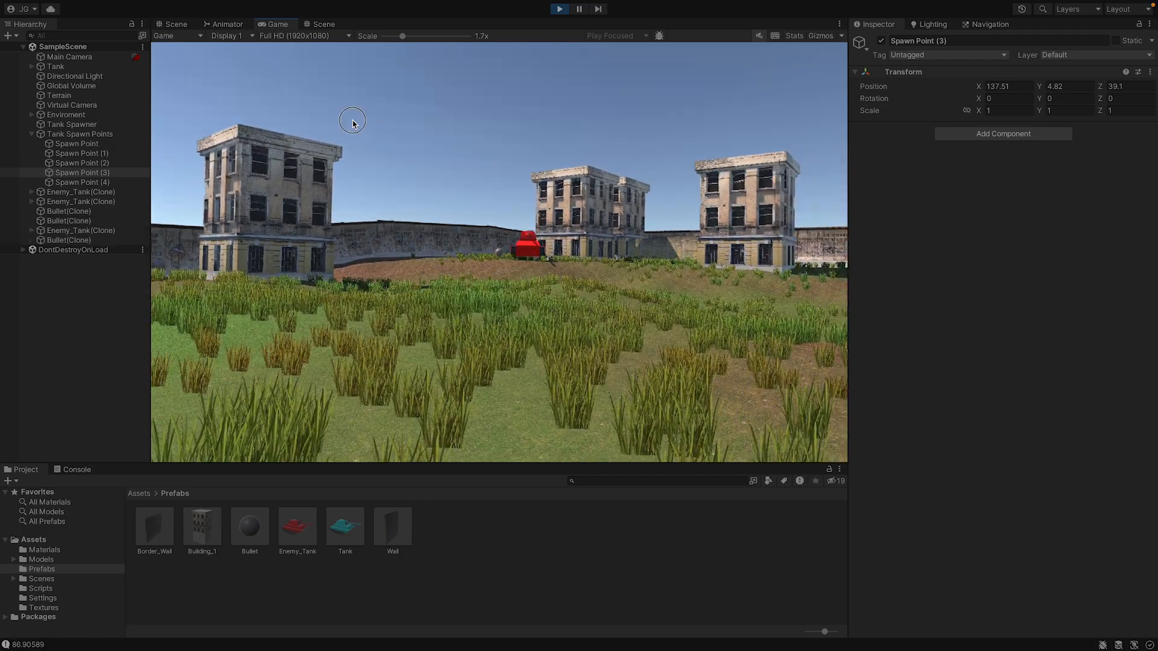
key("d")
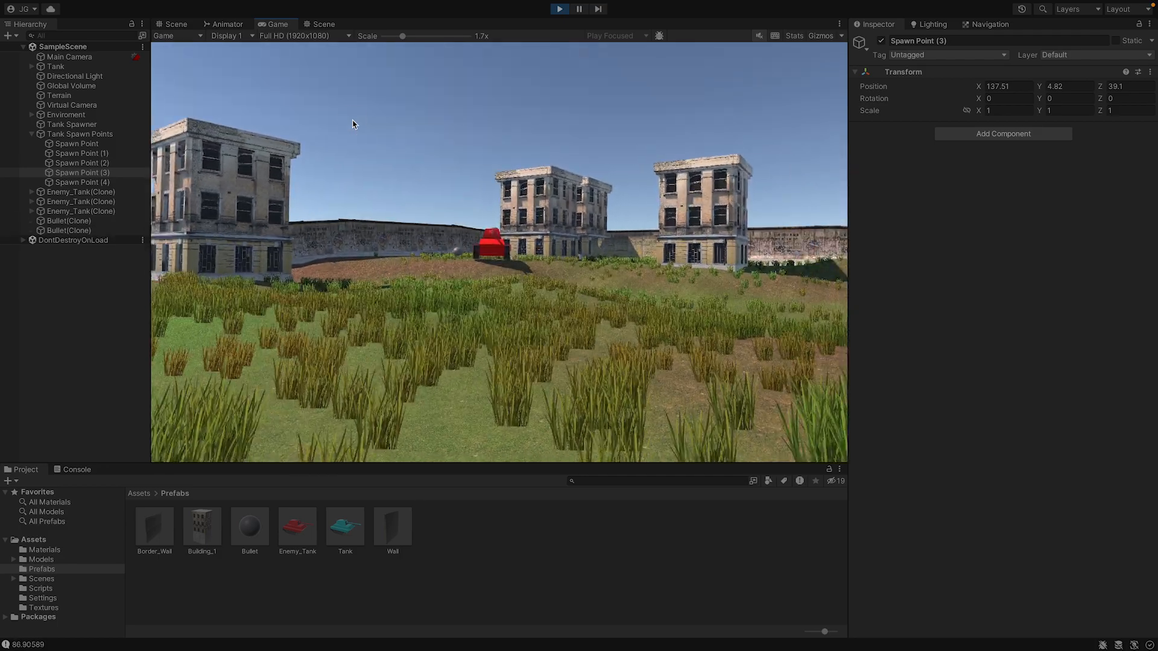
Drive the tank forward across the field, fire at the approaching enemy tanks, and stop play mode.
key("w")
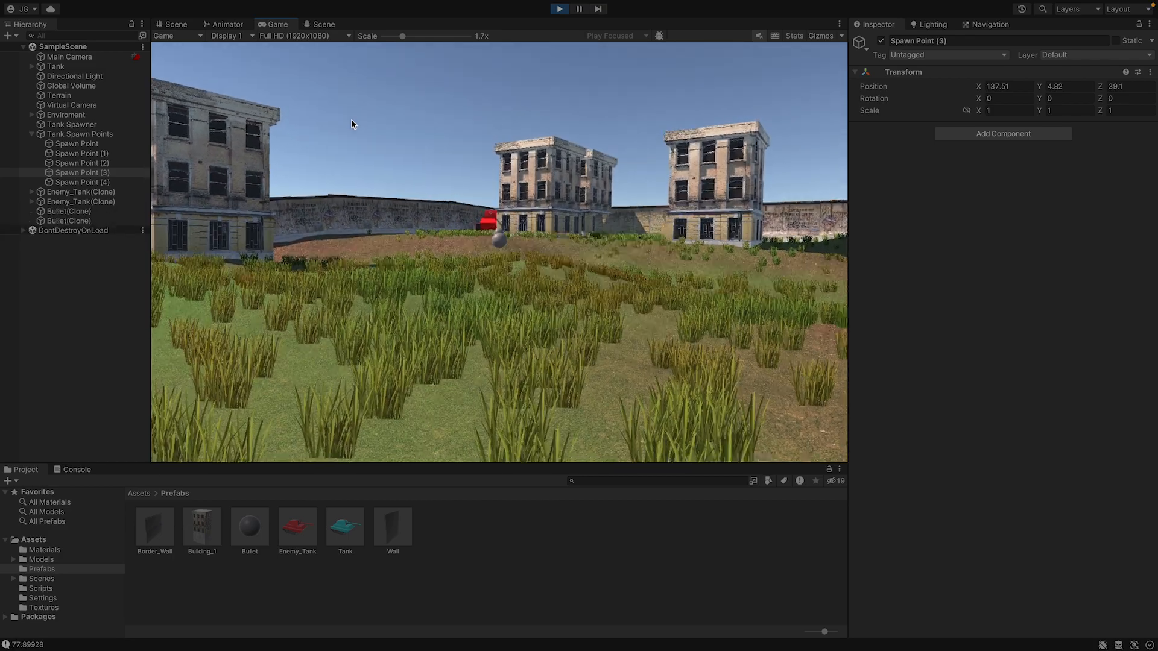
key("w")
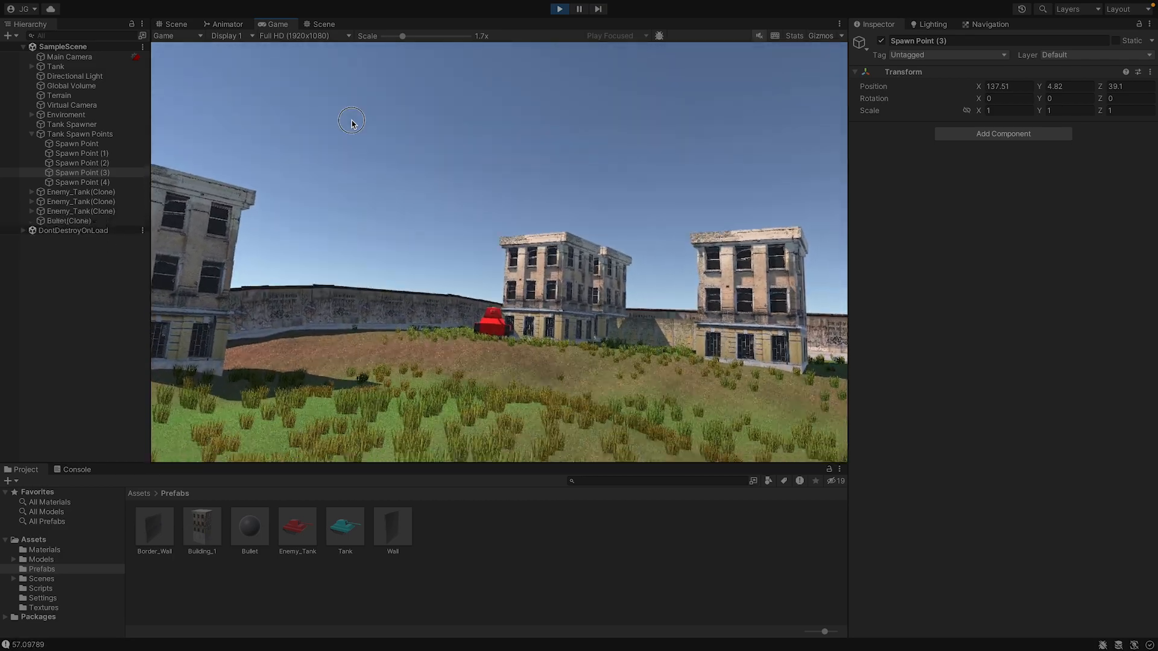
key("w")
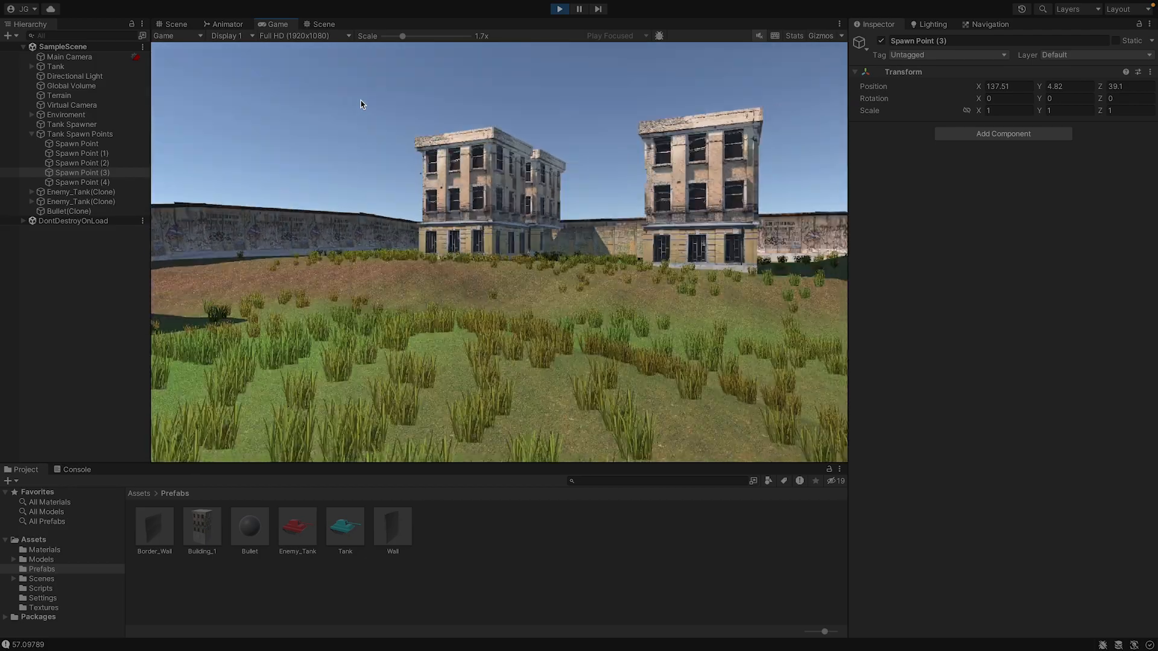
key("d")
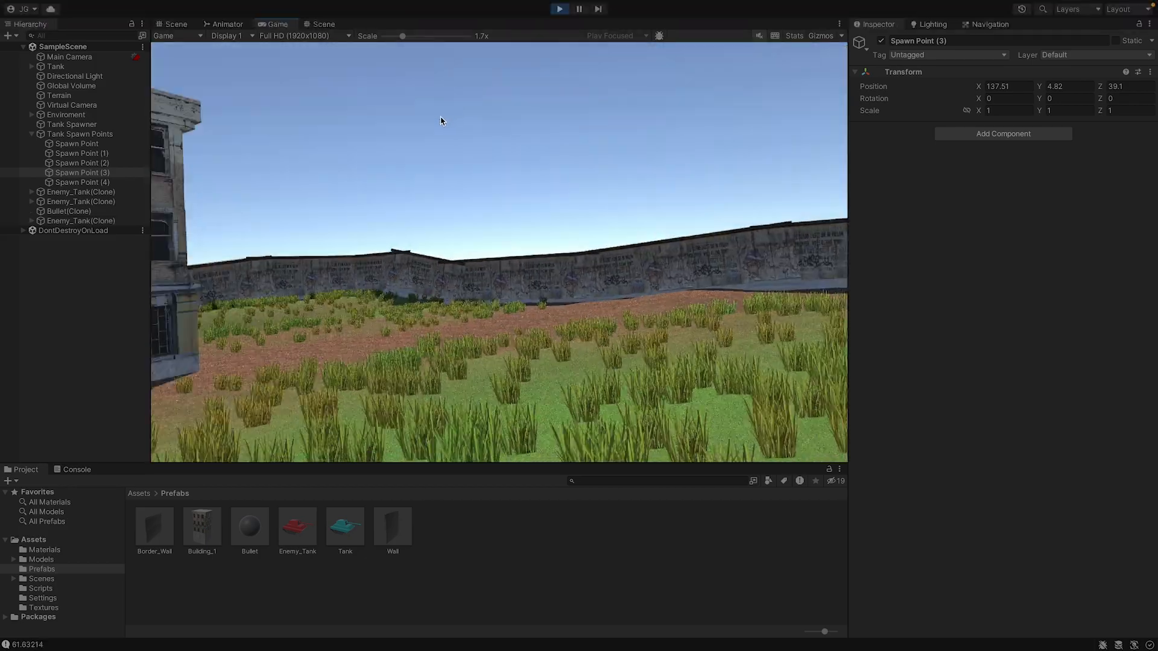
key("w")
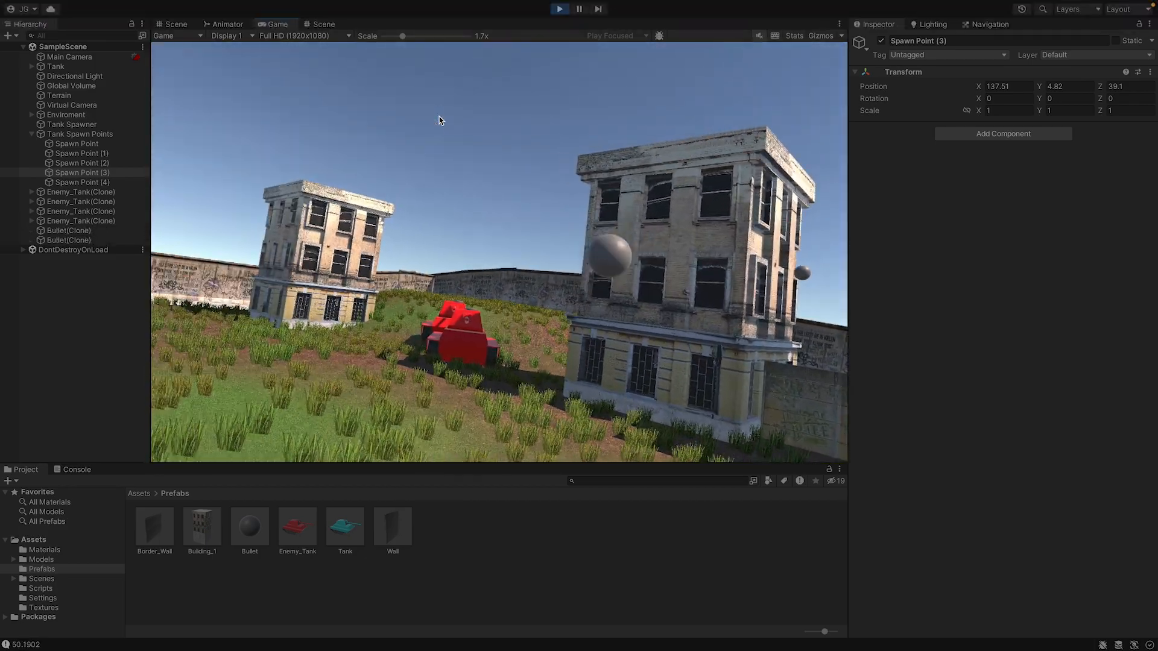
left_click(439, 120)
key("w")
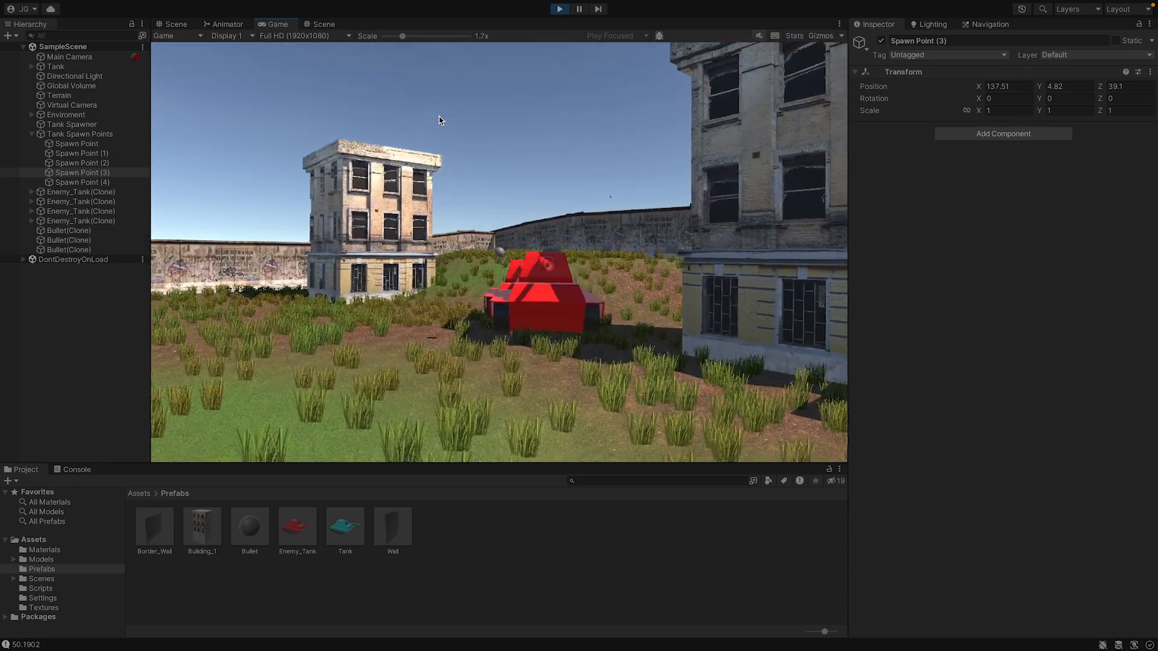
left_click(439, 116)
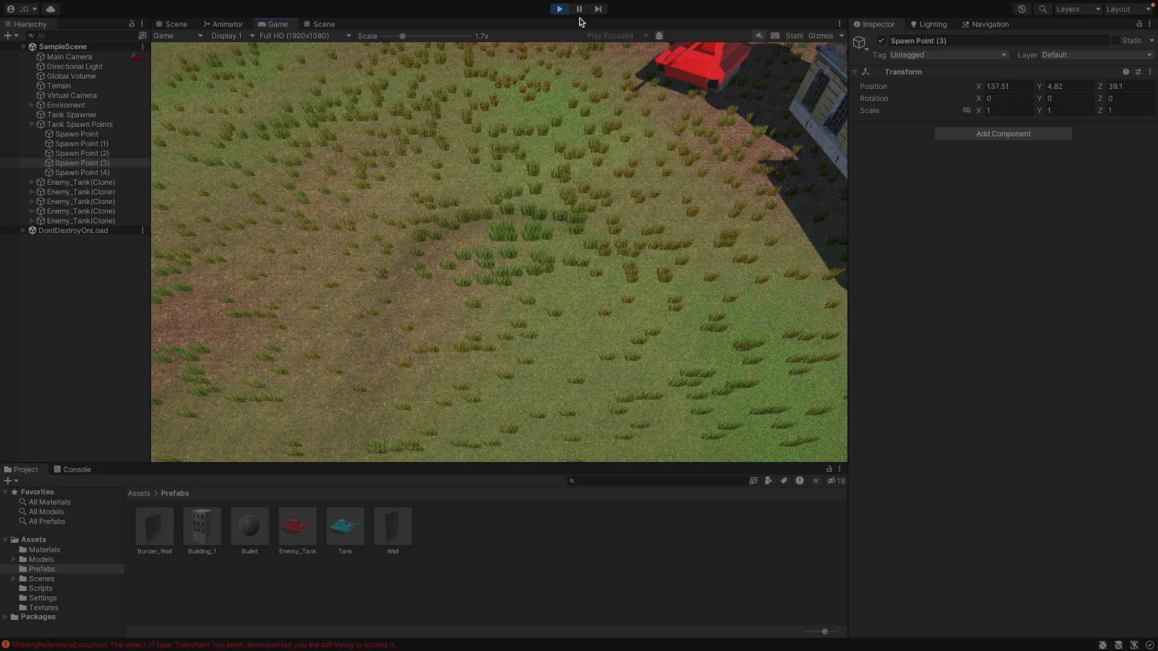
left_click(556, 9)
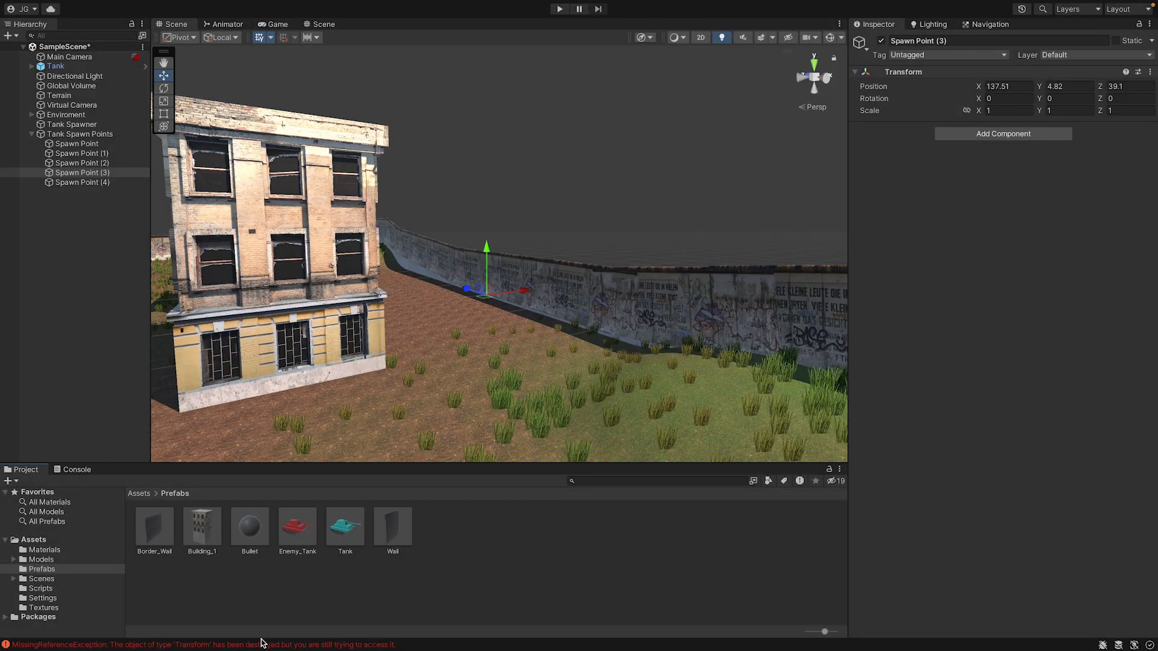
Open Enemy.cs from the MissingReferenceException error and replace target.position with targetPos in both Vector3.Distance calls of Fire(), saving the script.
double_click(263, 645)
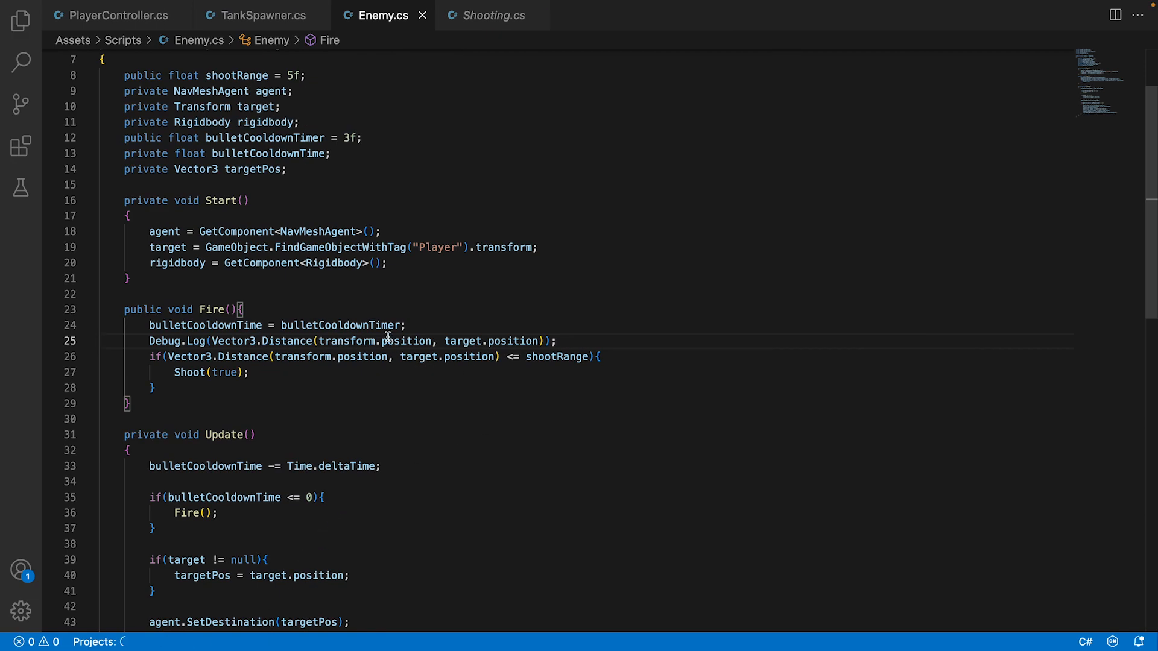
left_click(282, 169)
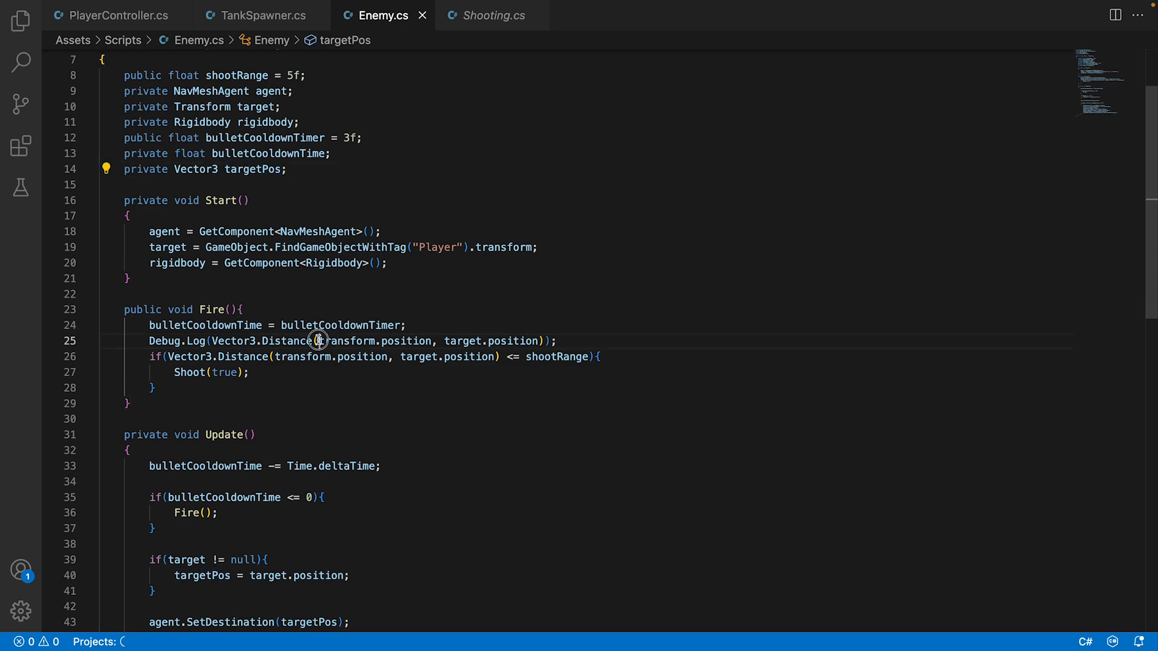
left_click_drag(319, 340, 540, 340)
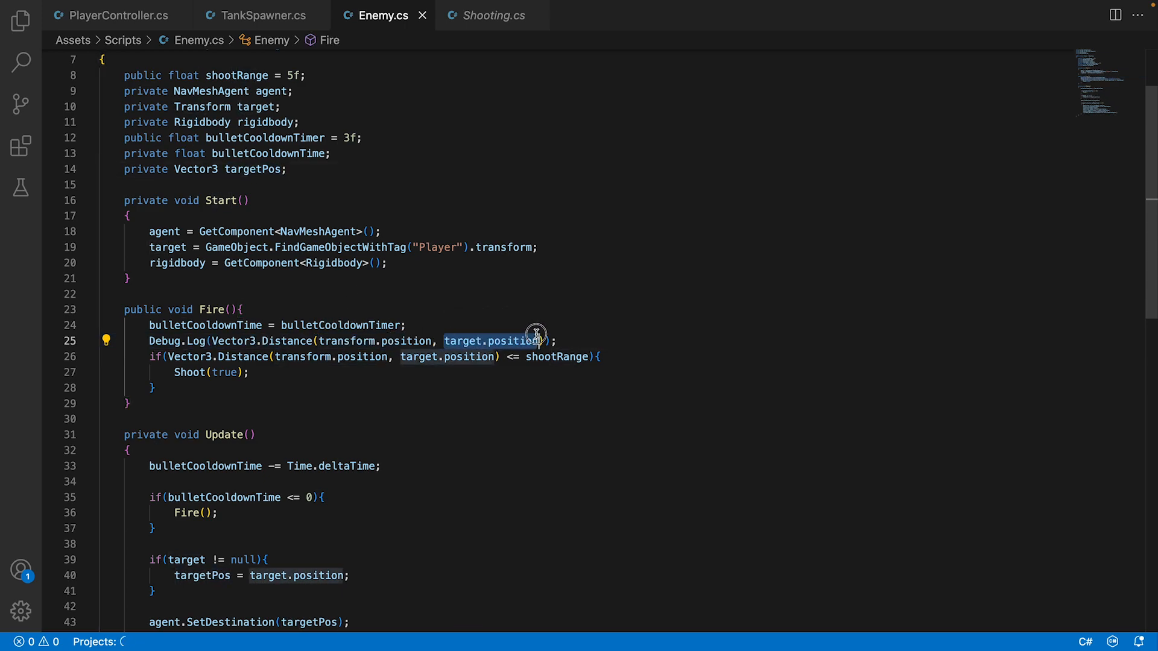
type("targetPos")
left_click_drag(401, 357, 494, 356)
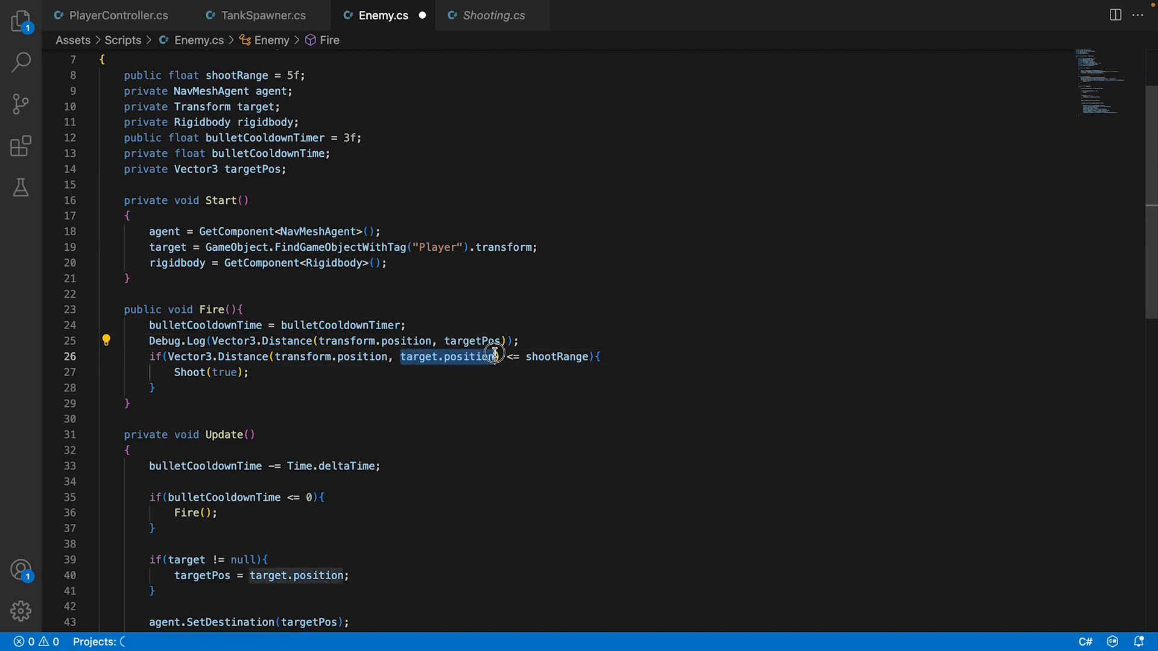
type("targetPos")
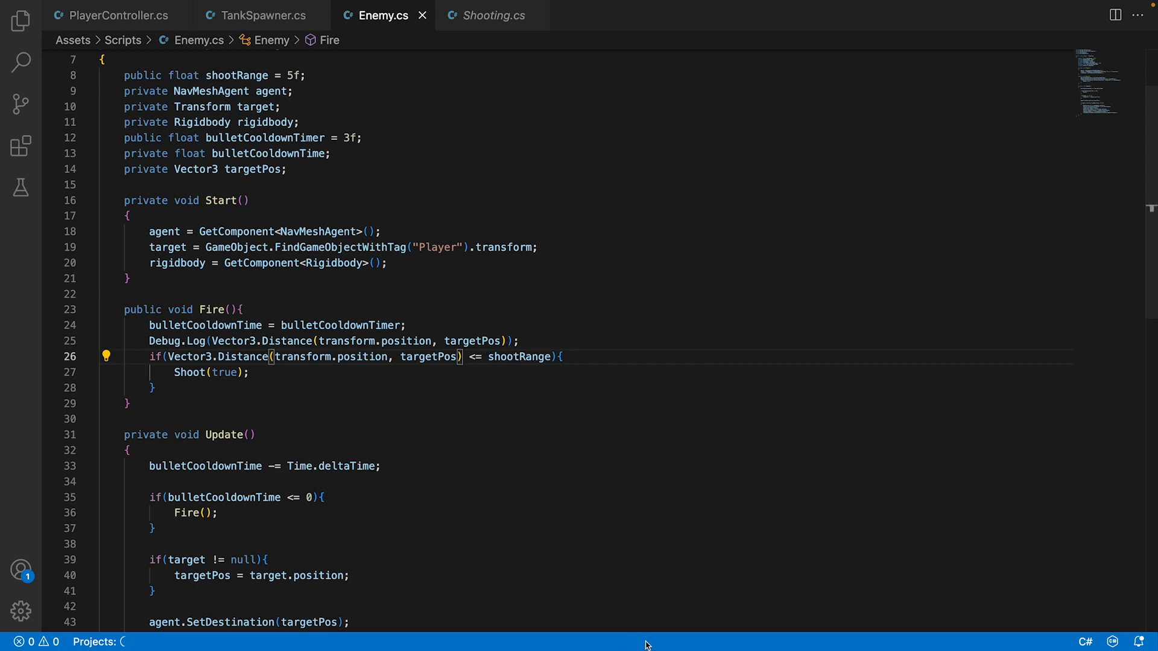
Switch to Unity, maximise the Game view, and play the scene while steering the tank across the field.
left_click(692, 621)
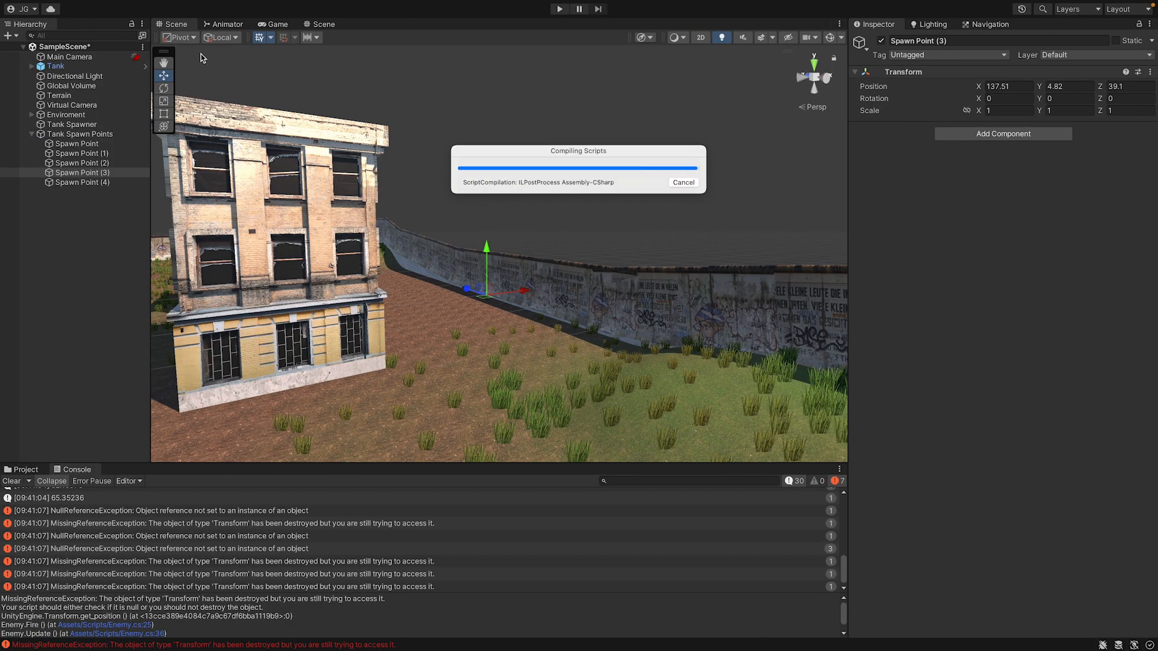
double_click(265, 26)
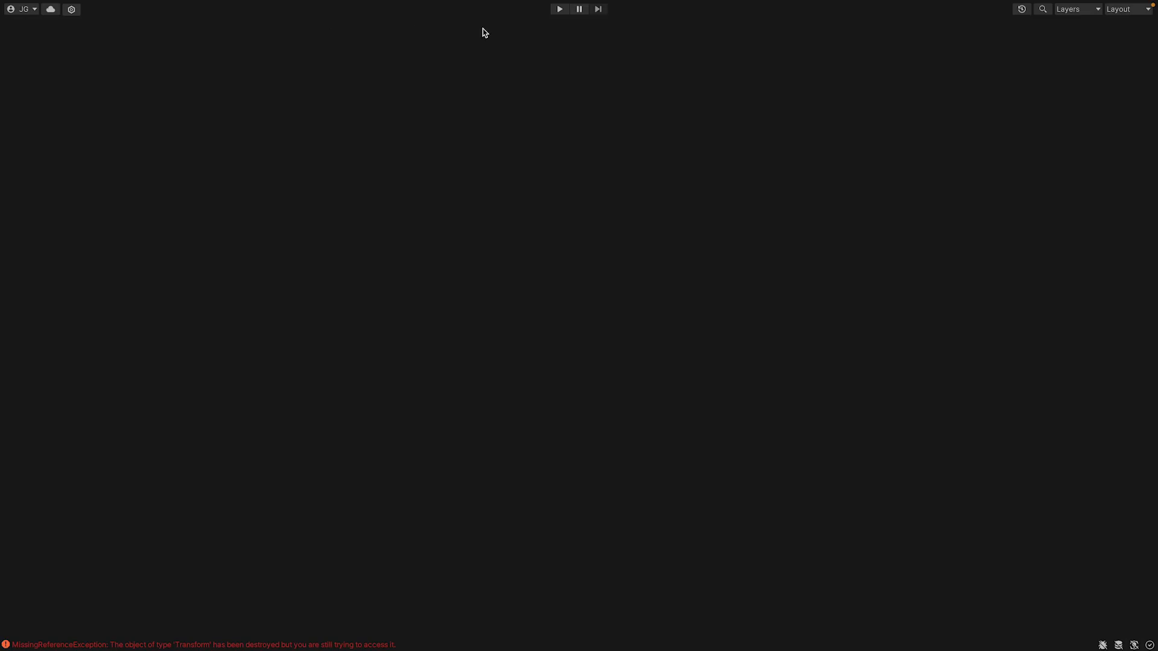
left_click(565, 12)
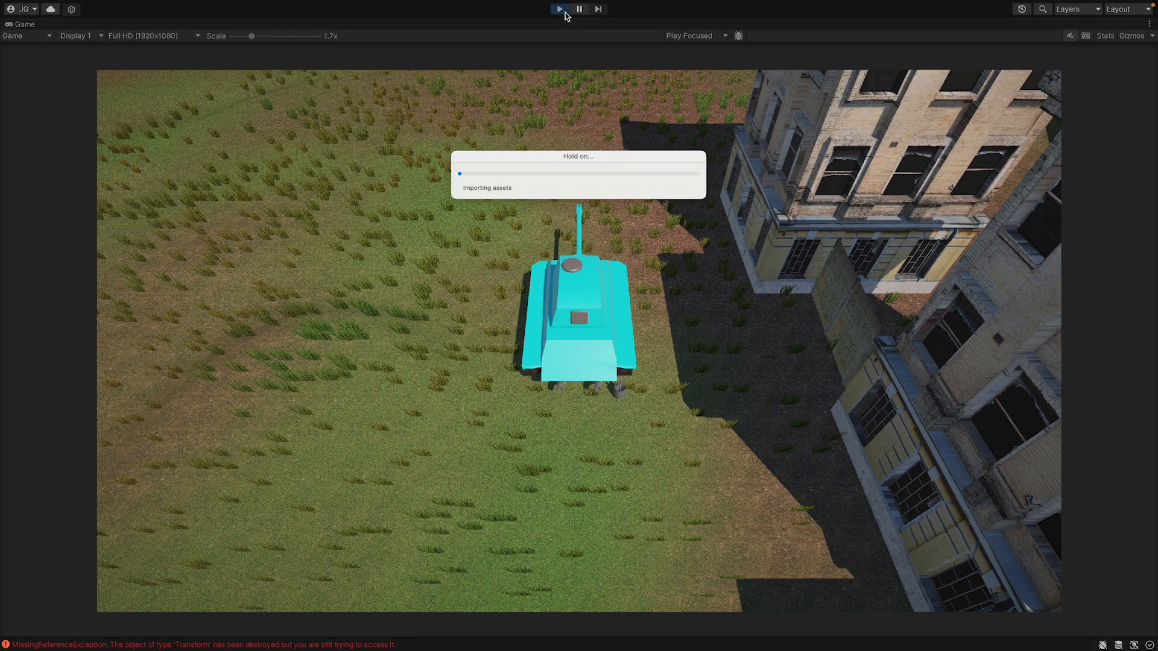
key("w")
key("a")
key("a")
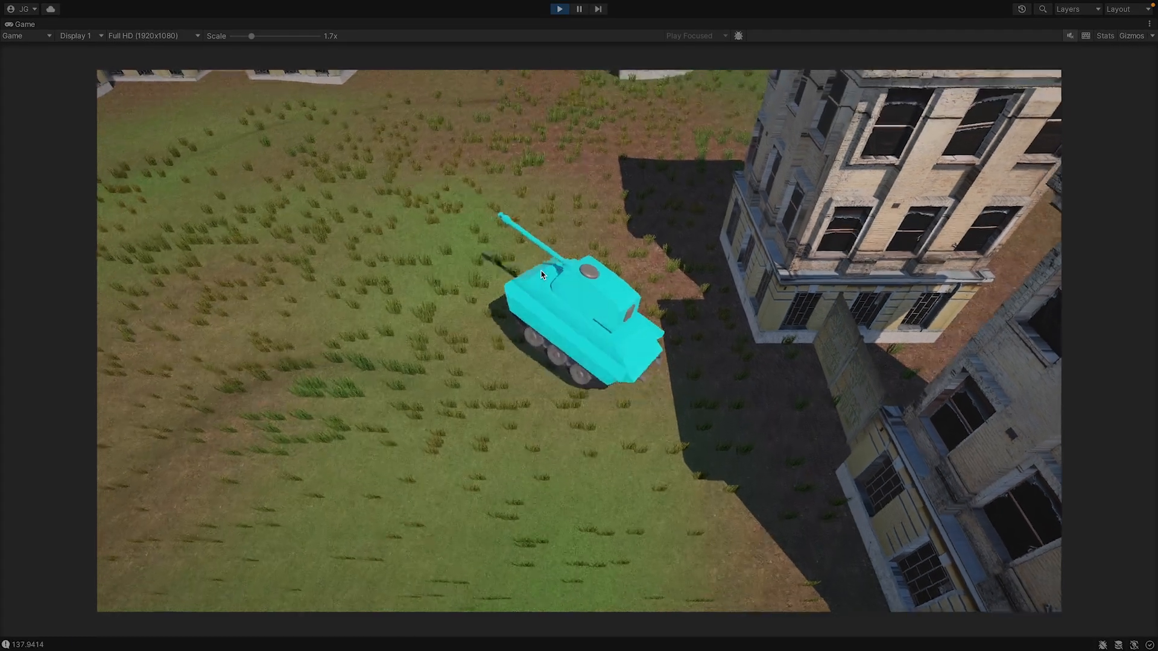
key("w")
Switch to the tank's ground-level camera and turn around the map, firing at the enemy tanks to test their spawning.
key("a")
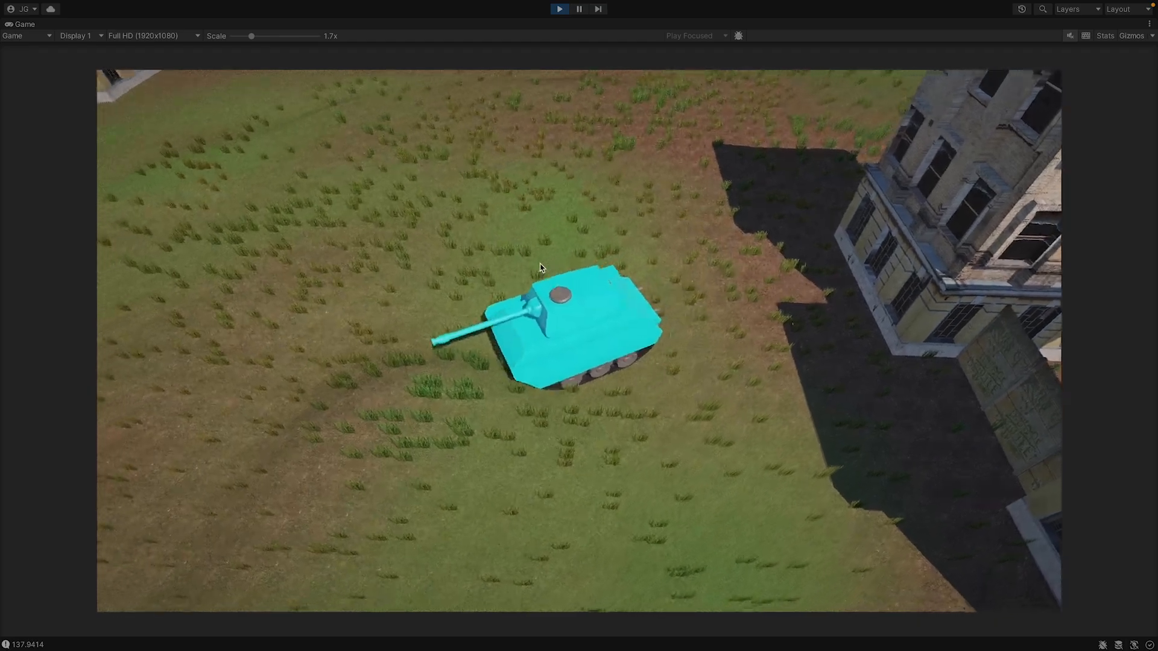
key("c")
key("a")
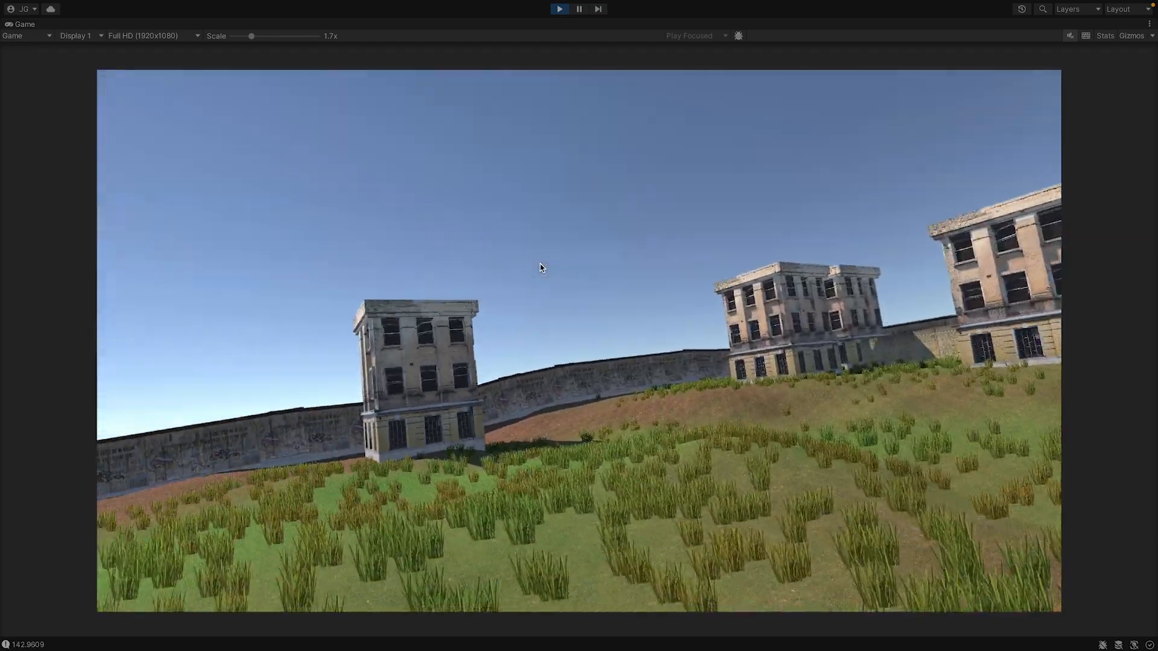
key("a")
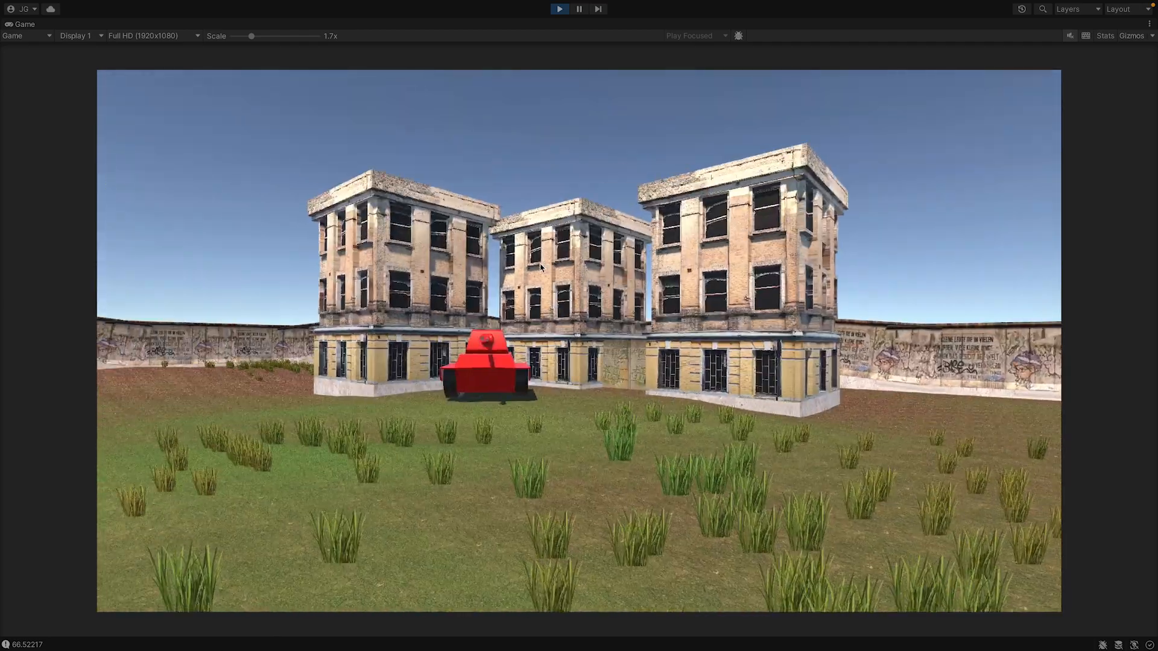
key("a")
left_click(533, 271)
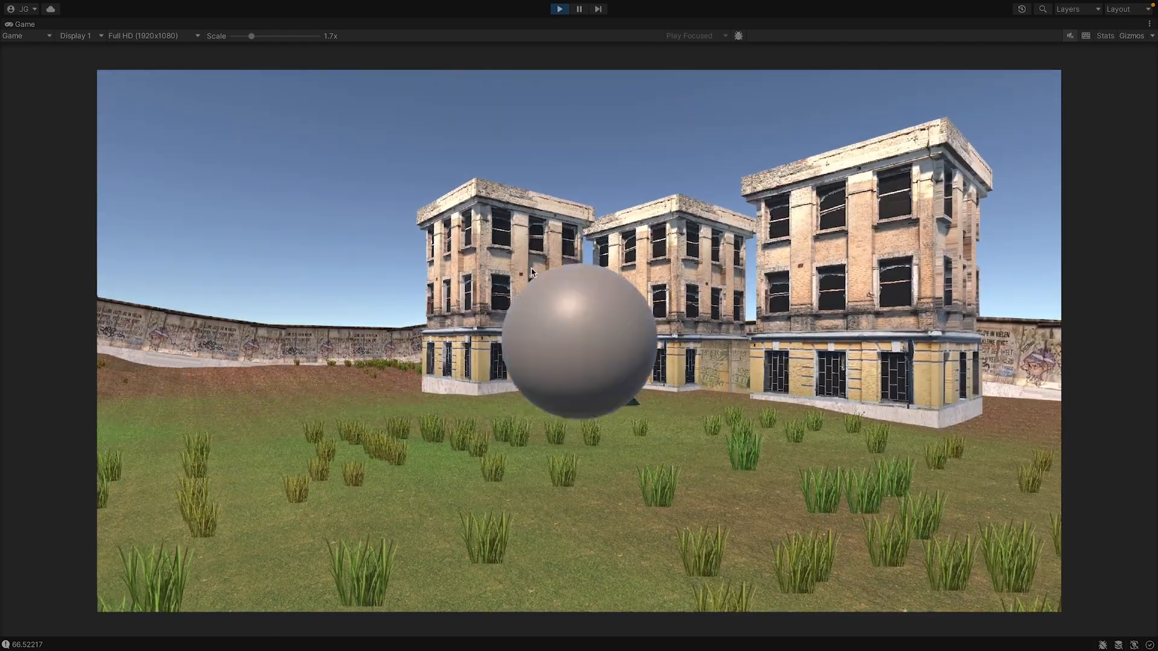
key("d")
key("a")
key("a")
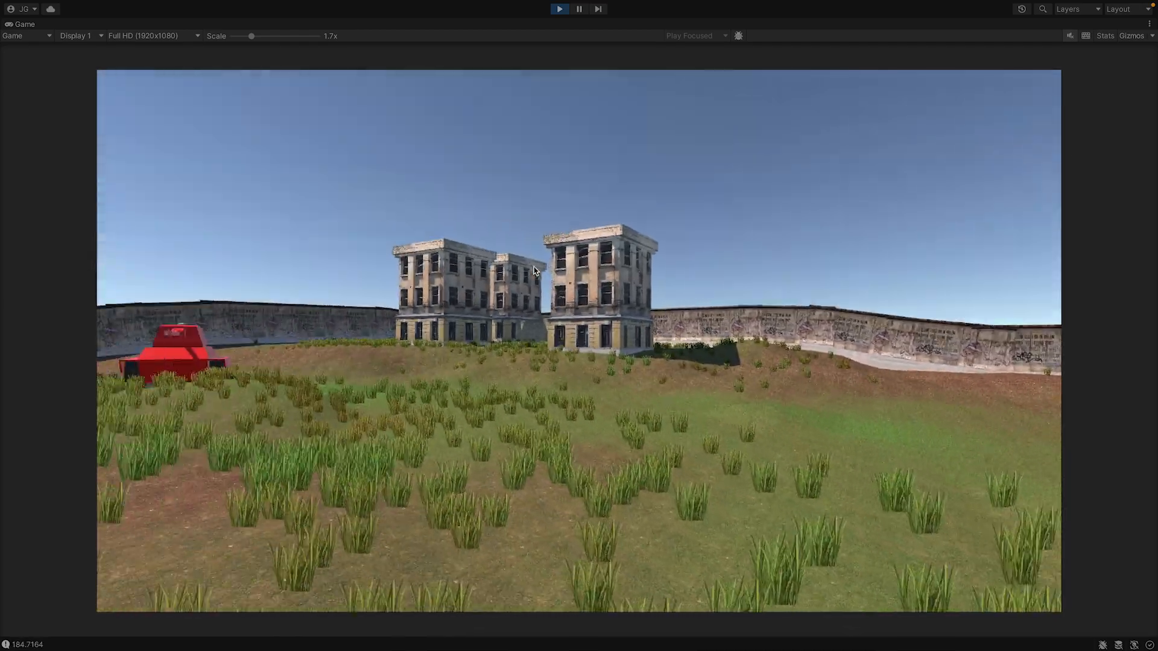
left_click(533, 270)
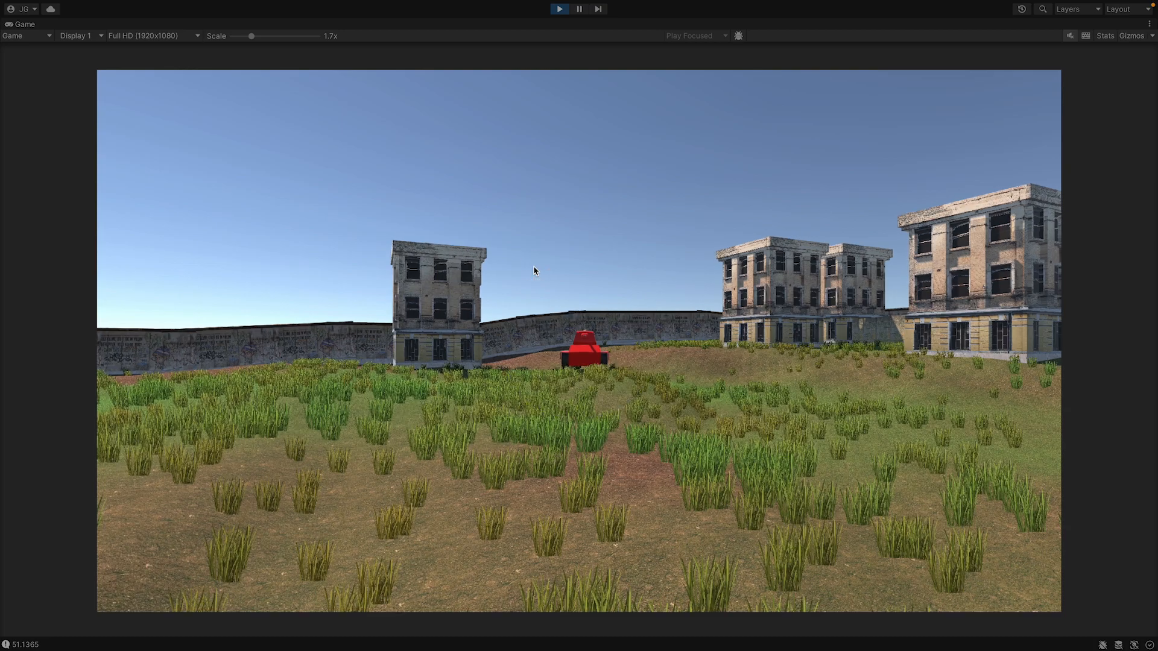
key("d")
key("a")
key("d")
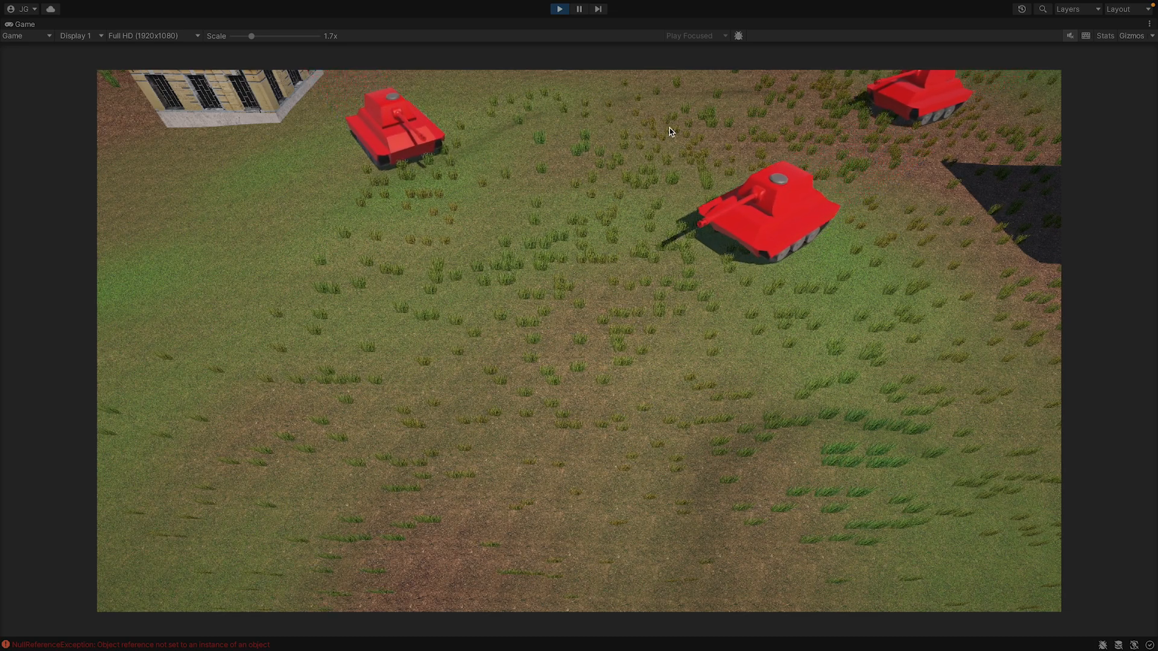
End the maximised playtest and open the script line behind the NullReferenceException logged in the Console.
left_click(559, 9)
double_click(25, 25)
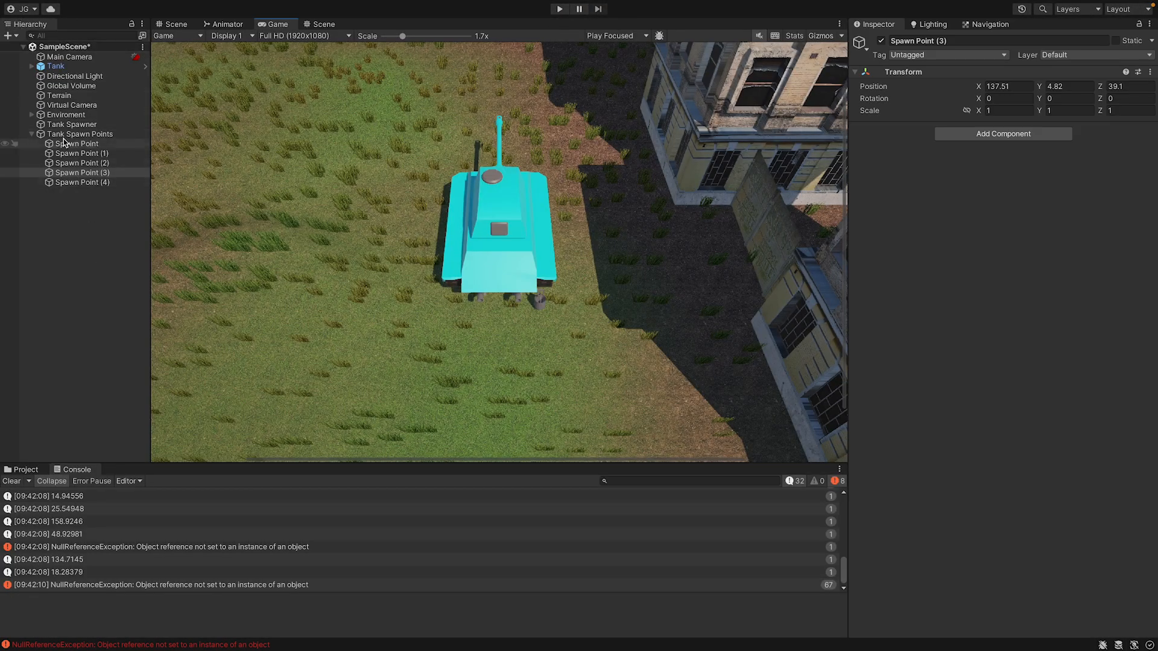
double_click(218, 547)
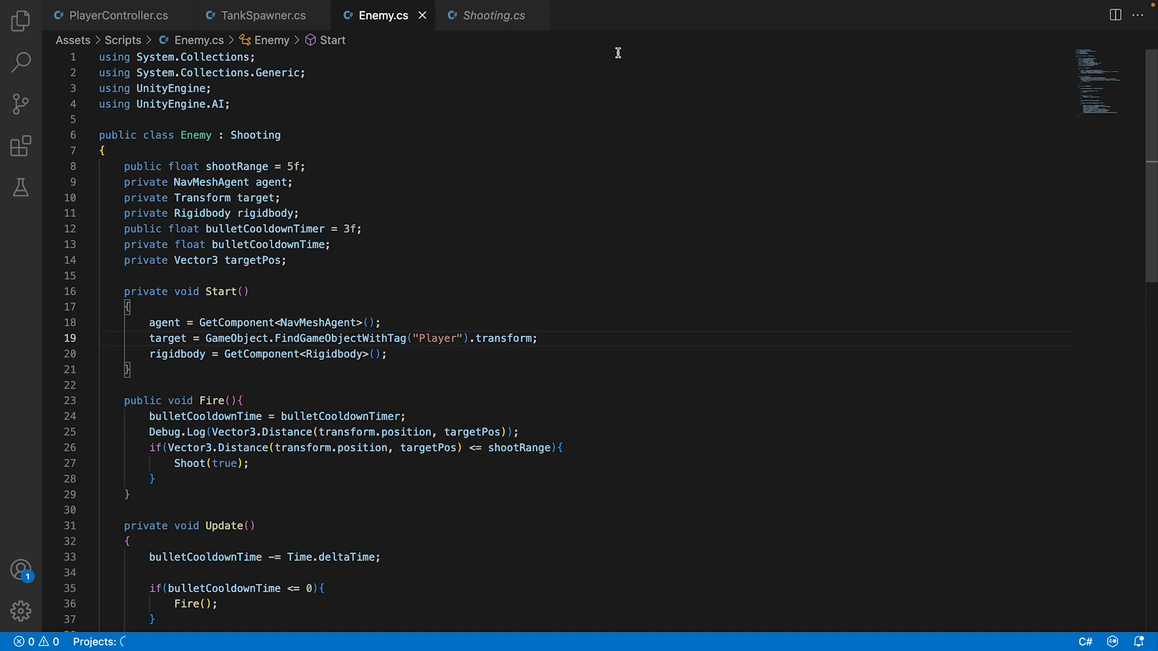
Open TankSpawner.cs and begin an if statement at the start of Update().
left_click(264, 15)
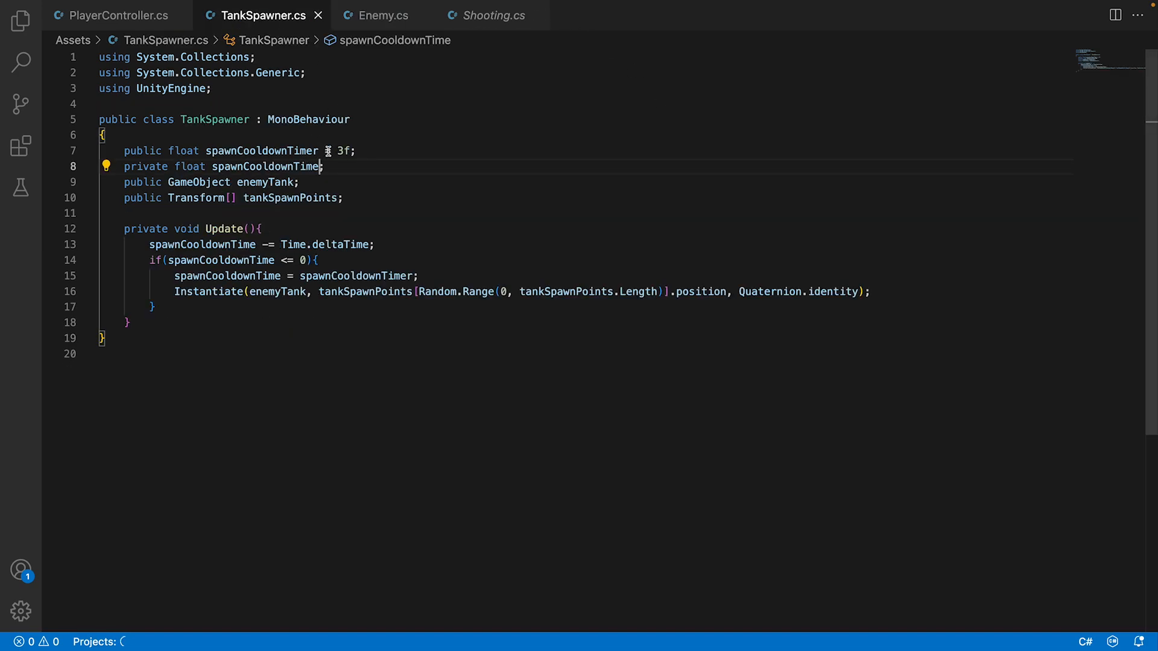
left_click(286, 229)
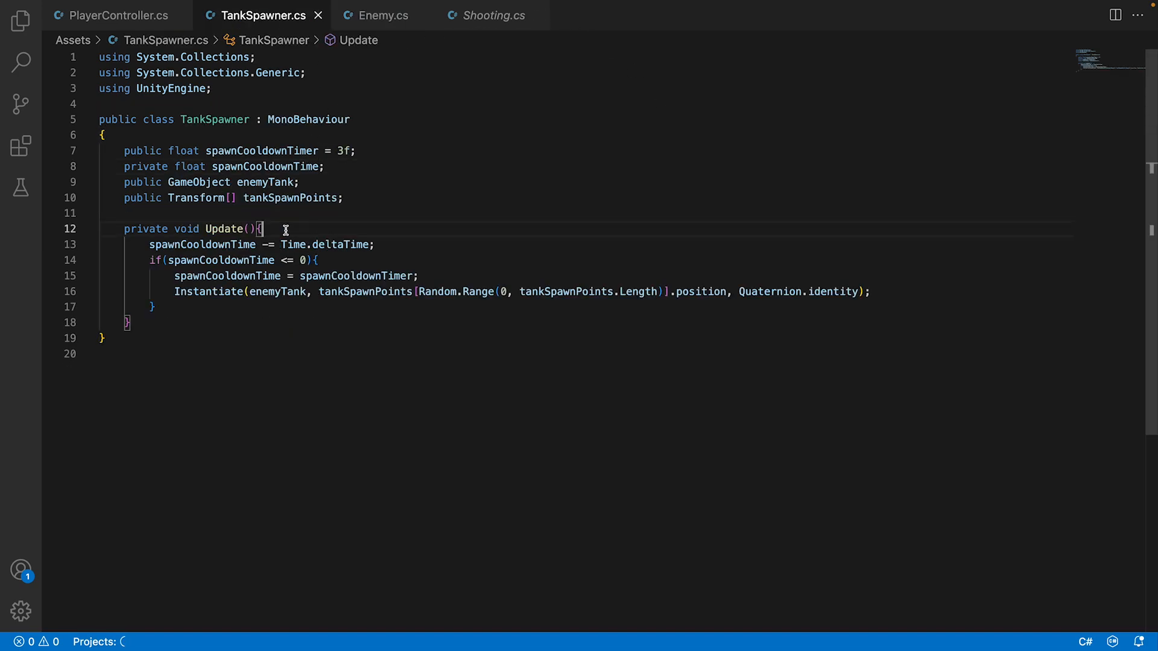
key("Return")
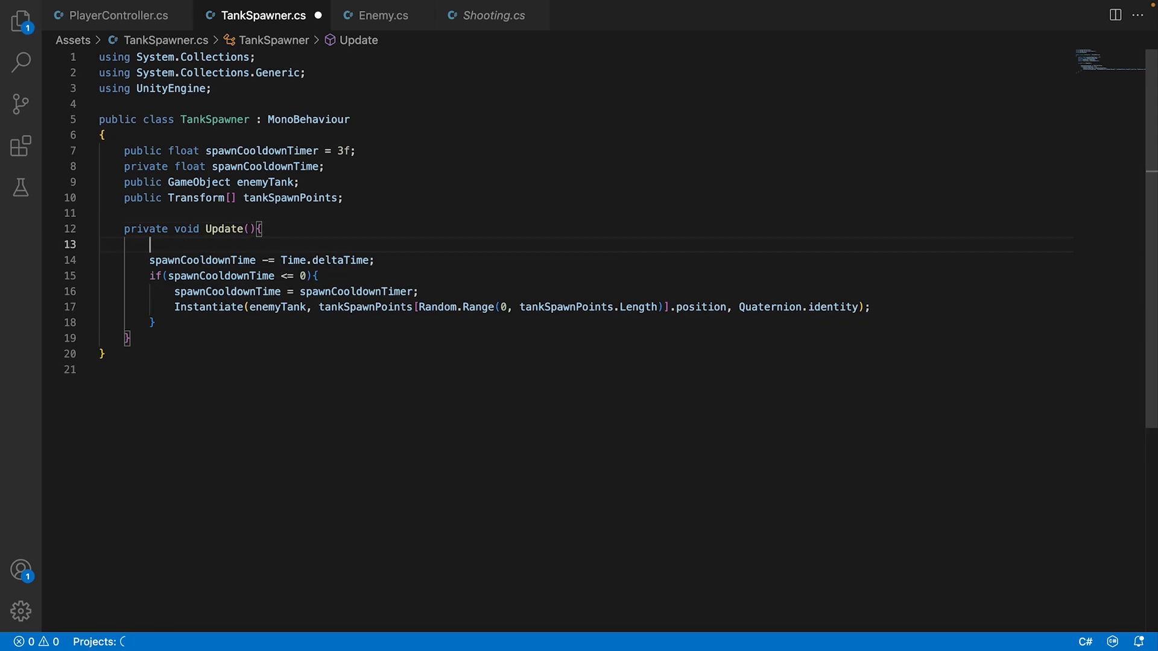
type("if(")
Declare a public Transform variable named player below tankSpawnPoints.
left_click(371, 205)
key("Return")
type("public")
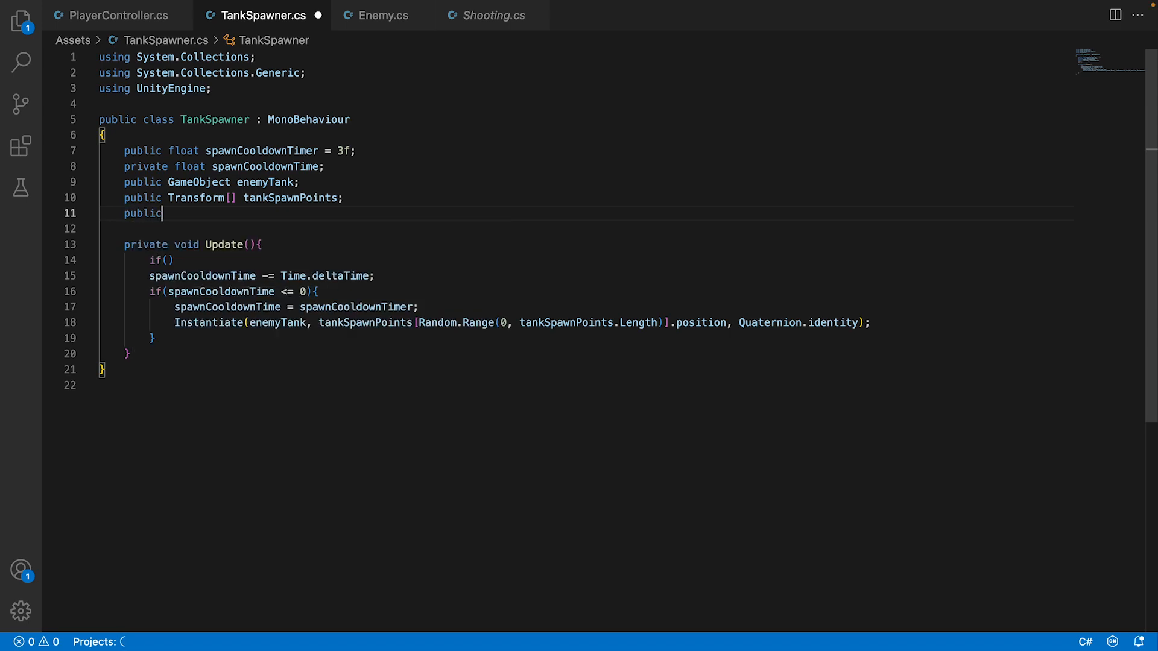
type(" Trans")
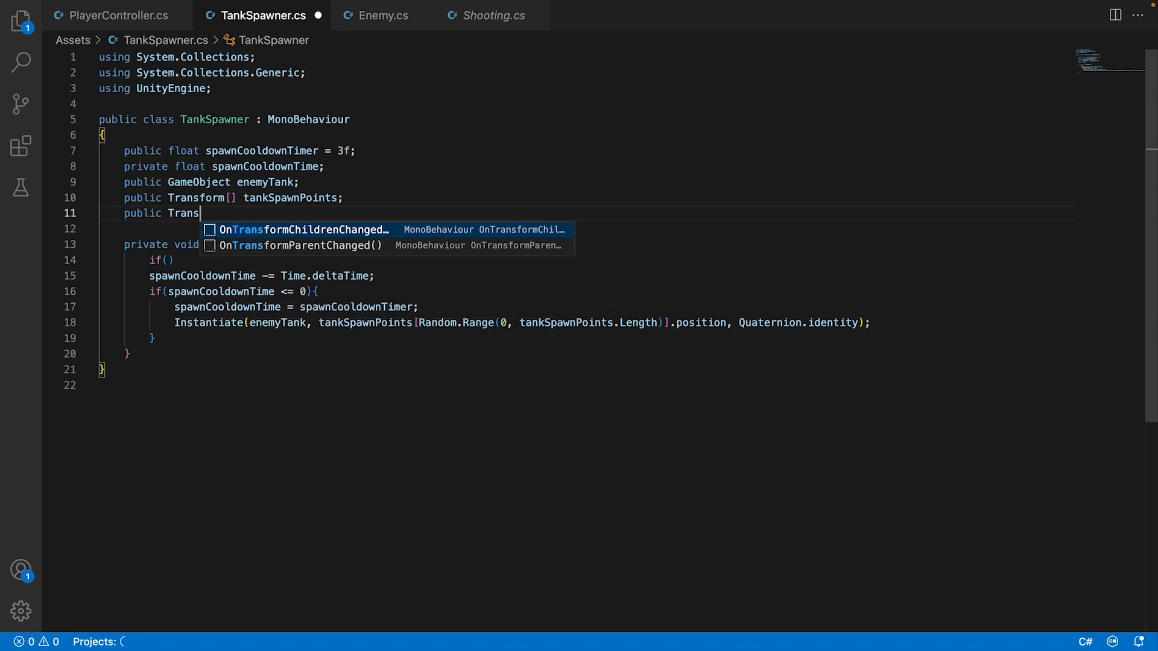
type("form playerl")
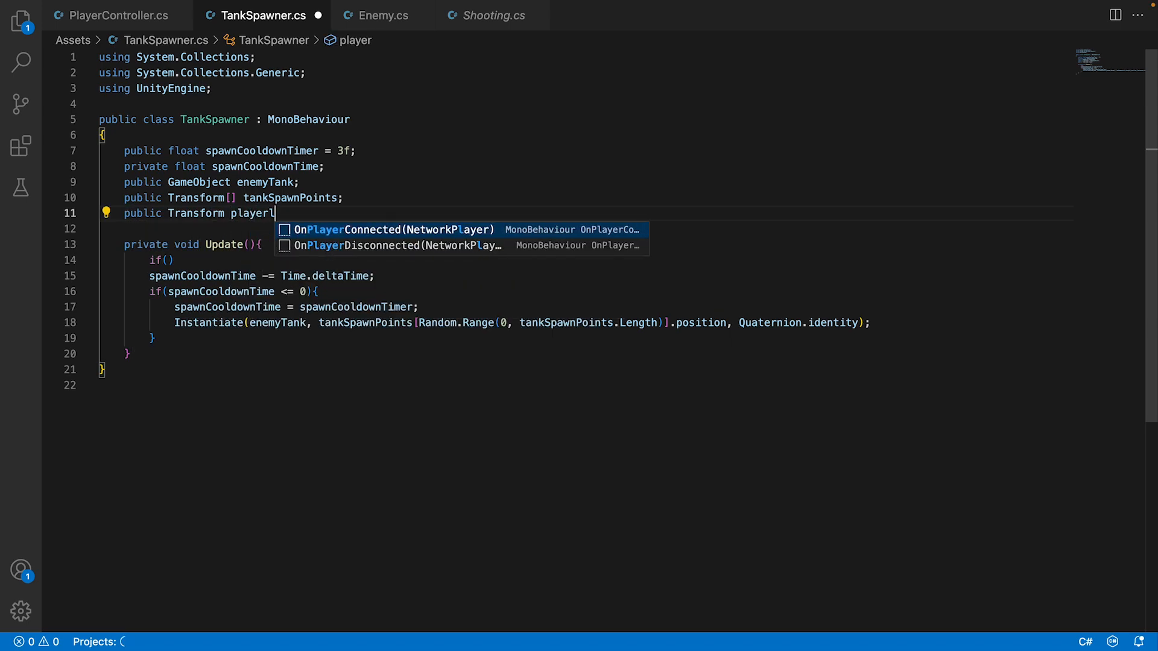
key("BackSpace")
type(";")
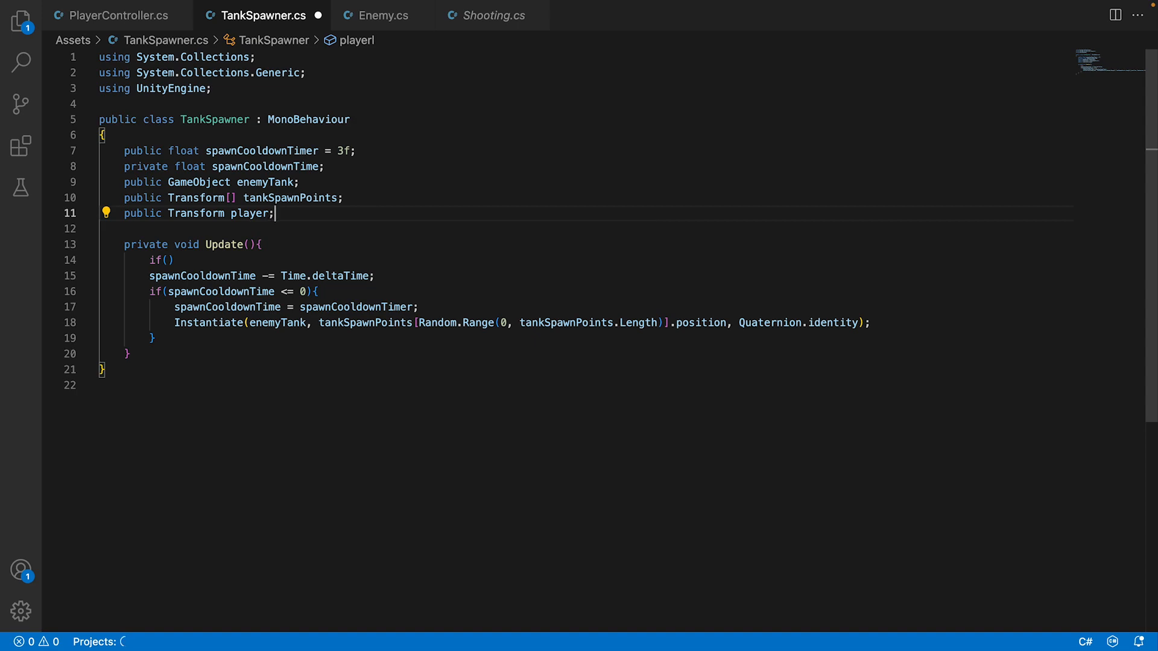
Complete the if condition as player != null and enclose the indented spawn cooldown code of Update() in its block.
double_click(263, 216)
key("ctrl+c")
left_click(171, 259)
key("ctrl+v")
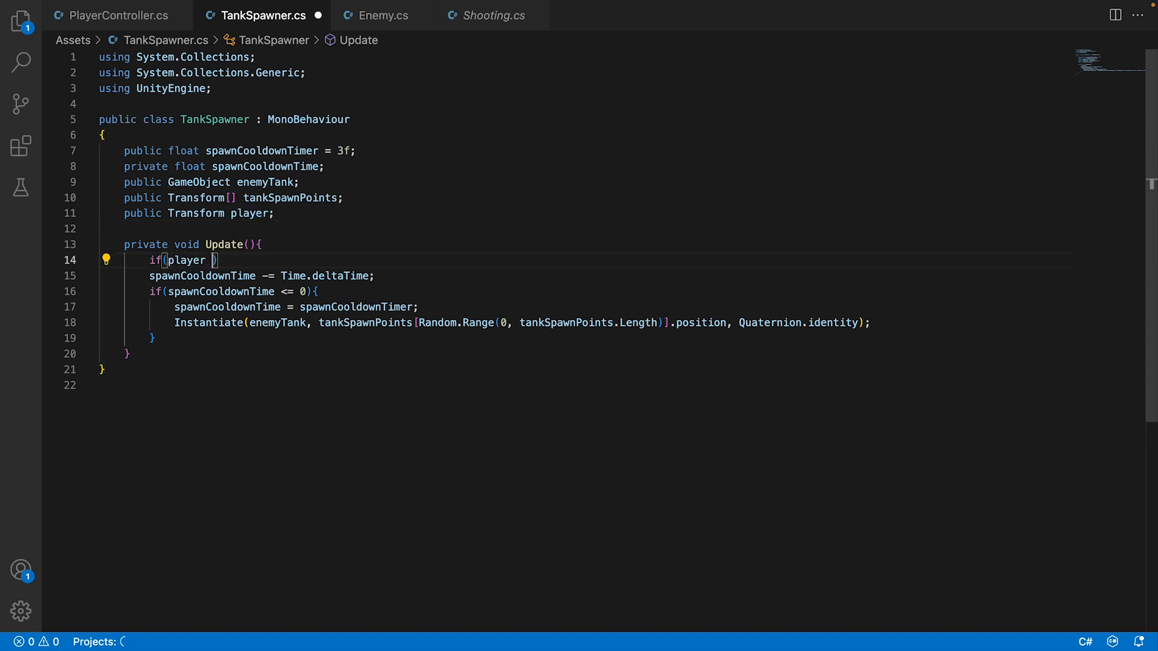
type("!= null)")
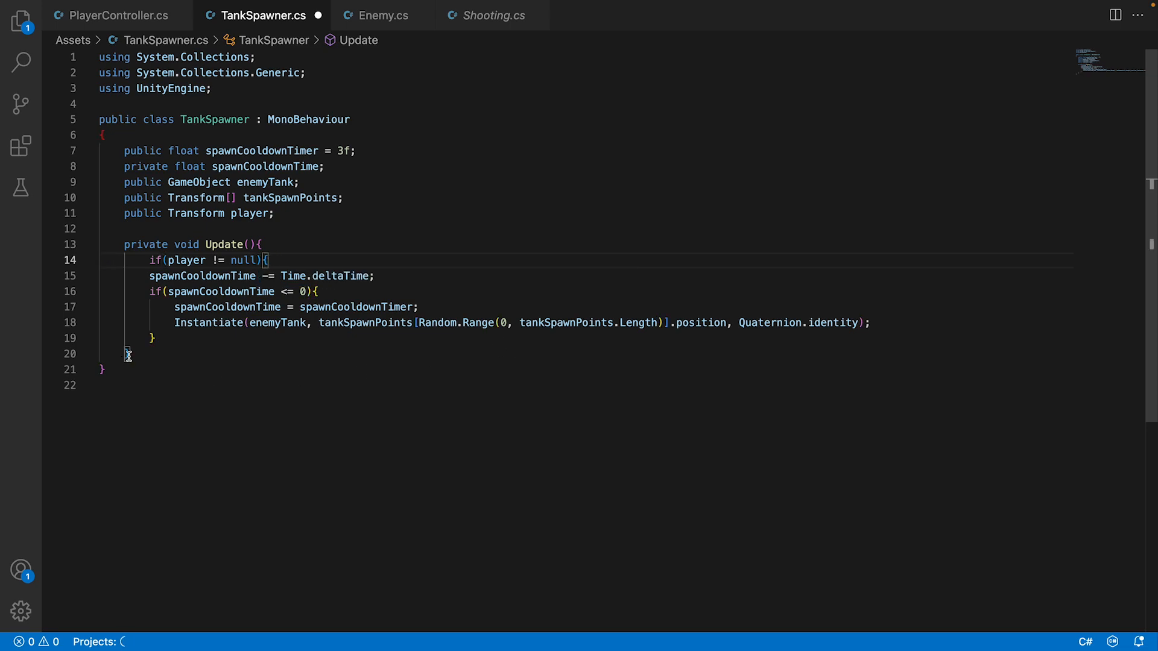
left_click(170, 338)
key("Return")
type("}")
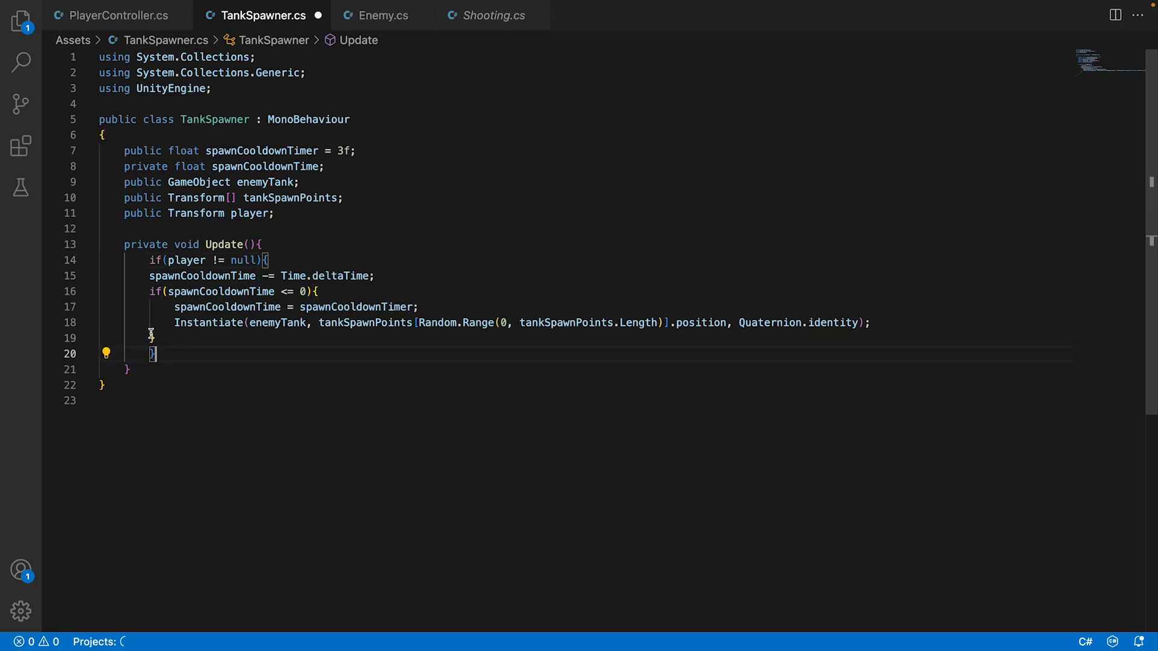
left_click_drag(151, 335, 156, 273)
key("Tab")
left_click(158, 354)
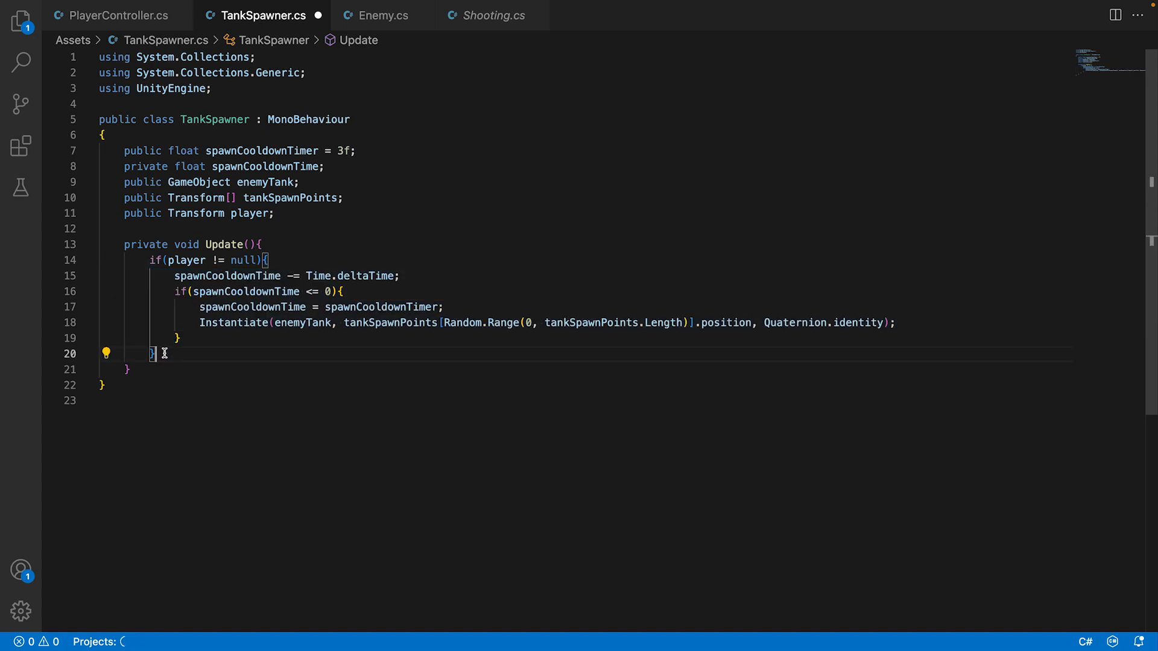
Add an else block containing Destroy(gameObject); after the player check in Update() and save the script.
key("Return")
type("else")
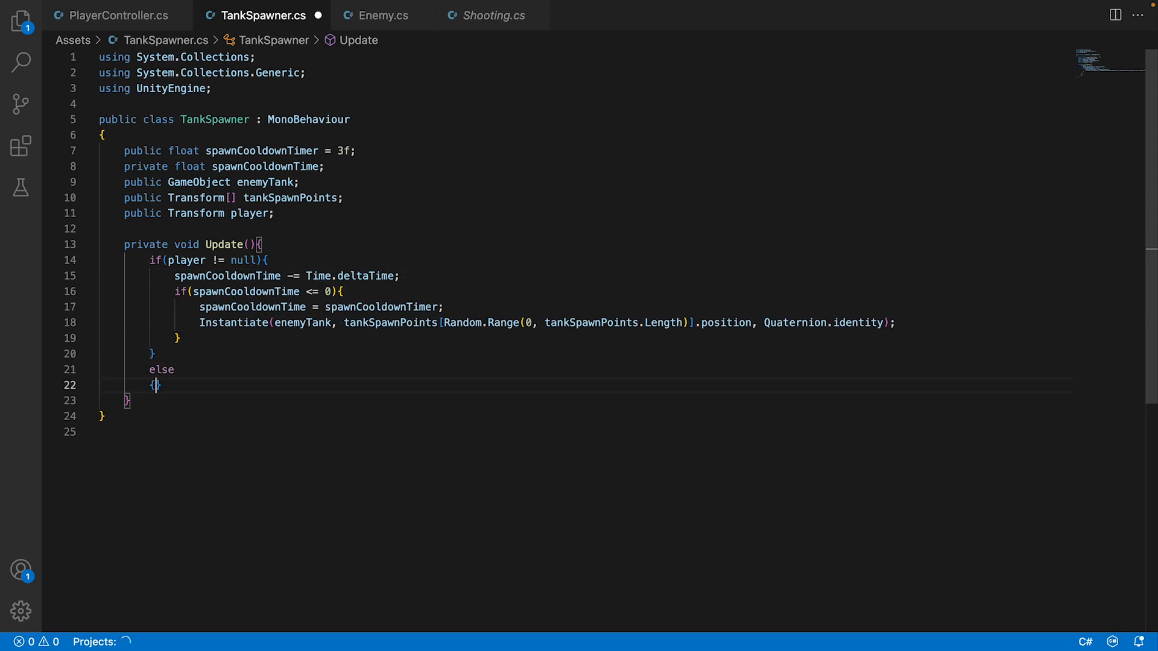
key("Return")
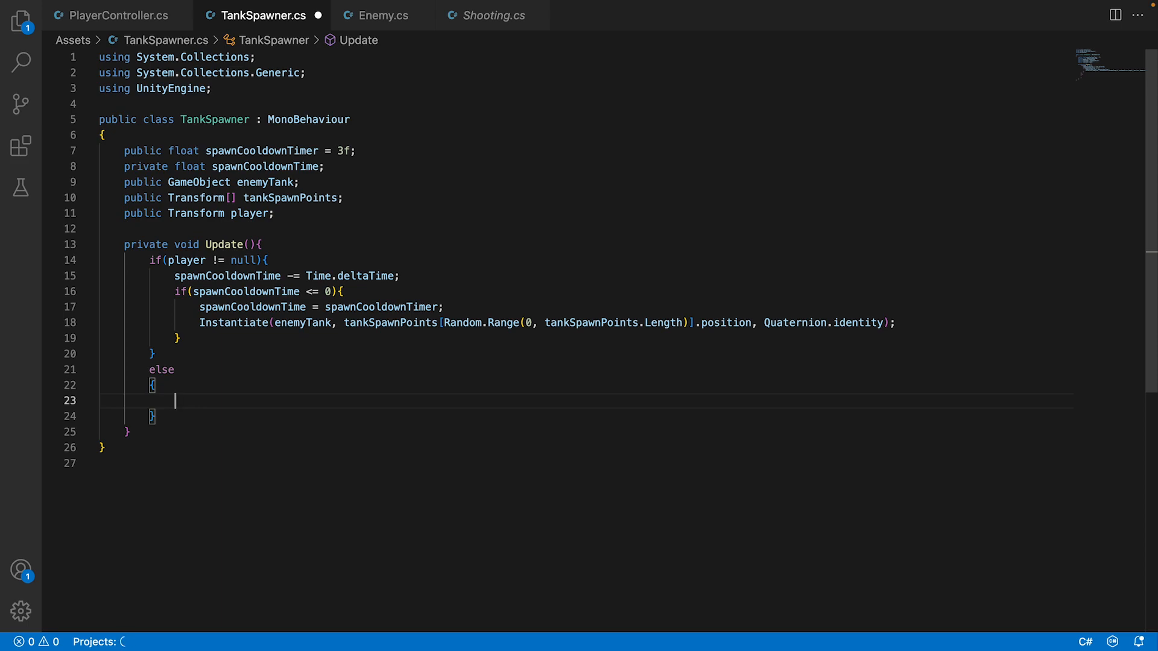
type("Destroy(")
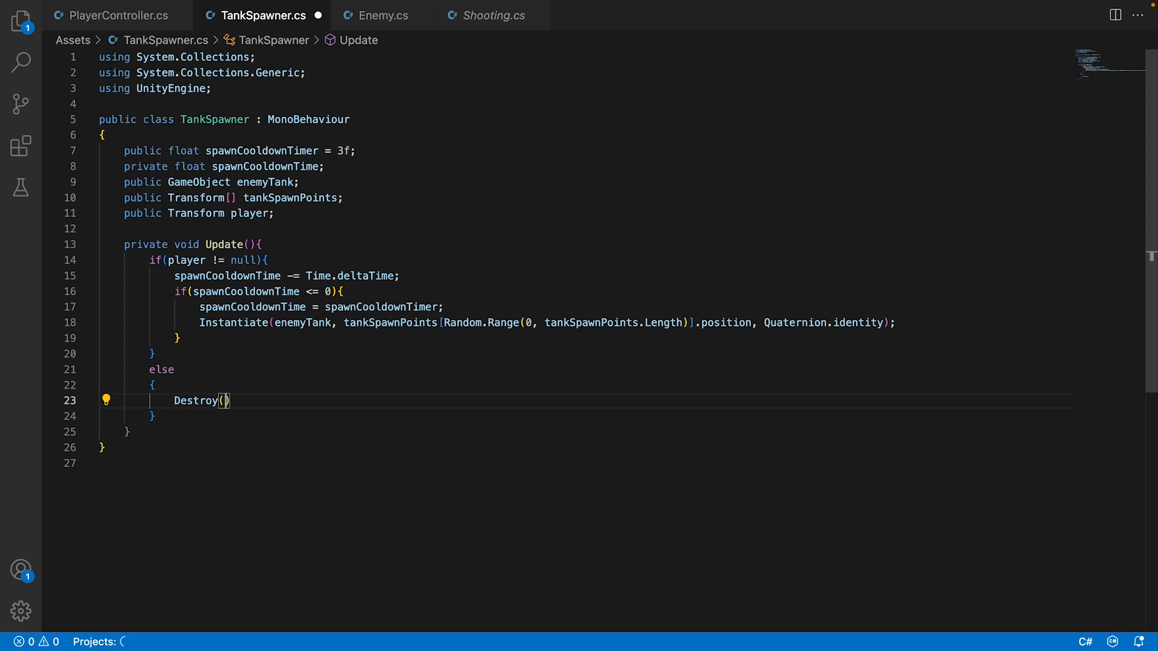
type("gqa")
key("BackSpace")
key("BackSpace")
type("gameObke")
type("ject")
type(");")
Switch to Unity and clear the logged messages from the Console.
mouse_move(424, 645)
left_click(655, 610)
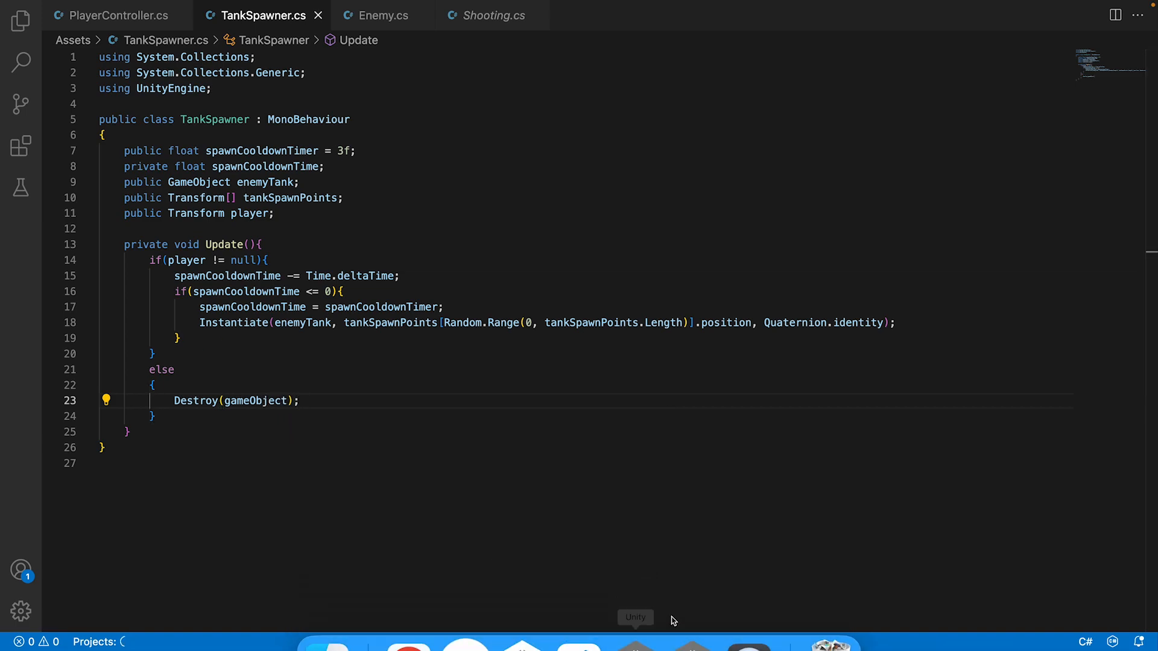
left_click(692, 610)
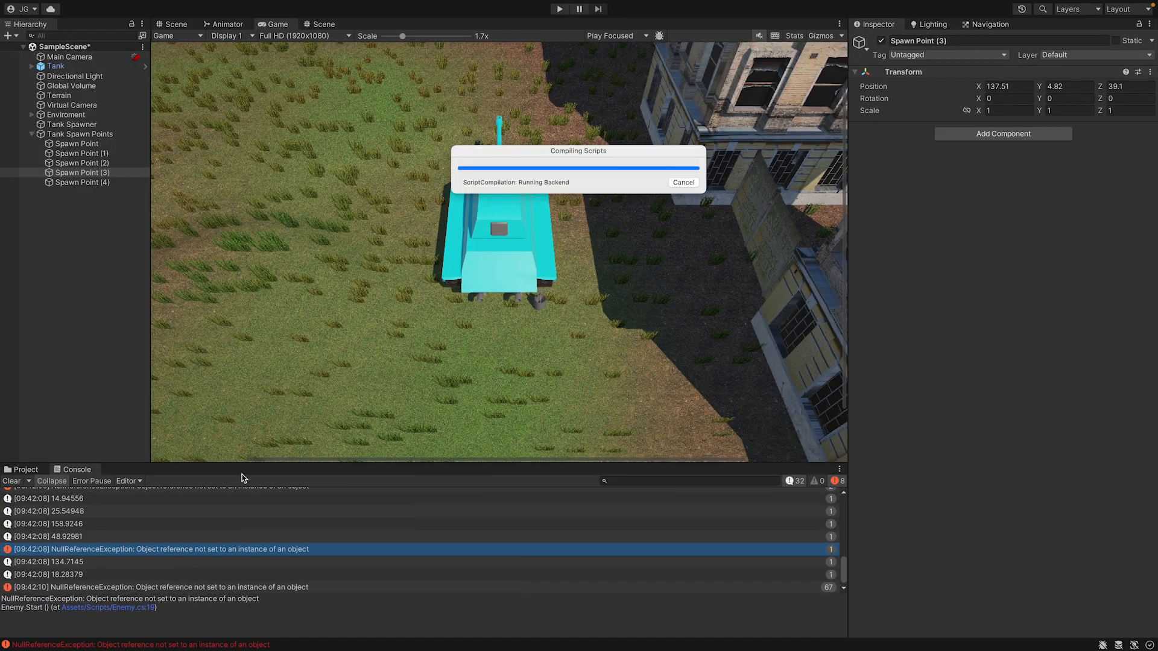
scroll(235, 521, "up", 10)
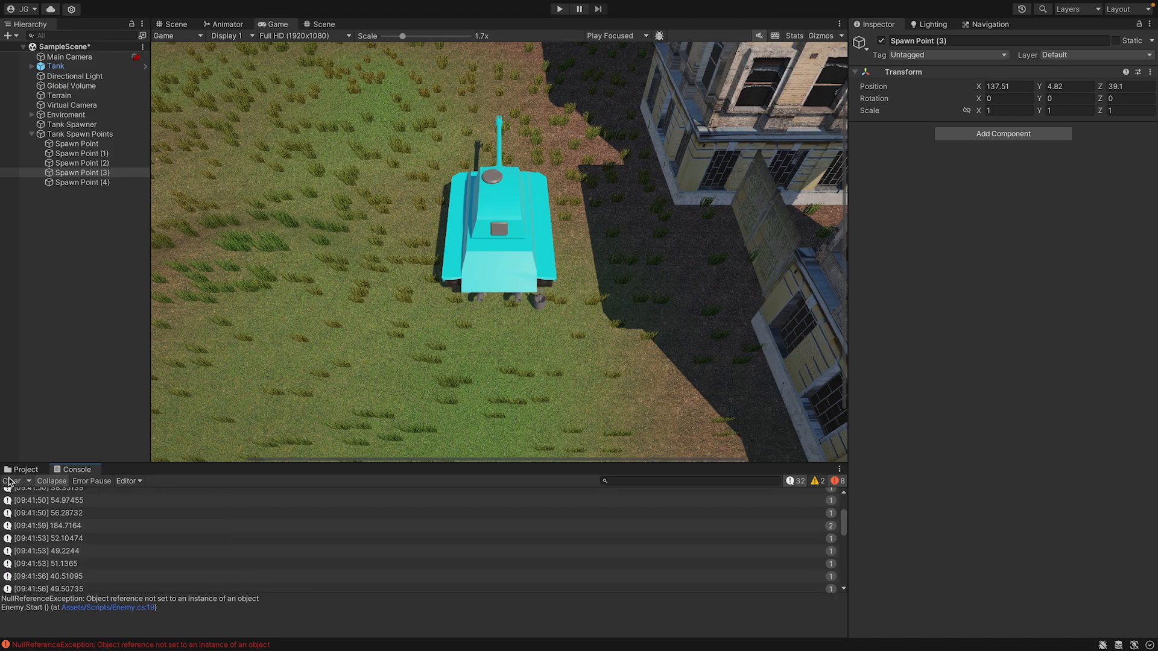
left_click(8, 480)
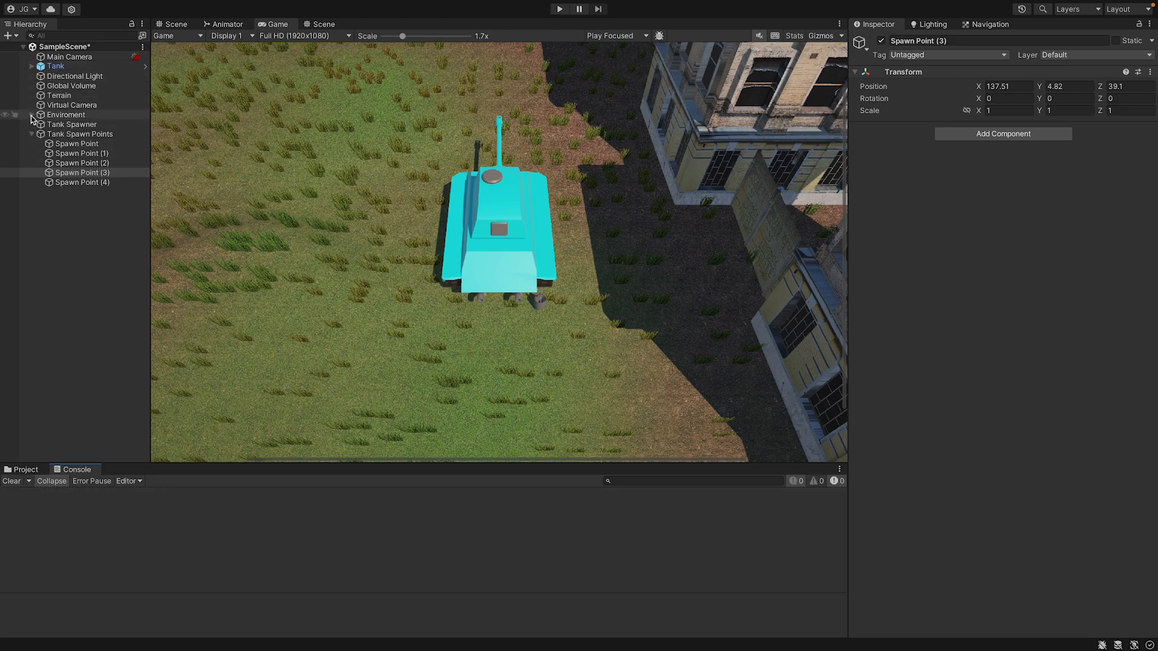
Open the Enemy_Tank prefab, set the tag of the root and all its children to Enemy, and return to the scene.
left_click(32, 66)
left_click(77, 134)
left_click(79, 143)
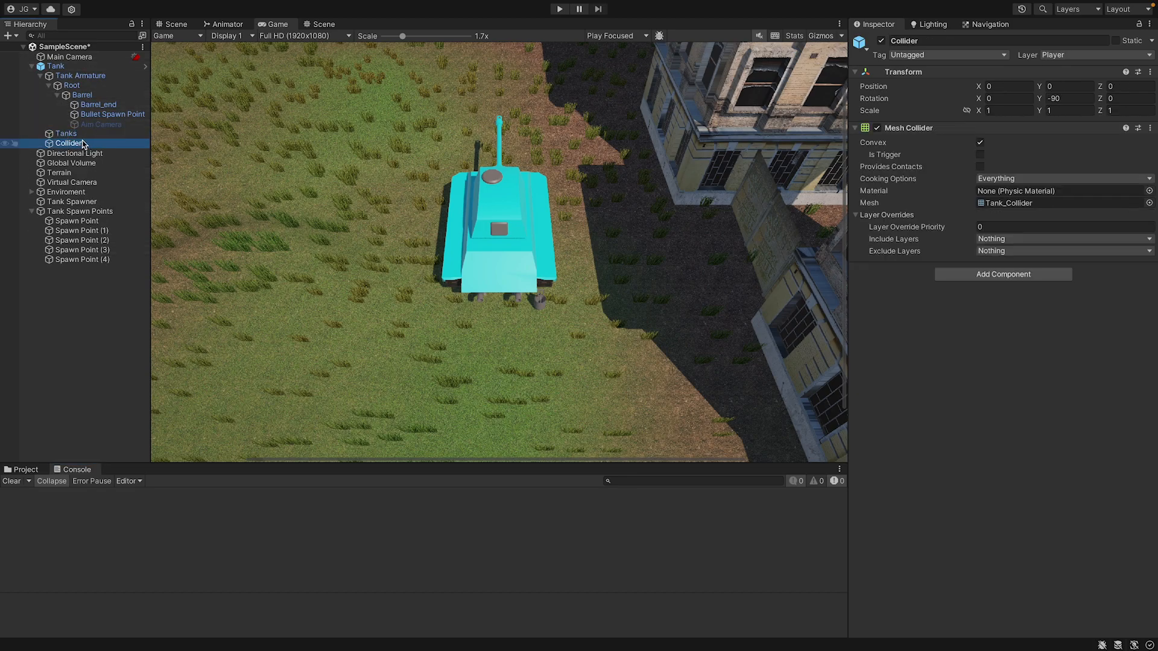
left_click(30, 473)
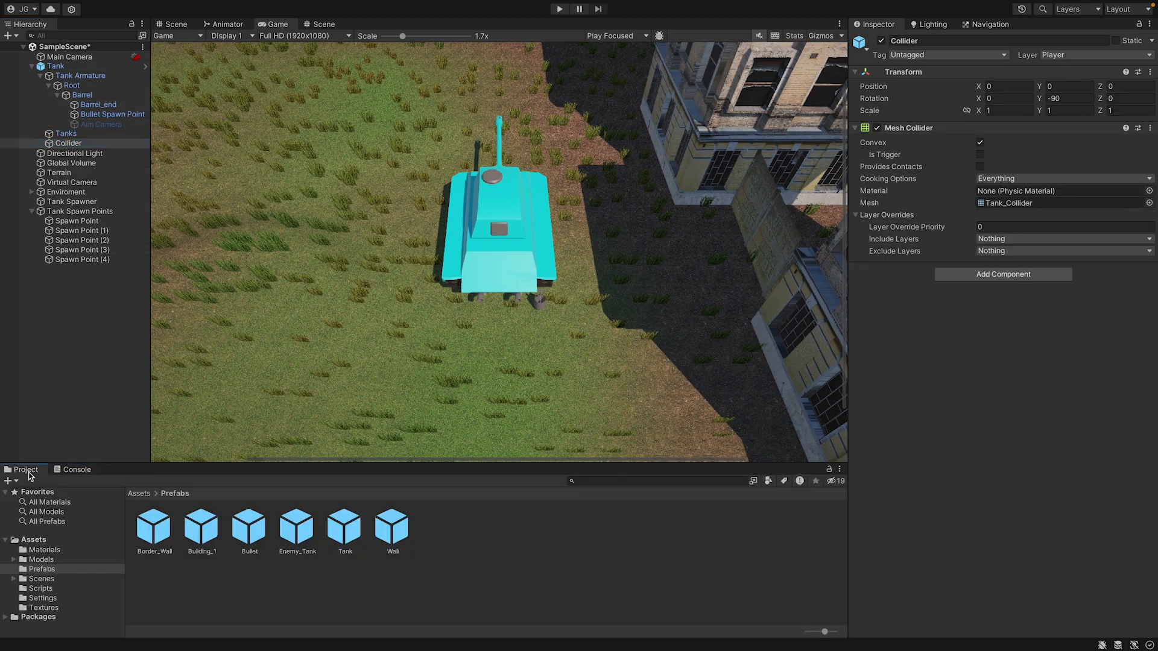
double_click(296, 526)
left_click(66, 130)
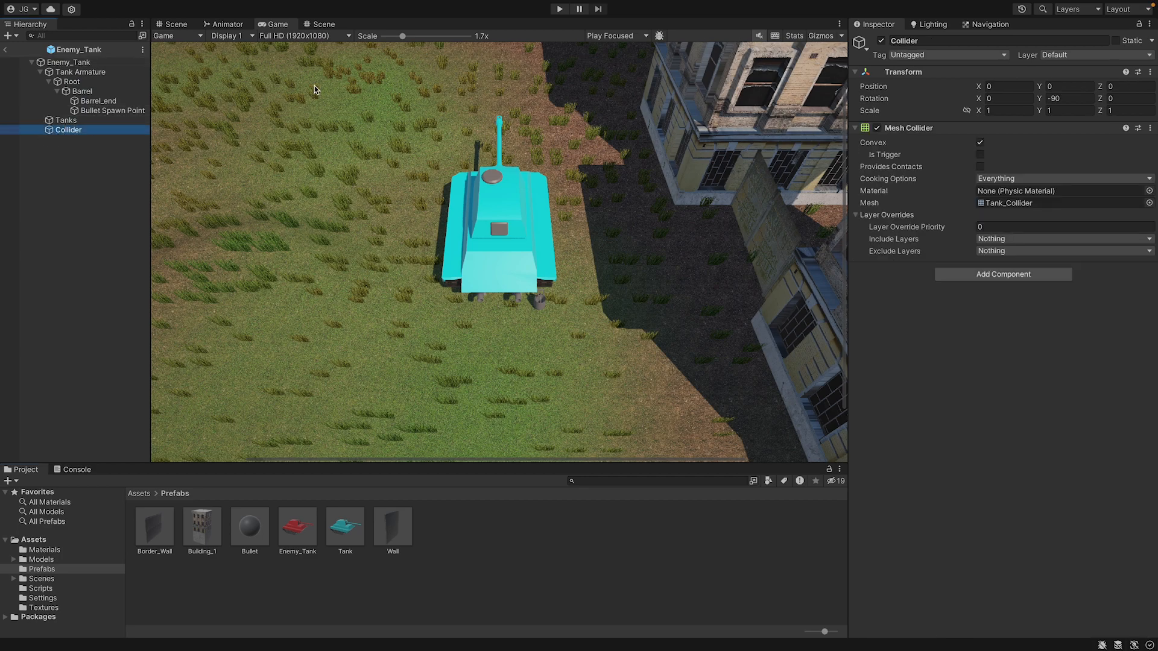
left_click(114, 72, "shift")
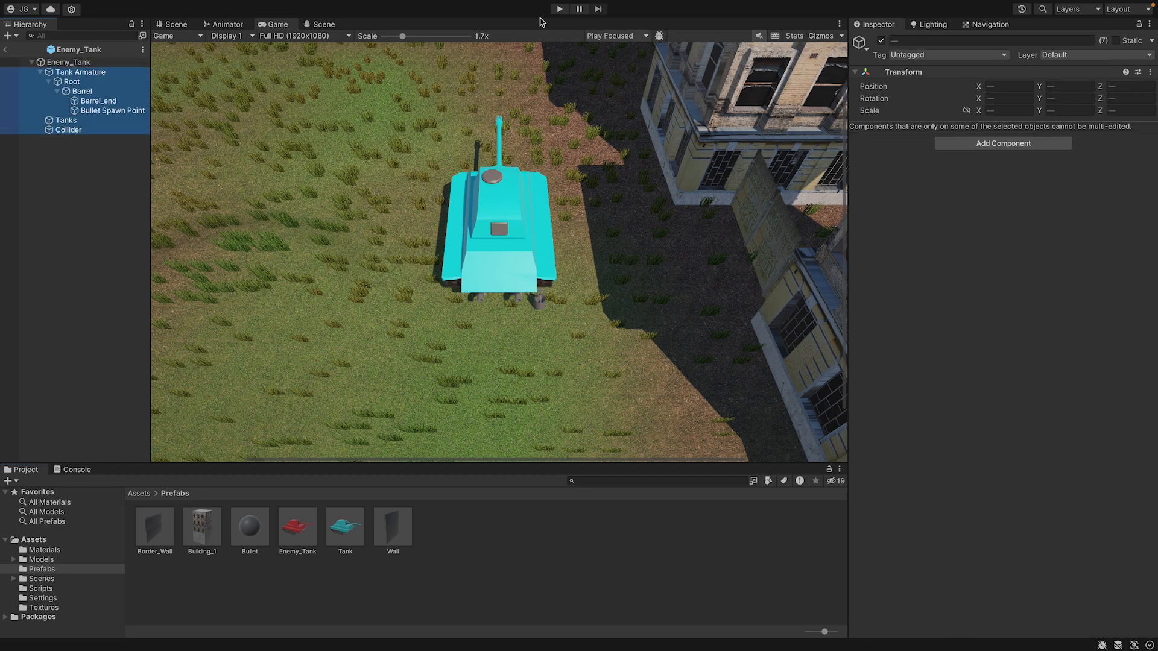
left_click(107, 63, "shift")
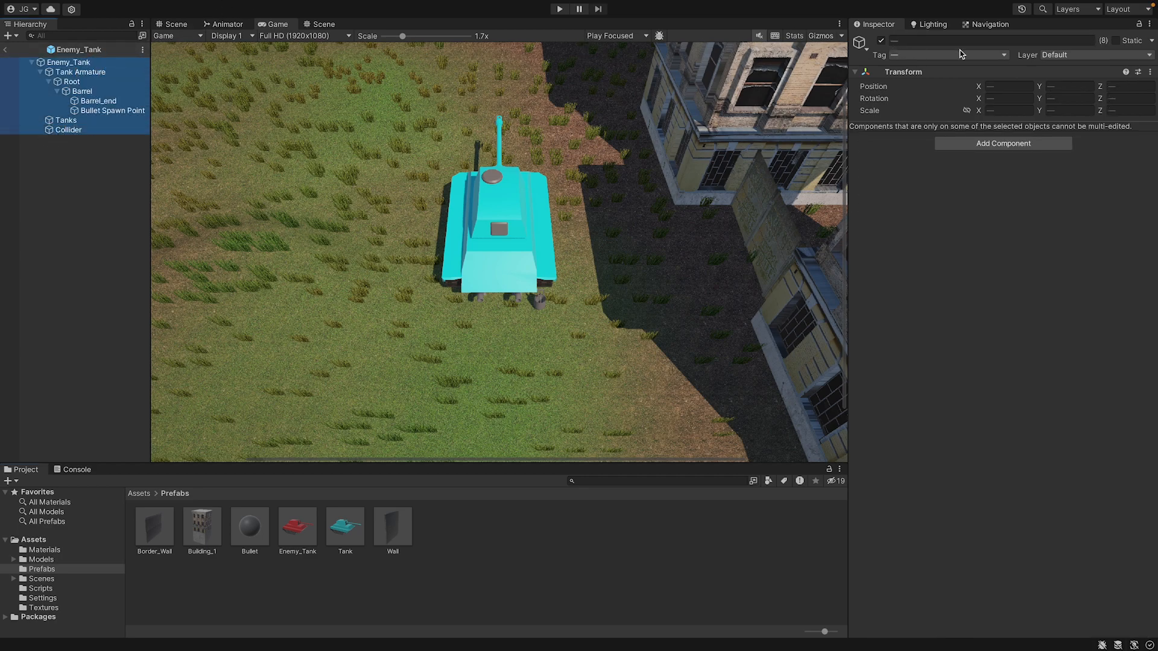
left_click(990, 55)
left_click(881, 145)
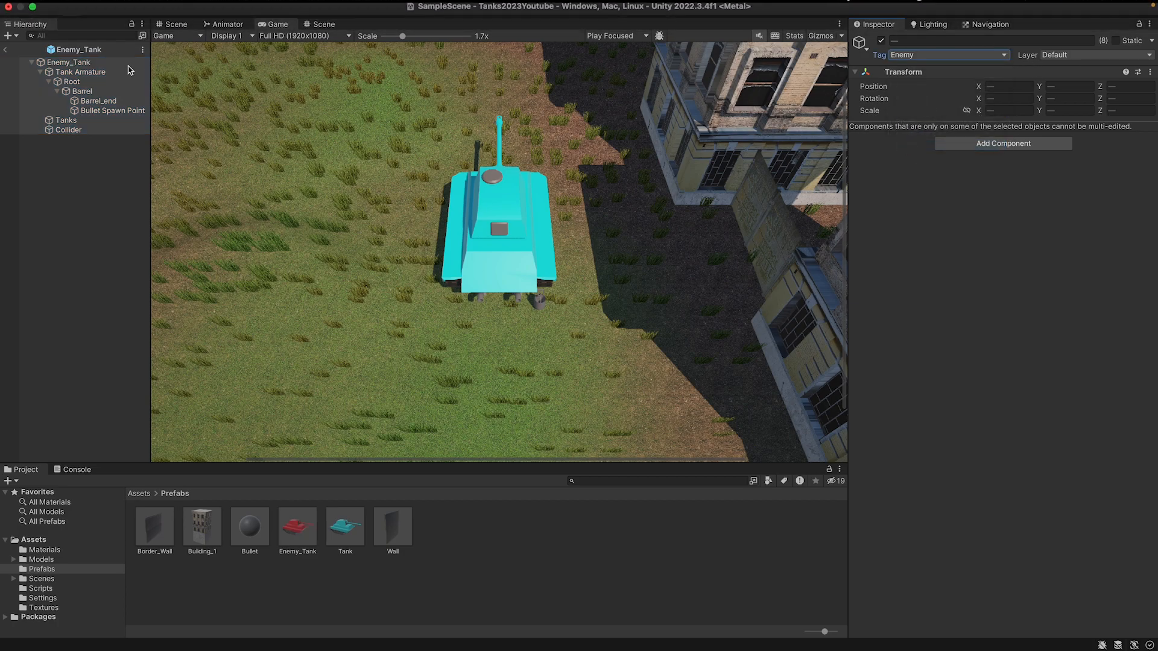
left_click(5, 49)
Set the tag of the scene's Tank and all its child objects, down to Collider, to Enemy.
left_click(85, 67)
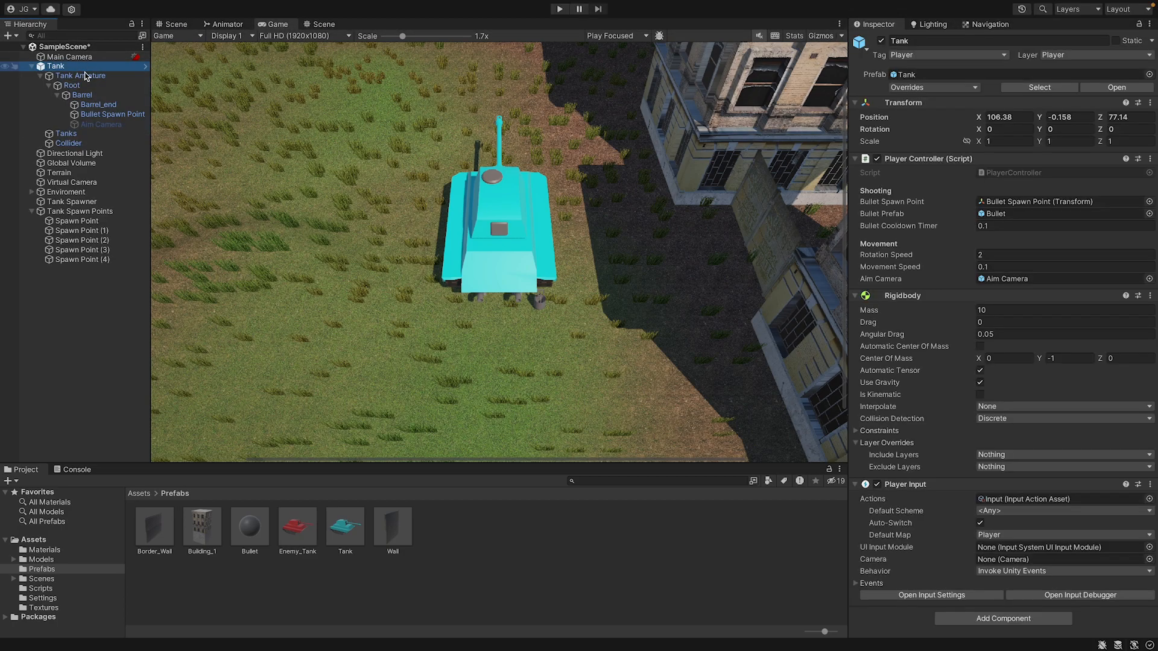
left_click(68, 143, "shift")
left_click(929, 55)
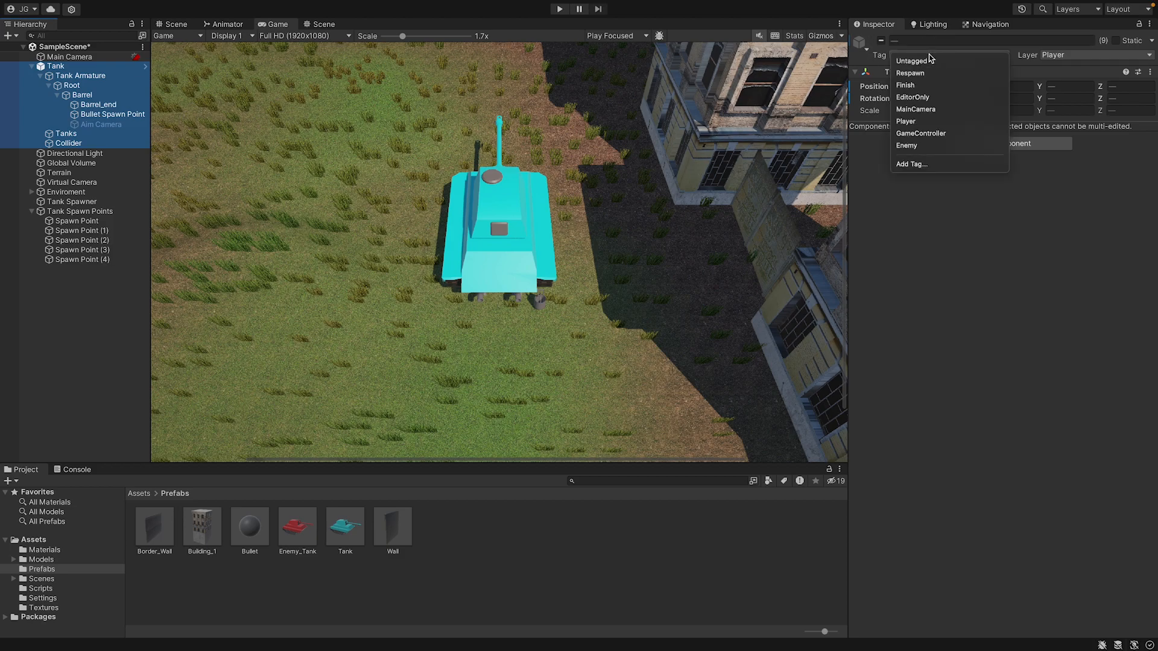
left_click(940, 146)
Play the scene and steer the player tank around the field.
left_click(559, 10)
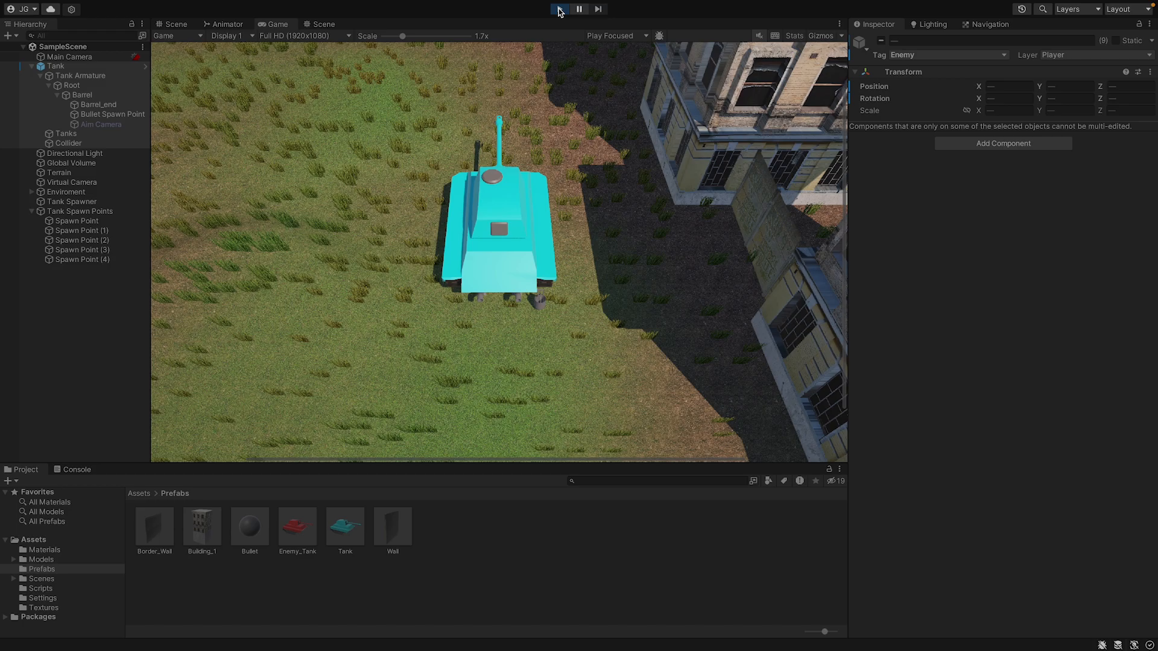
key("w")
key("a")
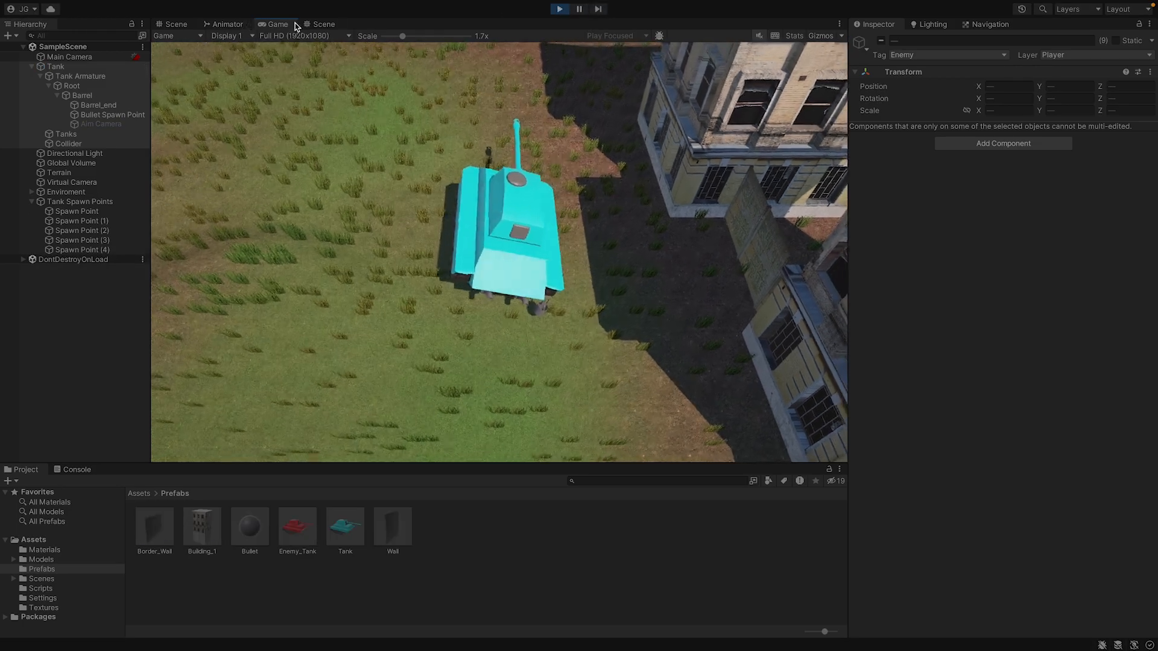
key("w")
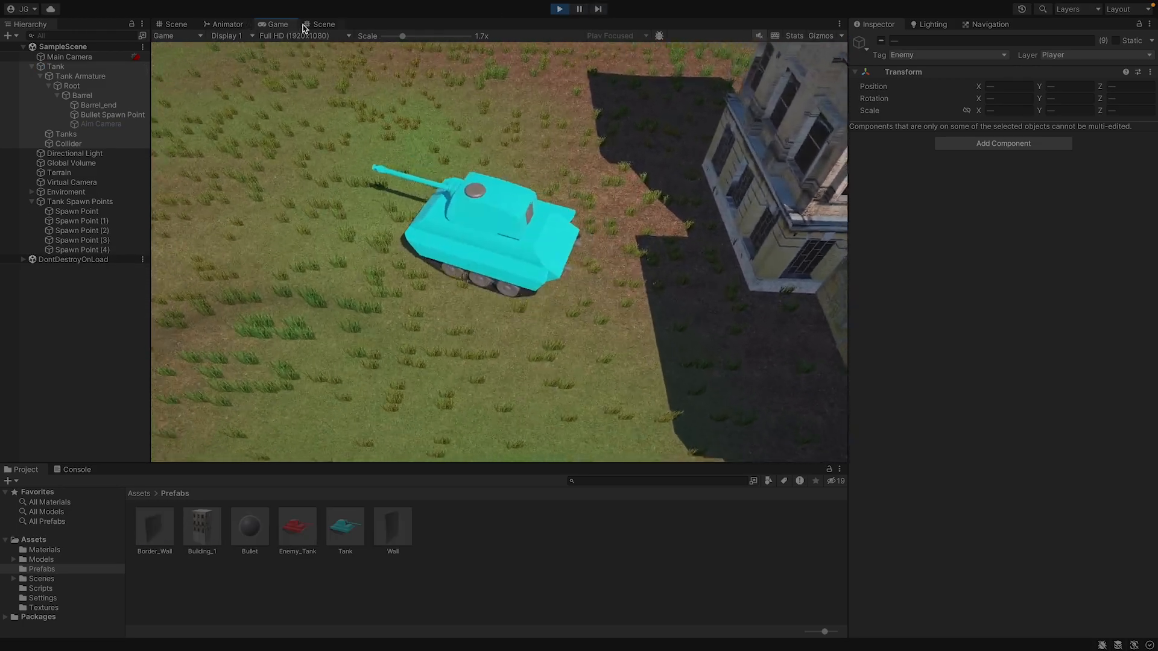
Look around the map in the Scene view for spawned enemy tanks and end the playtest.
left_click(173, 24)
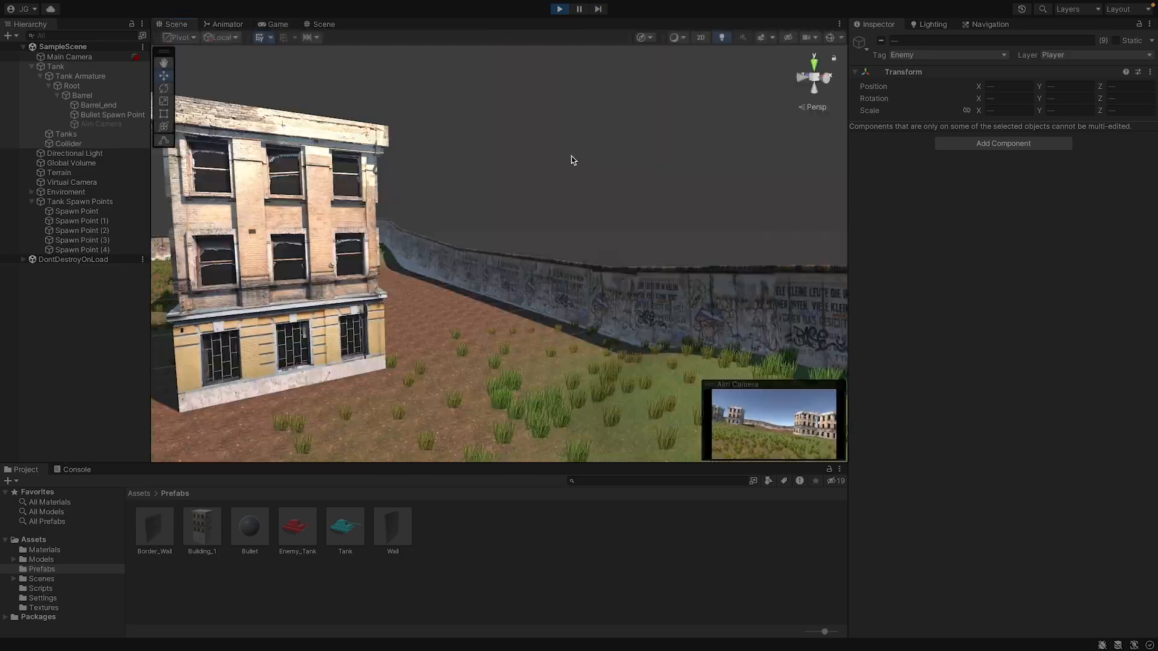
right_click_drag(573, 161, 292, 109)
key("w")
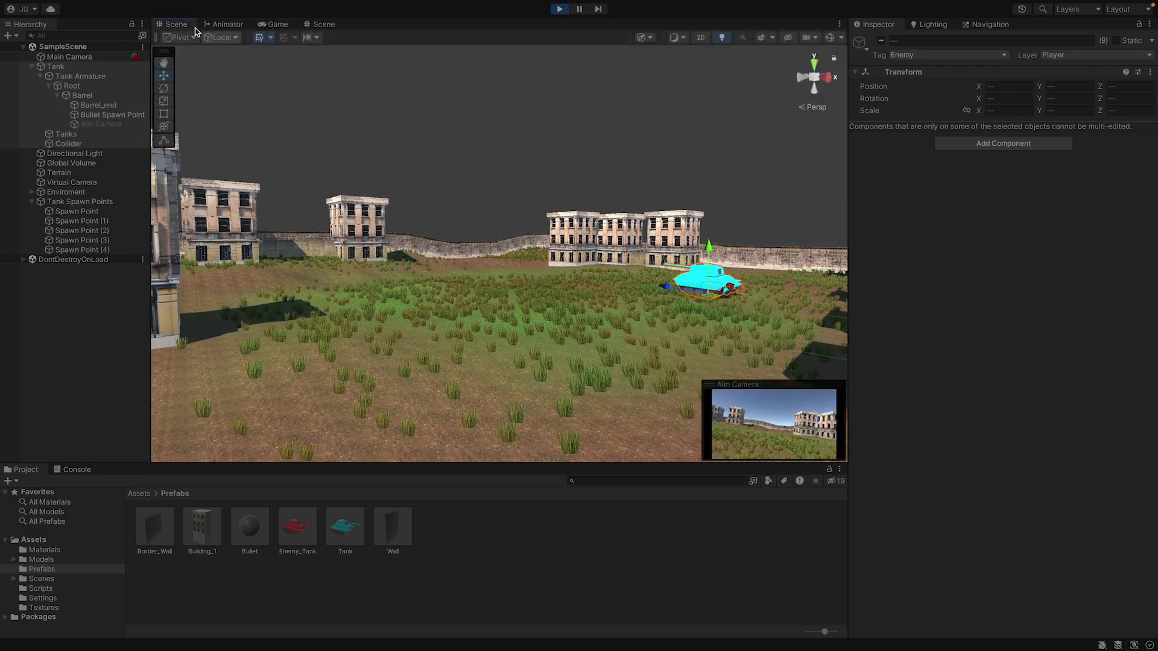
double_click(175, 24)
right_click_drag(441, 193, 544, 184)
key("w")
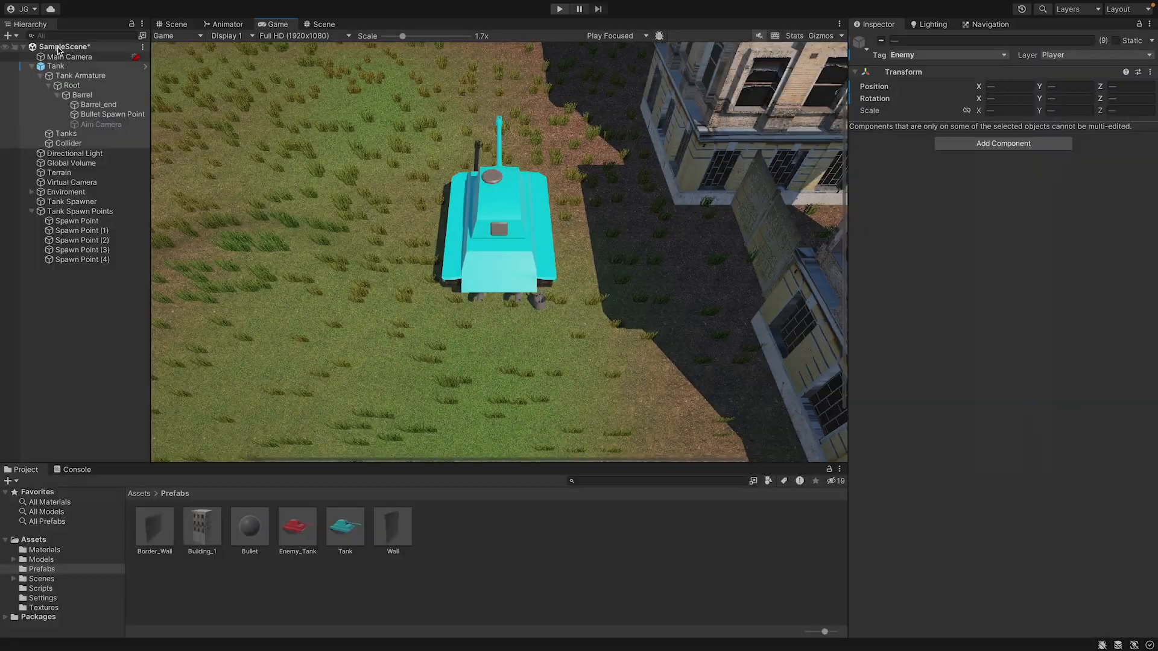
Assign the Tank object as the Player reference of the Tank Spawner script.
left_click(72, 182)
left_click(69, 211)
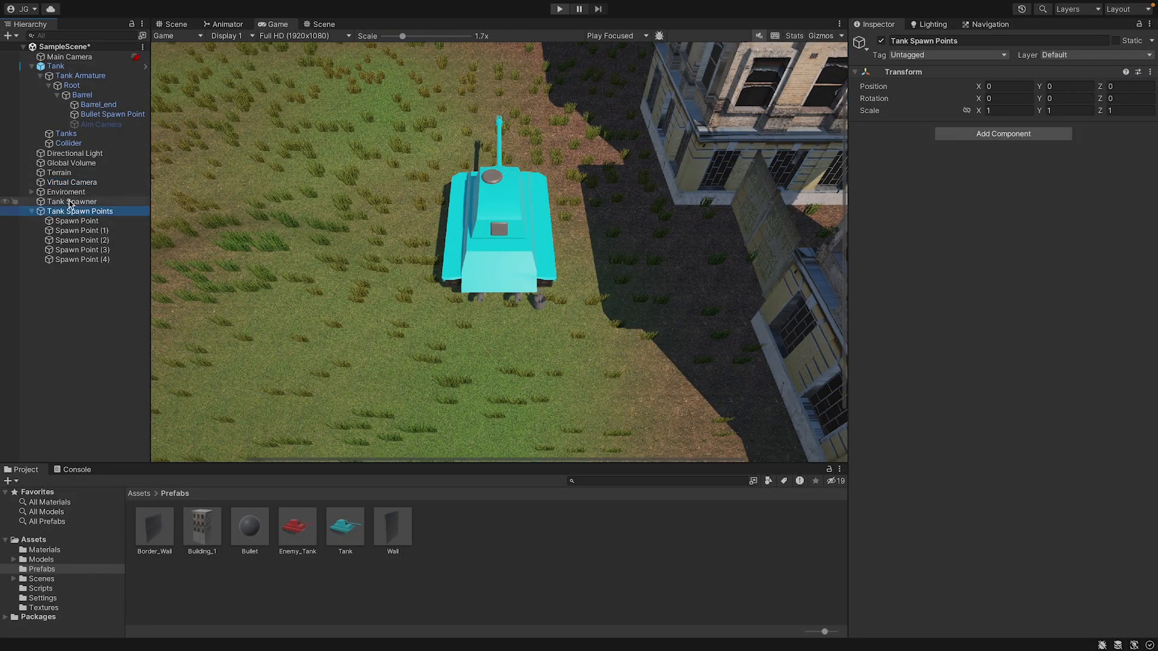
left_click(70, 202)
left_click_drag(74, 67, 1045, 273)
Play the scene again and steer the tank to test enemy spawning with the Player reference assigned.
left_click(561, 10)
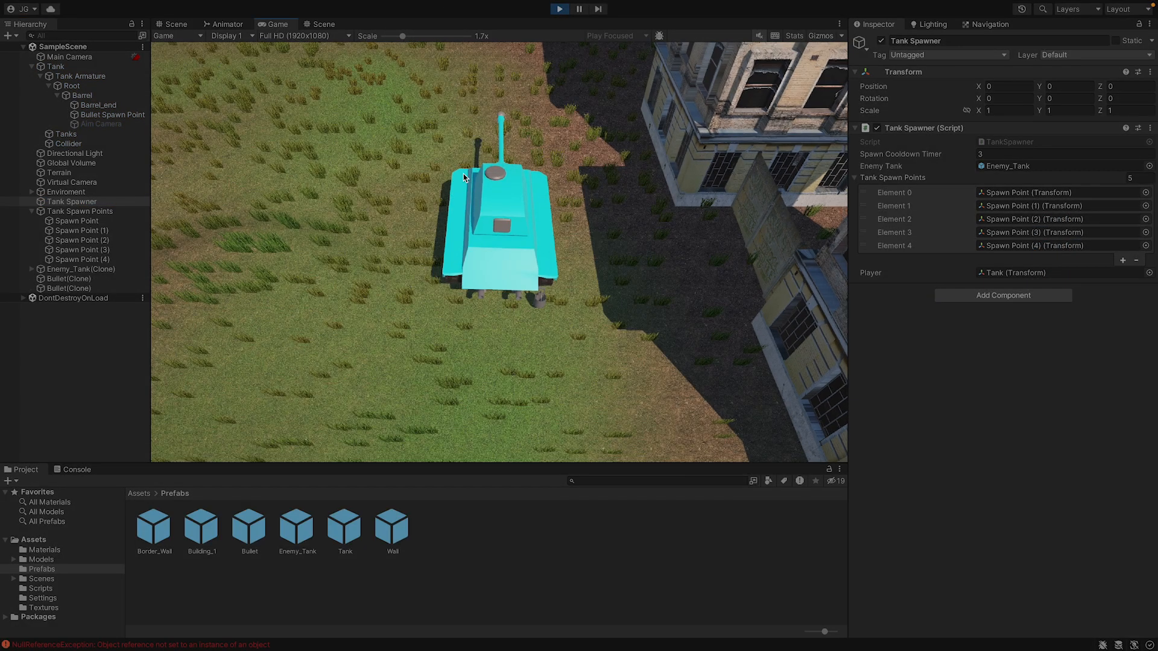
key("w")
key("a")
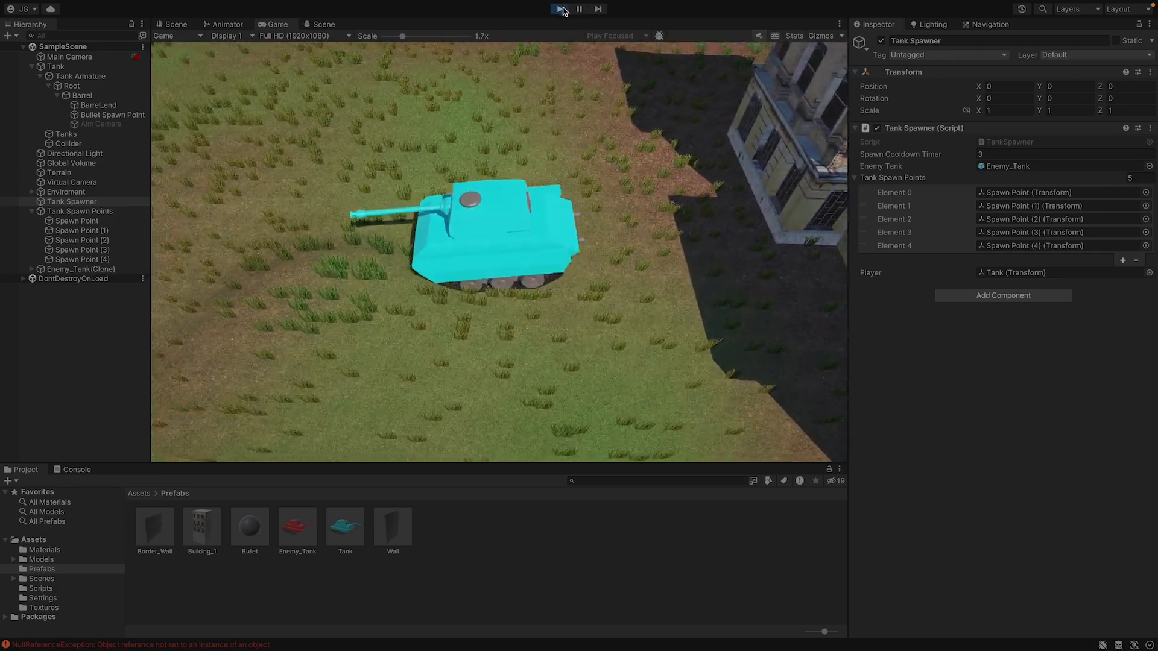
End the playtest and trace the first NullReferenceException to the line in Enemy.cs that finds the Player target.
key("ctrl+p")
left_click(293, 645)
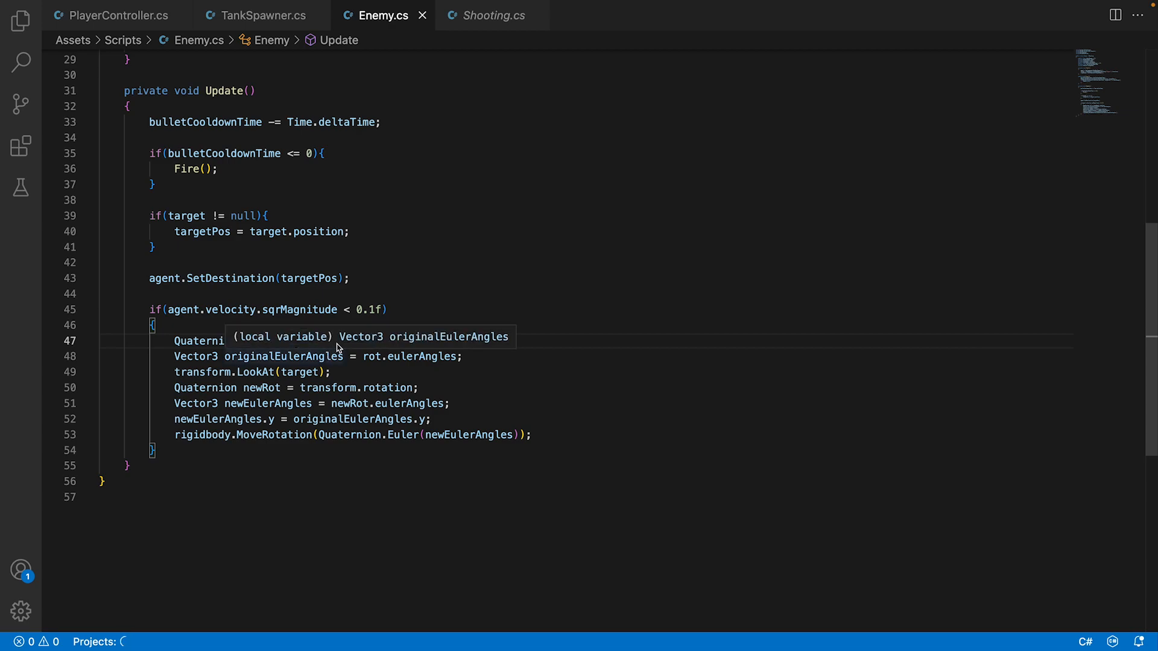
scroll(274, 325, "up", 2)
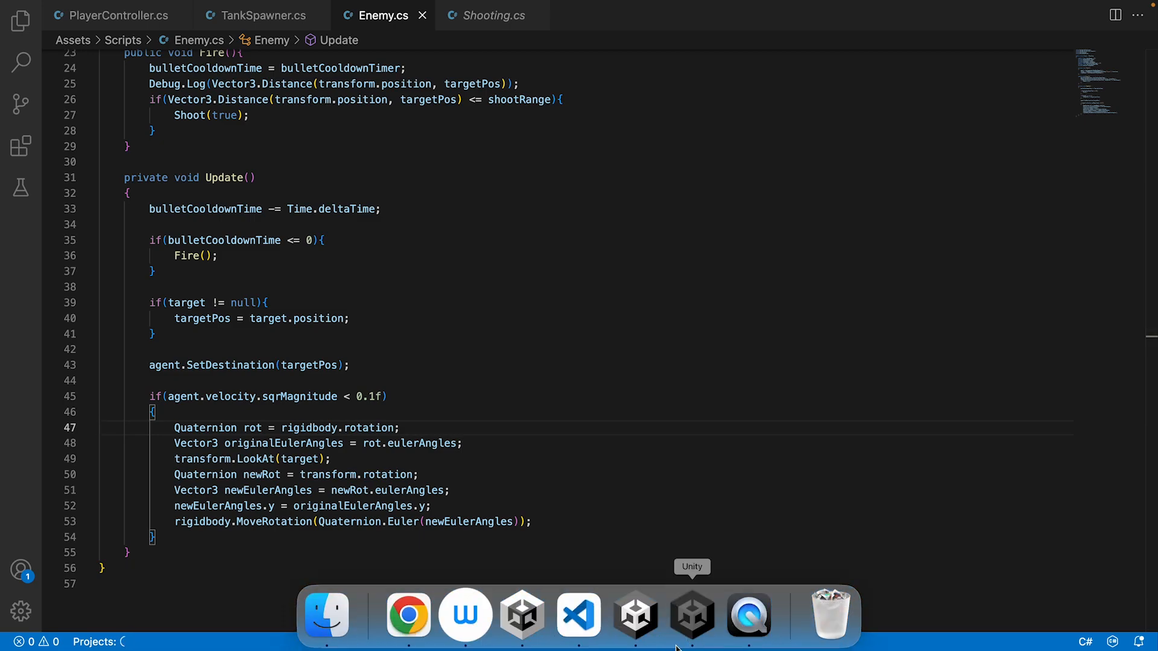
left_click(678, 639)
left_click(221, 493)
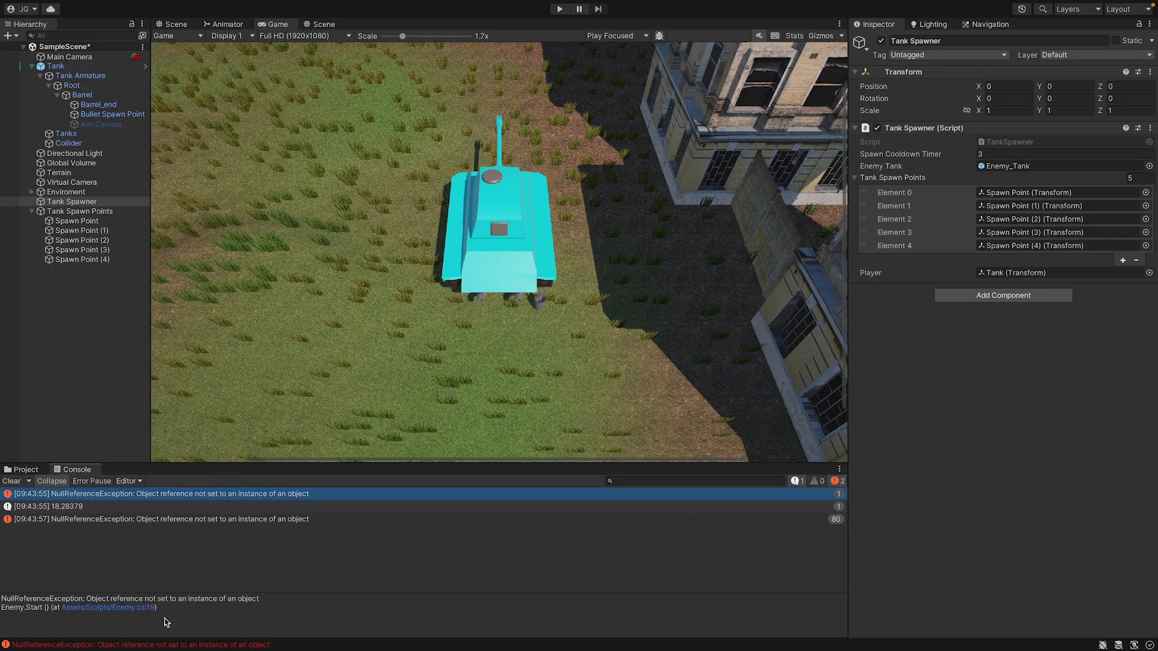
left_click(118, 608)
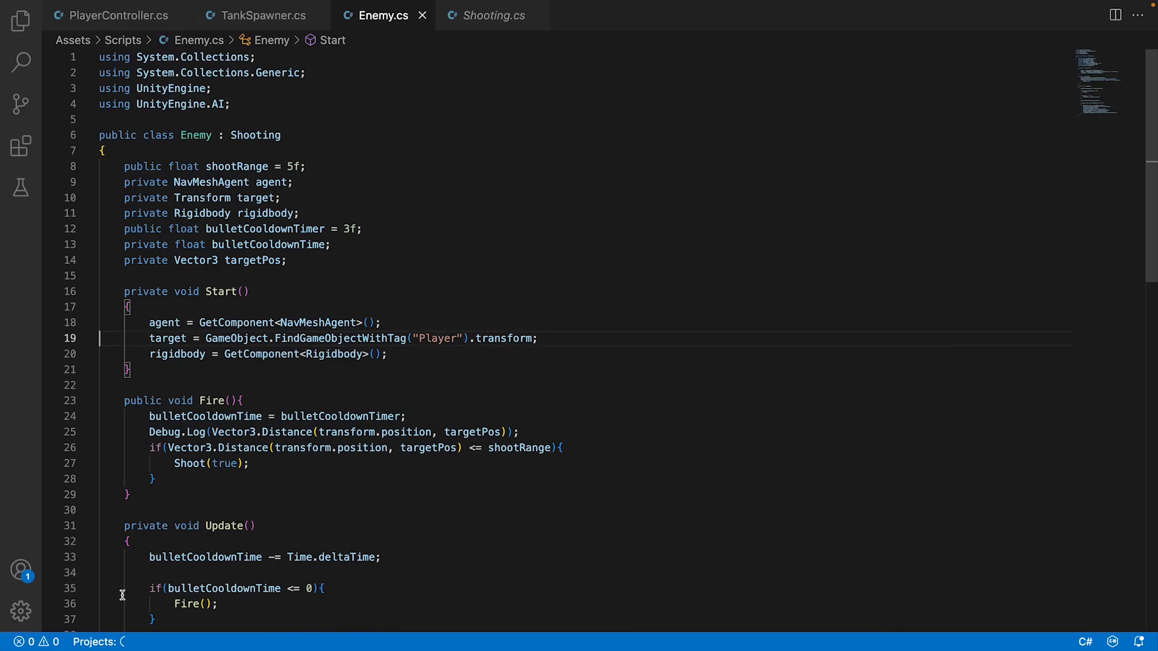
scroll(440, 321, "down", 2)
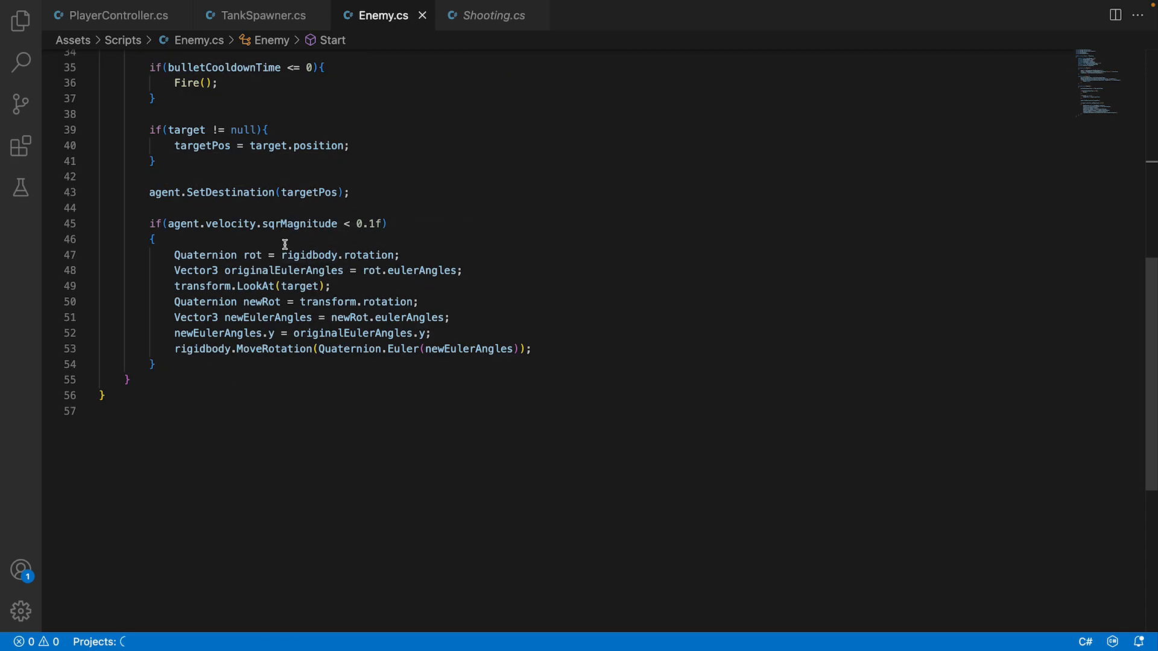
scroll(285, 244, "up", 10)
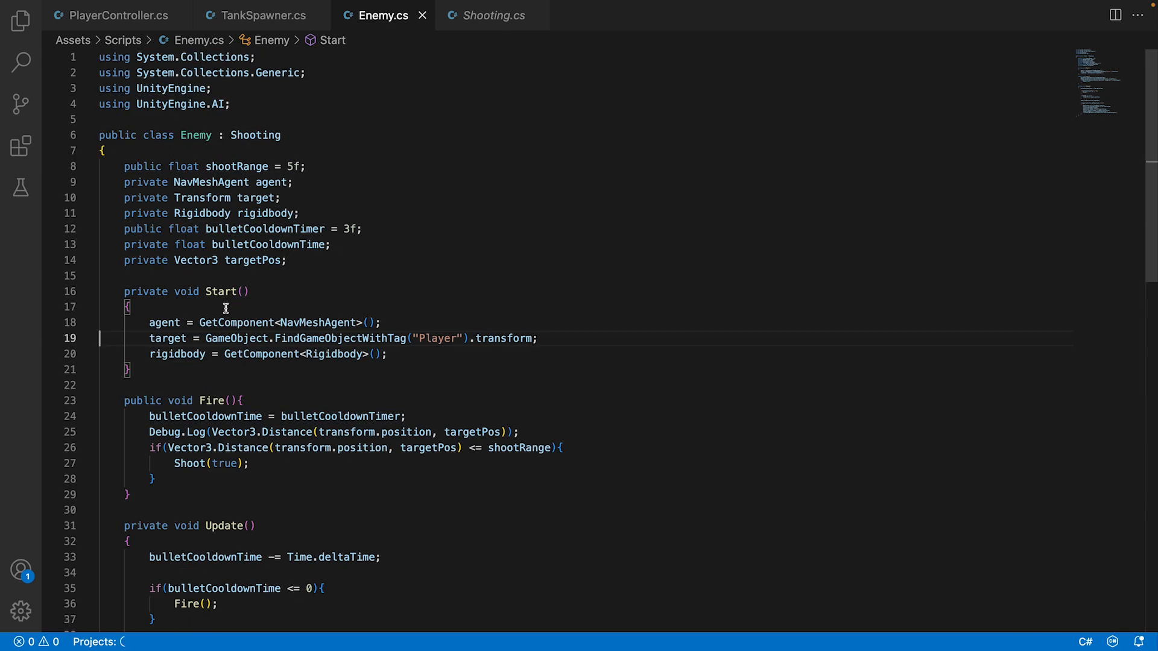
double_click(335, 337)
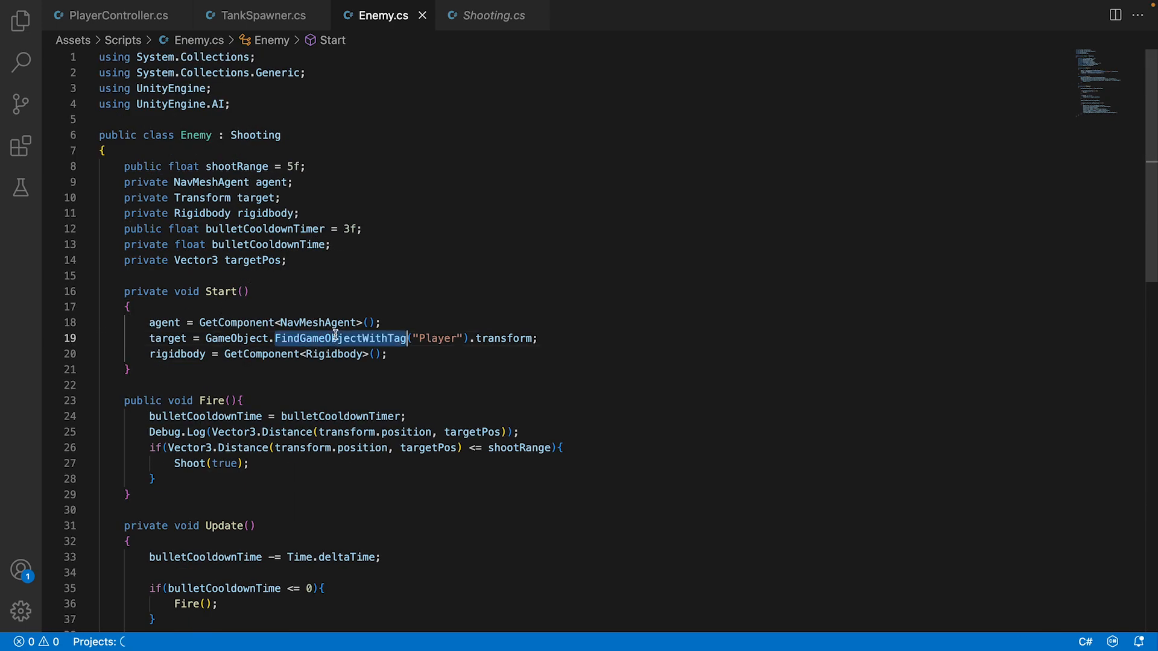
left_click(420, 317)
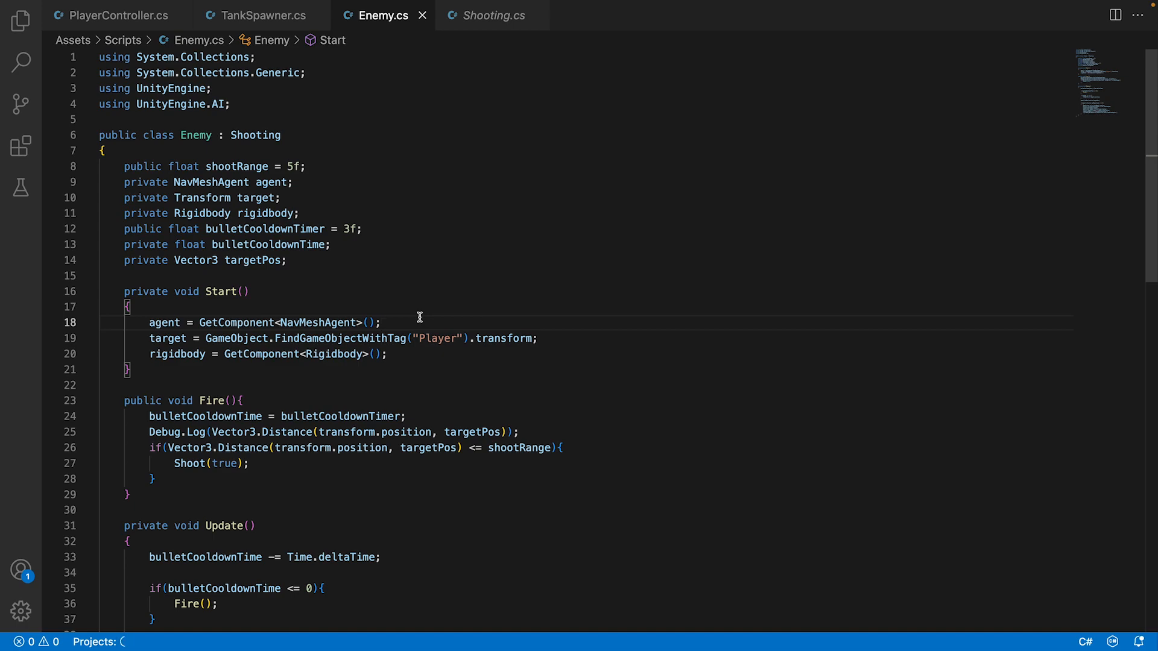
double_click(170, 338)
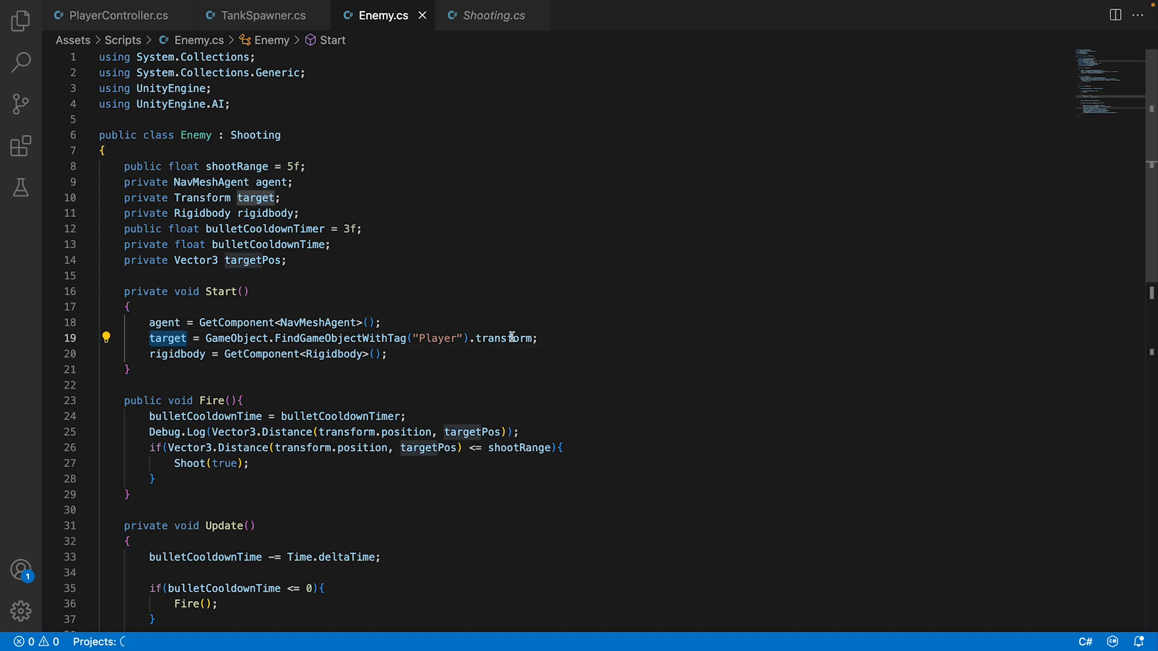
Add an if(target == null) condition below the target assignment in the Start method of Enemy.cs.
left_click(563, 332)
key("Return")
type("if(")
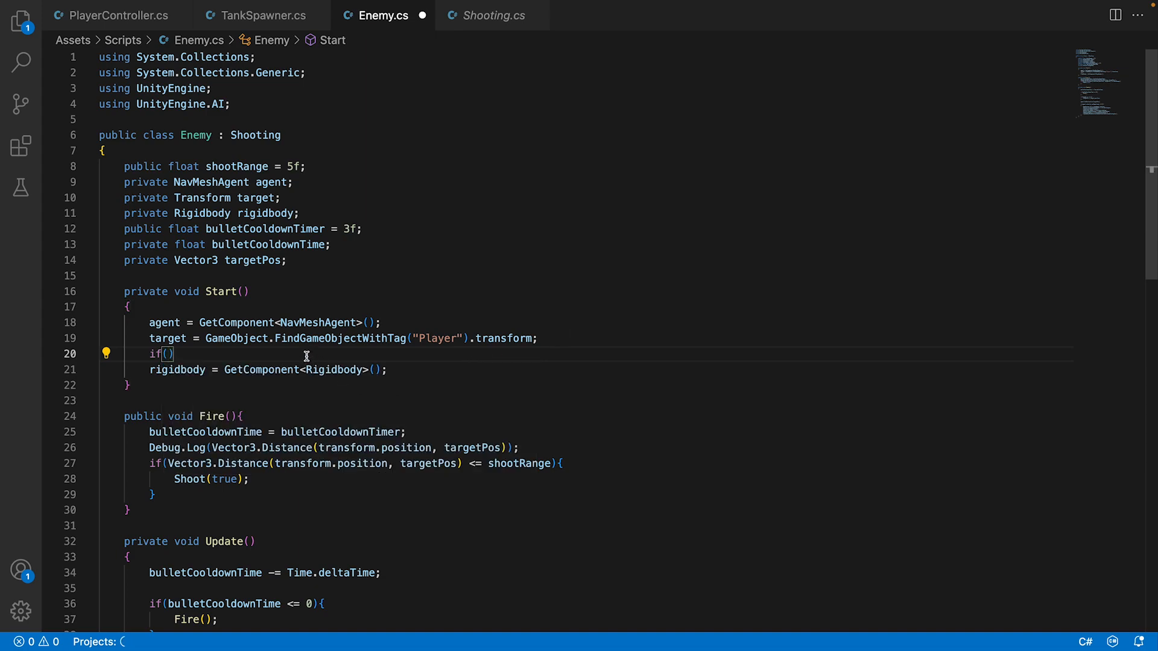
type("target == null")
key("Right")
key("Right")
type("{")
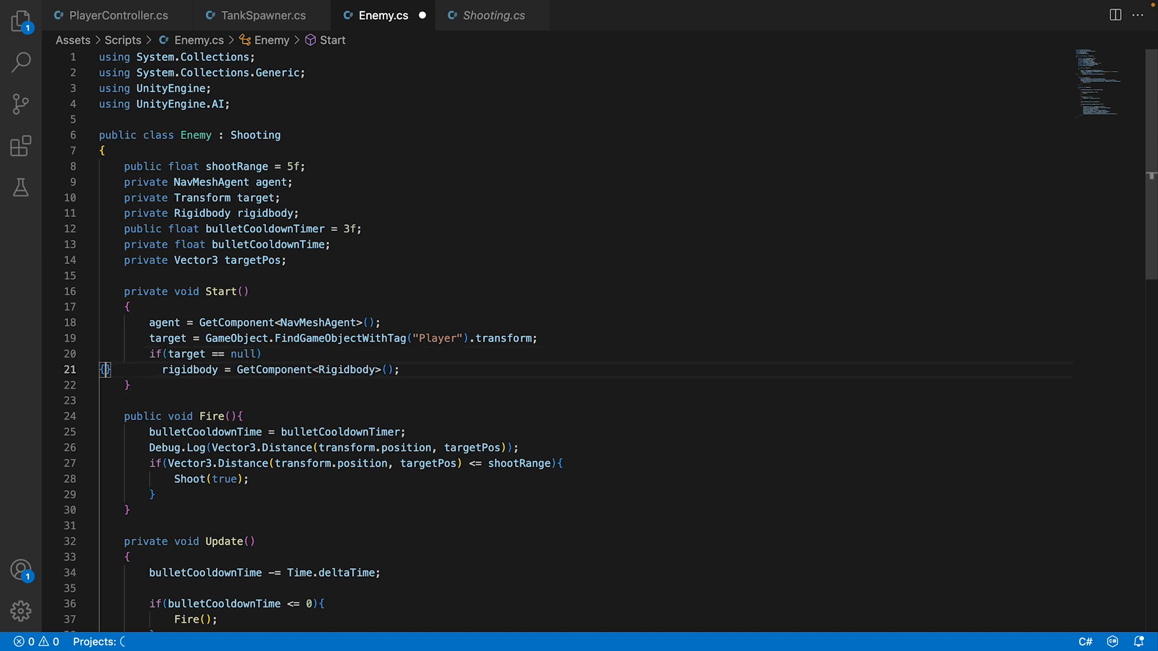
key("BackSpace")
left_click(274, 365)
left_click(276, 359)
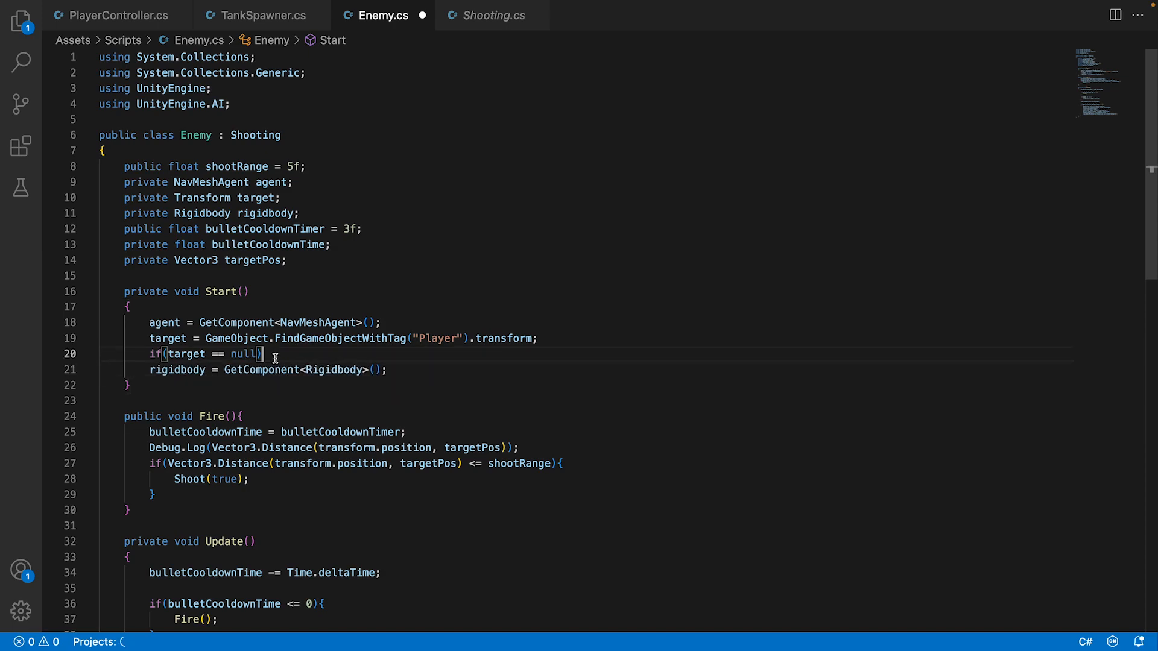
Give the null-target condition a body that calls Destroy(gameObject) and save the script.
type("{")
key("Return")
type("Destr")
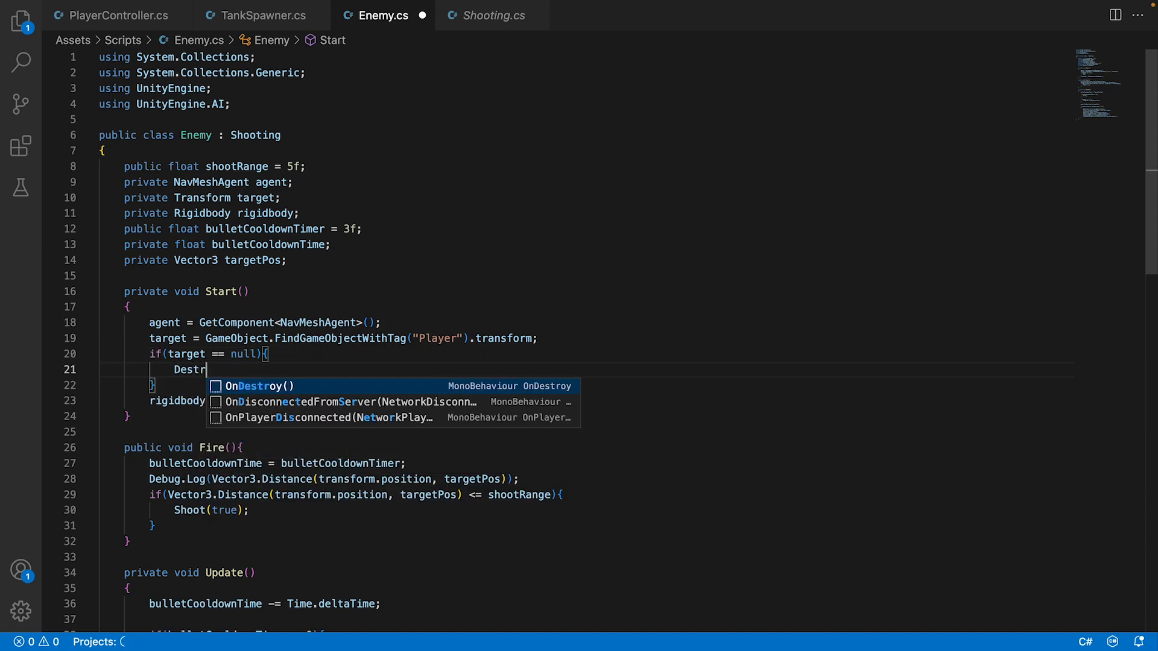
type("oy(game")
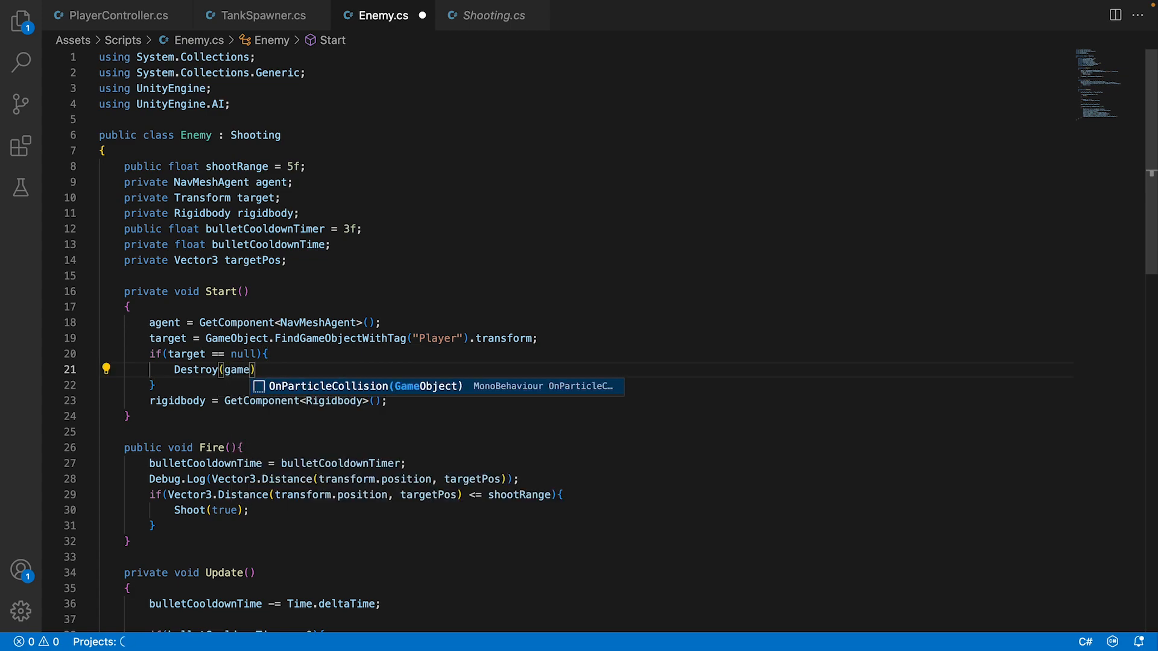
type("Object);")
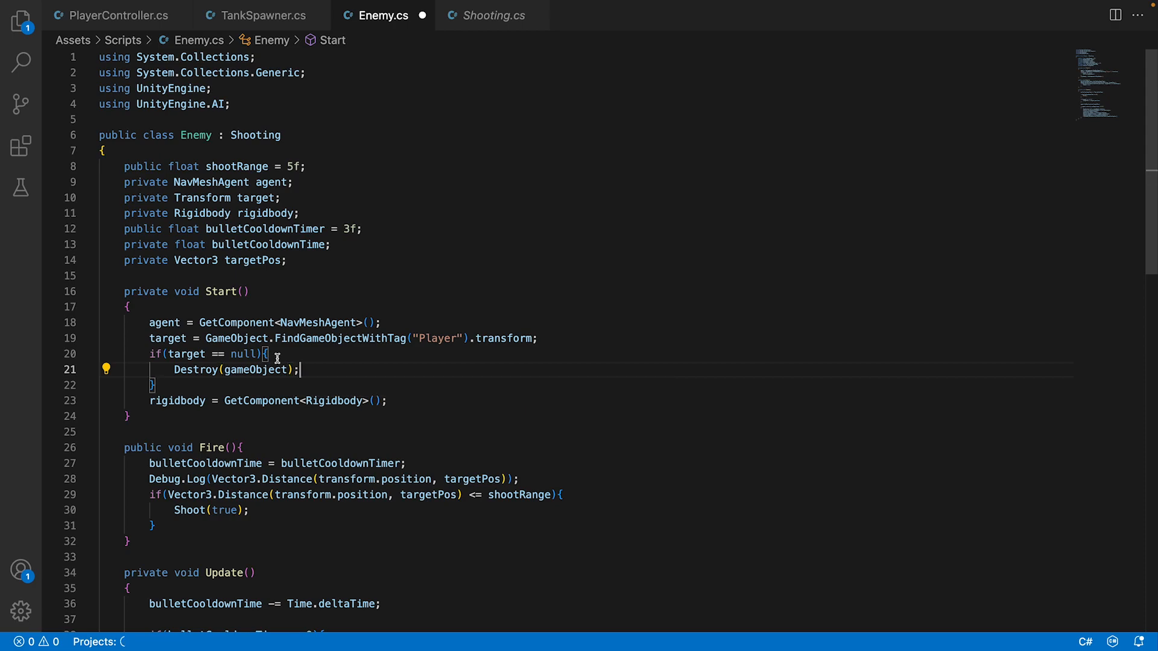
key("super+s")
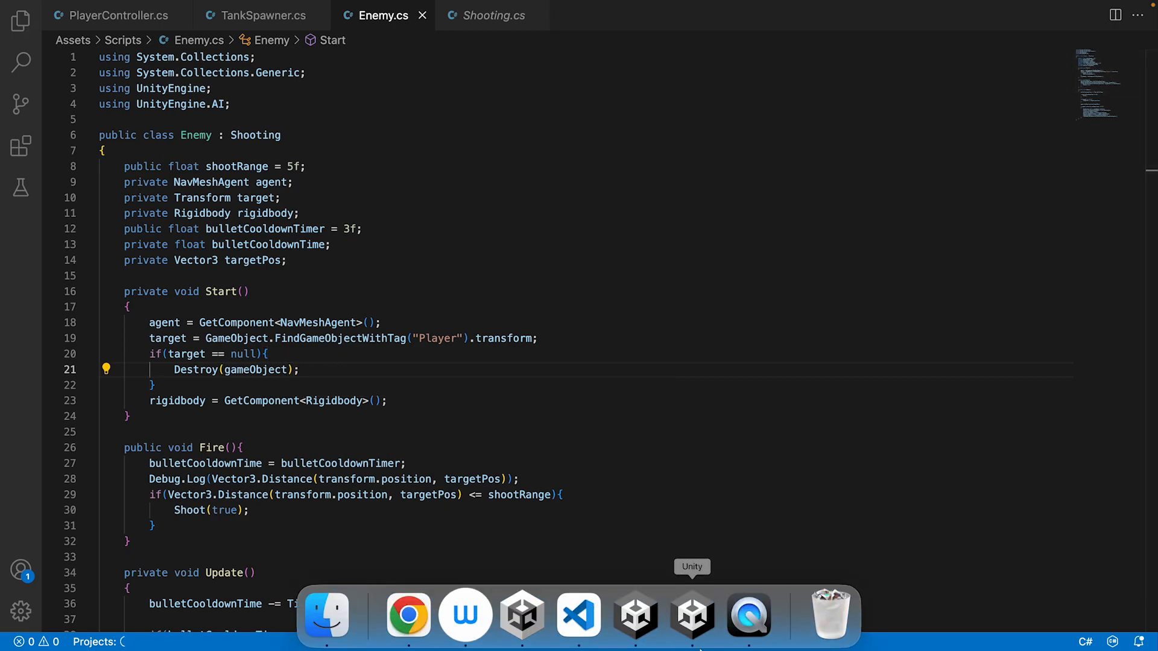
Switch to Unity, play the scene with the tank moving, check the tags on Tank Armature and Root, and stop playing.
left_click(692, 621)
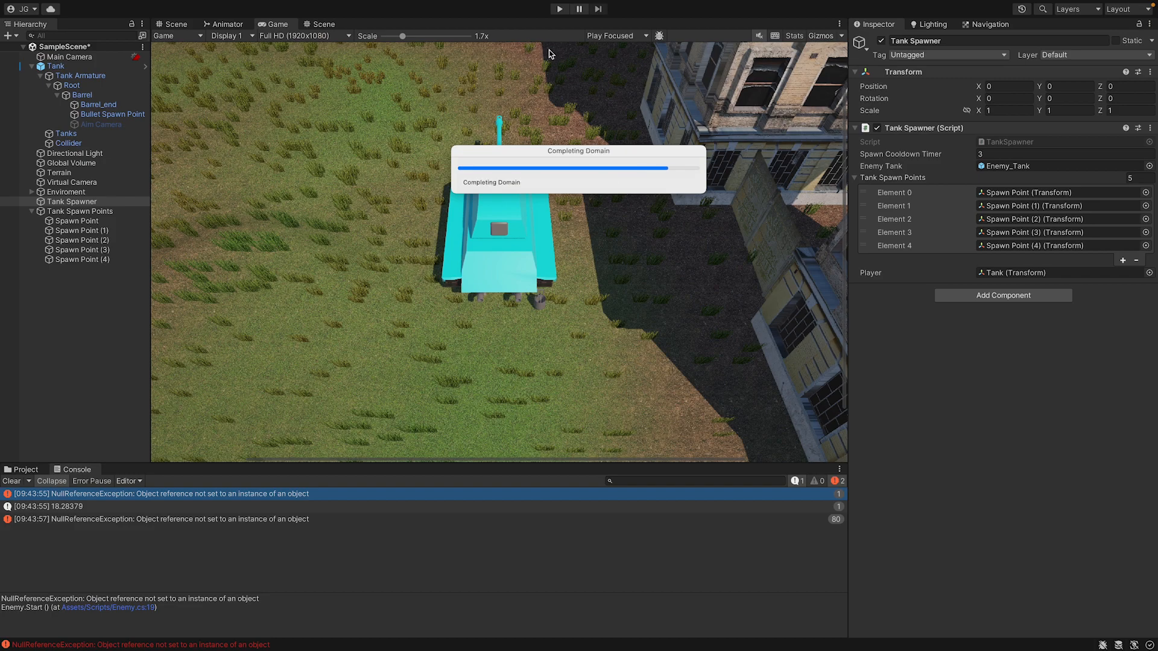
left_click(560, 10)
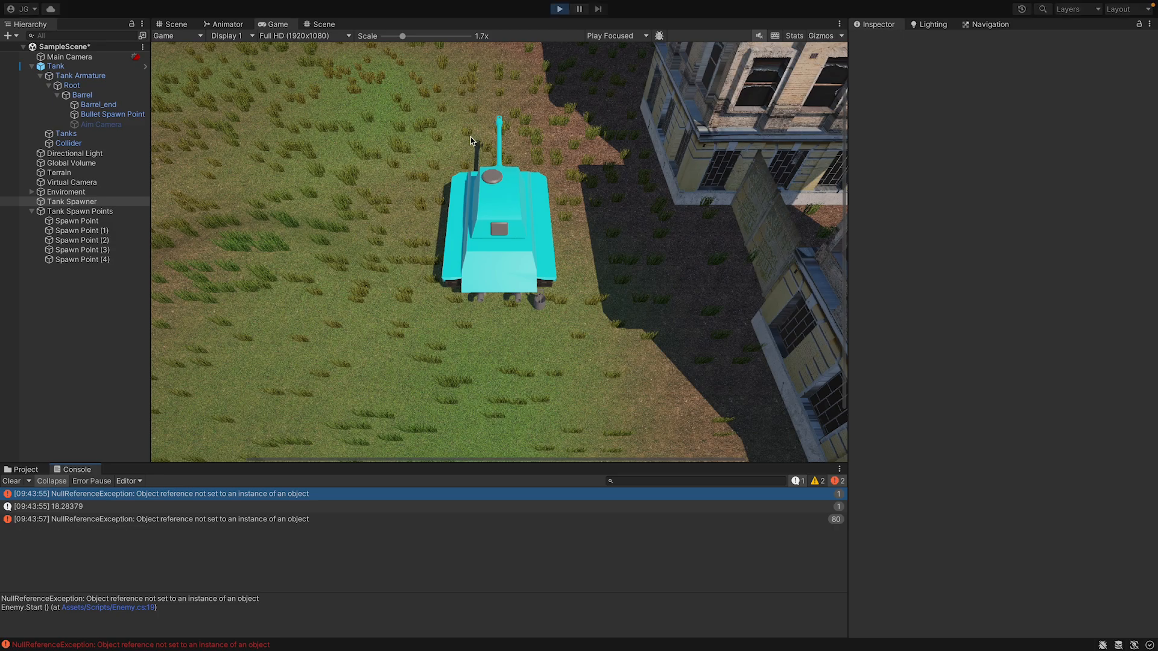
key("w")
key("a")
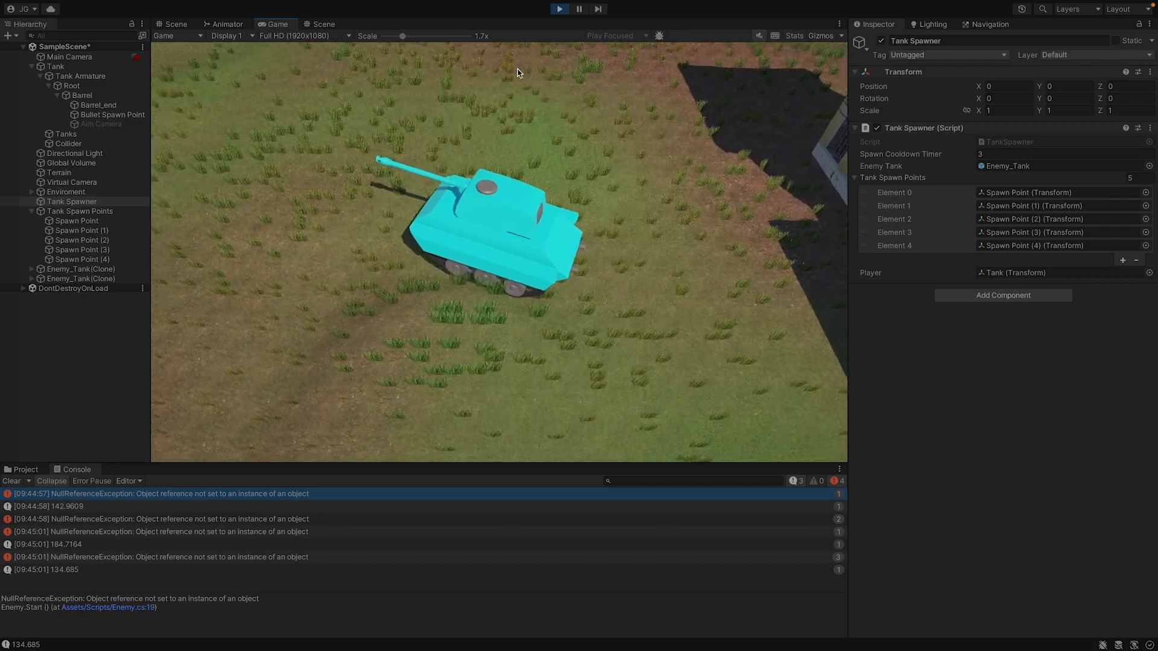
left_click(96, 68)
left_click(90, 76)
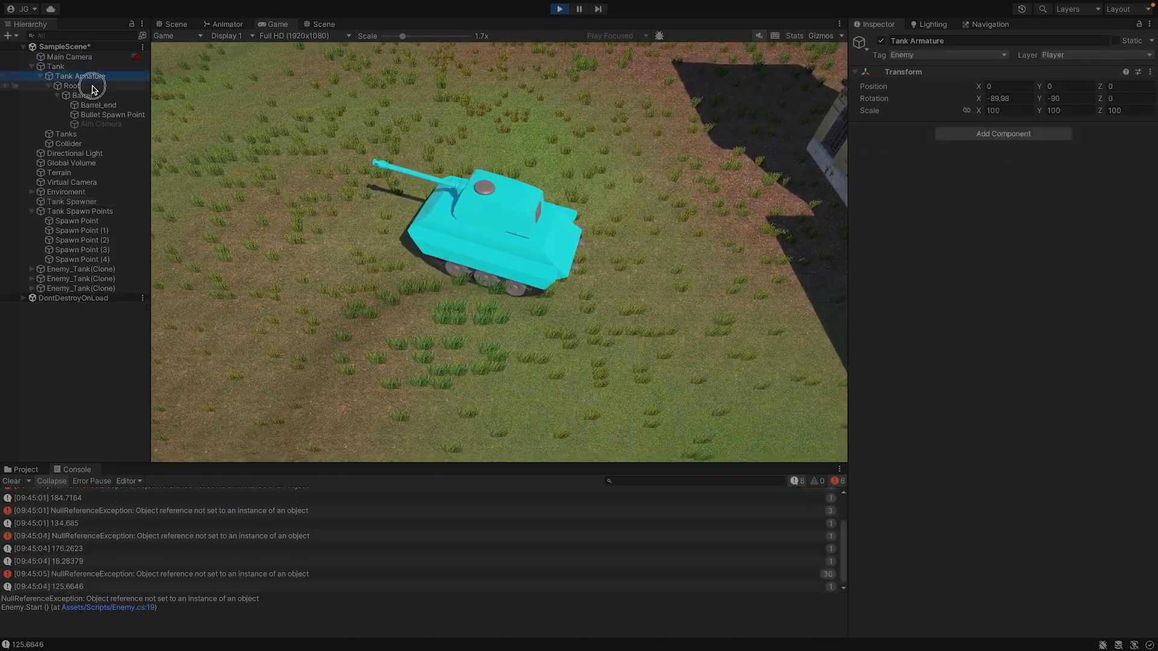
left_click(90, 86)
left_click(560, 9)
Set the tag of the Tank and all its child objects, including Tanks and Collider, to Player.
left_click(56, 67)
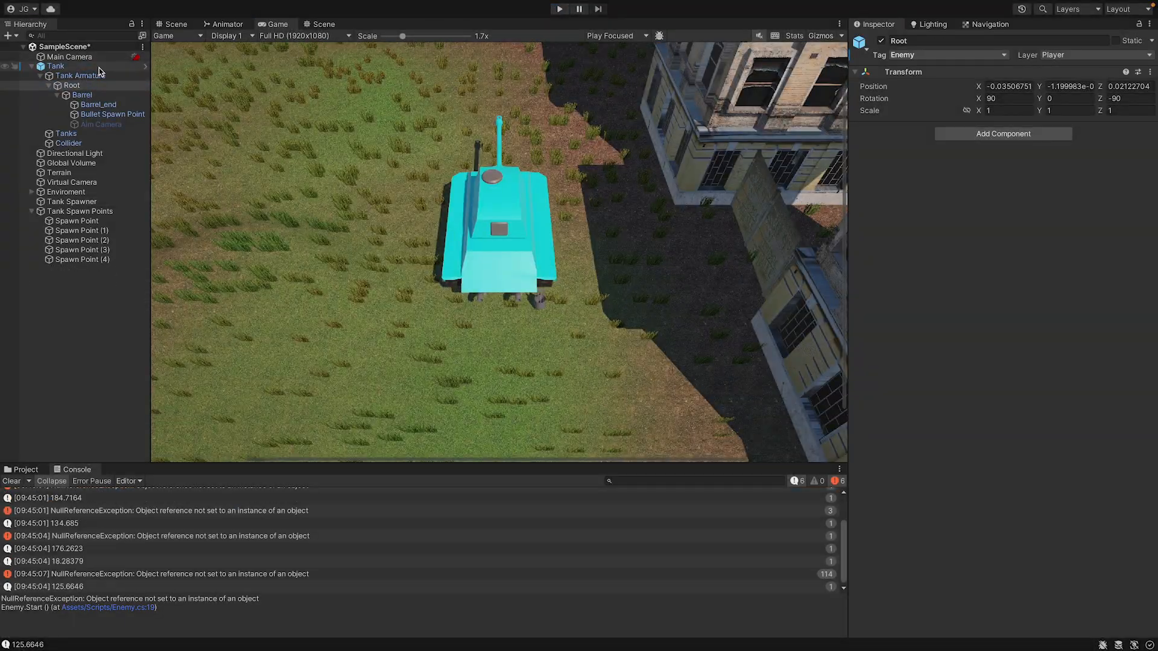
left_click(119, 126, "shift")
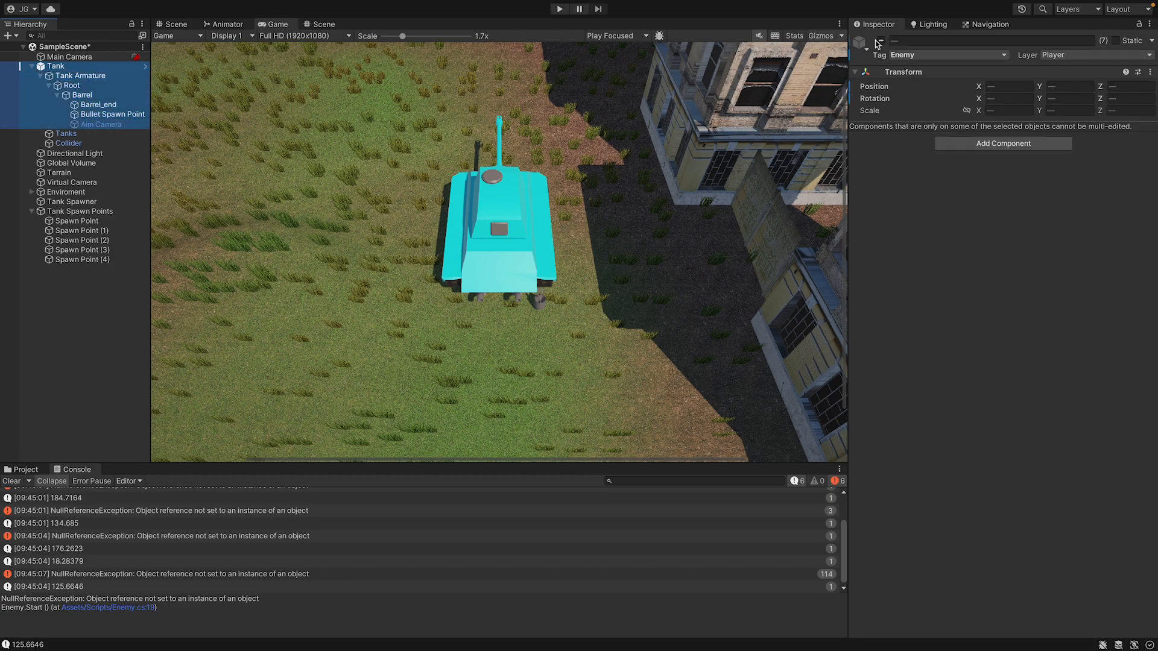
left_click(919, 54)
left_click(922, 74)
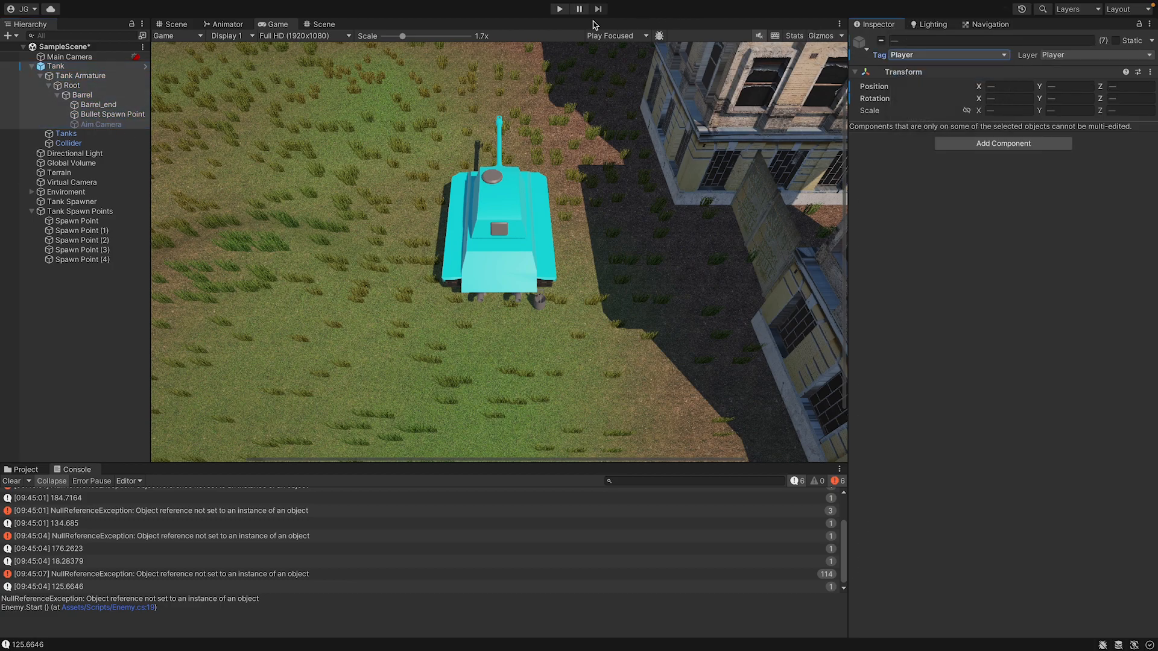
left_click(556, 8)
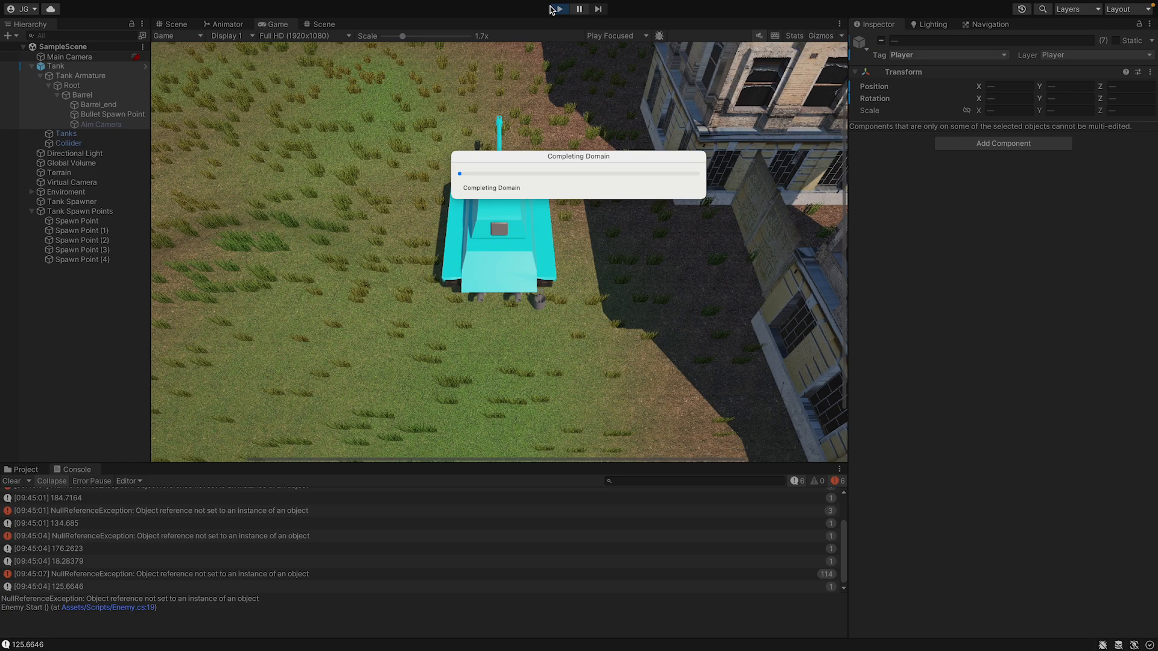
left_click(555, 8)
left_click(137, 143, "shift")
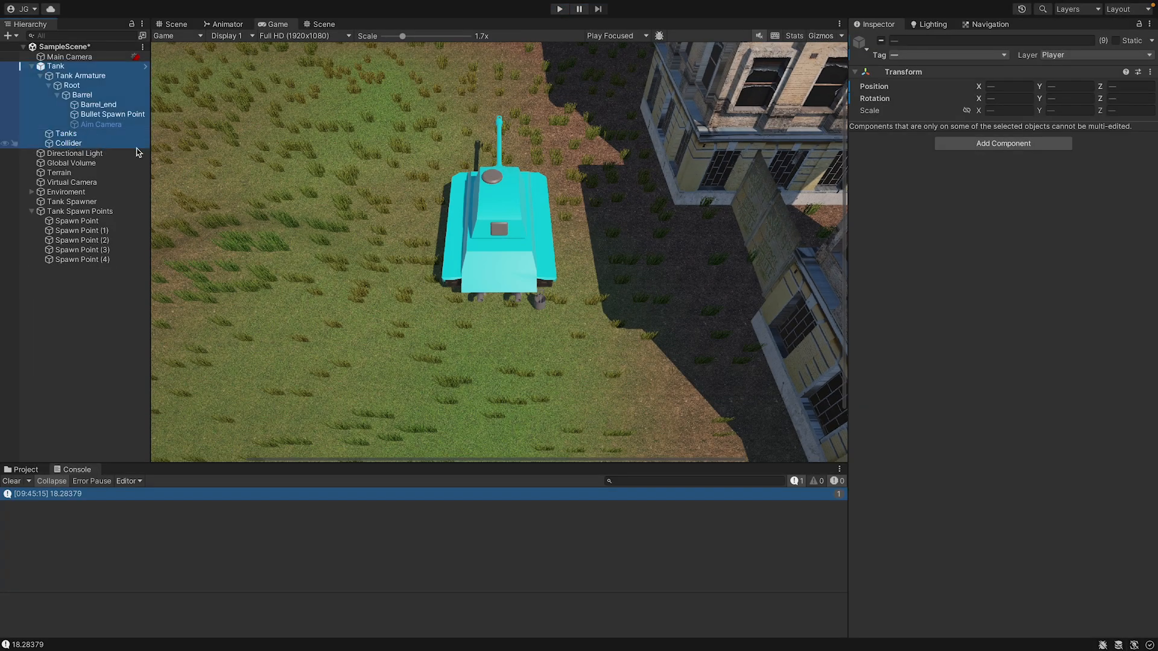
left_click(911, 55)
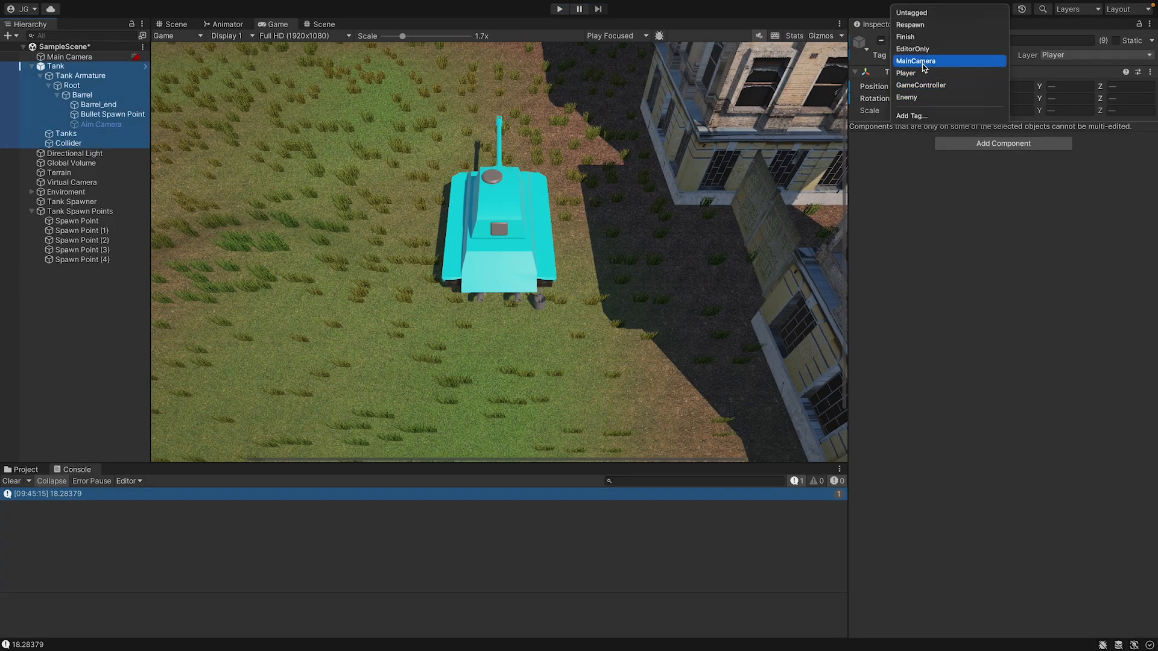
left_click(906, 73)
Play the scene, steer the tank, and watch the spawned enemy tanks attack it in the Scene view.
left_click(559, 9)
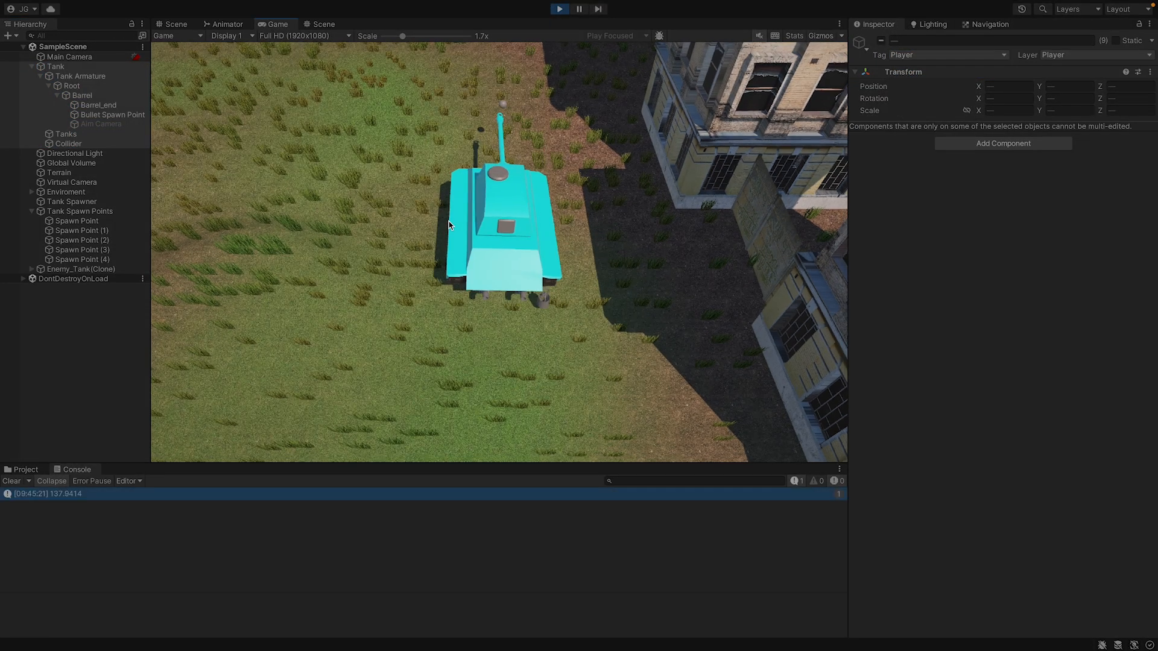
left_click(449, 225)
key("a")
key("w")
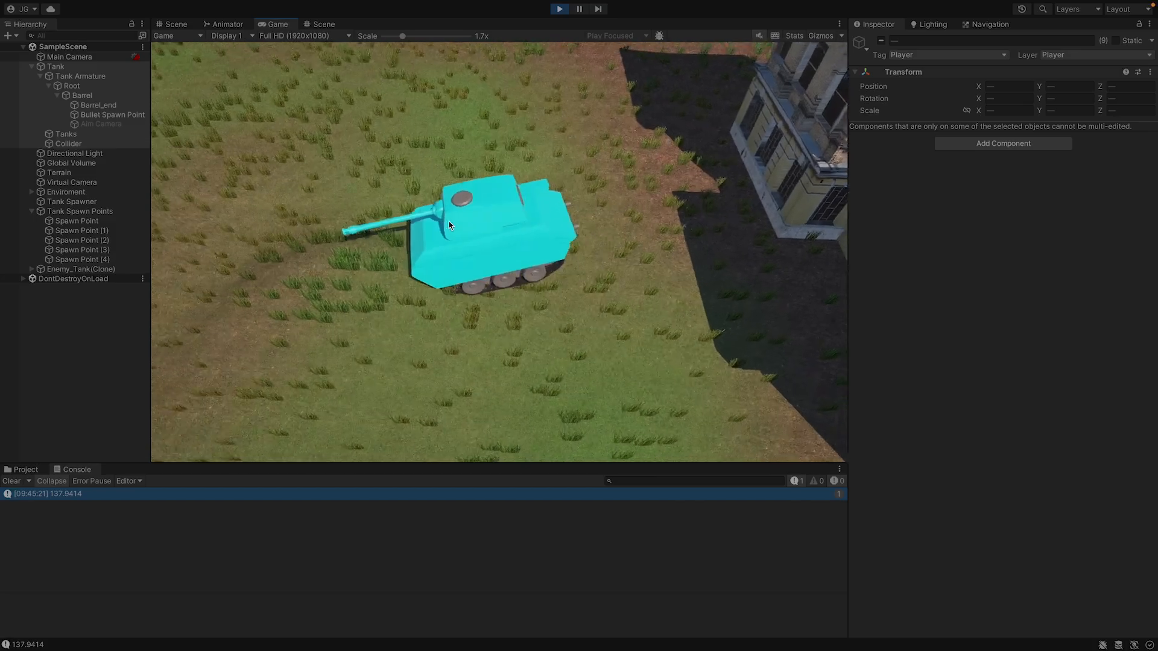
left_click(326, 24)
right_click_drag(517, 175, 620, 333)
key("s")
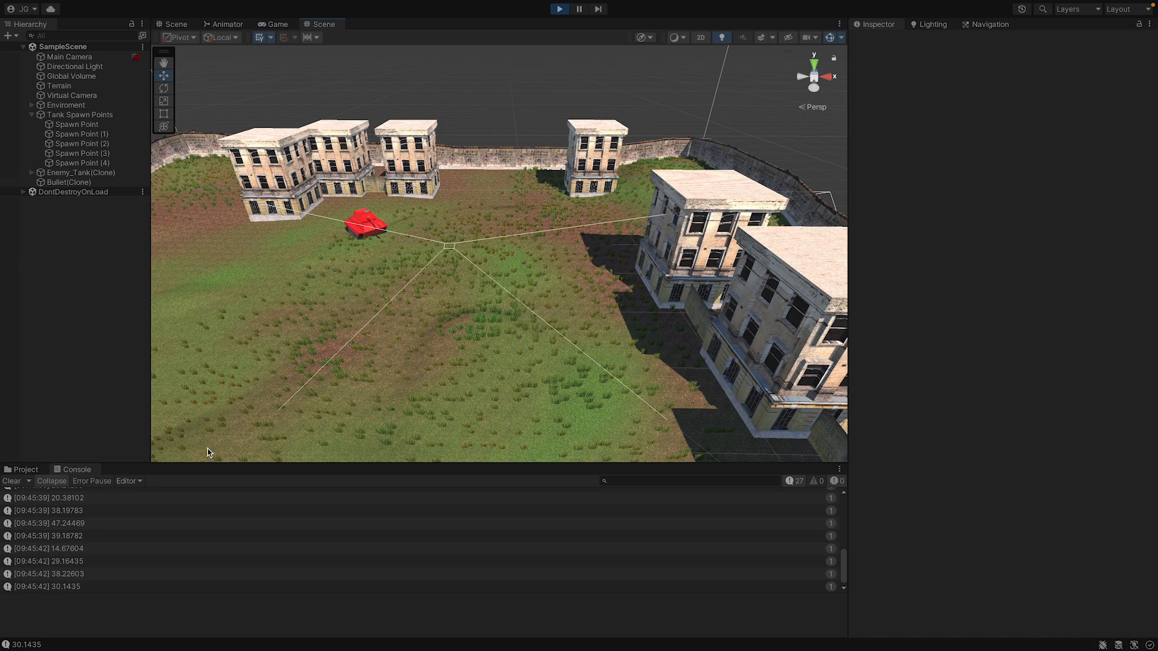
Check the tags of the remaining Enemy_Tank clone and its Collider, Tanks and Tank Armature children.
left_click(51, 172)
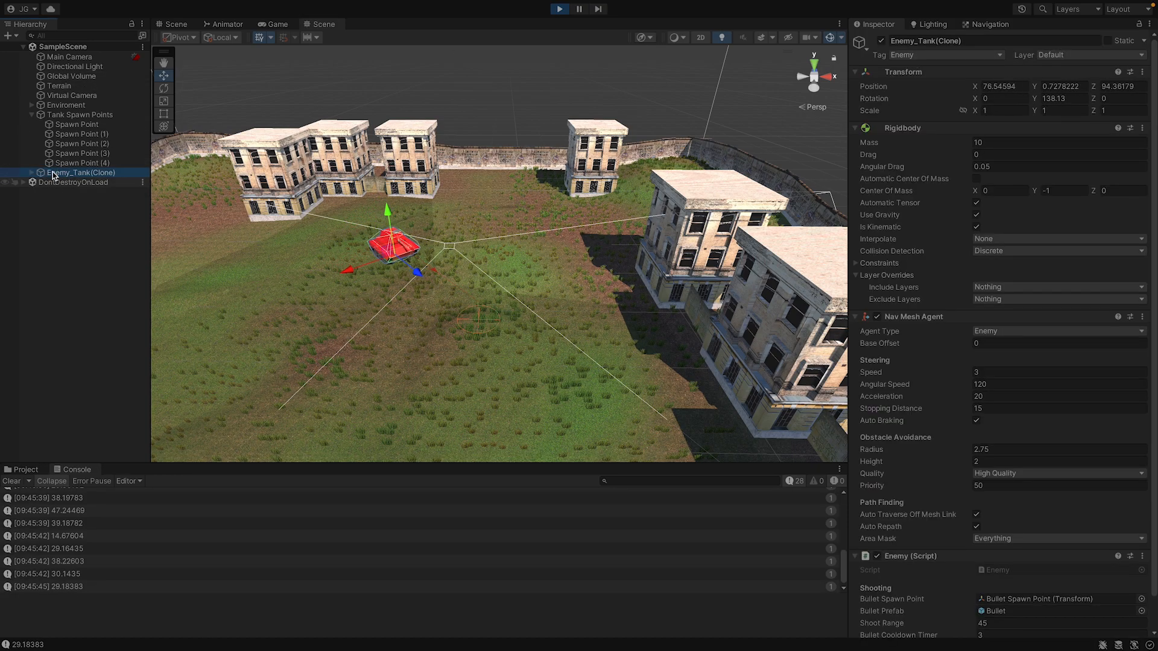
left_click(31, 172)
left_click(48, 201)
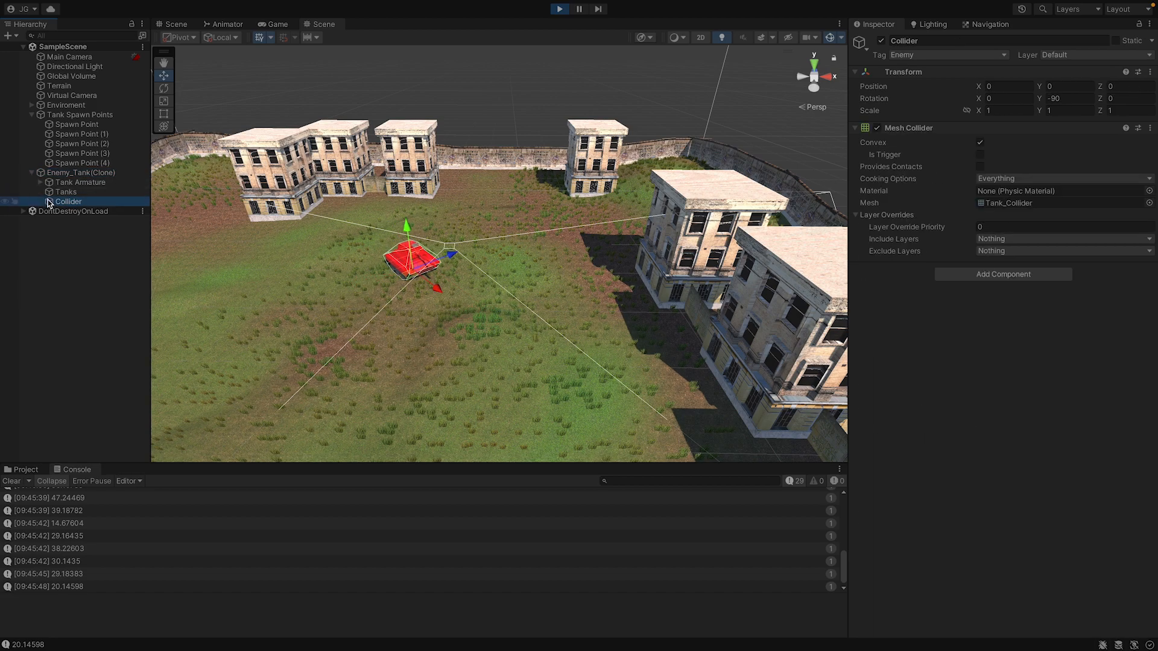
left_click(53, 192)
left_click(54, 186)
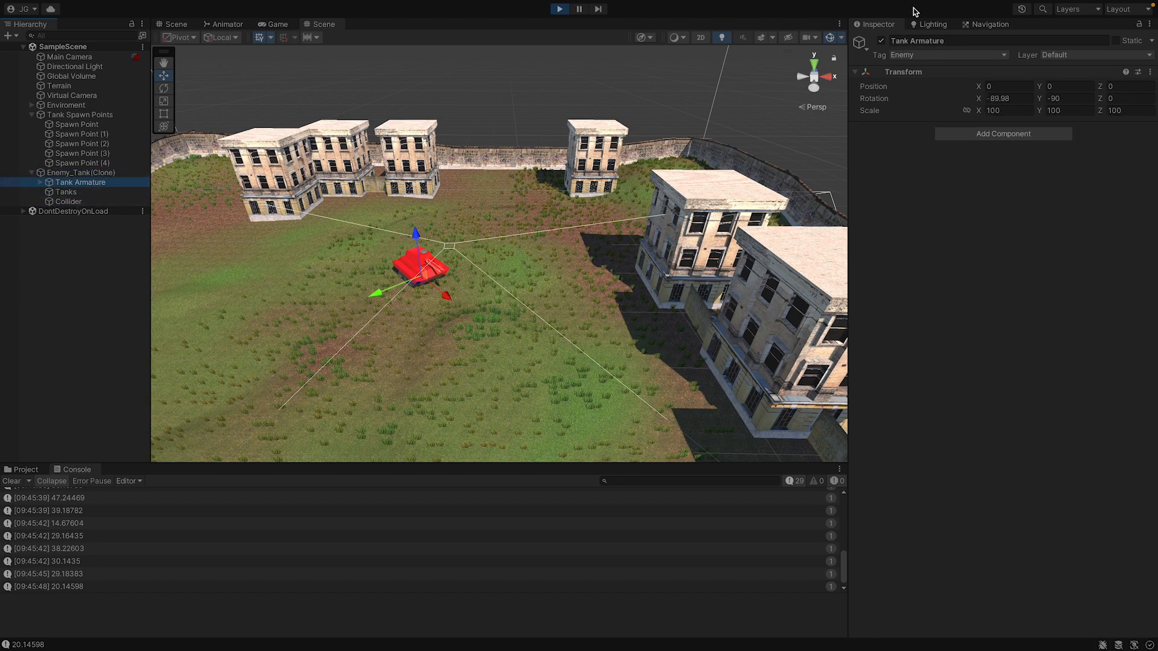
Pause the game while a bullet is in flight, inspect the Bullet clone's components, and open its Bullet script.
left_click(579, 10)
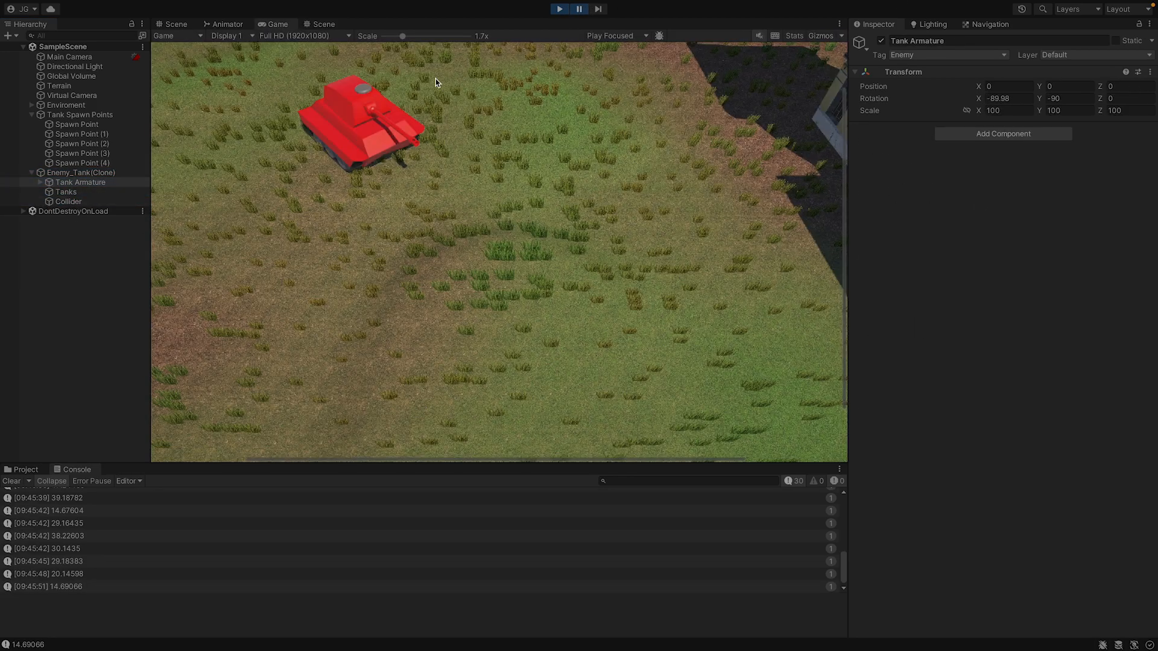
left_click(579, 10)
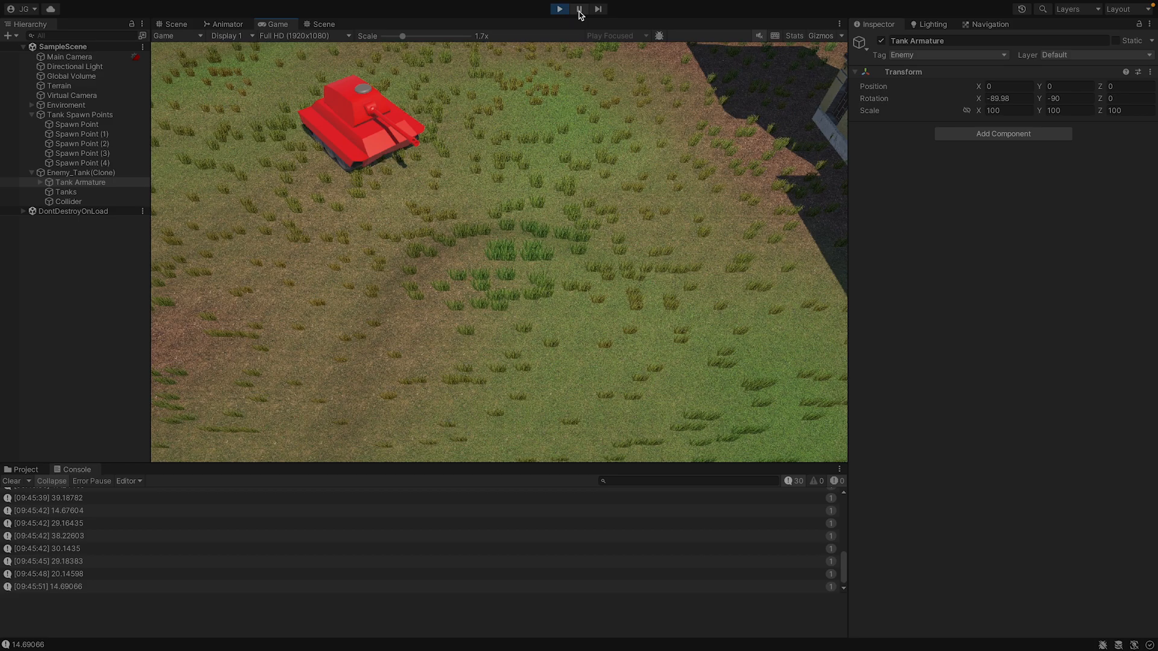
left_click(578, 12)
left_click(104, 211)
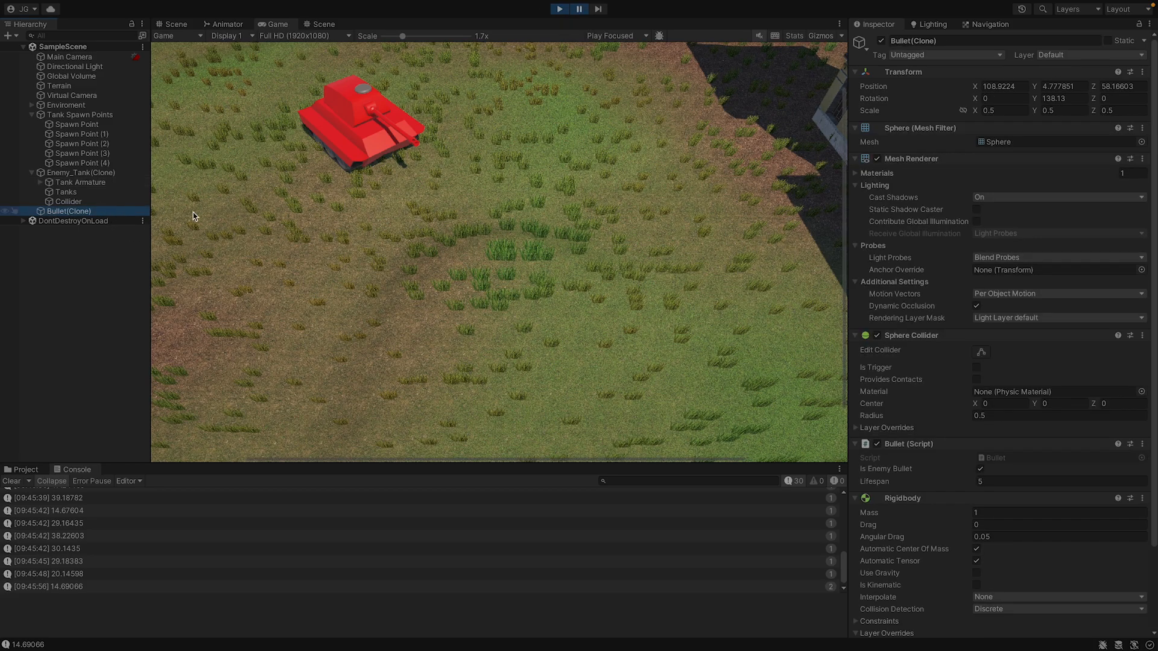
scroll(965, 248, "down", 4)
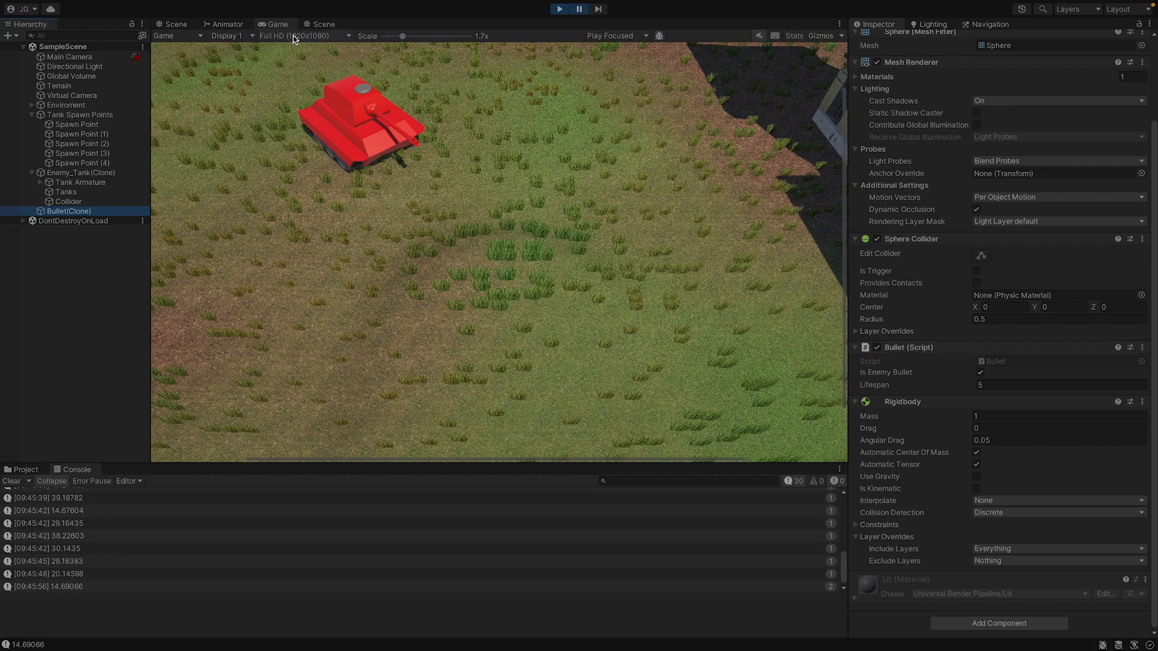
left_click(175, 25)
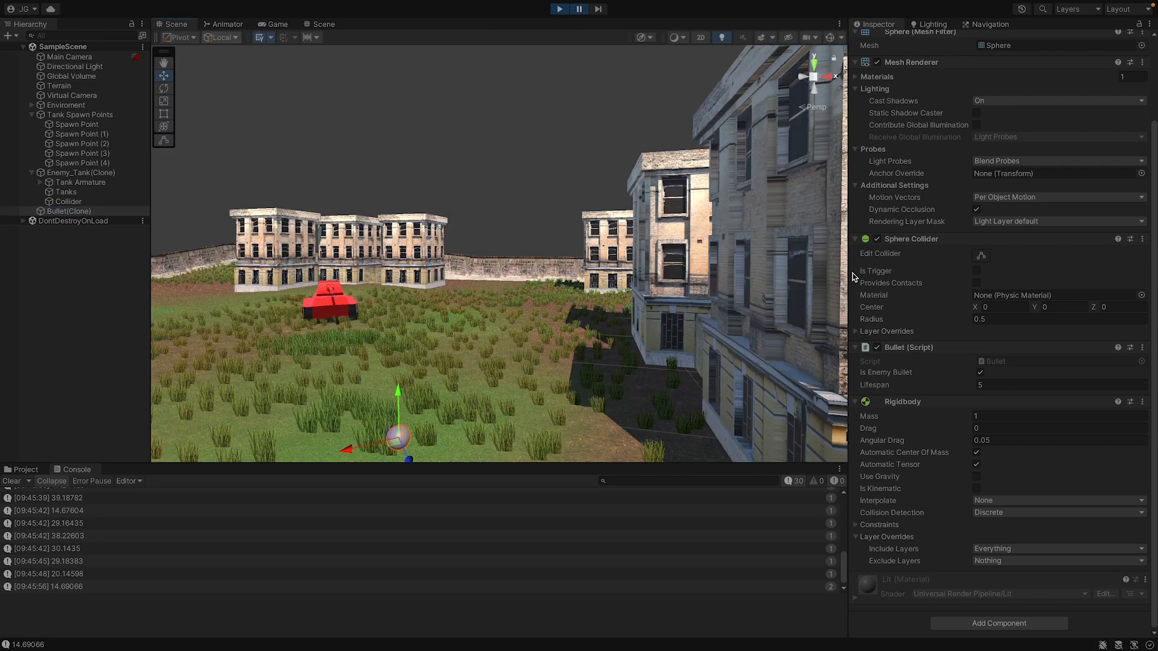
double_click(1025, 363)
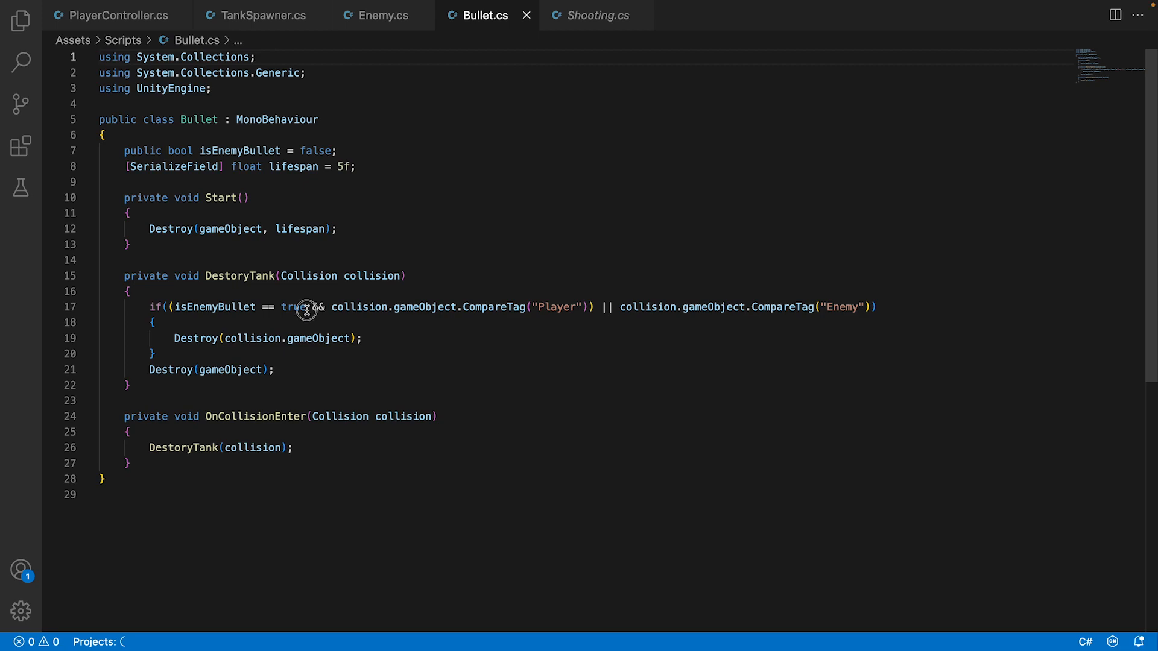
In DestoryTank's if condition, extend the Enemy tag check with && isEnemyBullet == false and enclose that pair in its own parentheses.
left_click_drag(307, 310, 175, 306)
key("ctrl+c")
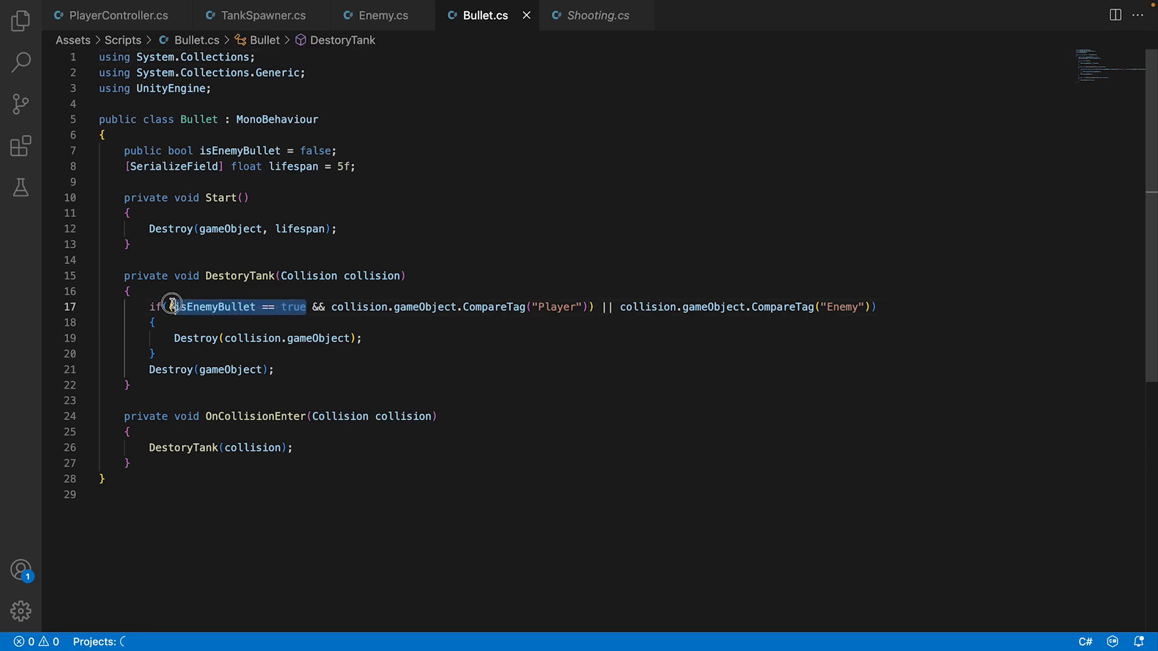
left_click(873, 306)
type("&&")
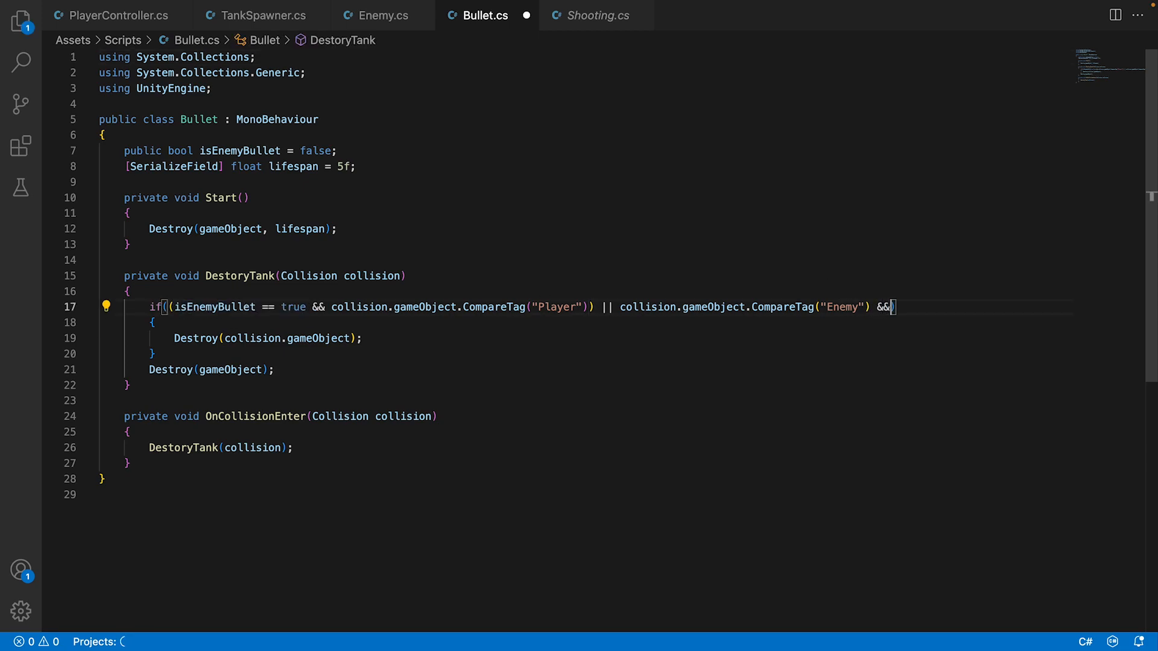
key("ctrl+v")
double_click(1018, 306)
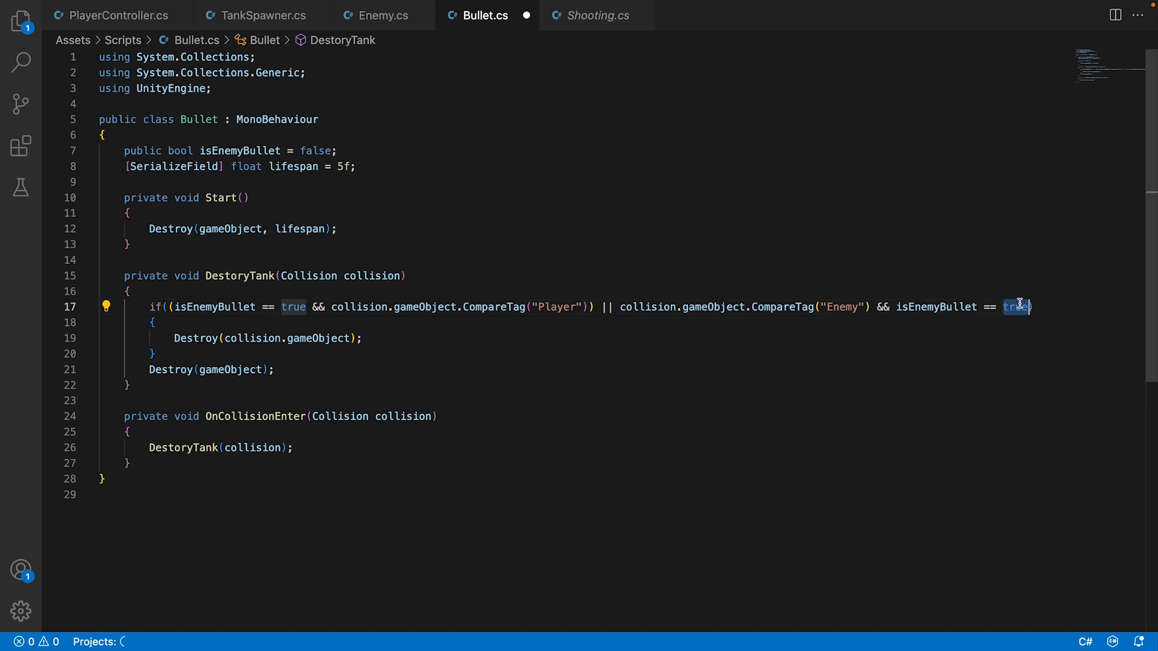
type("false")
key("Escape")
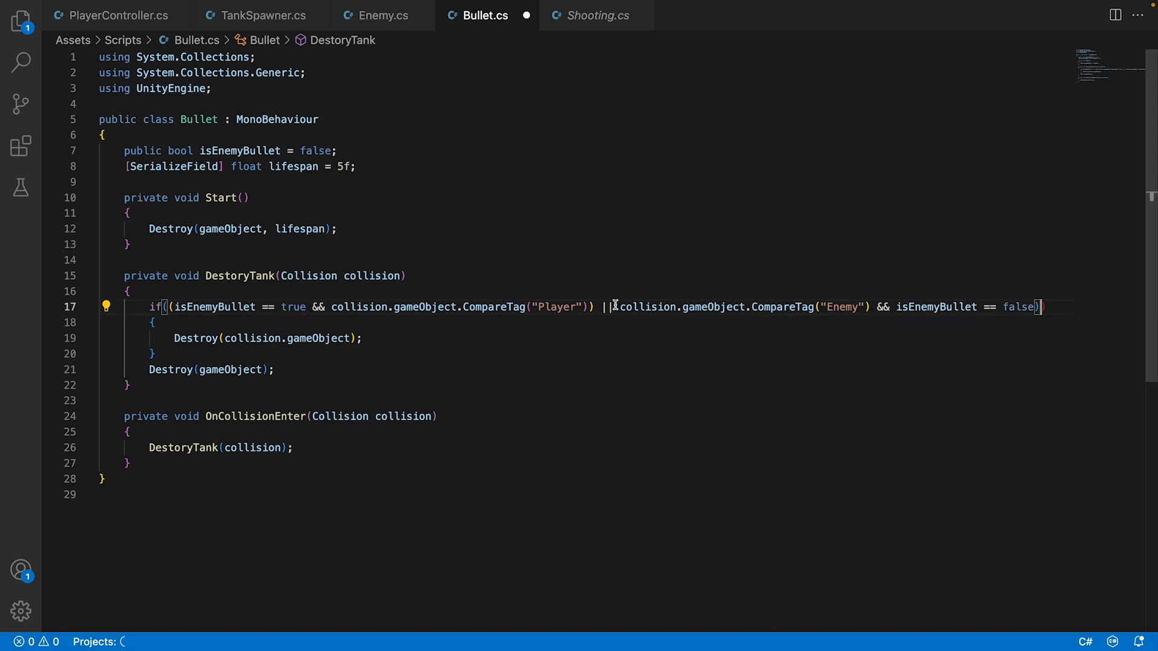
left_click(621, 307)
type("(")
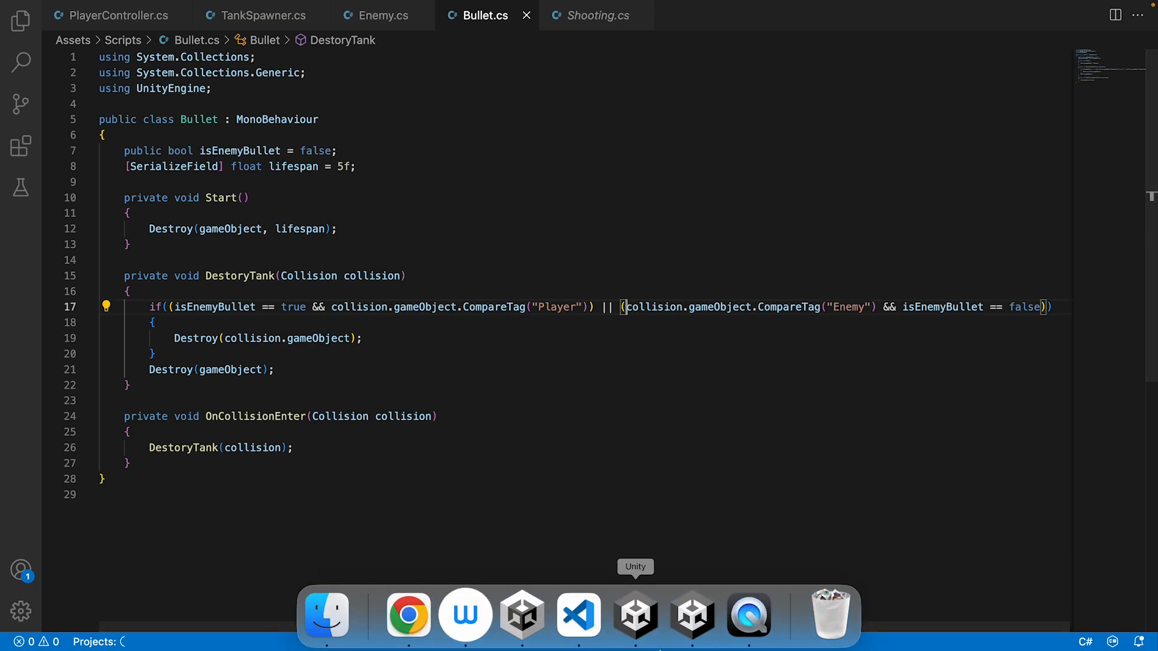
Switch to Unity, play the scene, and watch the spawned enemy tanks and their bullets in the Scene view.
left_click(689, 613)
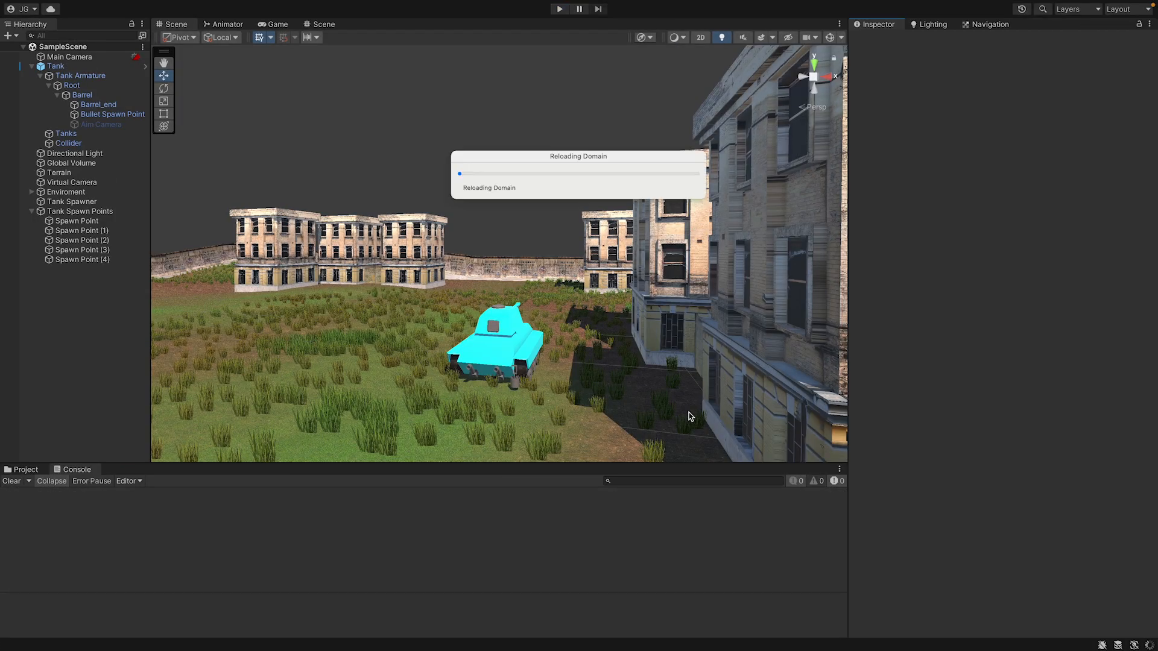
left_click(560, 9)
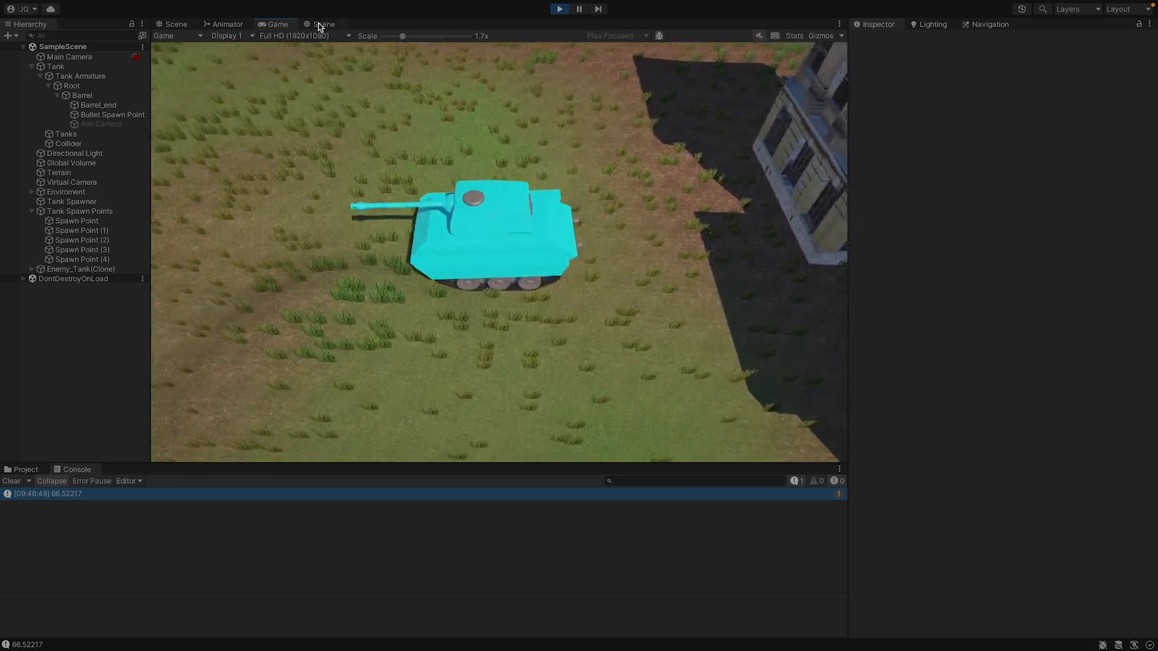
left_click(321, 24)
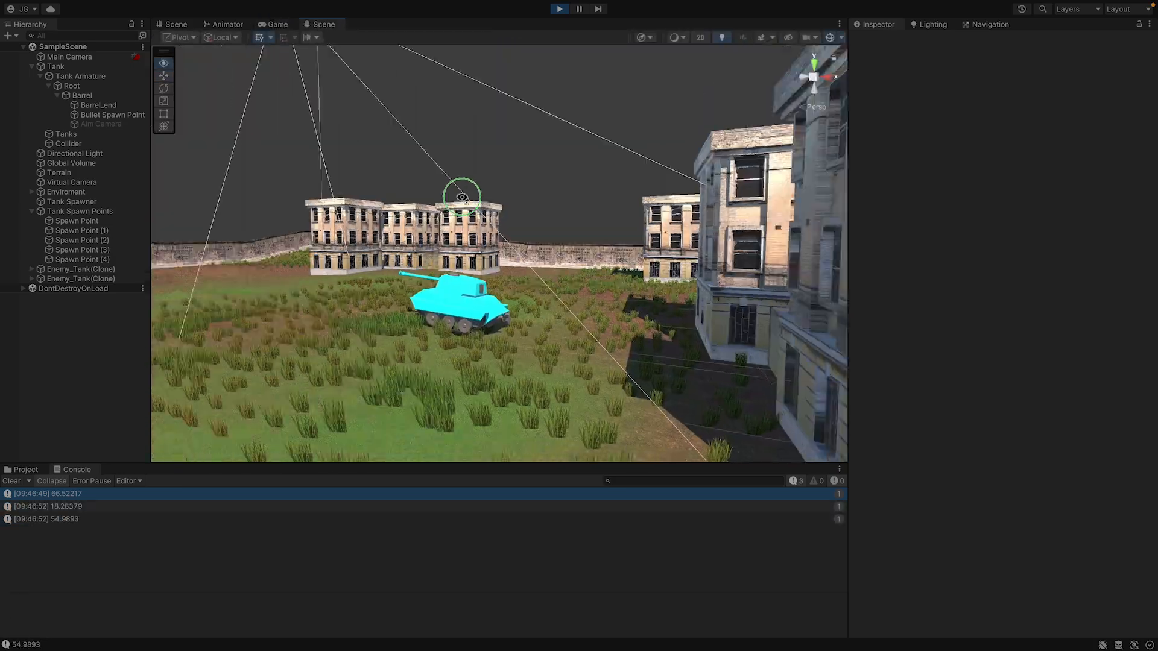
right_click_drag(461, 196, 696, 245)
key("w")
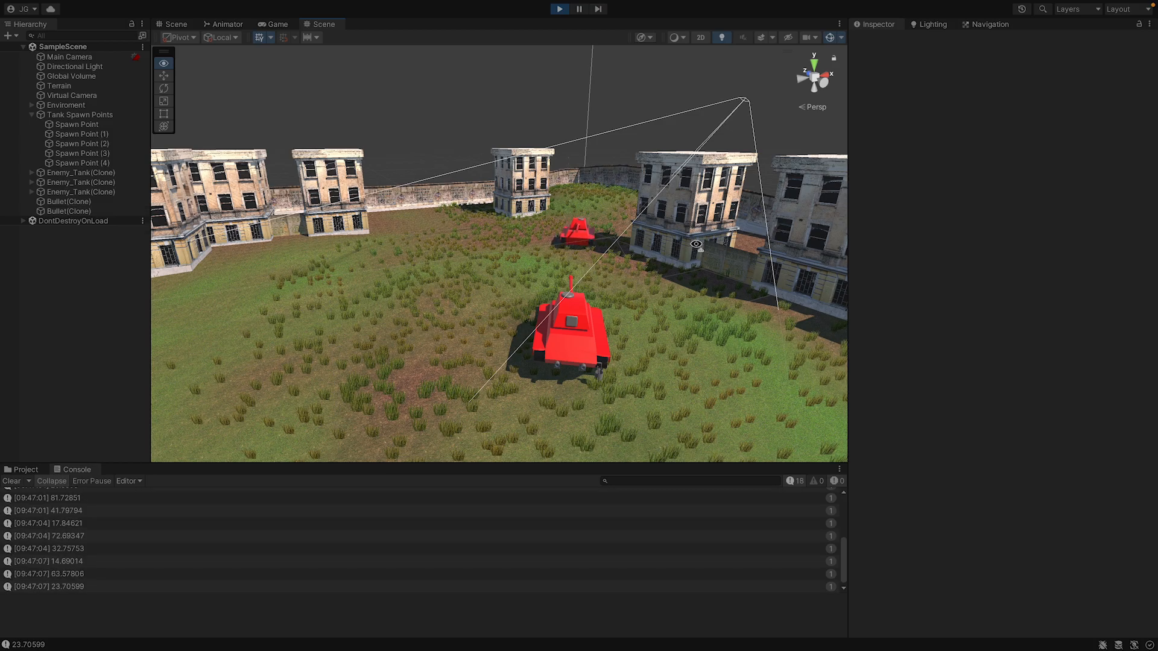
right_click_drag(696, 245, 894, 262)
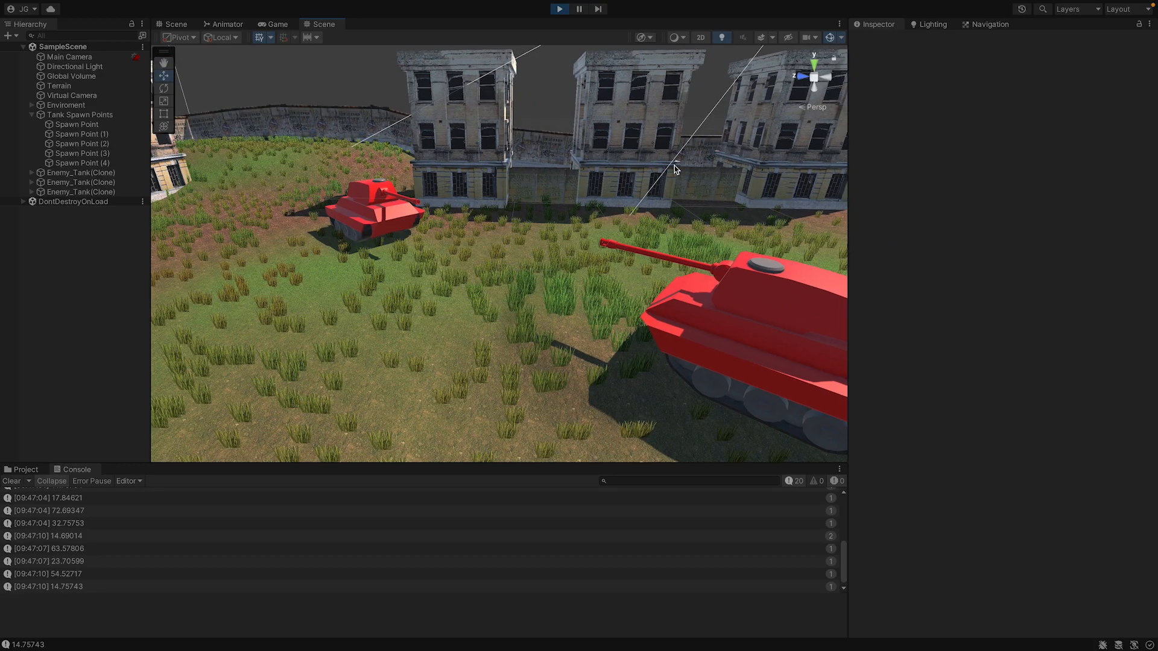
Play the scene in the maximized Game view, turn the player tank, and switch to the aim camera.
left_click(279, 25)
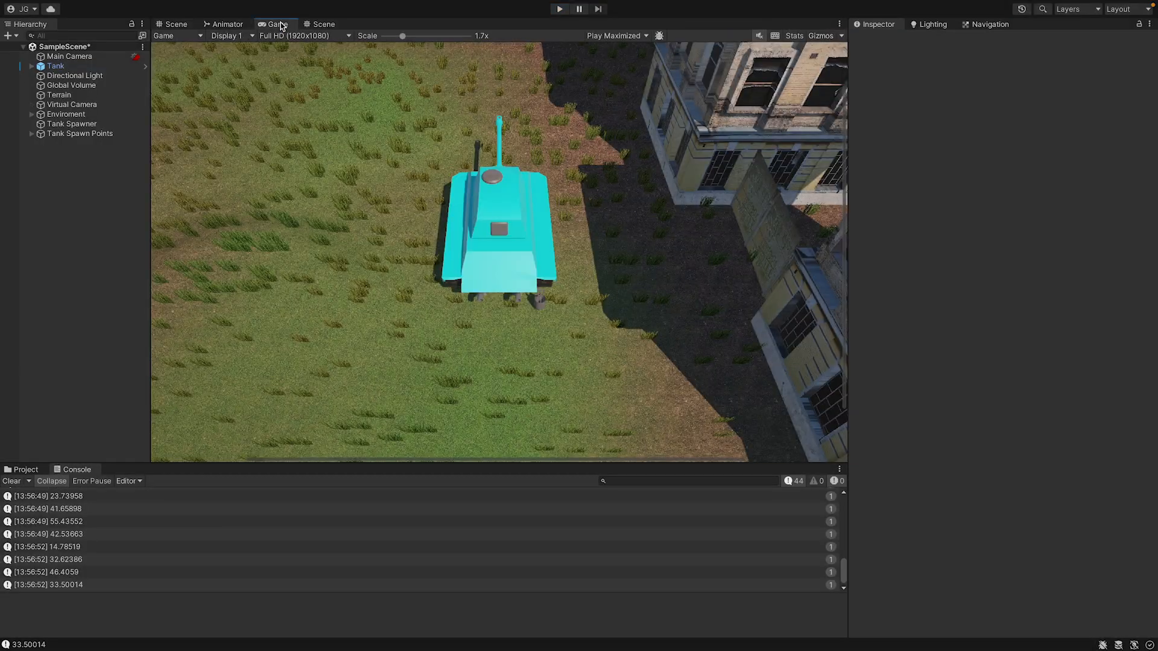
double_click(280, 25)
left_click(558, 10)
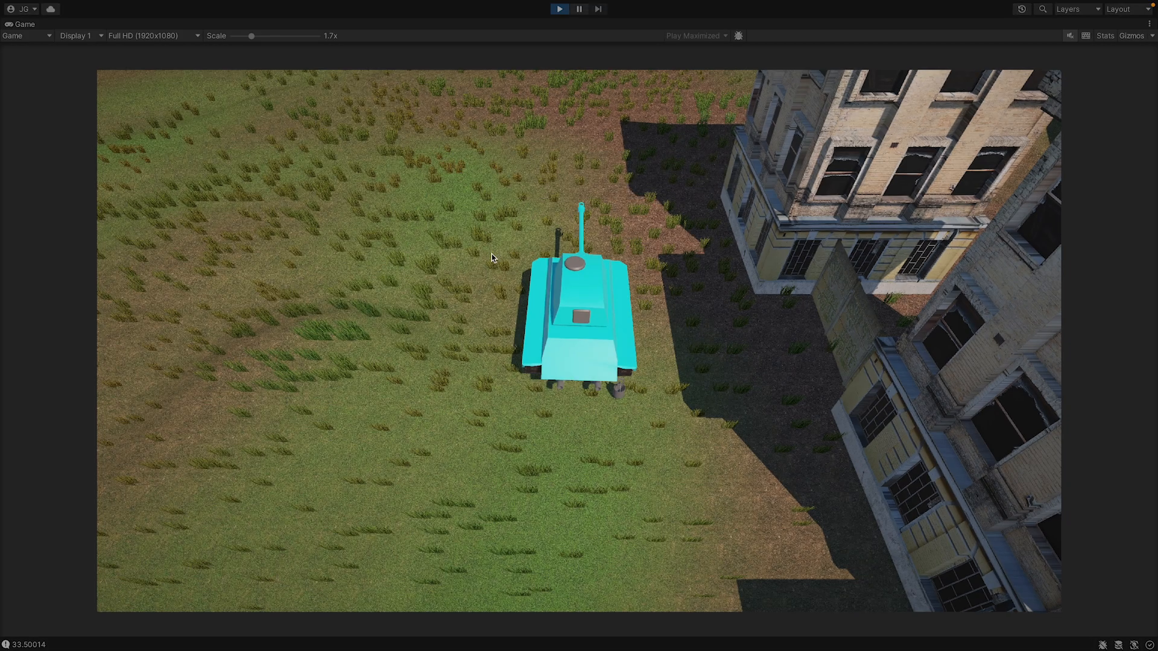
key("w")
key("a")
key("a")
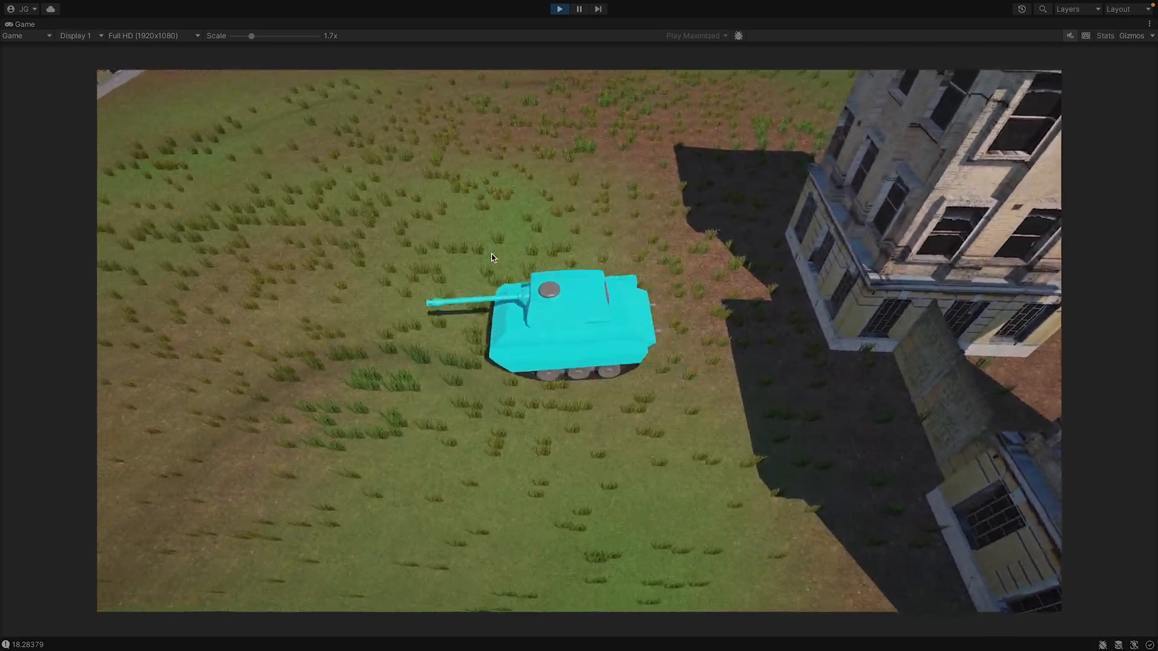
key("c")
key("a")
key("w")
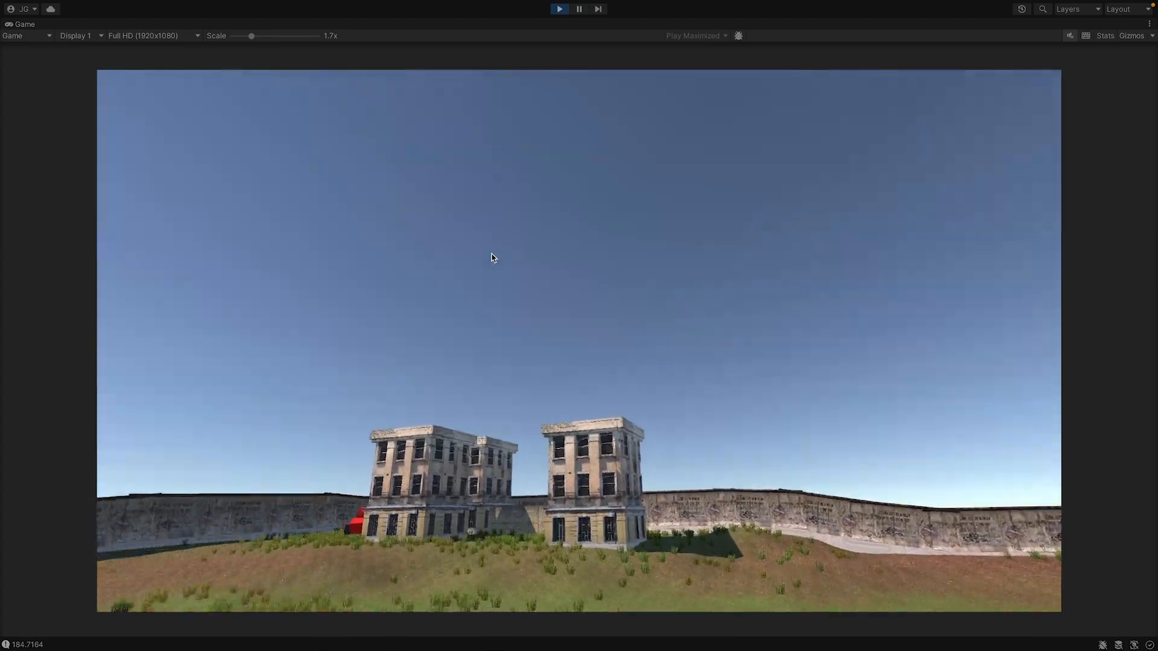
Drive toward the red enemy tank beside the buildings and fire several bullets at it from the aim view.
key("w")
key("space")
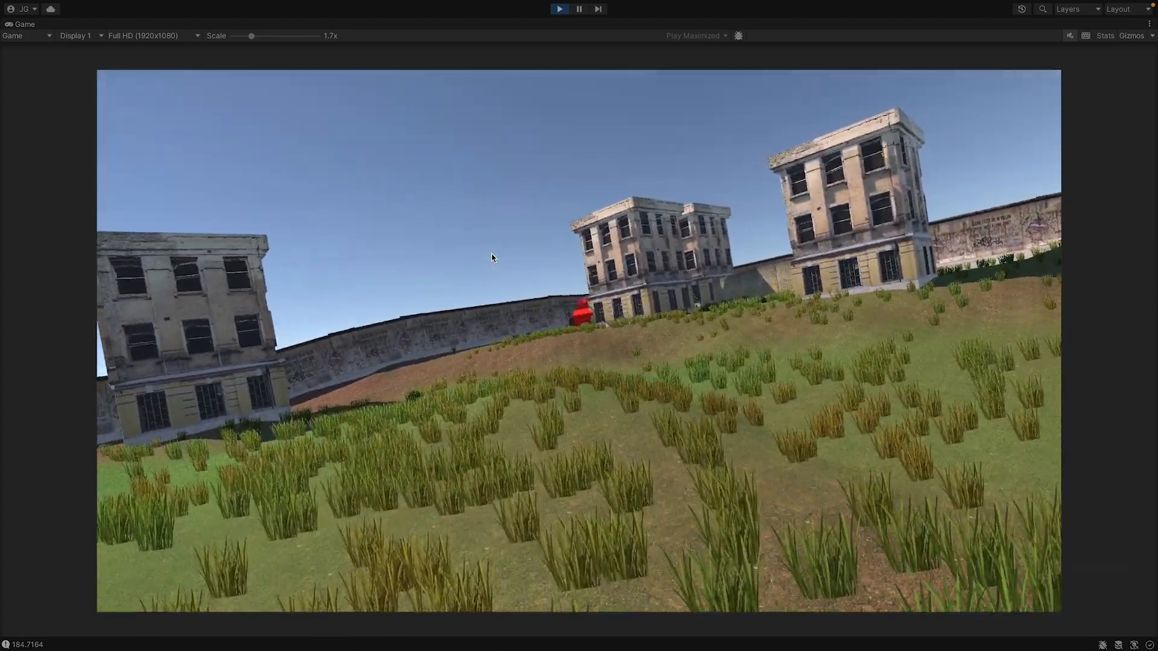
key("space")
key("w")
key("space")
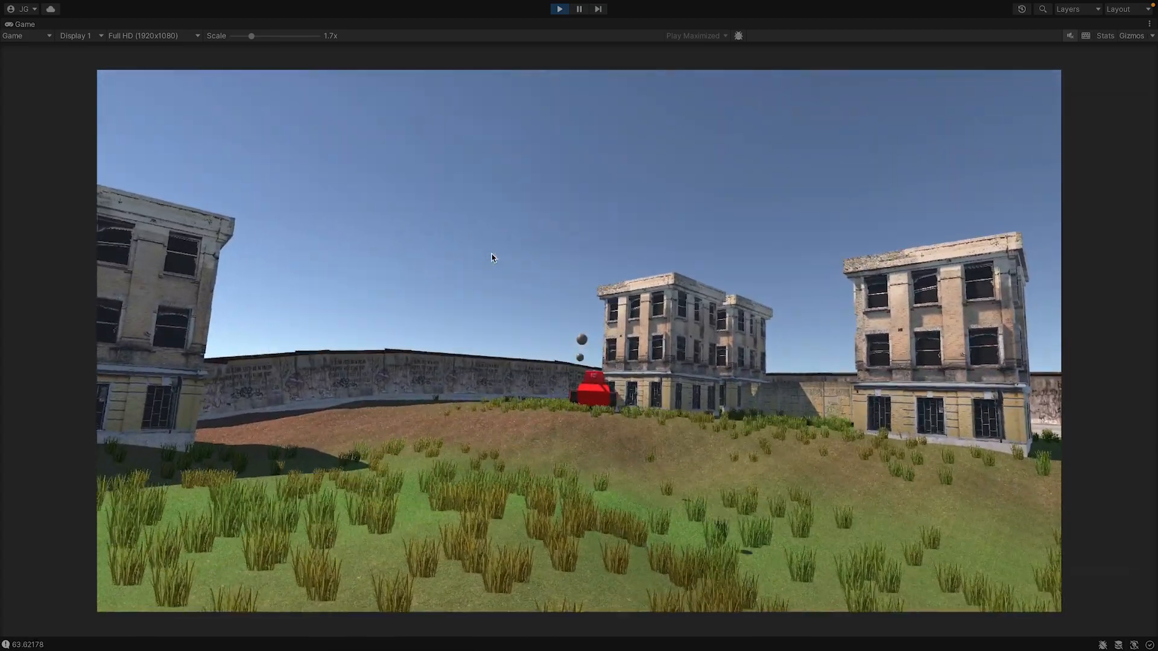
key("space")
key("d")
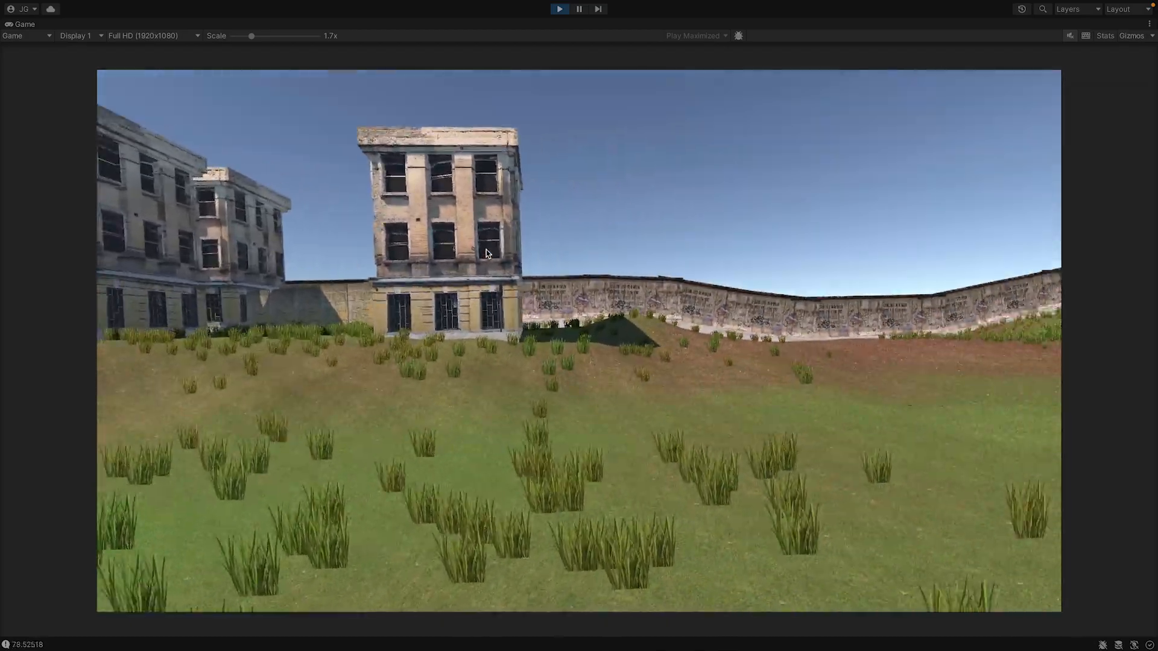
Turn to face another enemy tank, fire at it while driving, and stop the game once the player is destroyed.
key("d")
key("w")
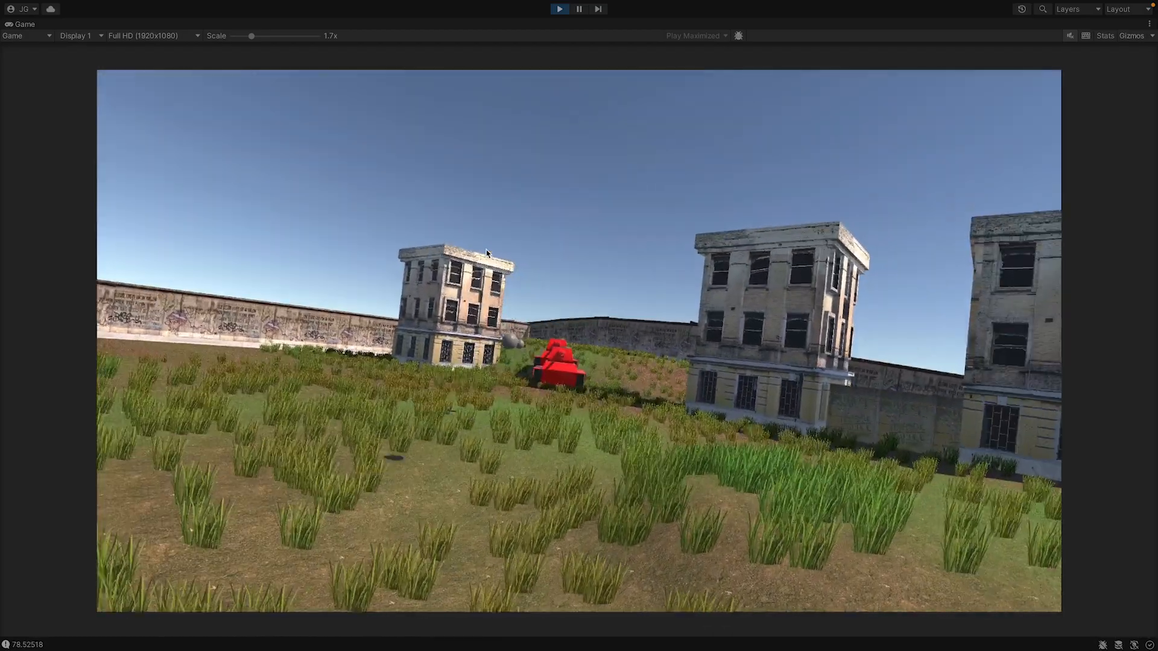
key("space")
key("w")
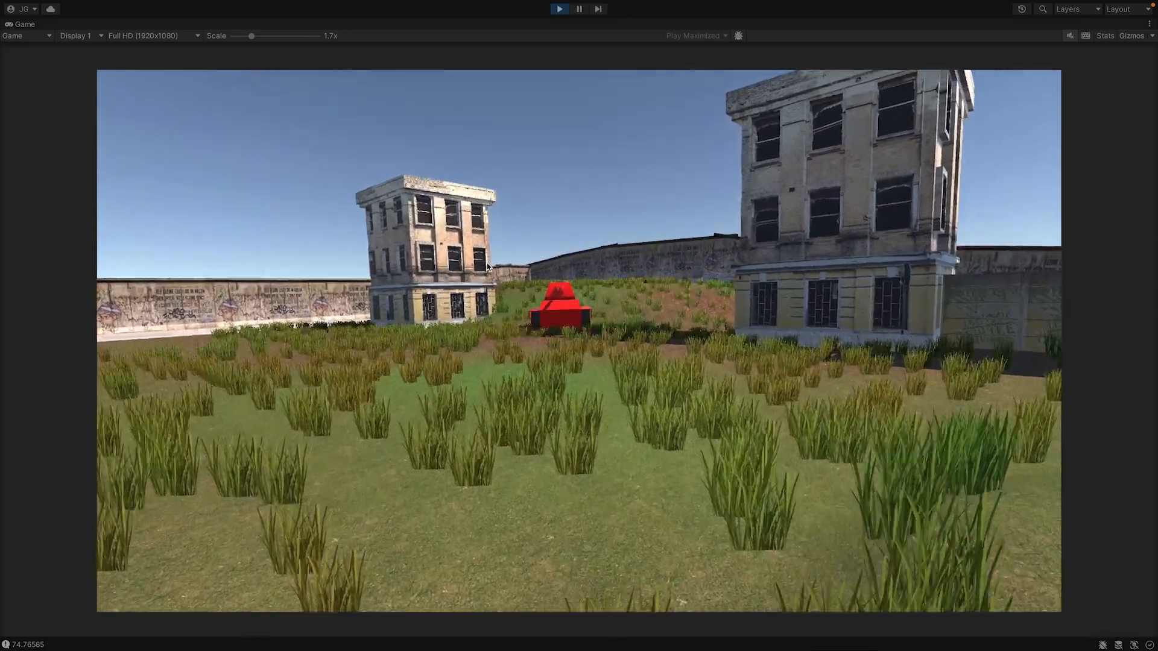
key("a")
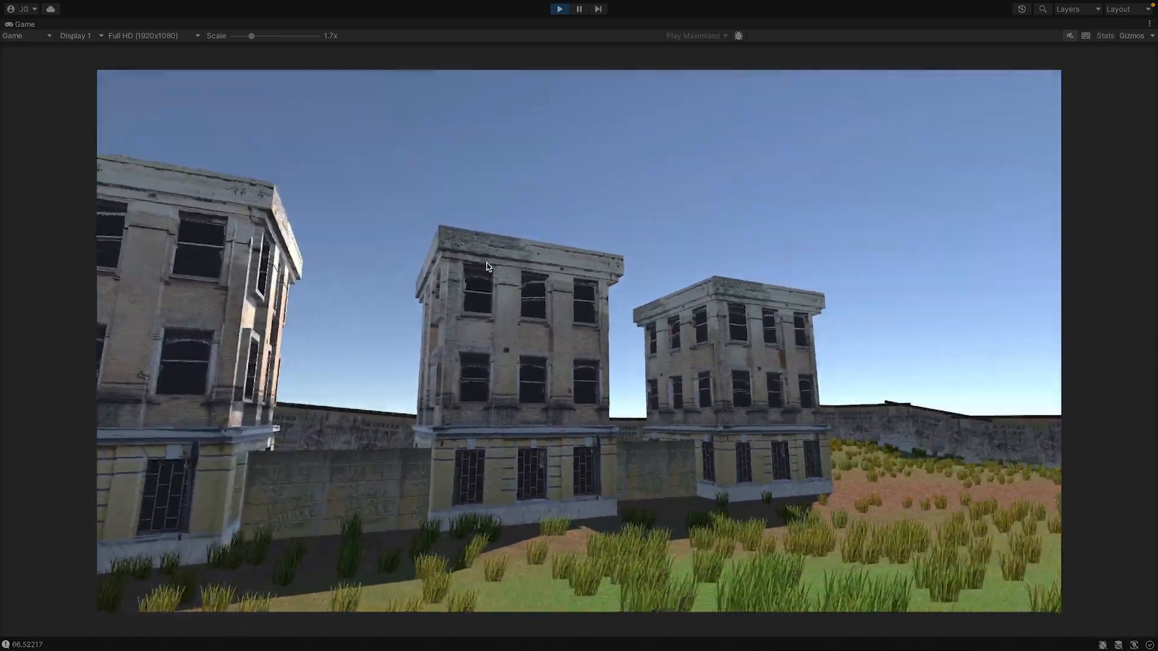
key("d")
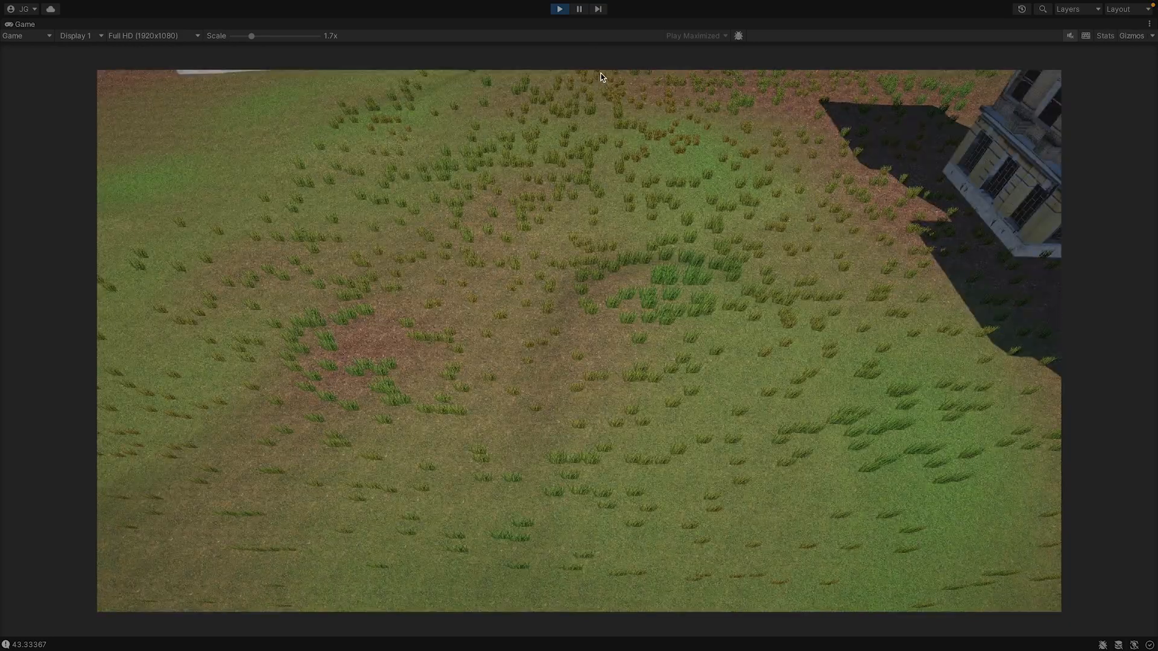
left_click(560, 11)
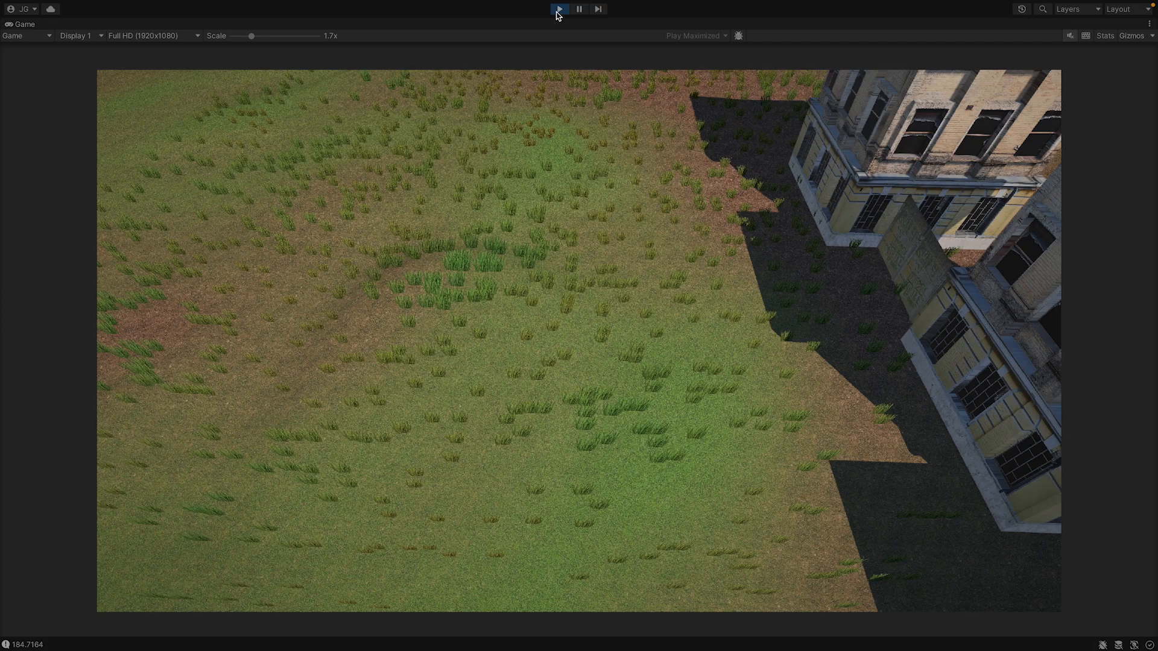
left_click(559, 10)
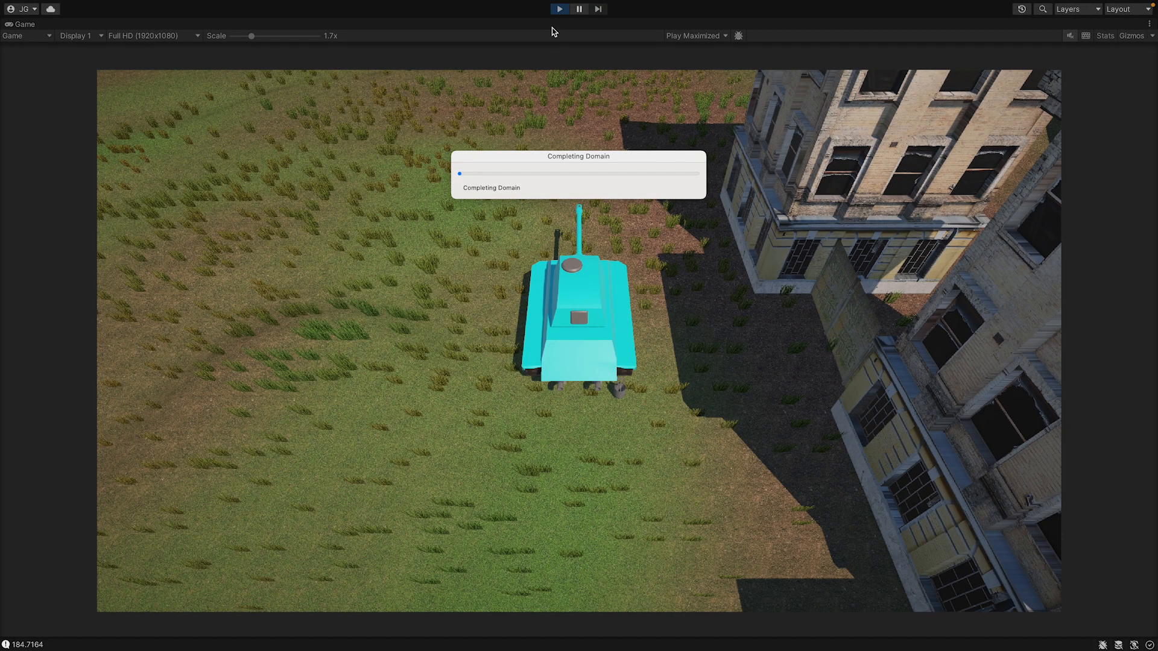